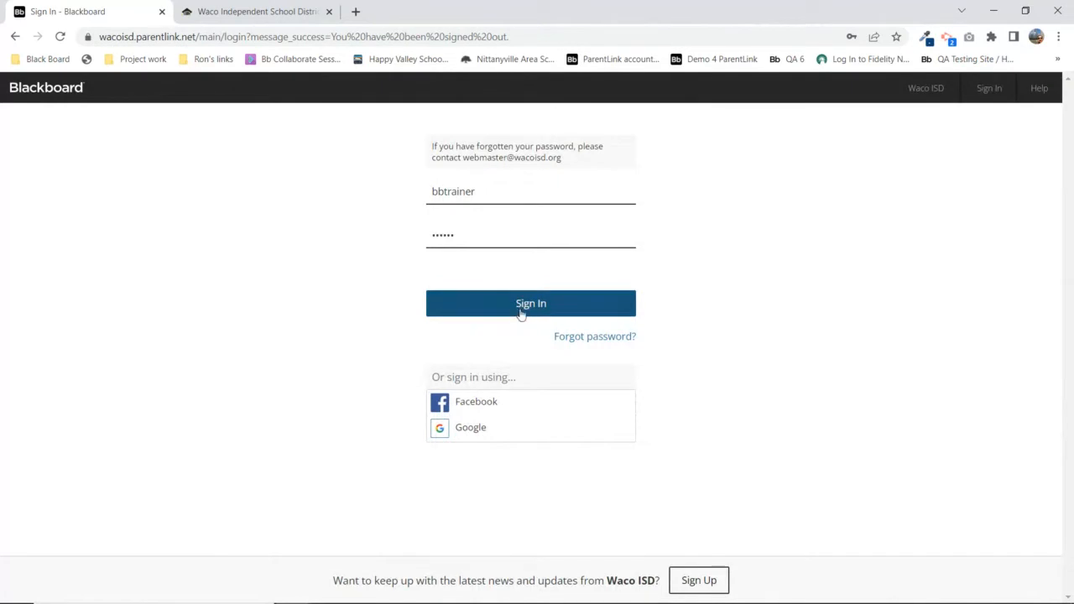
# Sign in to the Waco ISD admin site and dismiss the release-notes notice
pyautogui.click(521, 306)
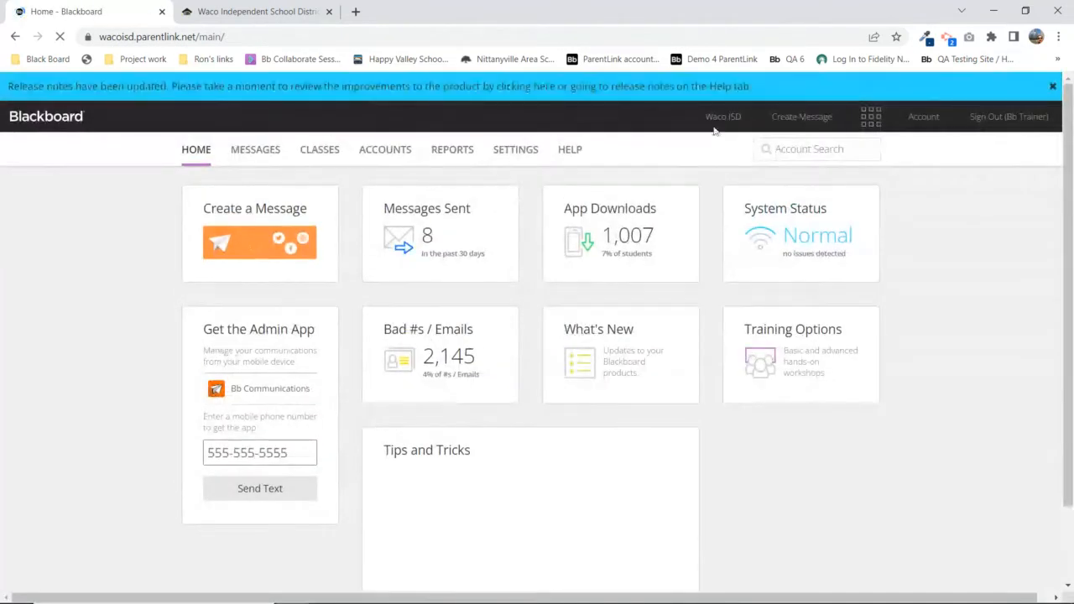
pyautogui.click(1052, 85)
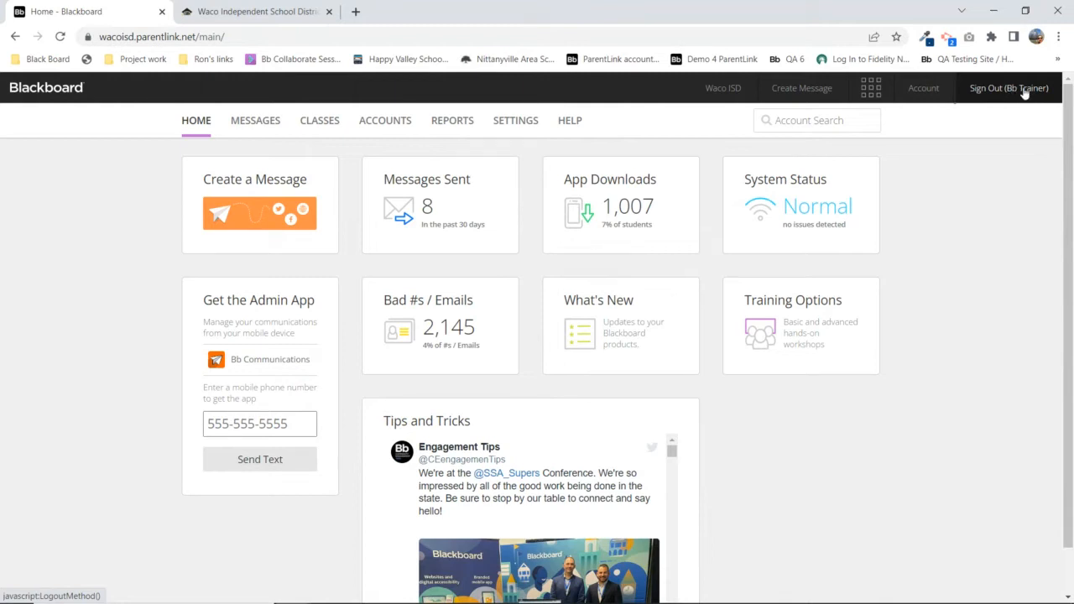
# Open your Account – Personal File and highlight the Login ID label and value
pyautogui.click(930, 92)
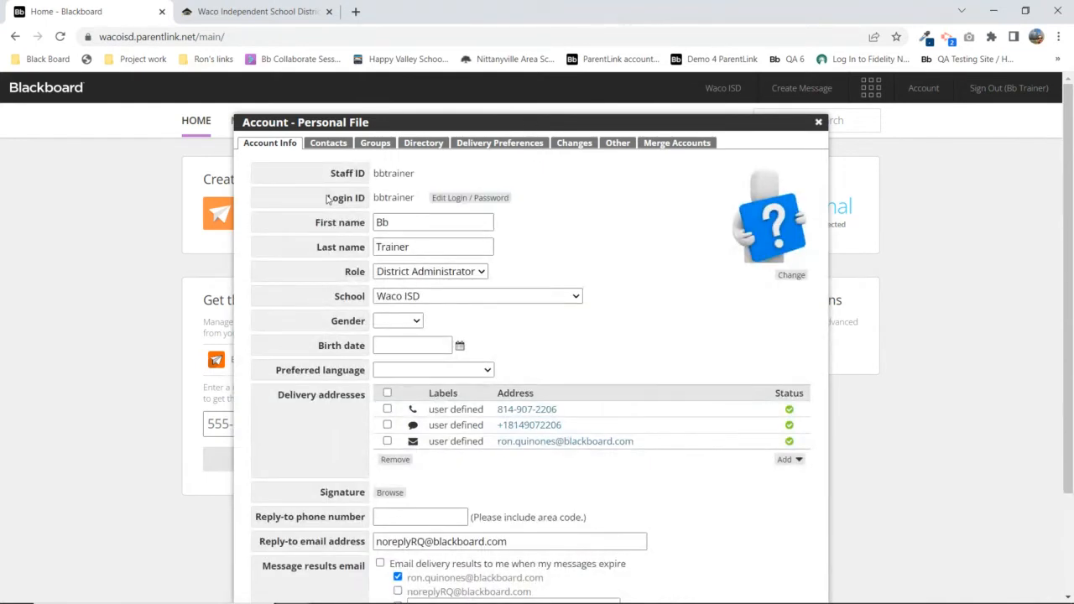
pyautogui.moveTo(328, 198); pyautogui.dragTo(366, 204)
pyautogui.doubleClick(389, 198)
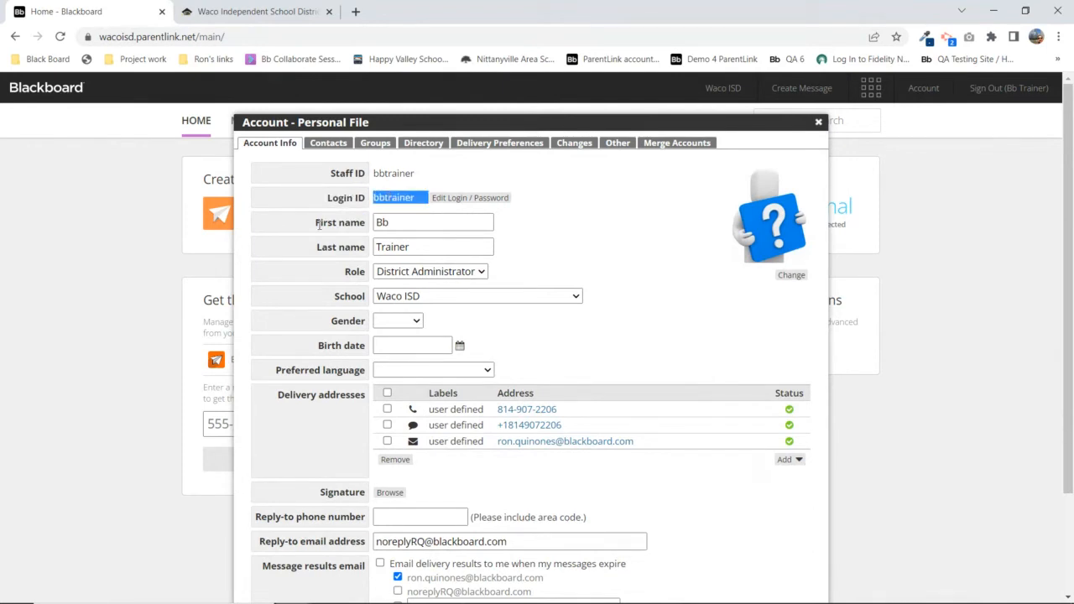
# Highlight the first and last name values and the Role label, then show the available roles
pyautogui.click(384, 221)
pyautogui.doubleClick(384, 223)
pyautogui.doubleClick(392, 247)
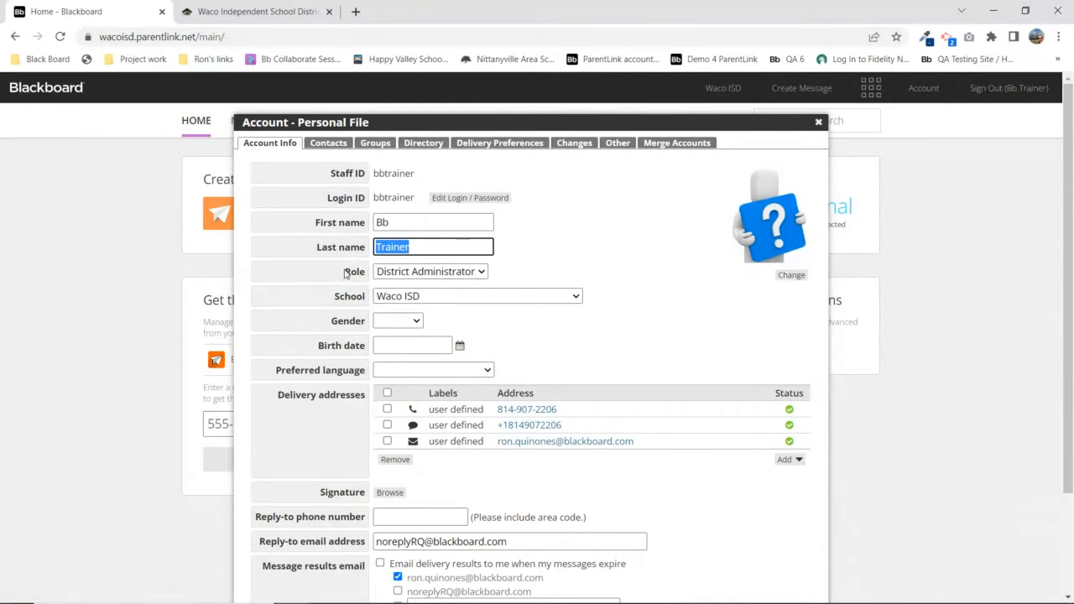
pyautogui.moveTo(345, 273); pyautogui.dragTo(367, 303)
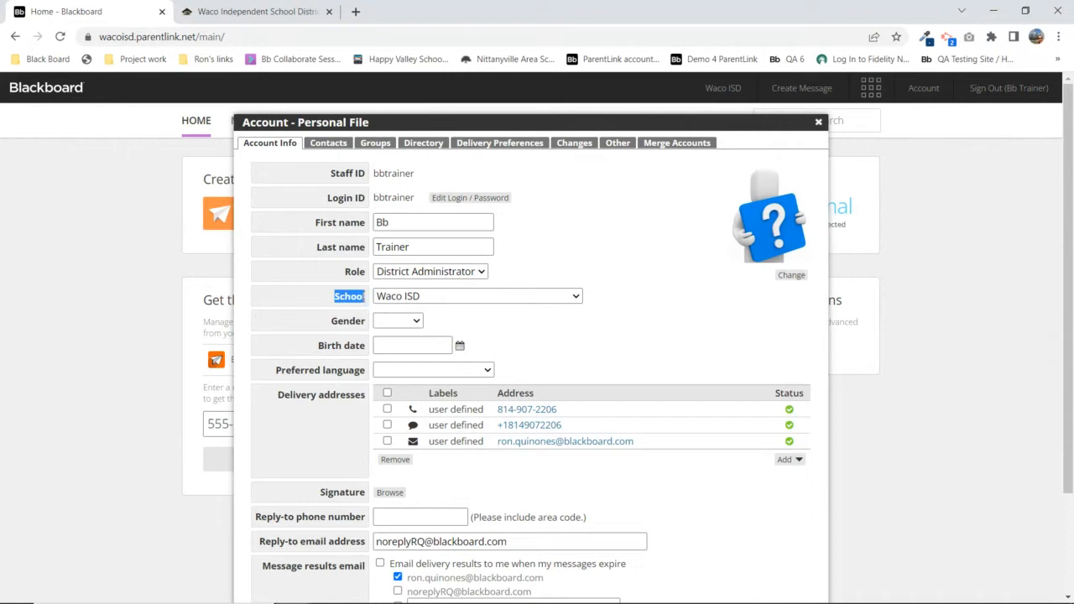
pyautogui.click(445, 276)
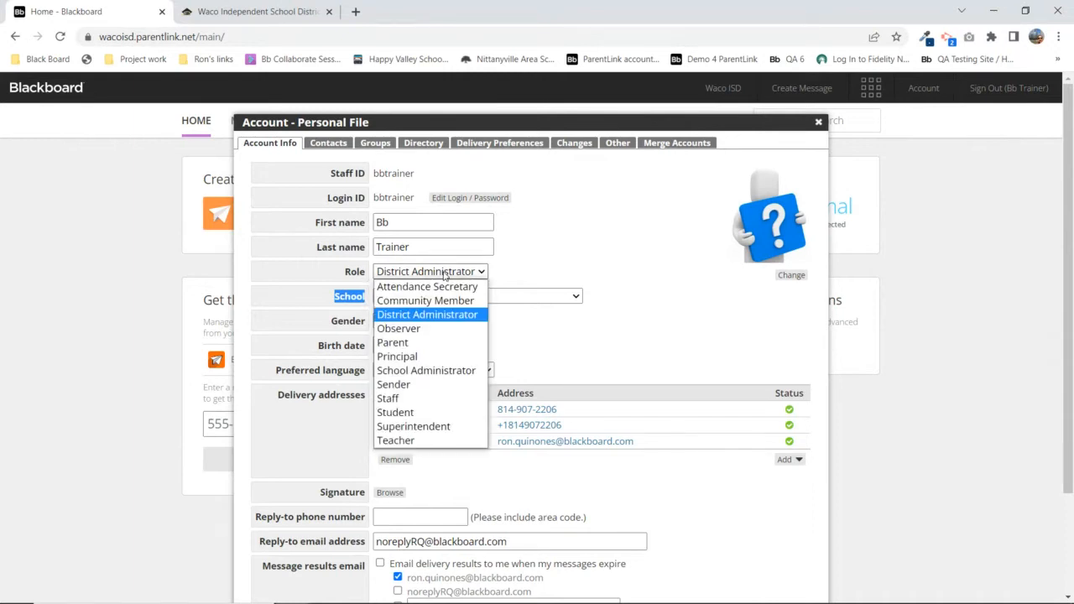
pyautogui.click(560, 260)
pyautogui.click(439, 298)
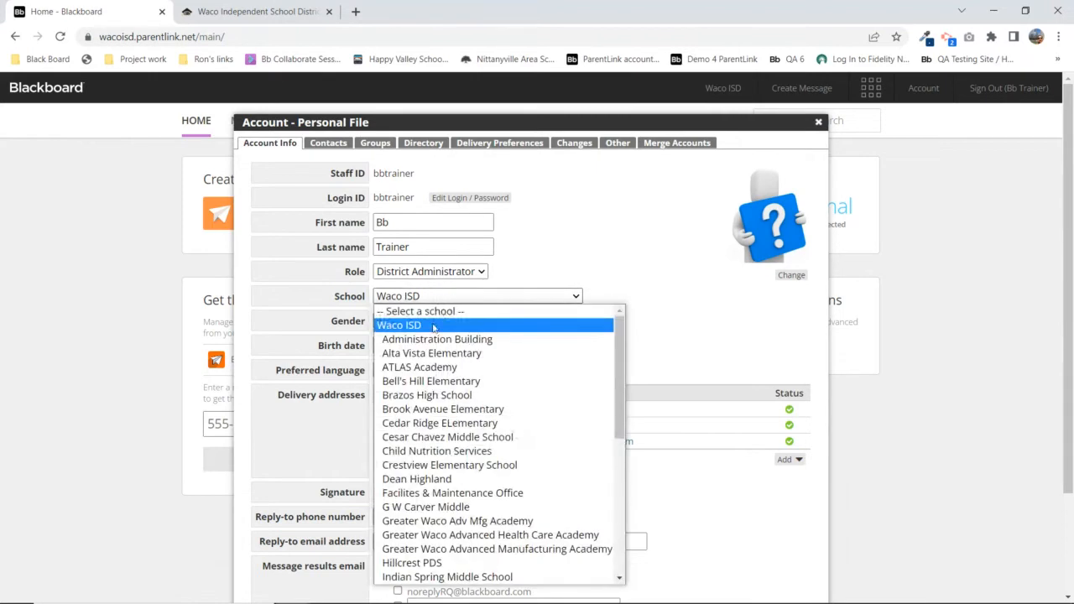
pyautogui.click(666, 277)
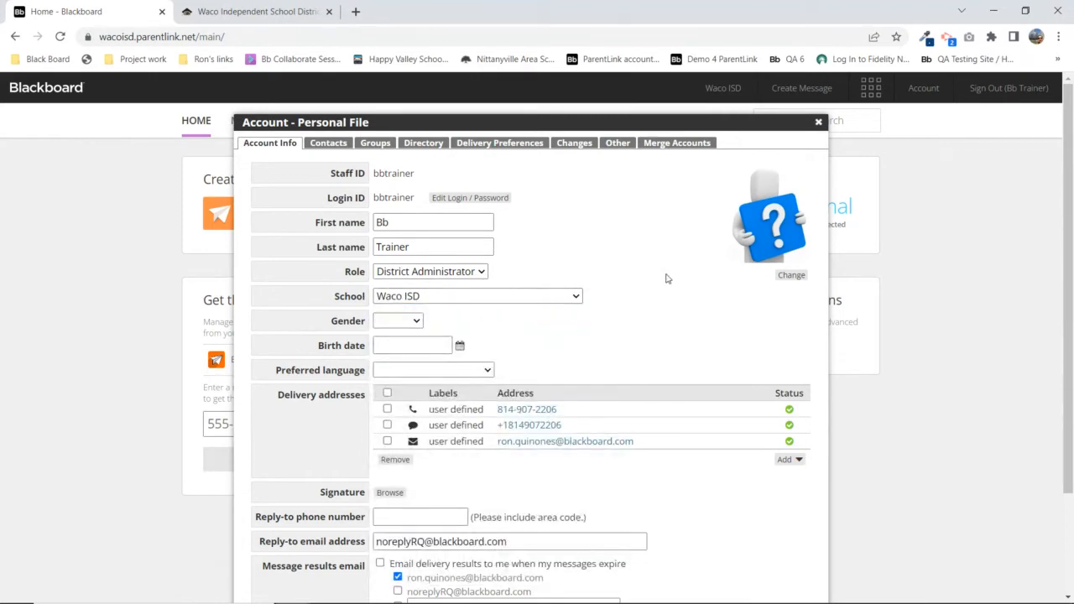
pyautogui.click(413, 272)
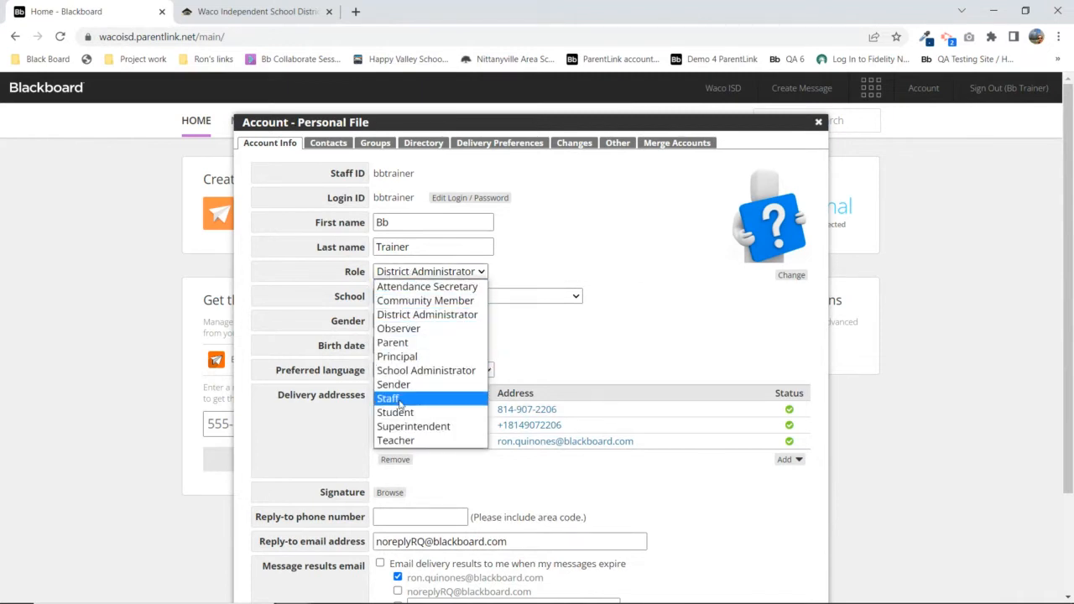
pyautogui.click(547, 298)
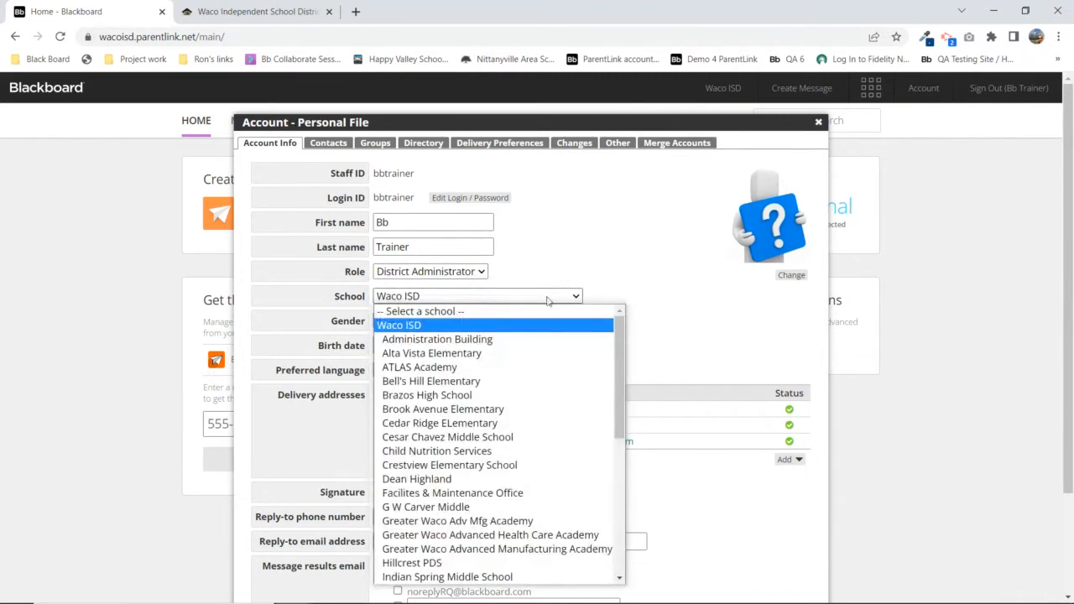
pyautogui.click(712, 308)
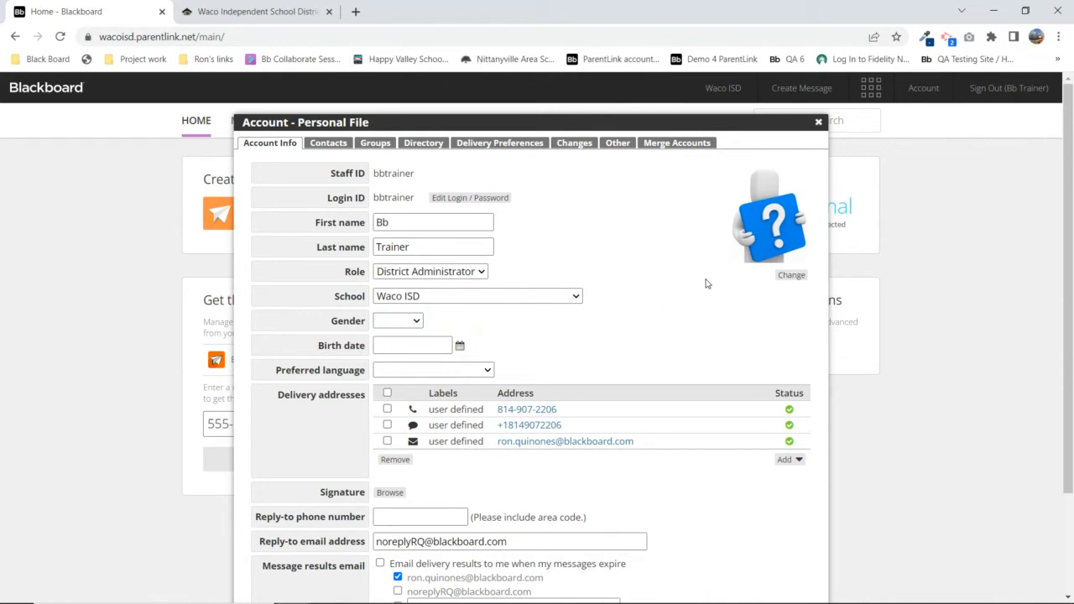
pyautogui.click(472, 298)
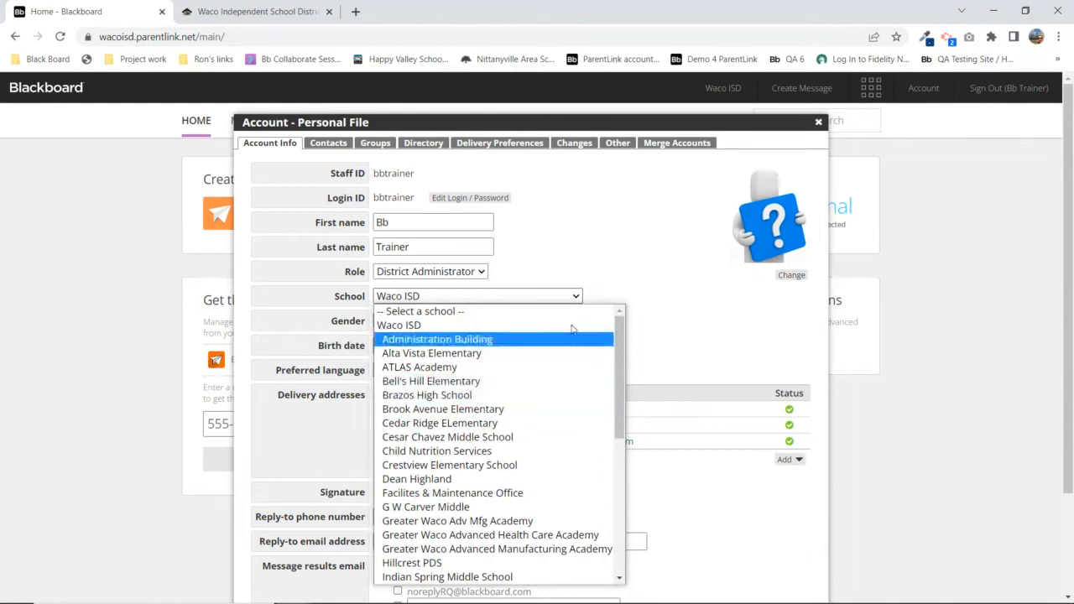
pyautogui.click(664, 297)
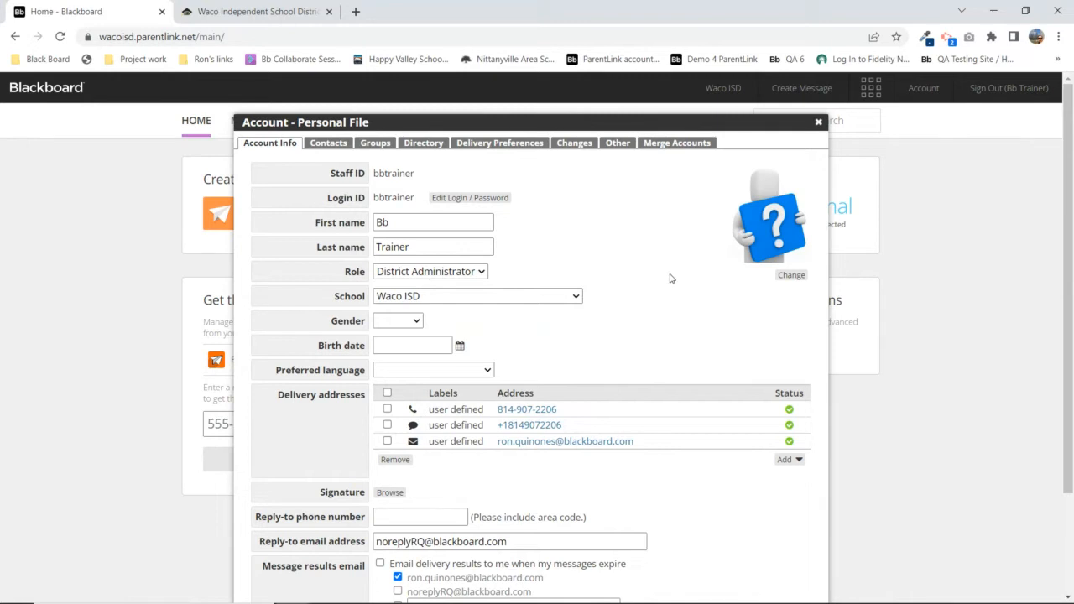
pyautogui.click(429, 271)
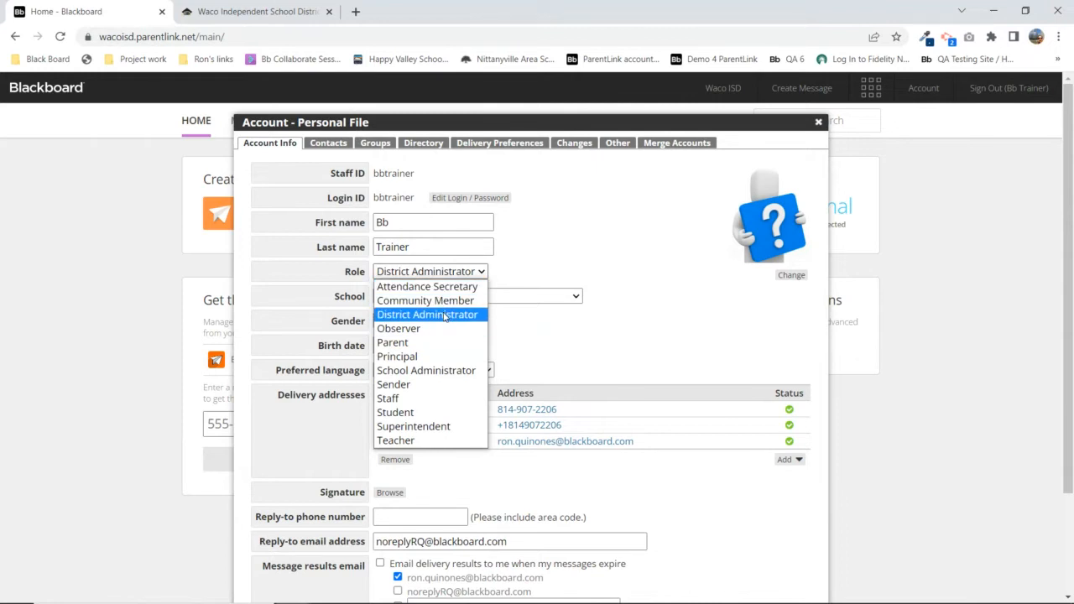
pyautogui.click(555, 271)
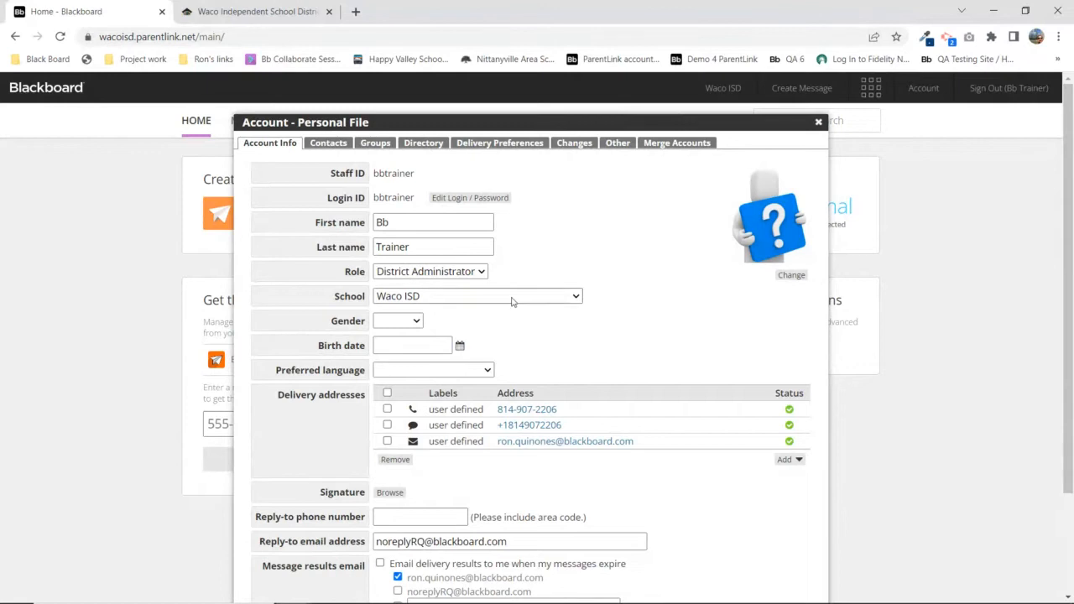
pyautogui.click(468, 297)
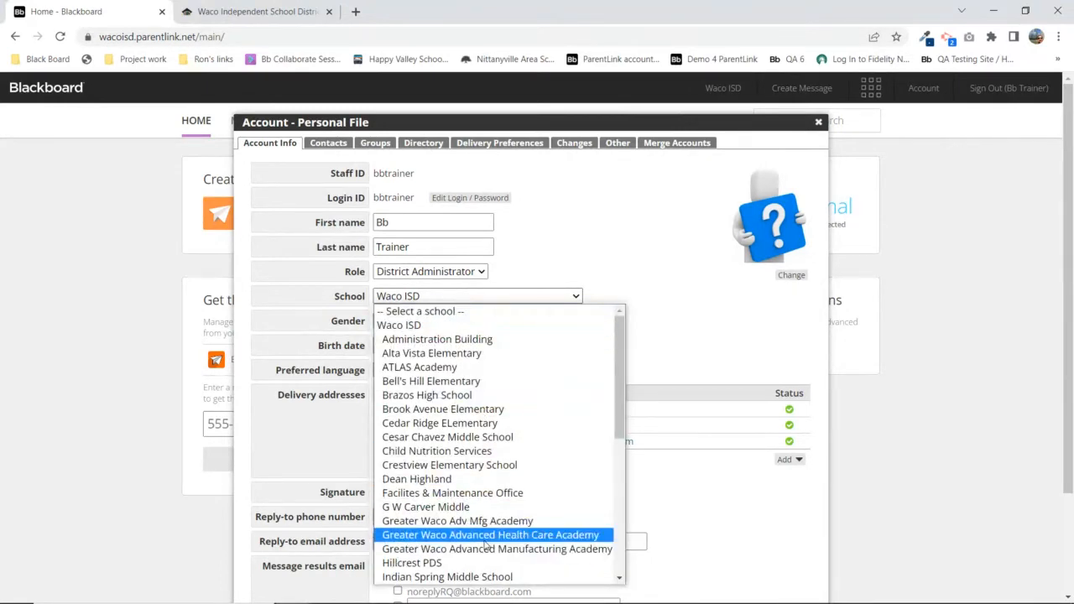
pyautogui.click(691, 301)
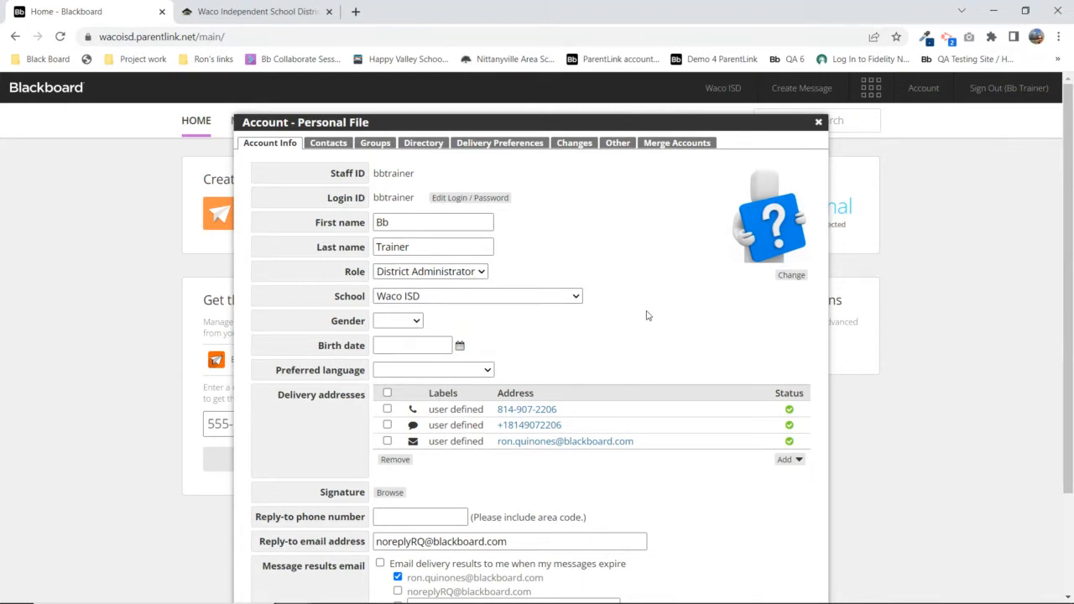
pyautogui.click(460, 277)
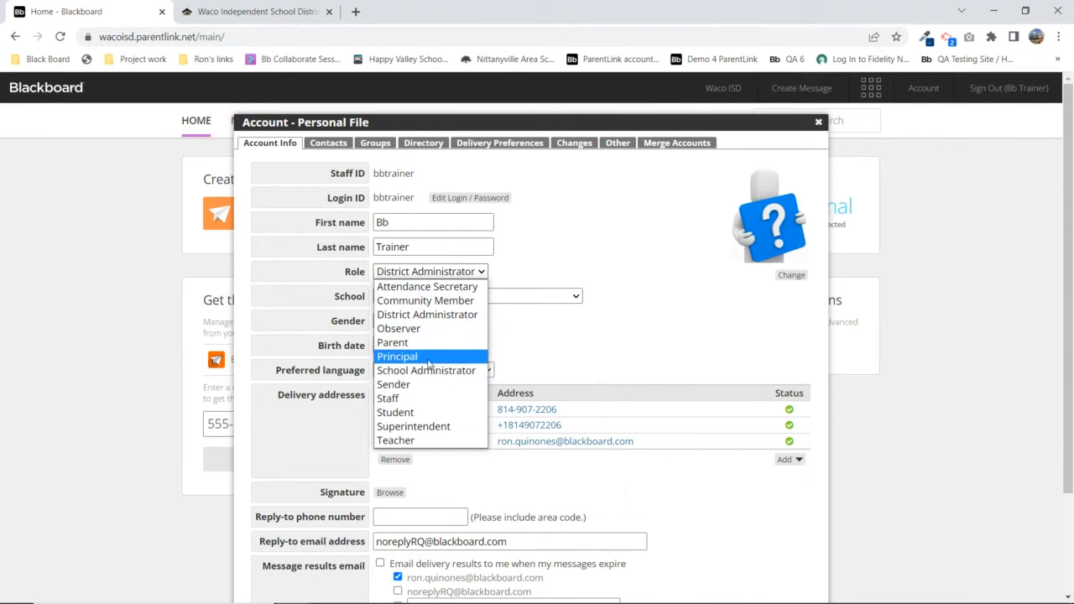
pyautogui.click(577, 302)
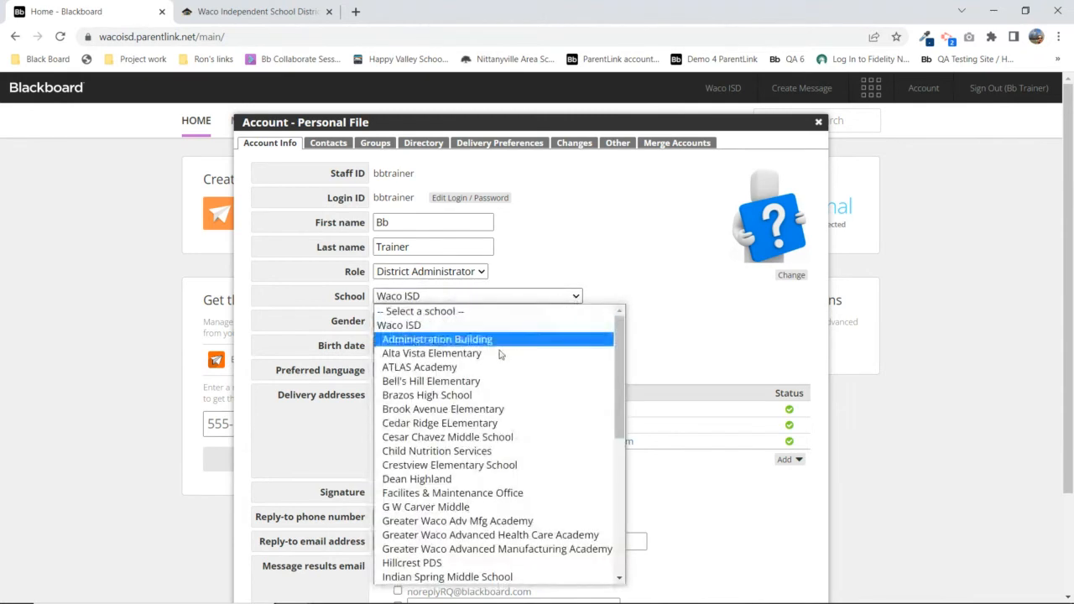
pyautogui.click(682, 316)
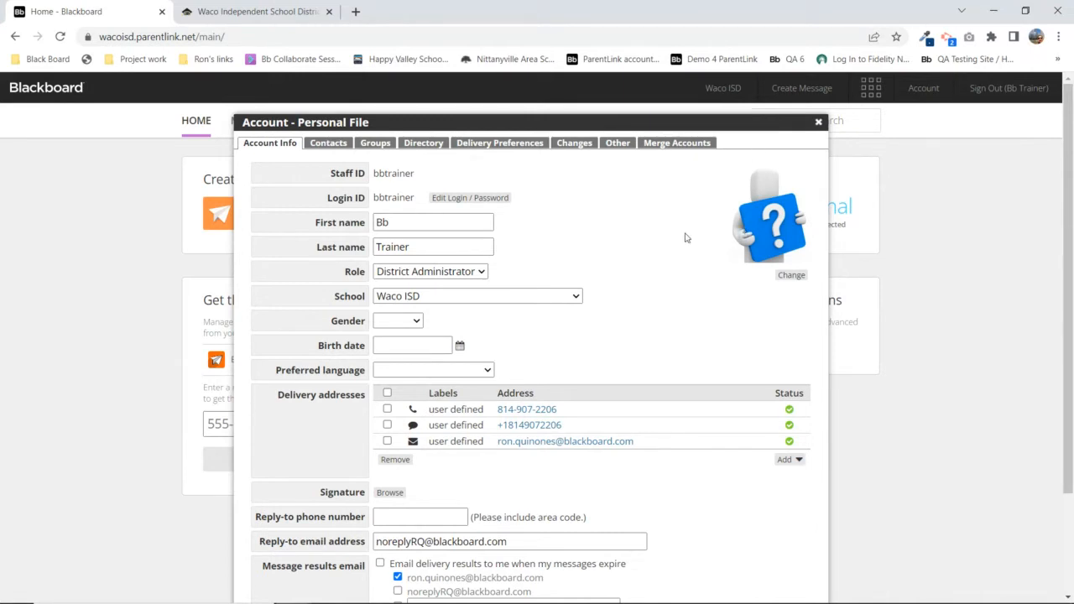
pyautogui.click(438, 300)
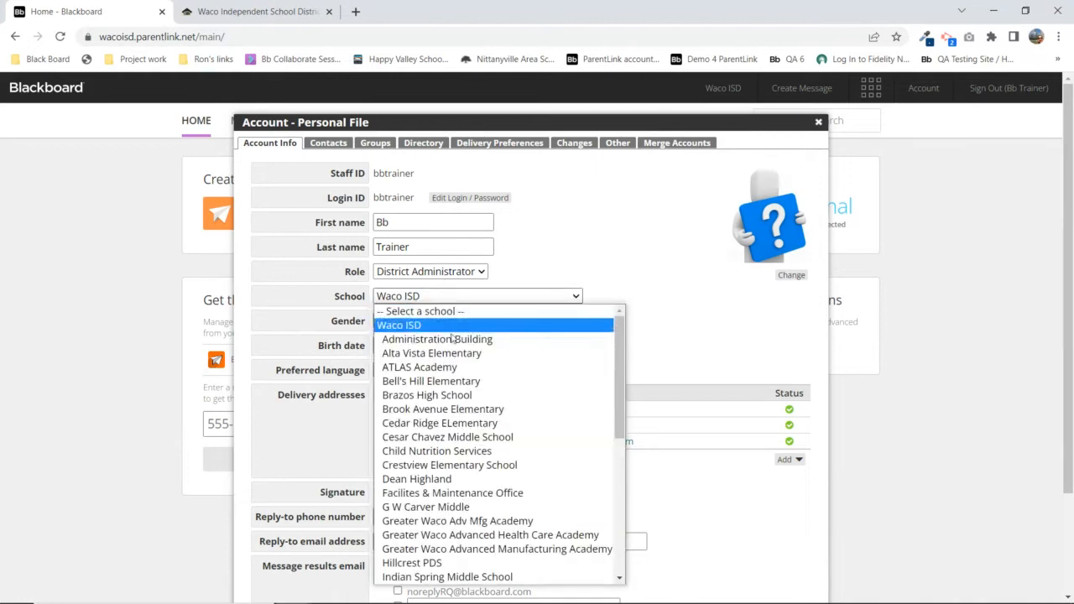
pyautogui.click(706, 329)
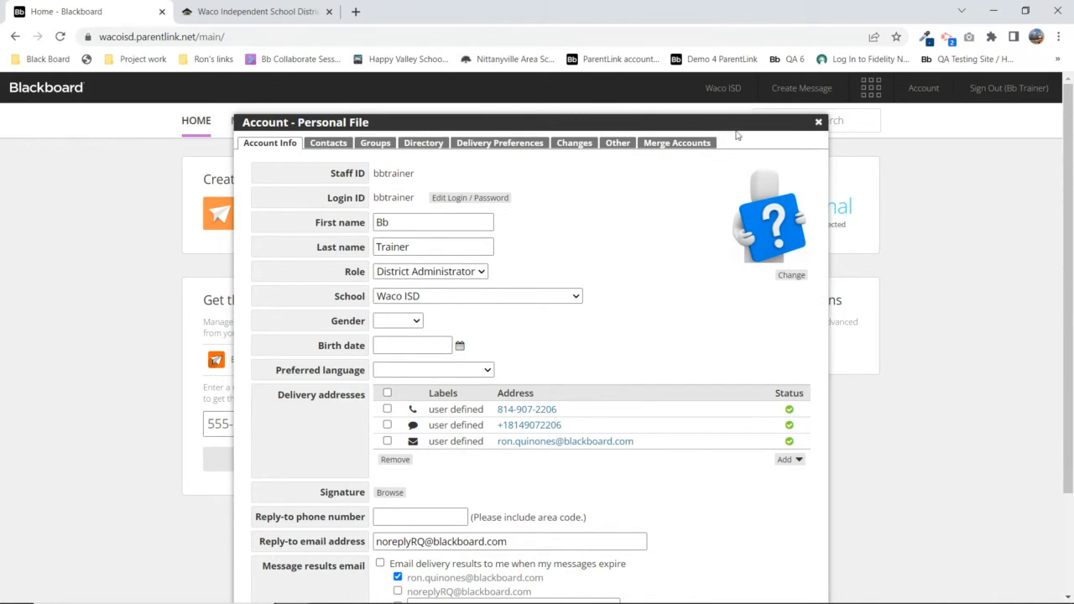
# Close the personal file and go to the account management area
pyautogui.click(818, 122)
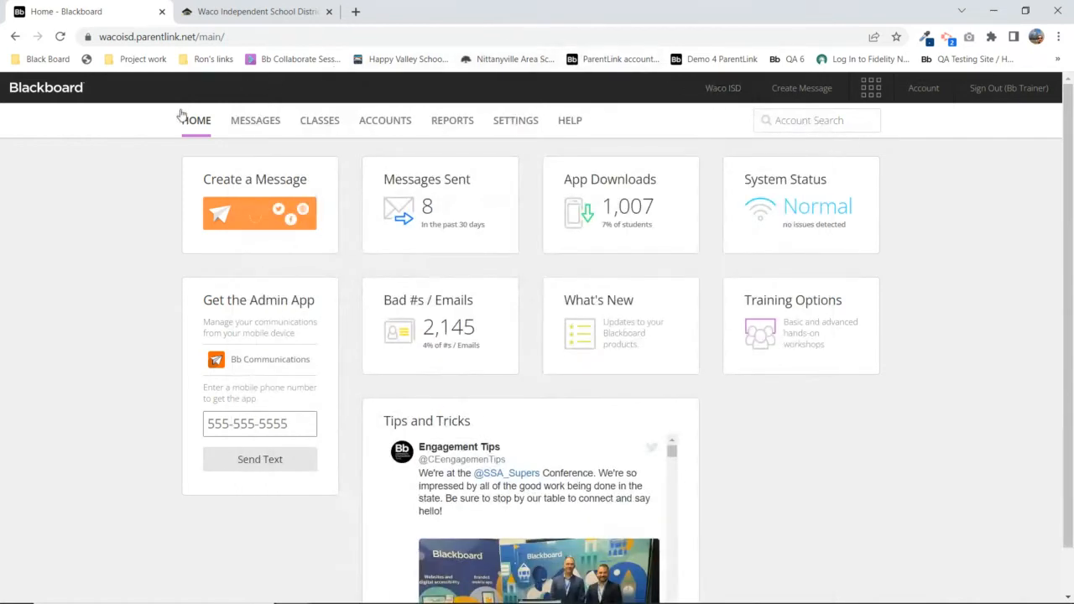
pyautogui.moveTo(172, 122); pyautogui.dragTo(601, 126)
pyautogui.click(607, 128)
pyautogui.click(385, 122)
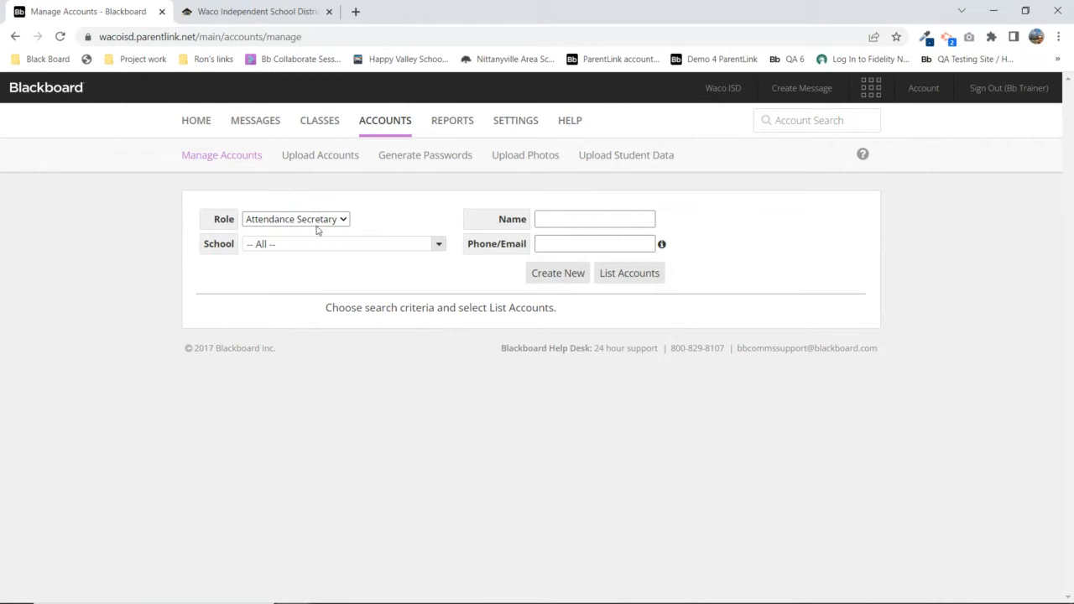
# List all accounts with the District Administrator role, 14 in total
pyautogui.click(290, 220)
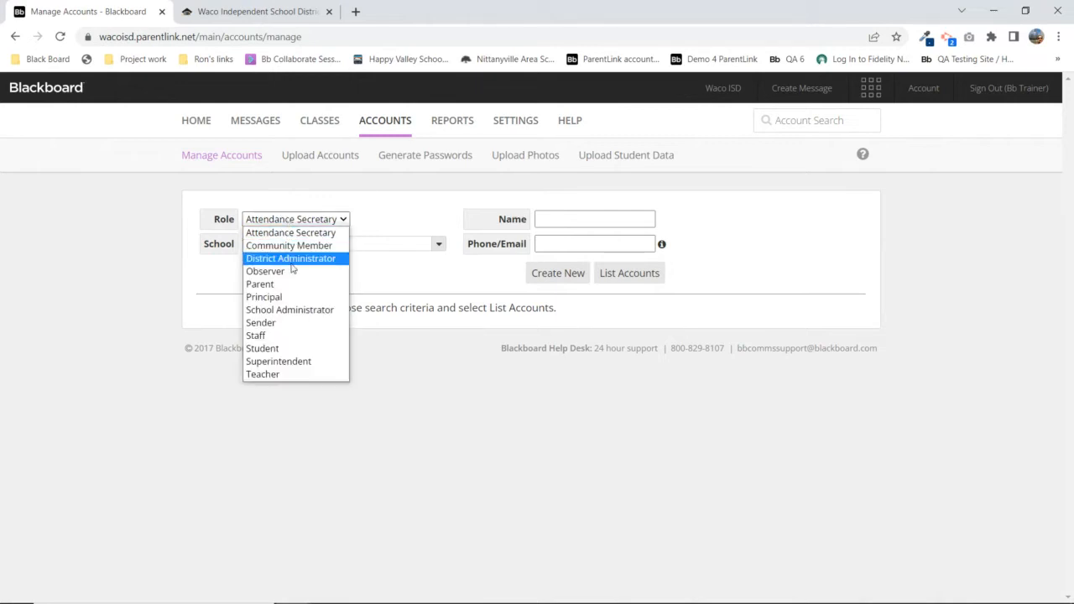
pyautogui.click(277, 260)
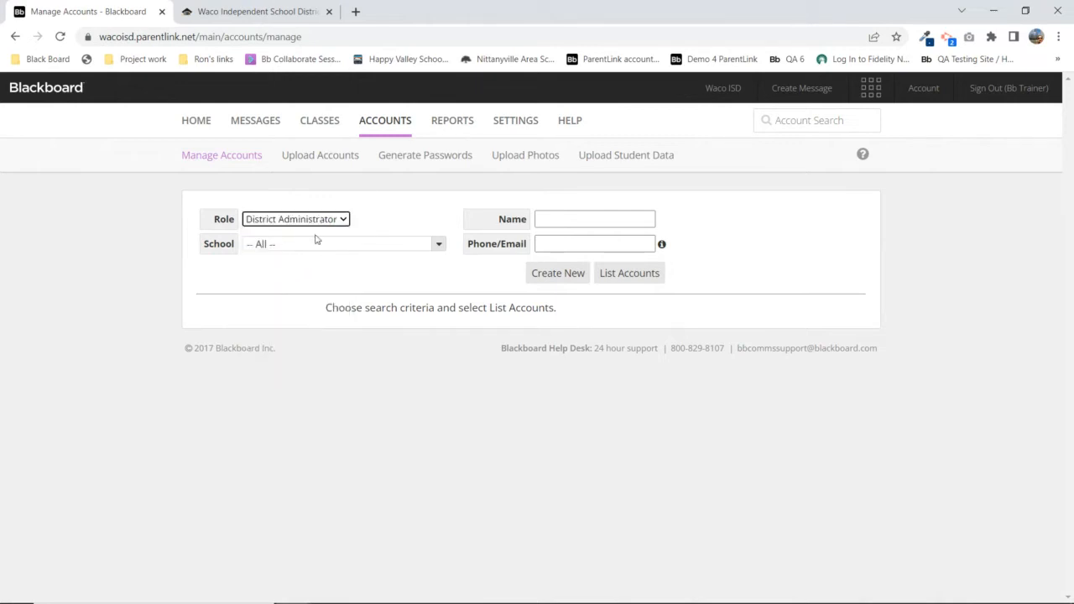
pyautogui.click(629, 277)
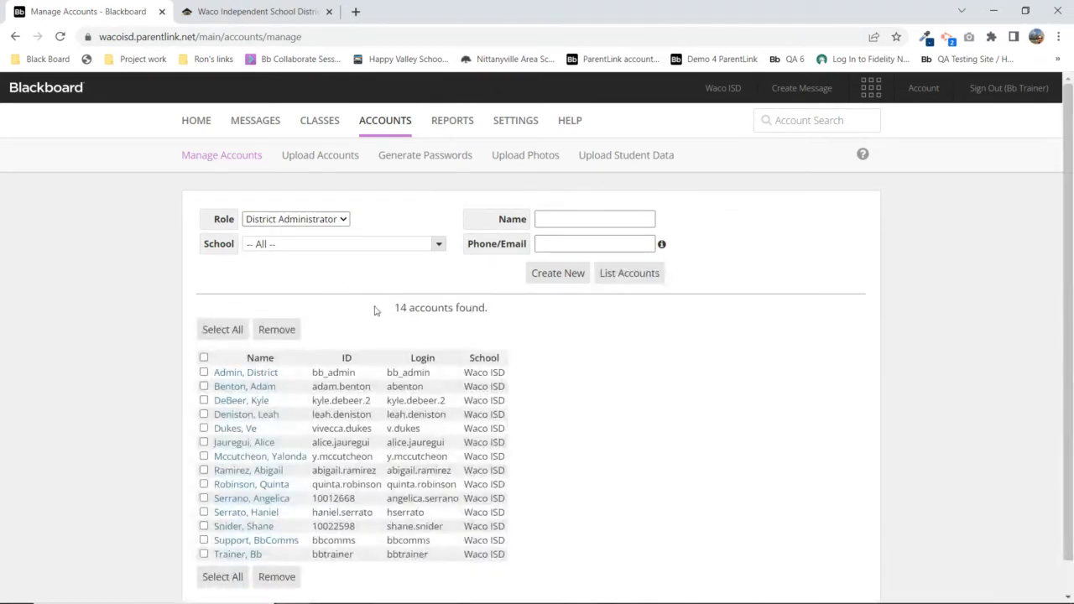
pyautogui.scroll(-1, 354, 303)
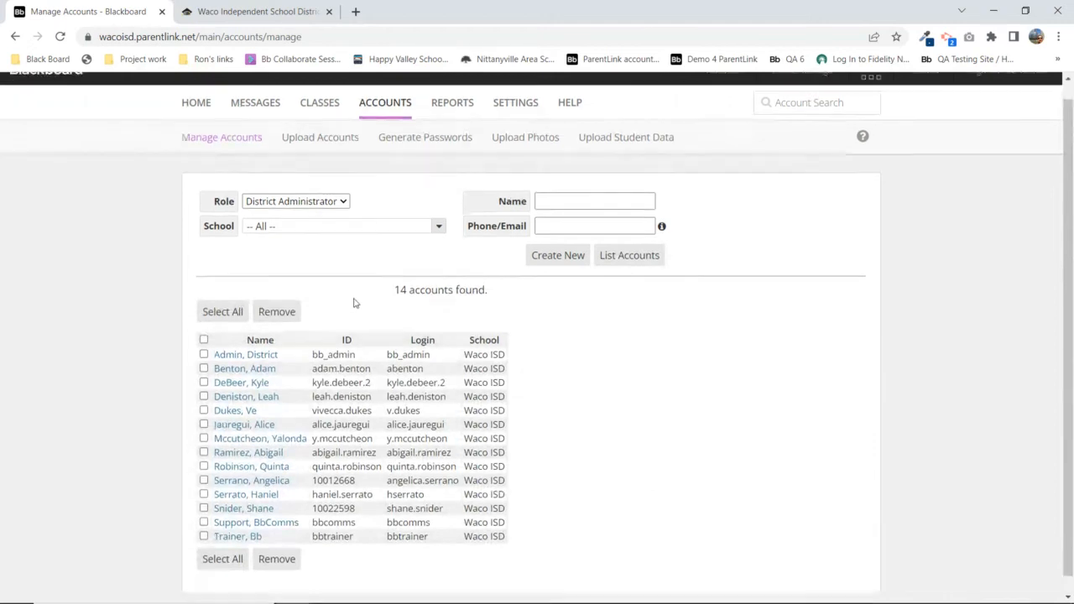
pyautogui.scroll(-1, 354, 303)
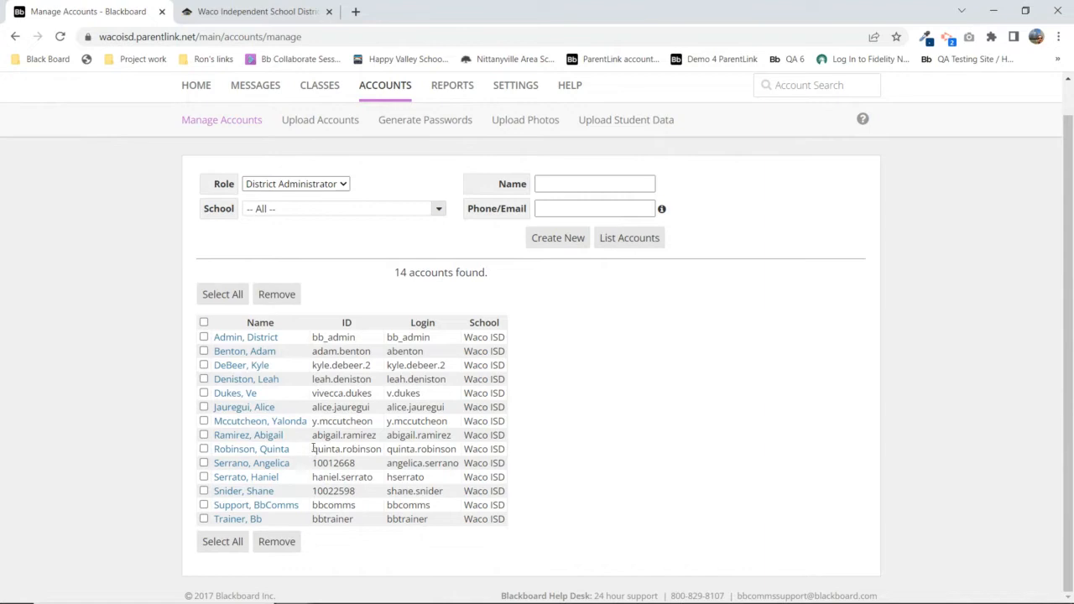
# Highlight account IDs, a login name and the footer help-desk contact details, then open the Role list
pyautogui.moveTo(312, 449); pyautogui.dragTo(386, 454)
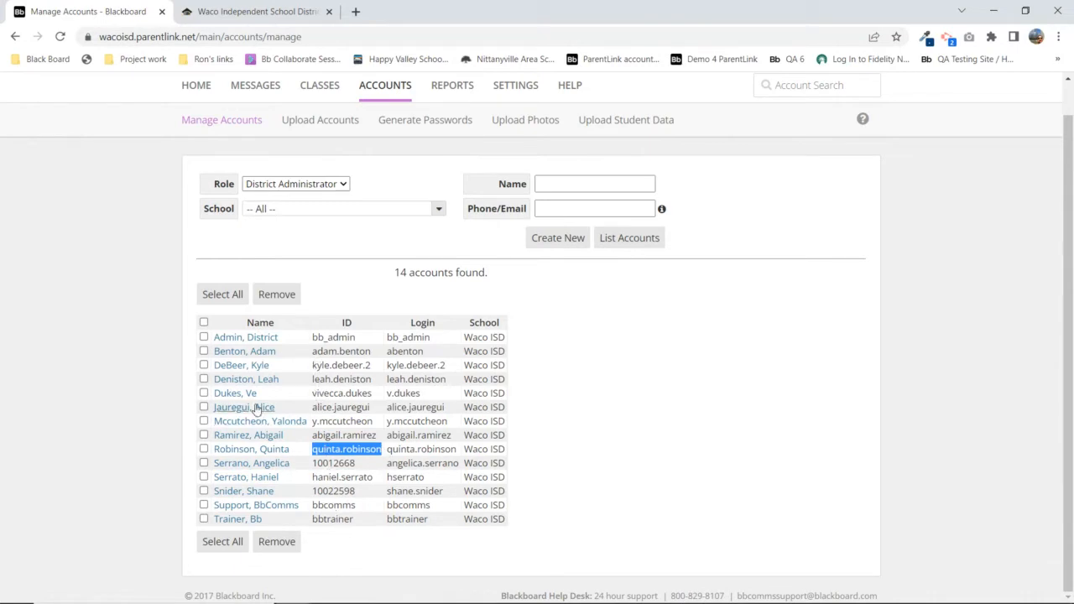
pyautogui.moveTo(308, 380); pyautogui.dragTo(372, 381)
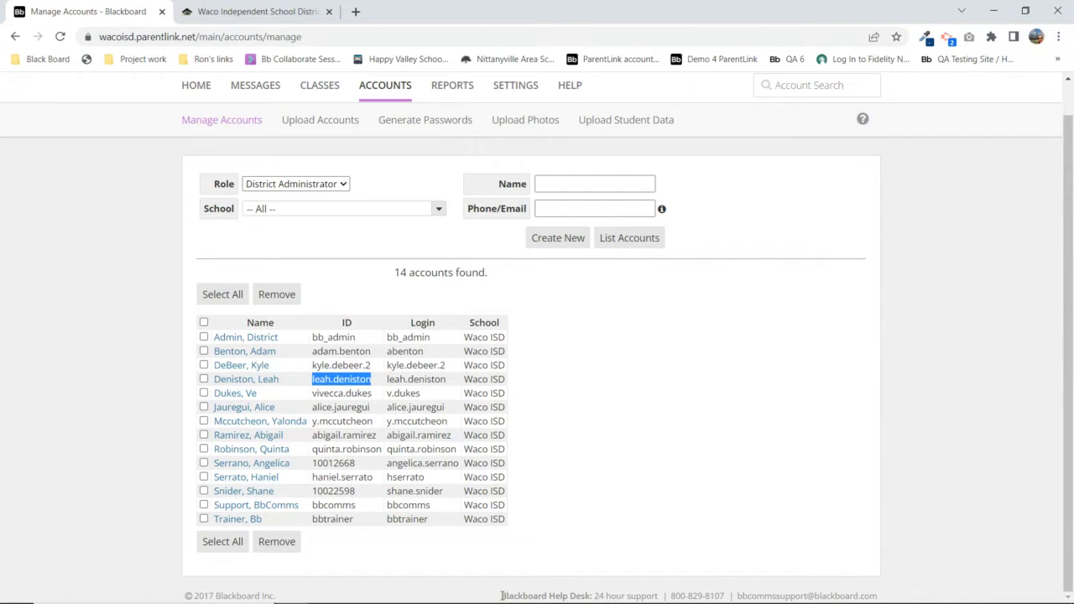
pyautogui.moveTo(502, 596); pyautogui.dragTo(887, 598)
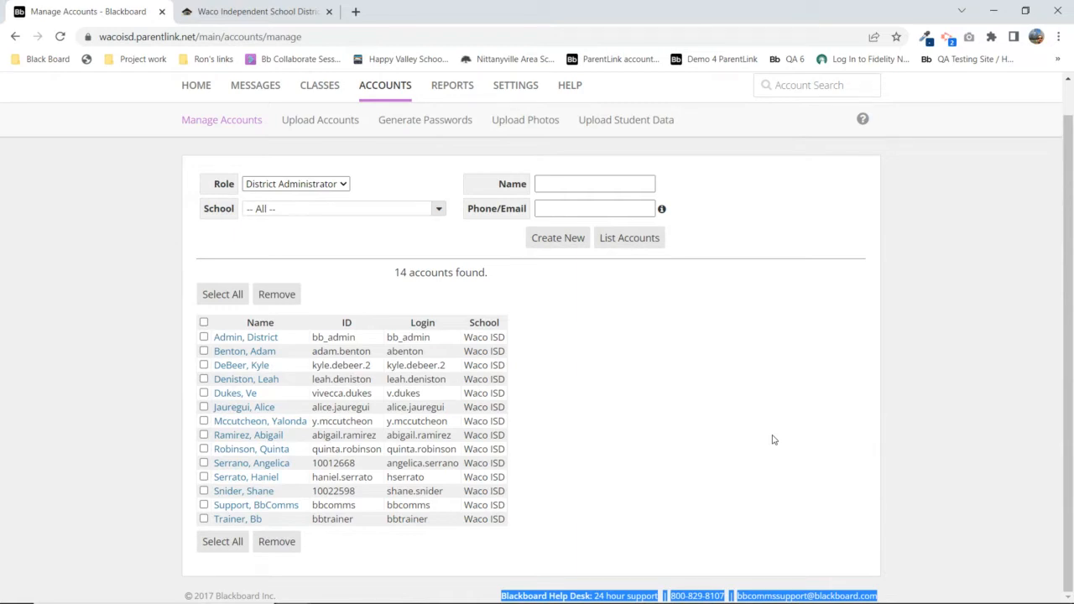
pyautogui.tripleClick(688, 597)
pyautogui.click(978, 301)
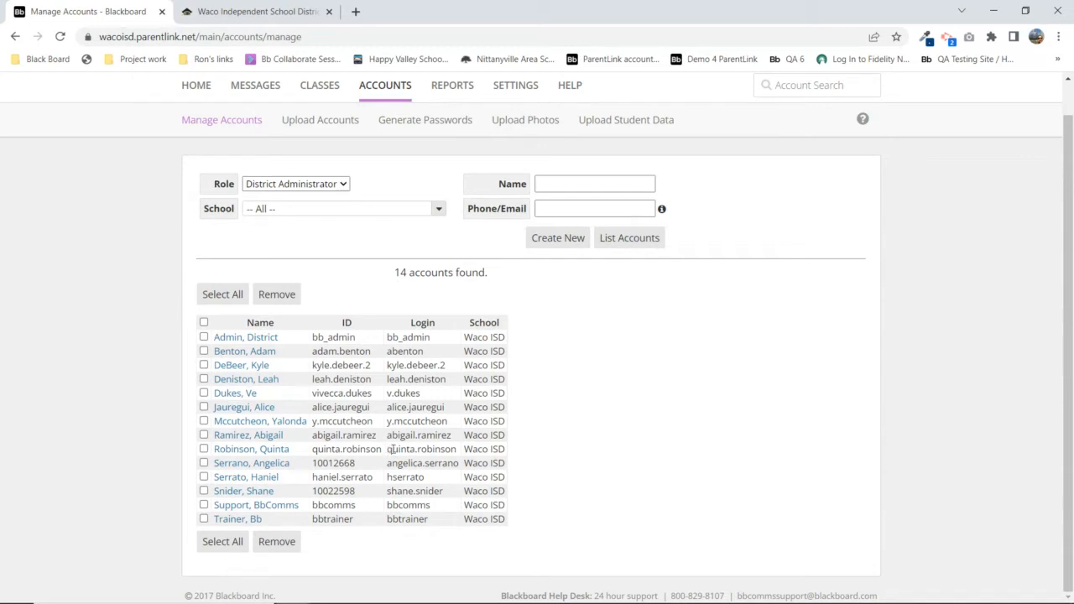
pyautogui.moveTo(387, 450); pyautogui.dragTo(458, 451)
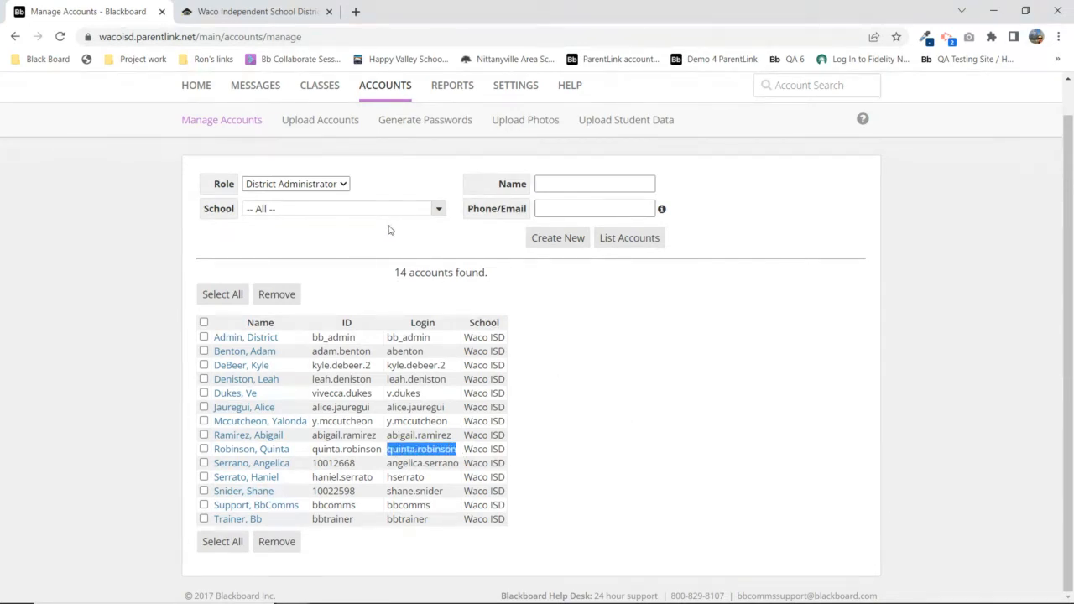
pyautogui.click(309, 185)
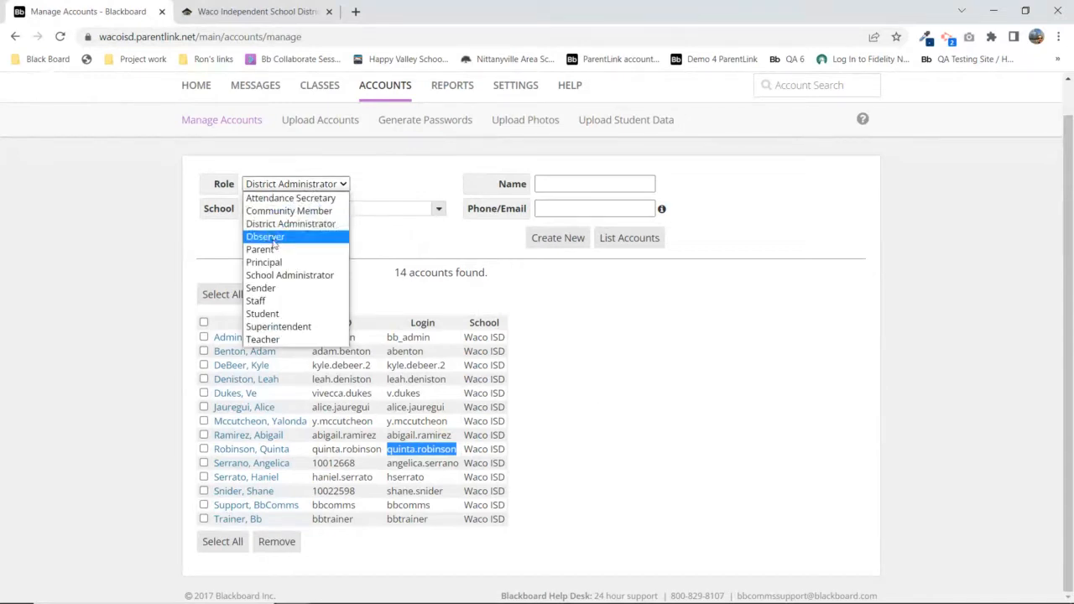
# List Staff-role accounts matching a partial staff name, returning 3 accounts
pyautogui.click(259, 304)
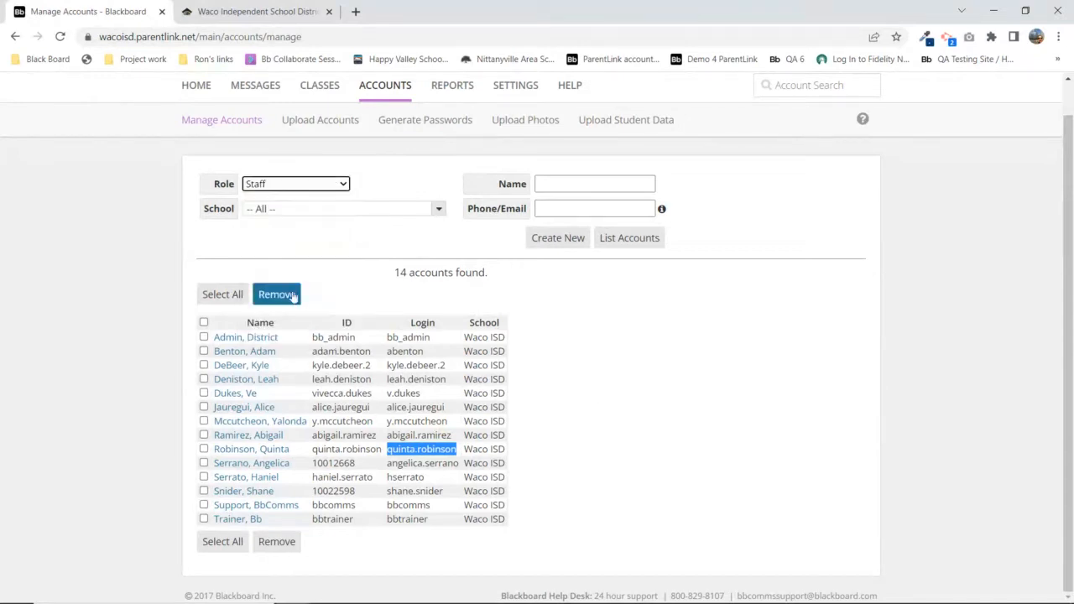
pyautogui.click(585, 181)
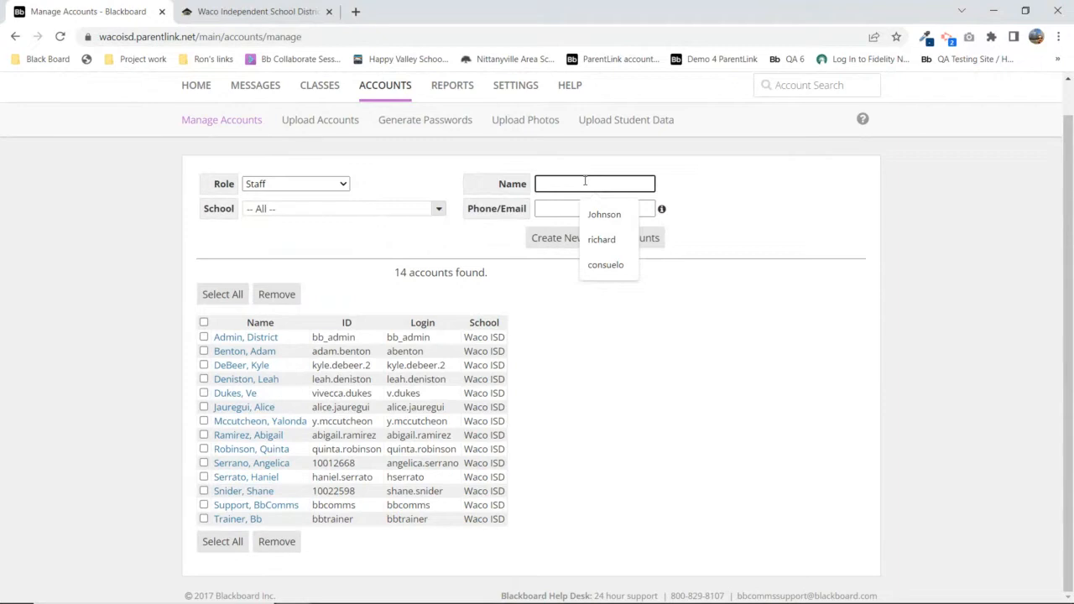
pyautogui.write('denis')
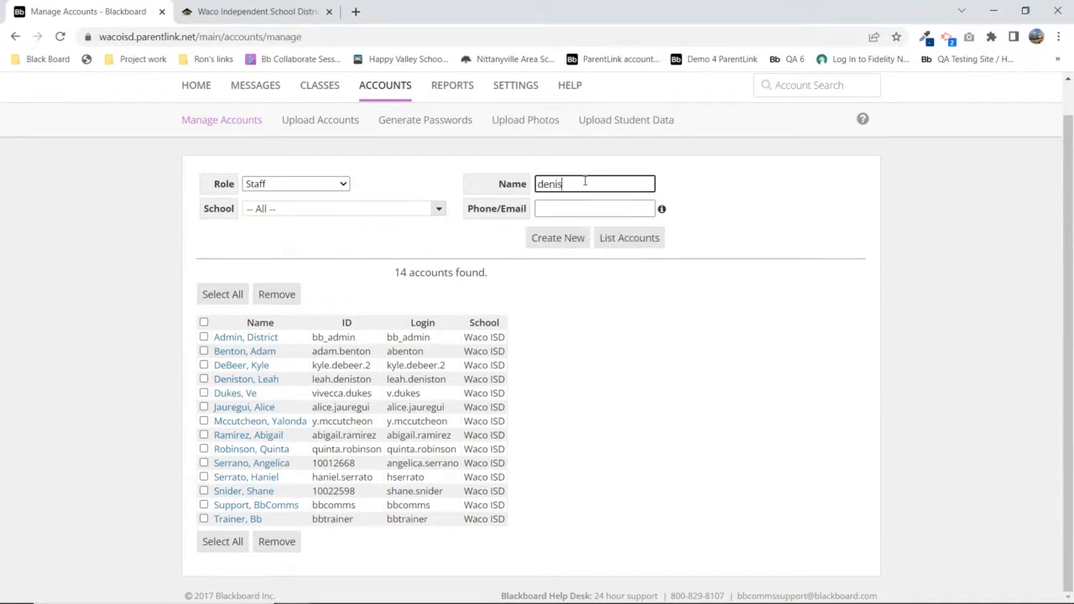
pyautogui.click(607, 239)
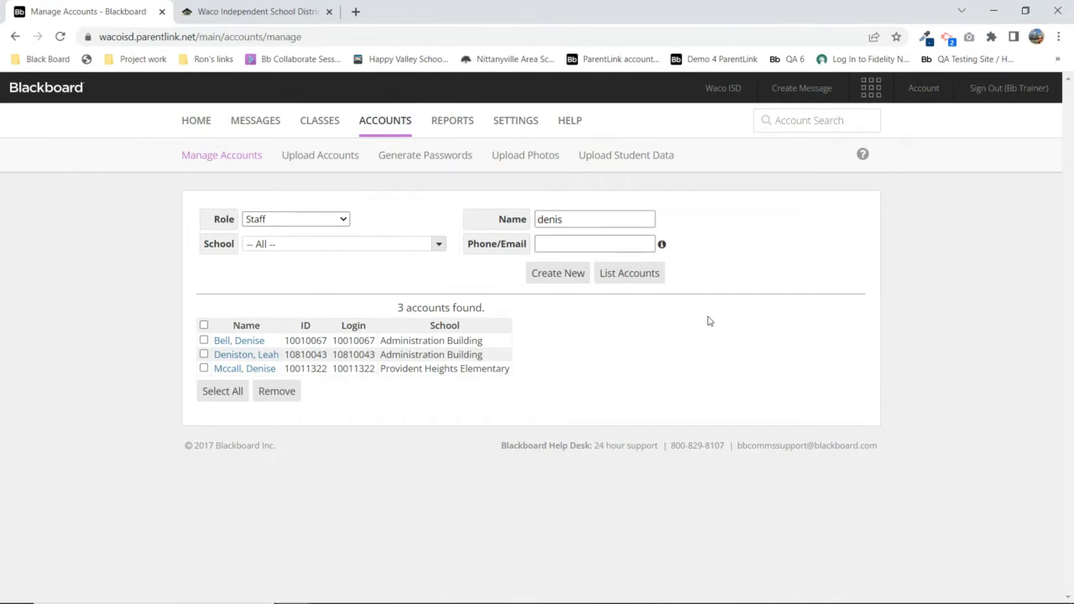
pyautogui.doubleClick(549, 219)
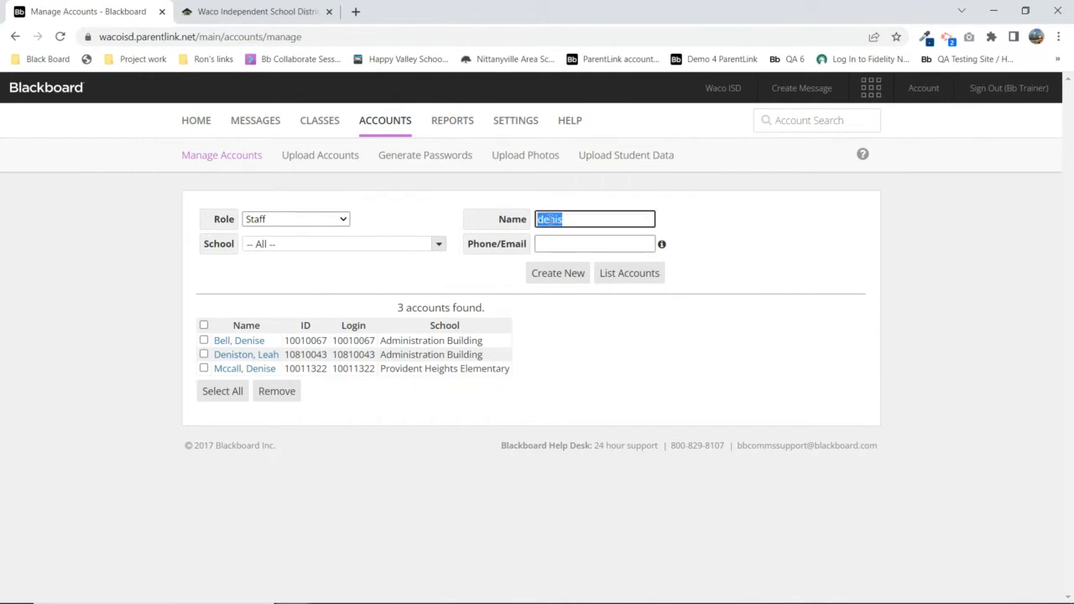
# Open the matching staff member's personal file, highlight the login ID and request Sign In As
pyautogui.click(248, 355)
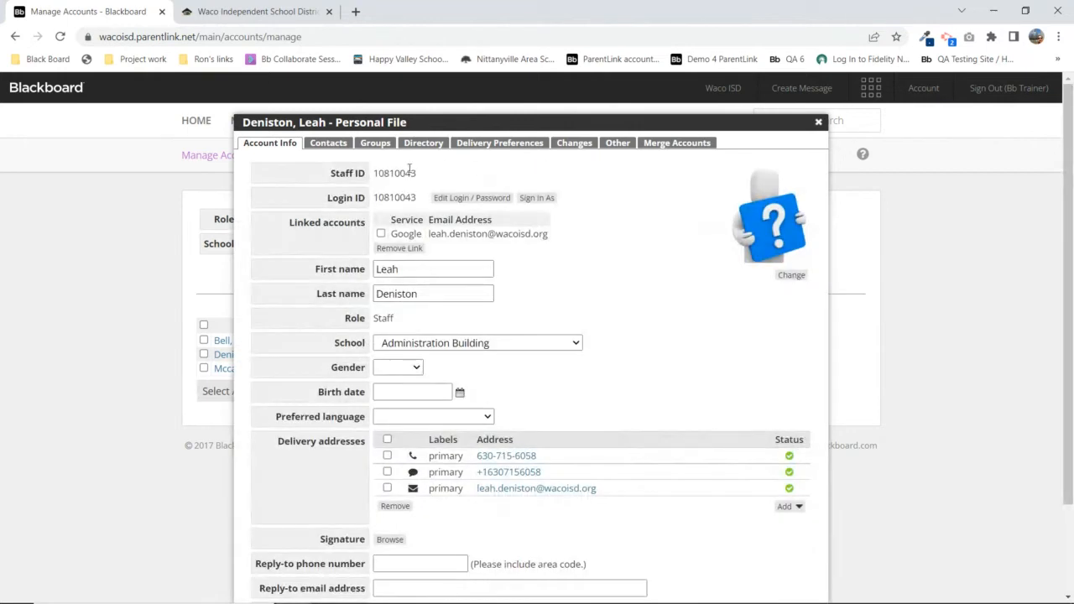
pyautogui.doubleClick(389, 197)
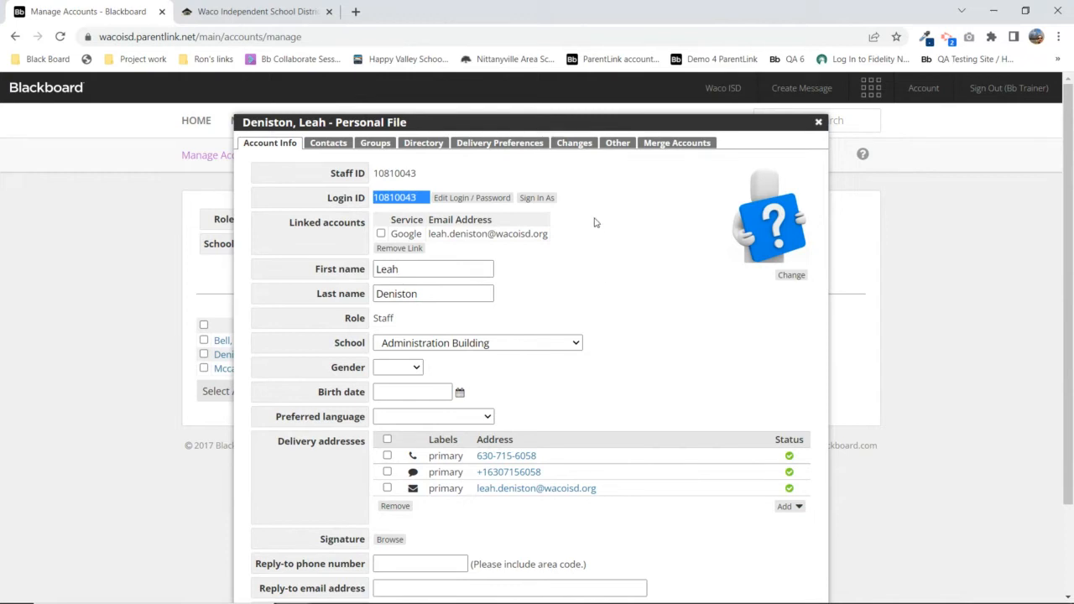
pyautogui.click(538, 199)
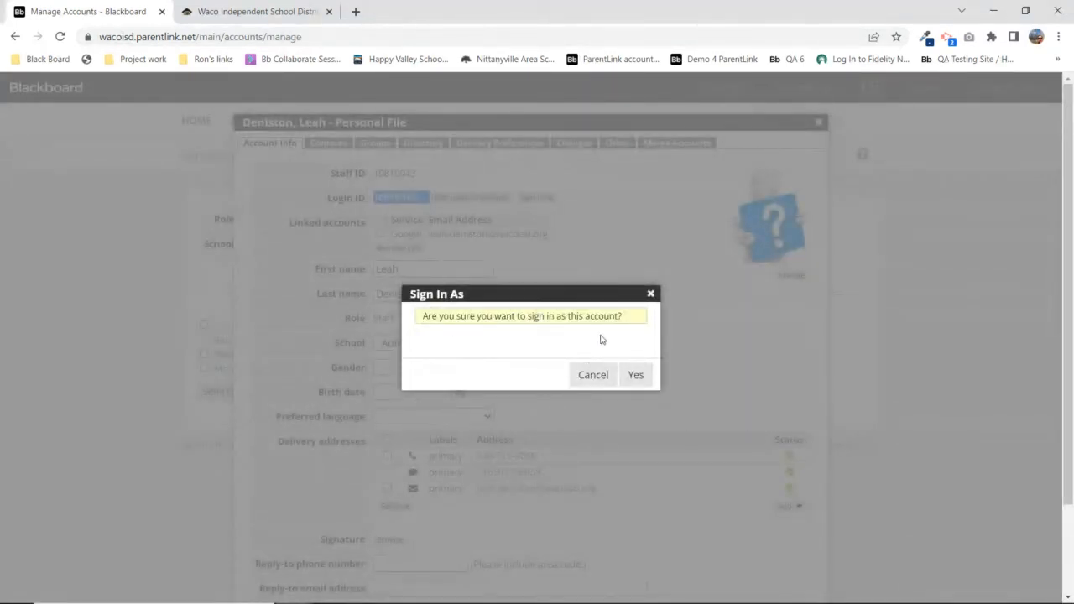
# Confirm signing in as the staff account and start a new message from the Home page
pyautogui.click(631, 375)
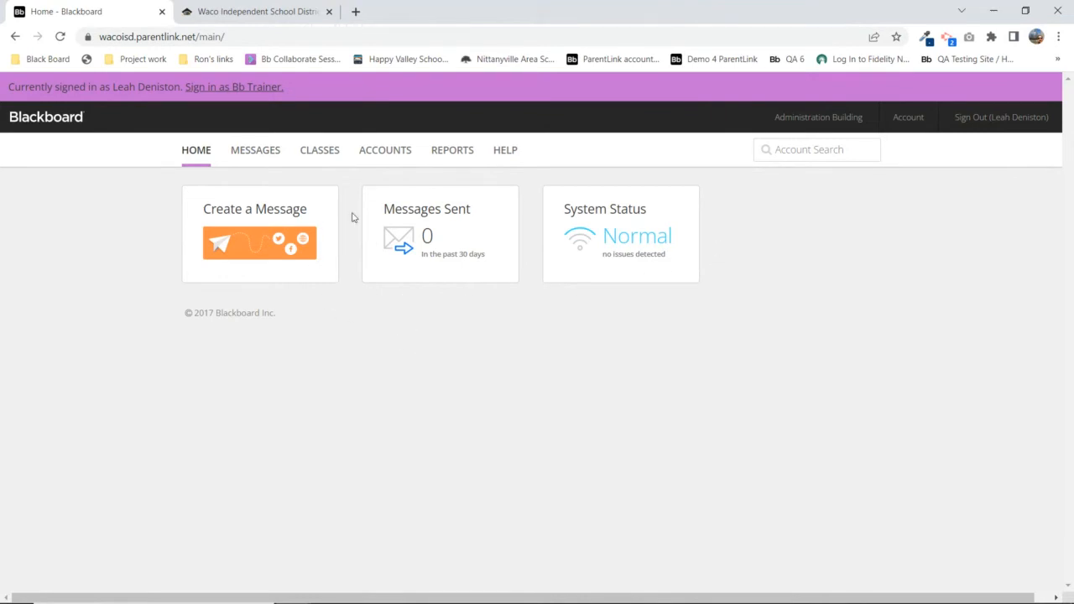
pyautogui.click(249, 219)
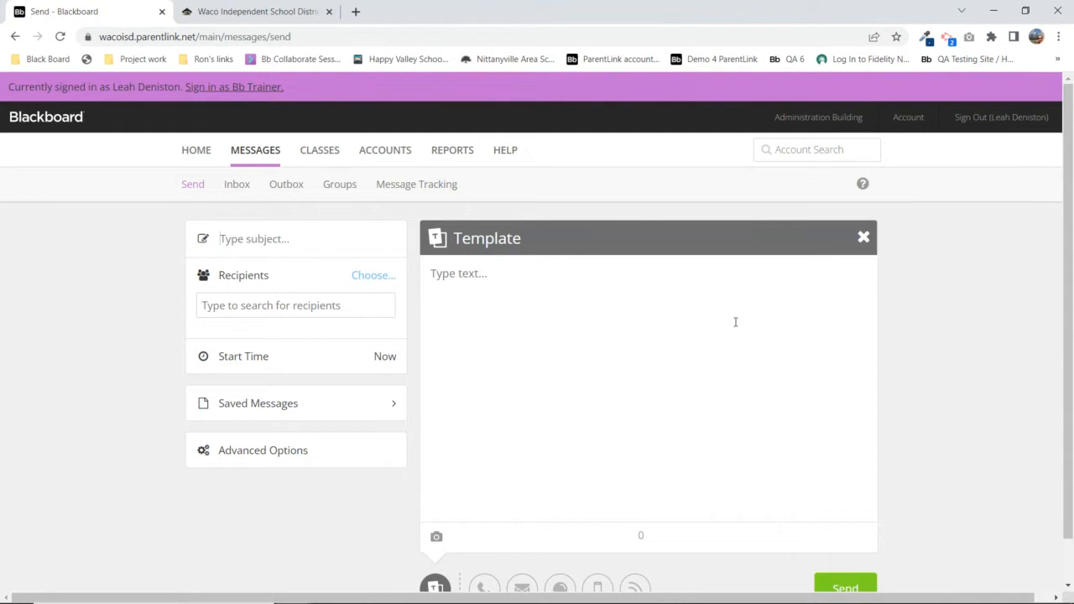
# Open the recipient chooser on the Send page, showing the staff account's 10-recipient limit
pyautogui.scroll(-1, 902, 310)
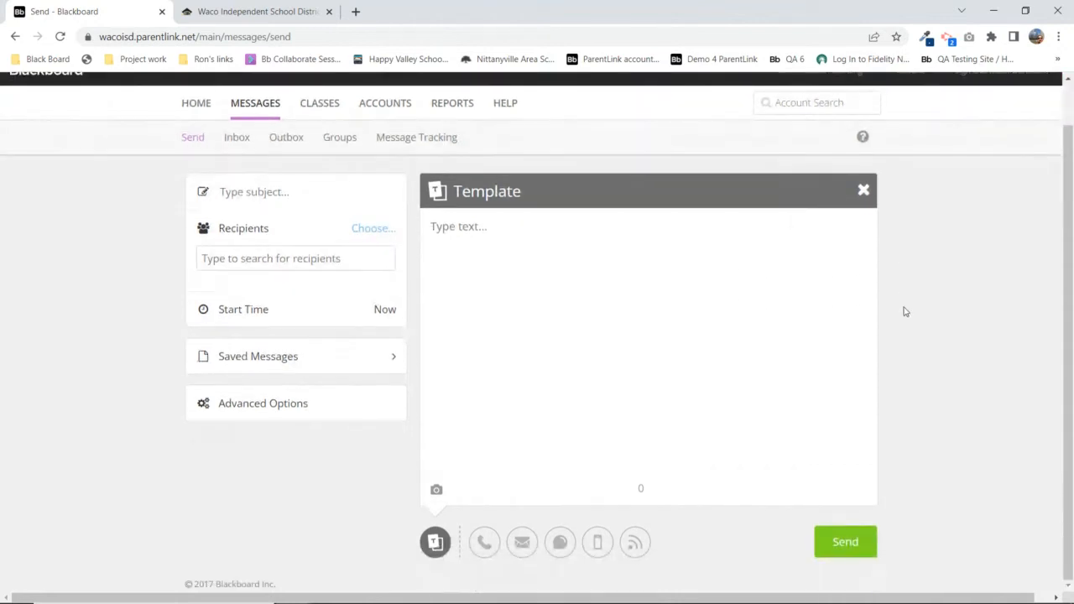
pyautogui.scroll(1, 893, 314)
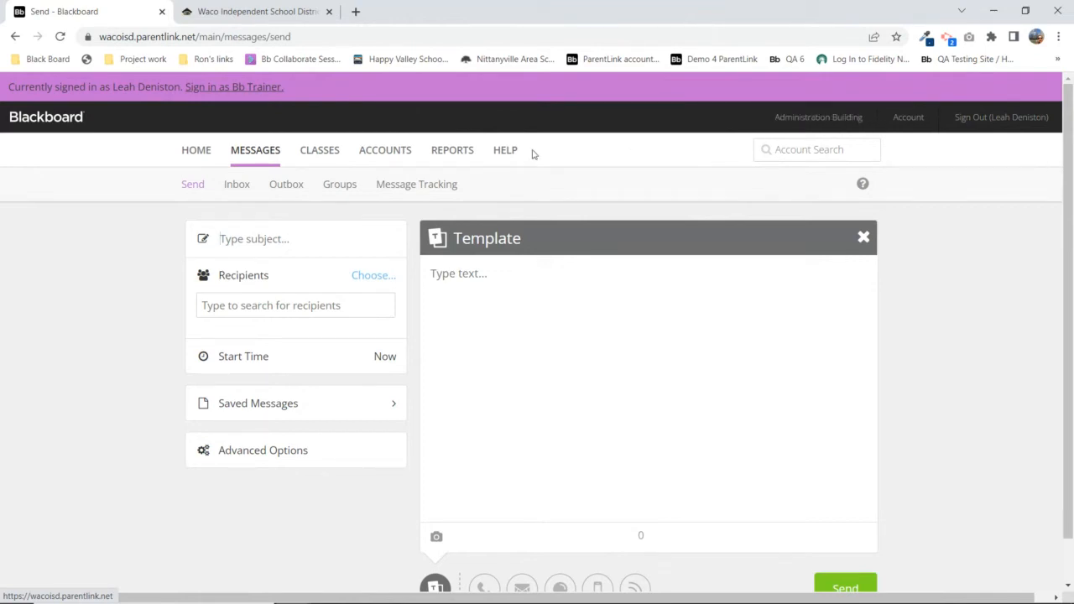
pyautogui.click(371, 278)
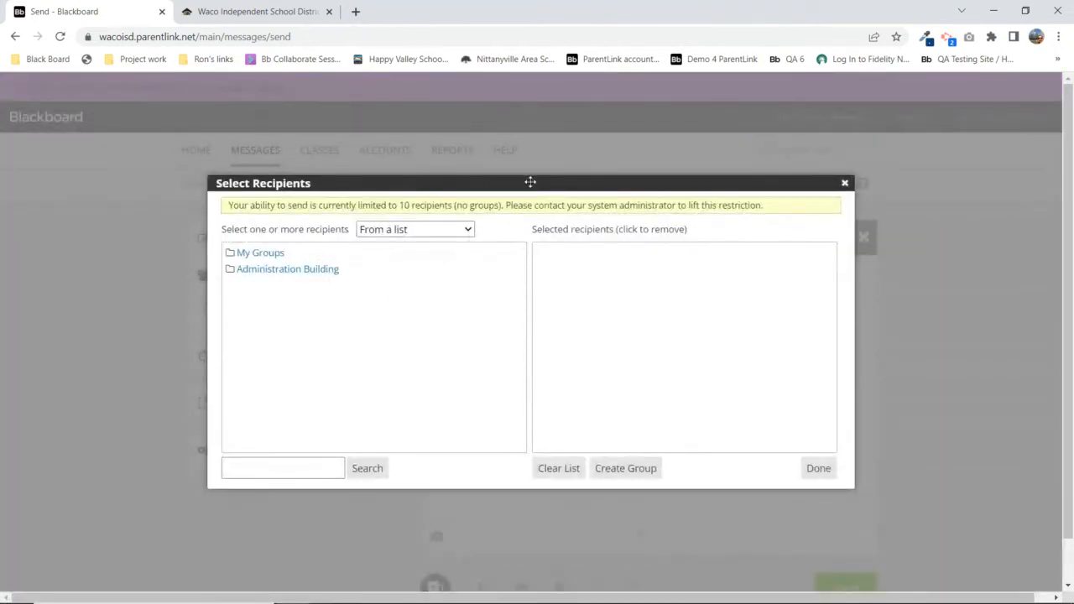
# Reopen recipient selection and browse Administration Building's Staff (440) and Teacher (16) groups
pyautogui.click(845, 183)
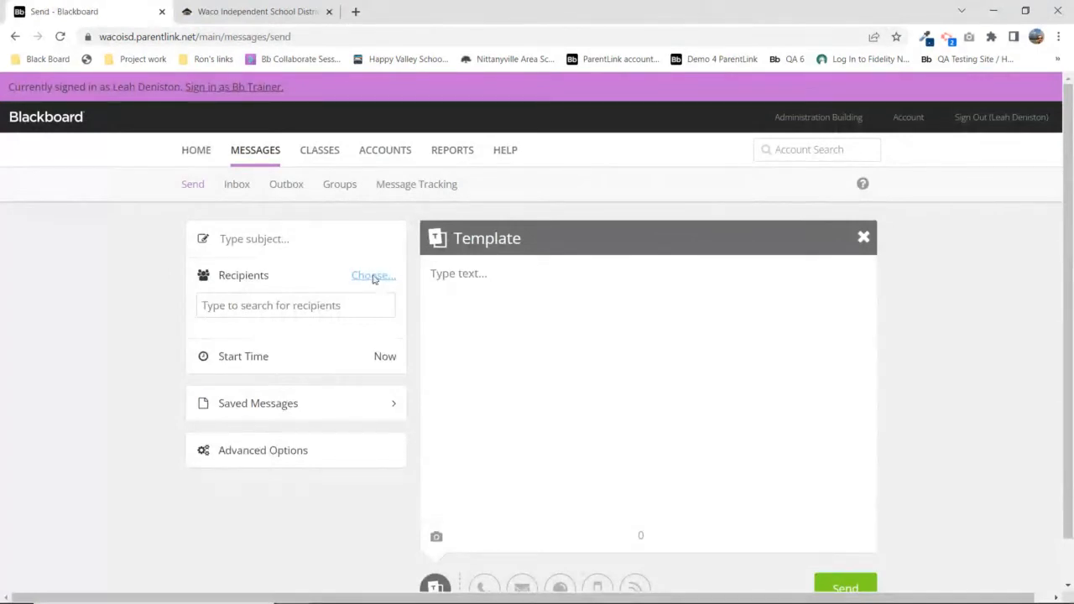
pyautogui.click(374, 279)
pyautogui.click(276, 271)
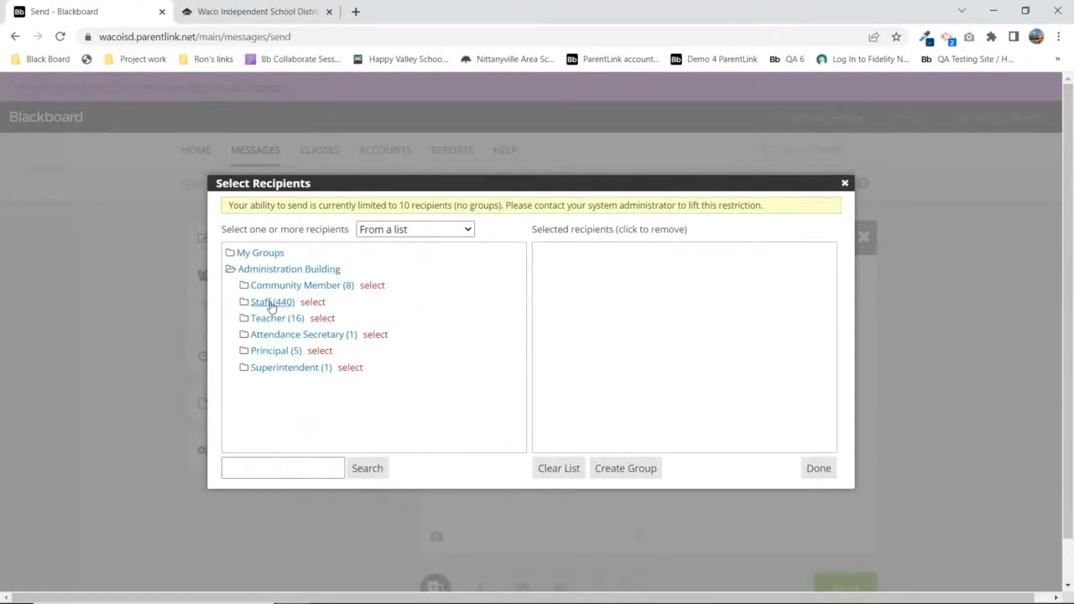
pyautogui.click(270, 304)
pyautogui.click(271, 304)
pyautogui.click(278, 321)
pyautogui.click(281, 320)
# Browse the Community Member (8) and Principal (5) groups, then close without choosing anyone
pyautogui.click(311, 285)
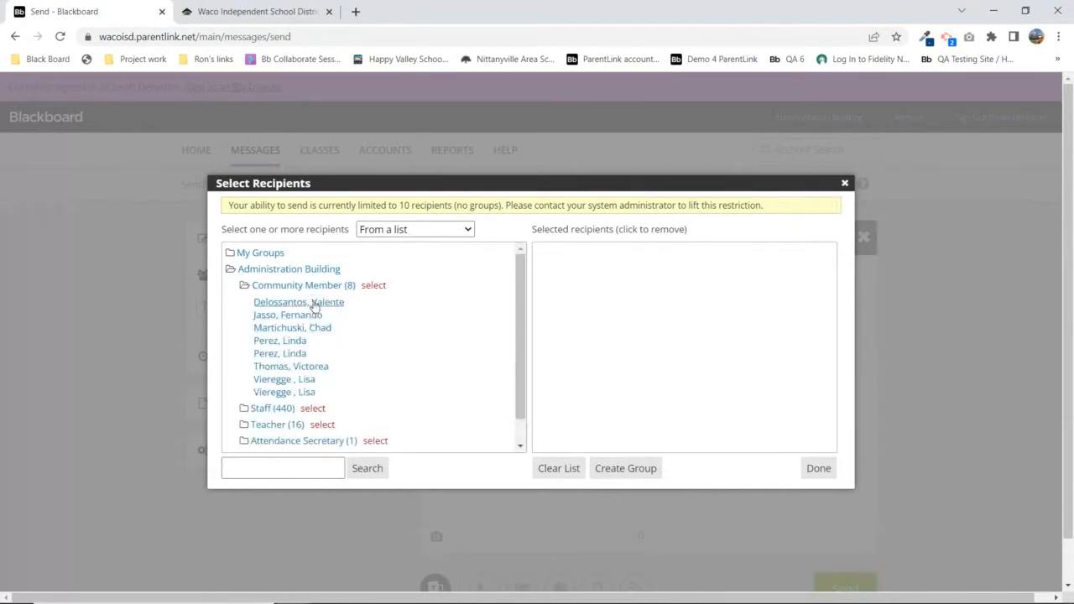
pyautogui.click(312, 286)
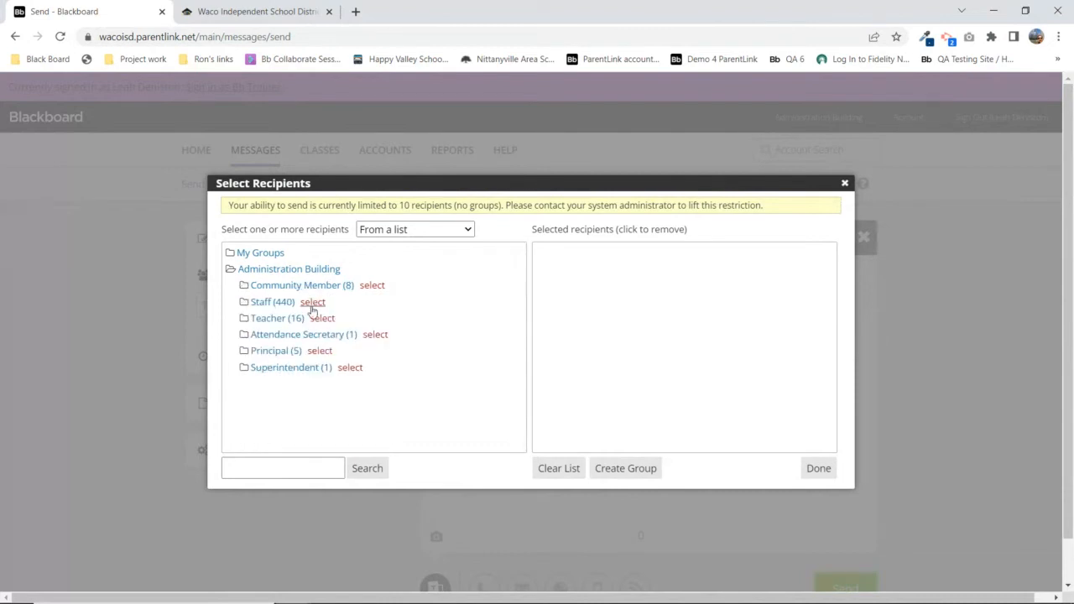
pyautogui.click(273, 351)
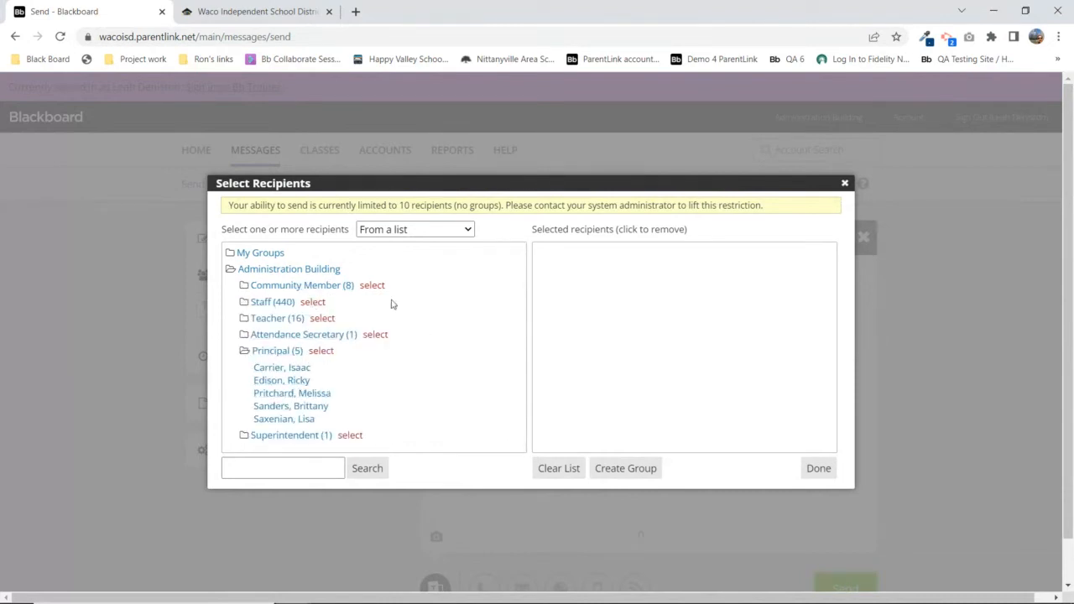
pyautogui.click(270, 353)
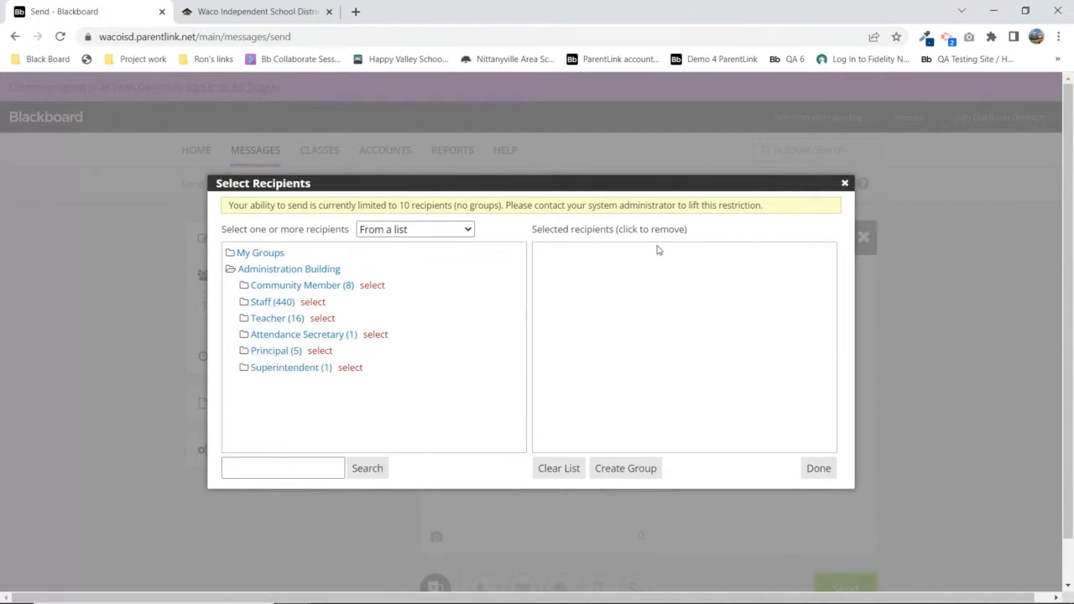
pyautogui.click(845, 183)
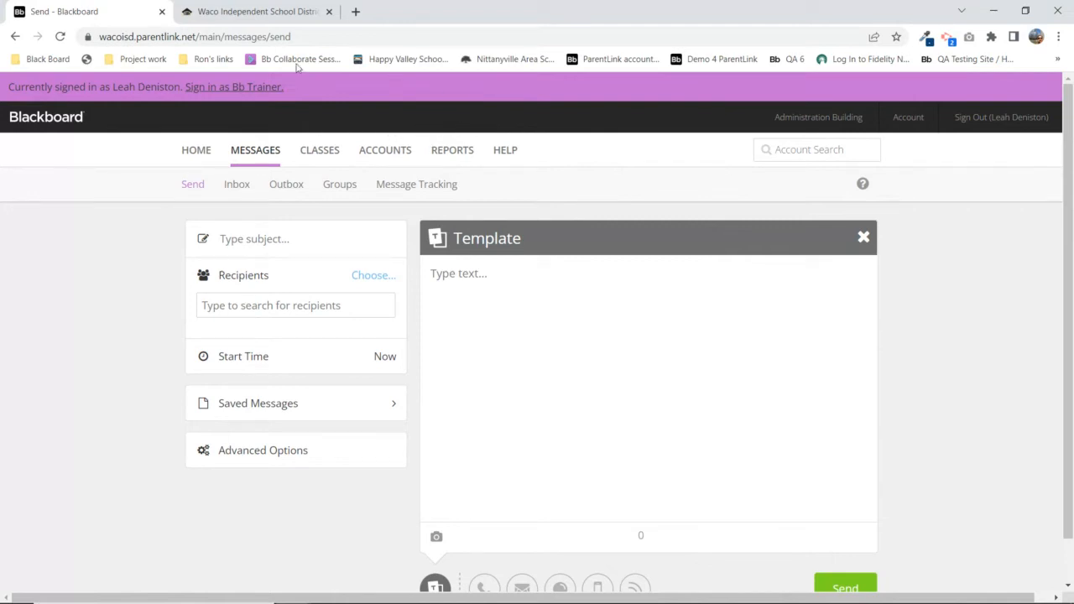
# Return to the original administrator account, dismiss the end-of-year notice and go to Accounts
pyautogui.click(227, 89)
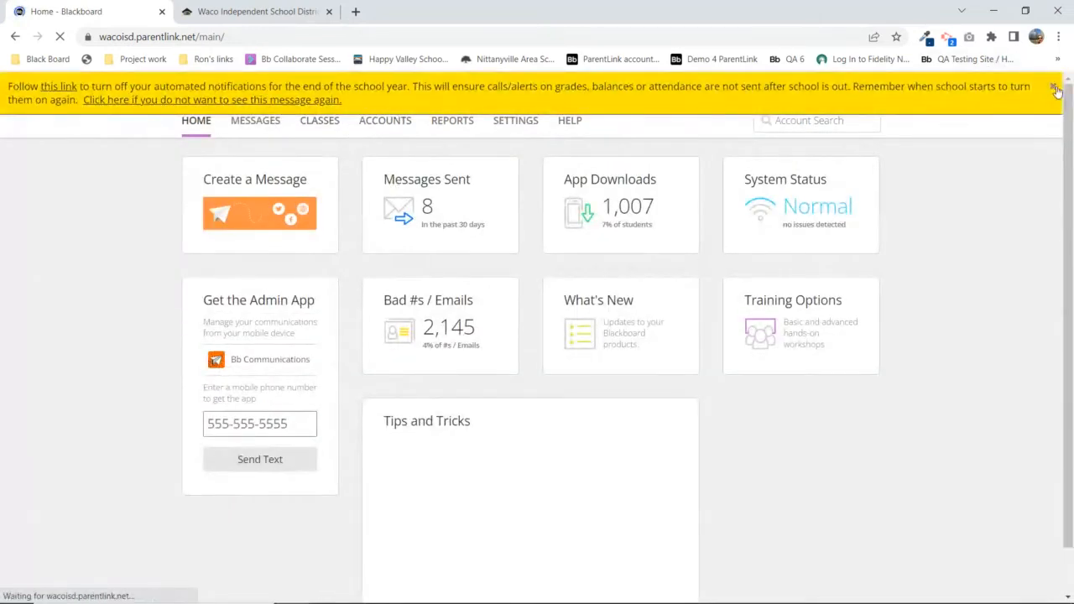
pyautogui.click(1053, 86)
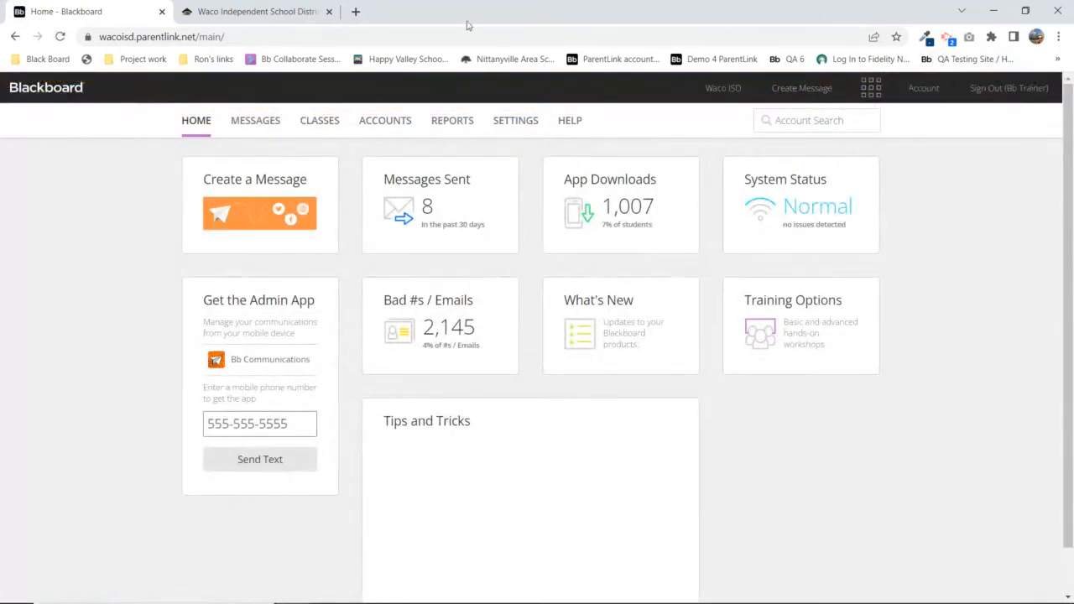
pyautogui.click(384, 123)
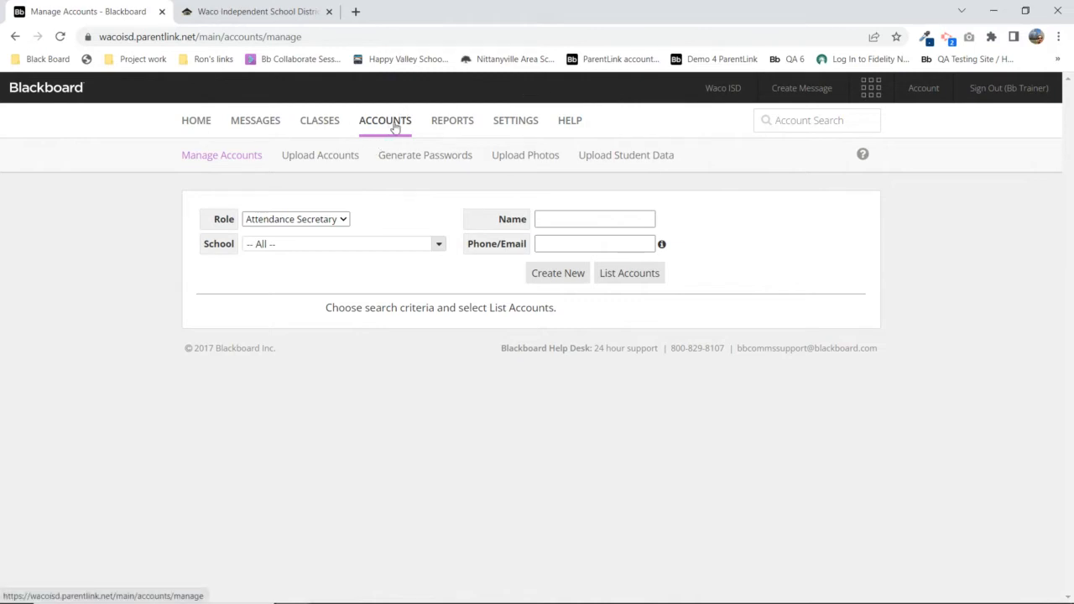
# List accounts with the School Administrator role and check the School filter
pyautogui.click(326, 220)
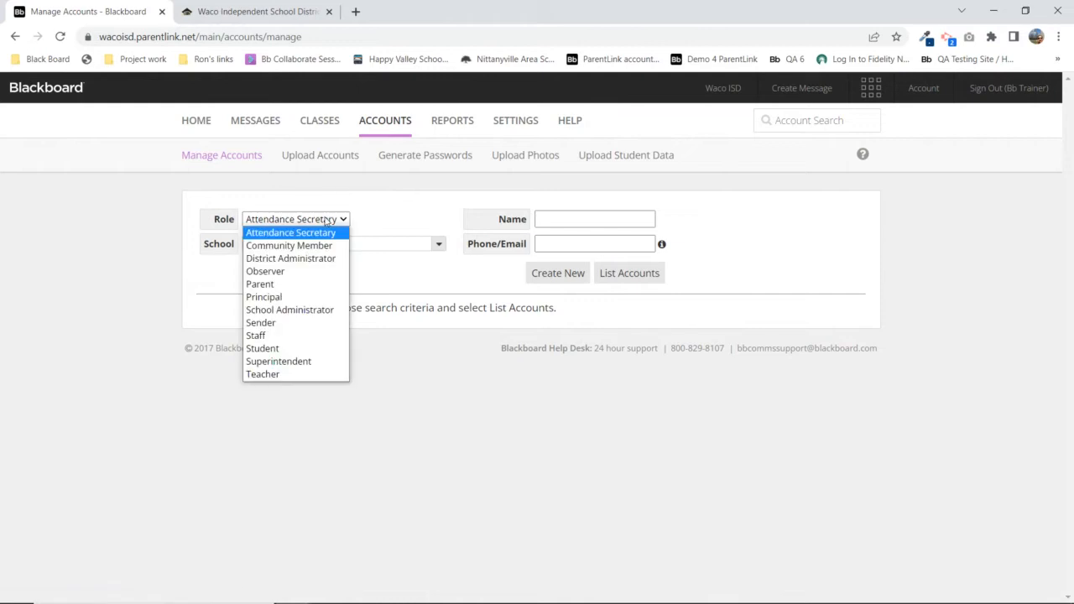
pyautogui.click(411, 238)
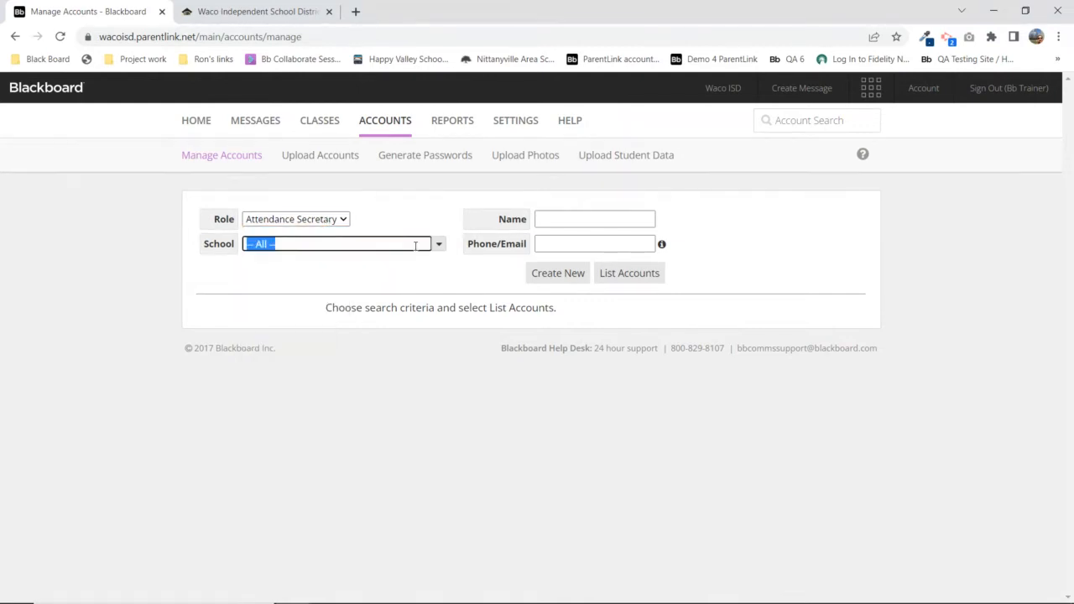
pyautogui.click(792, 122)
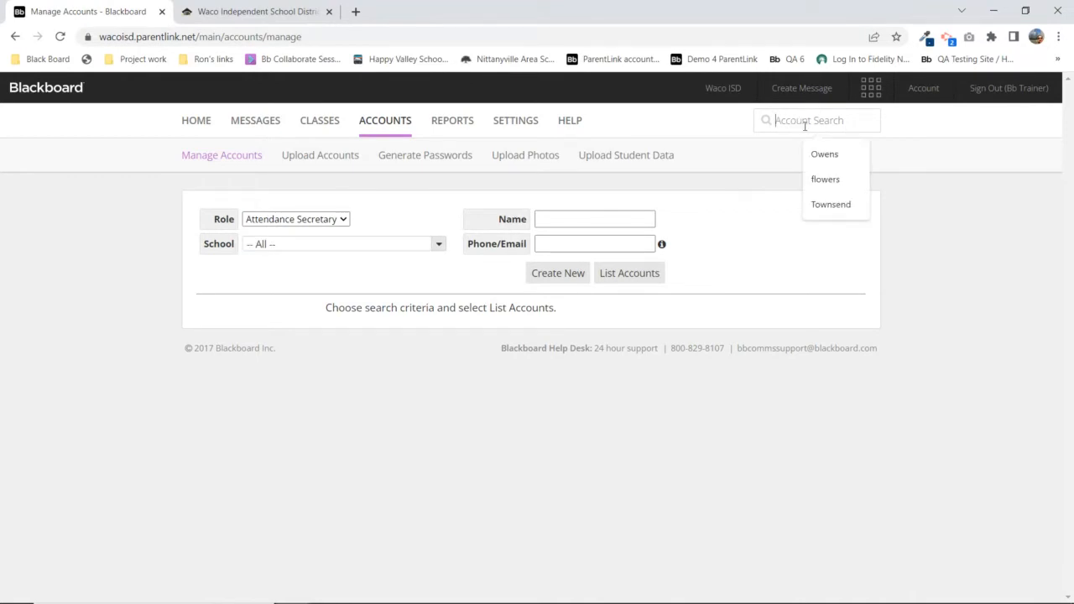
pyautogui.click(319, 220)
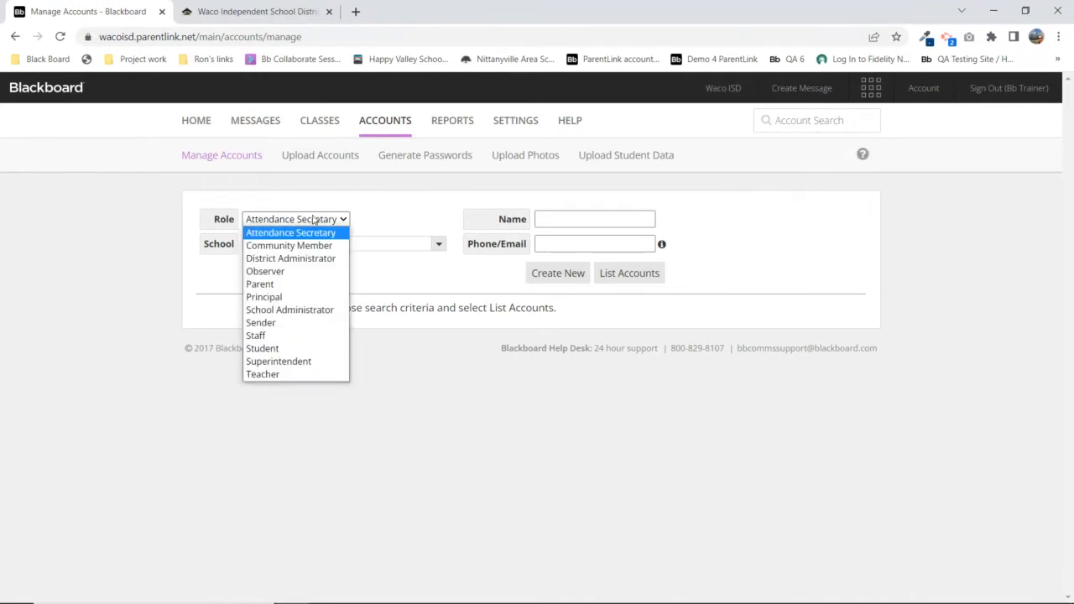
pyautogui.click(289, 310)
pyautogui.click(626, 275)
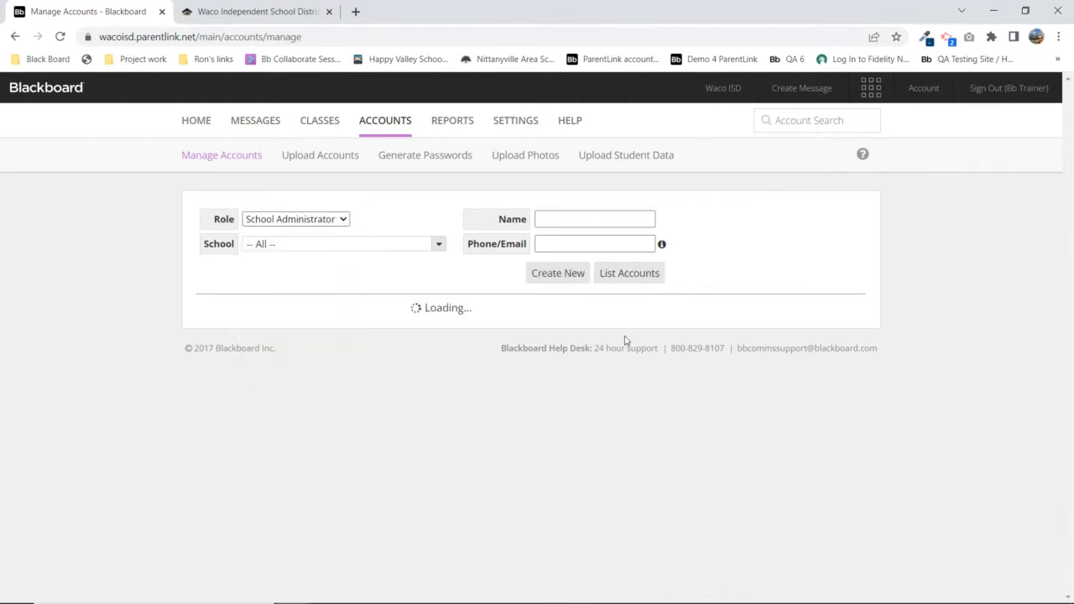
pyautogui.click(436, 245)
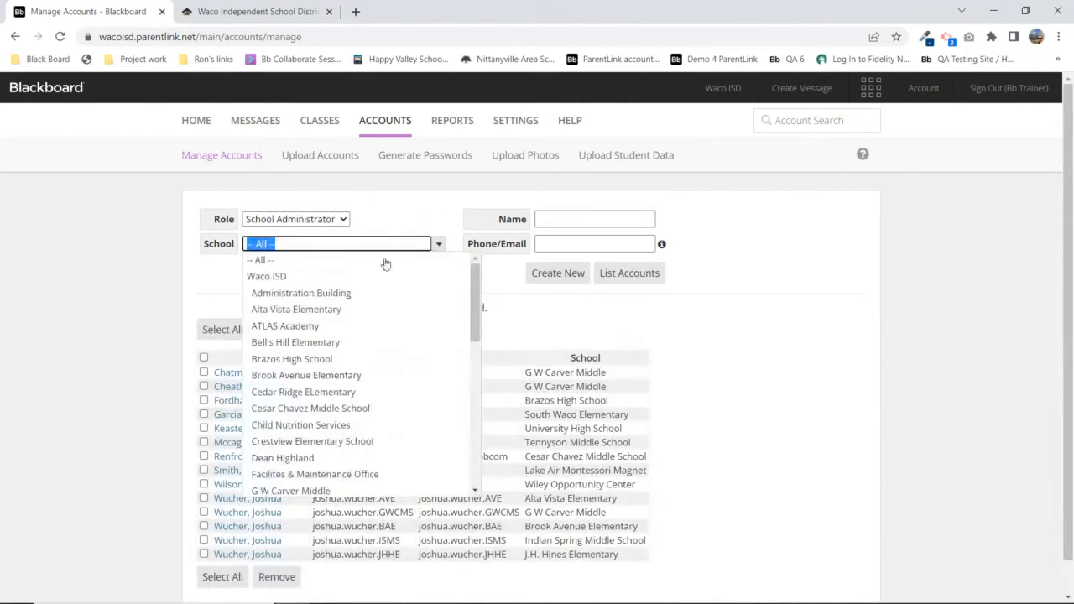
# List the 14 District Administrator accounts, then run a quick account search by name
pyautogui.click(309, 220)
pyautogui.click(291, 259)
pyautogui.click(625, 277)
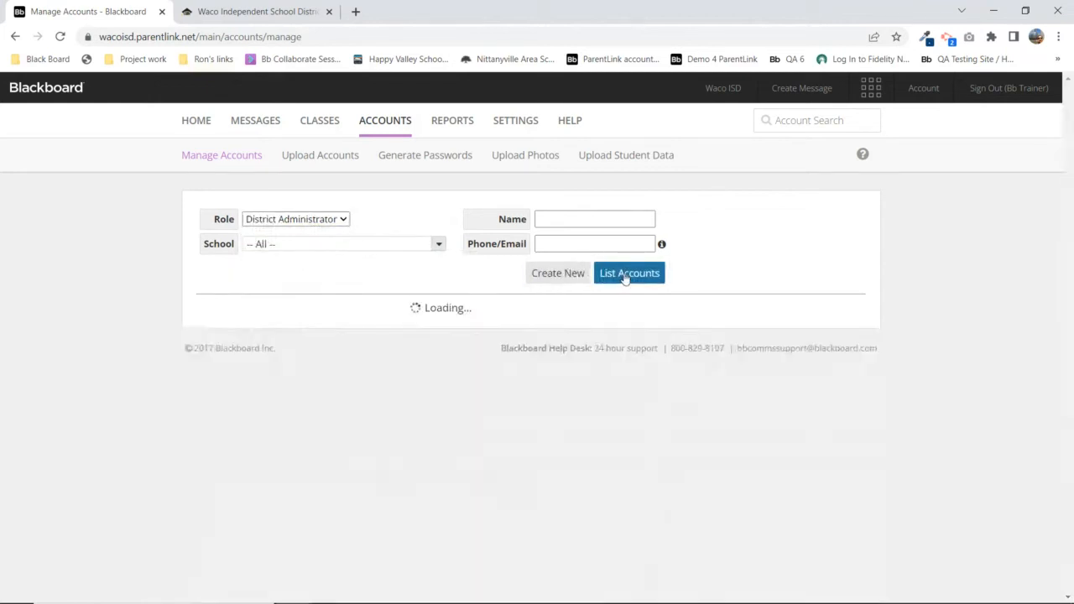
pyautogui.click(808, 121)
# Search accounts for 'john', review the Parent, Staff, Principal and Student matches, then close the results
pyautogui.write('john')
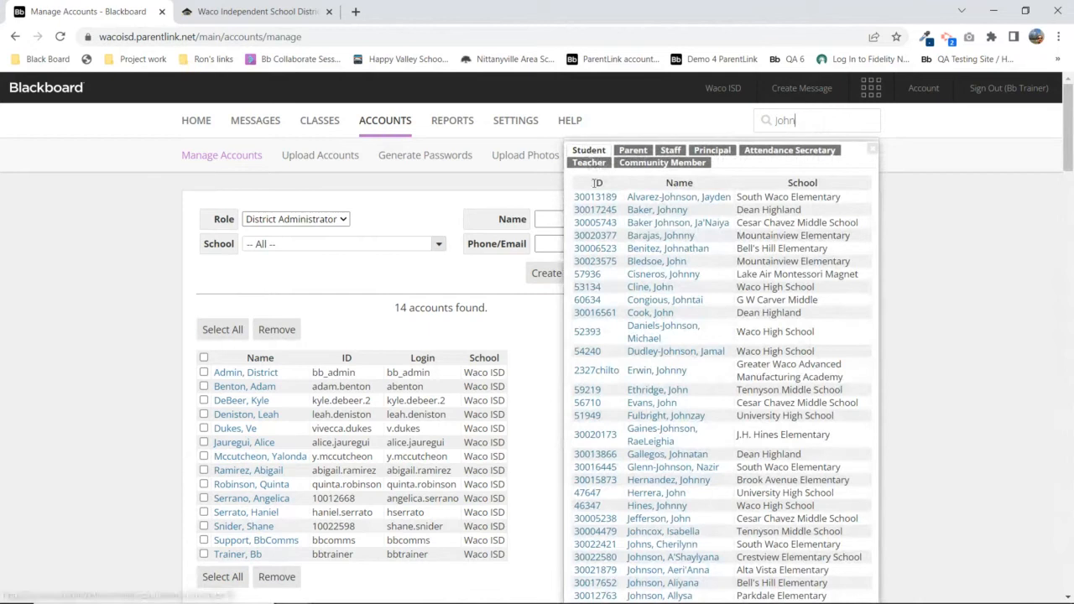
pyautogui.click(634, 151)
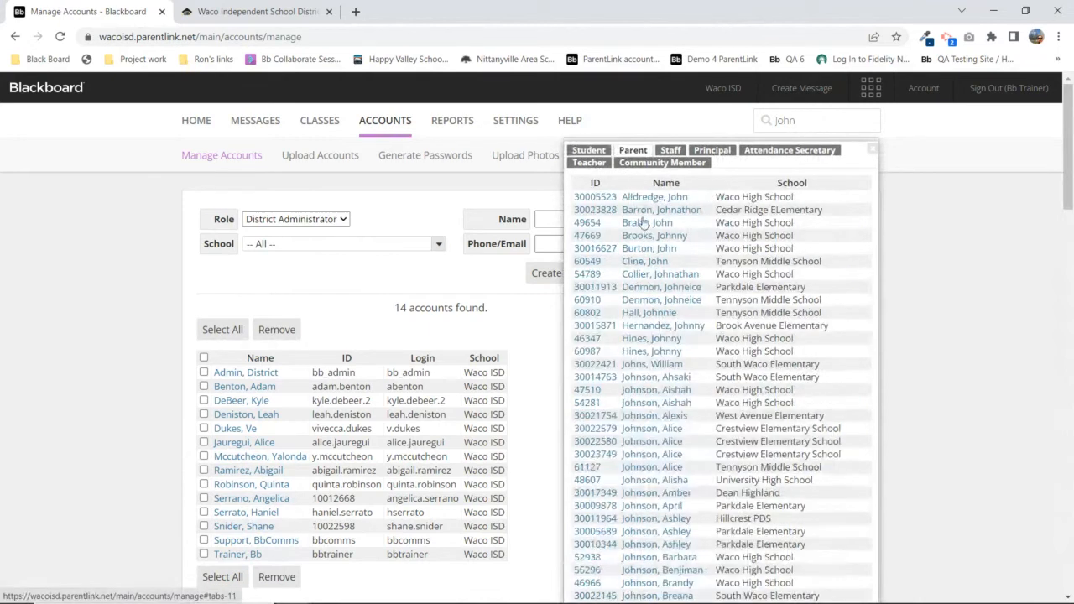
pyautogui.click(672, 150)
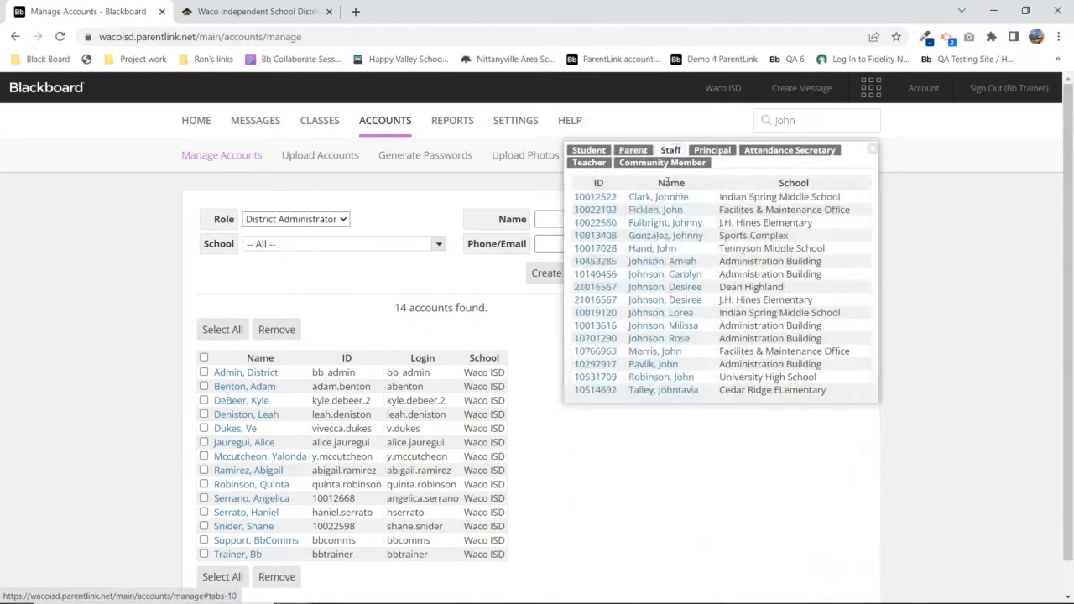
pyautogui.click(725, 156)
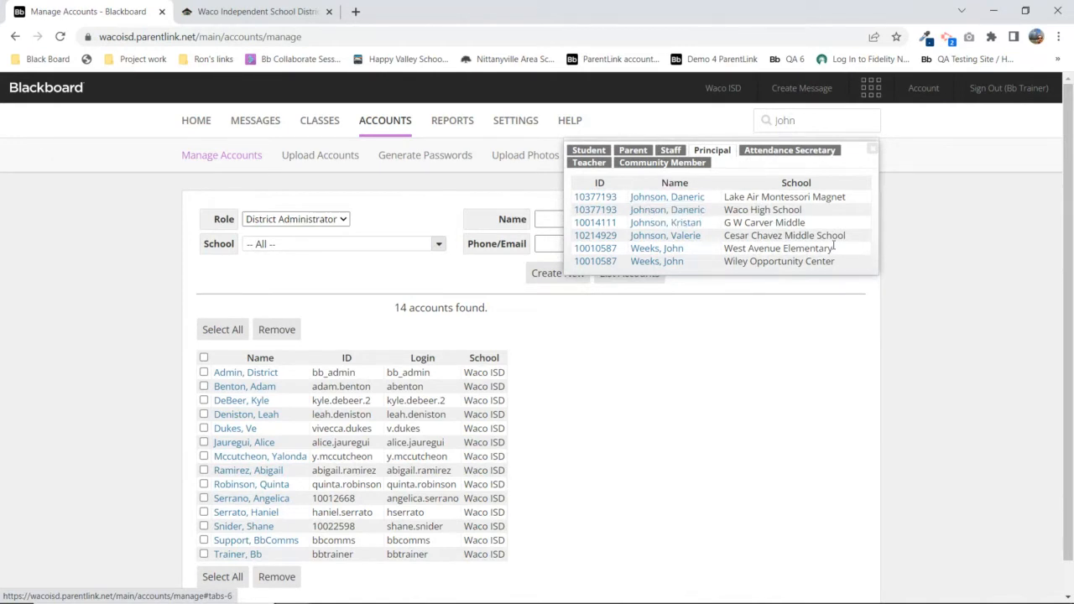
pyautogui.click(598, 151)
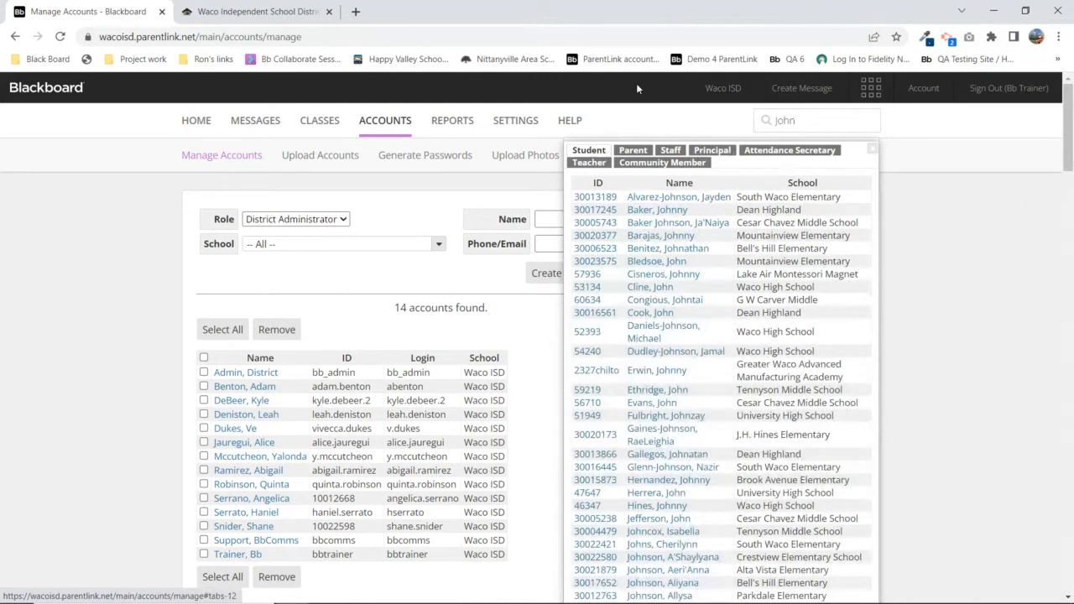
pyautogui.click(872, 149)
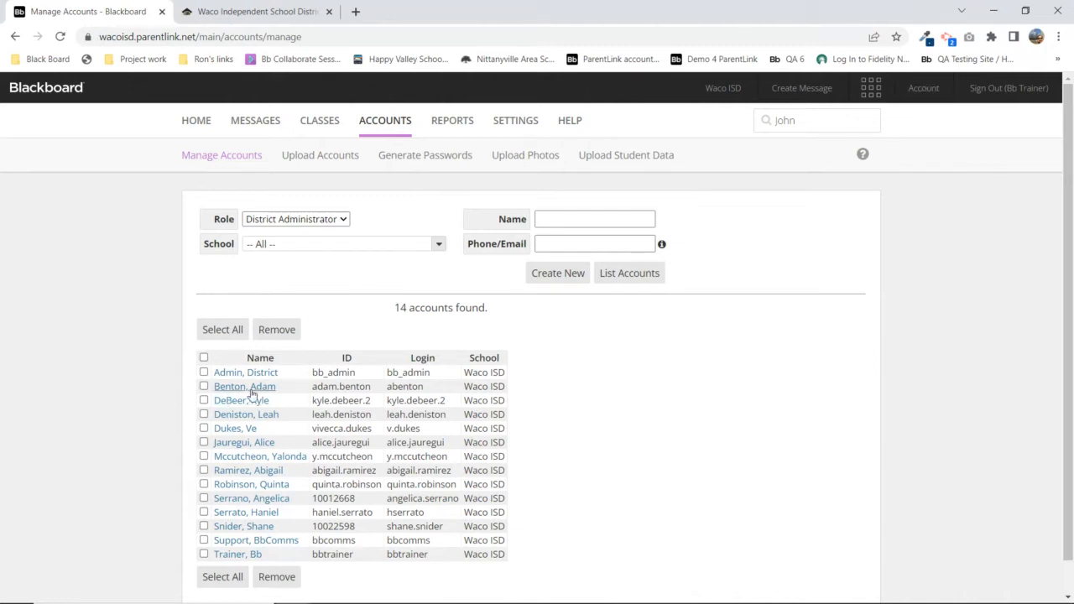
# Open your Personal File and point out name, role, school, gender, birth date, language and delivery addresses
pyautogui.click(925, 88)
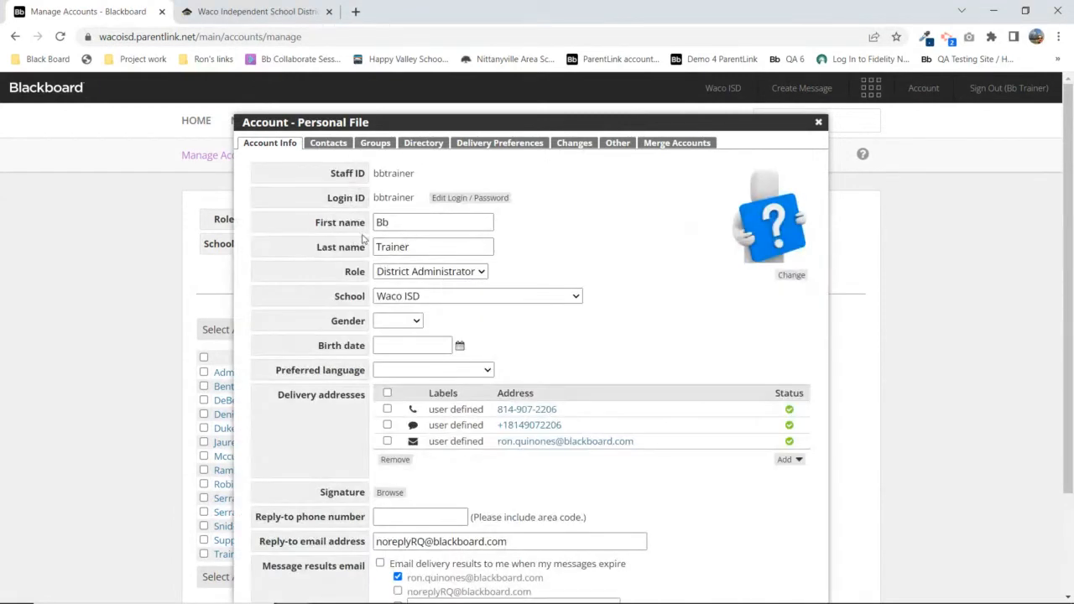
pyautogui.moveTo(344, 222); pyautogui.dragTo(454, 302)
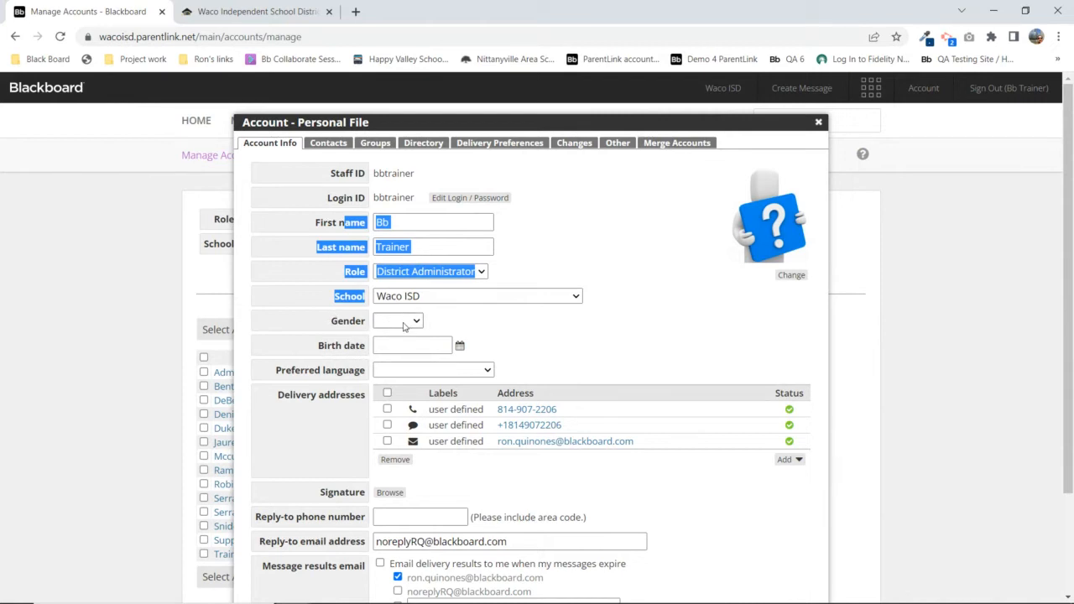
pyautogui.moveTo(332, 321); pyautogui.dragTo(366, 321)
pyautogui.moveTo(317, 347); pyautogui.dragTo(375, 350)
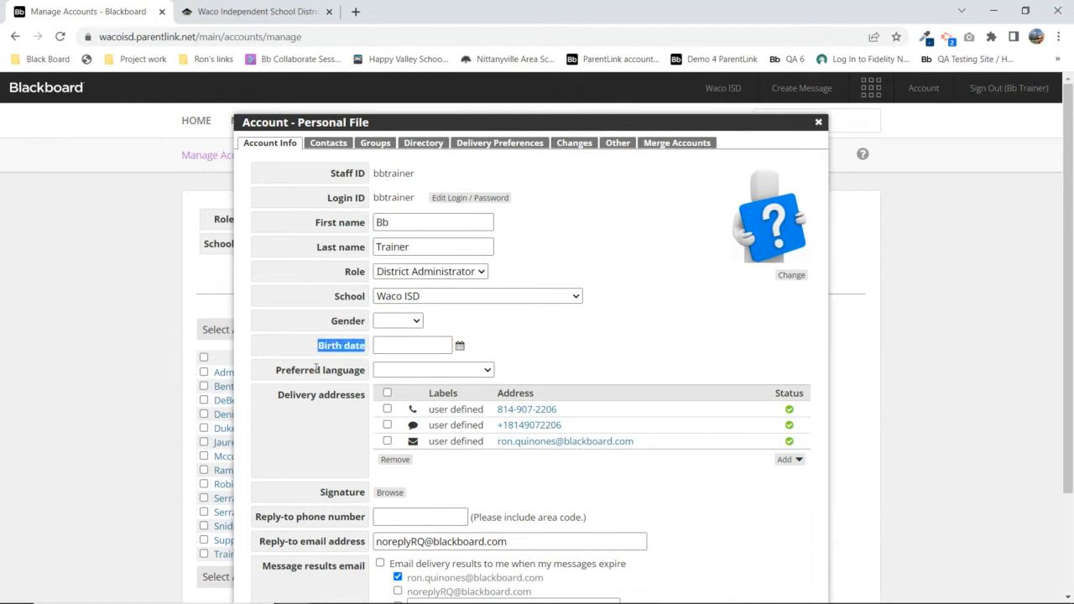
pyautogui.moveTo(276, 370); pyautogui.dragTo(363, 371)
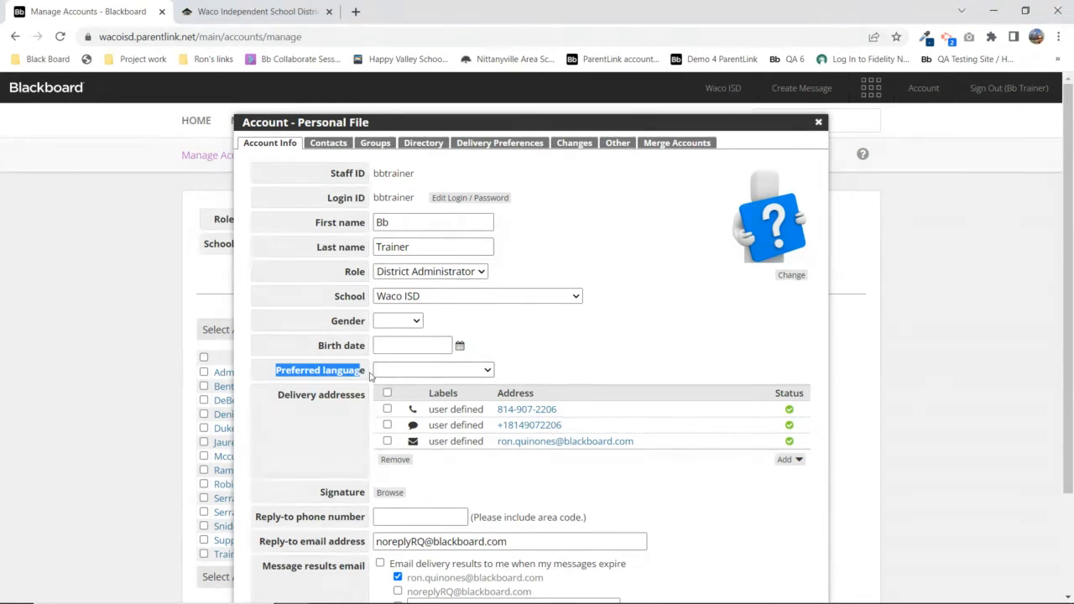
pyautogui.click(312, 406)
pyautogui.moveTo(281, 401); pyautogui.dragTo(370, 403)
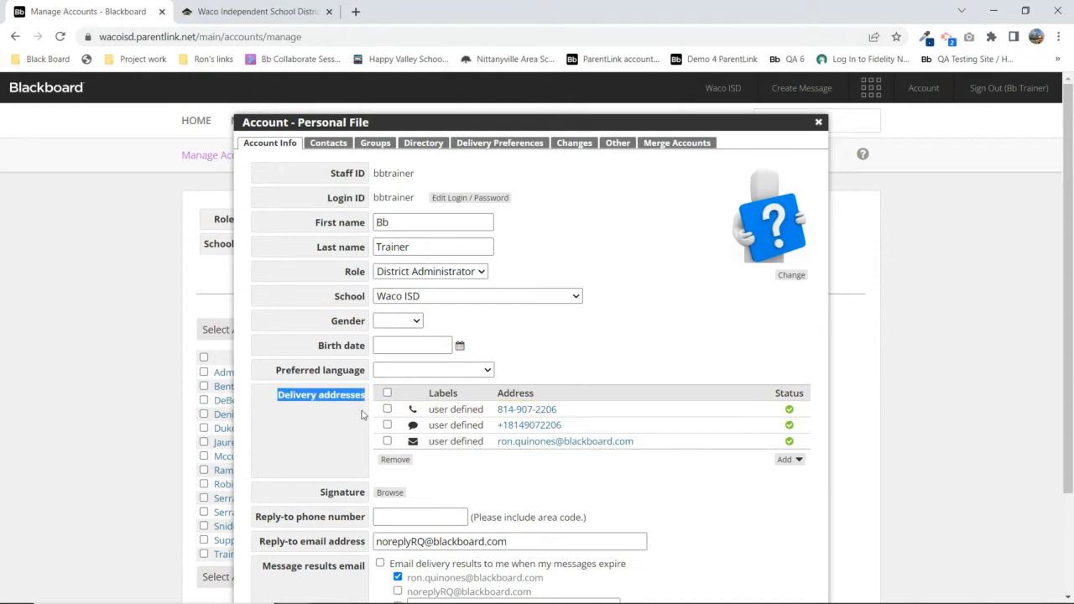
pyautogui.scroll(-1, 1070, 239)
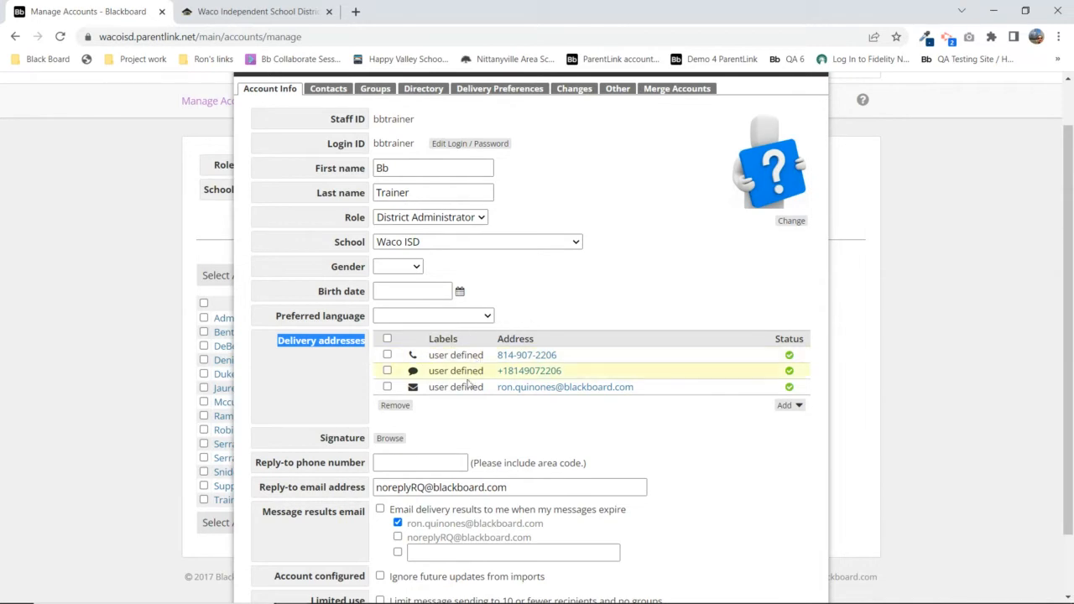
pyautogui.moveTo(567, 357); pyautogui.dragTo(497, 357)
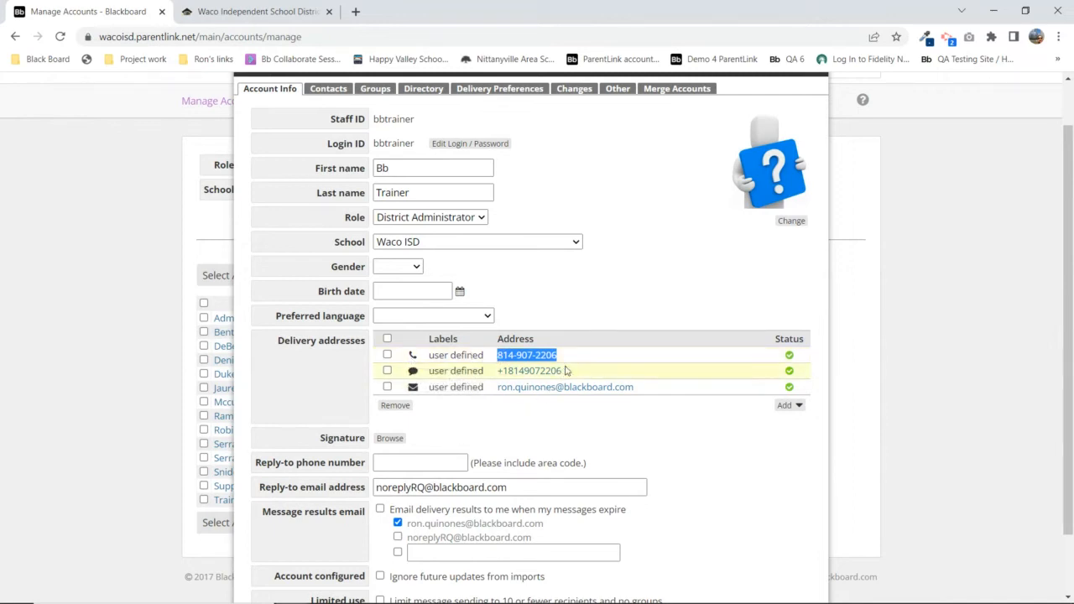
pyautogui.moveTo(572, 374); pyautogui.dragTo(493, 375)
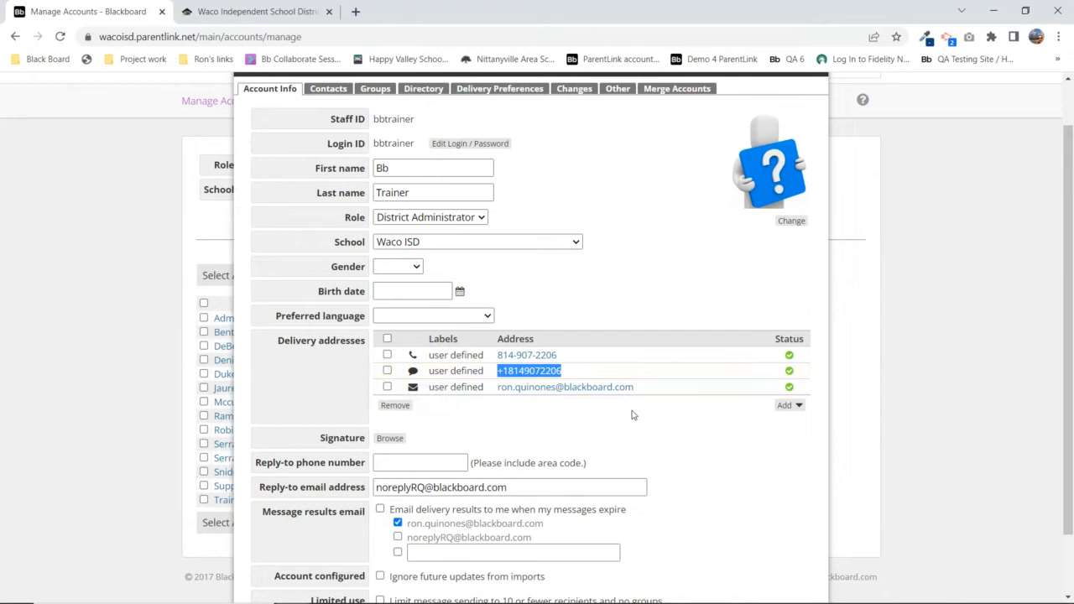
pyautogui.moveTo(642, 389); pyautogui.dragTo(426, 391)
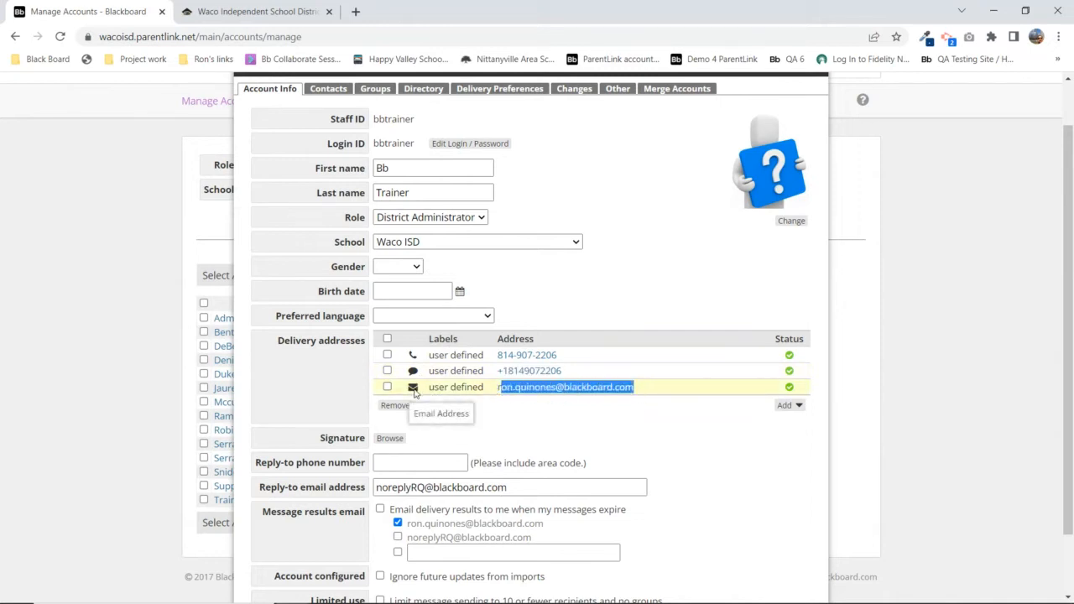
pyautogui.click(578, 429)
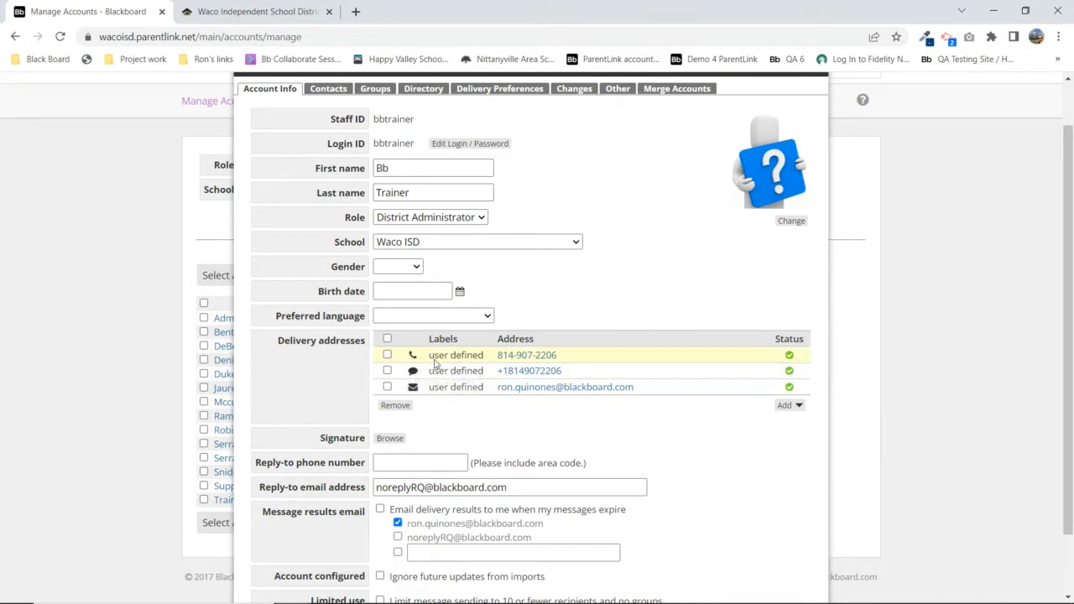
# Point out the Login ID and Delivery addresses, then list the addable address types
pyautogui.moveTo(428, 356); pyautogui.dragTo(485, 366)
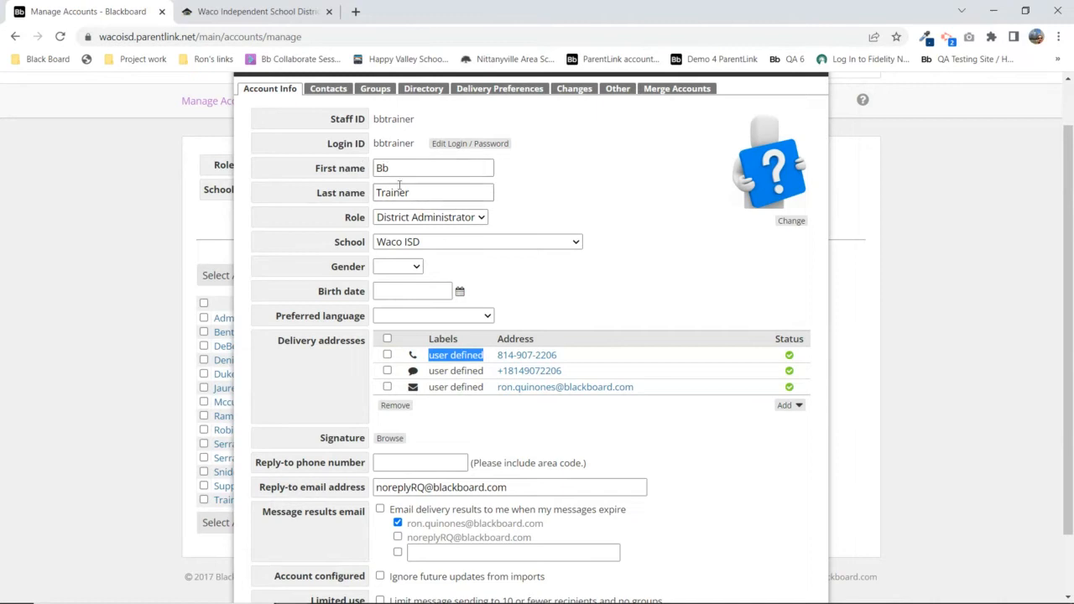
pyautogui.doubleClick(384, 144)
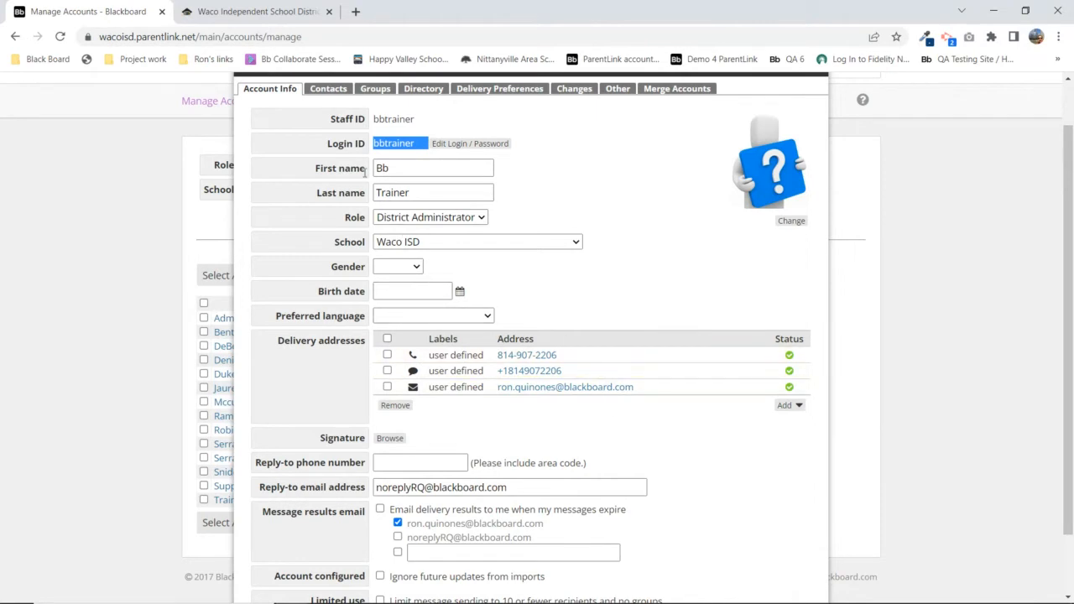
pyautogui.moveTo(283, 340); pyautogui.dragTo(361, 357)
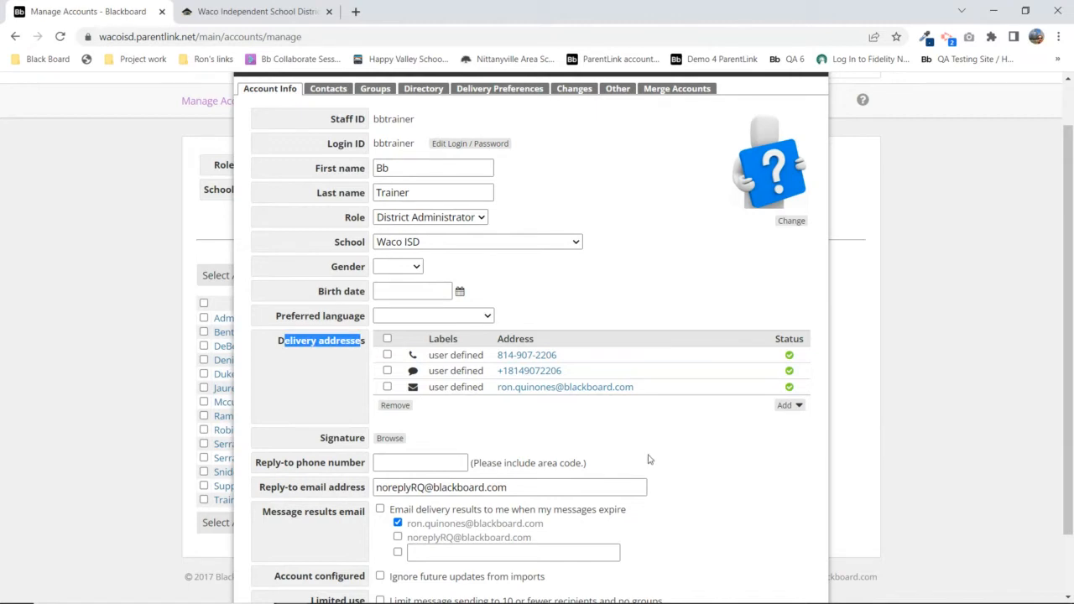
pyautogui.click(796, 410)
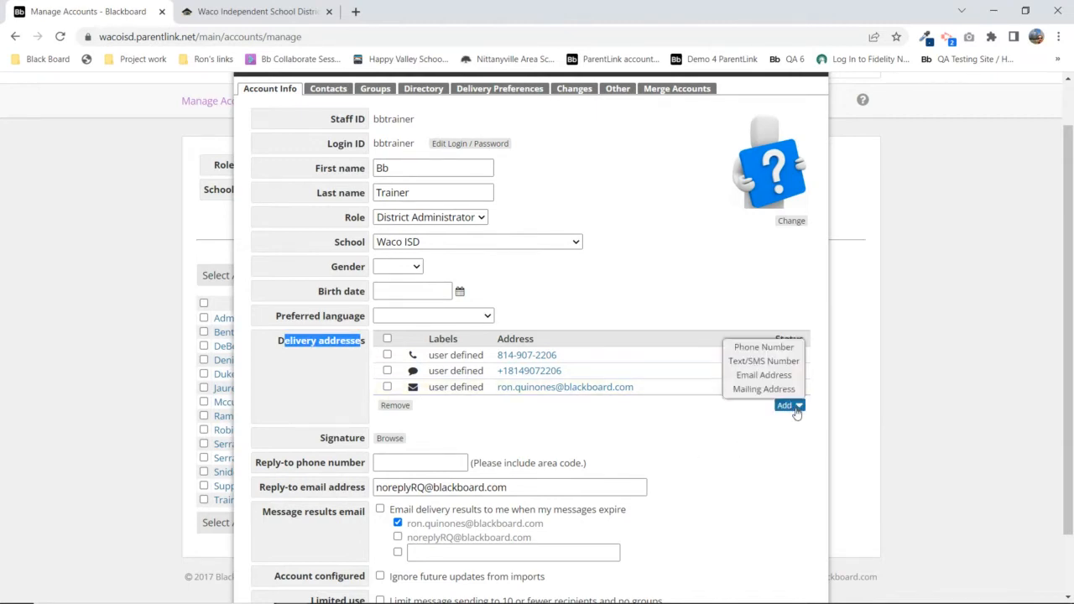
# Preview the add forms for a phone number, a text/SMS number and an email address without saving
pyautogui.click(764, 347)
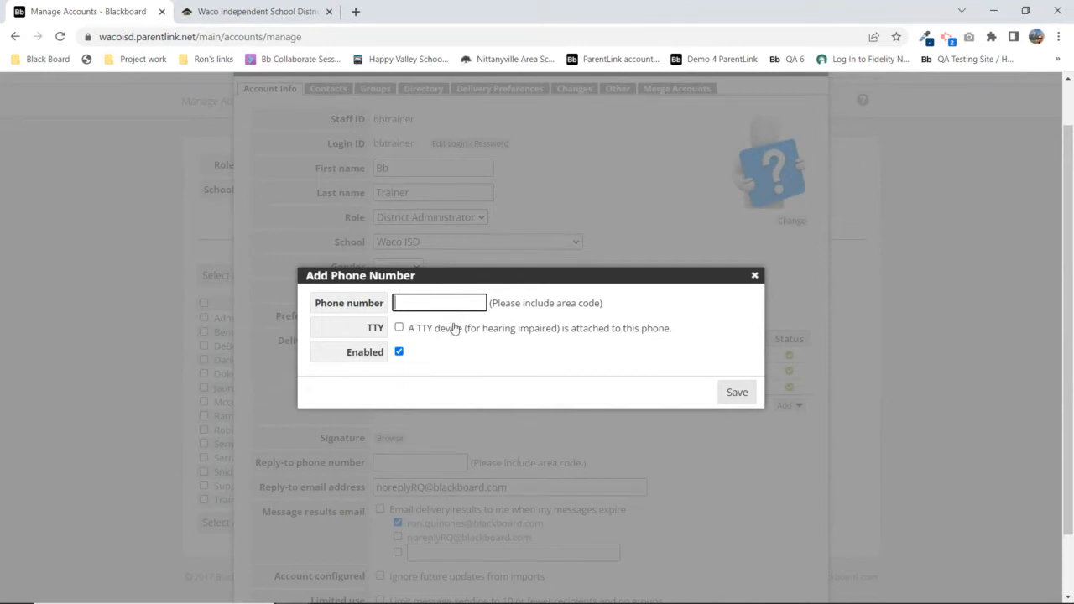
pyautogui.click(755, 276)
pyautogui.click(793, 411)
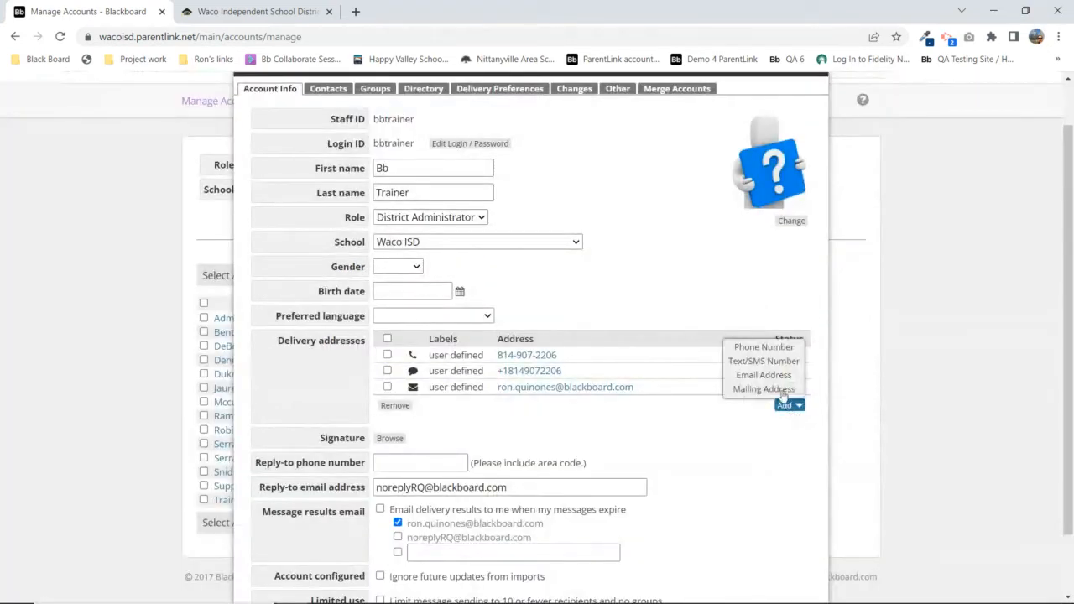
pyautogui.click(761, 363)
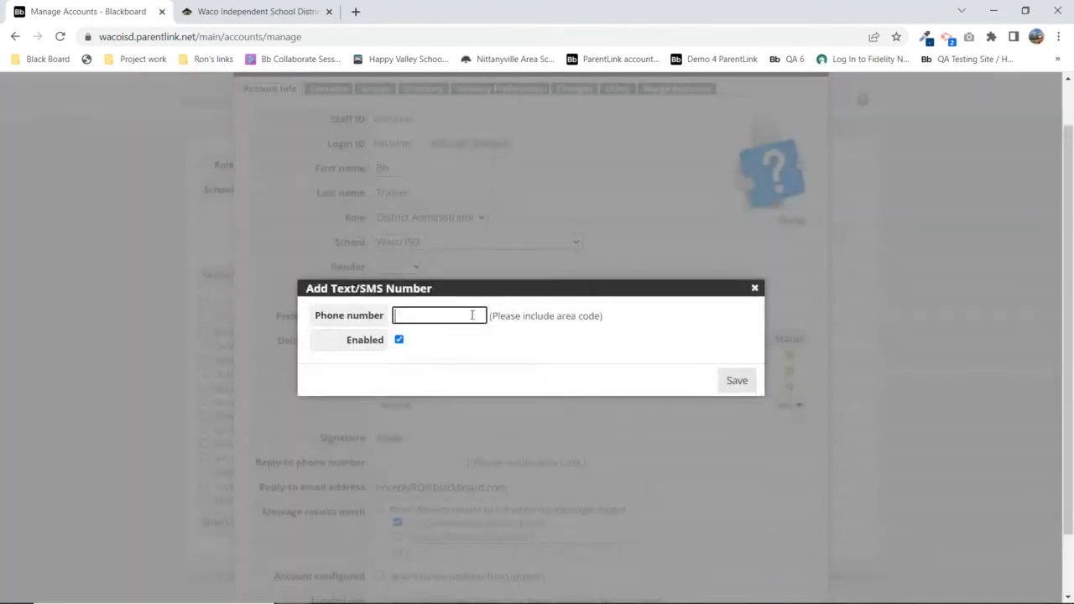
pyautogui.click(755, 289)
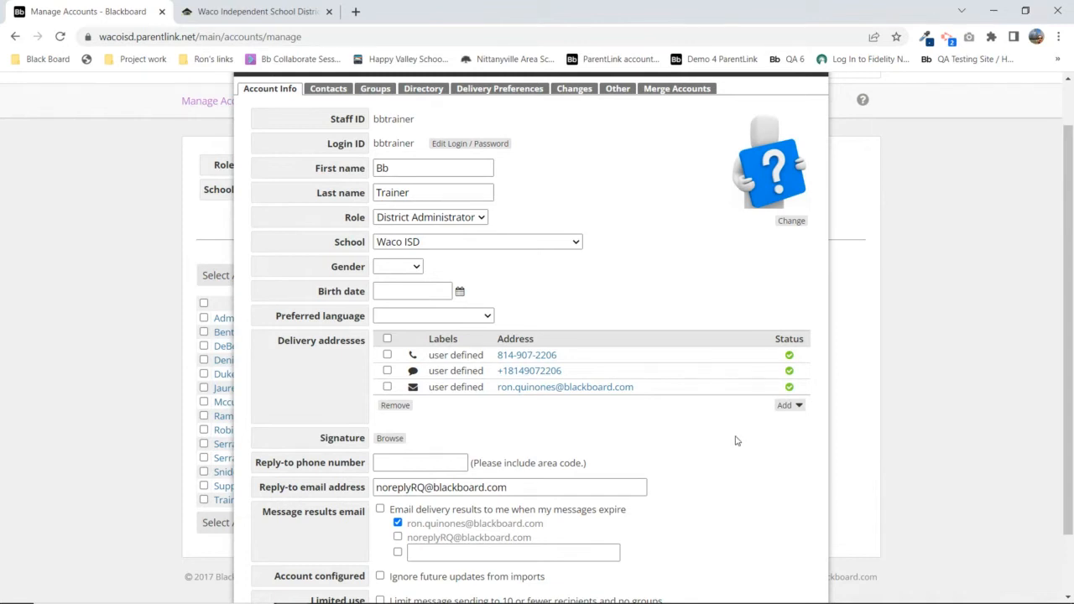
pyautogui.click(787, 409)
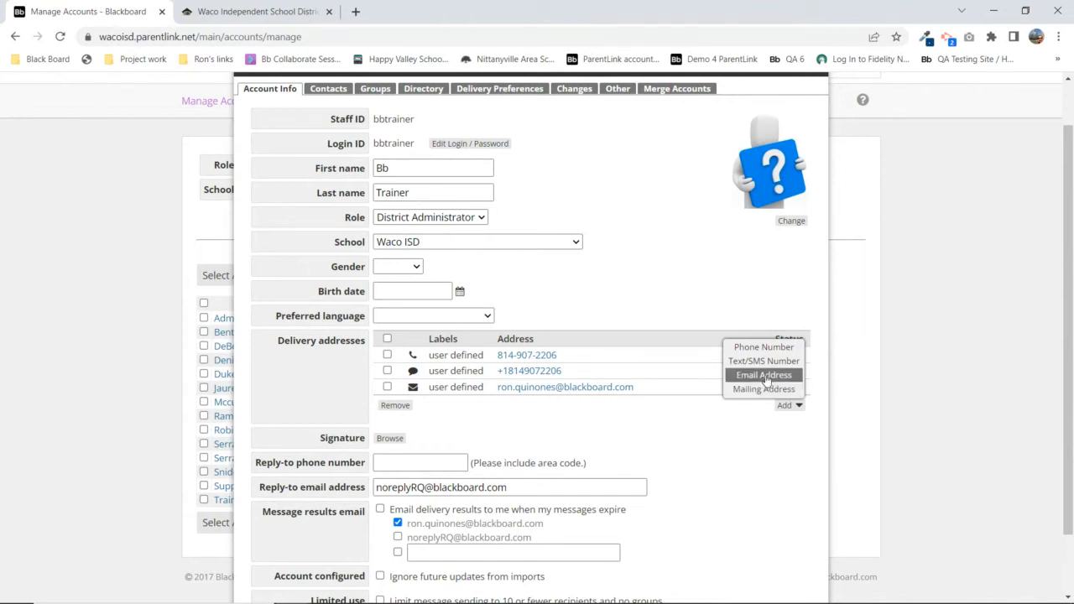
pyautogui.click(765, 381)
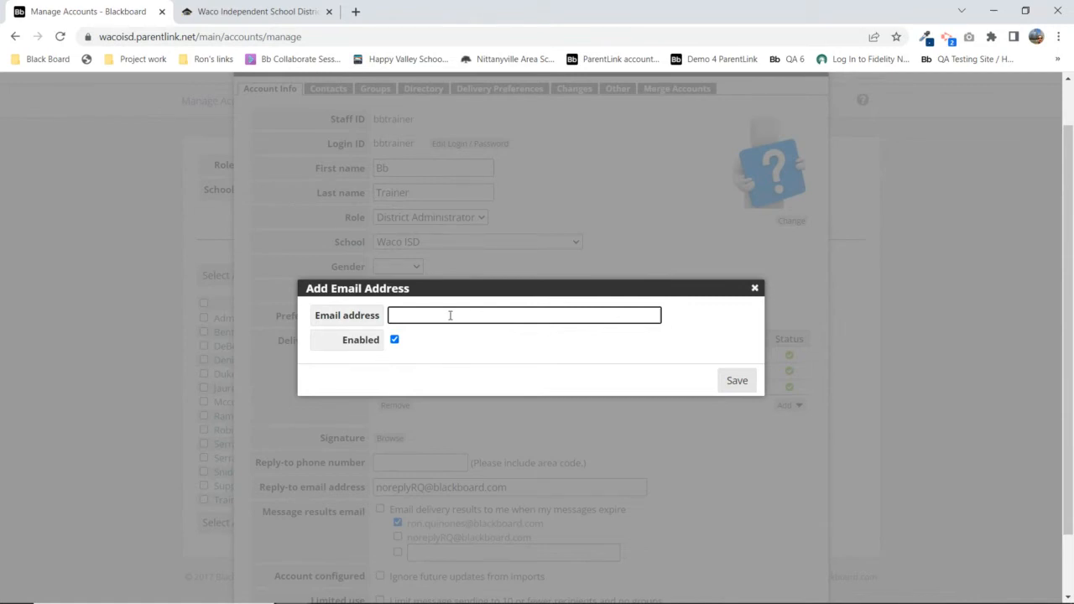
pyautogui.click(755, 288)
# Dismiss the address-type list, point out Delivery addresses, and close the administrator's Personal File
pyautogui.click(789, 406)
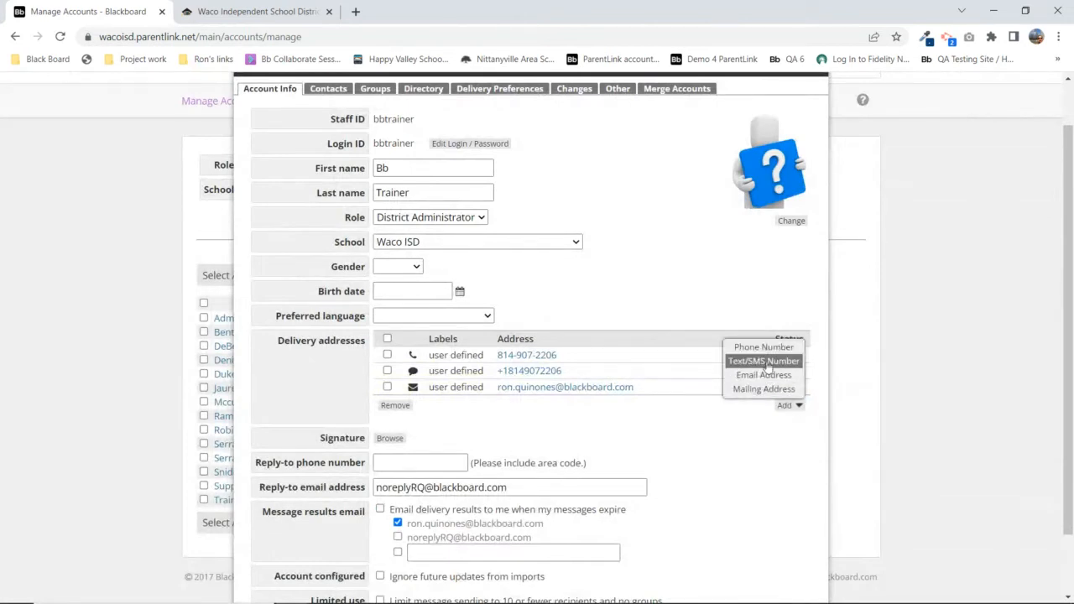
pyautogui.click(747, 482)
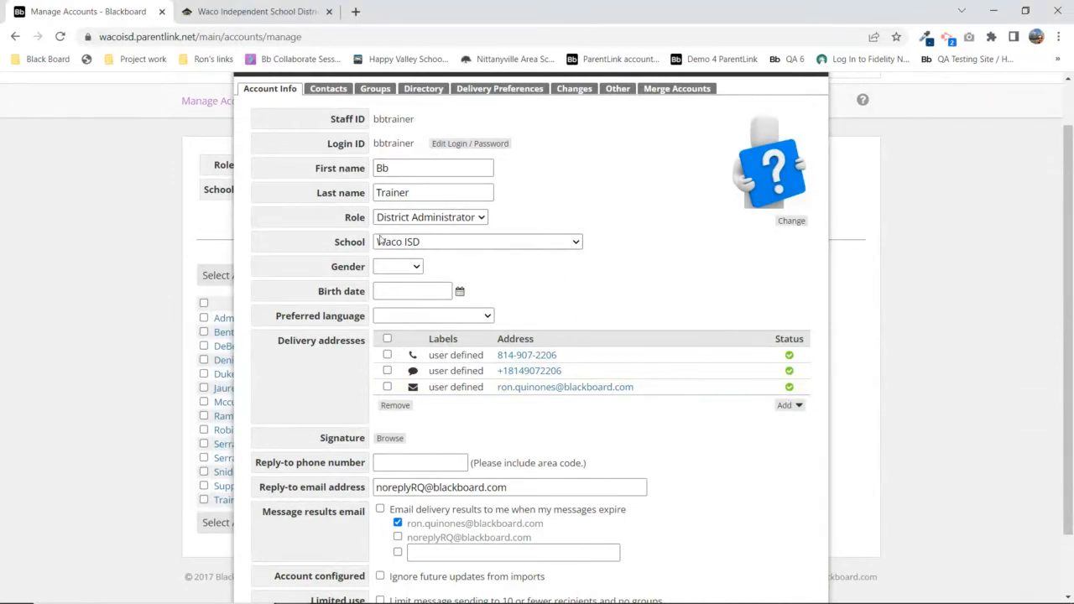
pyautogui.moveTo(271, 344); pyautogui.dragTo(372, 352)
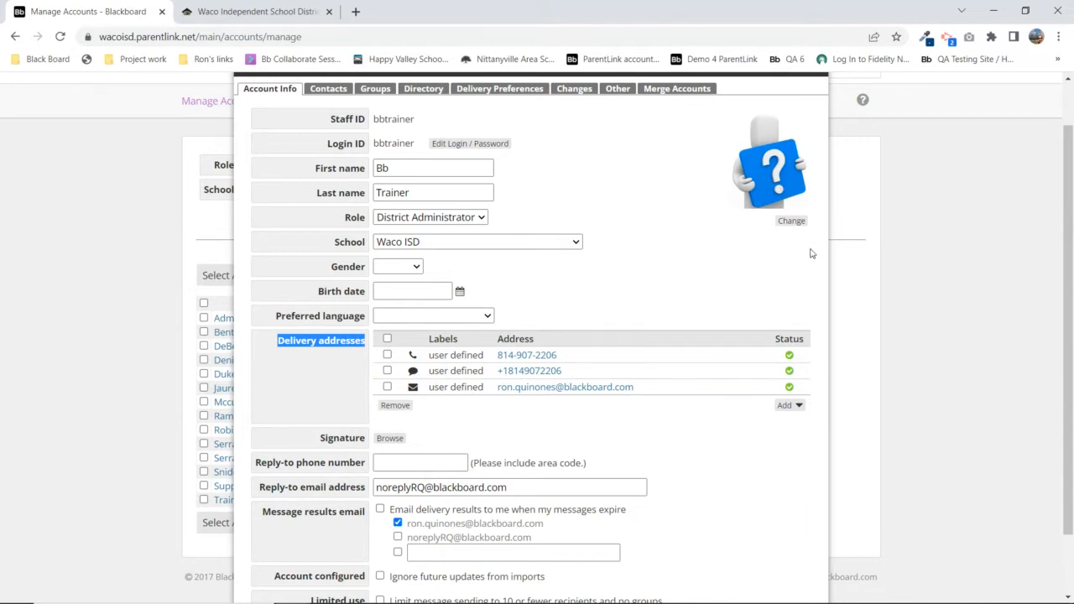
pyautogui.scroll(1, 819, 214)
pyautogui.click(818, 116)
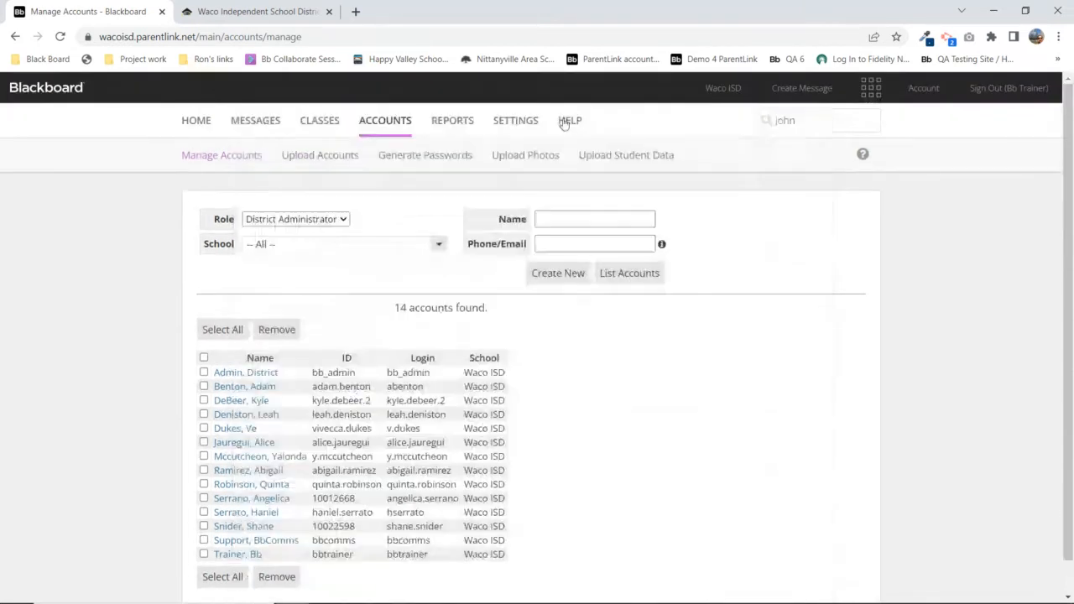
# Filter accounts to the Staff role, list the 72 results, and open a Kendrick Elementary staff member's file
pyautogui.click(285, 222)
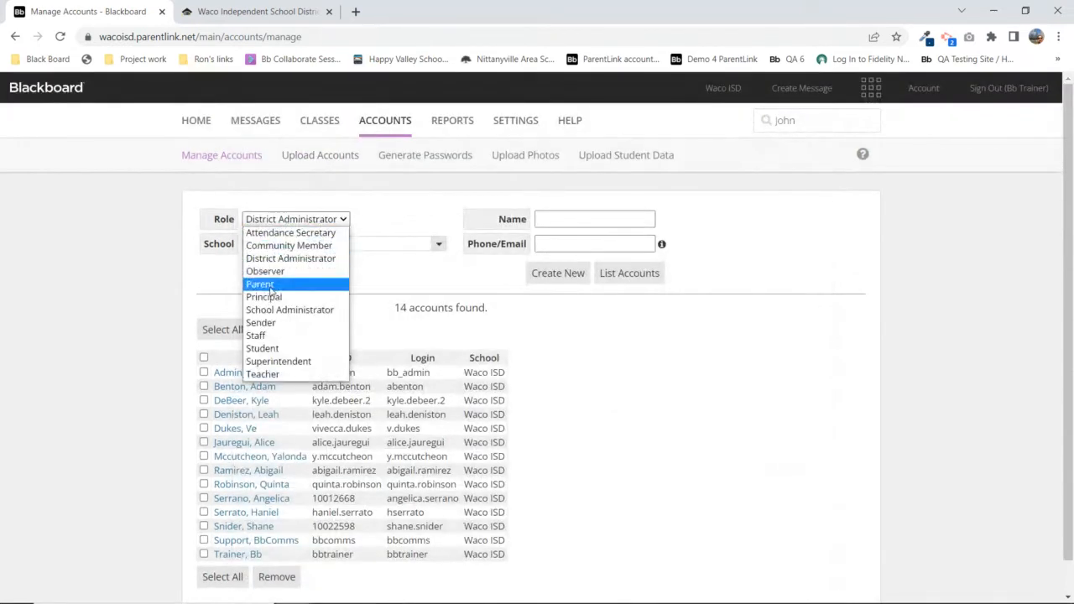
pyautogui.click(258, 336)
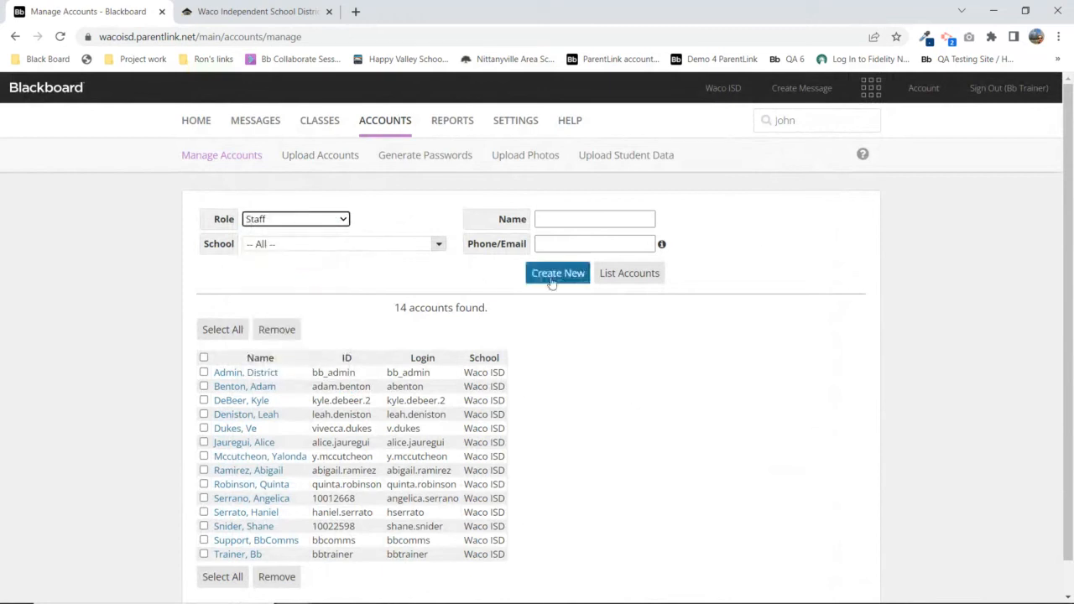
pyautogui.click(633, 277)
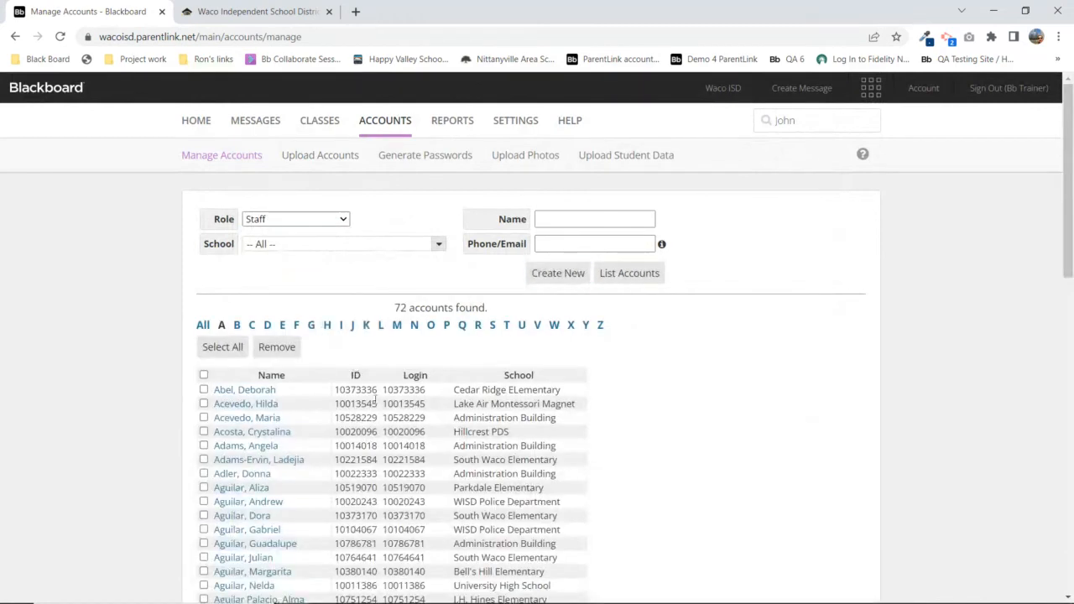
pyautogui.scroll(-3, 376, 387)
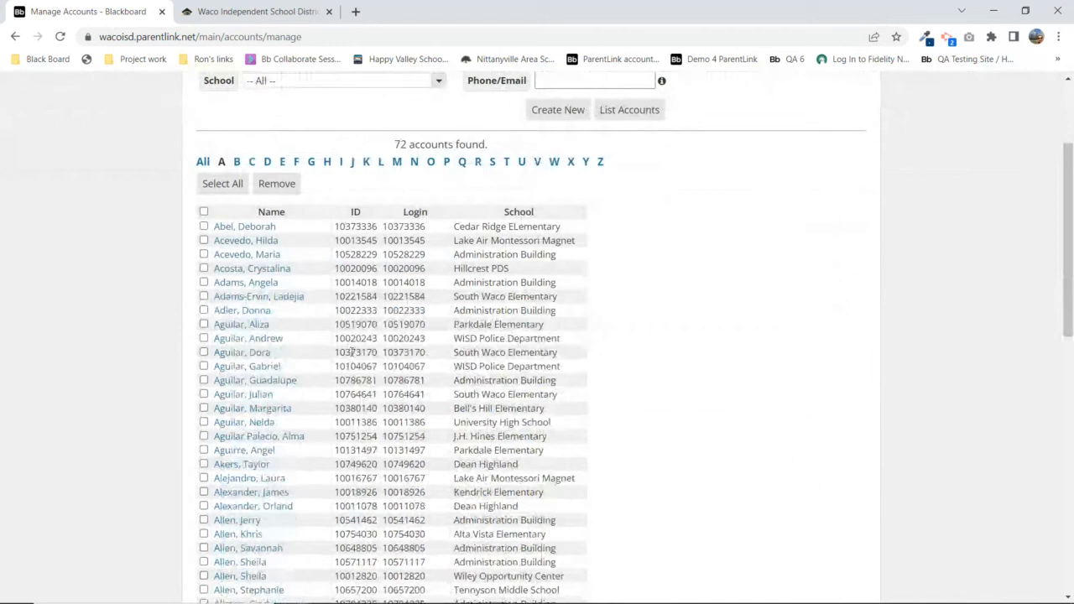
pyautogui.doubleClick(353, 353)
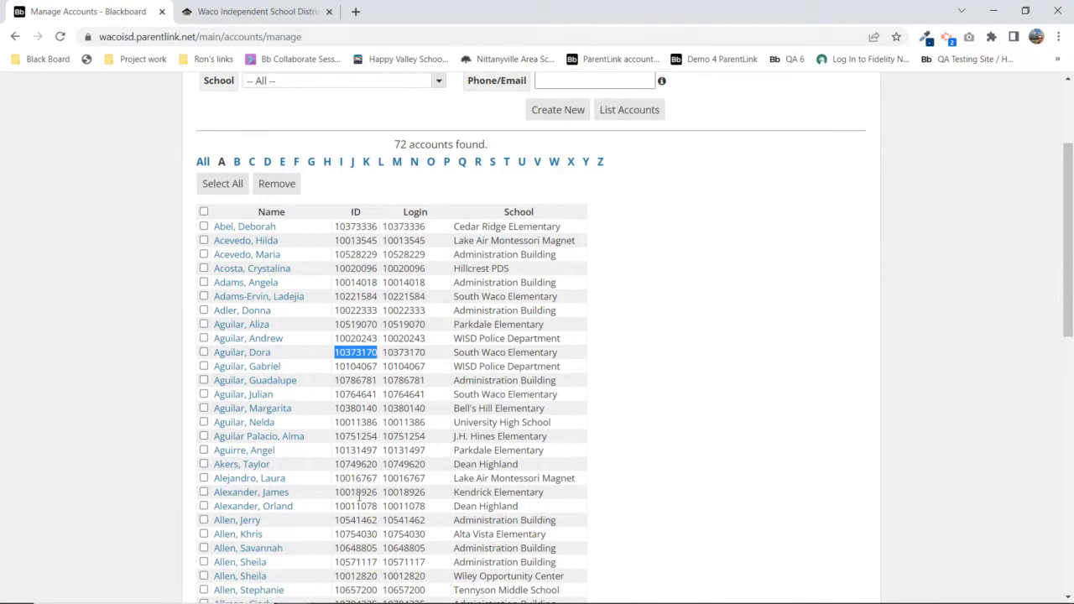
pyautogui.click(259, 495)
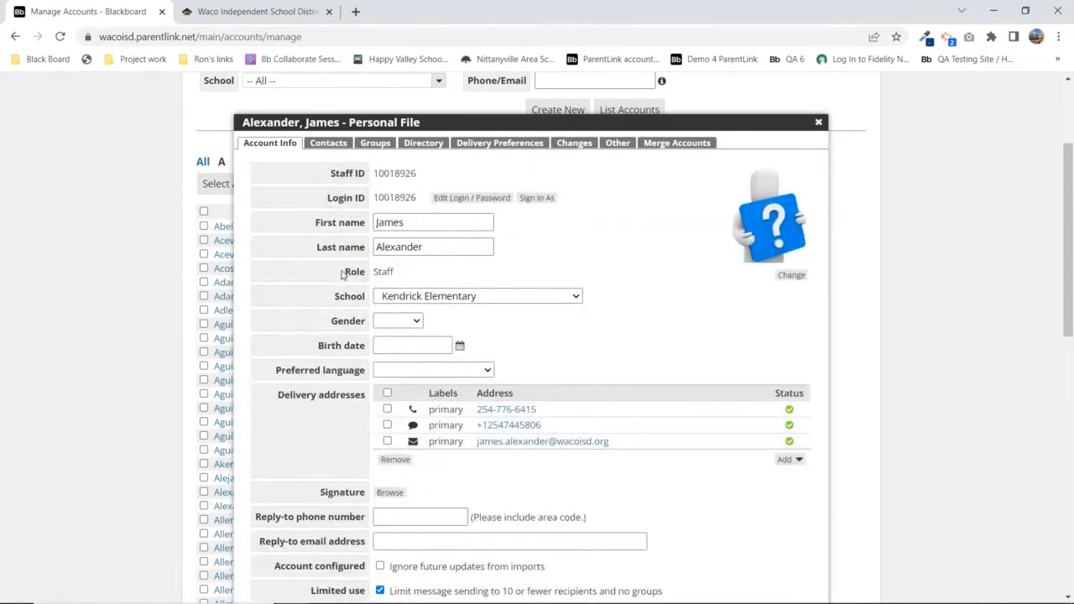
# Point out the Staff role and primary delivery addresses, then open the primary phone number for editing
pyautogui.moveTo(342, 272); pyautogui.dragTo(369, 272)
pyautogui.doubleClick(384, 271)
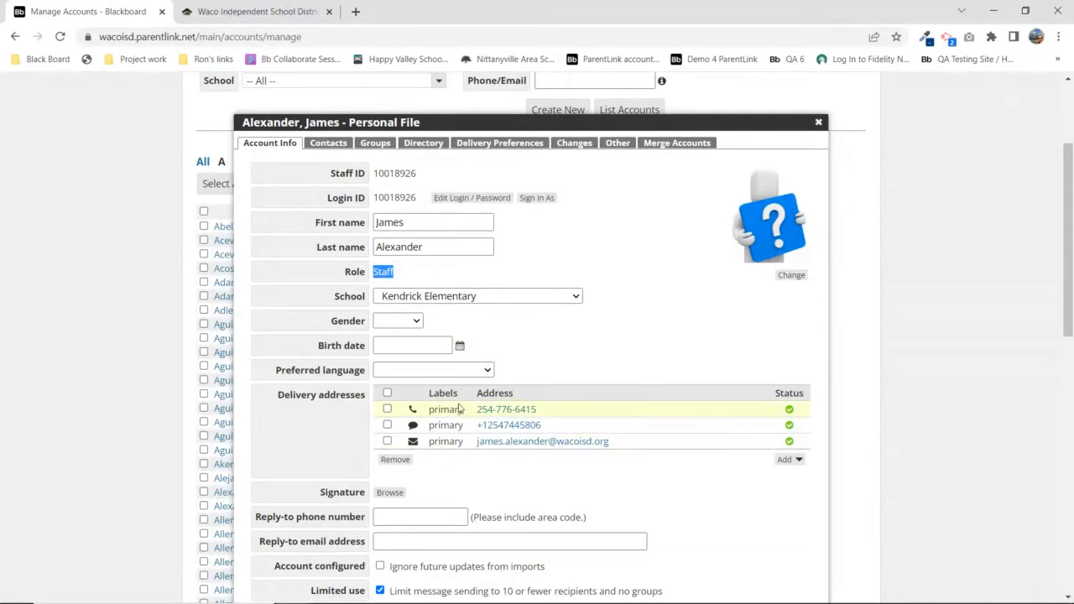
pyautogui.doubleClick(430, 410)
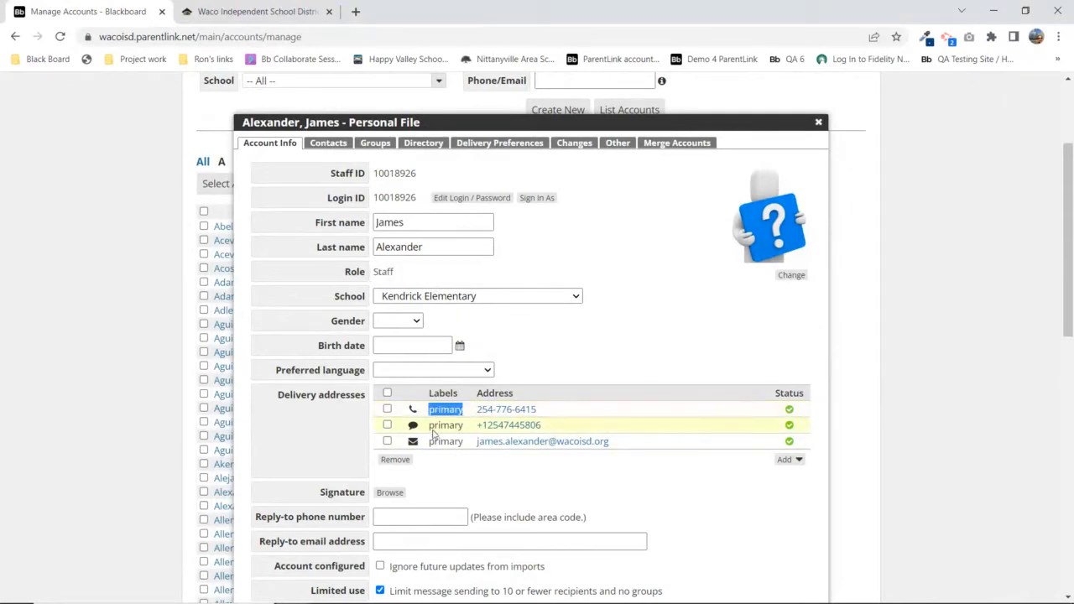
pyautogui.doubleClick(436, 425)
pyautogui.moveTo(463, 436); pyautogui.dragTo(437, 445)
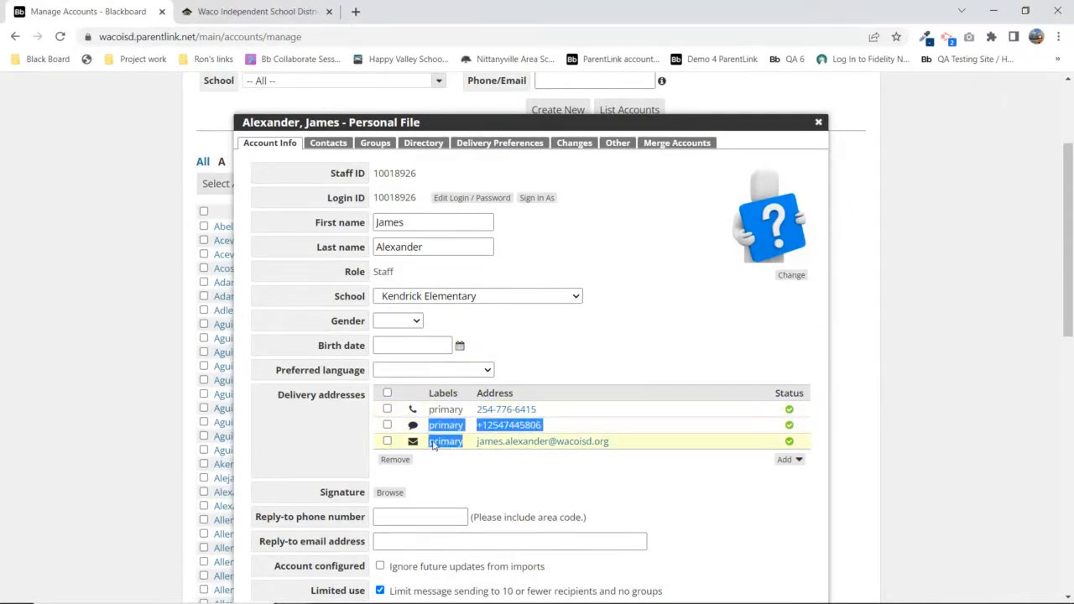
pyautogui.click(516, 379)
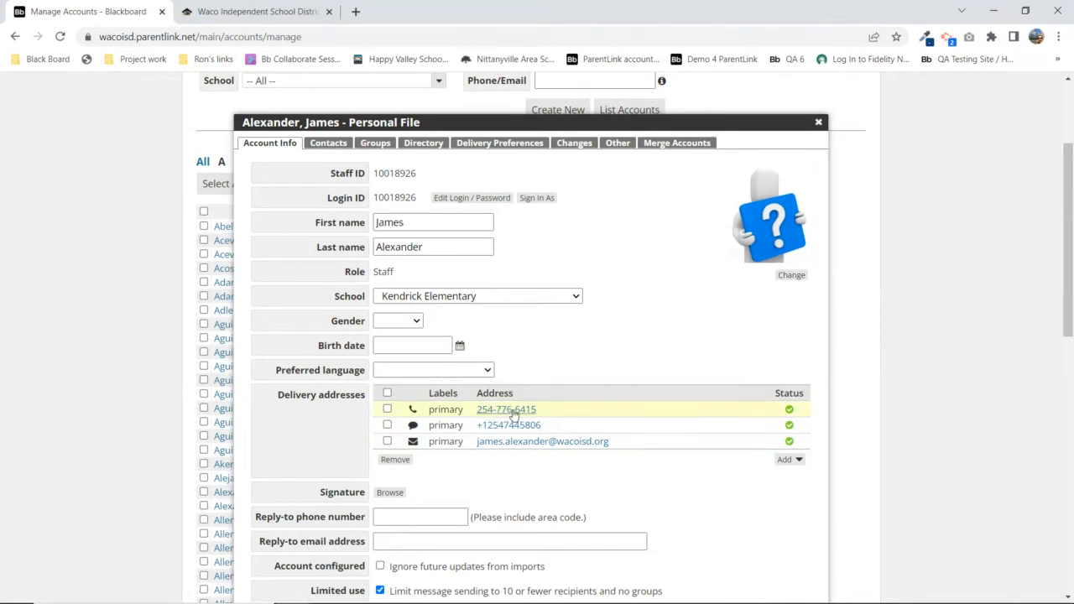
pyautogui.click(513, 411)
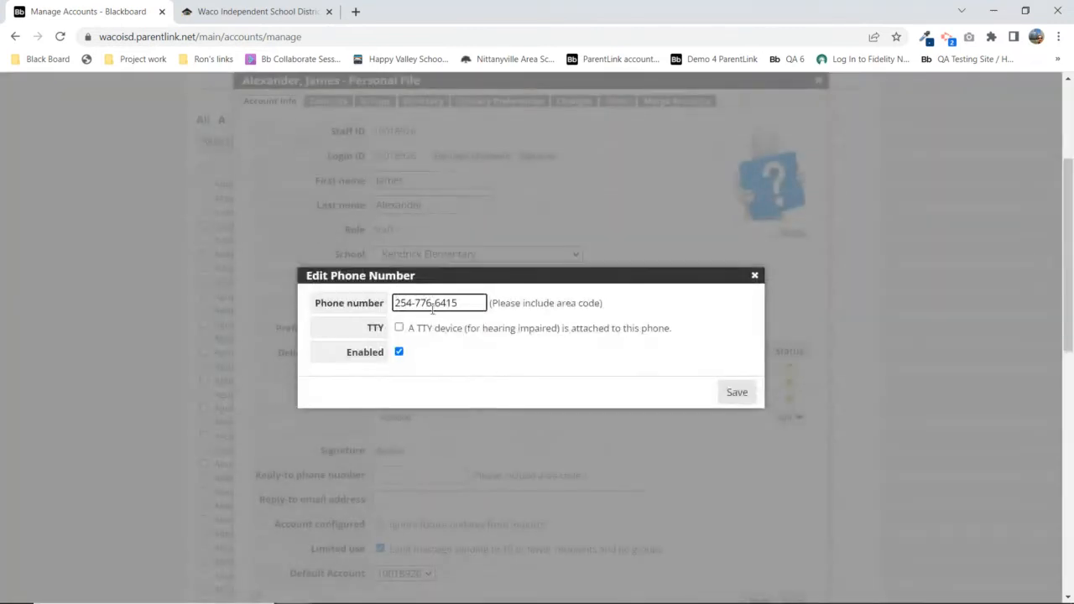
# Close Edit Phone Number and the staff member's Personal File to return to the Staff list
pyautogui.click(754, 275)
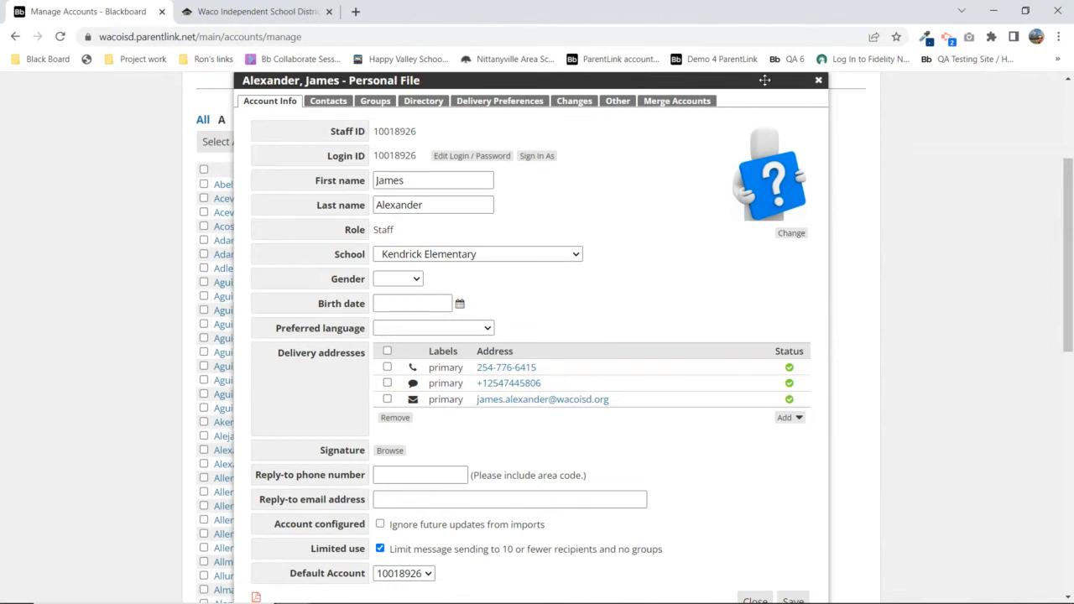
pyautogui.click(818, 82)
# Return to the top of the page and open the administrator's own Account Personal File
pyautogui.scroll(1, 948, 205)
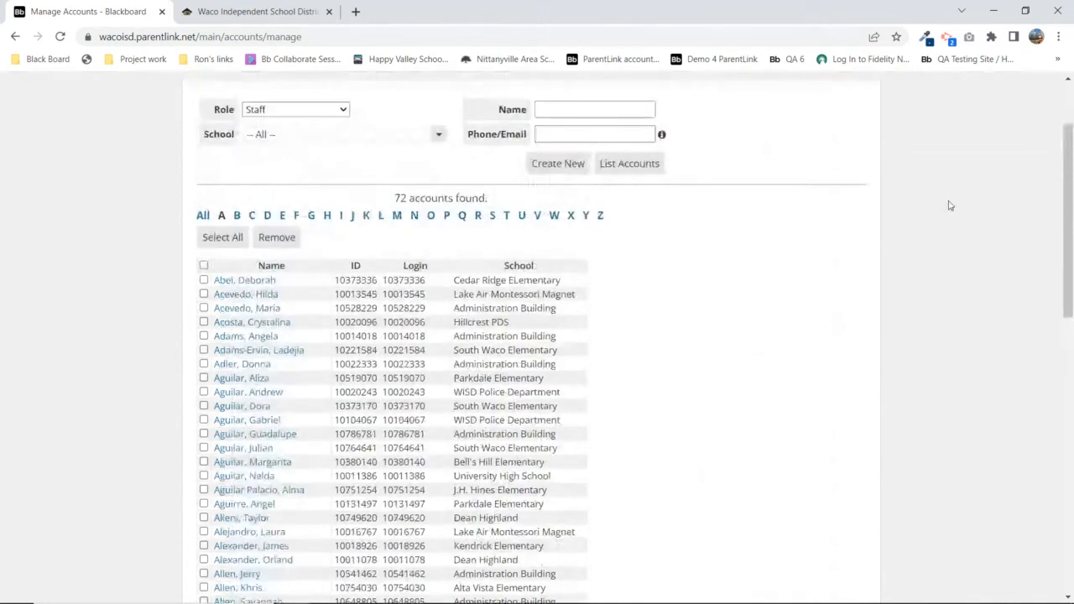
pyautogui.scroll(2, 949, 205)
pyautogui.click(928, 89)
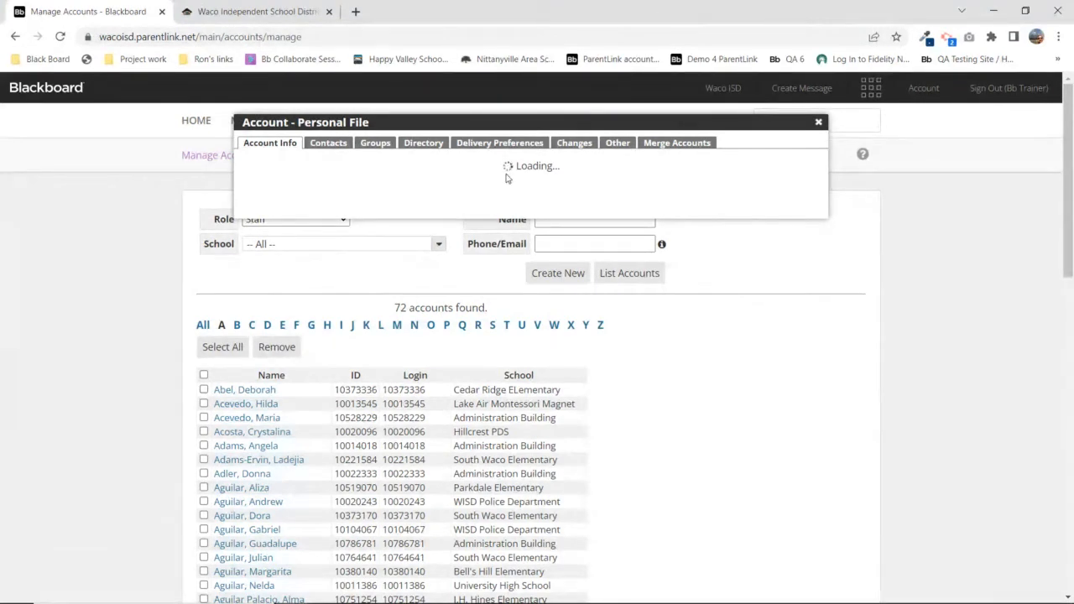
pyautogui.scroll(-2, 324, 336)
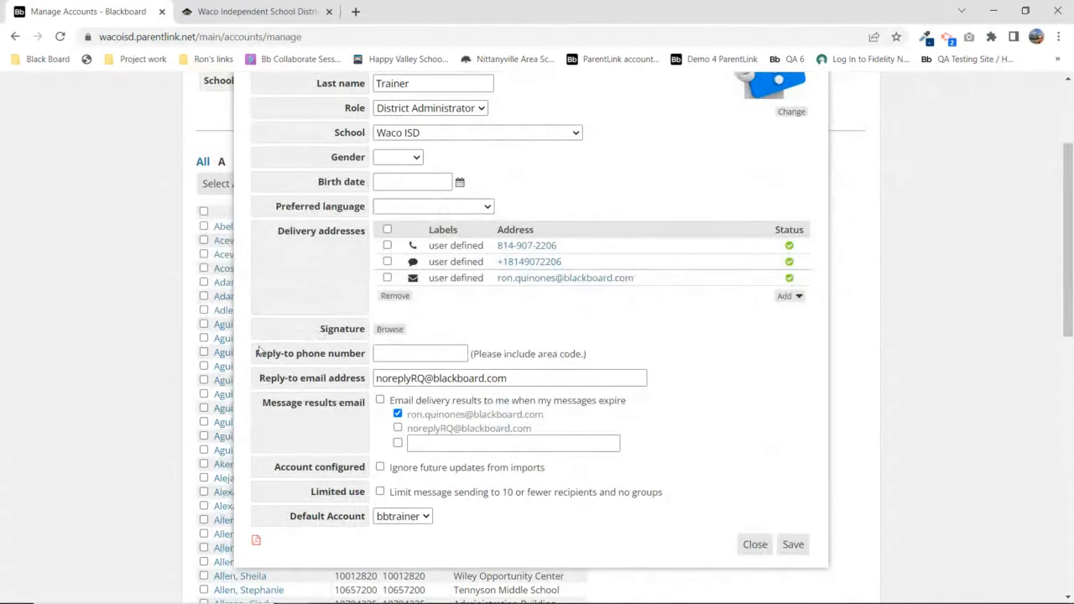
pyautogui.moveTo(255, 354); pyautogui.dragTo(363, 353)
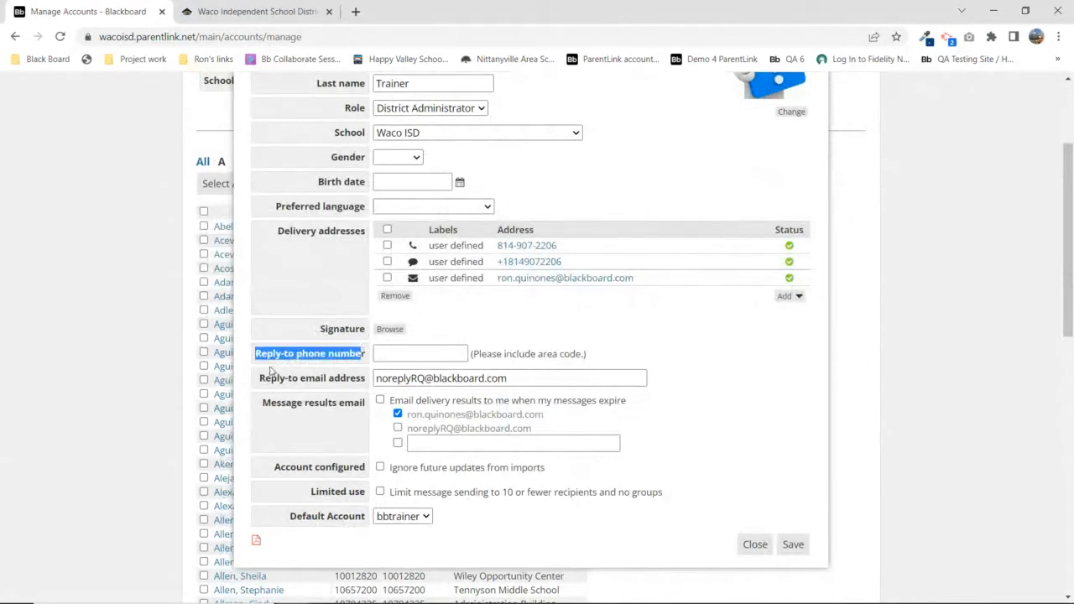
pyautogui.moveTo(260, 377); pyautogui.dragTo(366, 382)
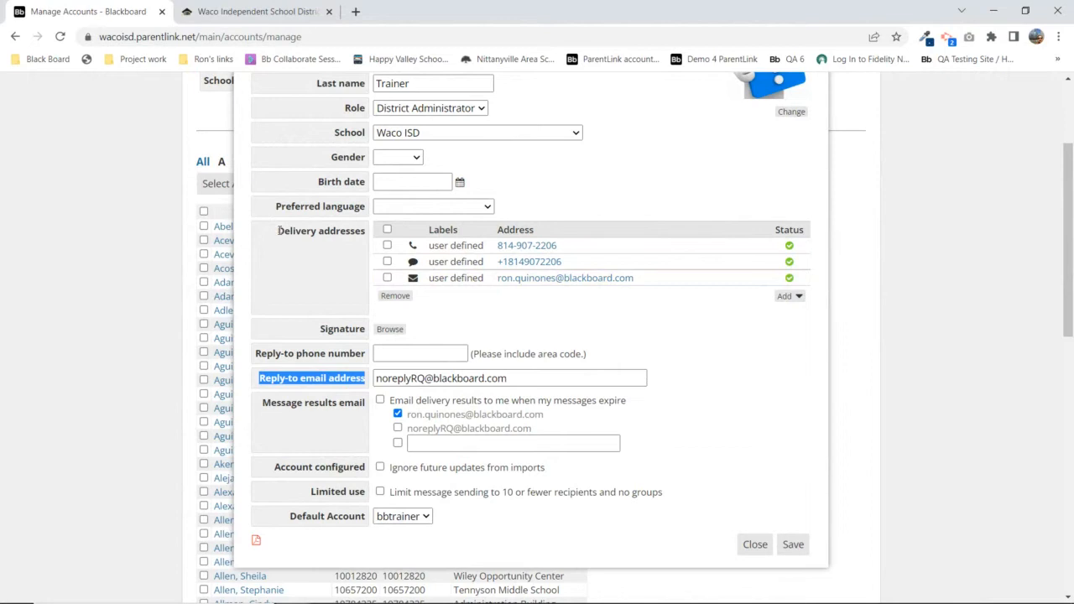
pyautogui.moveTo(279, 231); pyautogui.dragTo(370, 236)
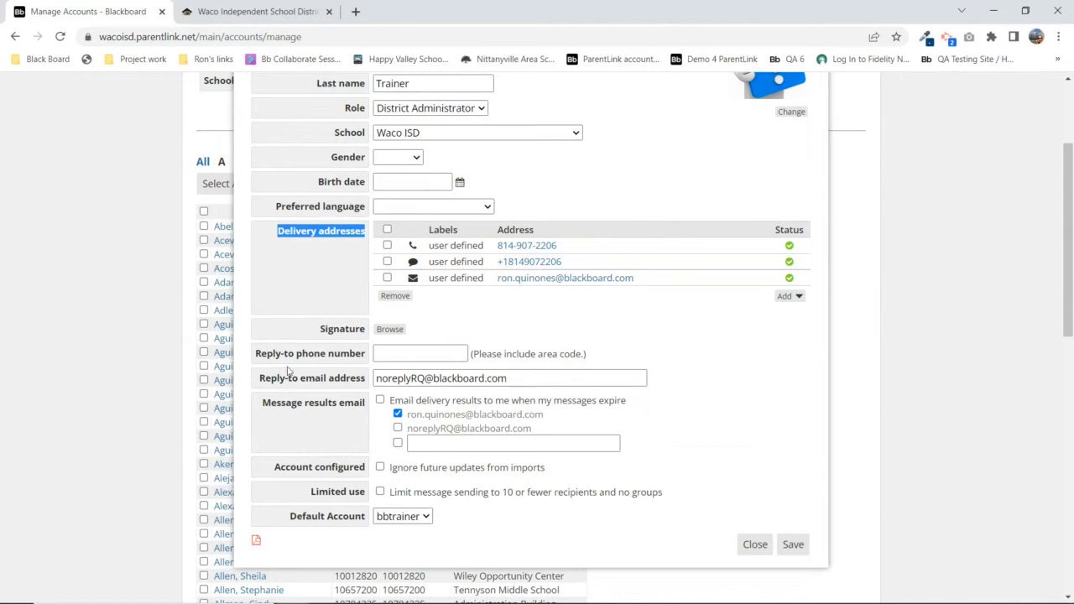
pyautogui.moveTo(258, 353); pyautogui.dragTo(365, 363)
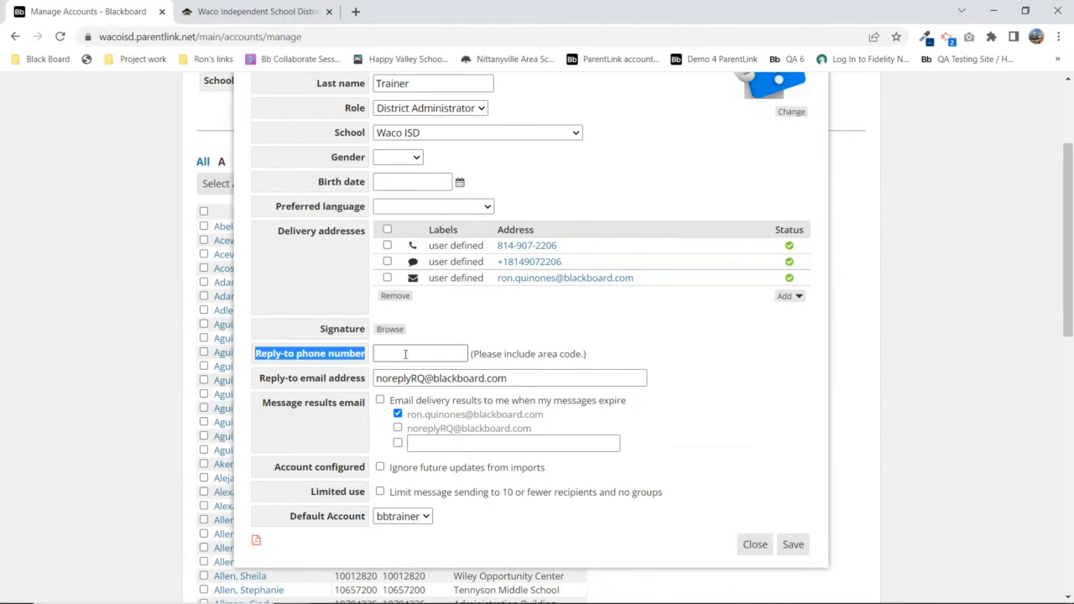
pyautogui.scroll(3, 460, 342)
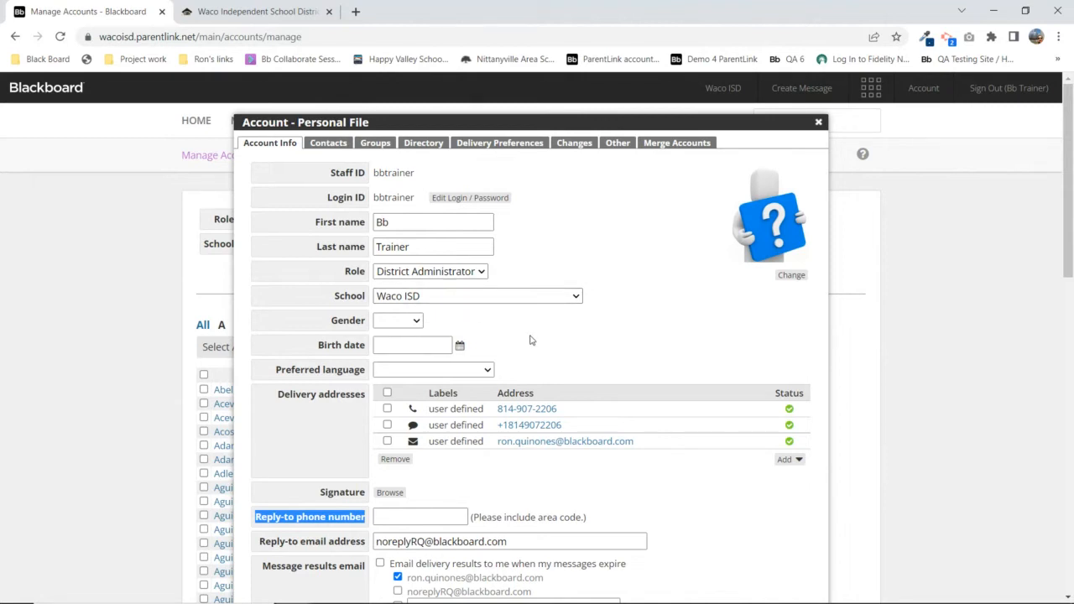
pyautogui.scroll(-2, 531, 339)
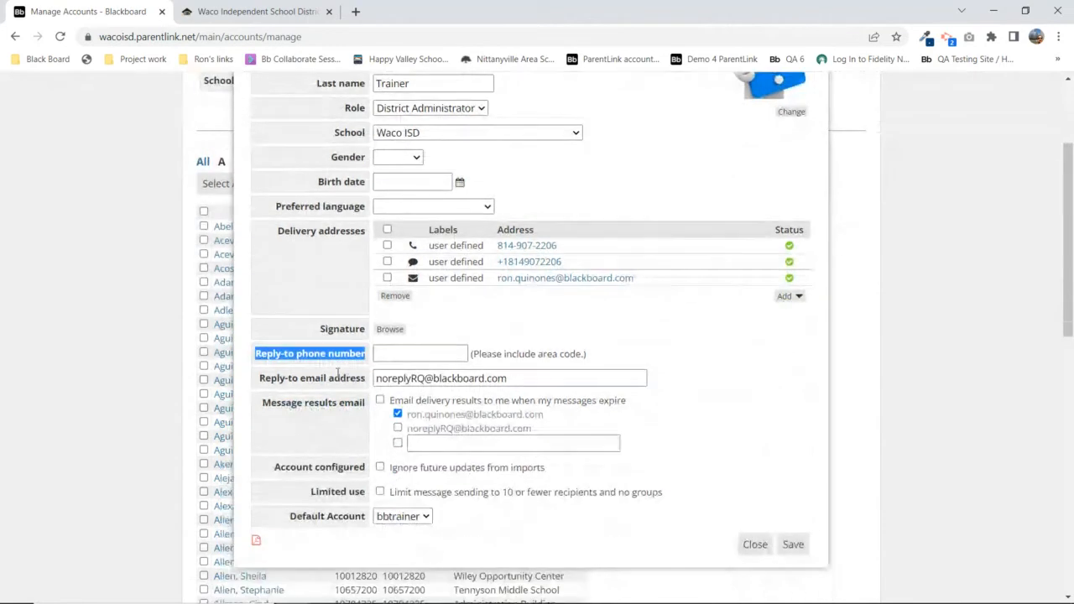
pyautogui.moveTo(268, 378); pyautogui.dragTo(260, 380)
pyautogui.rightClick(262, 380)
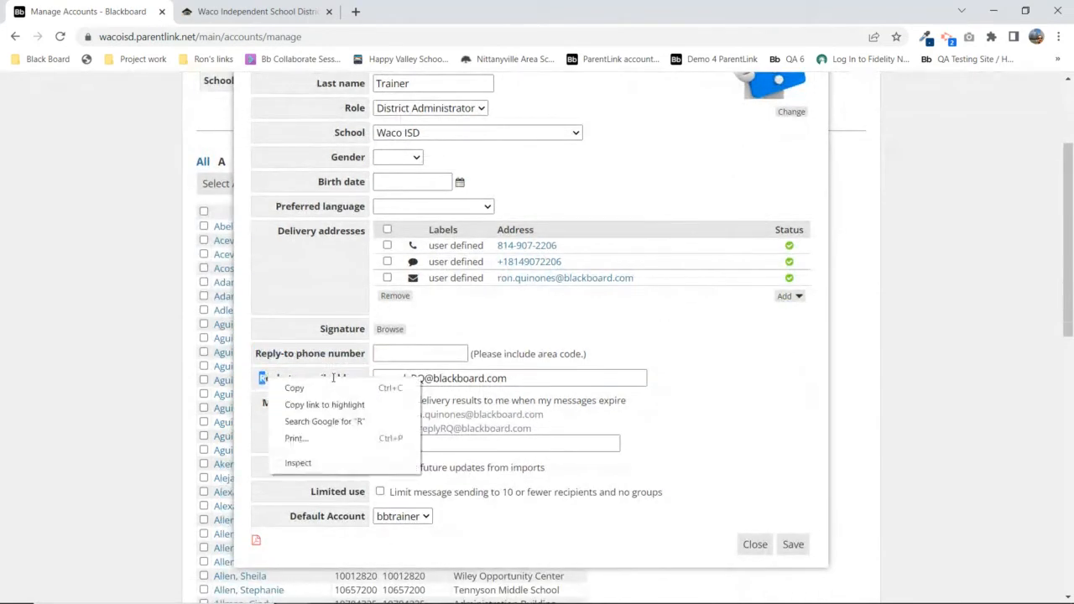
pyautogui.press('Escape')
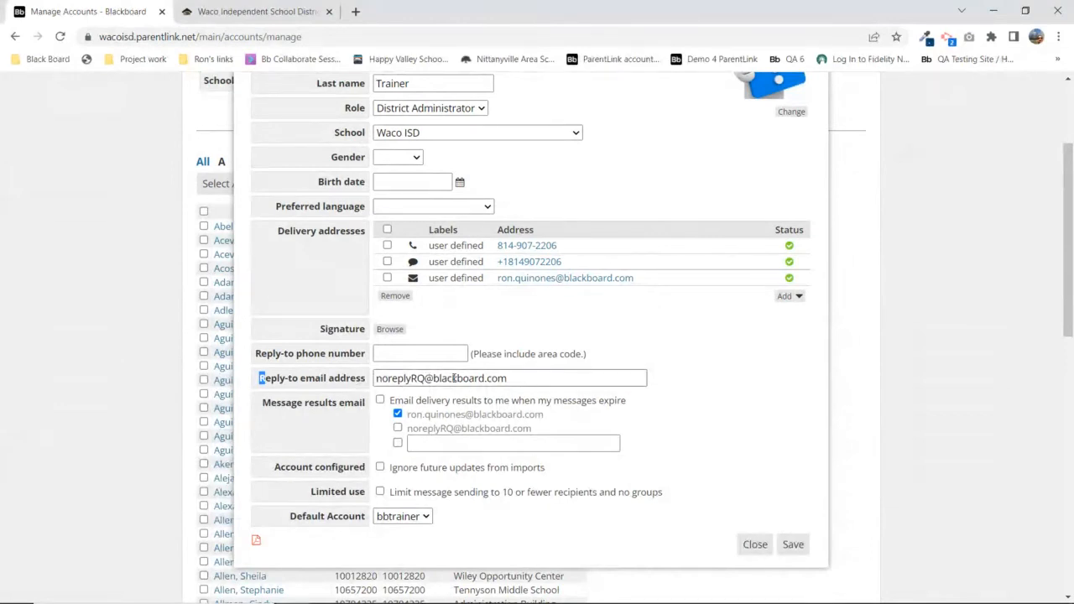
pyautogui.moveTo(508, 379); pyautogui.dragTo(375, 379)
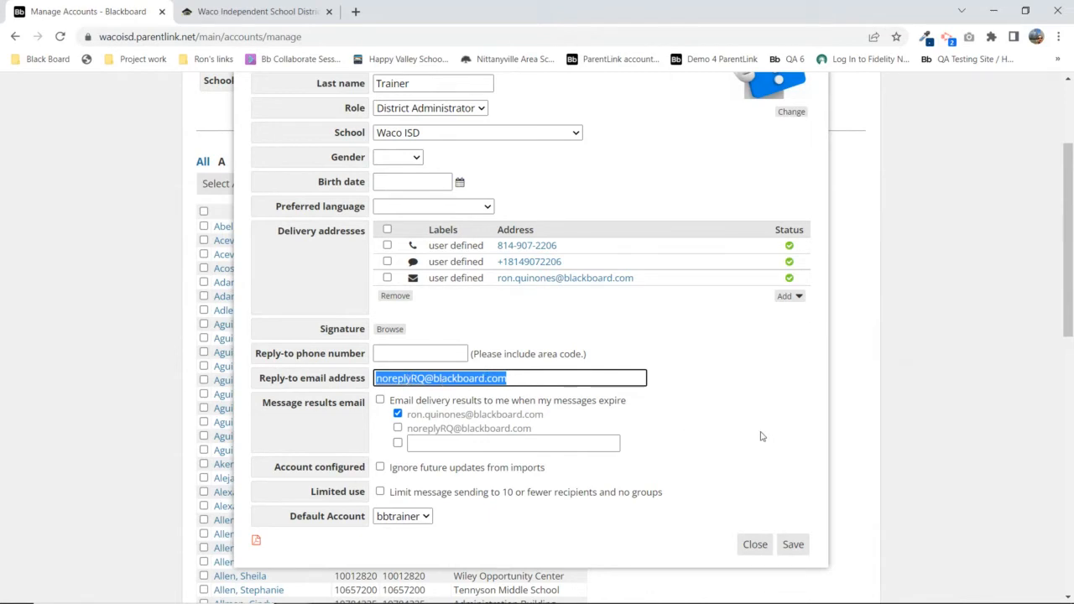
pyautogui.click(519, 378)
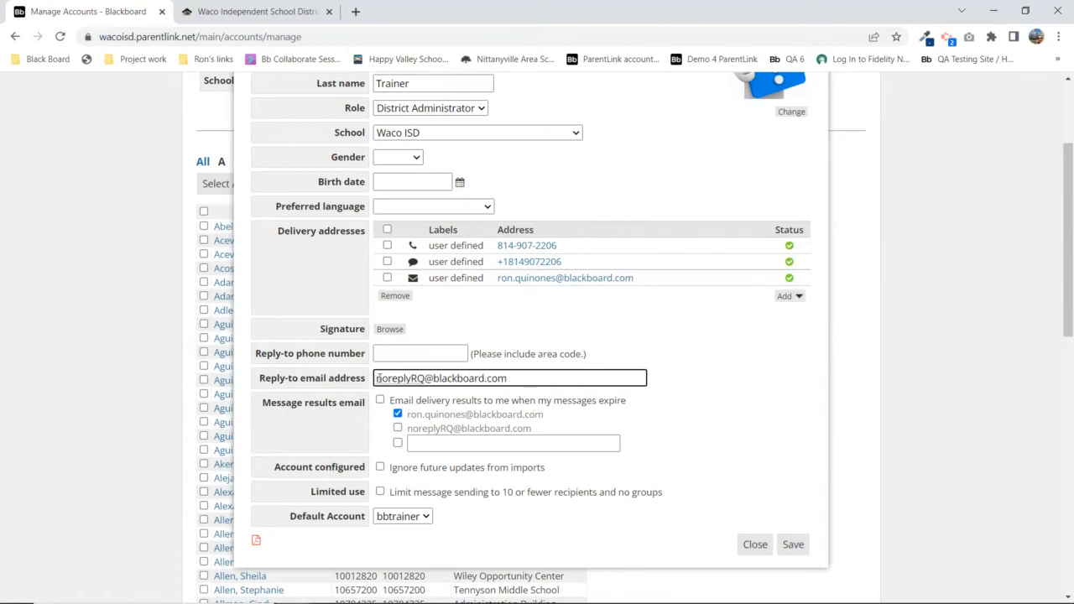
pyautogui.moveTo(375, 378); pyautogui.dragTo(581, 398)
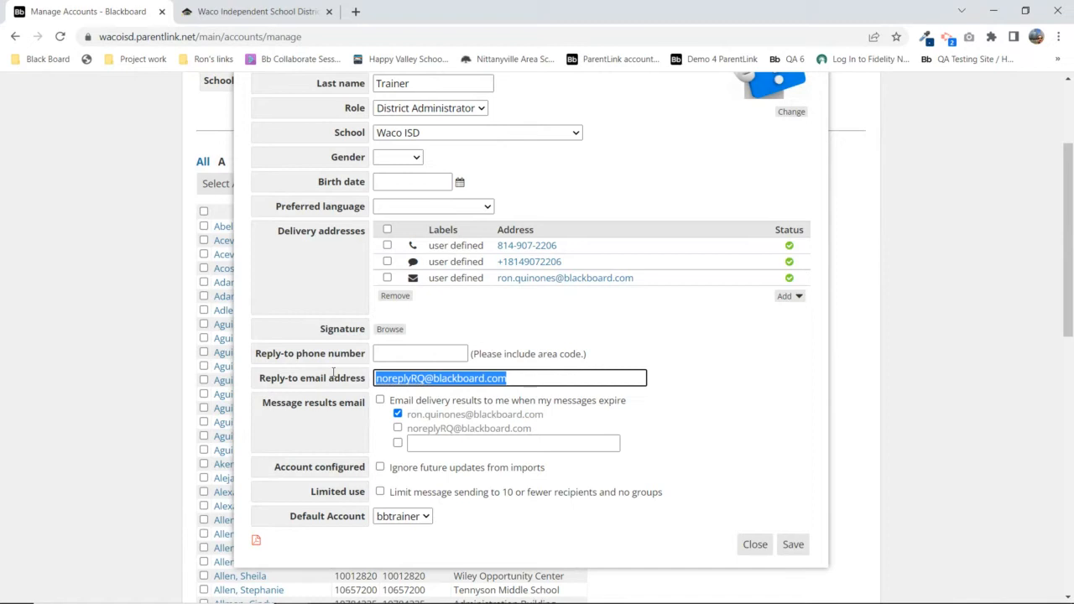
# Turn on 'Email delivery results to me when my messages expire' in the account's Personal File
pyautogui.scroll(2, 774, 366)
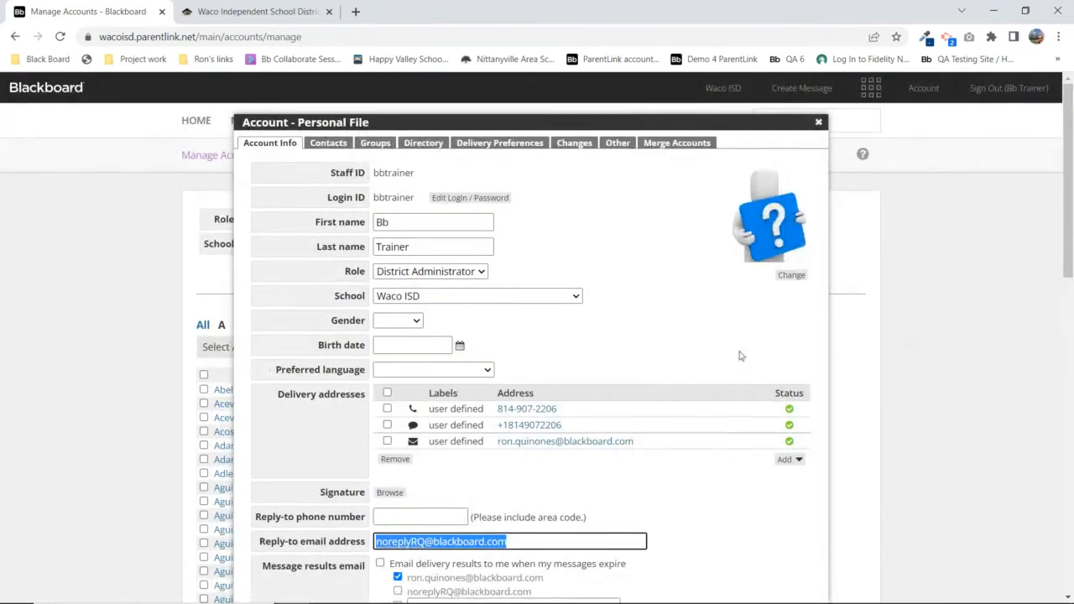
pyautogui.scroll(-2, 504, 420)
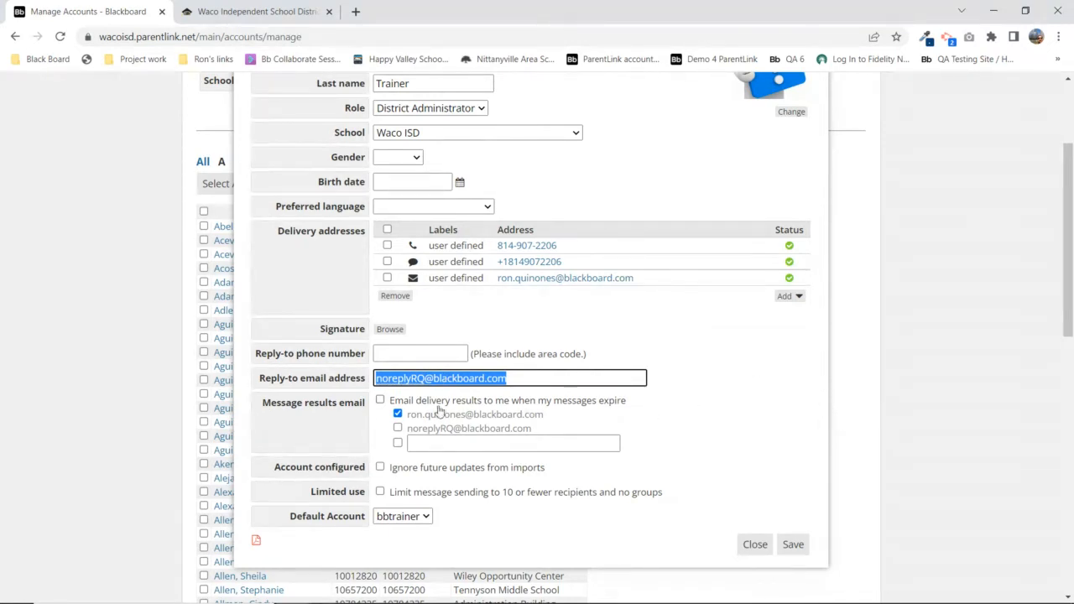
pyautogui.moveTo(252, 403); pyautogui.dragTo(367, 410)
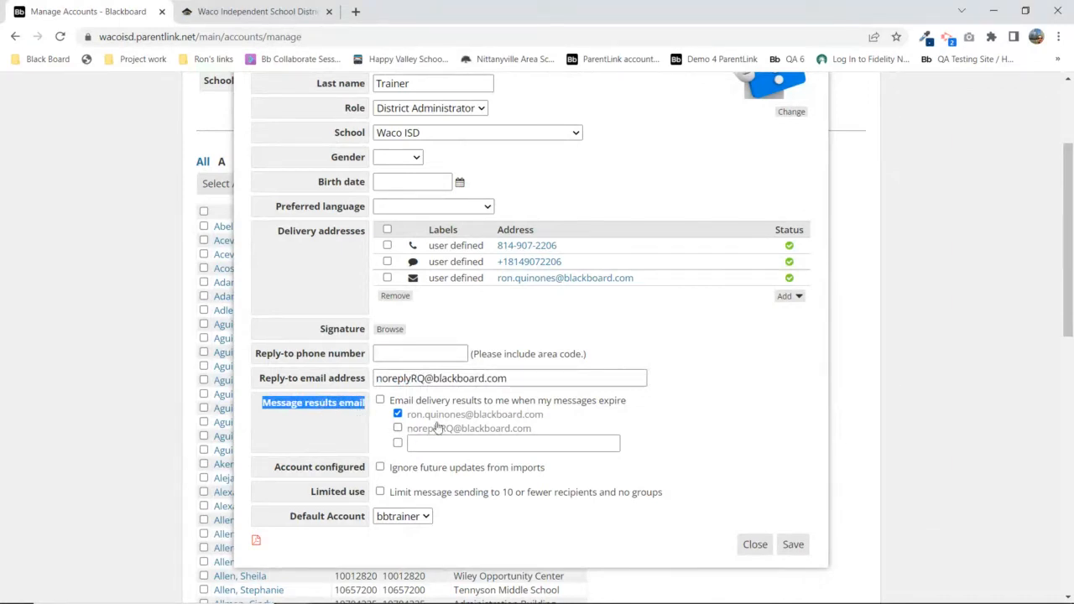
pyautogui.click(382, 402)
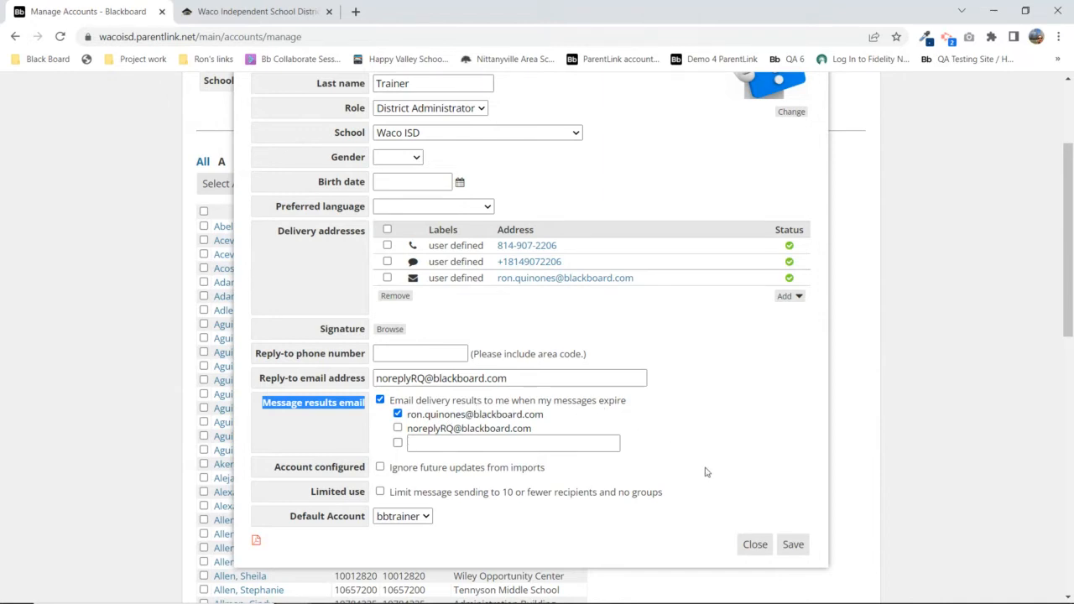
# Toggle expired-message results emailing off and on, then uncheck the account's own email address
pyautogui.click(680, 461)
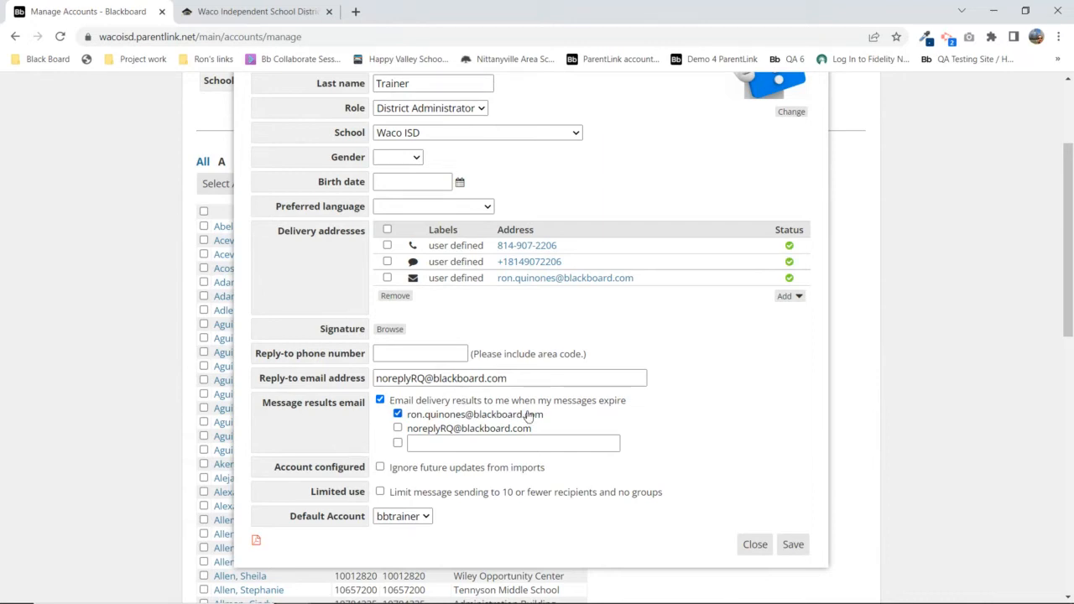
pyautogui.click(380, 402)
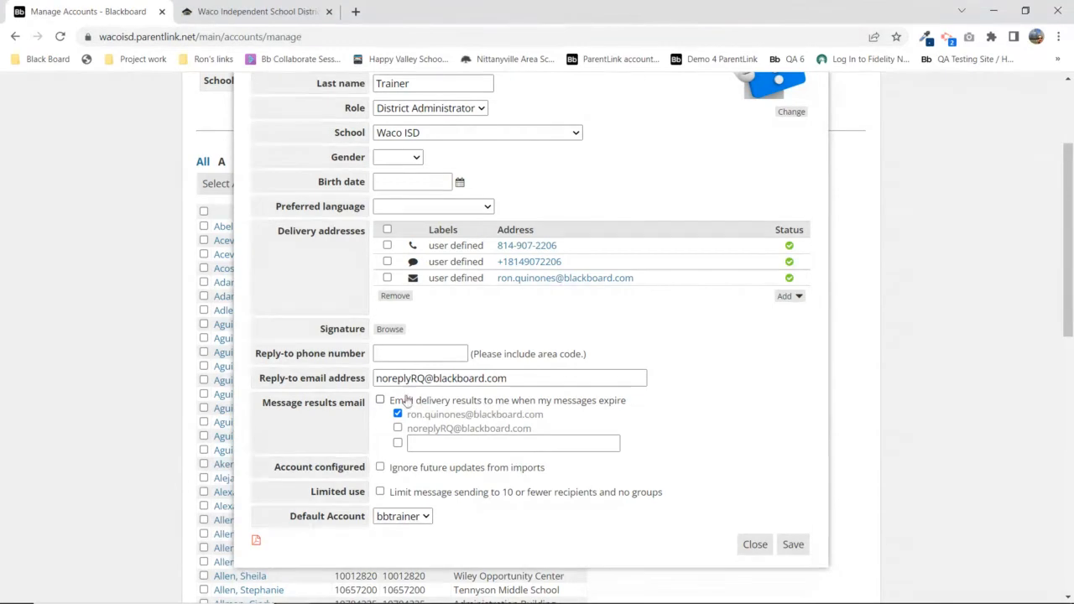
pyautogui.click(380, 400)
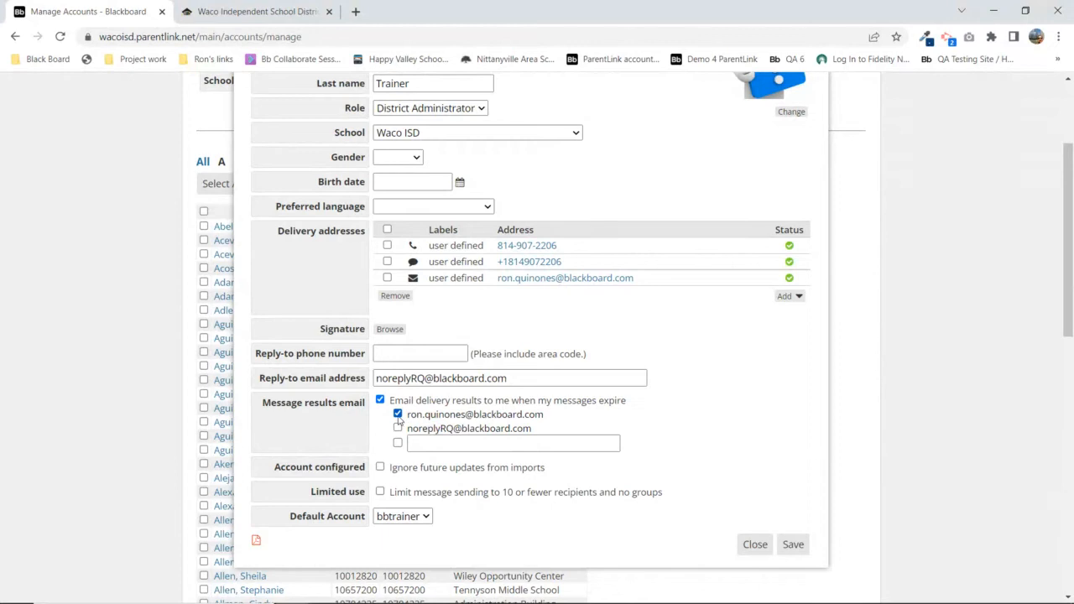
pyautogui.click(397, 414)
# Recheck the account's own email for message results and save after the 'select at least one email address' error
pyautogui.click(792, 546)
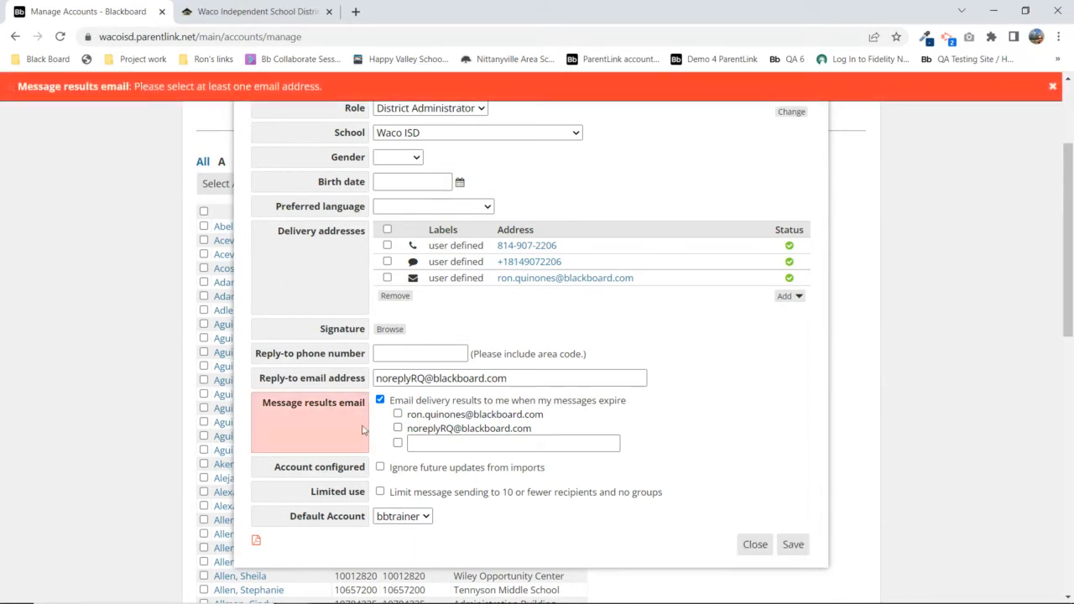
pyautogui.moveTo(270, 405); pyautogui.dragTo(366, 417)
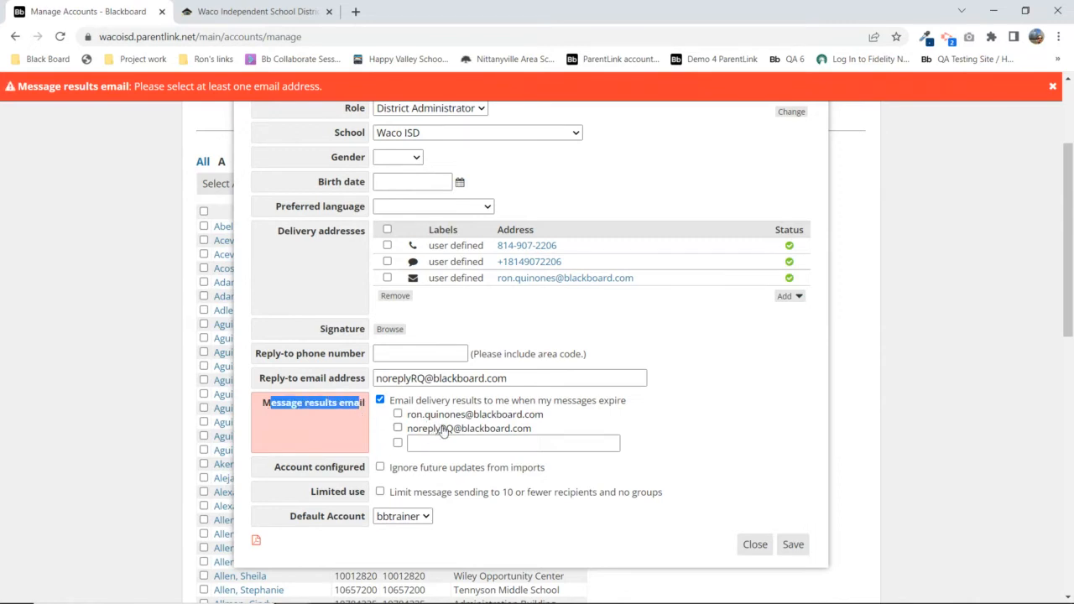
pyautogui.click(398, 414)
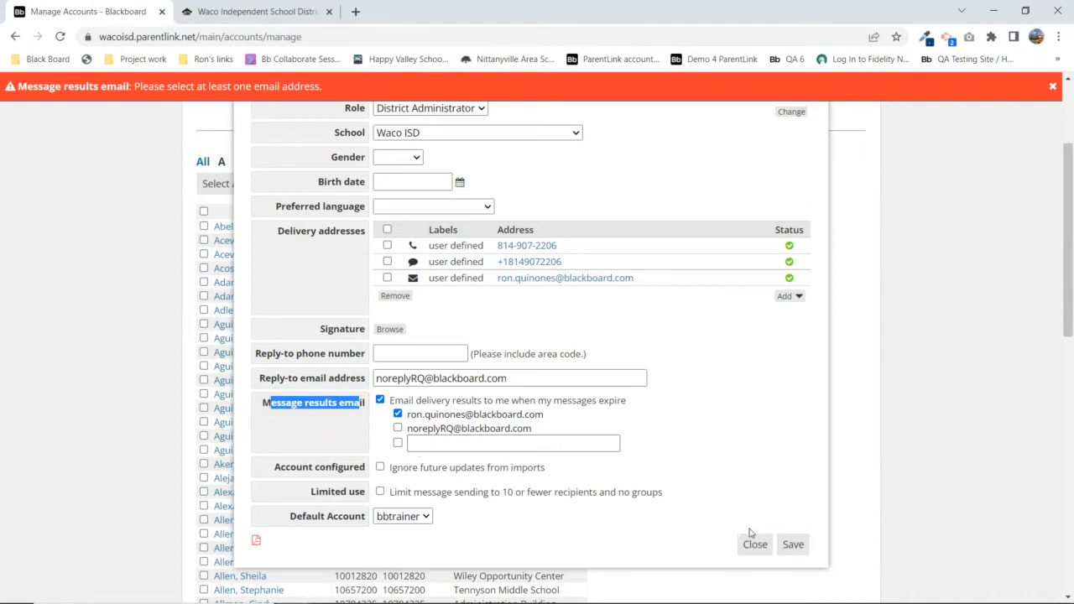
pyautogui.click(794, 545)
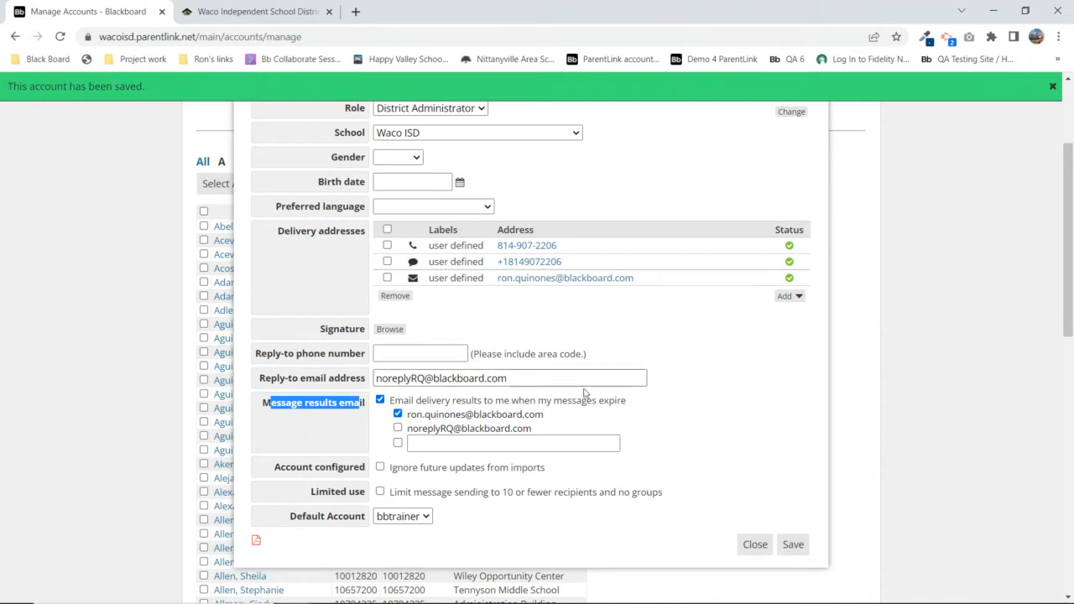
# Turn off emailing of delivery results and toggle the custom results address option on and off
pyautogui.click(380, 400)
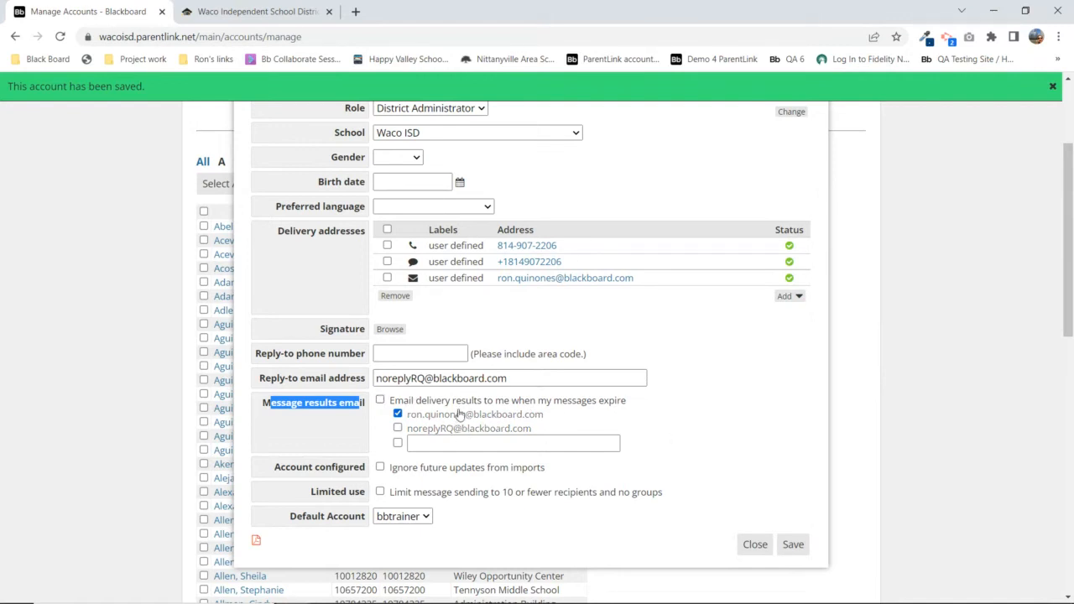
pyautogui.click(398, 444)
pyautogui.click(398, 443)
pyautogui.scroll(2, 859, 401)
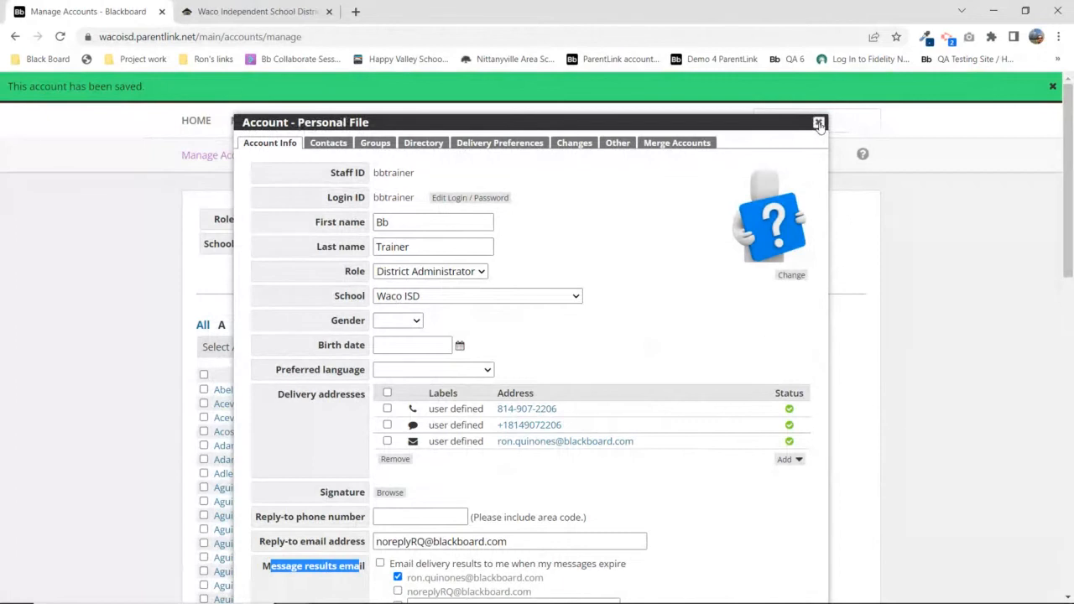
# Close the Account Personal File and return to the Waco ISD home dashboard
pyautogui.click(820, 125)
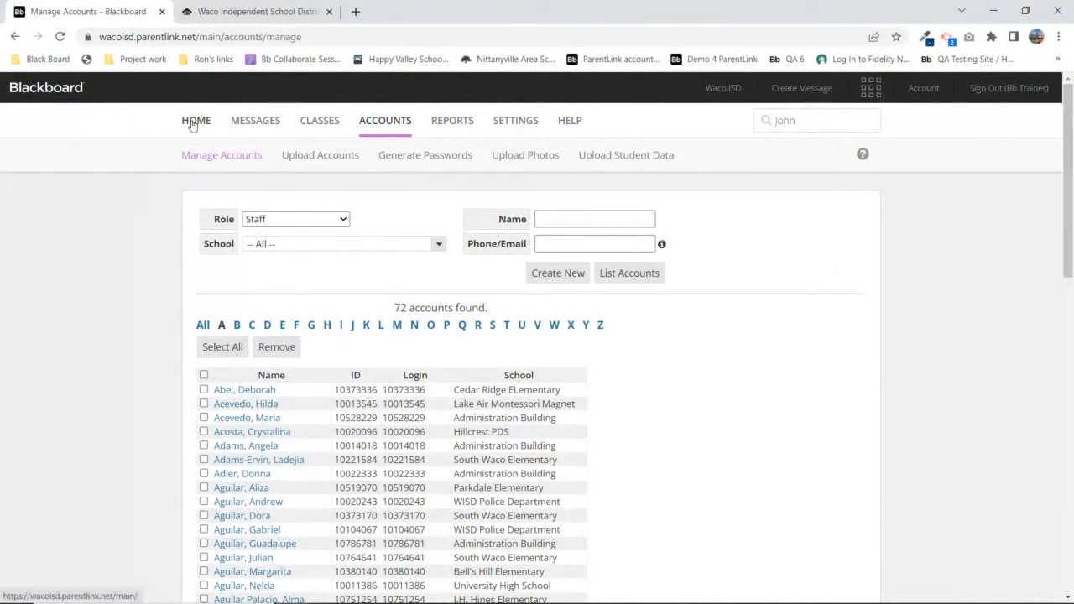
pyautogui.click(727, 93)
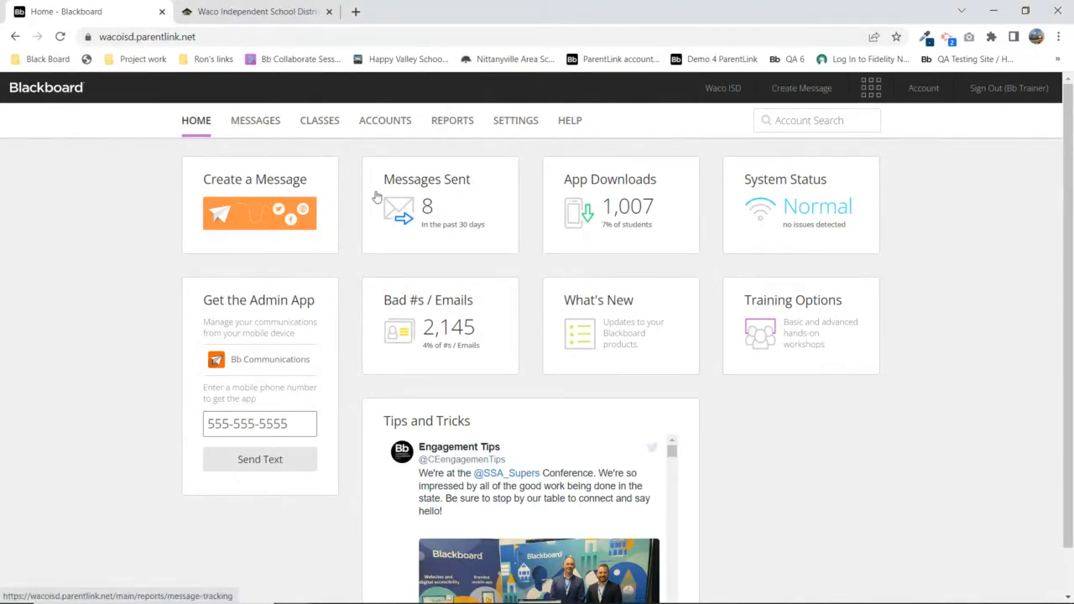
# Create a new message with the subject 'Open House', then view the Outbox
pyautogui.click(802, 89)
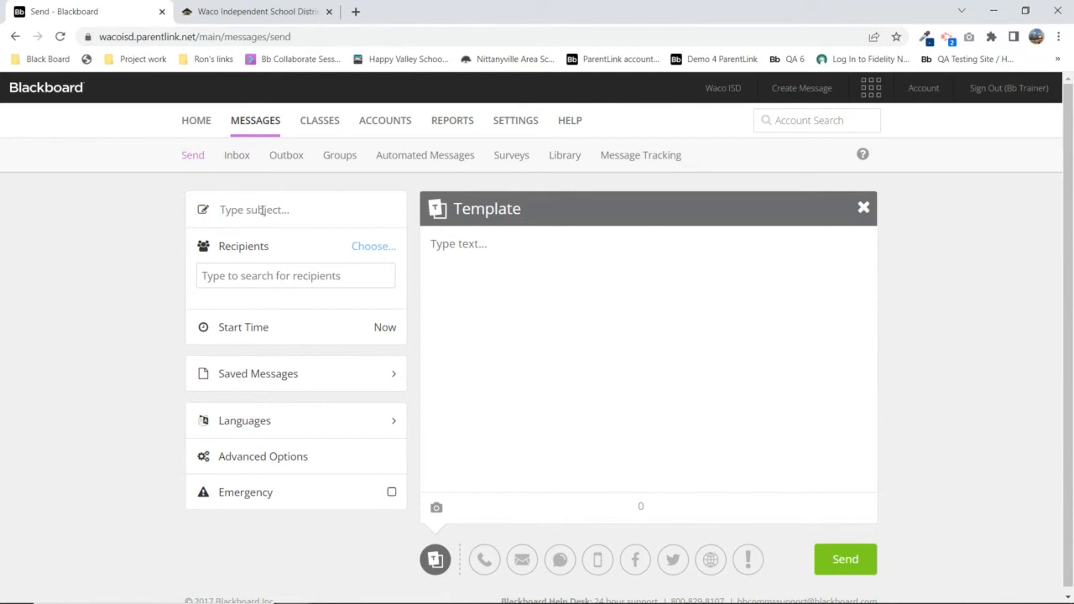
pyautogui.write('Open House')
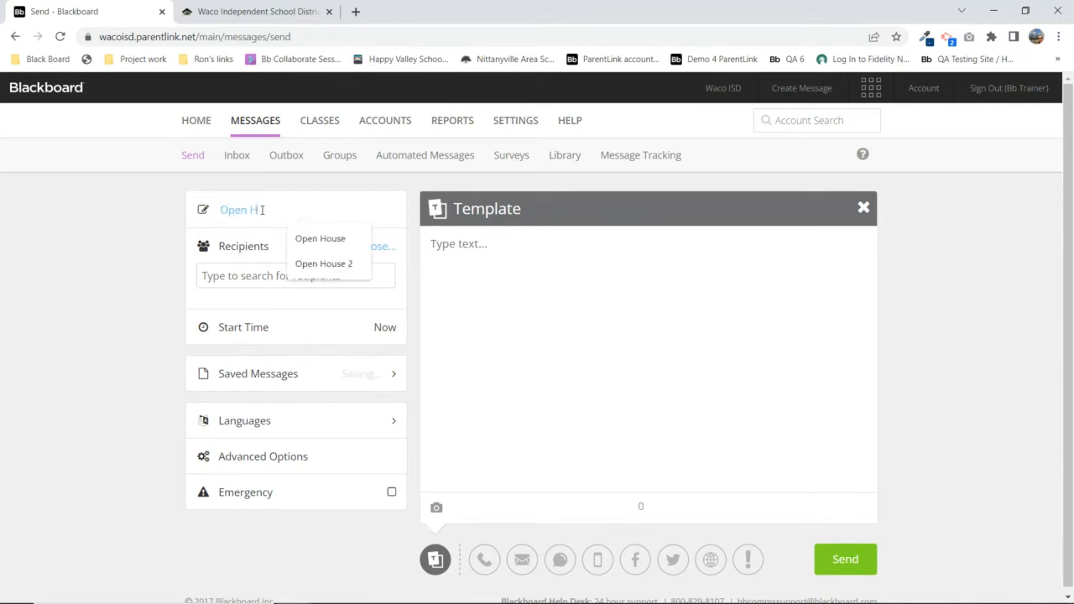
pyautogui.click(153, 242)
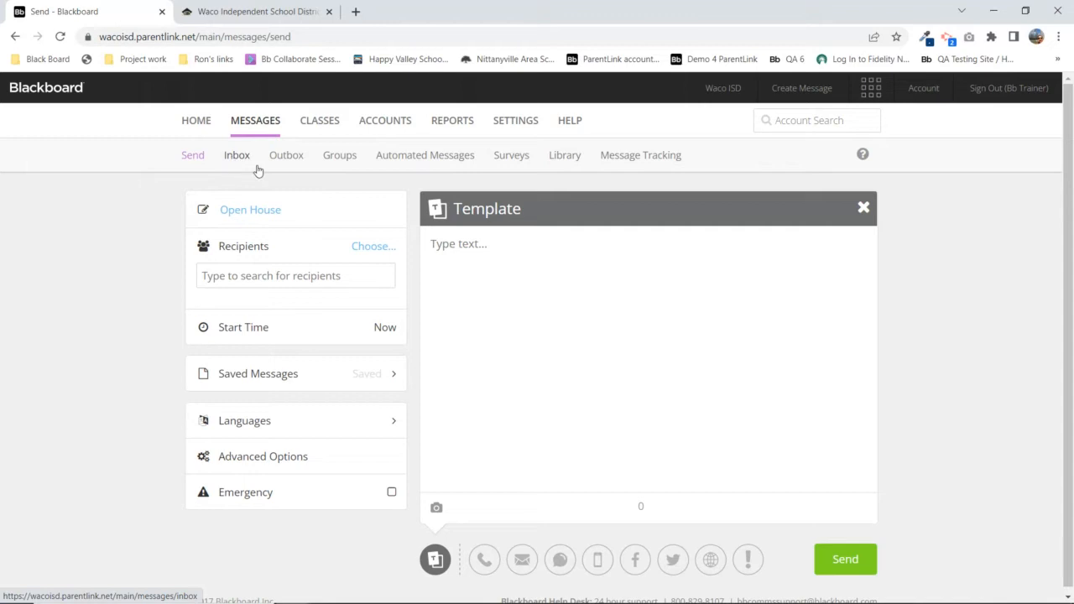
pyautogui.click(286, 157)
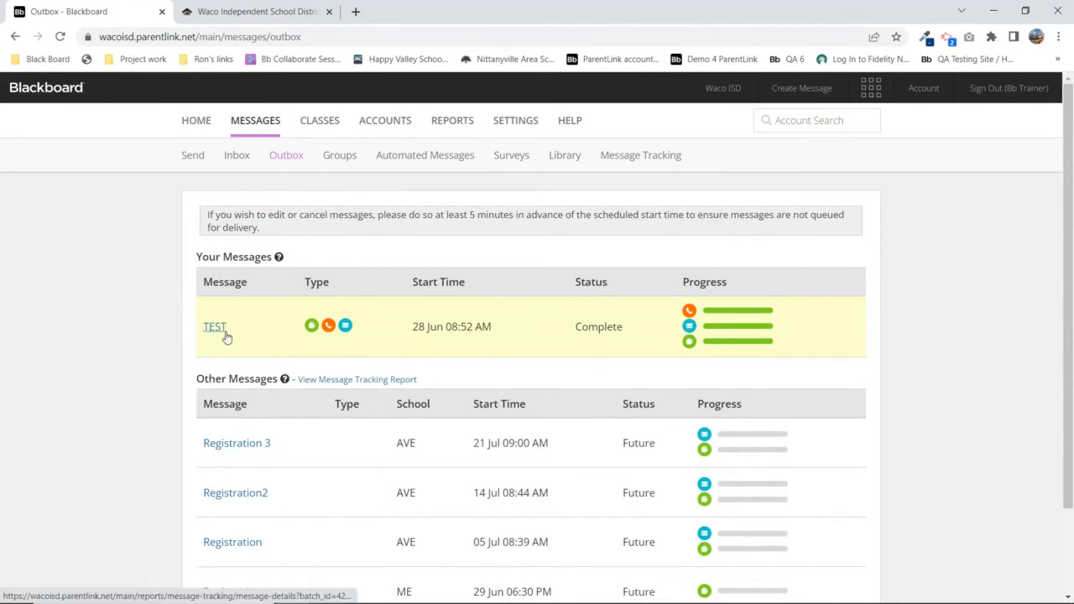
pyautogui.scroll(-1, 225, 336)
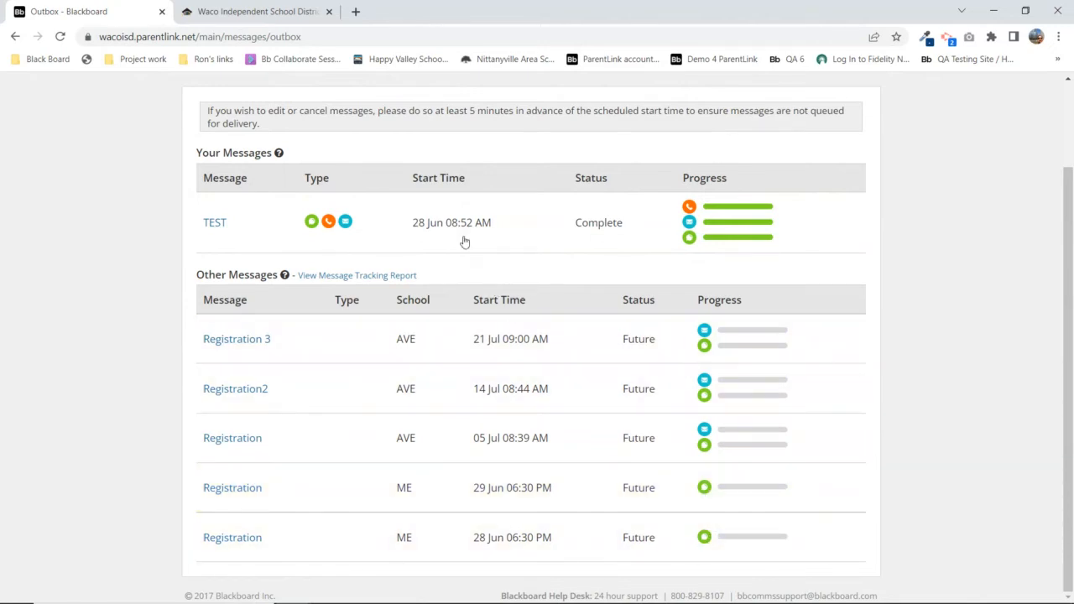
pyautogui.scroll(3, 417, 244)
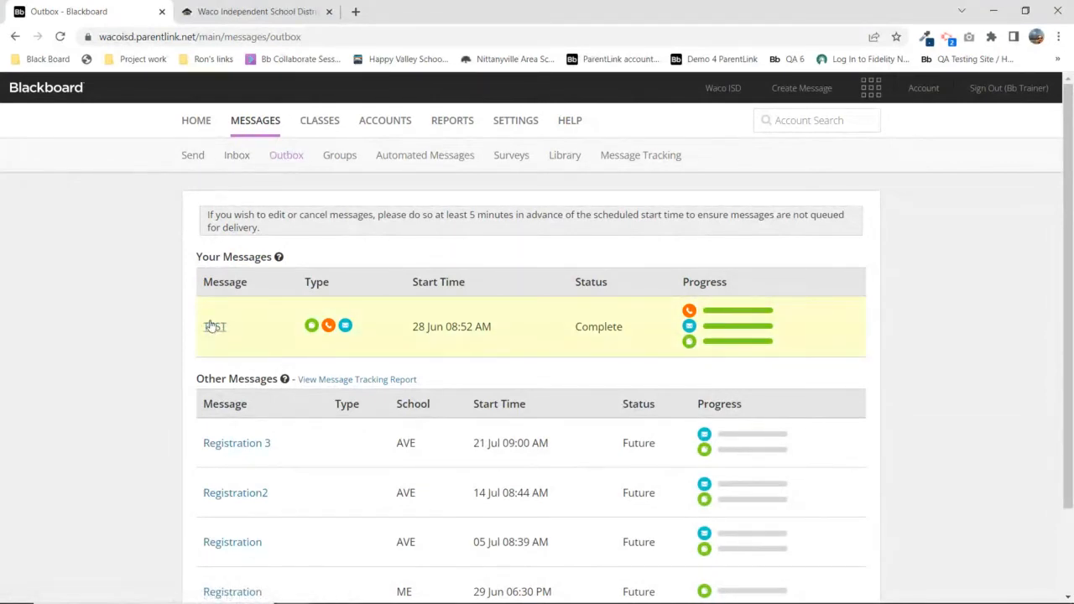
pyautogui.click(190, 157)
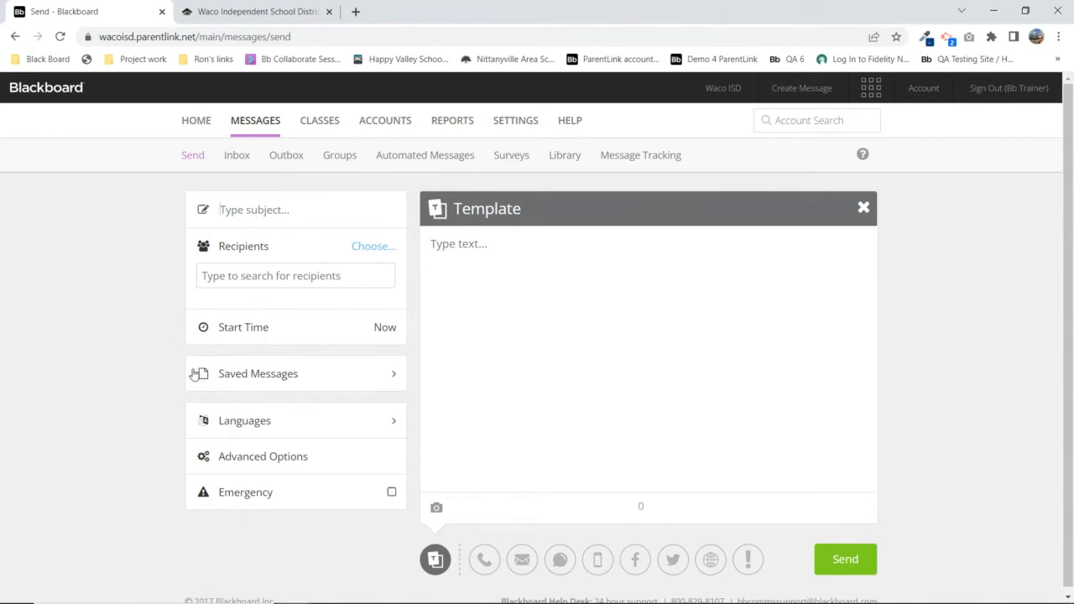
# Load the Open House draft from Saved Messages > Drafts and collapse the Languages list
pyautogui.click(251, 370)
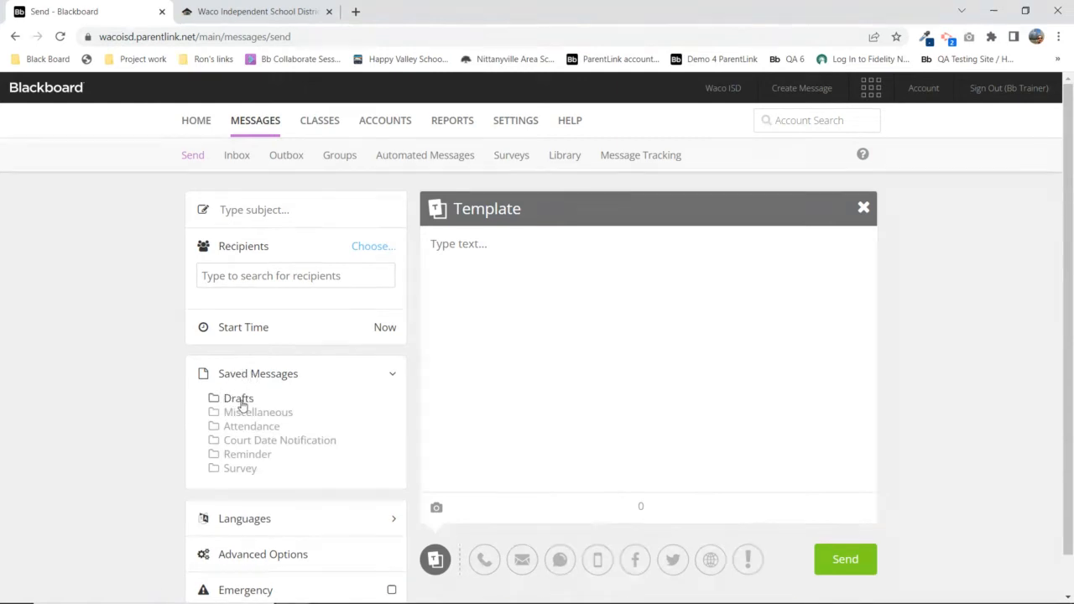
pyautogui.click(240, 402)
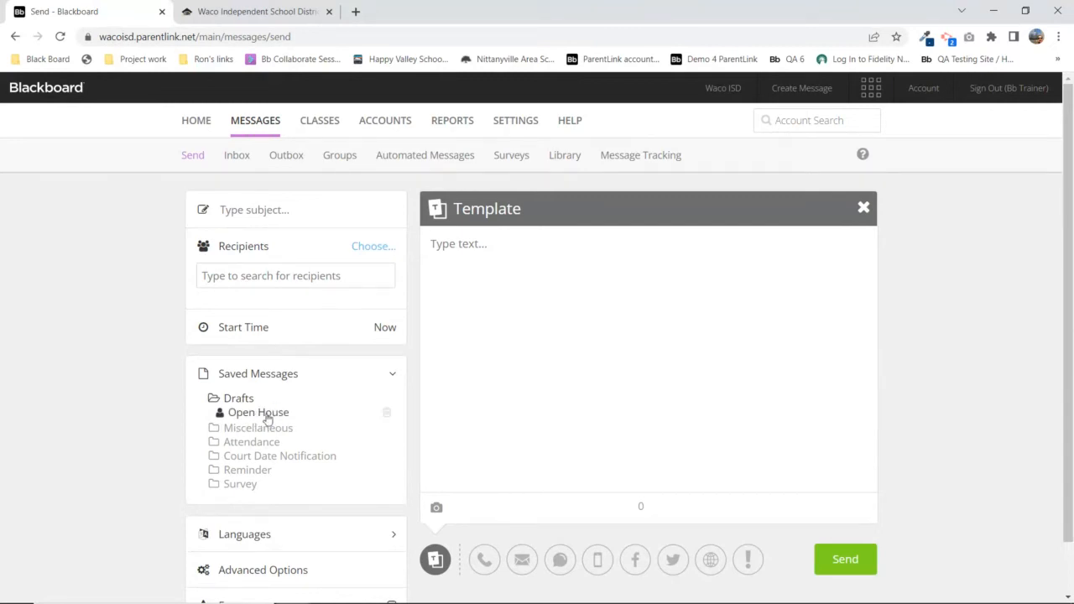
pyautogui.click(267, 415)
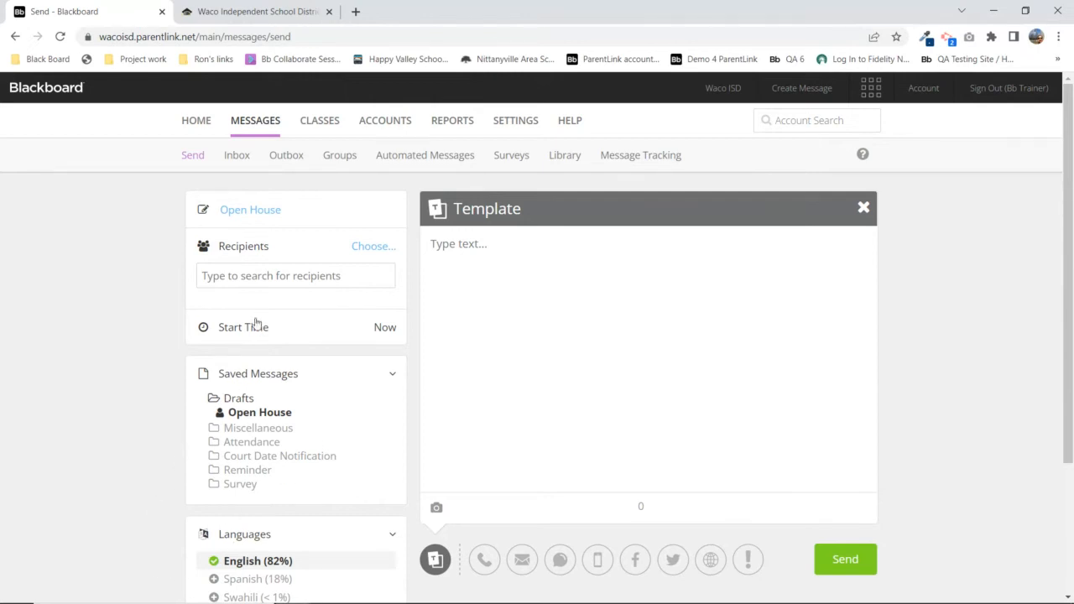
pyautogui.click(239, 534)
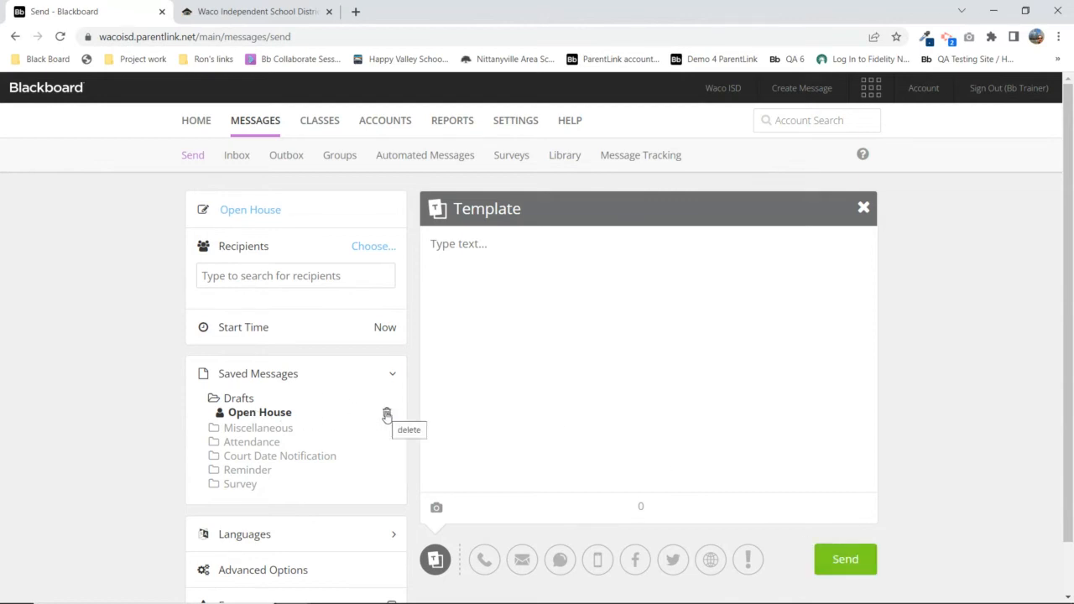
# Delete the Open House draft, undo the deletion, and reload it into the message
pyautogui.click(387, 415)
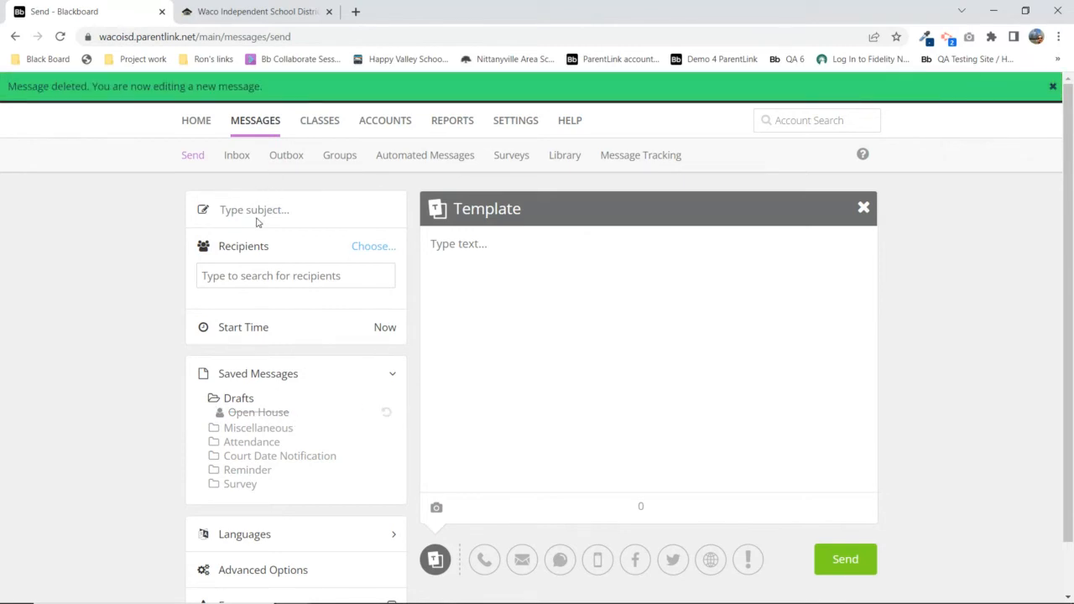
pyautogui.click(387, 416)
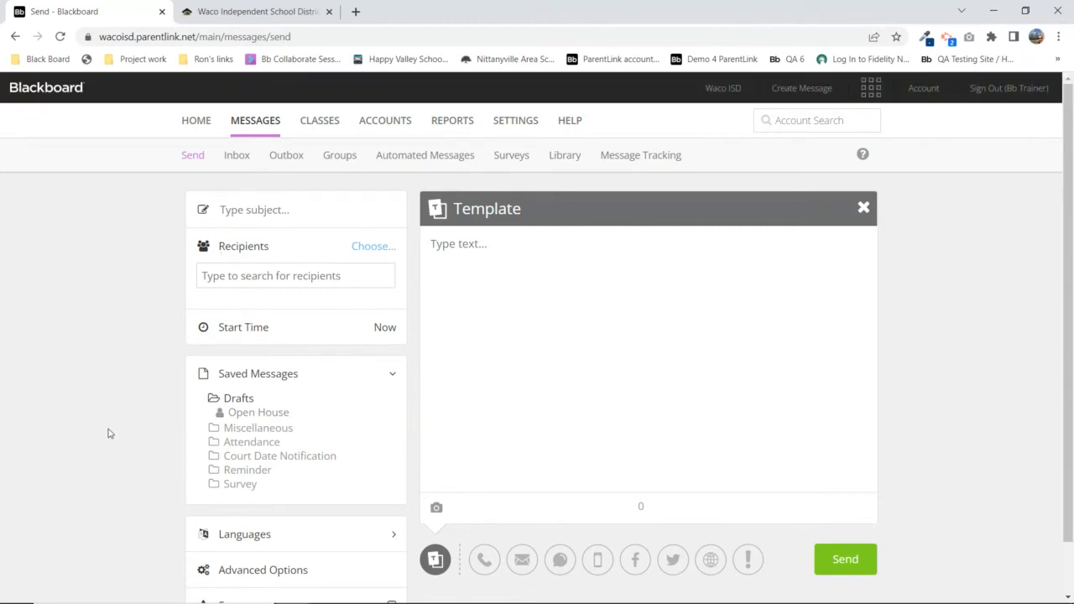
pyautogui.click(255, 415)
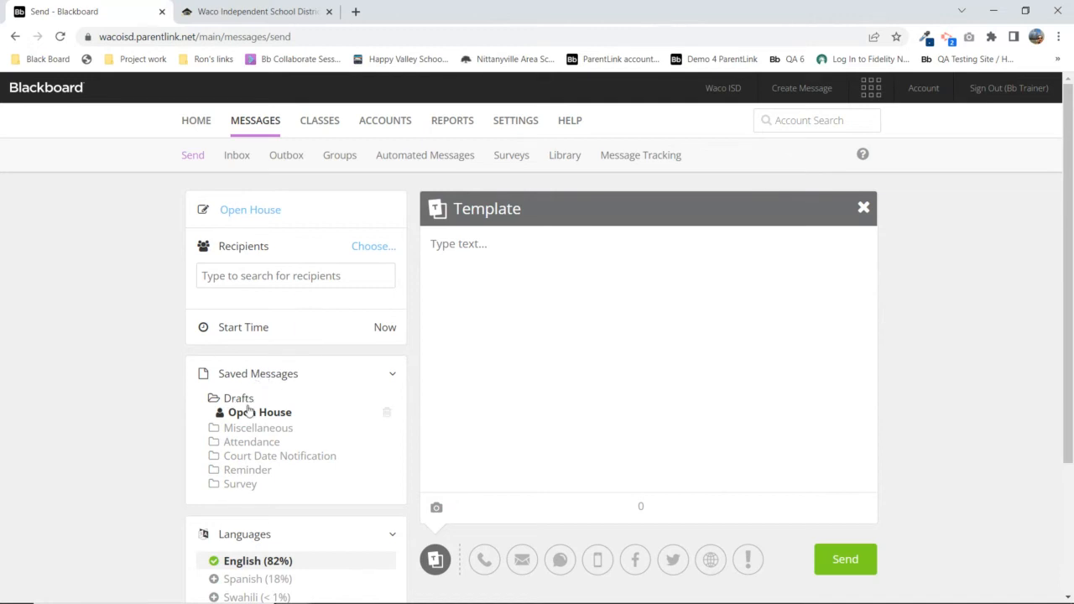
# Expand and collapse the Miscellaneous, Attendance and Survey saved-message folders
pyautogui.click(264, 432)
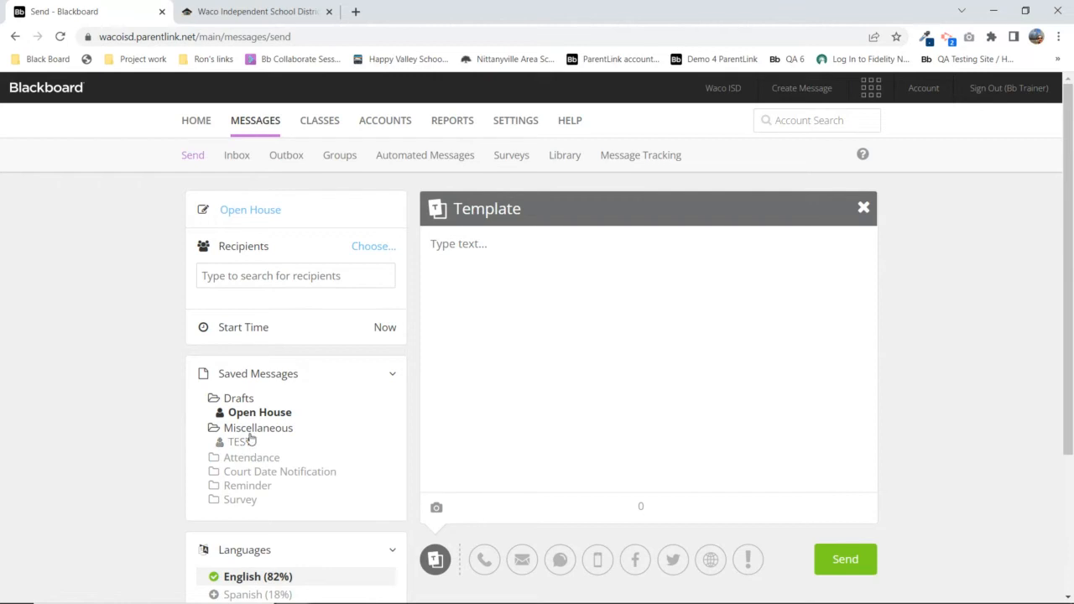
pyautogui.click(250, 430)
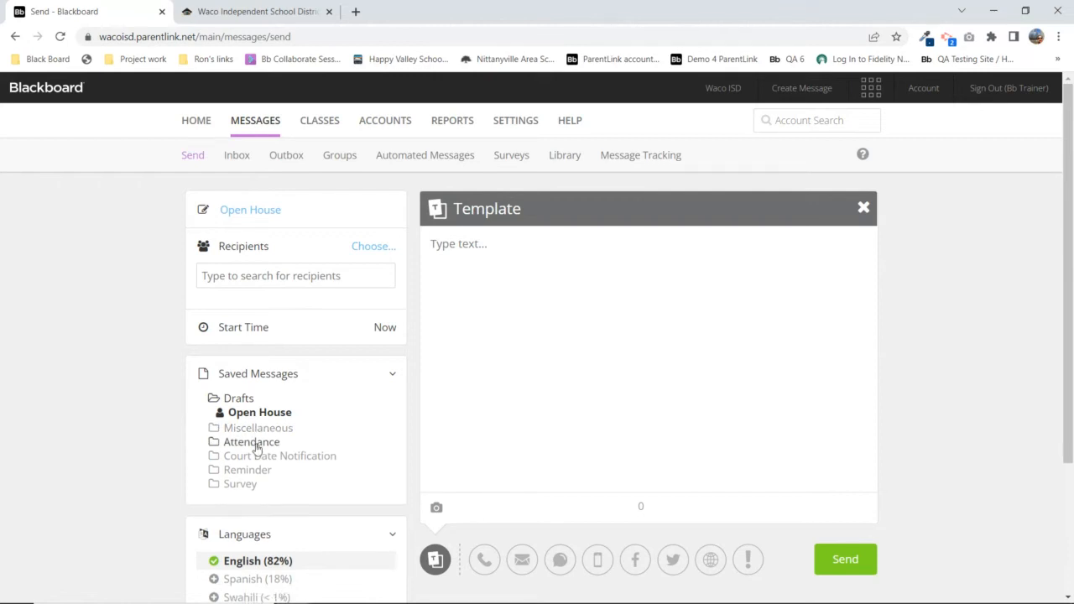
pyautogui.click(253, 444)
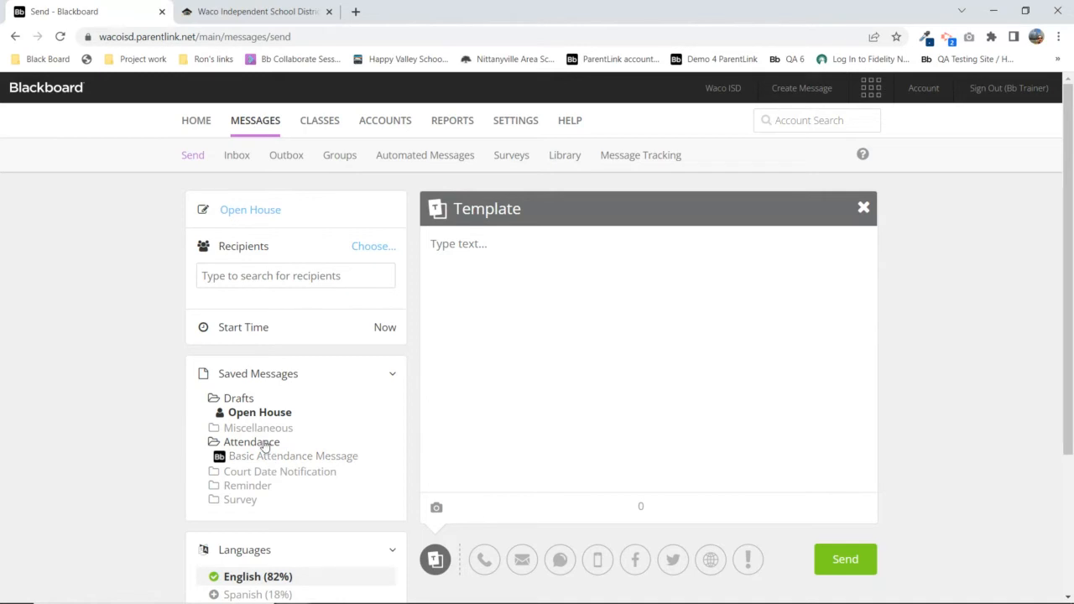
pyautogui.click(264, 444)
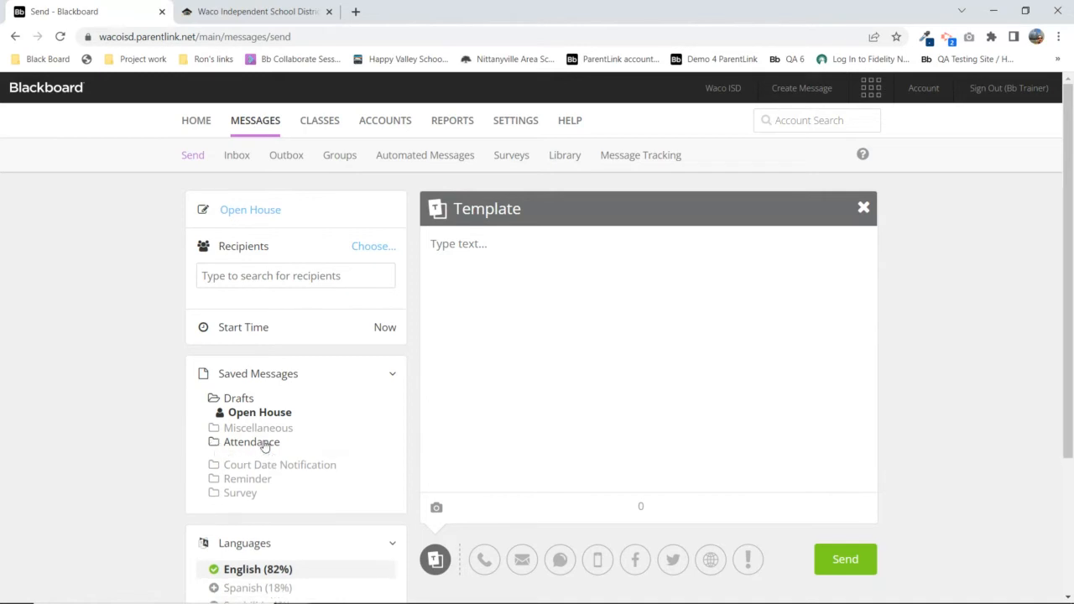
pyautogui.click(244, 487)
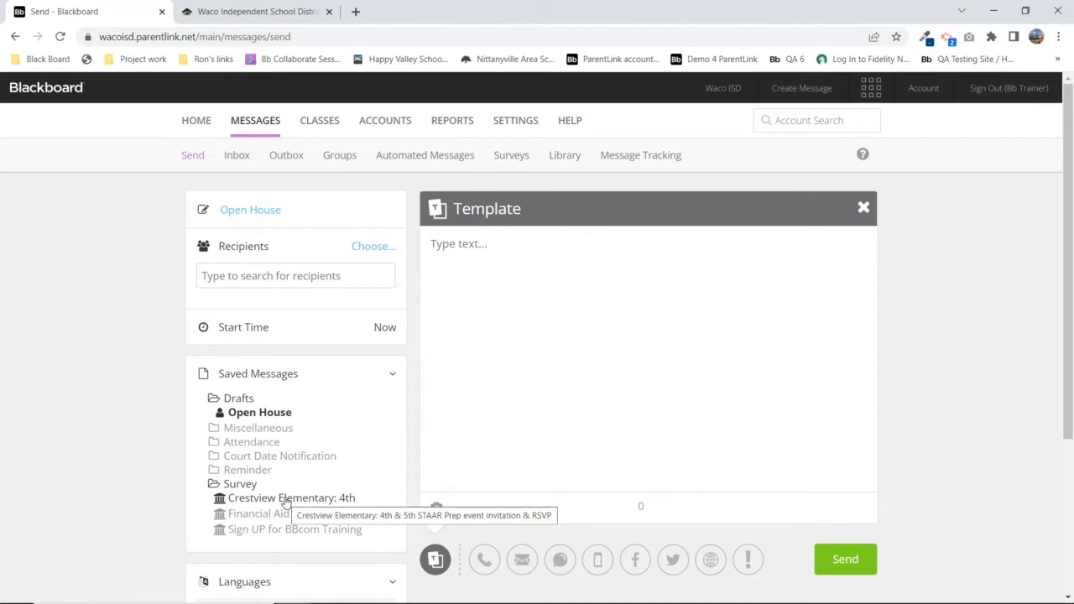
pyautogui.click(244, 485)
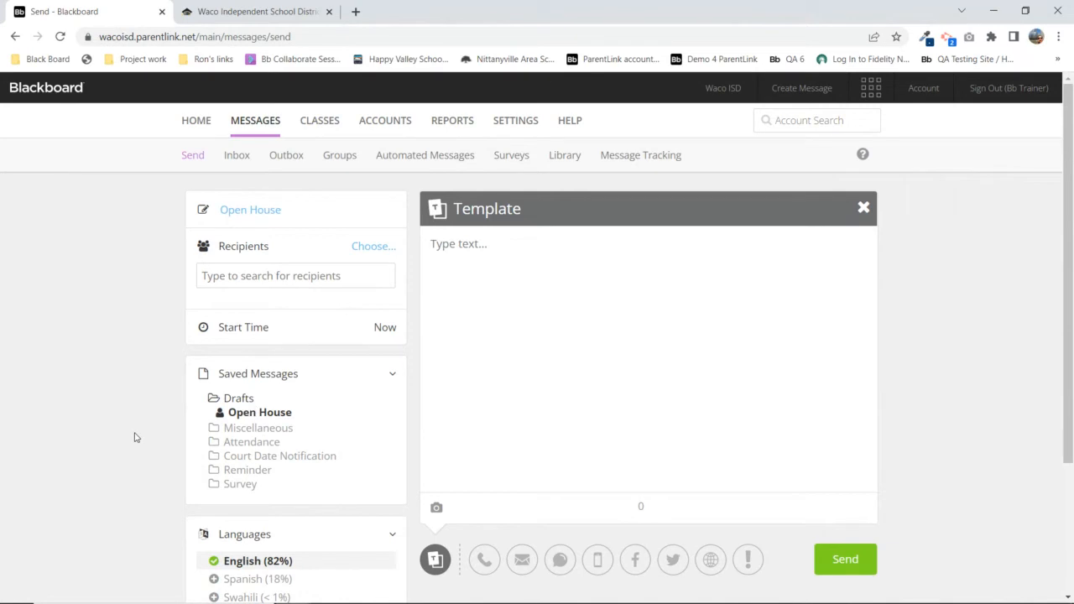
# Collapse Languages, re-check the Miscellaneous folder, and collapse the Saved Messages section
pyautogui.click(237, 537)
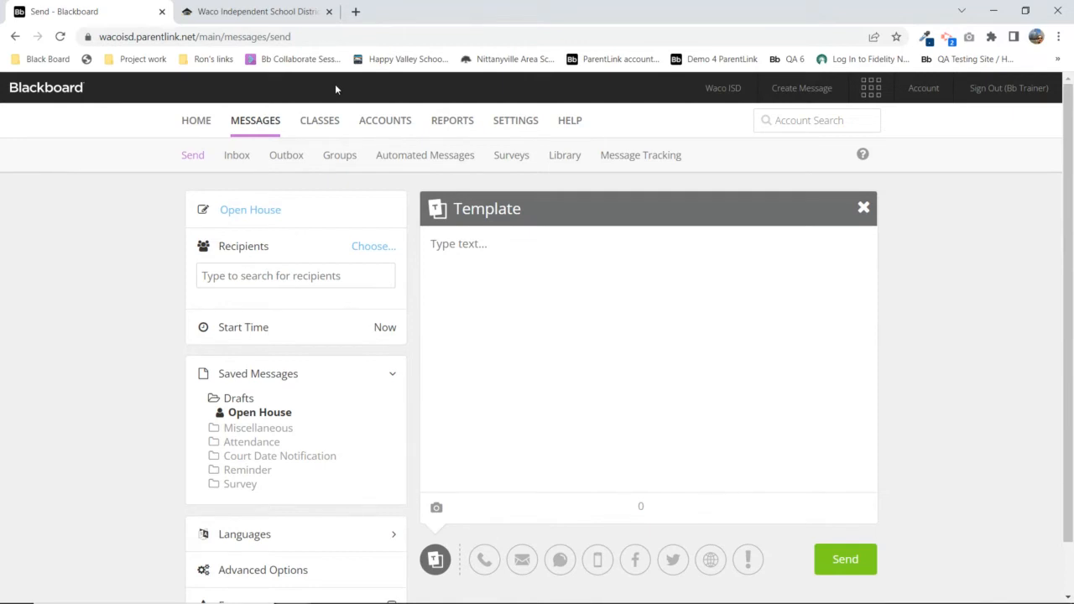
pyautogui.click(267, 431)
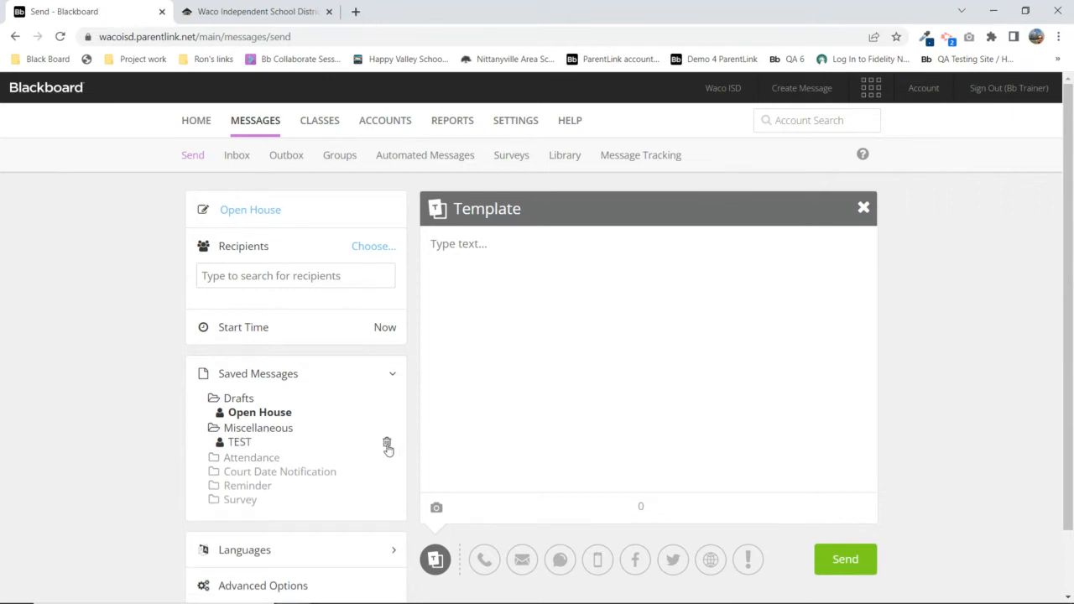
pyautogui.click(284, 430)
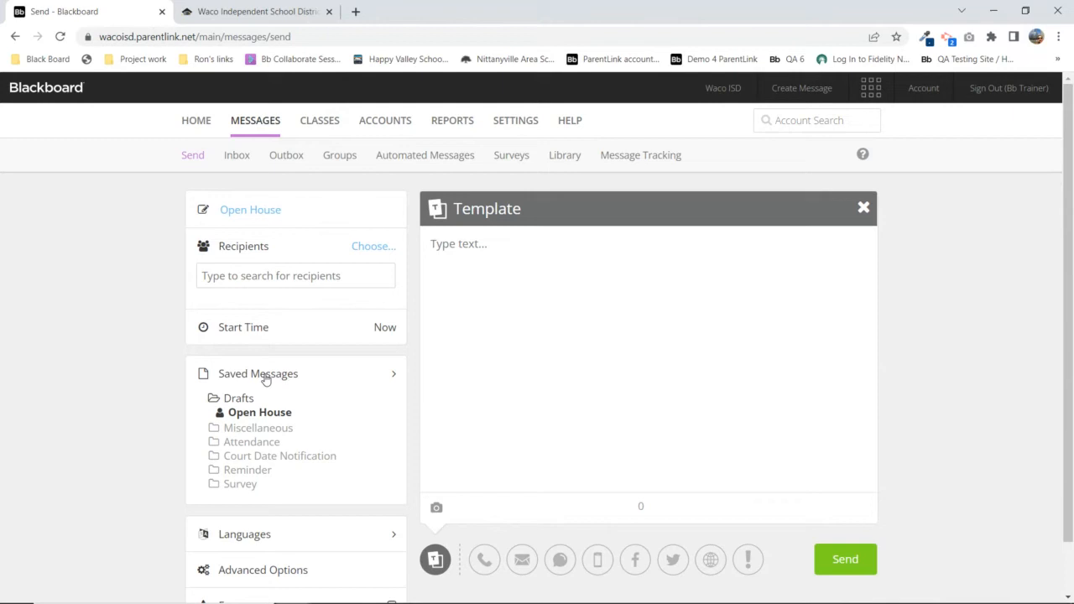
pyautogui.click(264, 381)
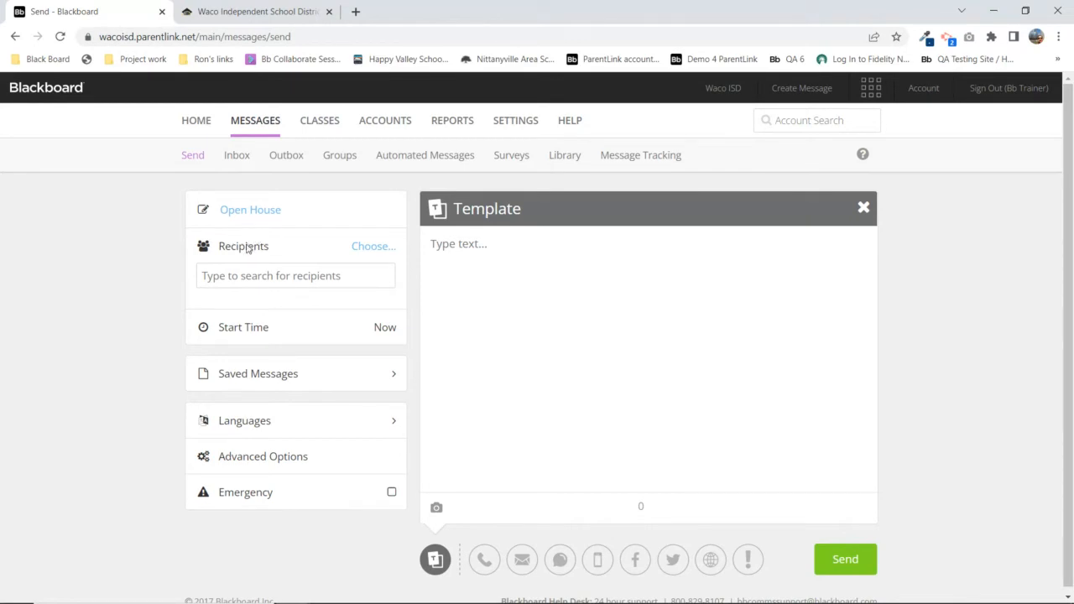
pyautogui.click(205, 275)
pyautogui.write('John')
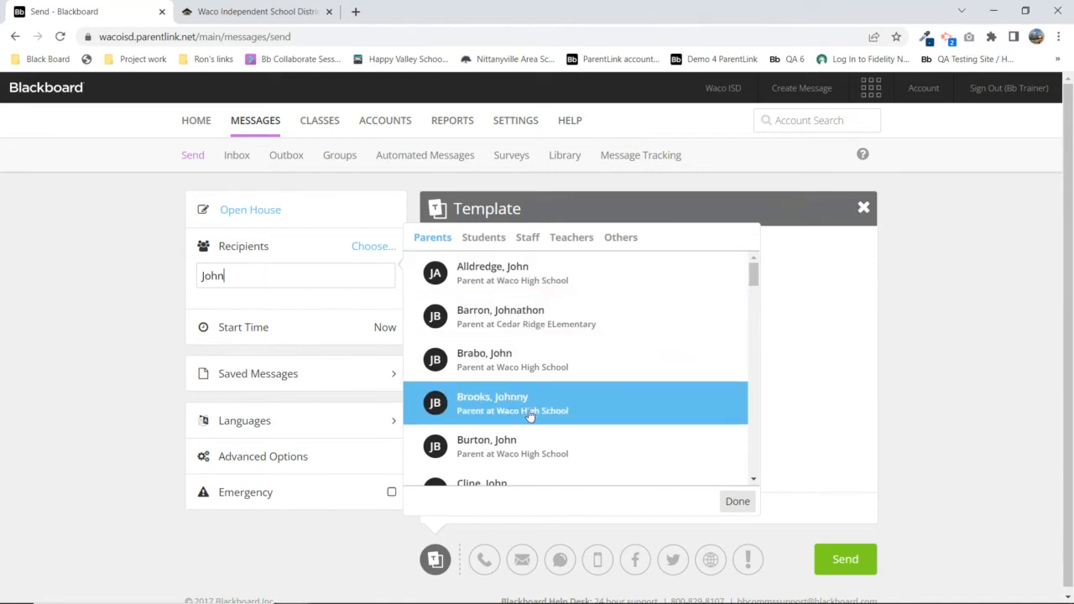
pyautogui.click(497, 241)
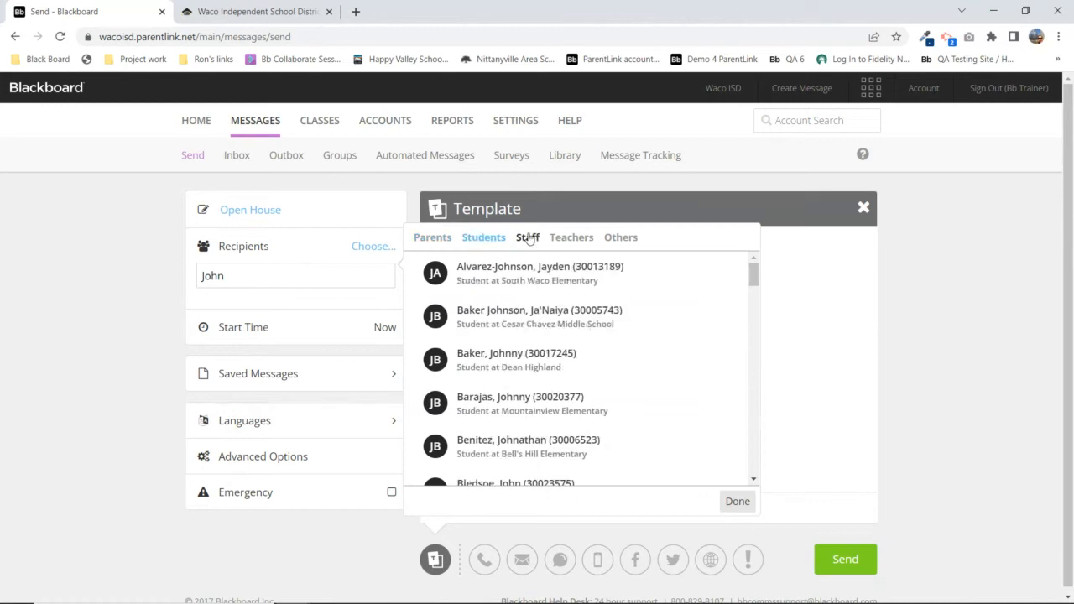
pyautogui.click(529, 240)
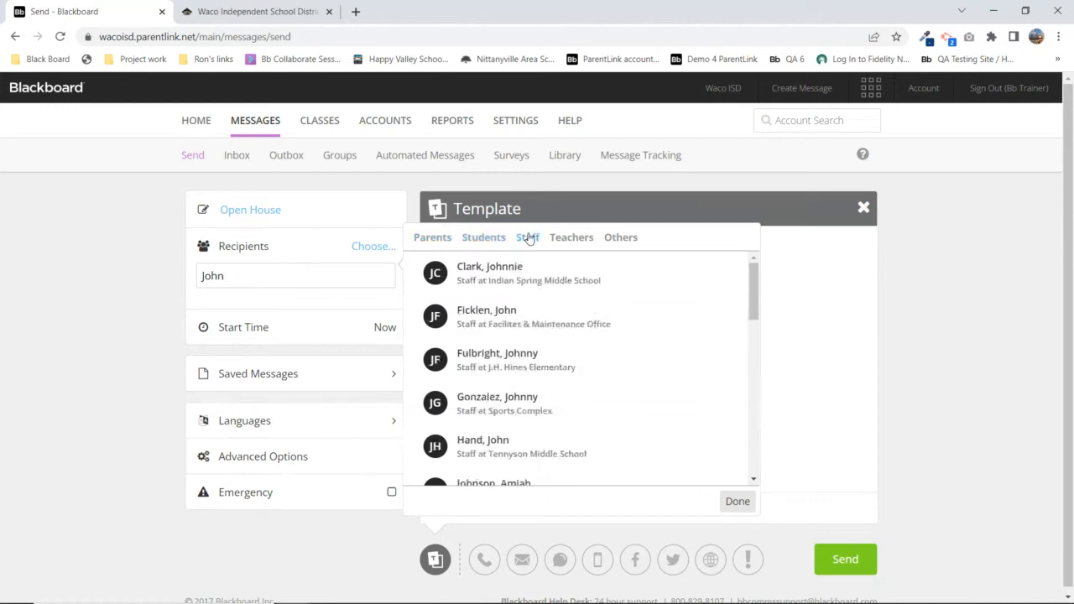
pyautogui.click(587, 241)
pyautogui.click(622, 240)
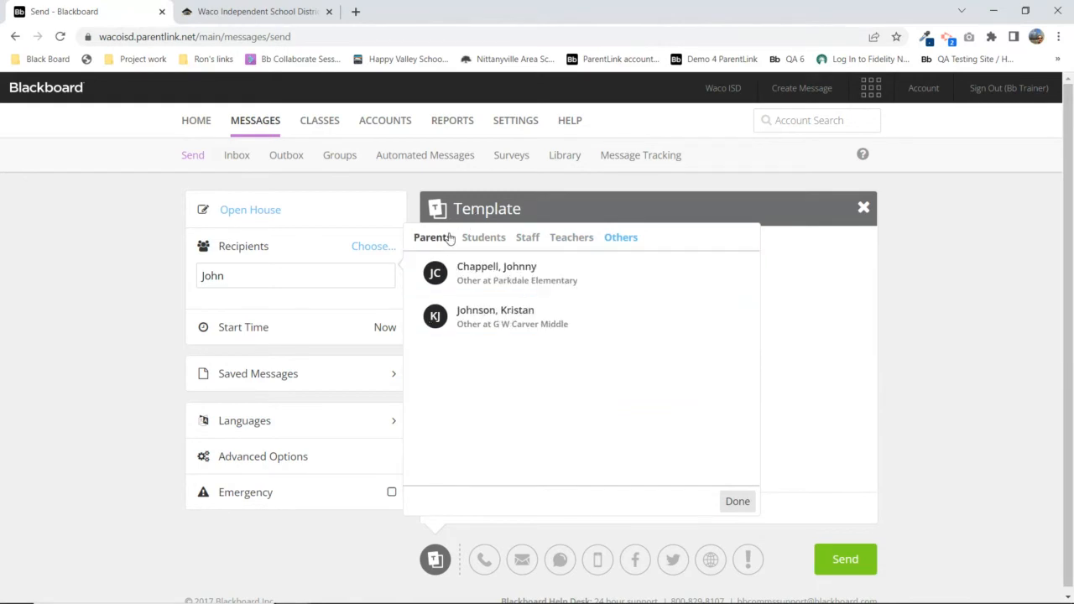
pyautogui.click(483, 277)
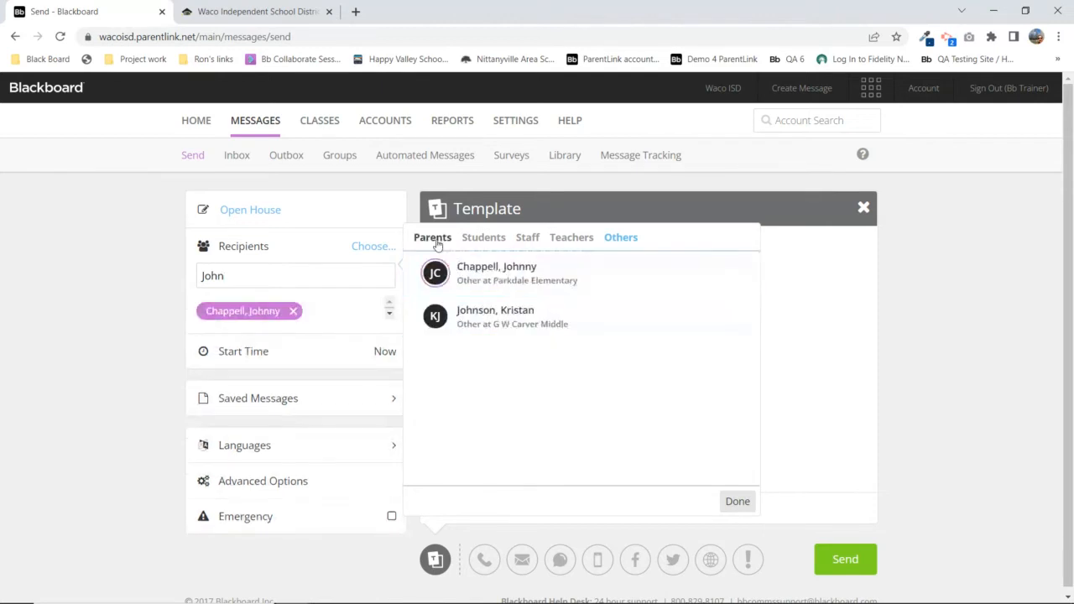
pyautogui.click(435, 239)
pyautogui.click(477, 283)
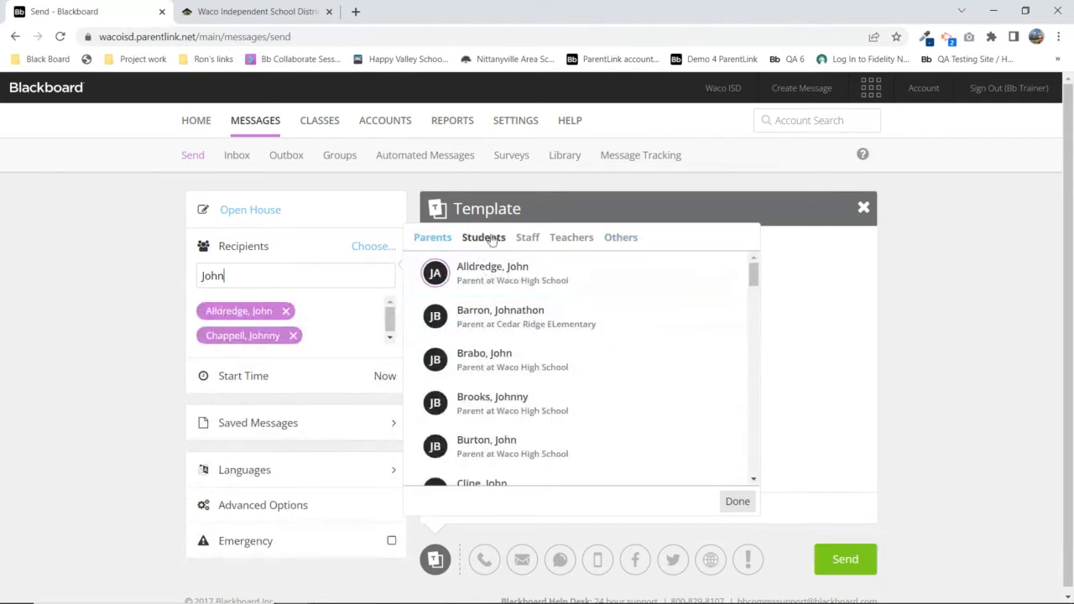
pyautogui.click(490, 239)
pyautogui.click(497, 362)
pyautogui.click(500, 400)
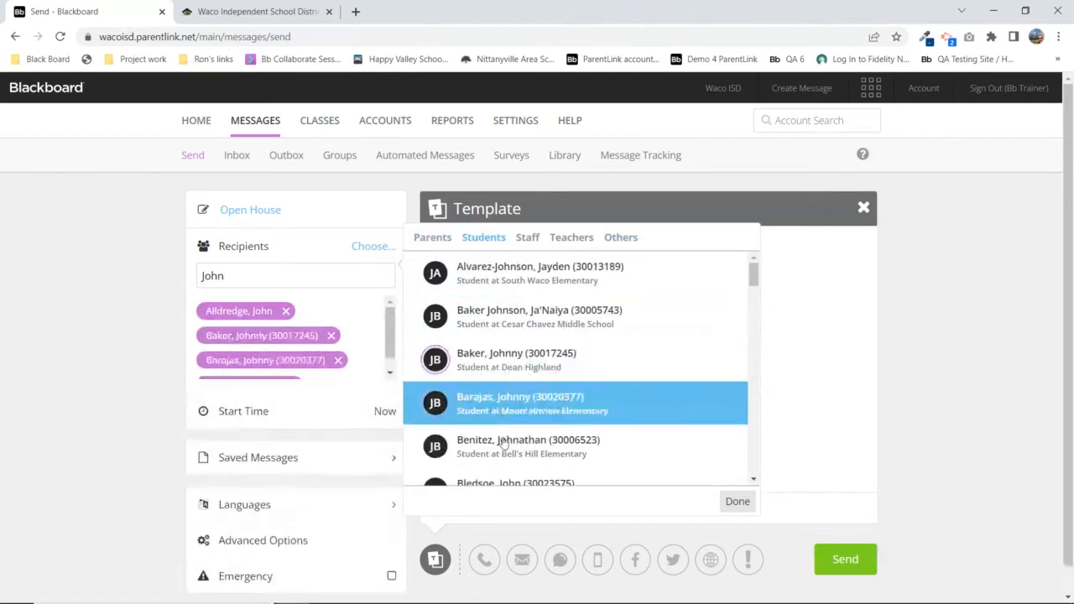
pyautogui.click(503, 443)
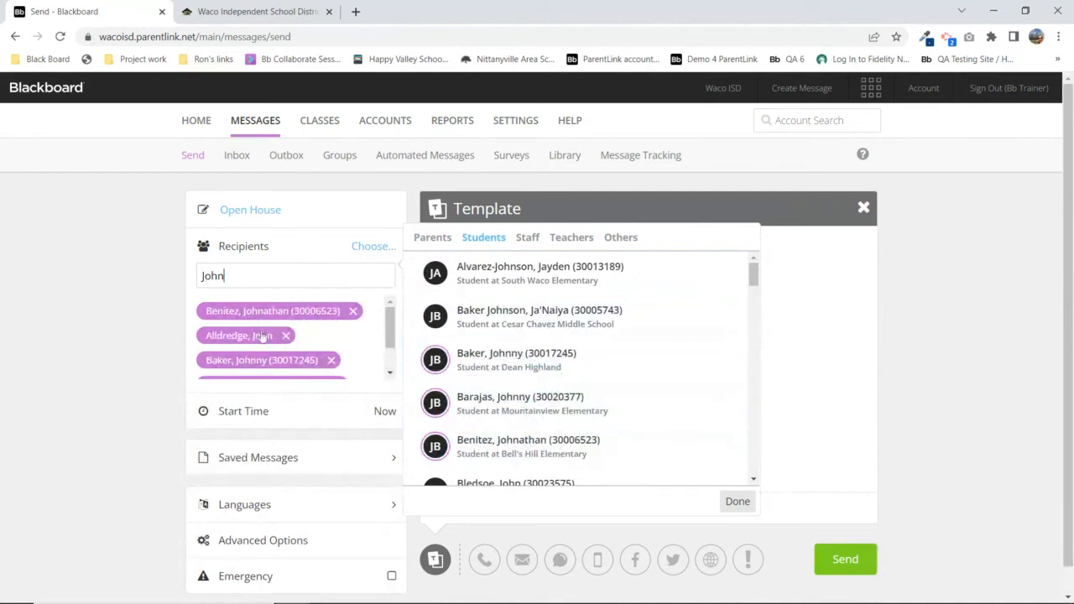
pyautogui.click(743, 507)
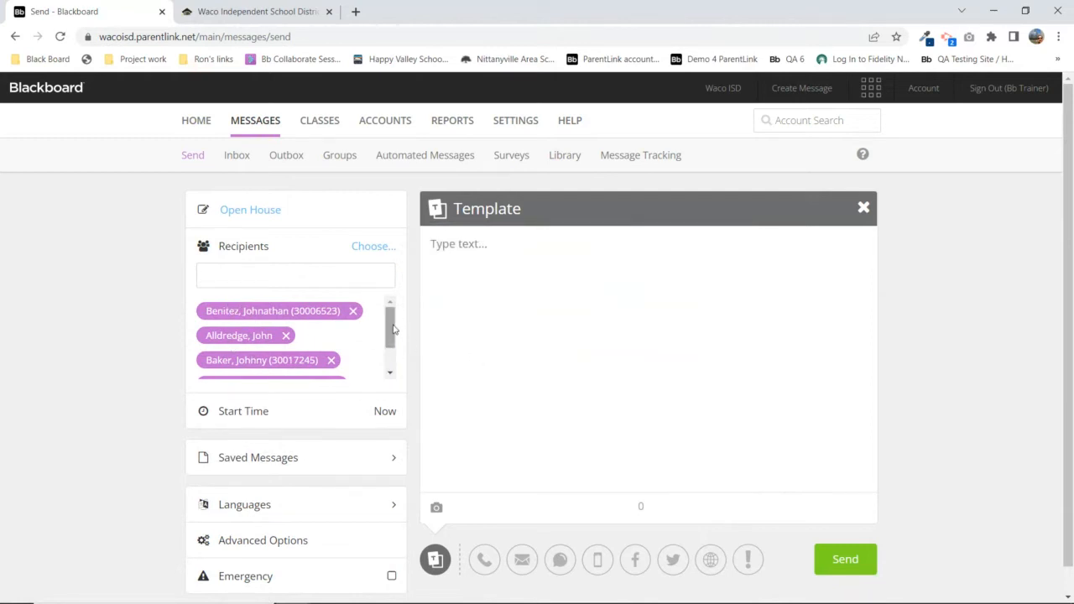
pyautogui.click(353, 311)
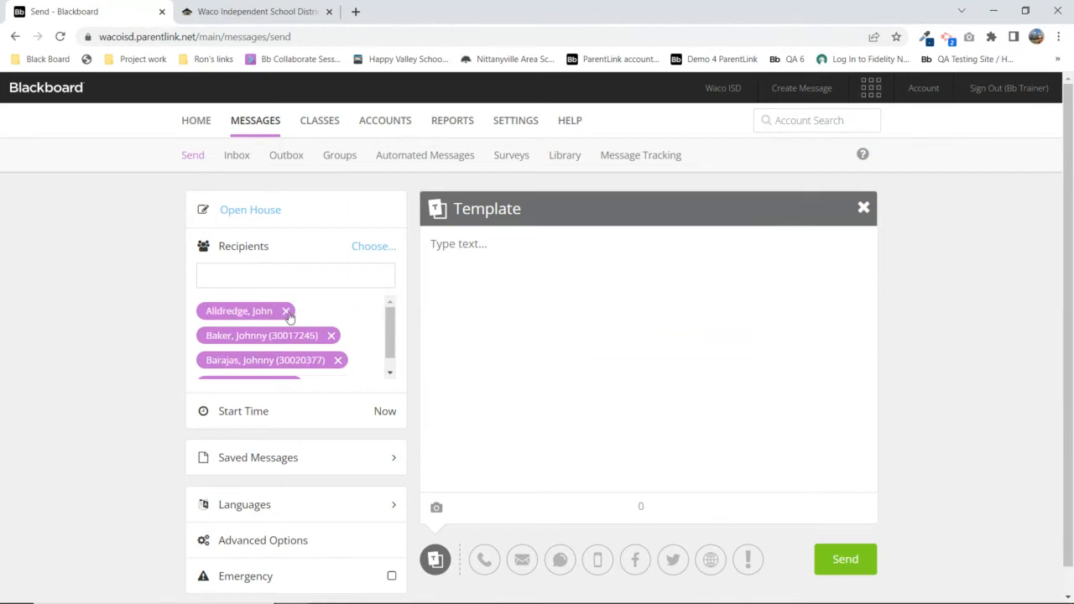
pyautogui.click(286, 311)
pyautogui.click(331, 311)
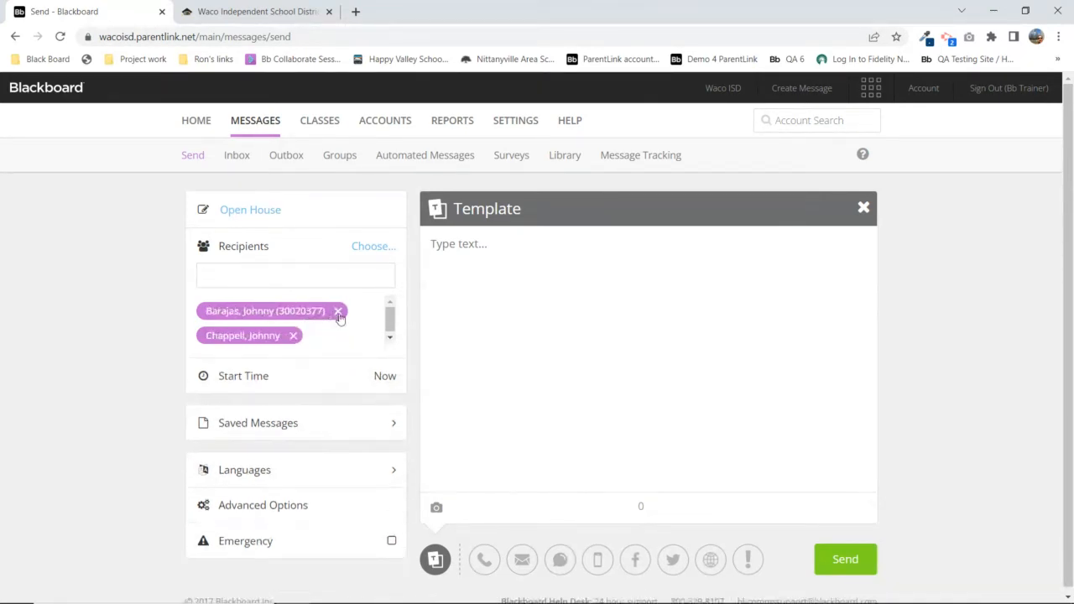
pyautogui.click(339, 312)
pyautogui.click(293, 310)
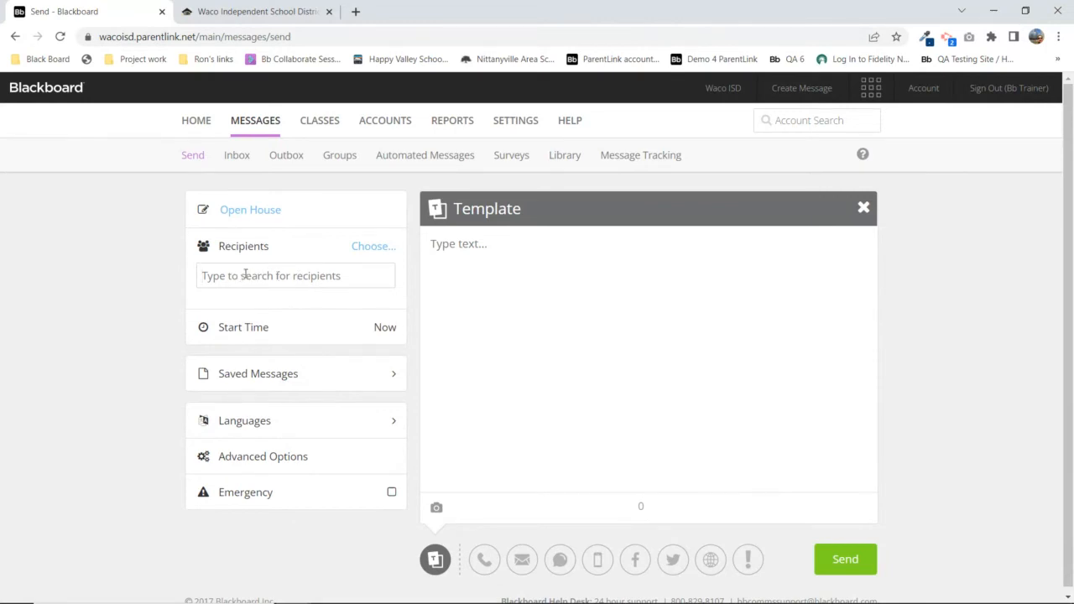
pyautogui.write('pare')
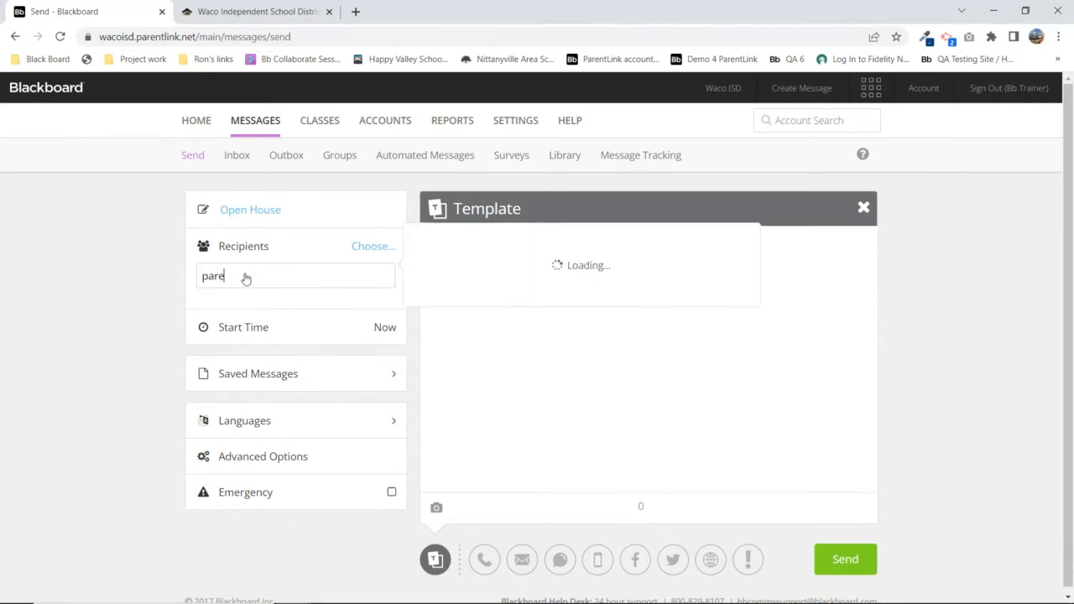
pyautogui.write('nt')
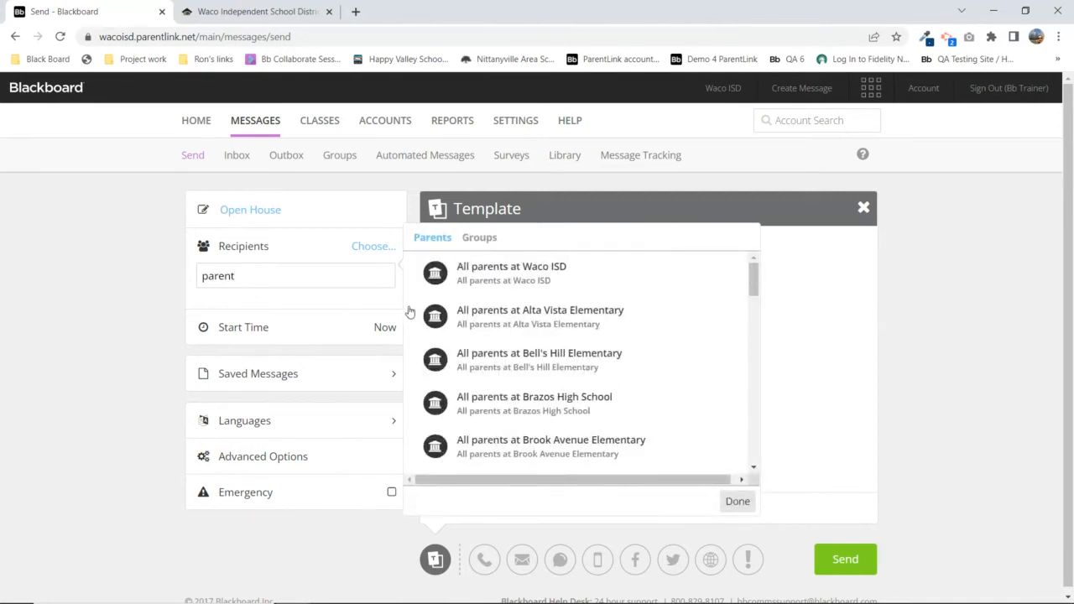
pyautogui.click(476, 275)
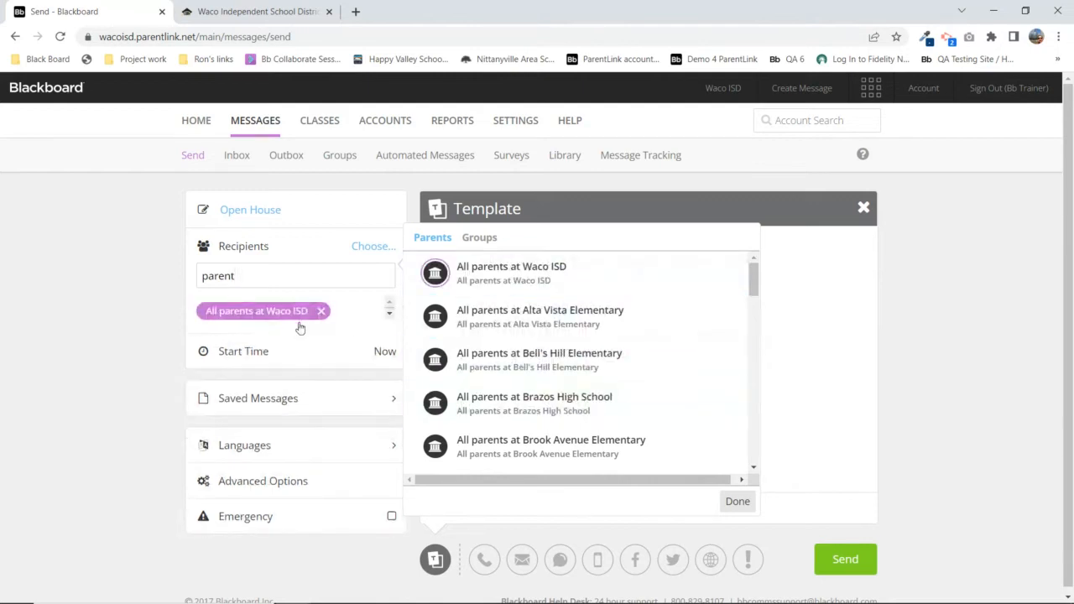
pyautogui.click(738, 502)
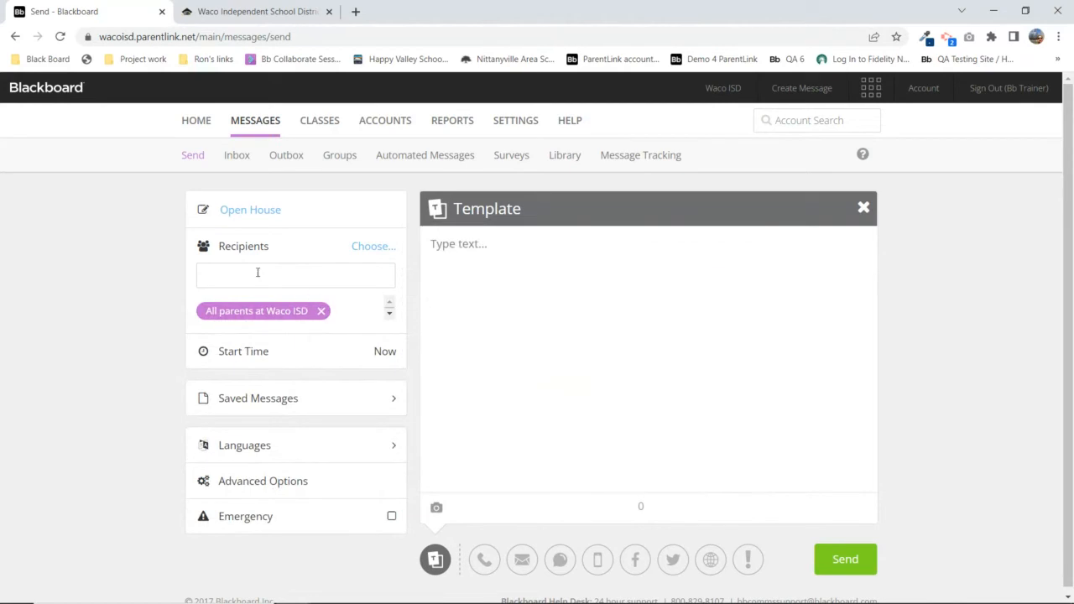
pyautogui.write('parent')
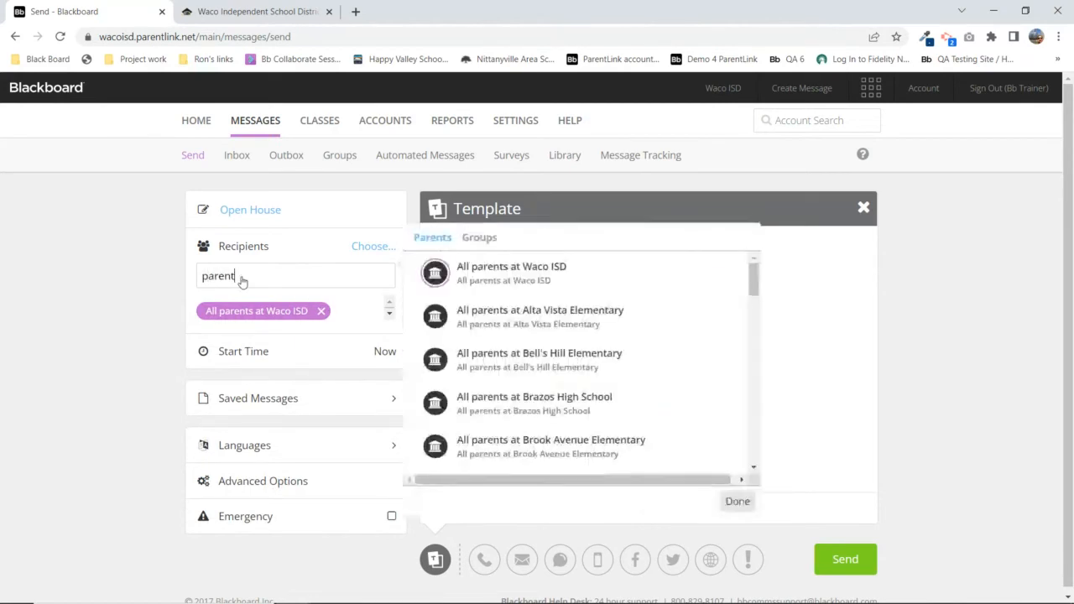
pyautogui.click(541, 325)
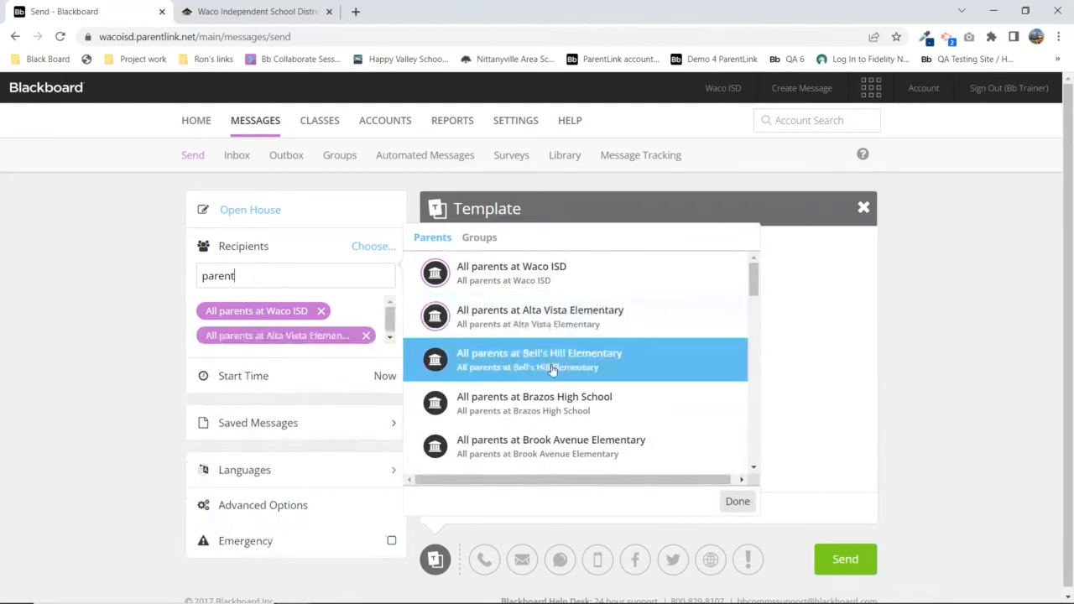
pyautogui.click(564, 369)
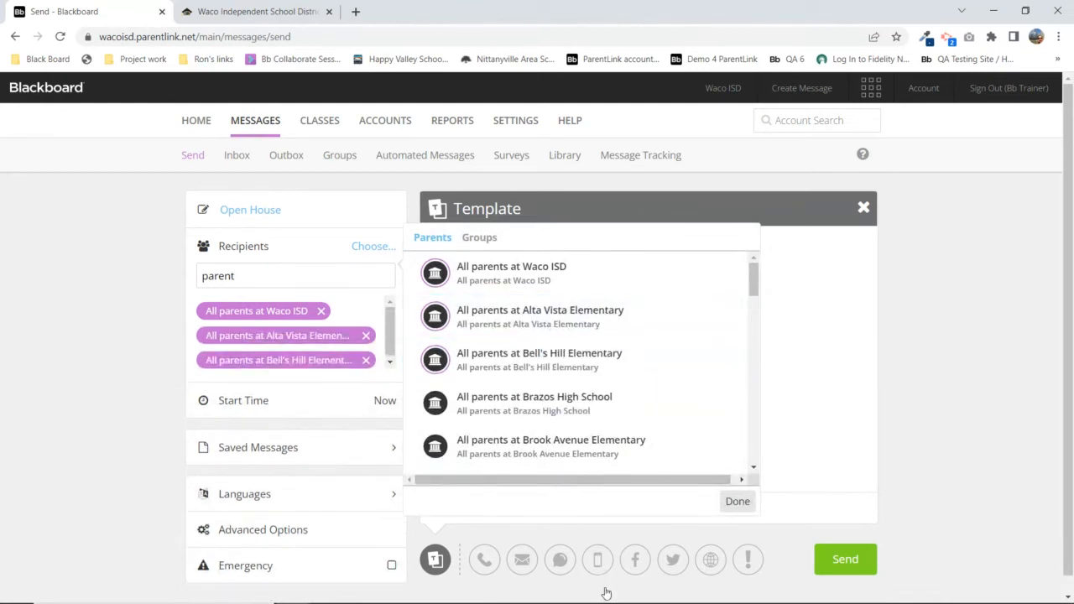
pyautogui.click(322, 311)
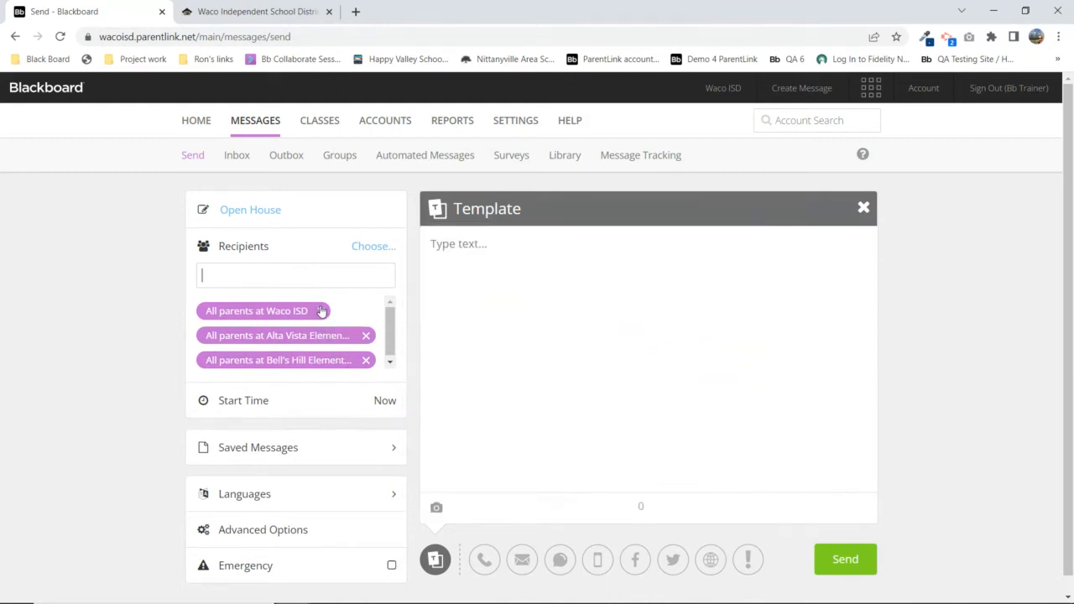
pyautogui.click(322, 311)
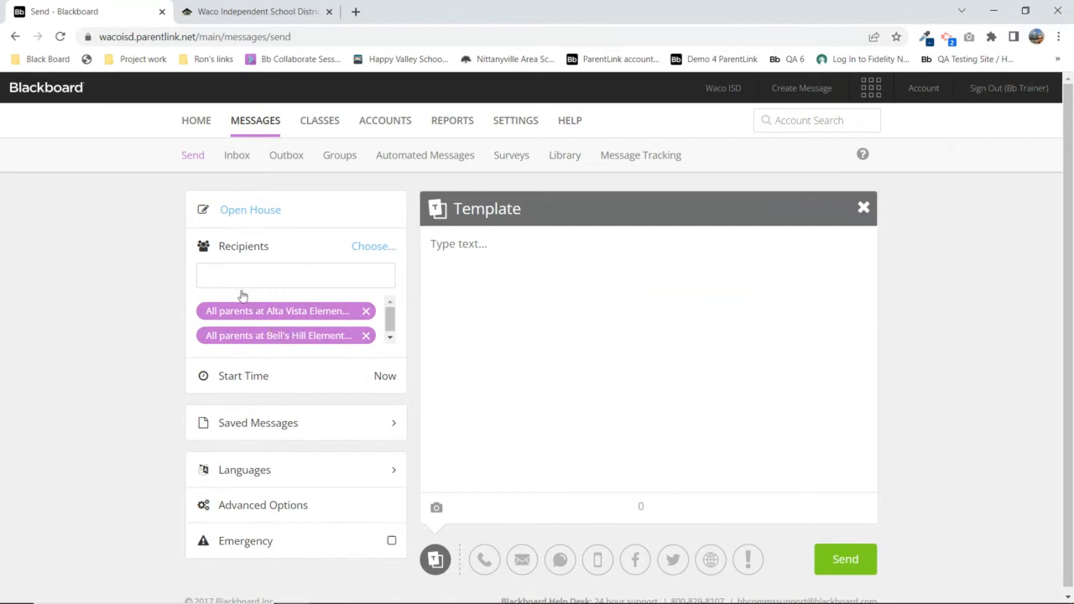
pyautogui.click(366, 312)
pyautogui.click(367, 312)
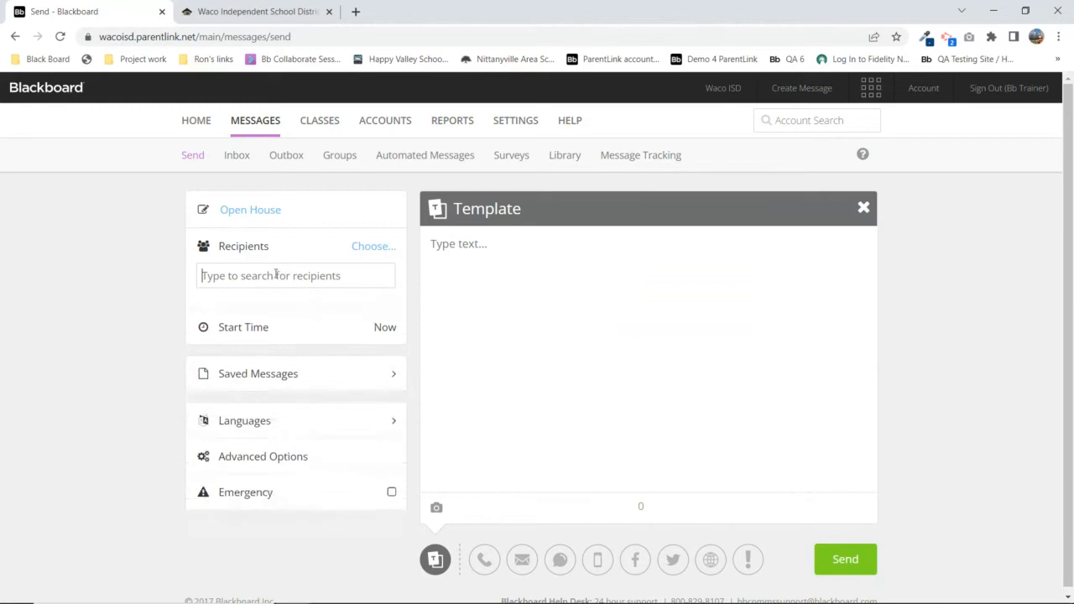
# Clear the unmatched 'trainer' recipient search and open the Select Recipients picker via 'Choose...'
pyautogui.click(259, 282)
pyautogui.write('trainer')
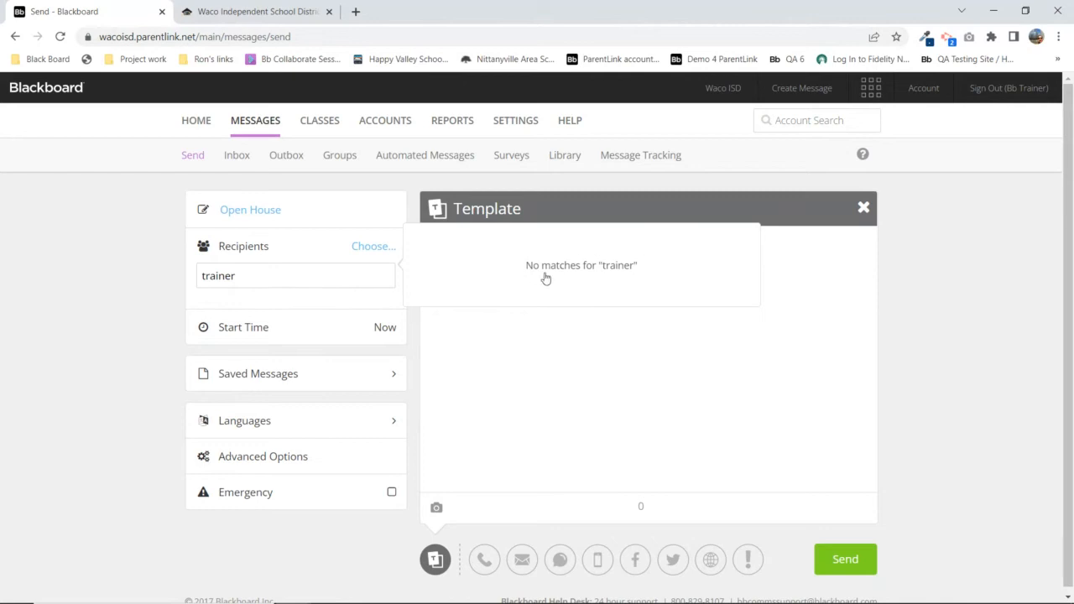
pyautogui.click(222, 286)
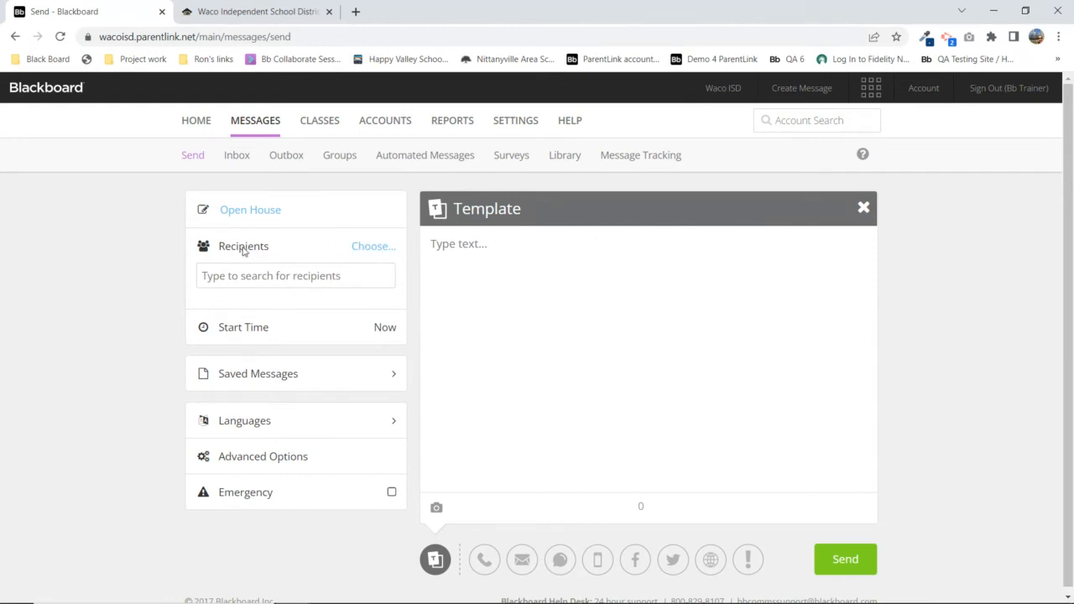
pyautogui.click(375, 248)
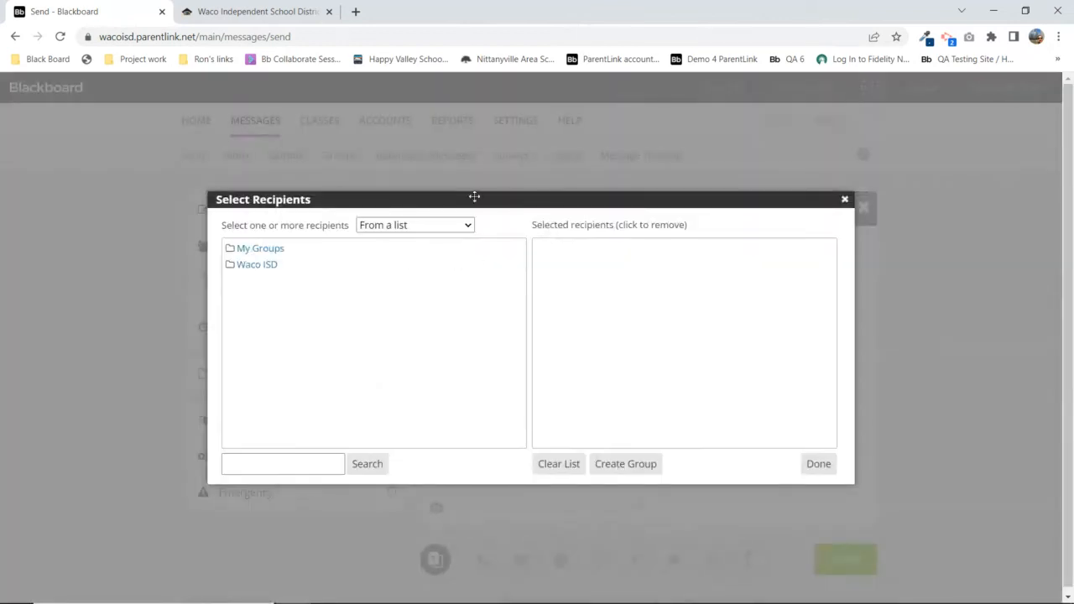
# Expand Waco ISD > District Administrator and add three administrators as recipients
pyautogui.click(252, 267)
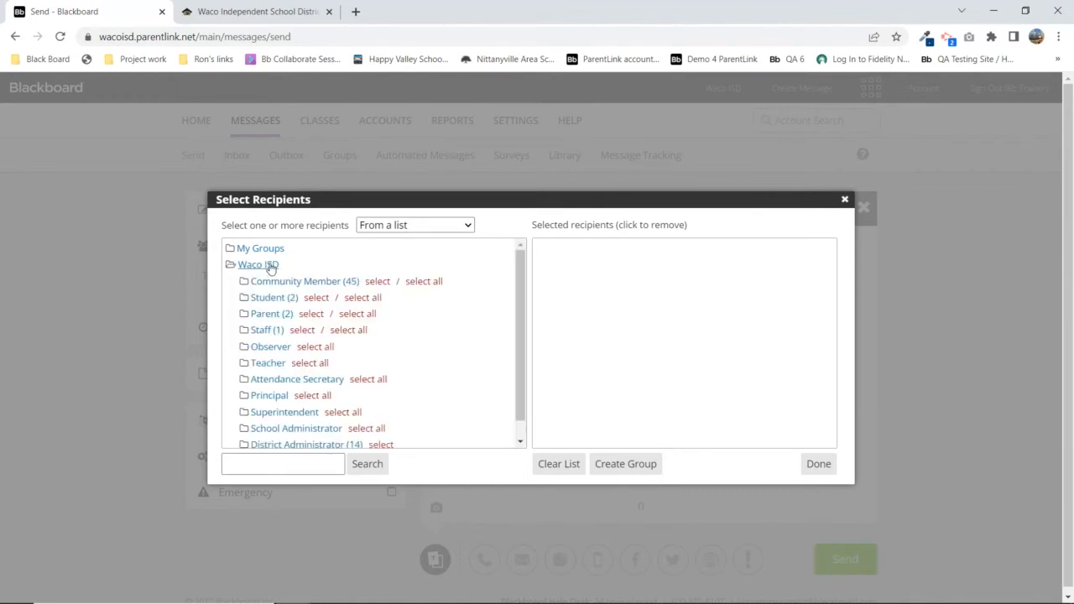
pyautogui.scroll(-1, 285, 370)
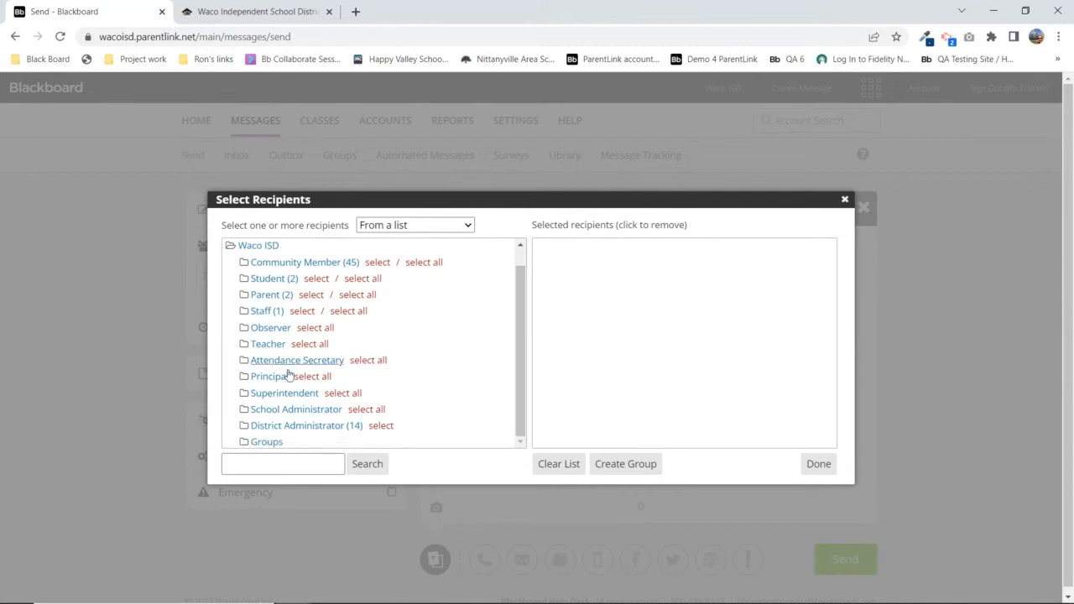
pyautogui.click(293, 427)
pyautogui.scroll(-5, 458, 343)
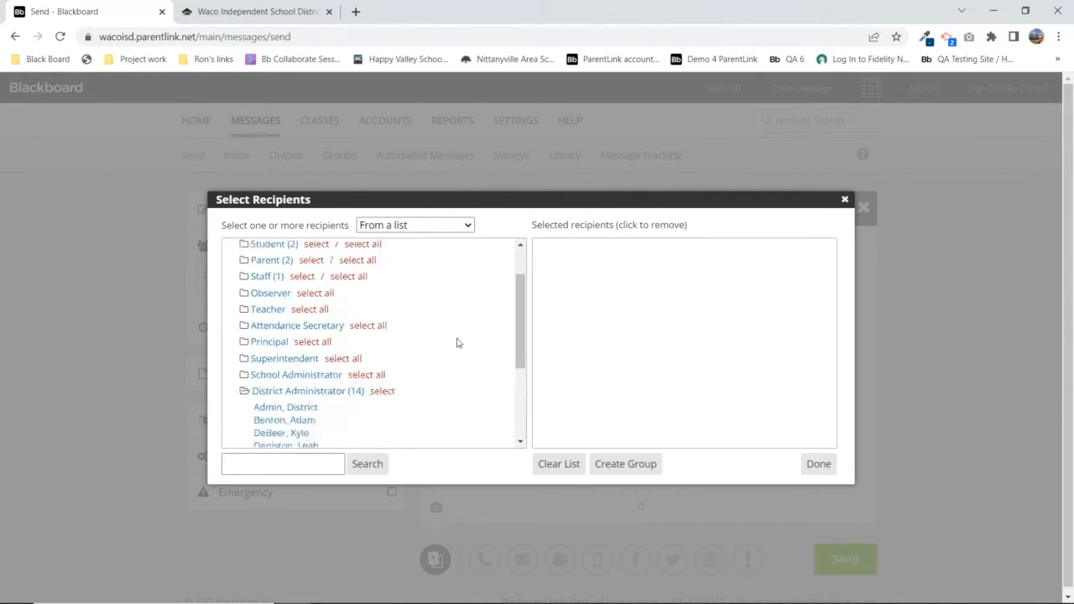
pyautogui.scroll(-1, 524, 389)
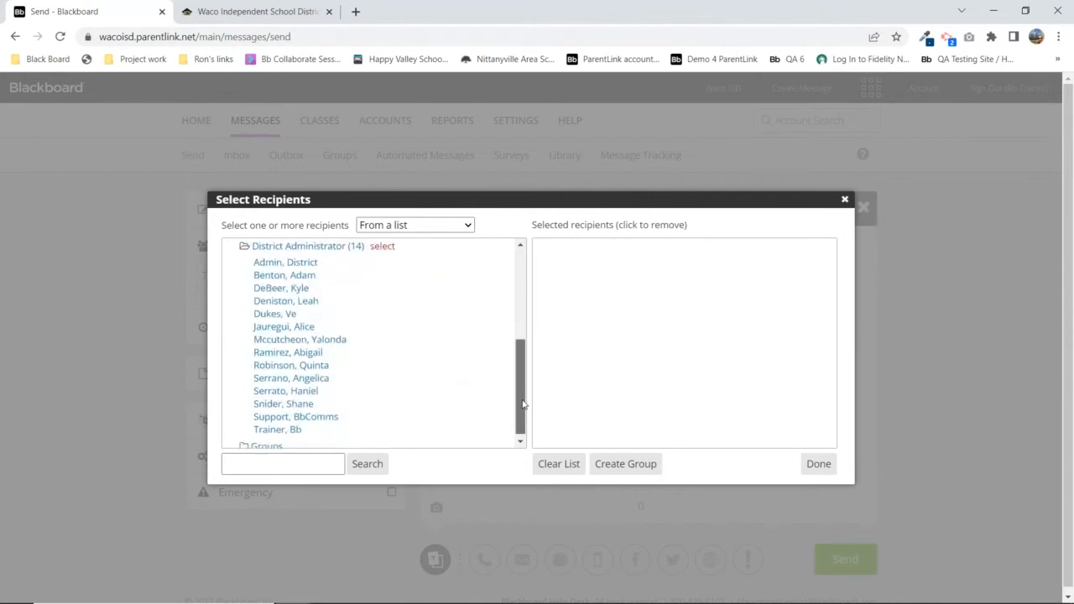
pyautogui.click(280, 426)
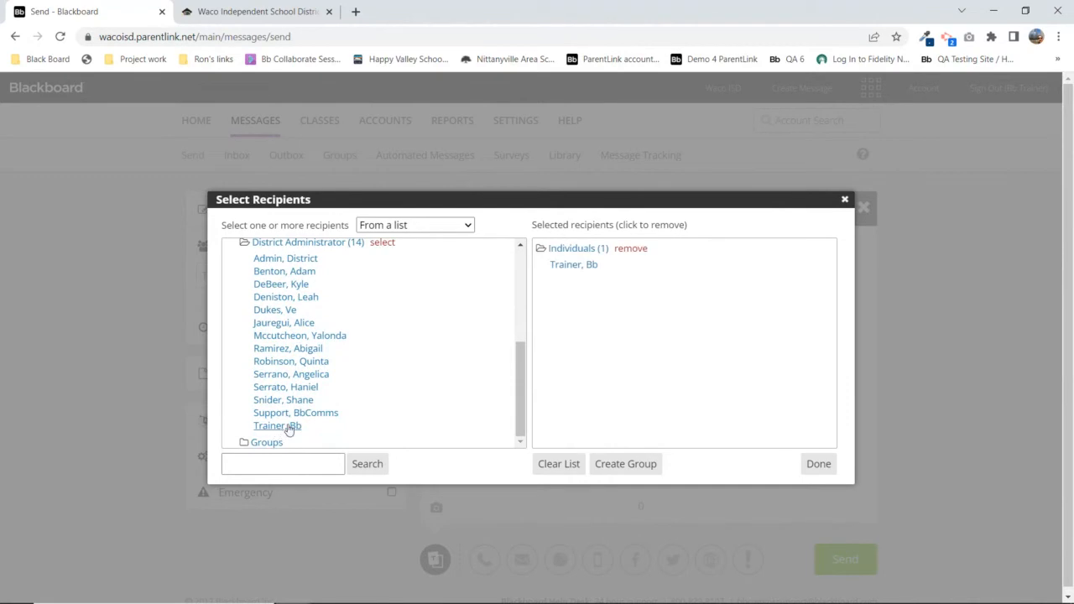
pyautogui.click(299, 365)
pyautogui.click(288, 300)
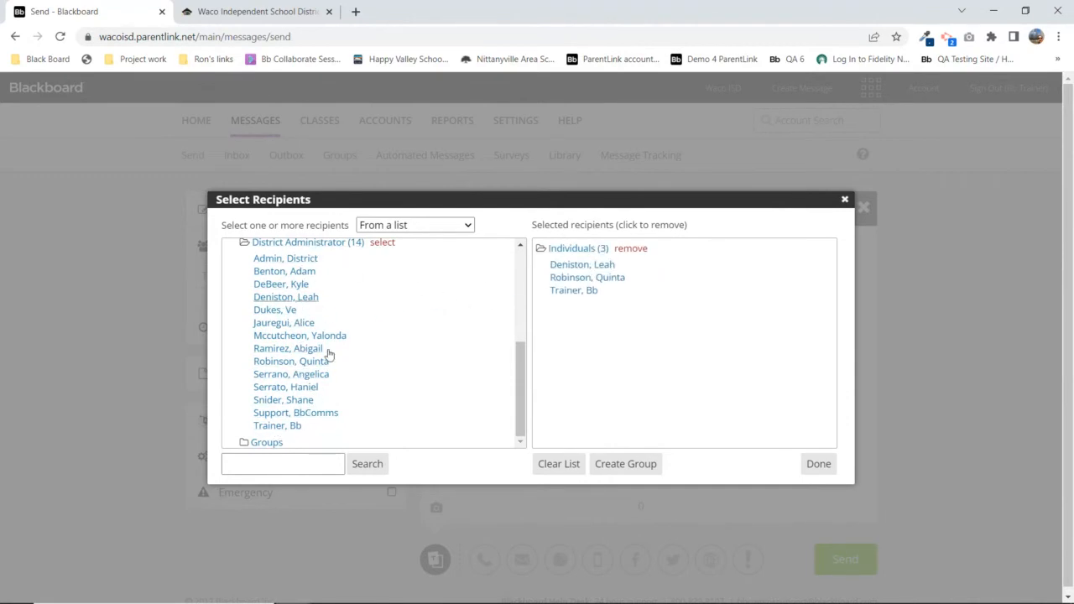
# Remove two of the added administrators, leaving one individual recipient selected
pyautogui.click(606, 266)
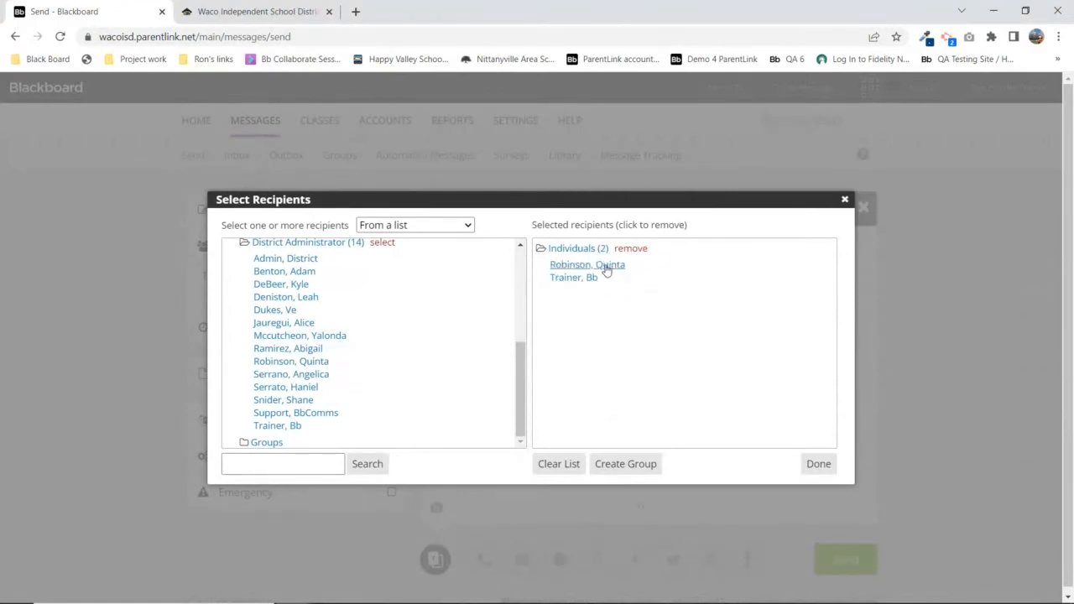
pyautogui.click(606, 266)
pyautogui.scroll(3, 520, 248)
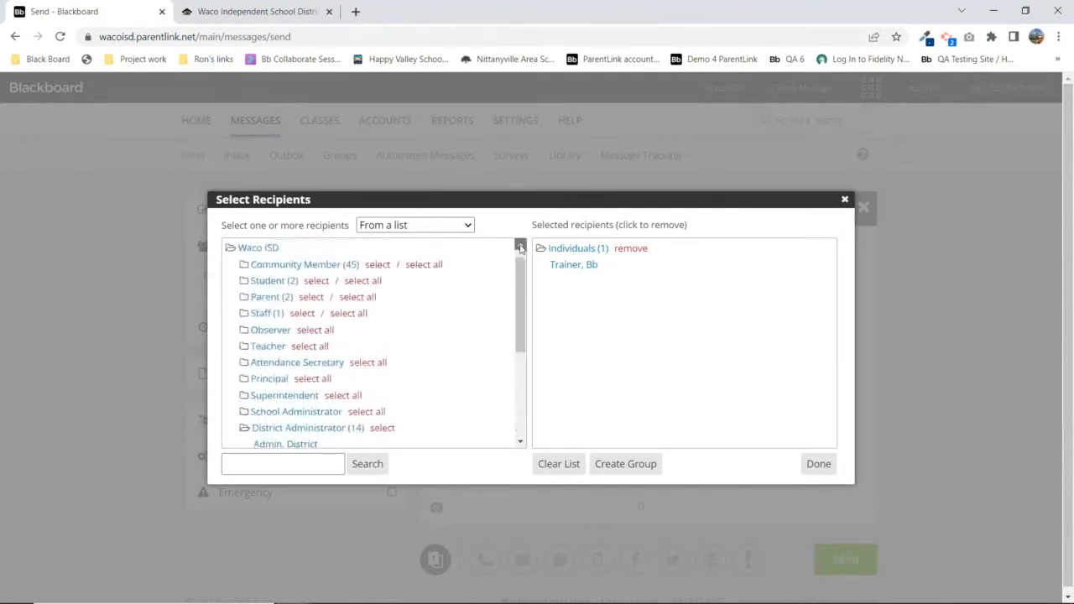
pyautogui.click(520, 247)
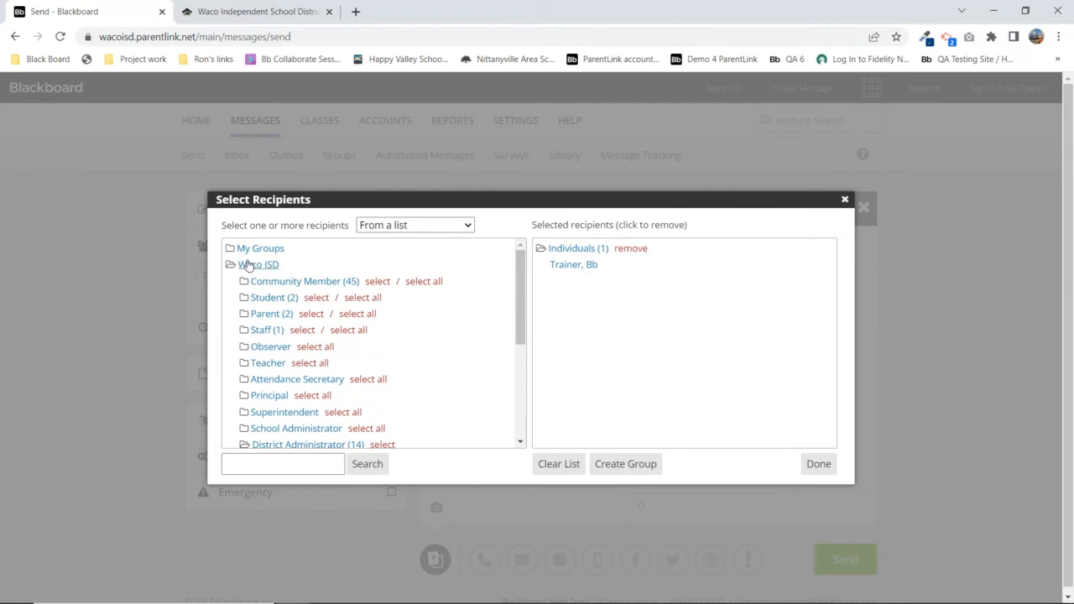
# Expand 'Student (2)' in the recipient tree to show its test students and school subfolders
pyautogui.click(275, 299)
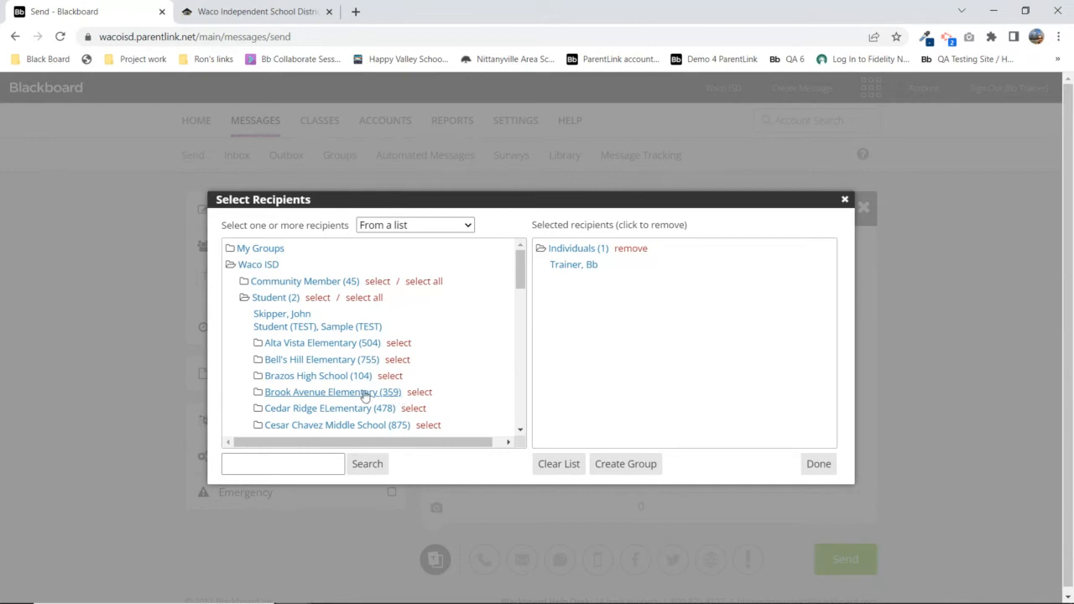
# Add the Brook Avenue Elementary, Crestview Elementary School and Dean Highland student groups, then collapse Student
pyautogui.click(419, 392)
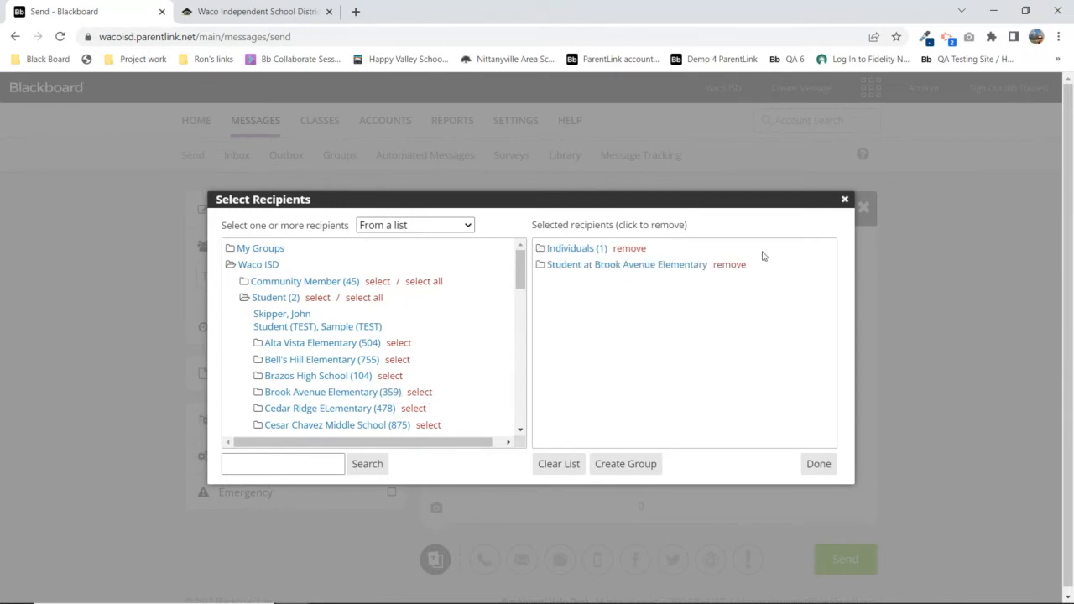
pyautogui.click(684, 266)
pyautogui.moveTo(550, 282); pyautogui.dragTo(612, 283)
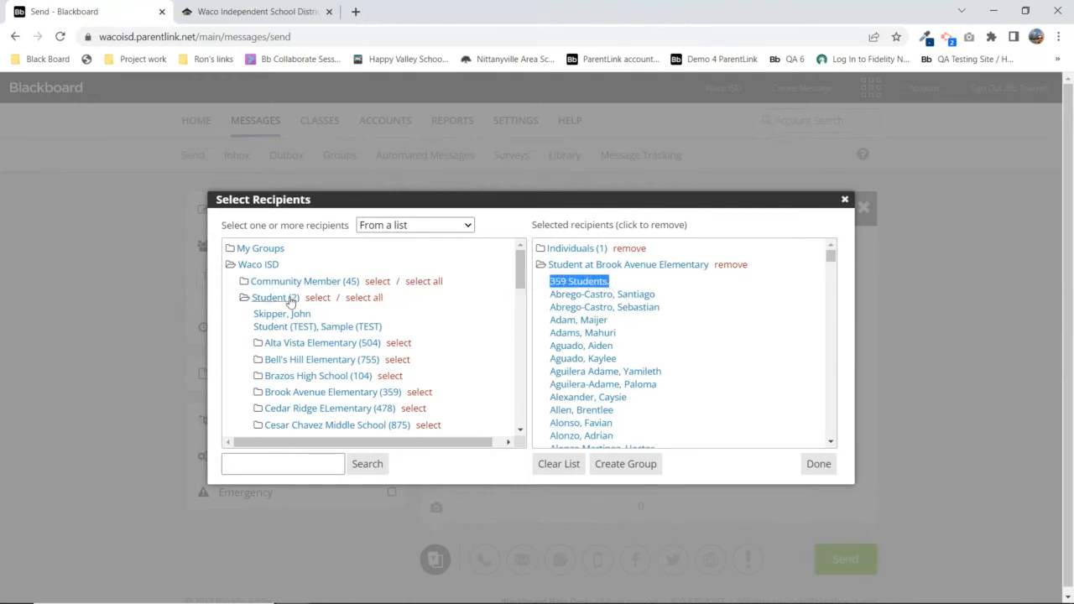
pyautogui.scroll(-2, 428, 319)
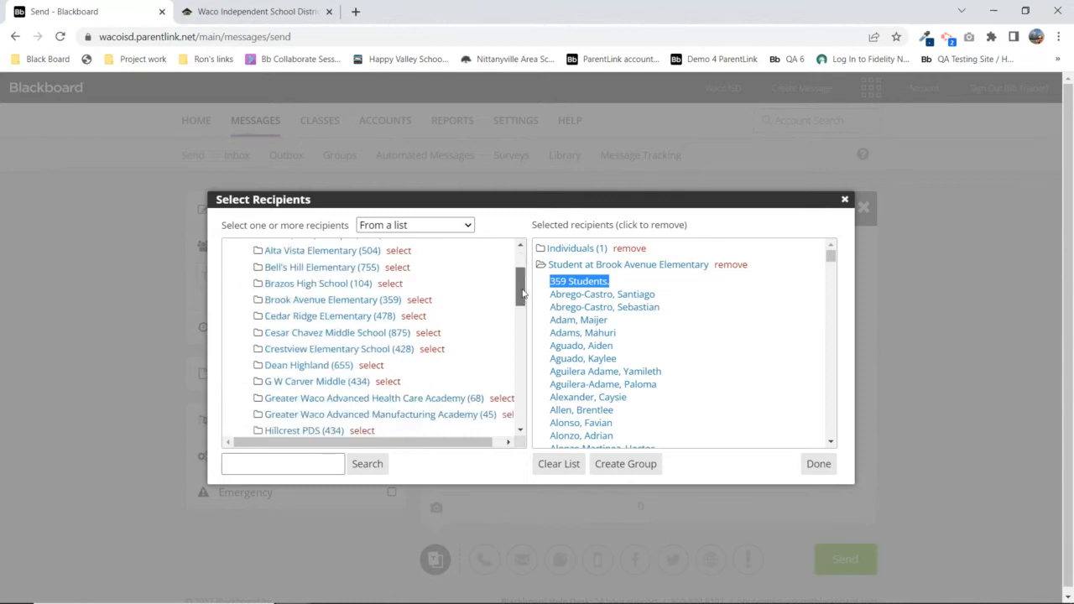
pyautogui.click(432, 278)
pyautogui.click(371, 293)
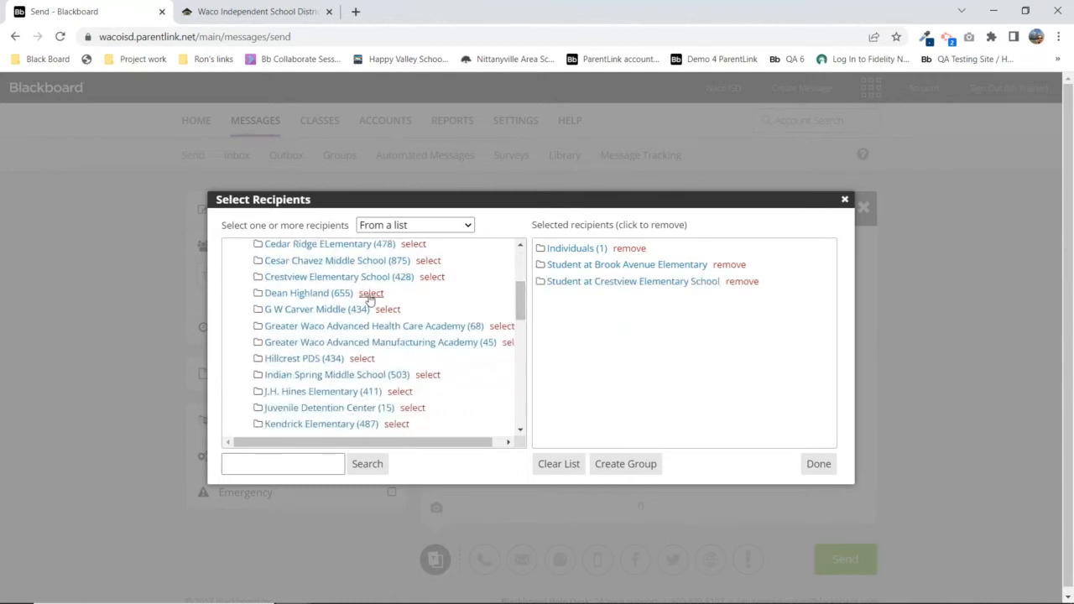
pyautogui.scroll(2, 524, 259)
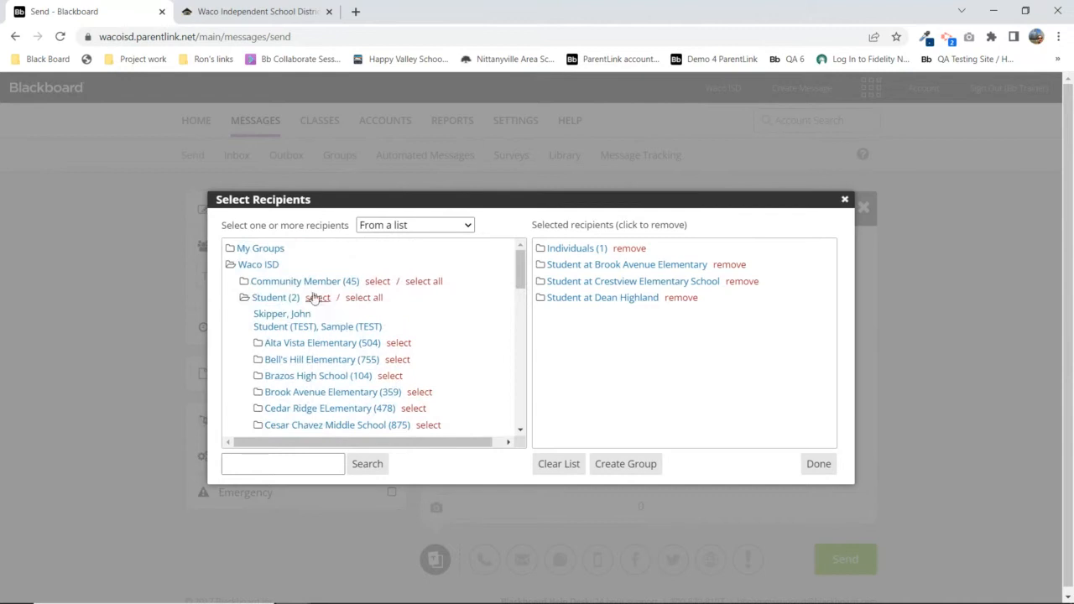
pyautogui.click(264, 299)
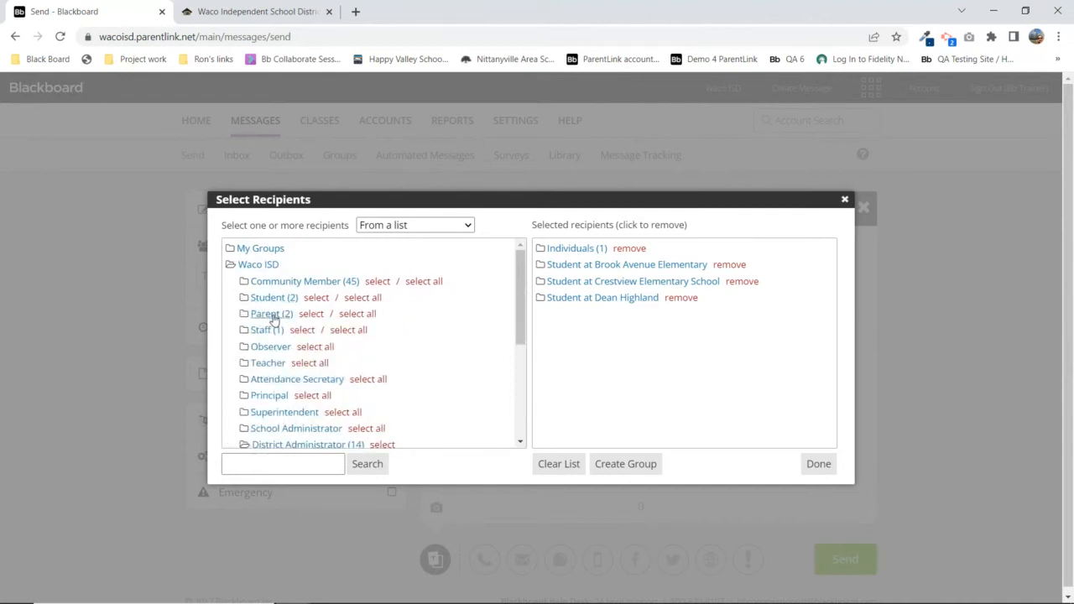
# Add all parents in Waco ISD as recipients and expand that entry
pyautogui.click(274, 317)
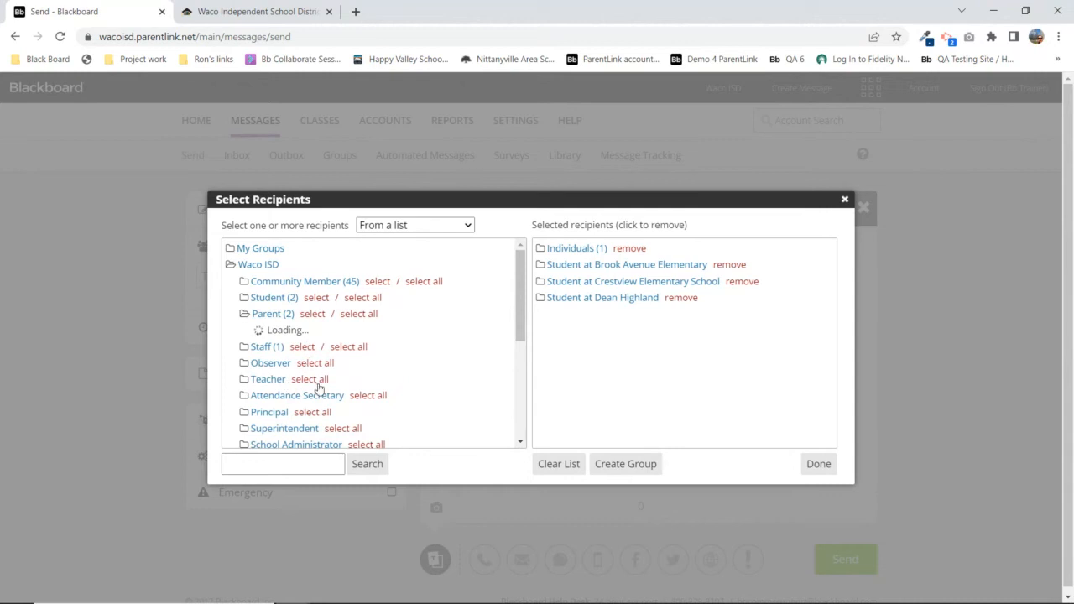
pyautogui.click(274, 314)
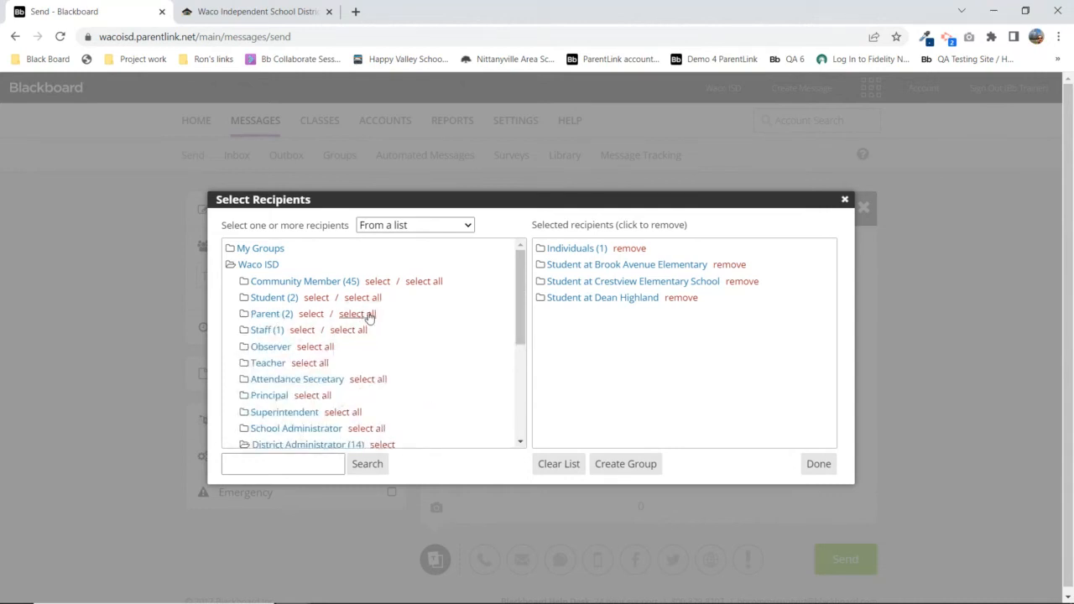
pyautogui.click(358, 314)
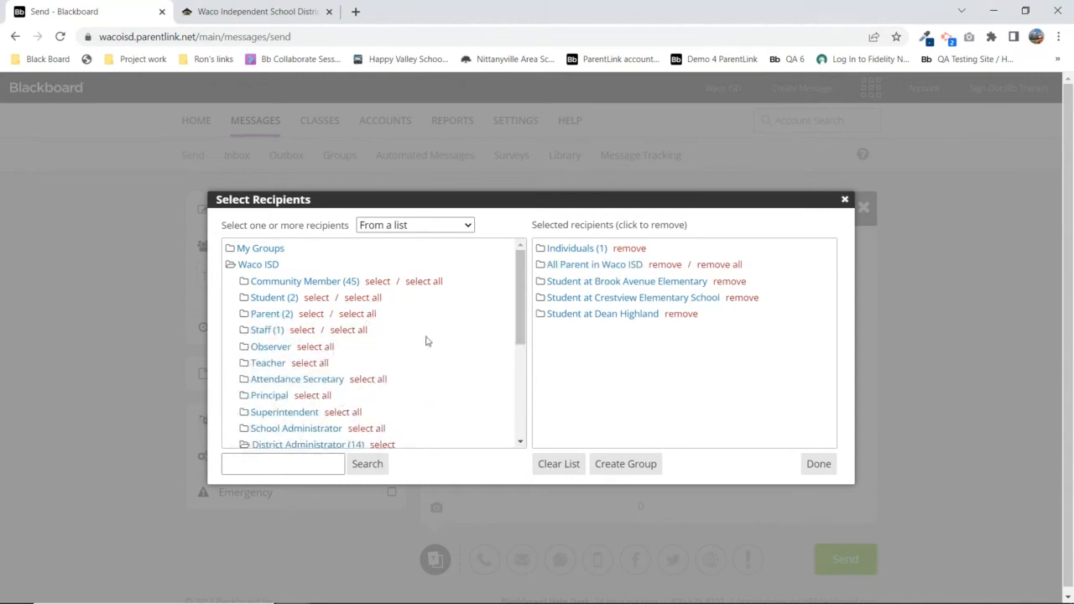
pyautogui.click(631, 267)
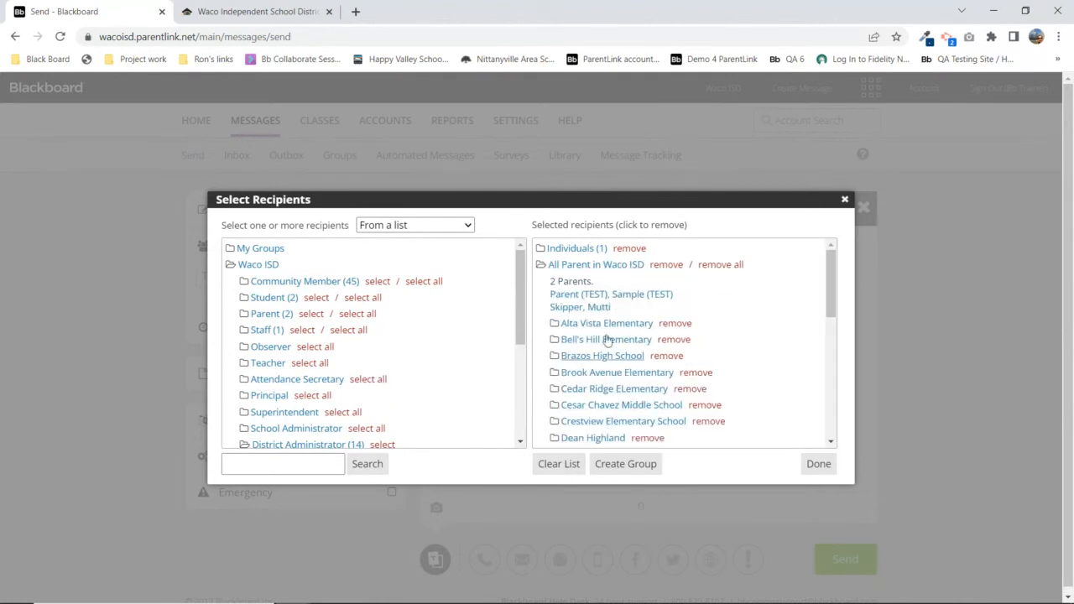
pyautogui.scroll(-3, 726, 369)
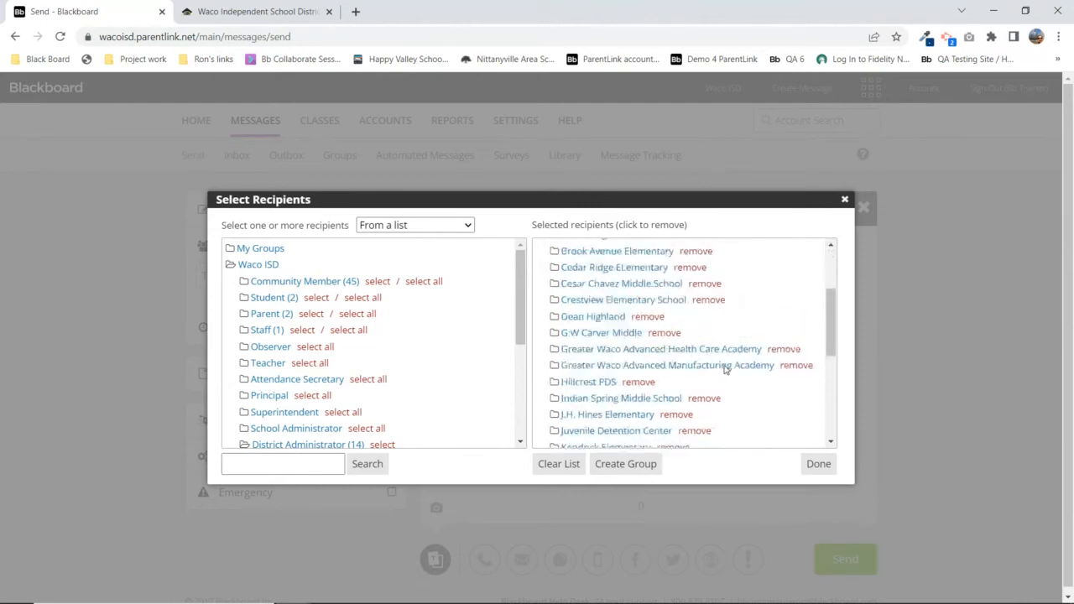
pyautogui.scroll(3, 726, 370)
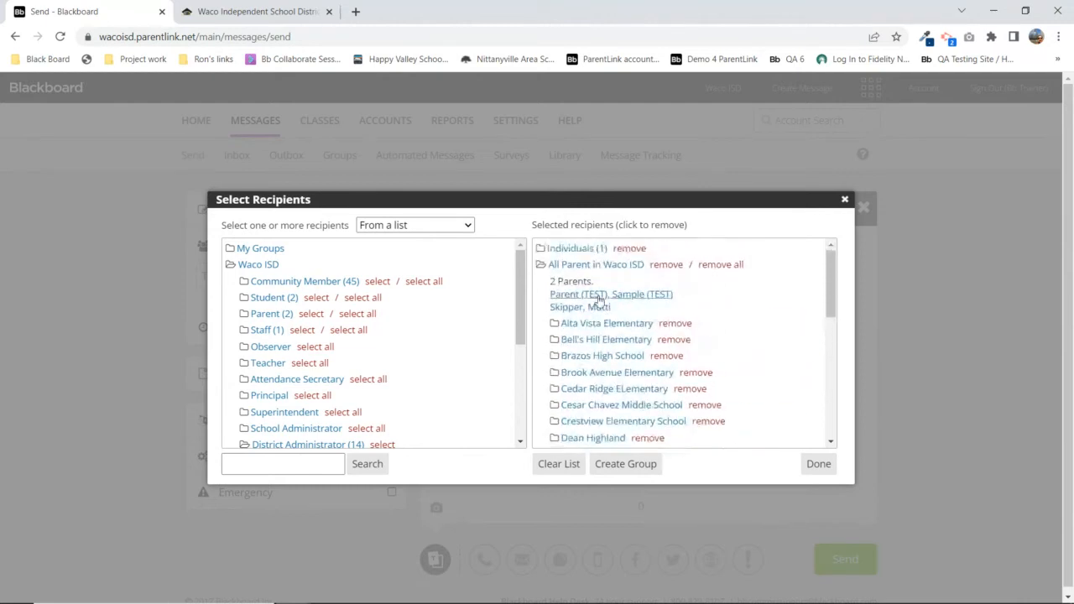
# Remove the Alta Vista Elementary, Parent at Waco ISD and University High School parent entries
pyautogui.click(676, 323)
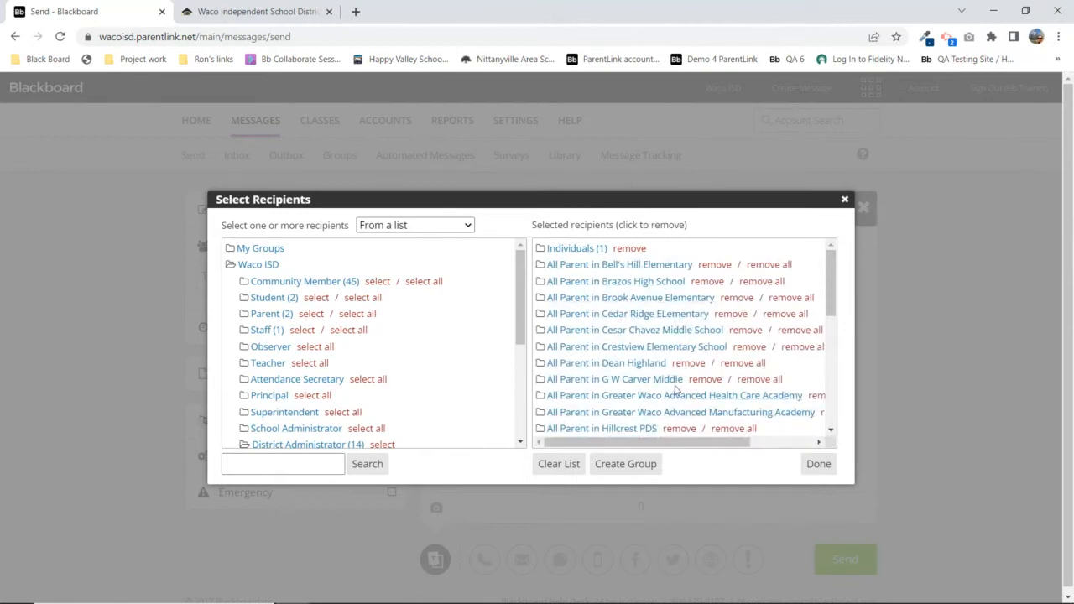
pyautogui.scroll(-5, 676, 390)
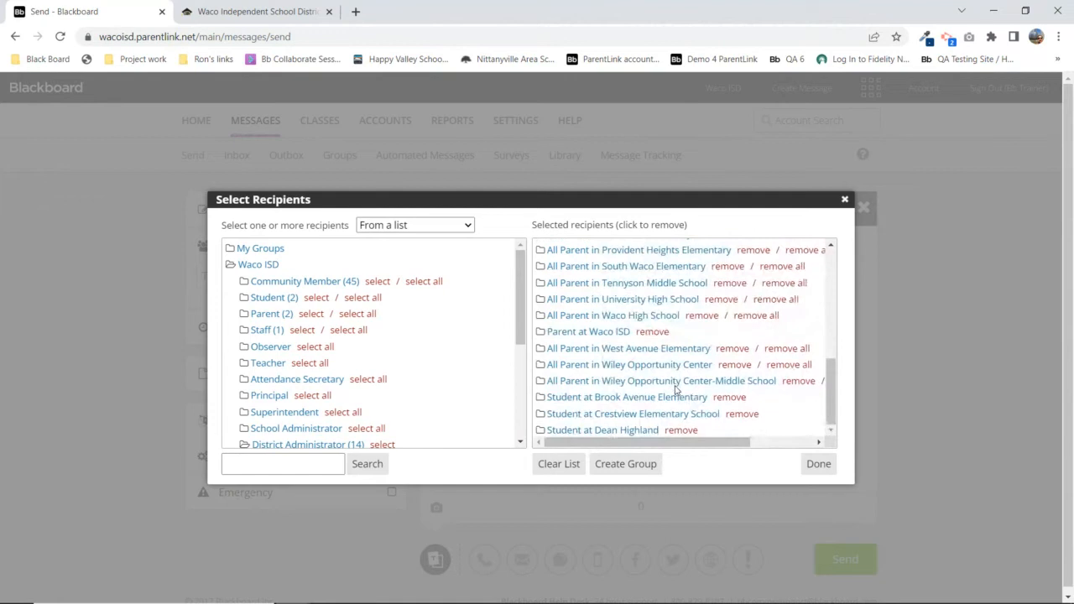
pyautogui.click(653, 332)
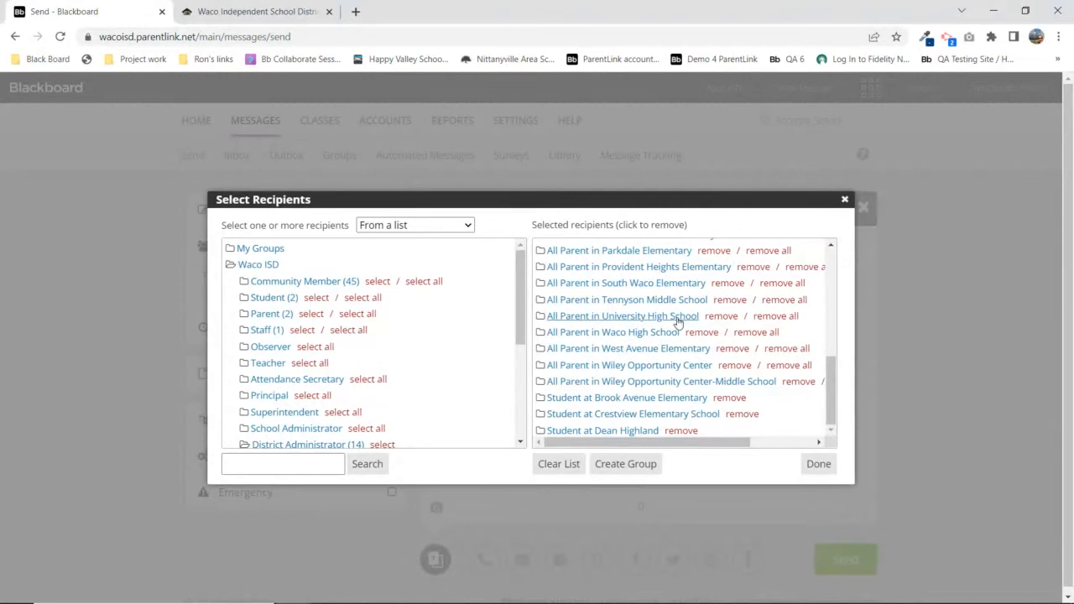
pyautogui.click(676, 318)
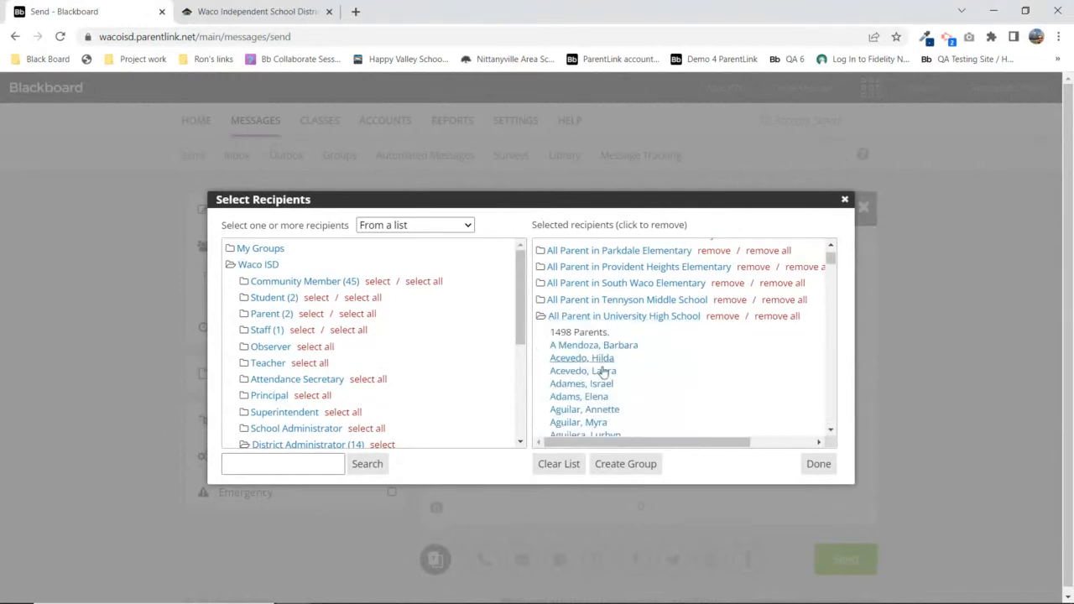
pyautogui.click(606, 361)
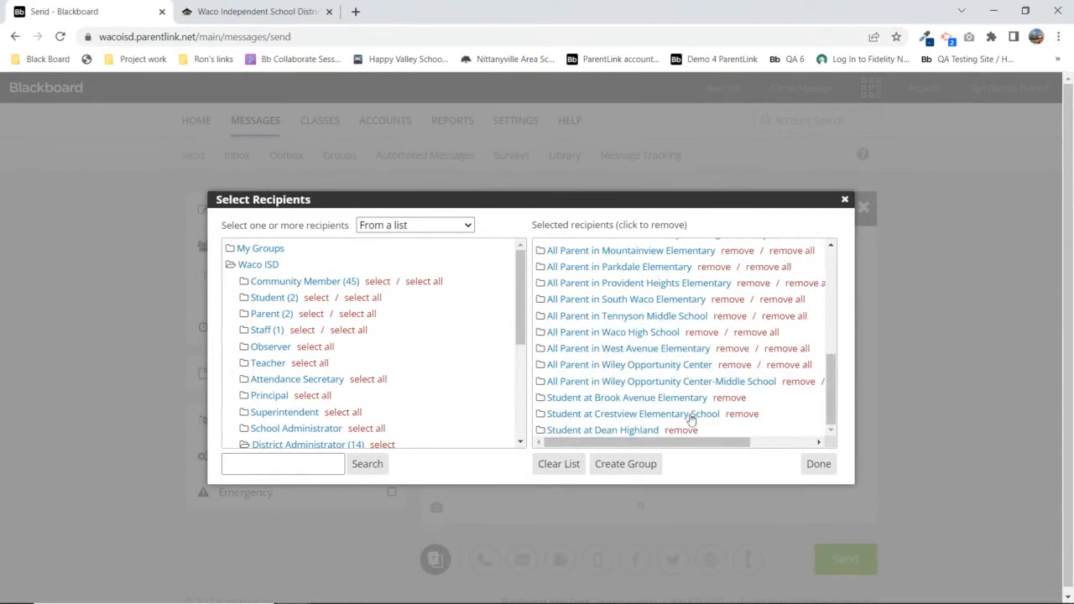
pyautogui.scroll(5, 633, 318)
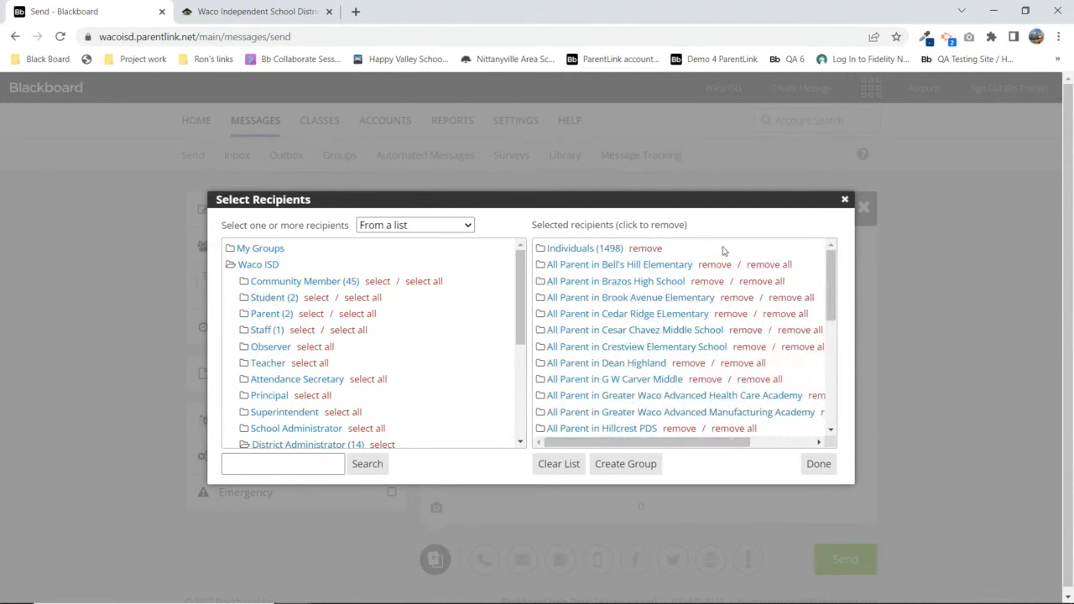
# Remove the individuals, Bell's Hill and Brazos High parent groups, then clear and confirm the whole list
pyautogui.click(647, 249)
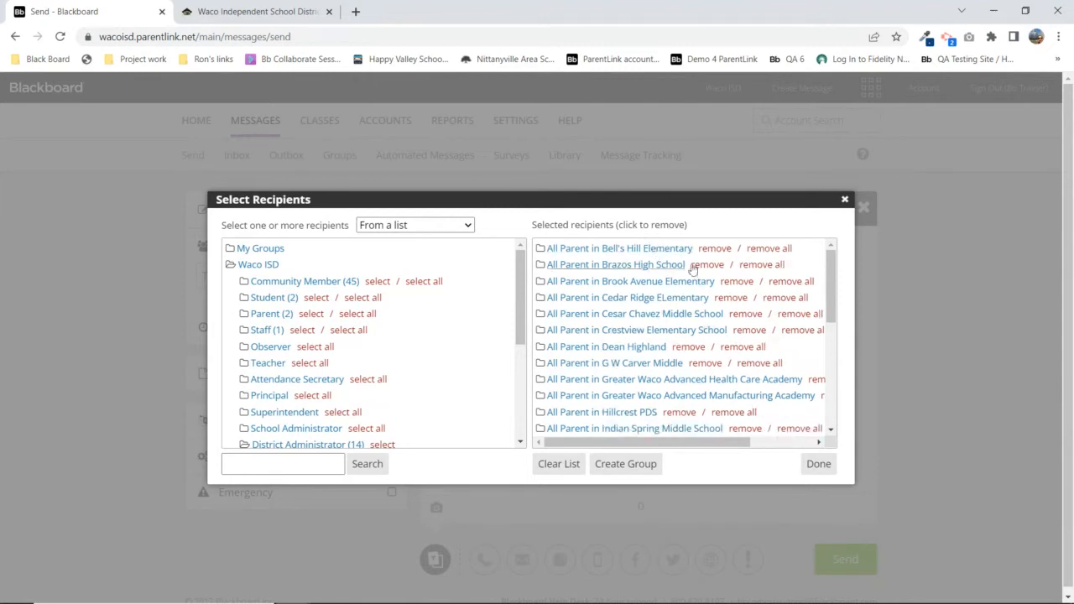
pyautogui.click(781, 251)
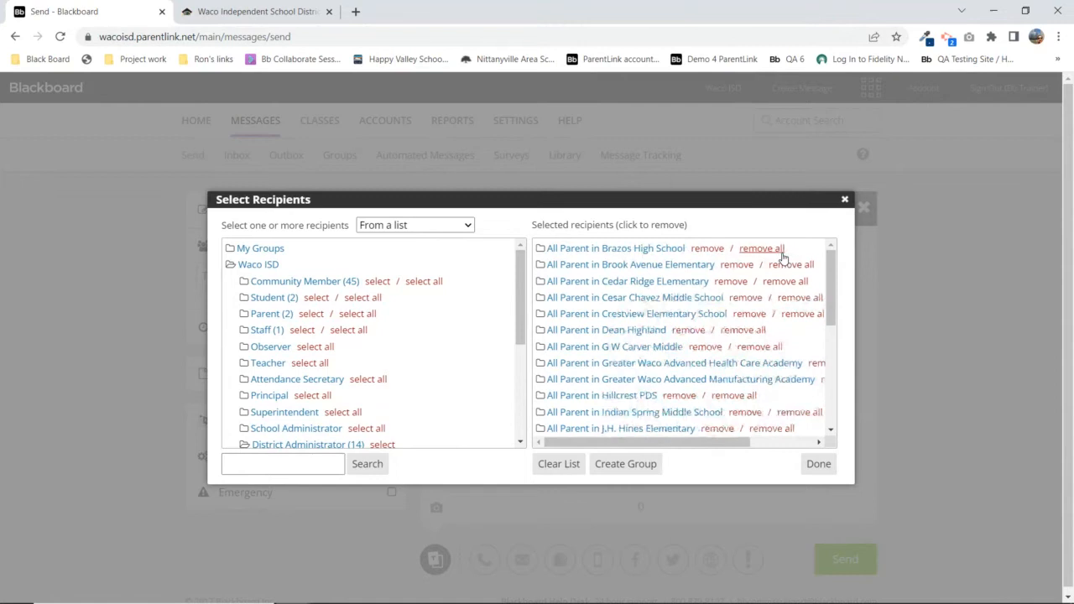
pyautogui.click(781, 251)
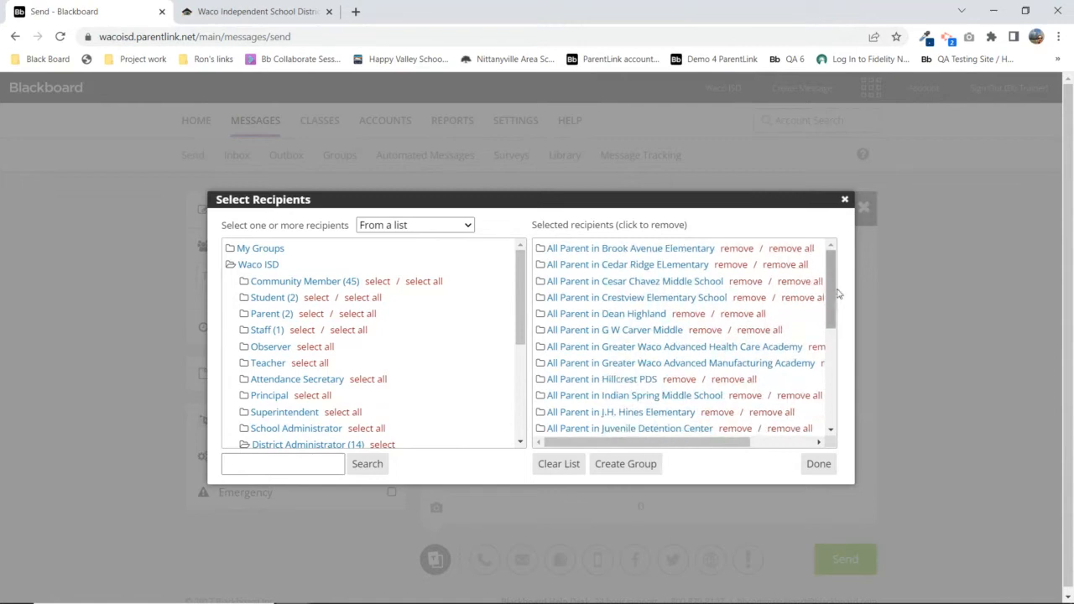
pyautogui.moveTo(830, 294); pyautogui.dragTo(830, 419)
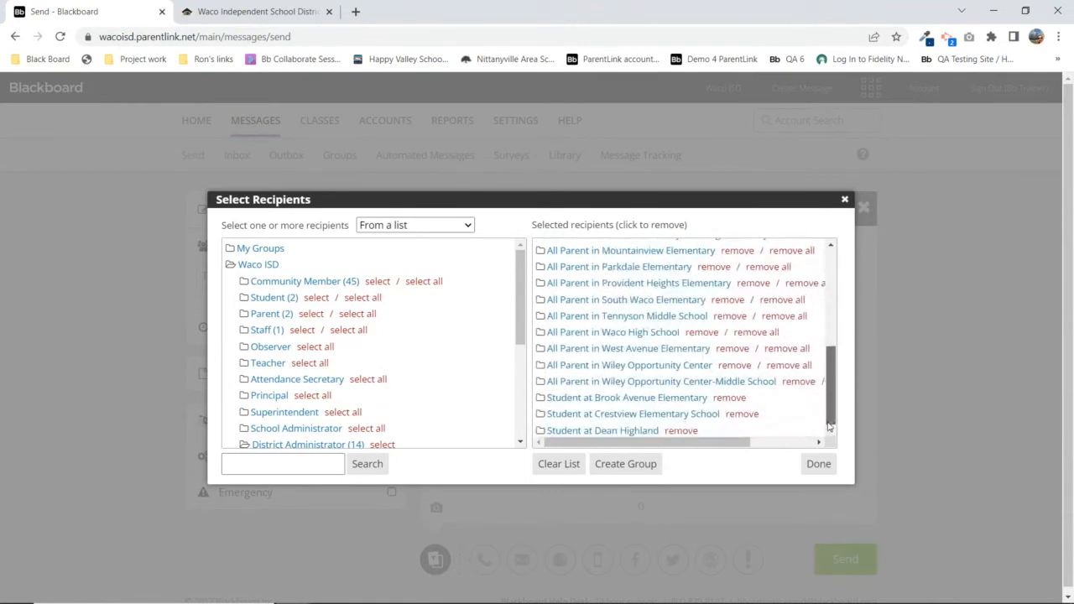
pyautogui.click(559, 467)
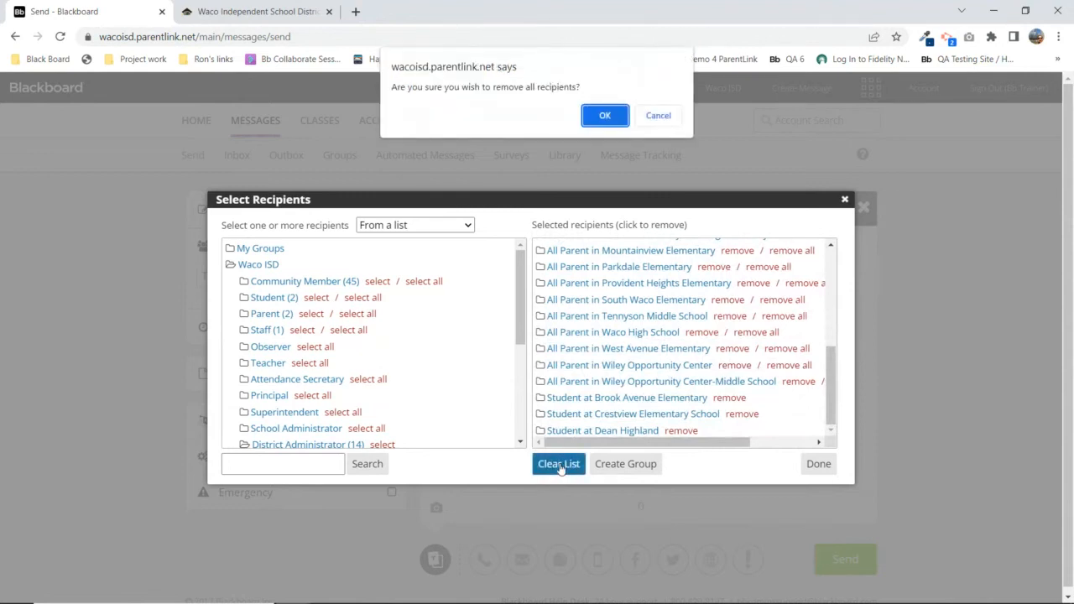
pyautogui.click(606, 112)
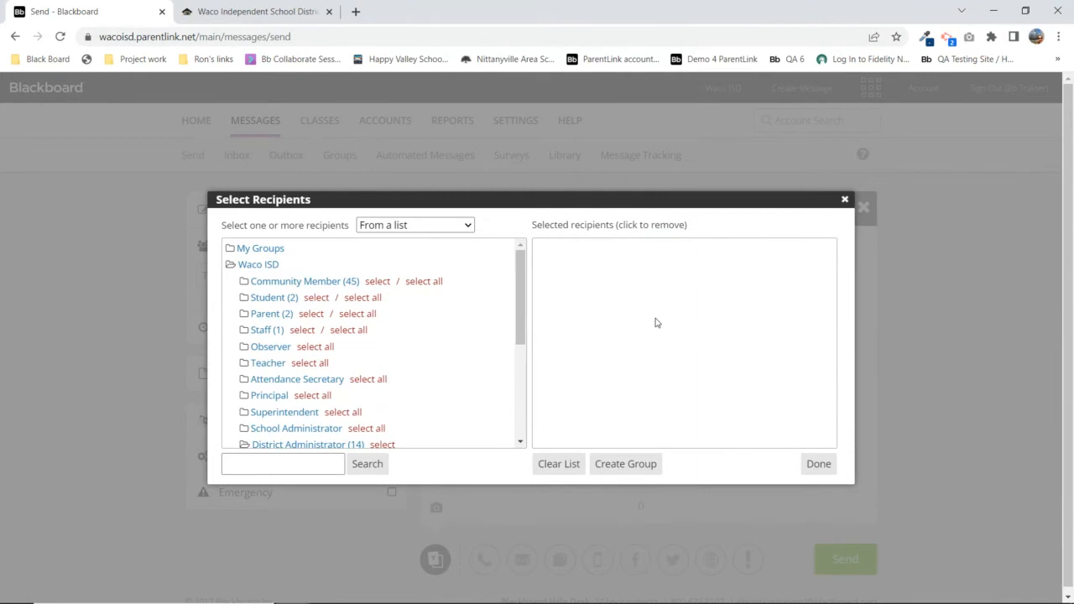
# Add the trainer account under District Administrator as the sole recipient and finish with Done
pyautogui.moveTo(521, 288); pyautogui.dragTo(530, 406)
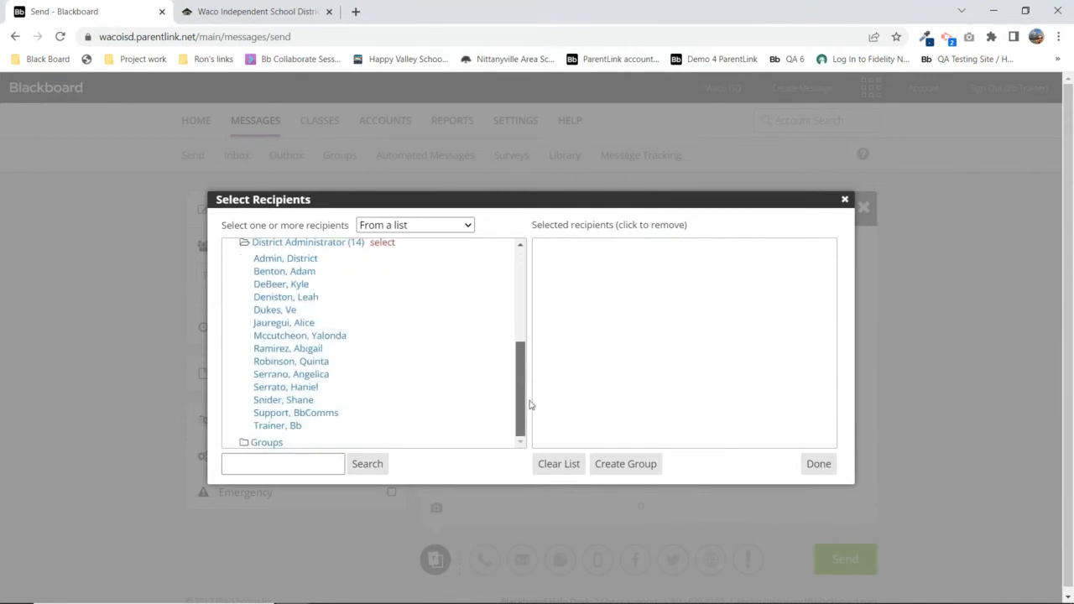
pyautogui.click(286, 426)
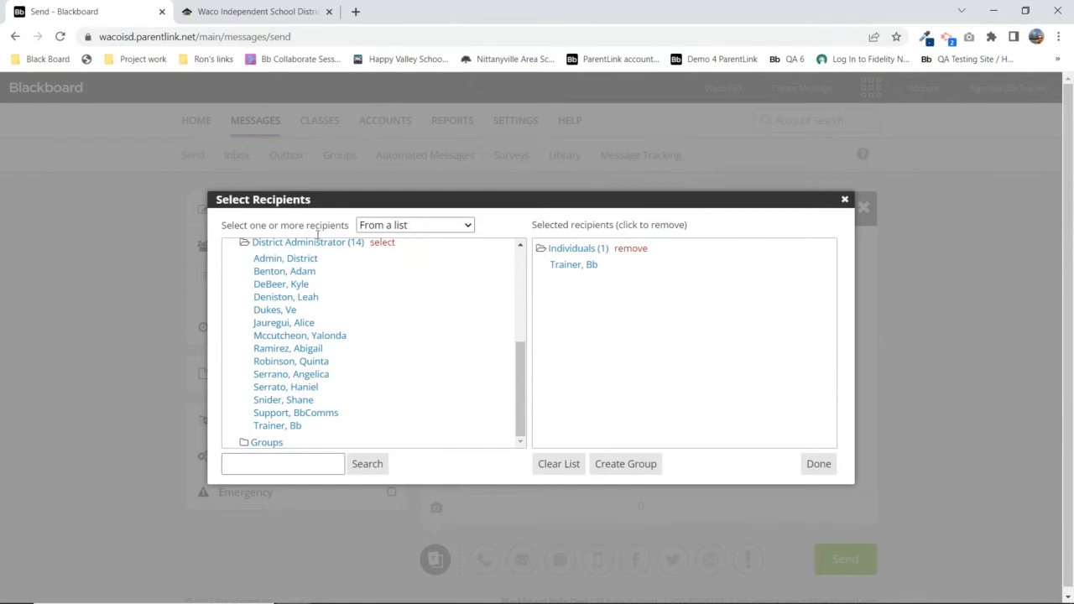
pyautogui.click(521, 265)
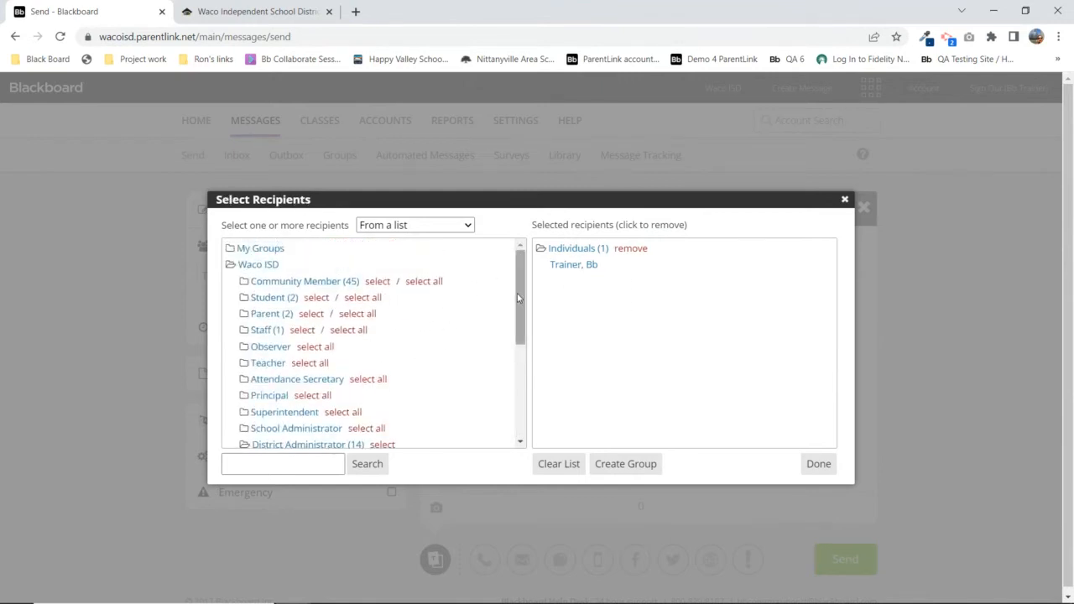
pyautogui.scroll(-2, 343, 383)
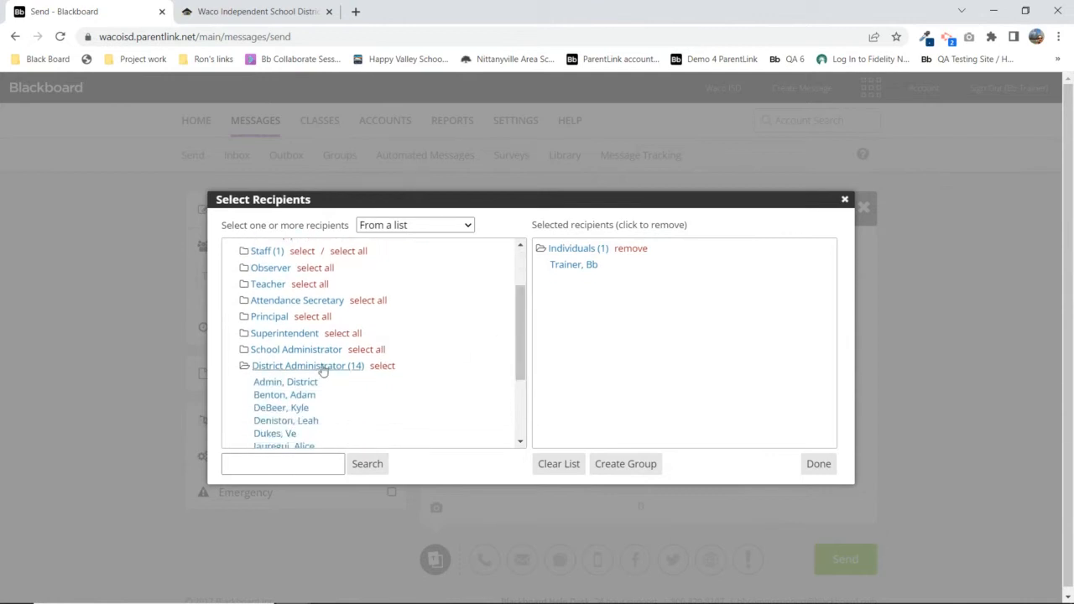
pyautogui.click(324, 367)
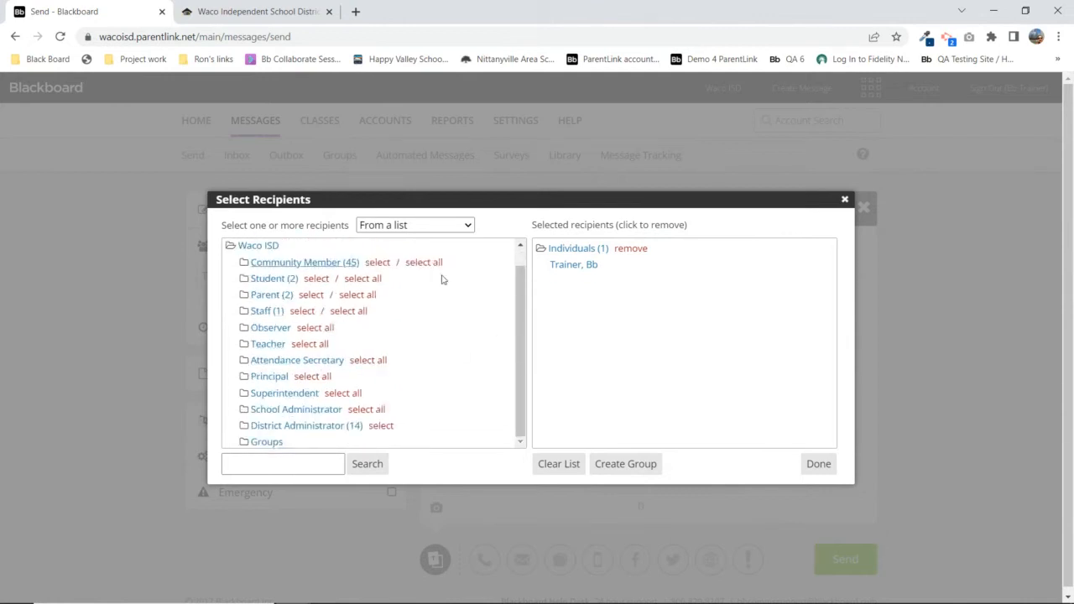
pyautogui.scroll(1, 519, 306)
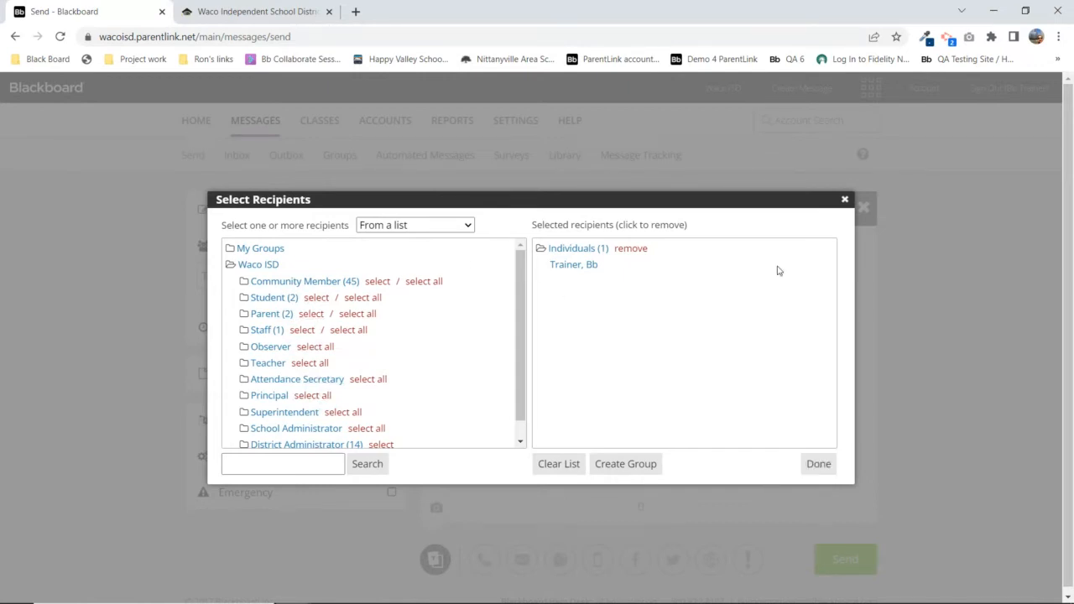
pyautogui.click(819, 464)
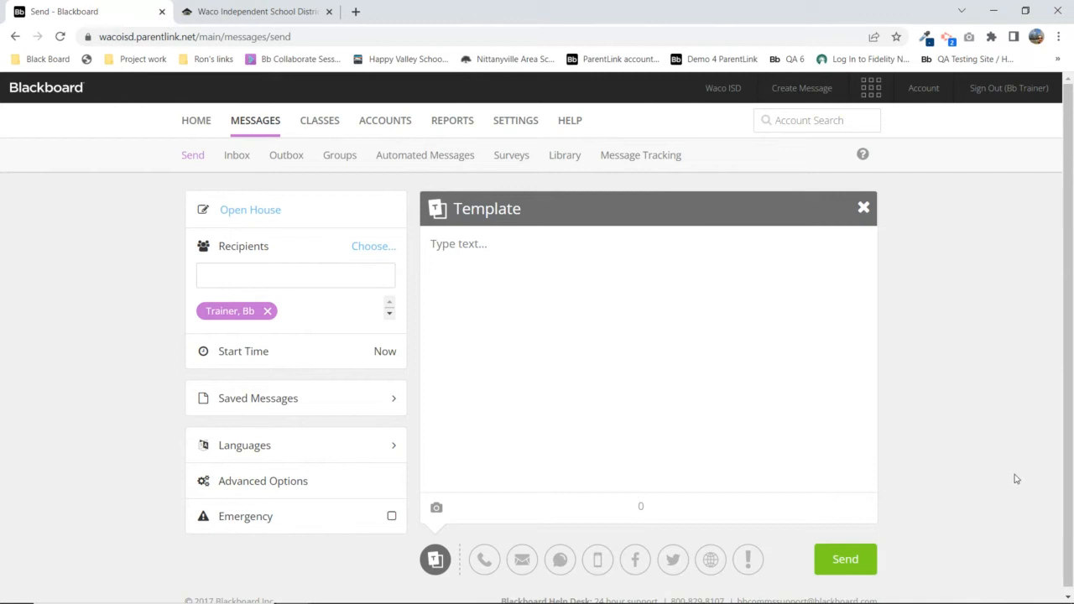
# Set the Advanced Options start to Jun 29, 2022 at 4:00 PM, save, and reopen the options
pyautogui.click(281, 357)
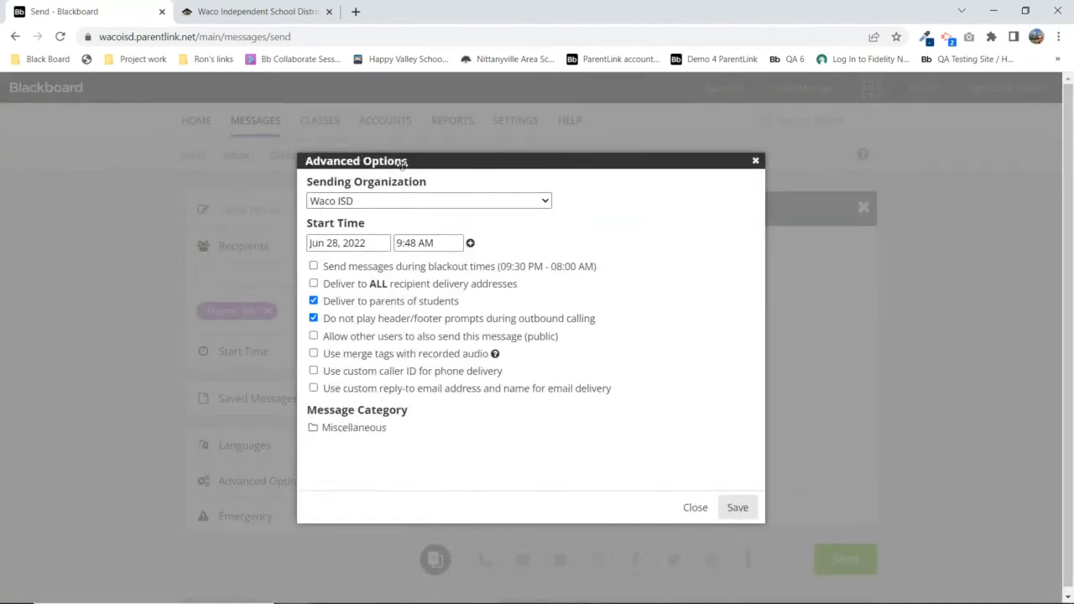
pyautogui.click(756, 160)
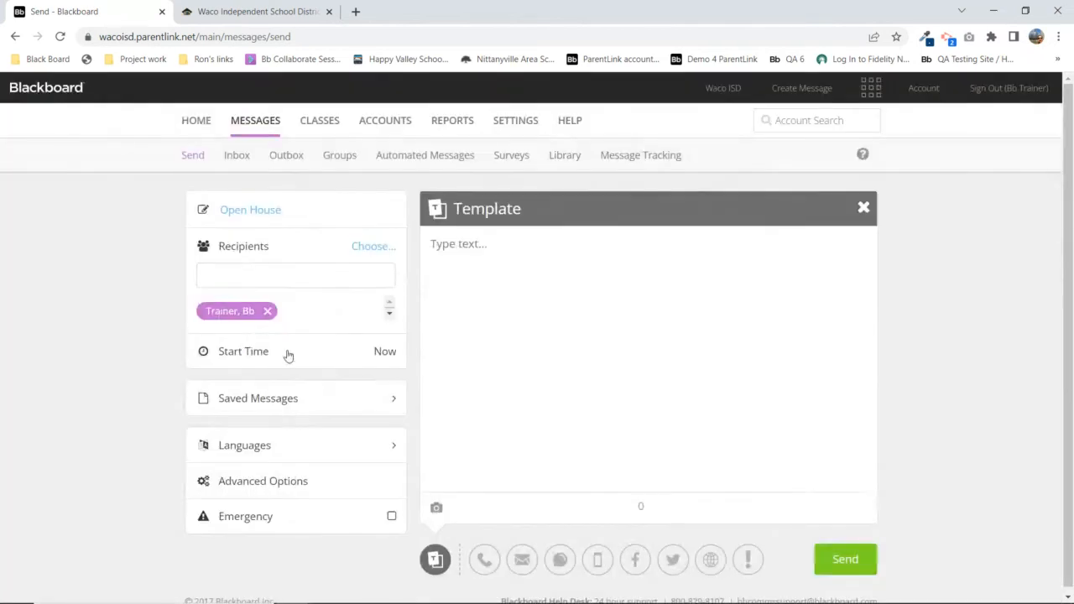
pyautogui.click(263, 484)
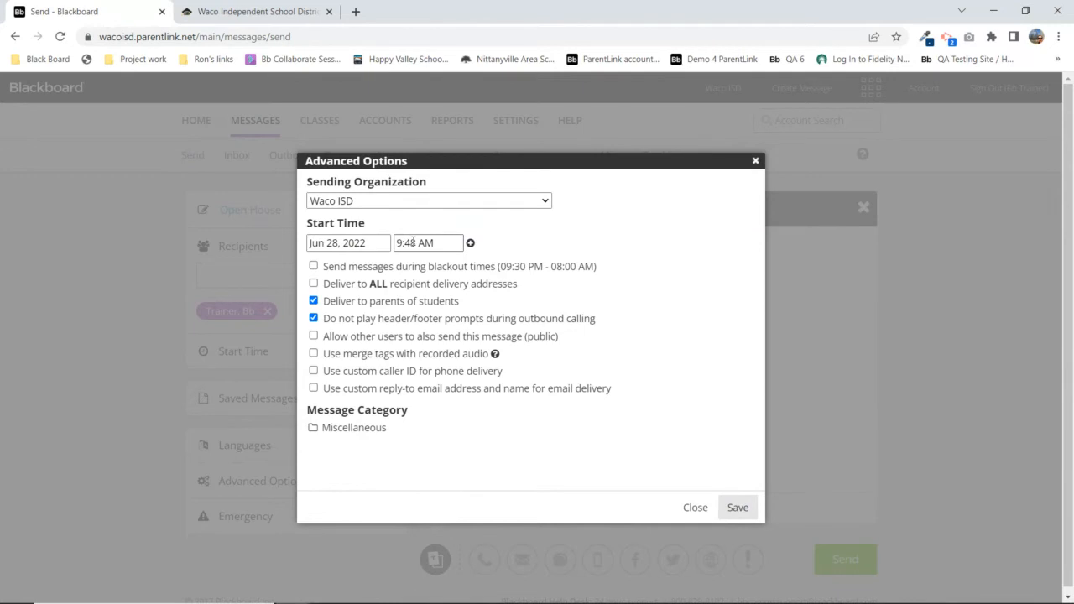
pyautogui.click(413, 242)
pyautogui.moveTo(459, 300); pyautogui.dragTo(464, 323)
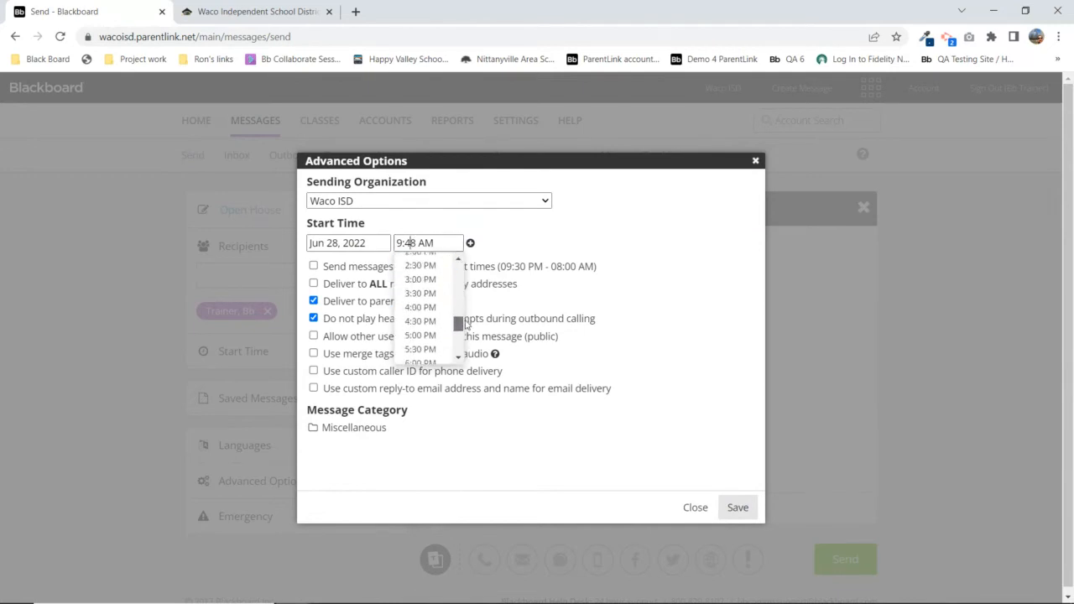
pyautogui.click(430, 296)
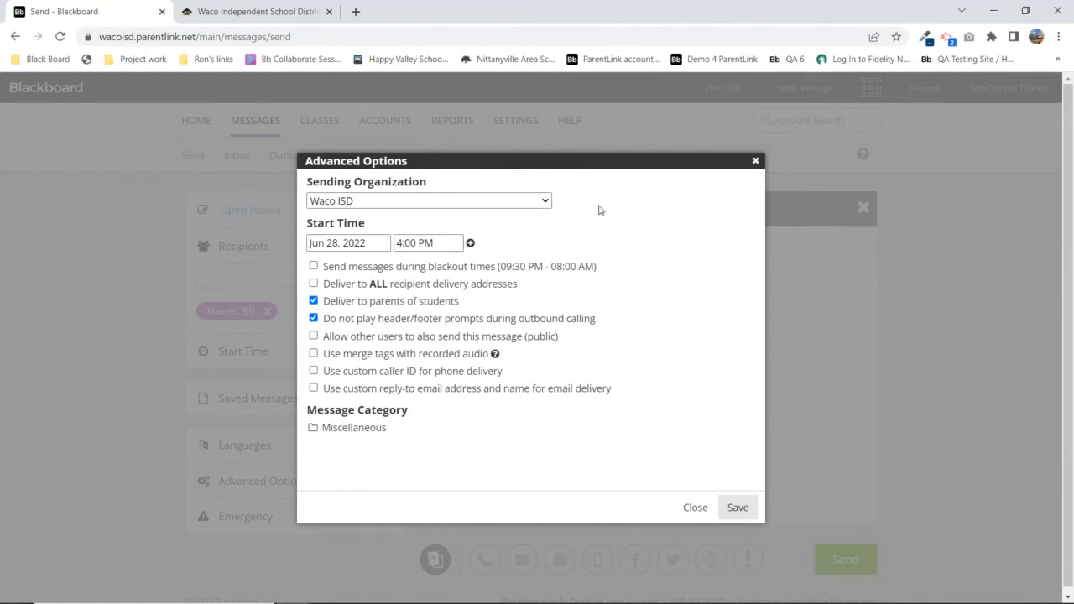
pyautogui.click(349, 243)
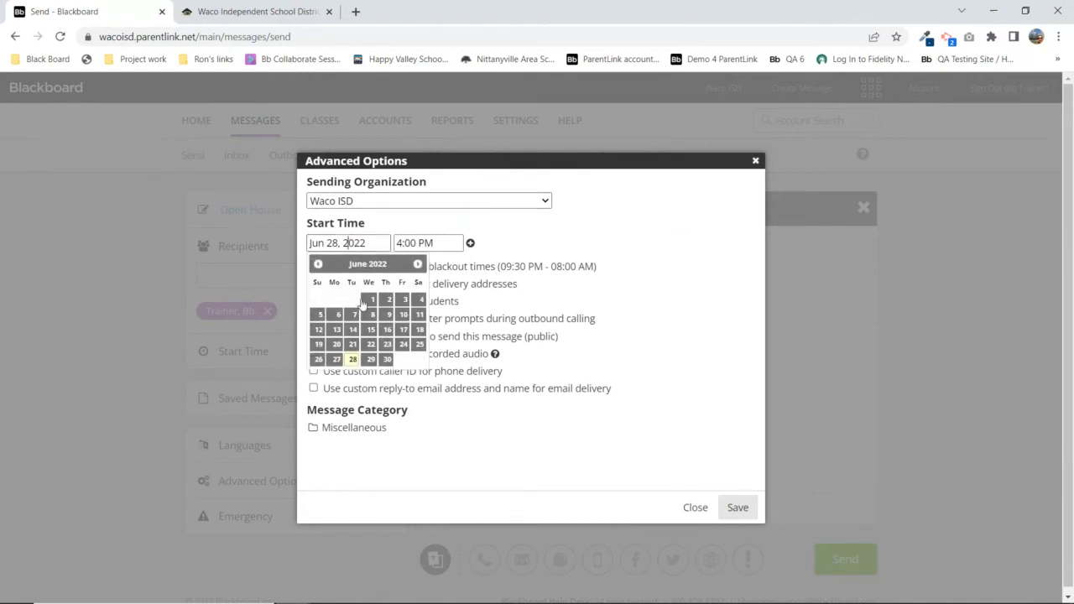
pyautogui.click(371, 360)
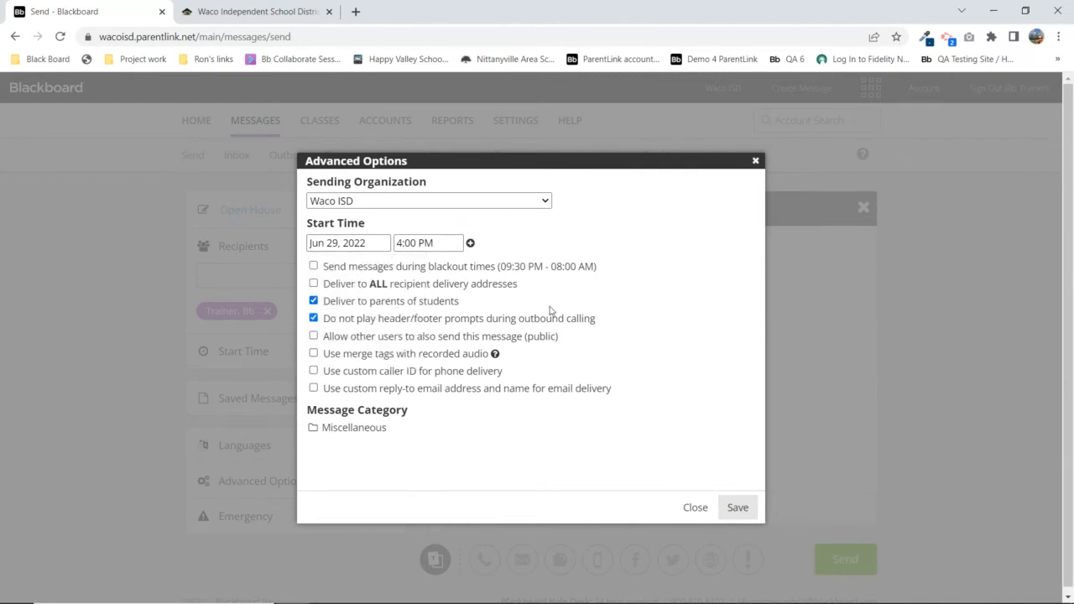
pyautogui.click(738, 509)
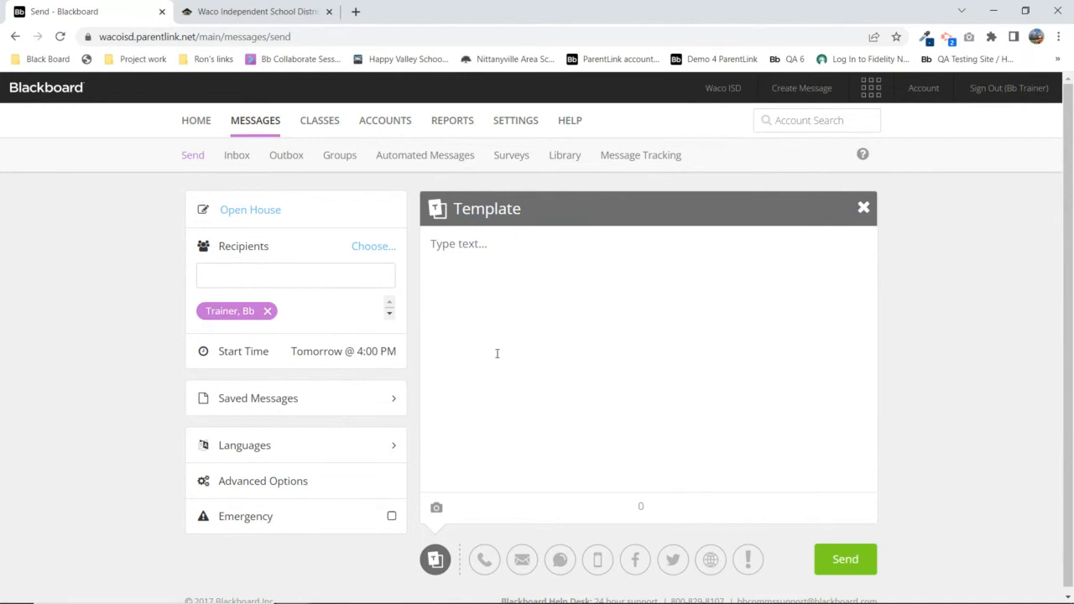
pyautogui.click(323, 353)
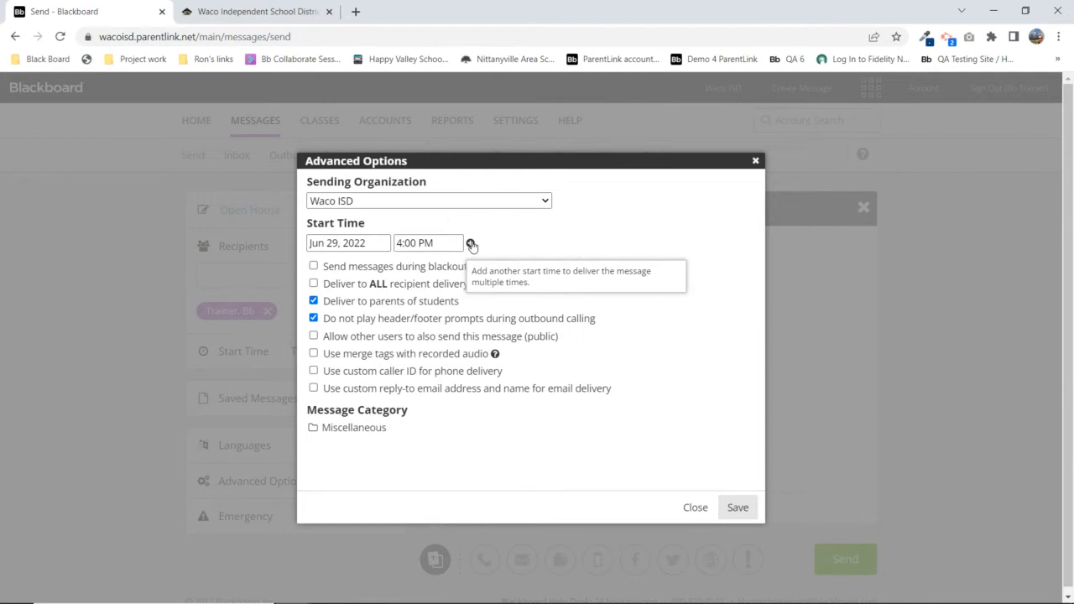
# Add a second start-time row, dating the first Jun 28, 2022 and the second Jun 29
pyautogui.click(471, 244)
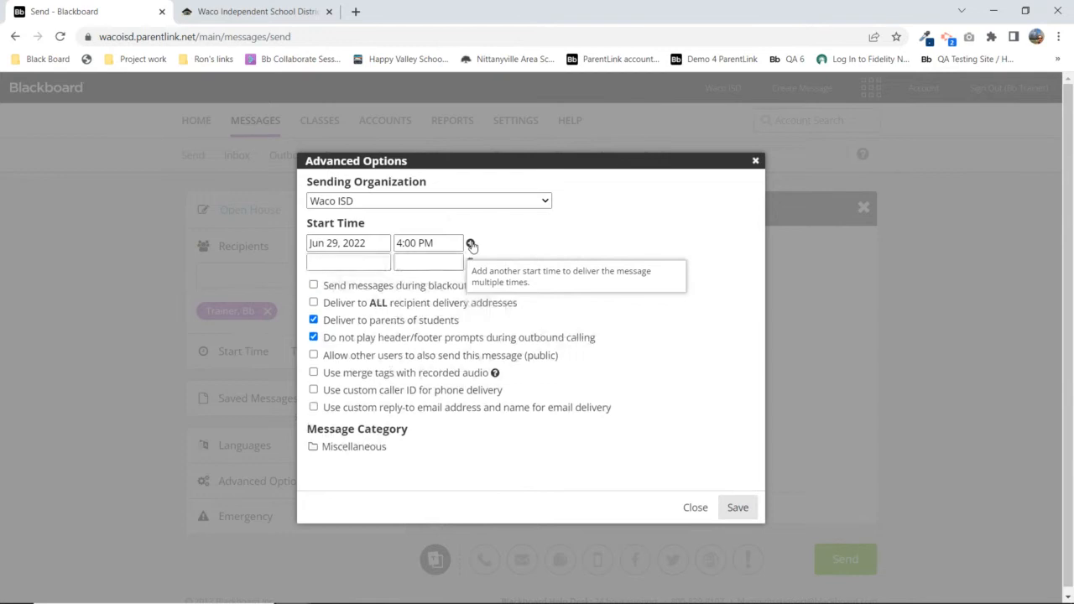
pyautogui.click(341, 243)
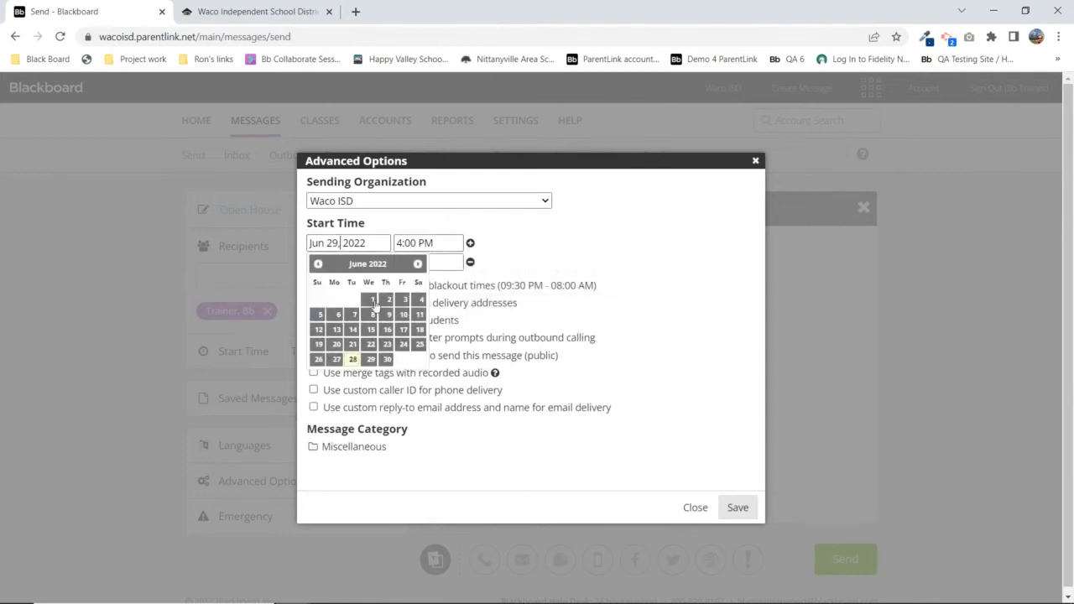
pyautogui.click(352, 361)
pyautogui.click(358, 262)
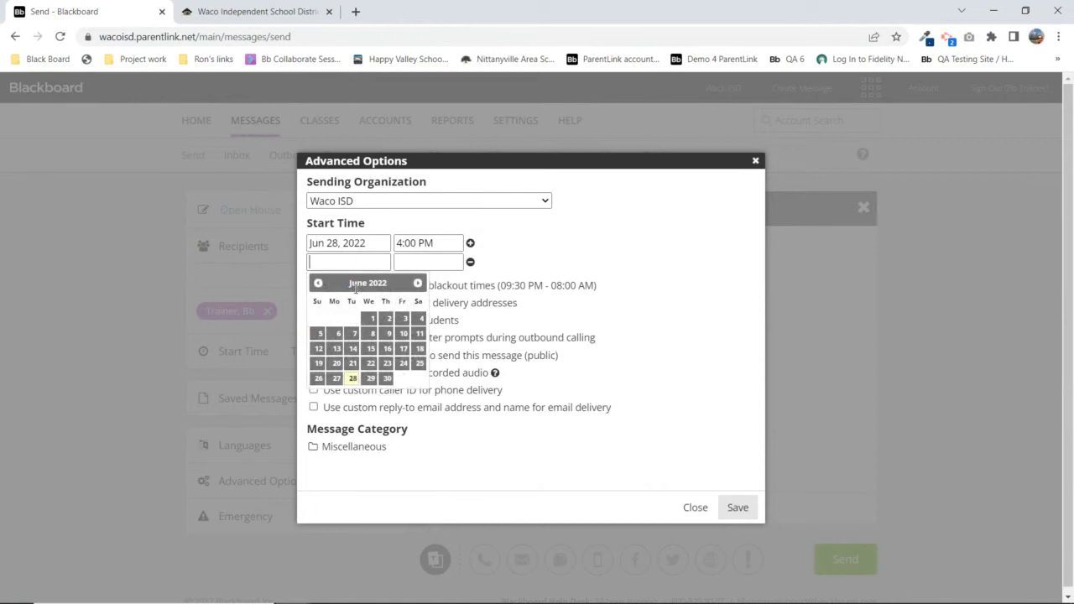
pyautogui.click(372, 379)
# Set the second start time to 2:00 PM and add a third start-time row
pyautogui.click(428, 262)
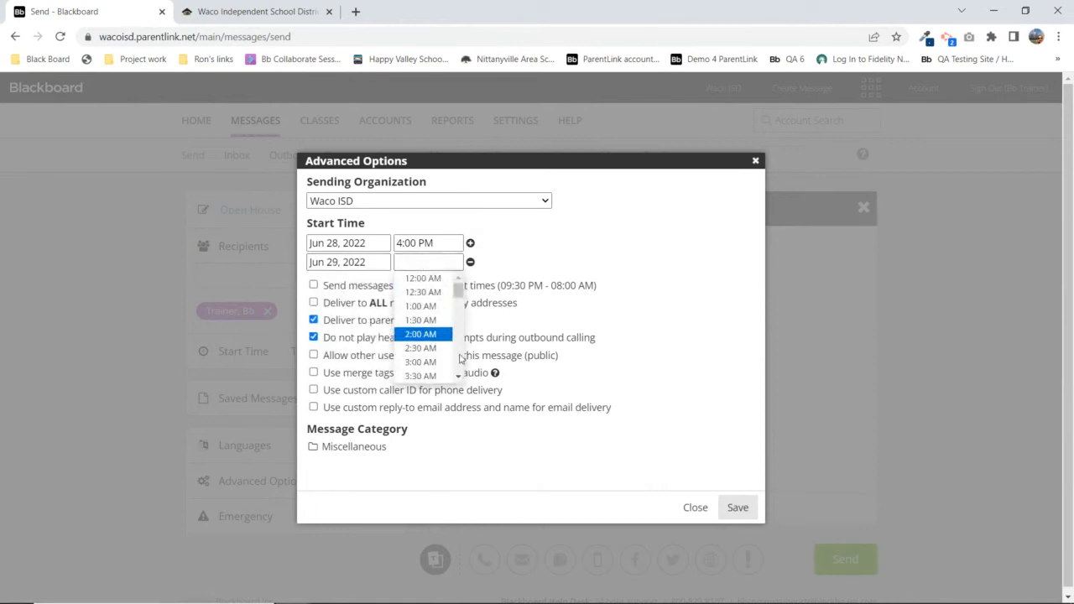
pyautogui.scroll(-2, 461, 367)
pyautogui.scroll(-4, 461, 367)
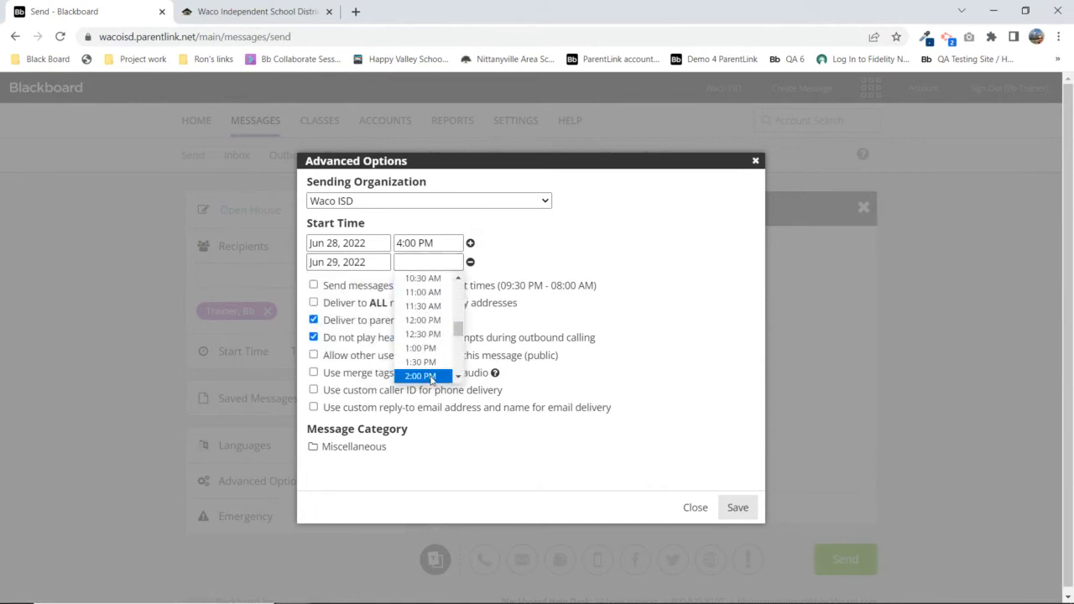
pyautogui.click(430, 378)
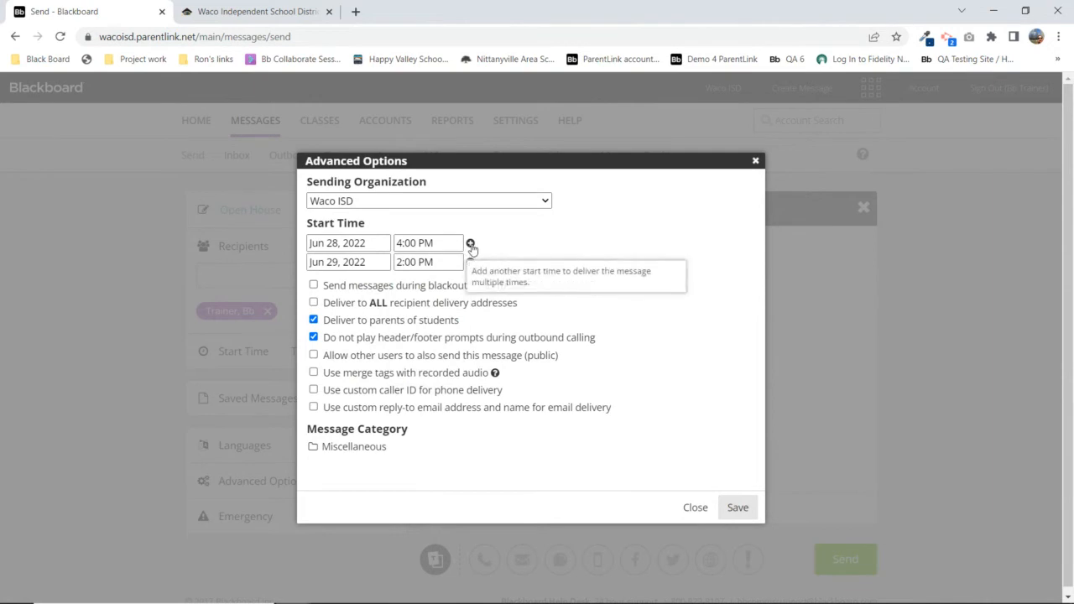
pyautogui.click(470, 243)
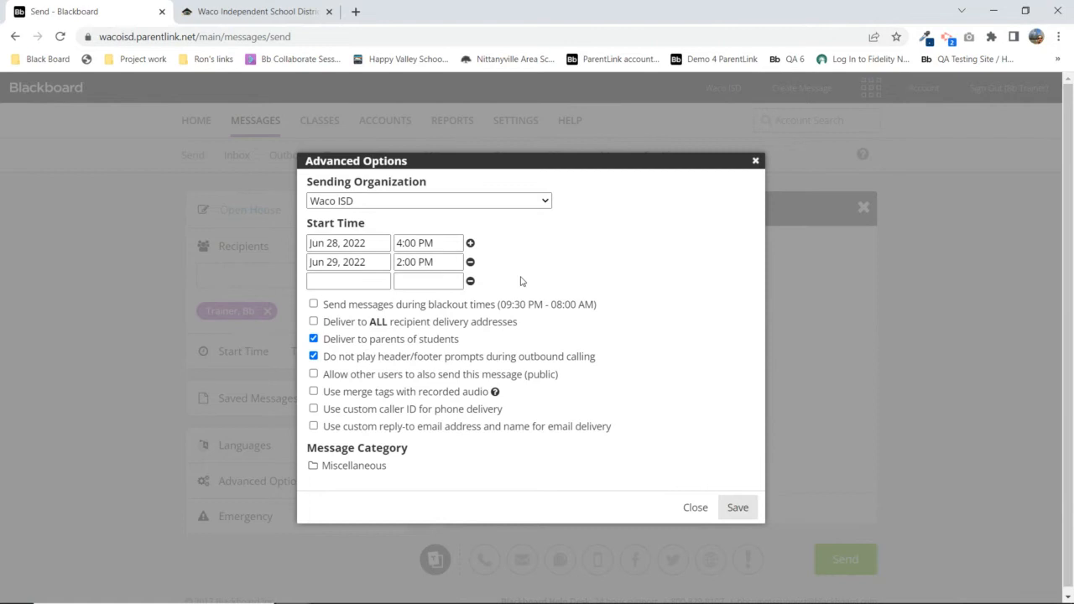
pyautogui.click(342, 280)
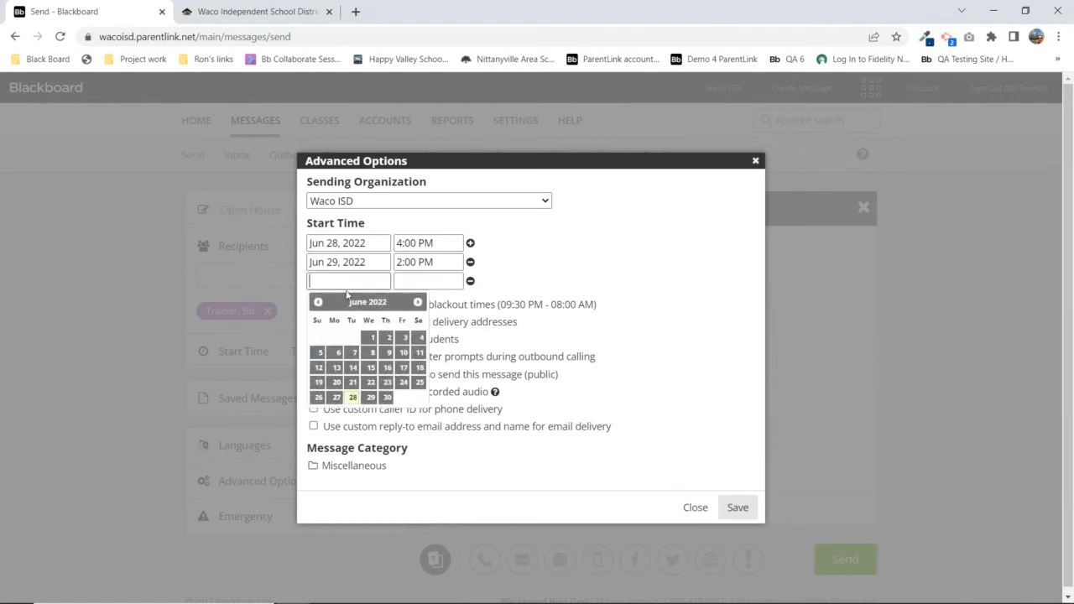
# Set the third start to Jun 30, 2022 at 7:00 AM
pyautogui.click(387, 398)
pyautogui.click(434, 277)
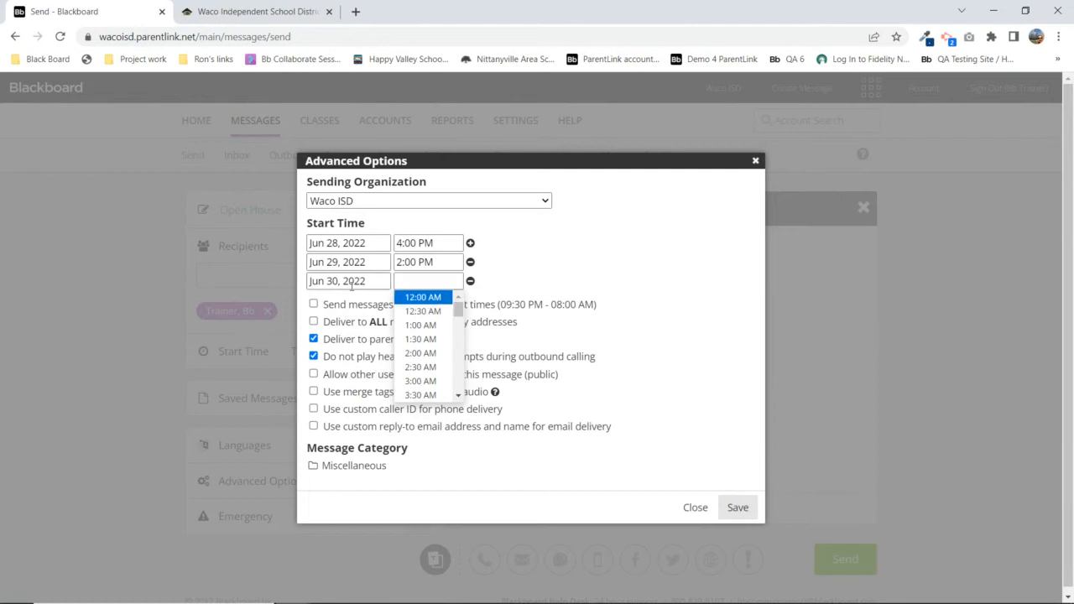
pyautogui.moveTo(458, 309); pyautogui.dragTo(460, 324)
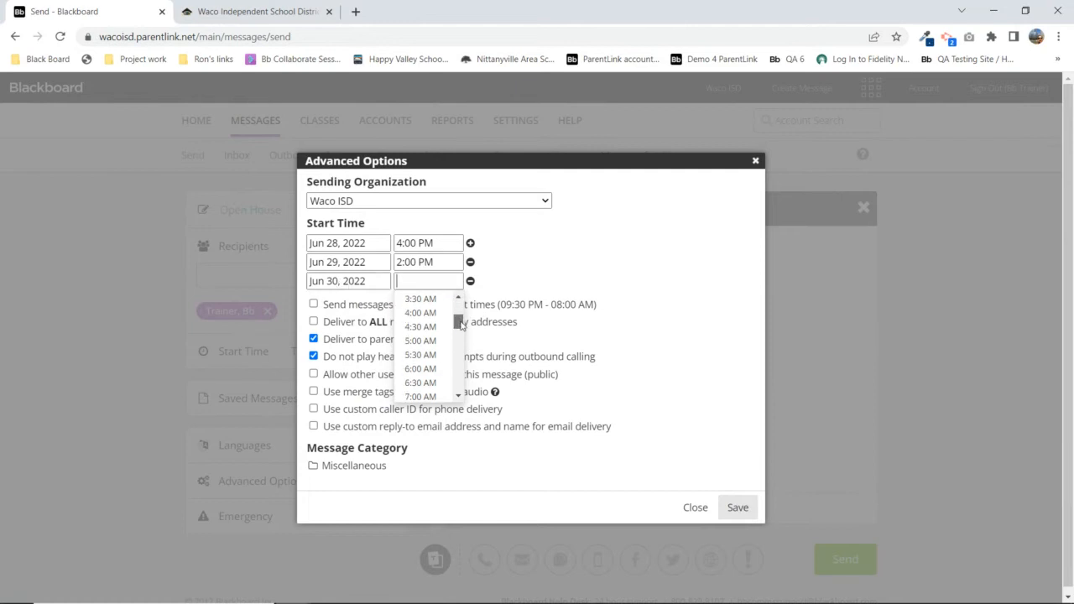
pyautogui.click(422, 396)
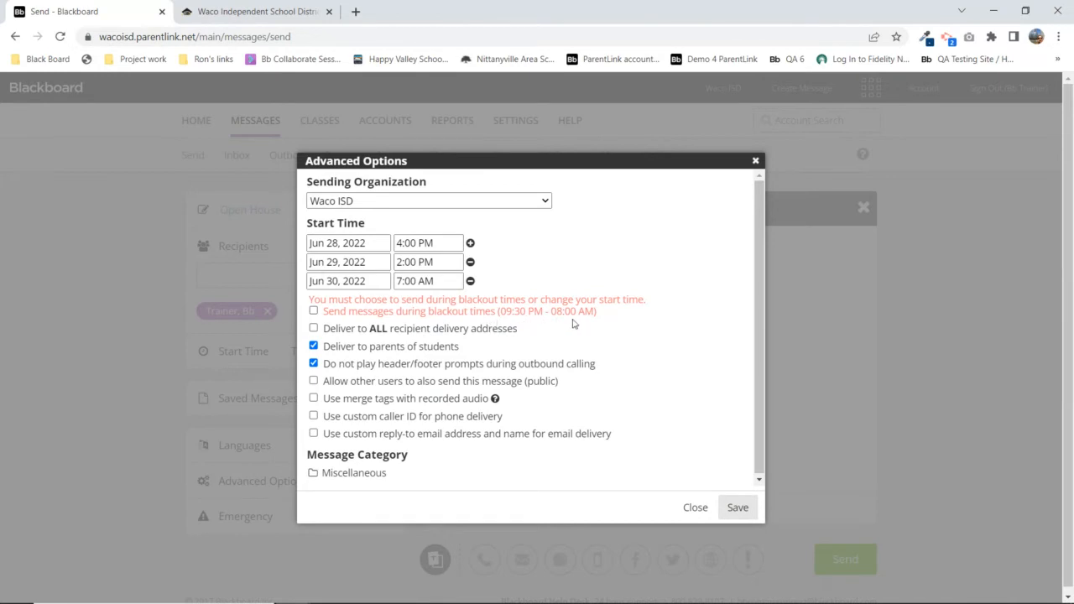
# Try 8:30 AM for Jun 30, revert to 7:00 AM, and enable sending during blackout times
pyautogui.click(417, 281)
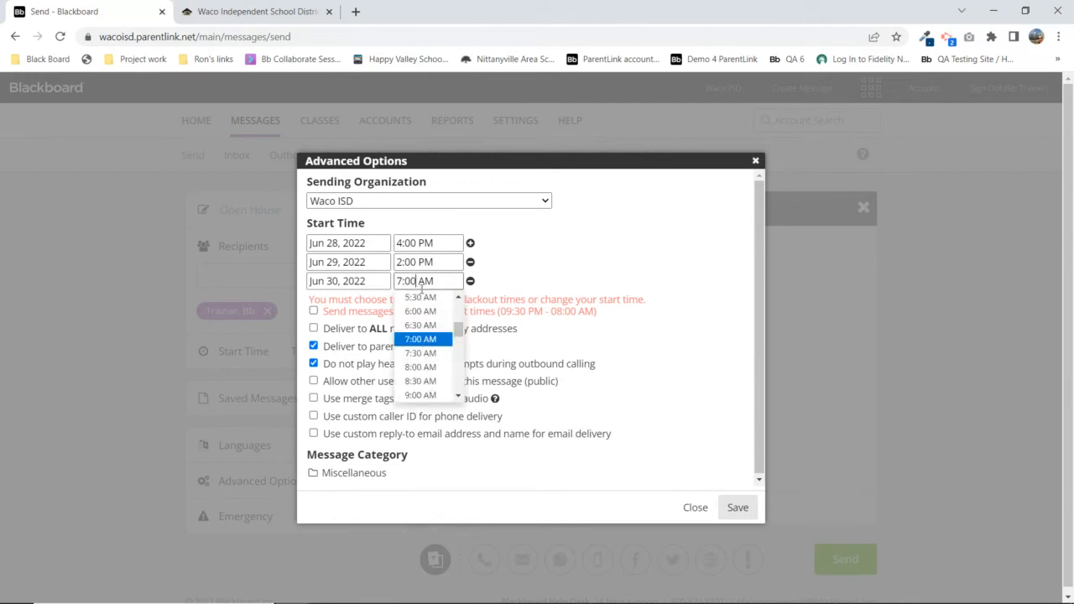
pyautogui.click(431, 382)
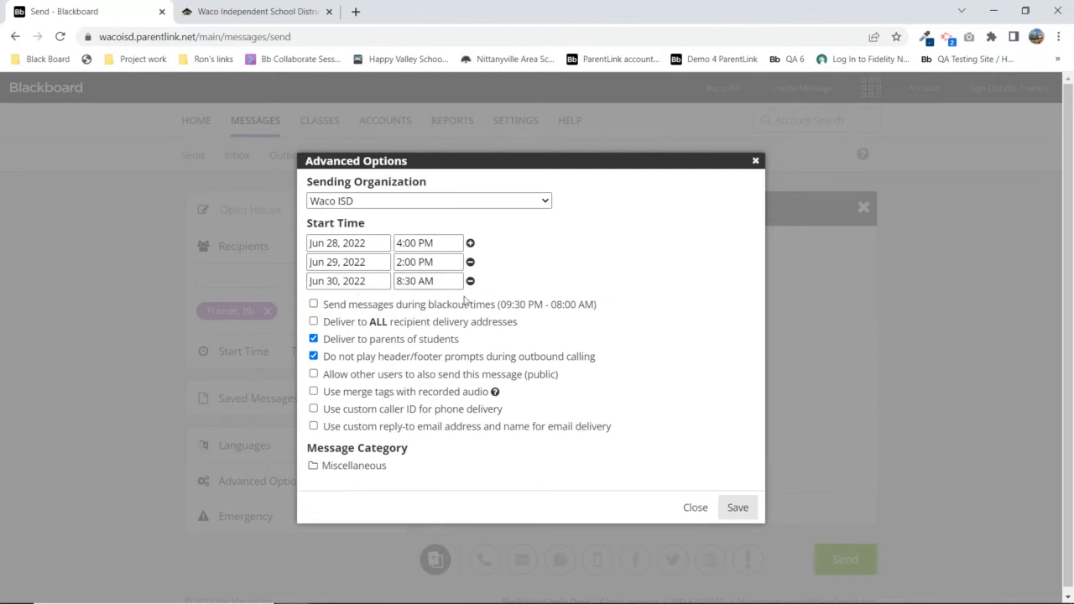
pyautogui.click(413, 282)
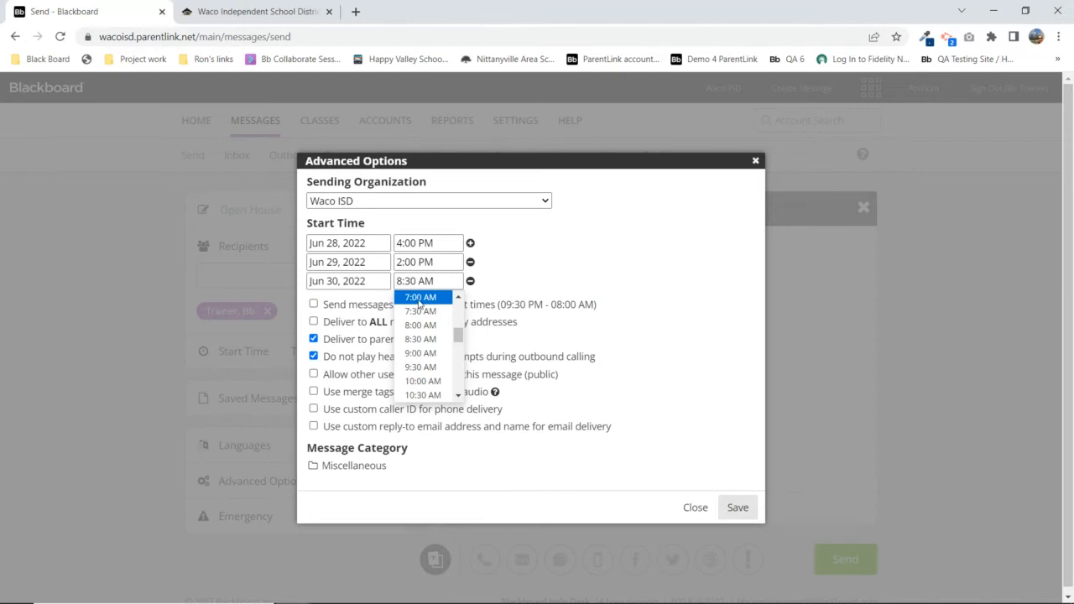
pyautogui.click(422, 299)
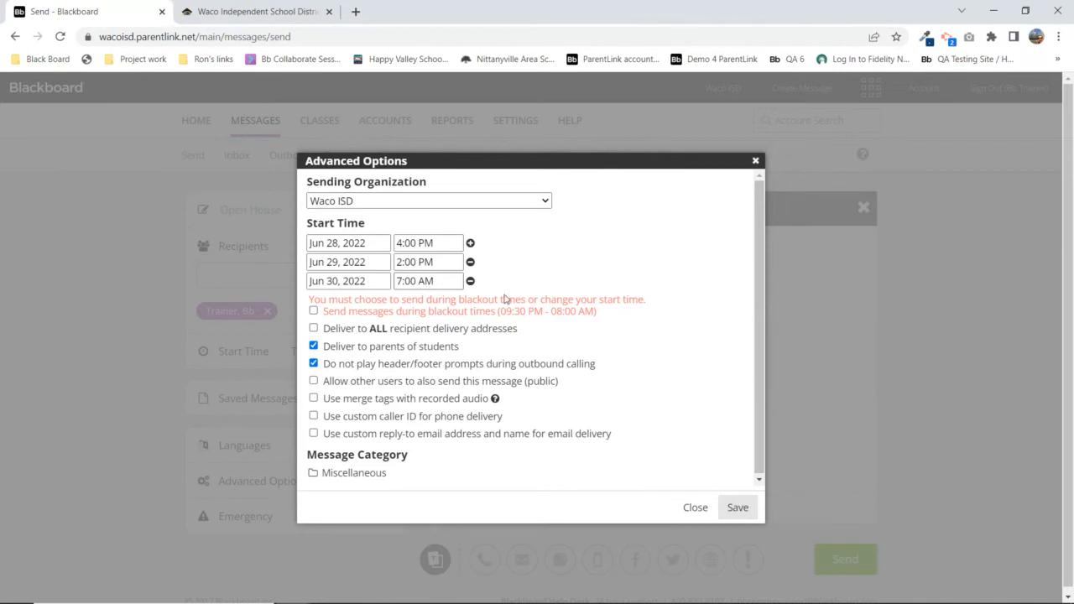
pyautogui.click(314, 312)
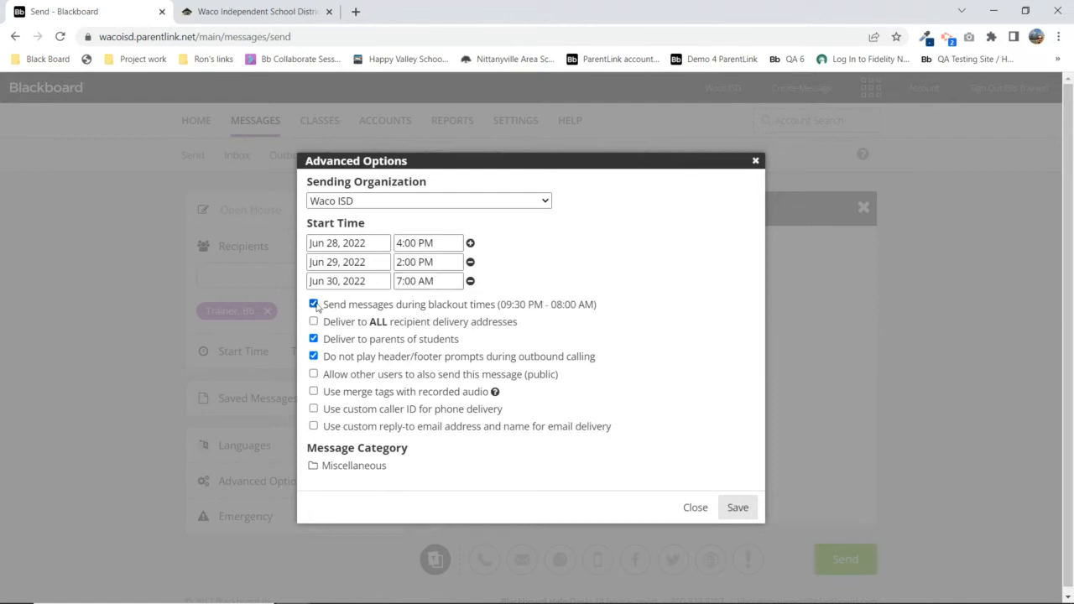
# Close Advanced Options and confirm discarding the changed delivery options
pyautogui.click(696, 508)
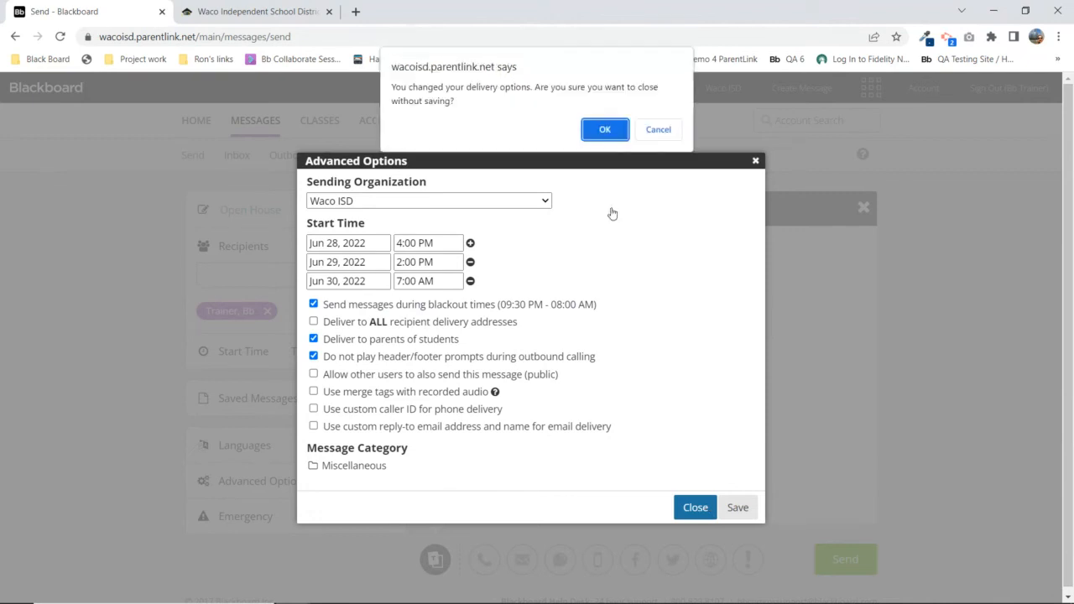
pyautogui.click(604, 130)
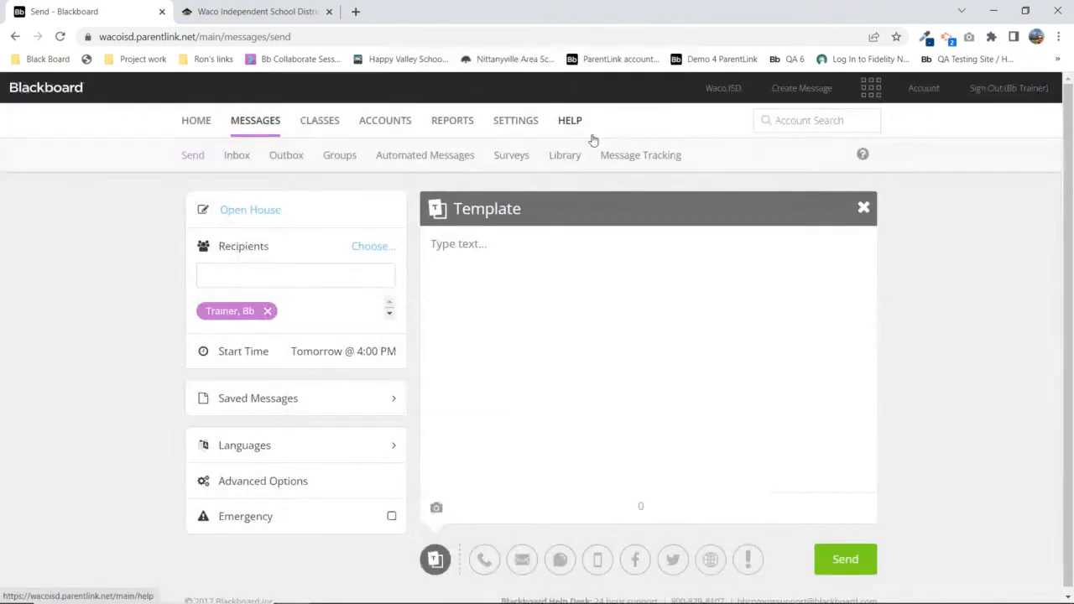
# Go to SETTINGS and then its Global Settings sub-tab
pyautogui.click(512, 125)
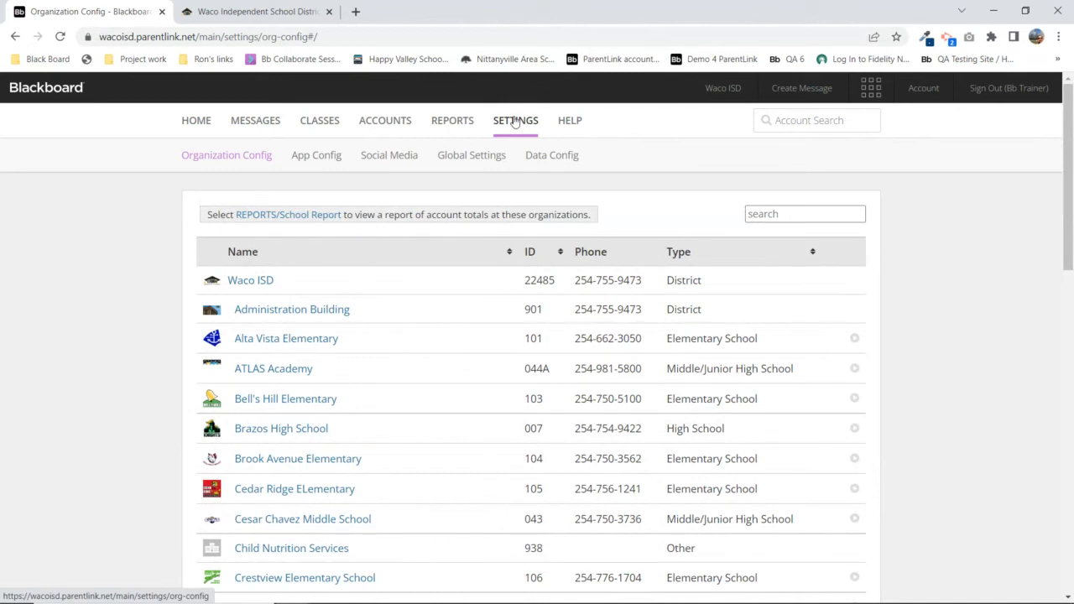
pyautogui.click(472, 161)
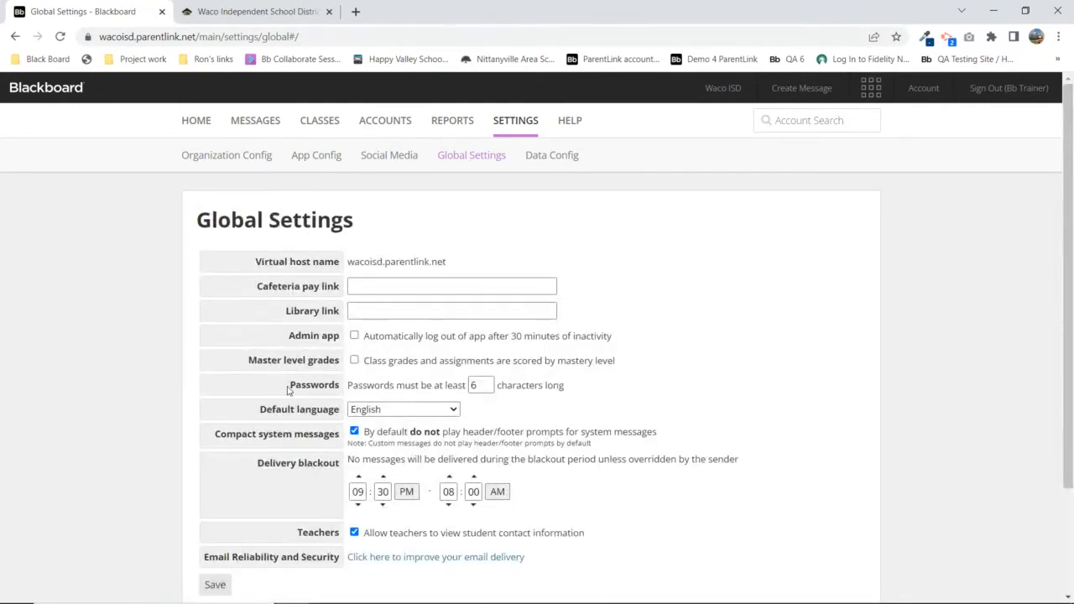
# Review password length, default language and the 09:30 PM–08:00 AM blackout, save, then return to Organization Config
pyautogui.moveTo(289, 387); pyautogui.dragTo(442, 383)
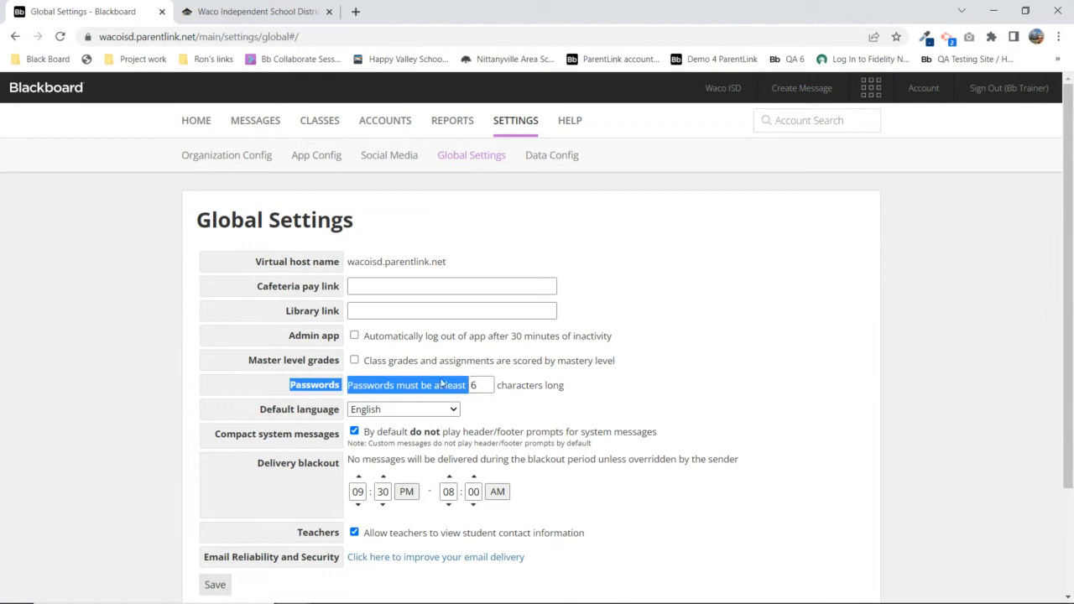
pyautogui.moveTo(257, 410); pyautogui.dragTo(337, 409)
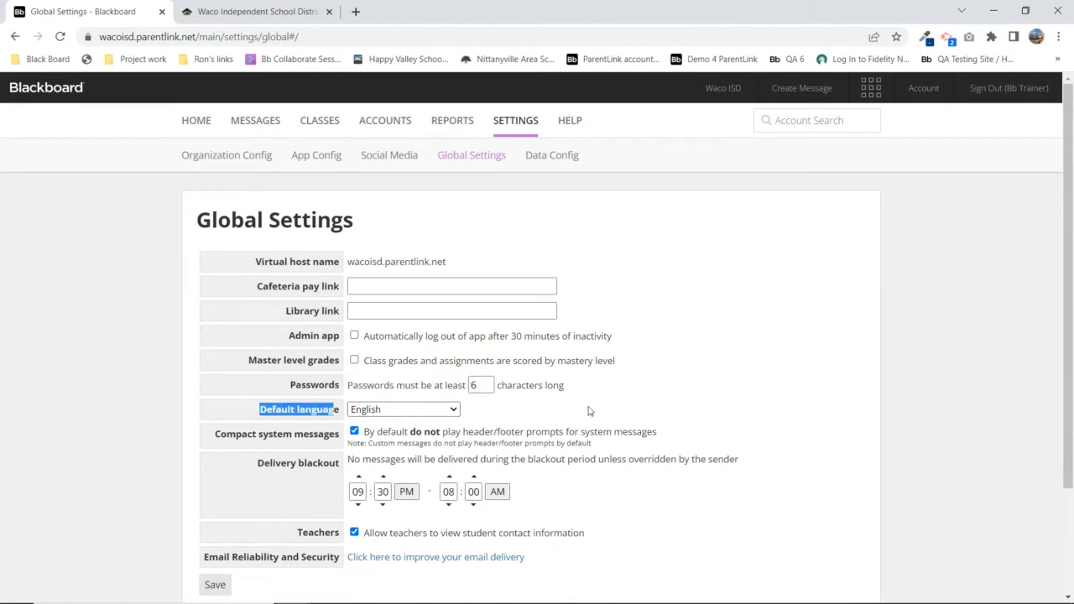
pyautogui.scroll(-3, 703, 319)
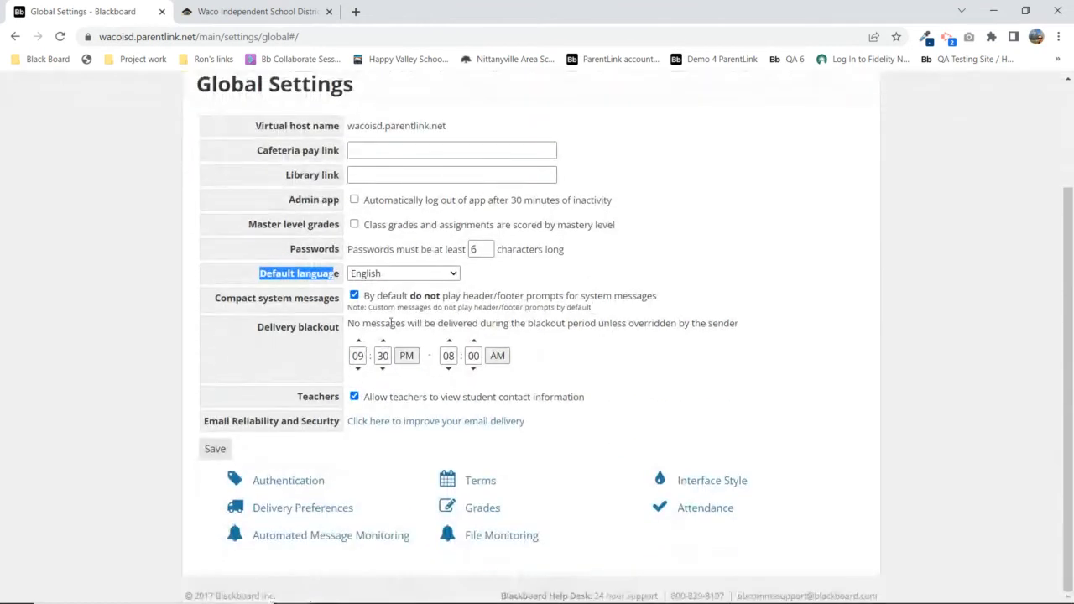
pyautogui.moveTo(257, 328); pyautogui.dragTo(340, 329)
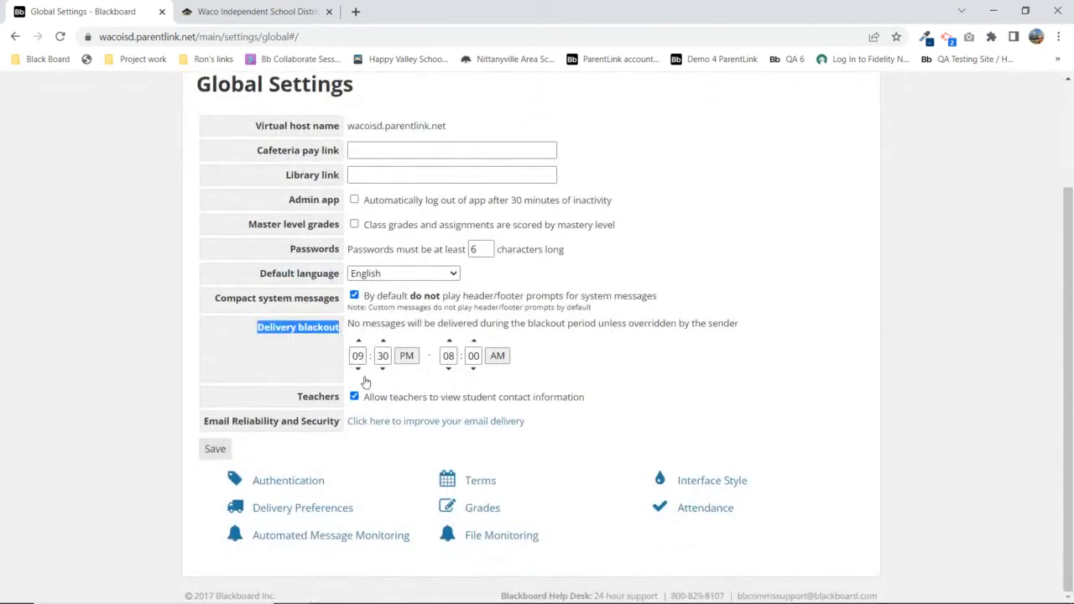
pyautogui.click(449, 371)
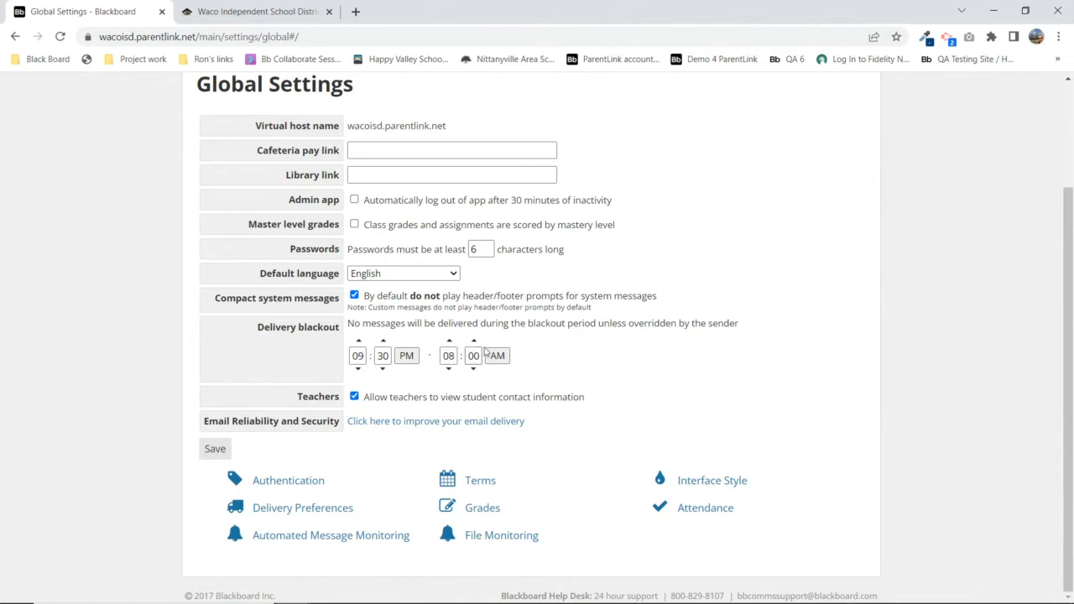
pyautogui.click(214, 452)
pyautogui.scroll(3, 663, 356)
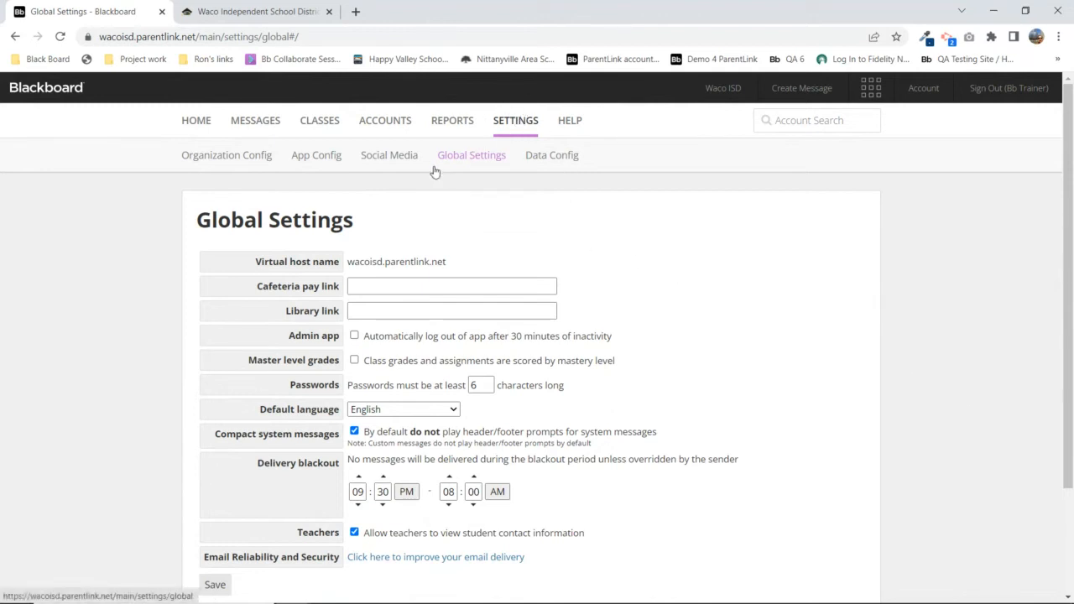
pyautogui.click(216, 160)
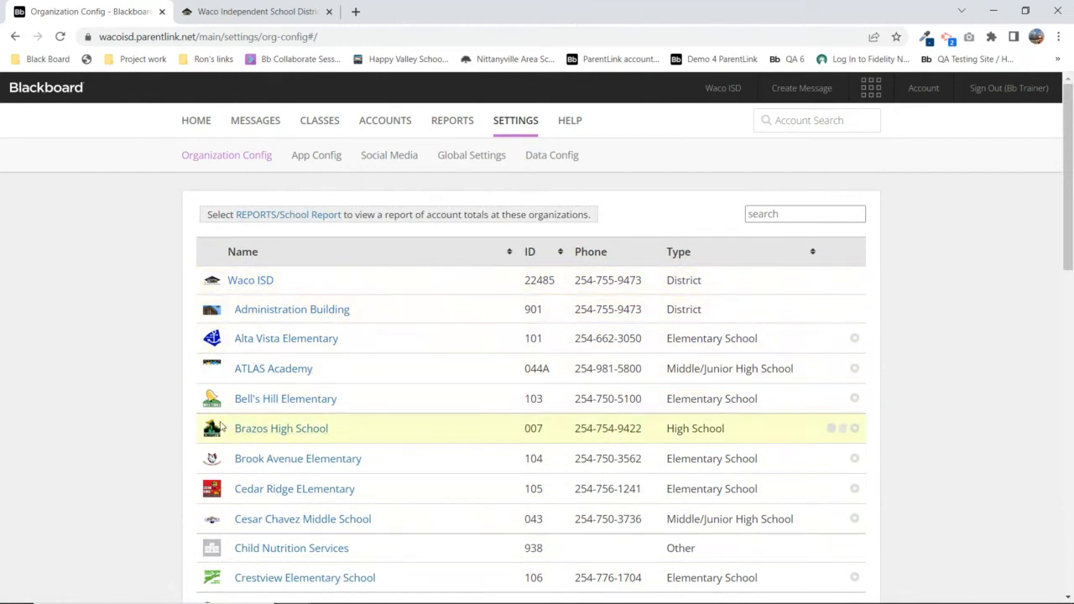
# Open Waco ISD's organization configuration, point out its heading and Settings, then go to Delivery Options
pyautogui.click(246, 283)
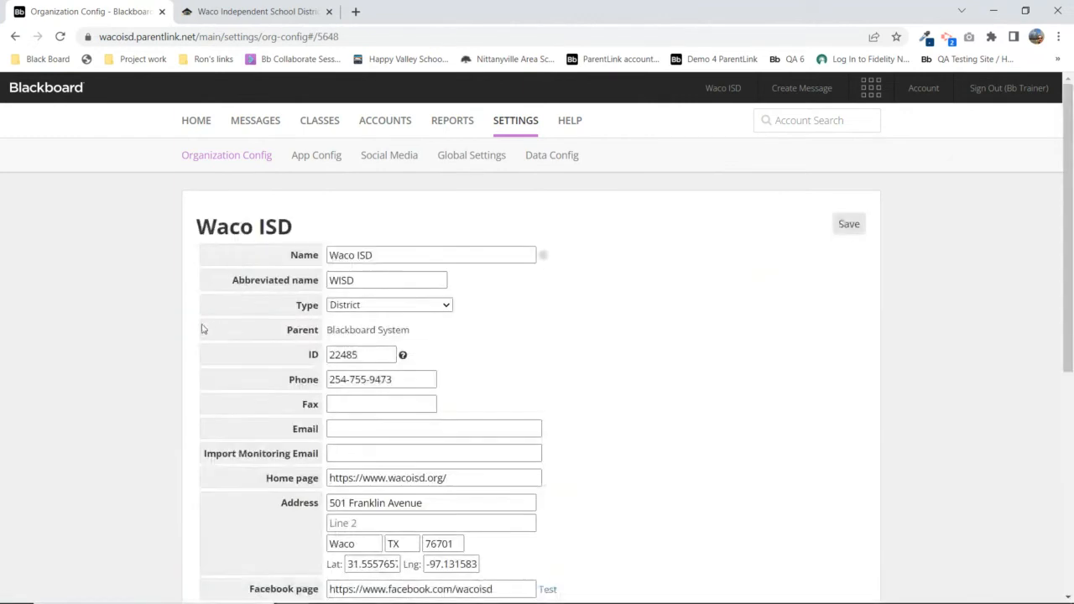
pyautogui.scroll(-5, 243, 401)
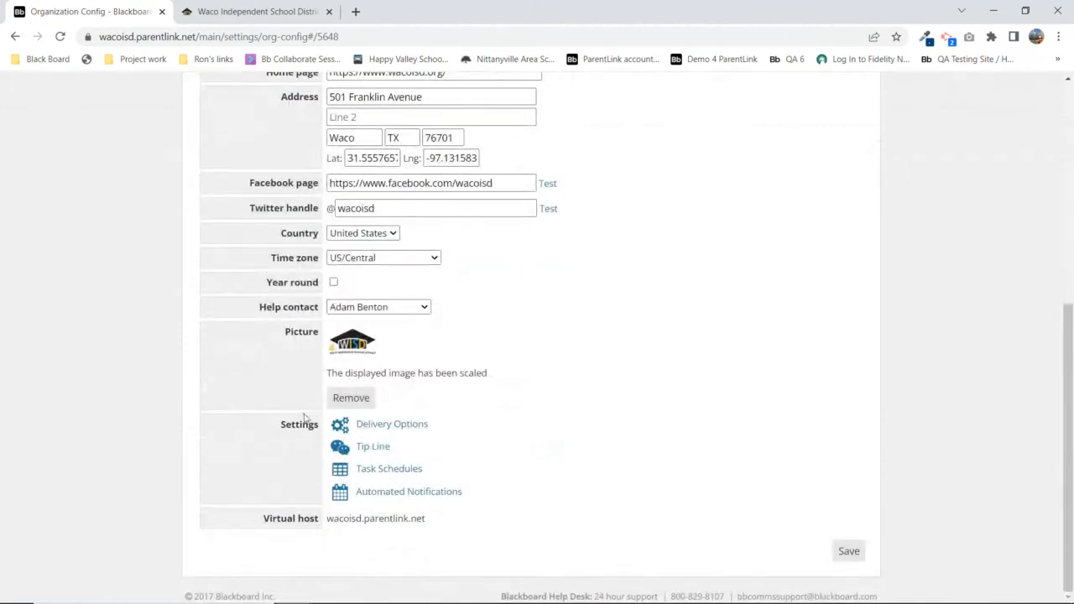
pyautogui.moveTo(281, 428); pyautogui.dragTo(316, 425)
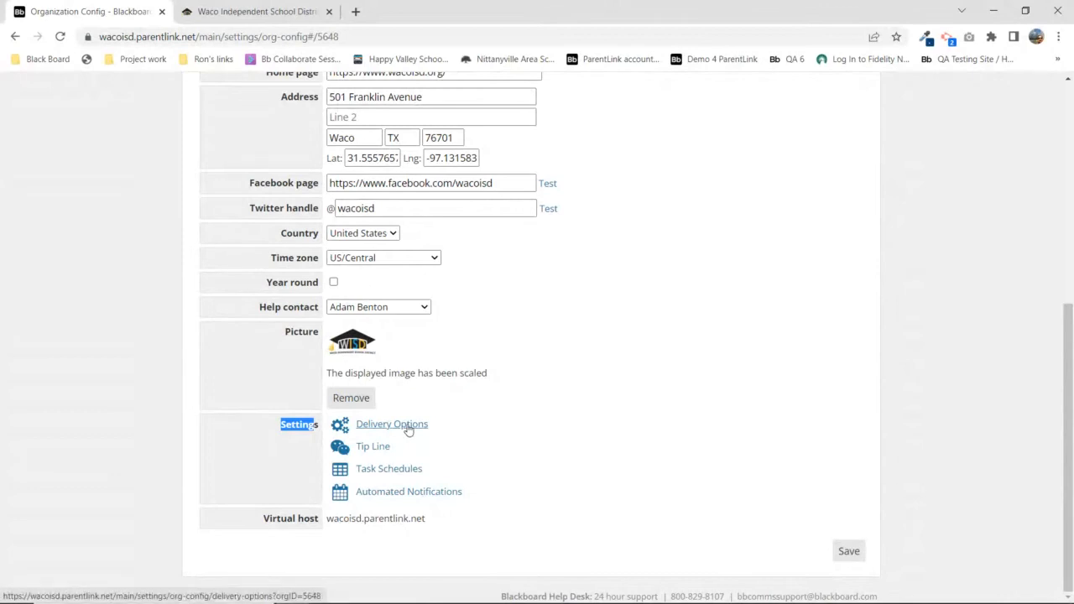
pyautogui.scroll(5, 504, 336)
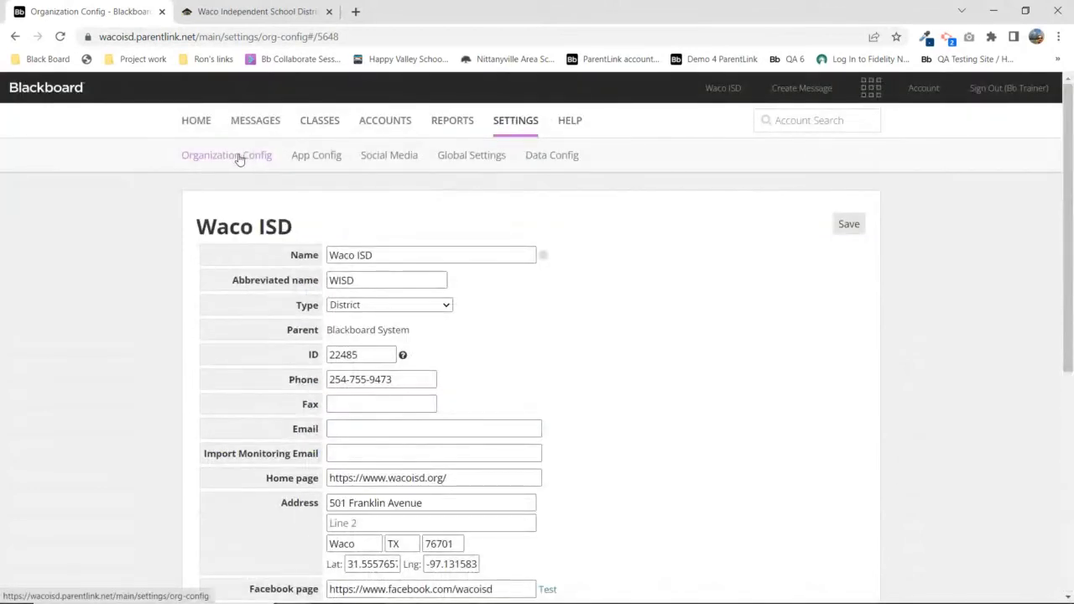
pyautogui.moveTo(203, 222); pyautogui.dragTo(300, 227)
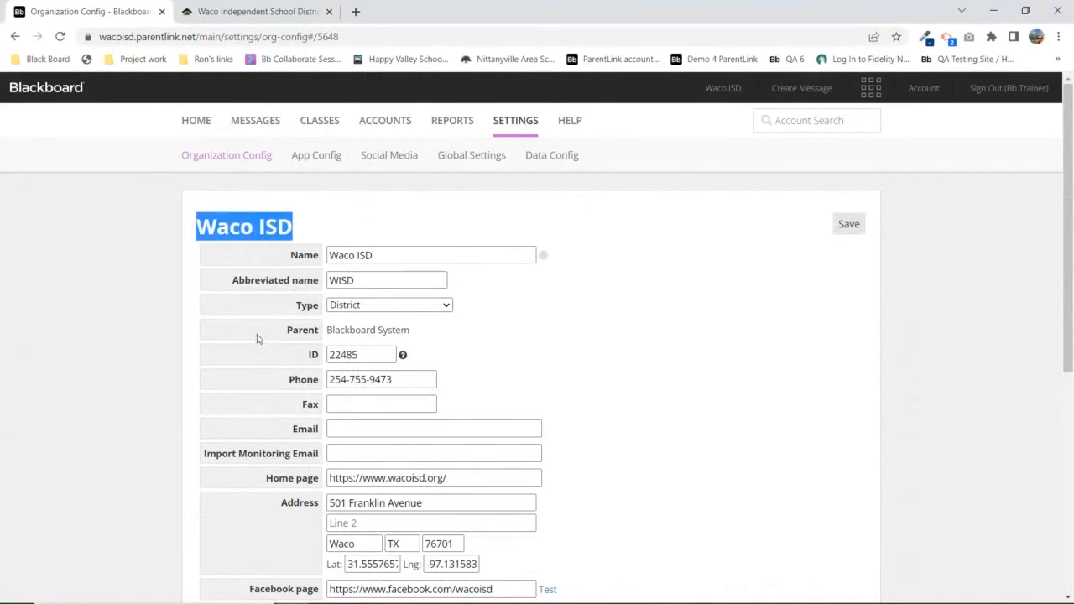
pyautogui.scroll(-5, 252, 370)
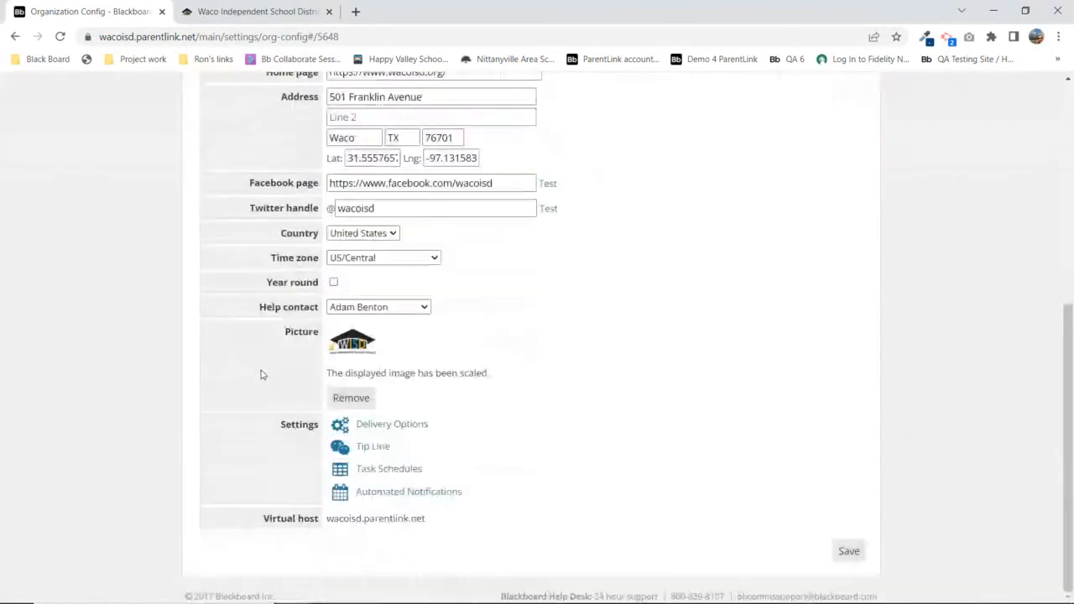
pyautogui.click(389, 428)
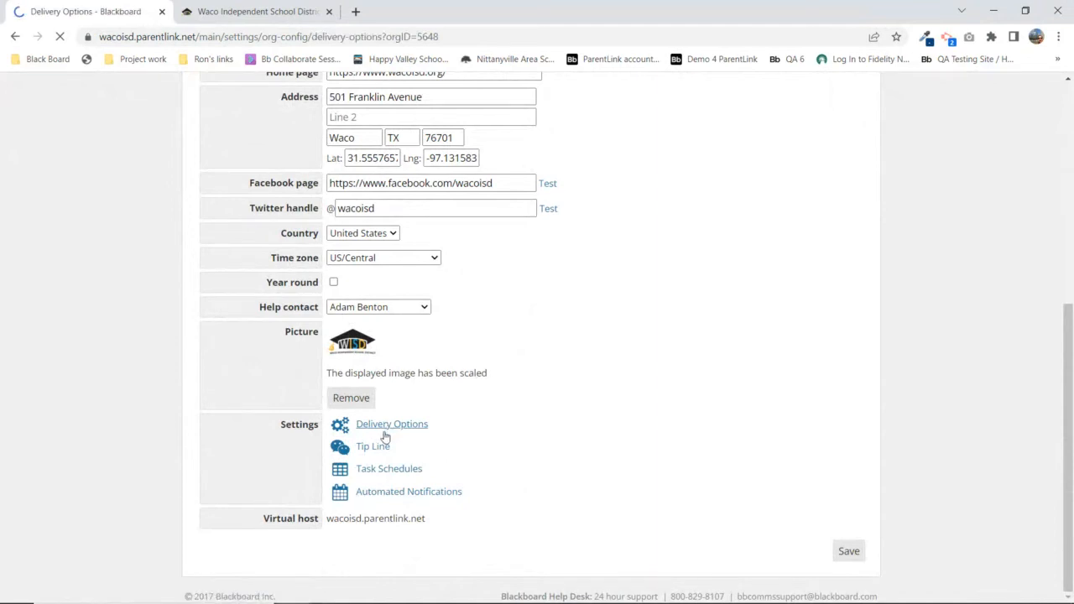
# Point out Waco ISD's Default Caller ID number and its first custom caller ID
pyautogui.scroll(-2, 336, 361)
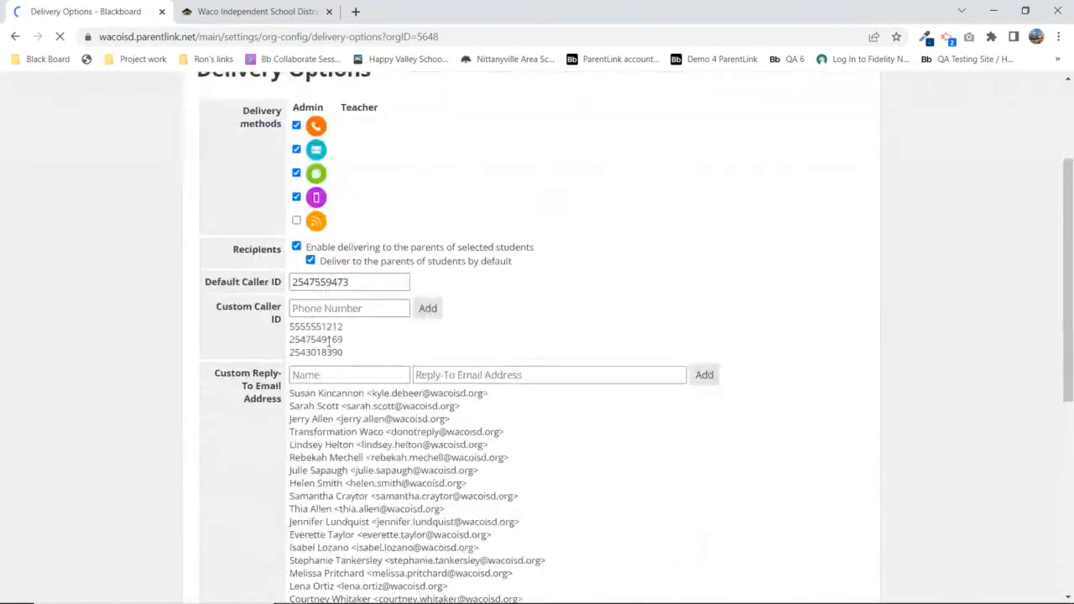
pyautogui.moveTo(205, 281); pyautogui.dragTo(284, 287)
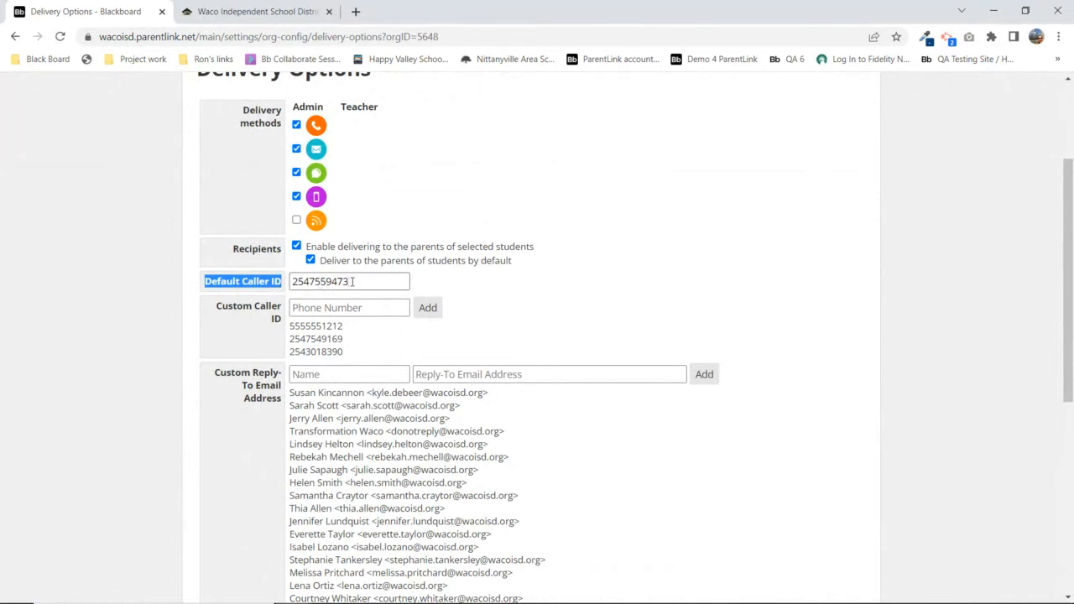
pyautogui.moveTo(353, 281); pyautogui.dragTo(307, 283)
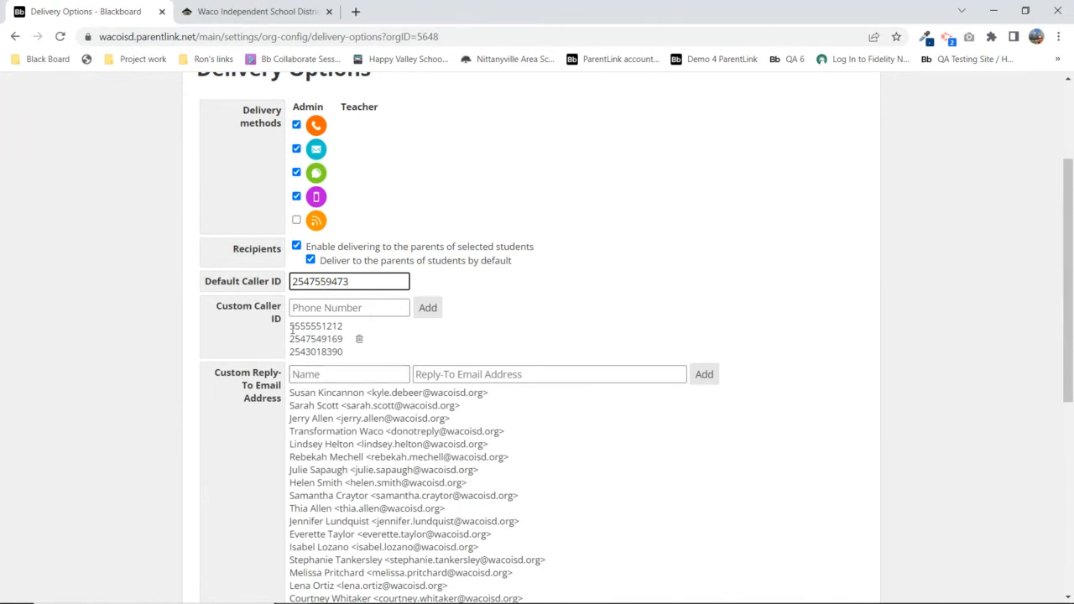
pyautogui.moveTo(289, 326); pyautogui.dragTo(342, 325)
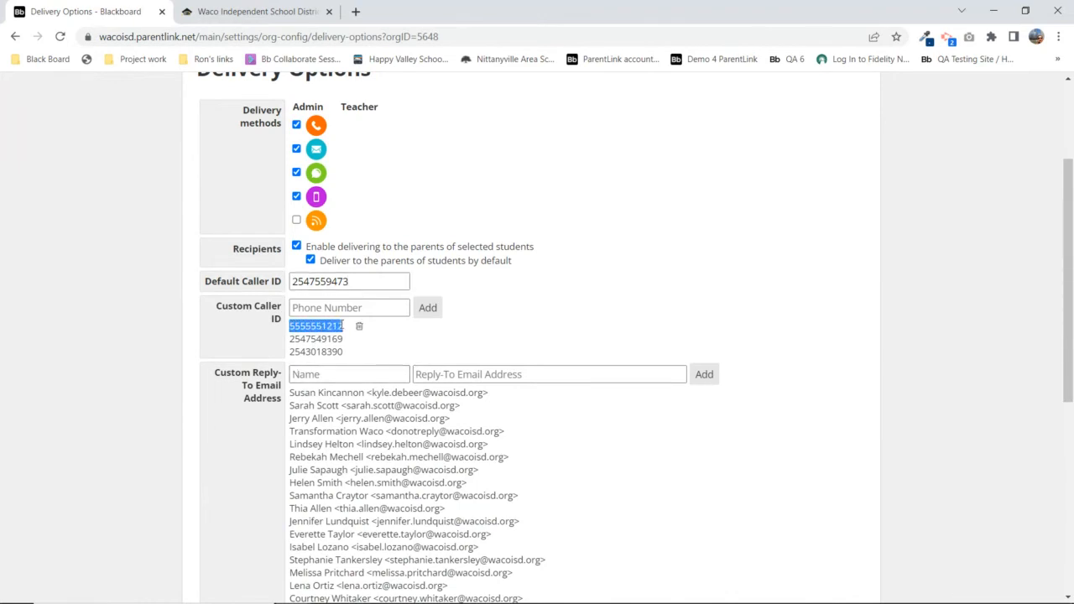
# Start a new custom caller ID entry, then back out without adding one
pyautogui.moveTo(361, 331)
pyautogui.click(298, 307)
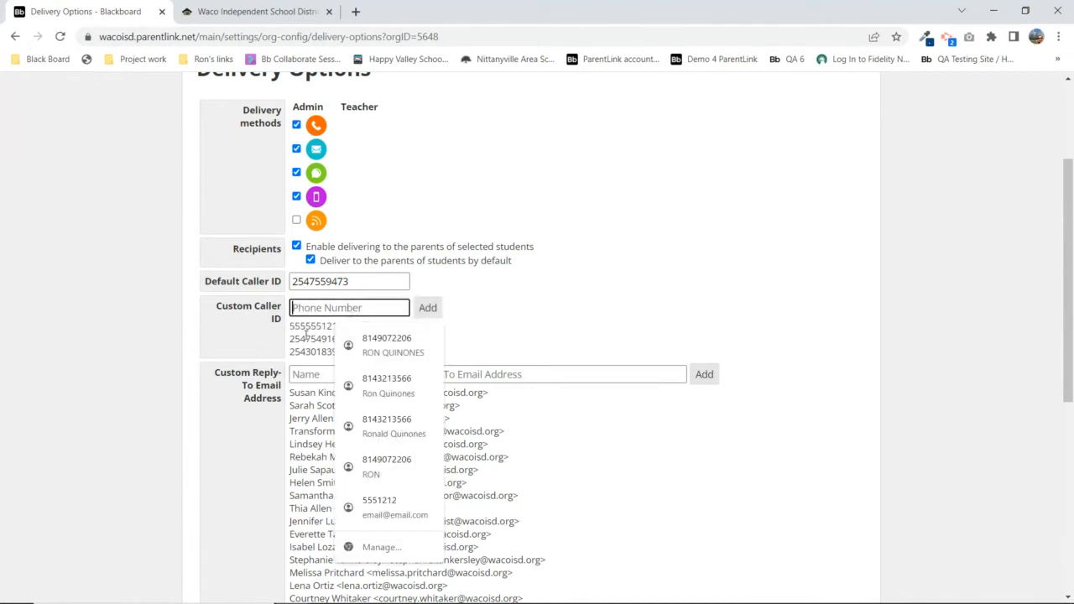
pyautogui.click(216, 354)
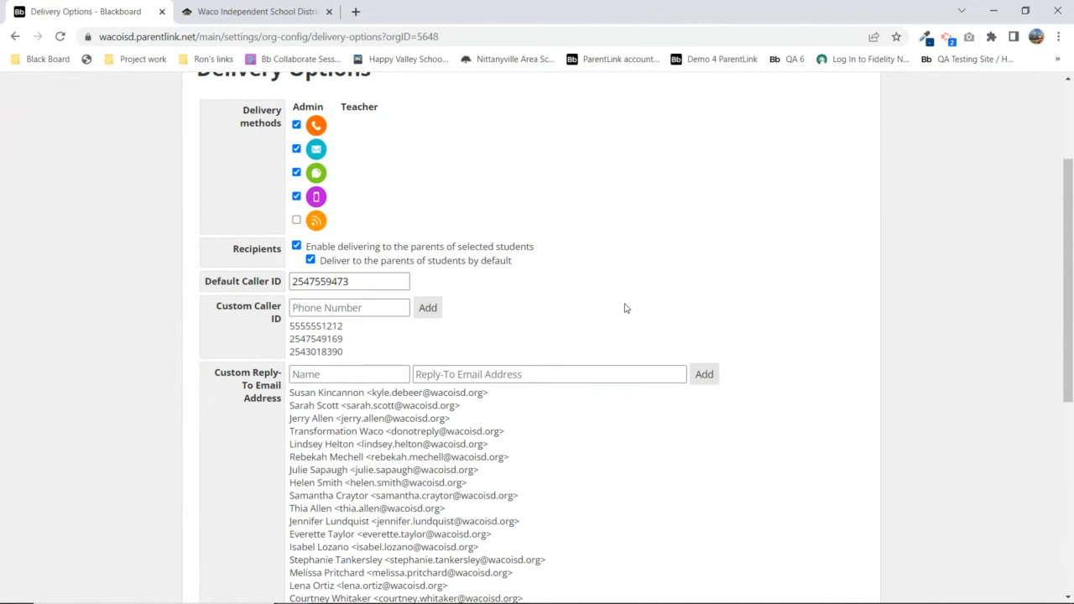
pyautogui.scroll(-2, 625, 309)
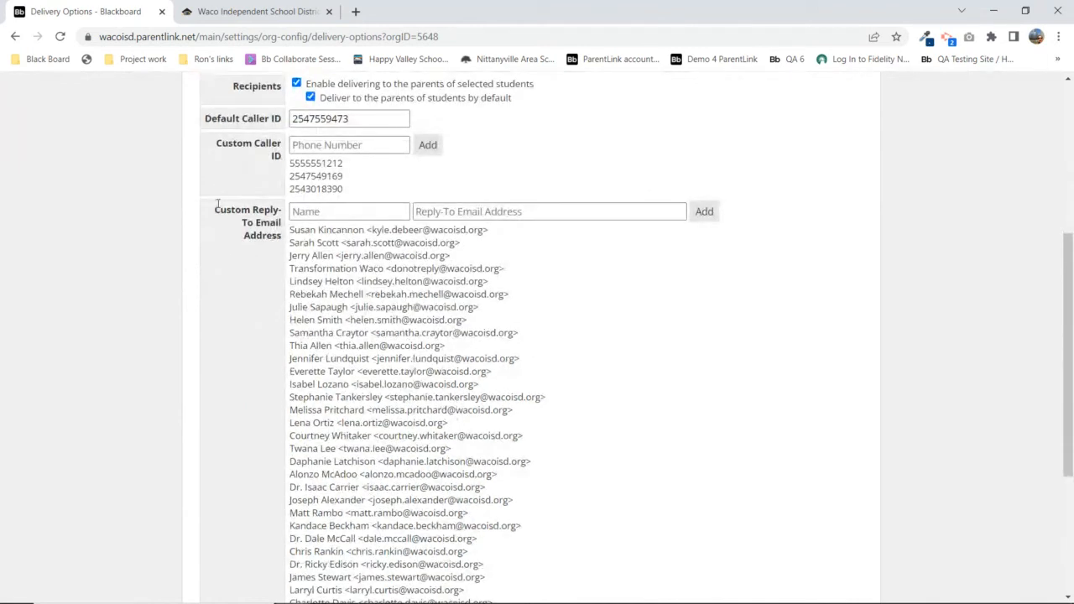
# Enter 'Attendance Office' as the name of a new custom reply-to email address, then check Save below
pyautogui.moveTo(217, 204); pyautogui.dragTo(282, 237)
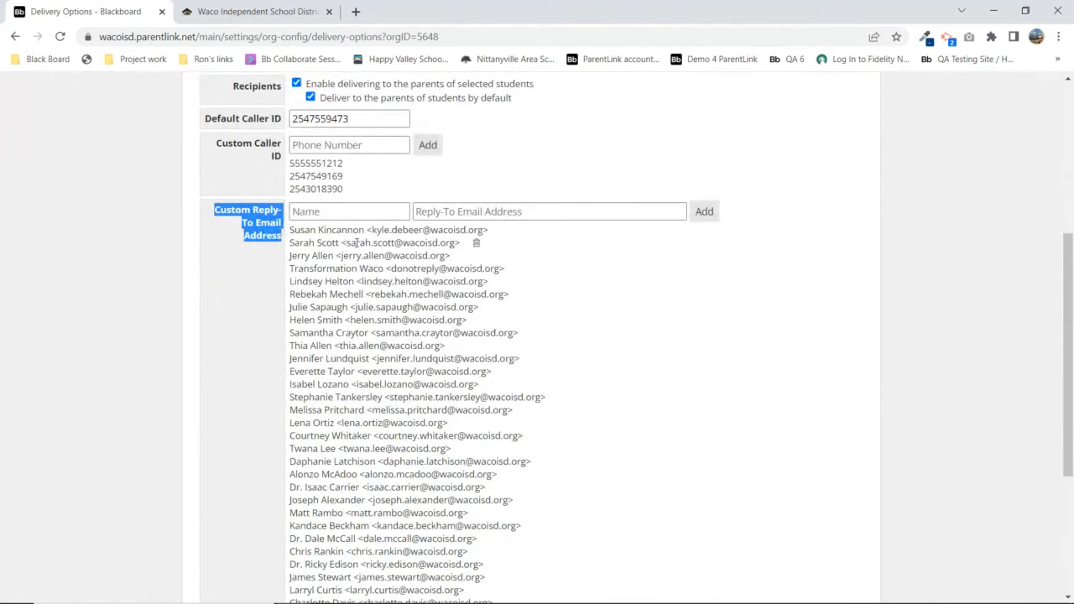
pyautogui.click(320, 212)
pyautogui.write('A')
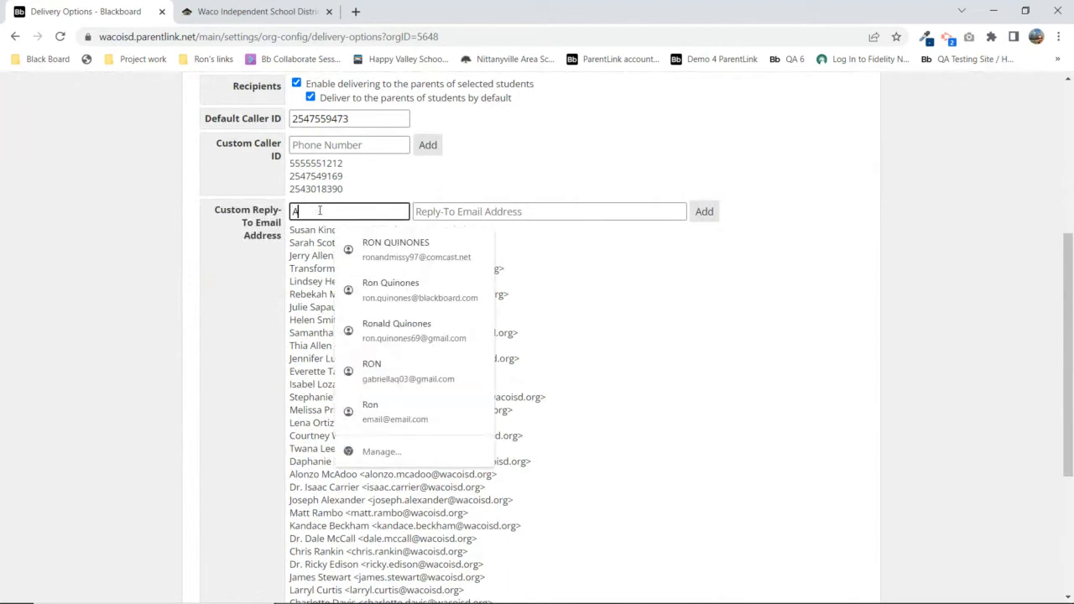
pyautogui.write('ttand')
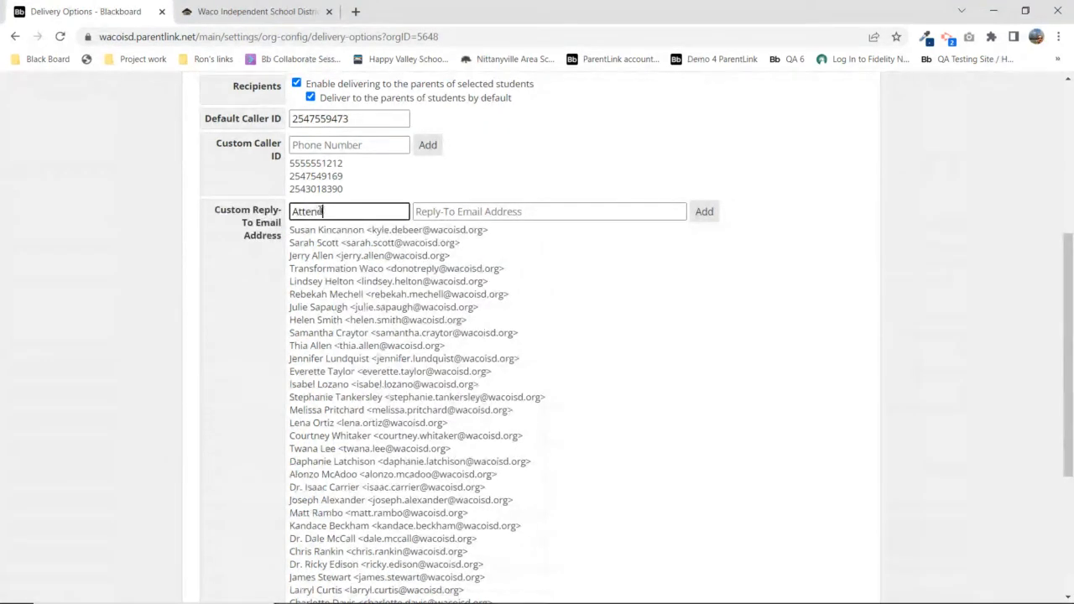
pyautogui.write('ance Office')
pyautogui.click(461, 212)
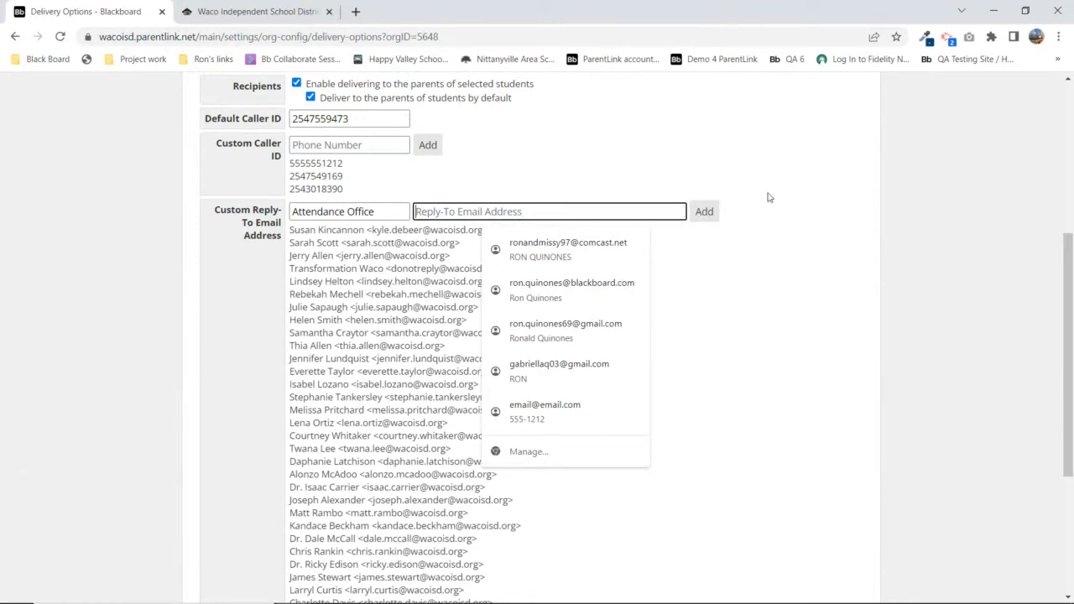
pyautogui.click(655, 192)
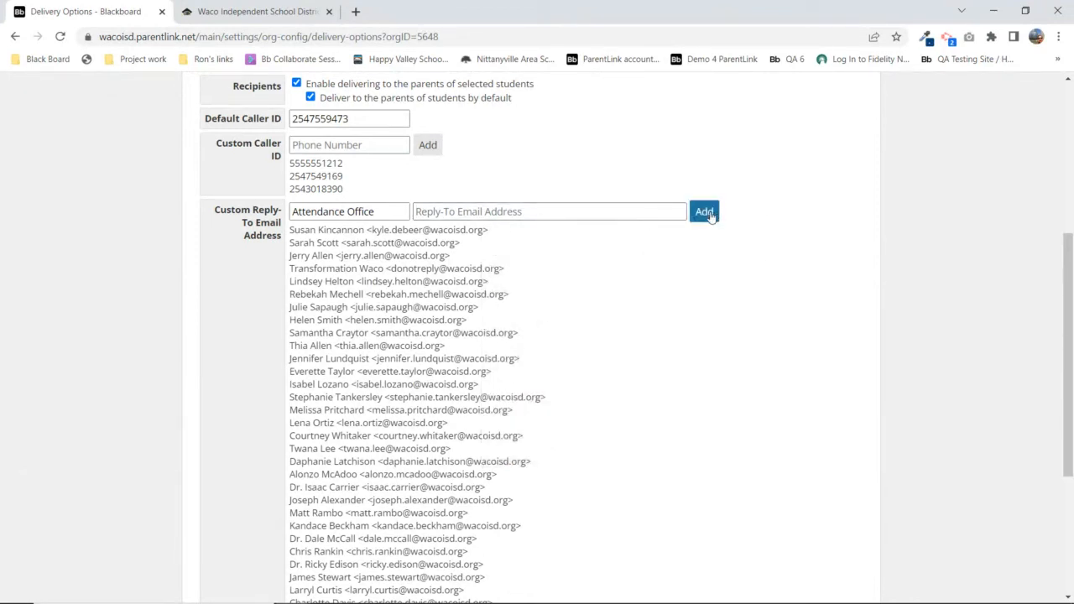
pyautogui.doubleClick(314, 211)
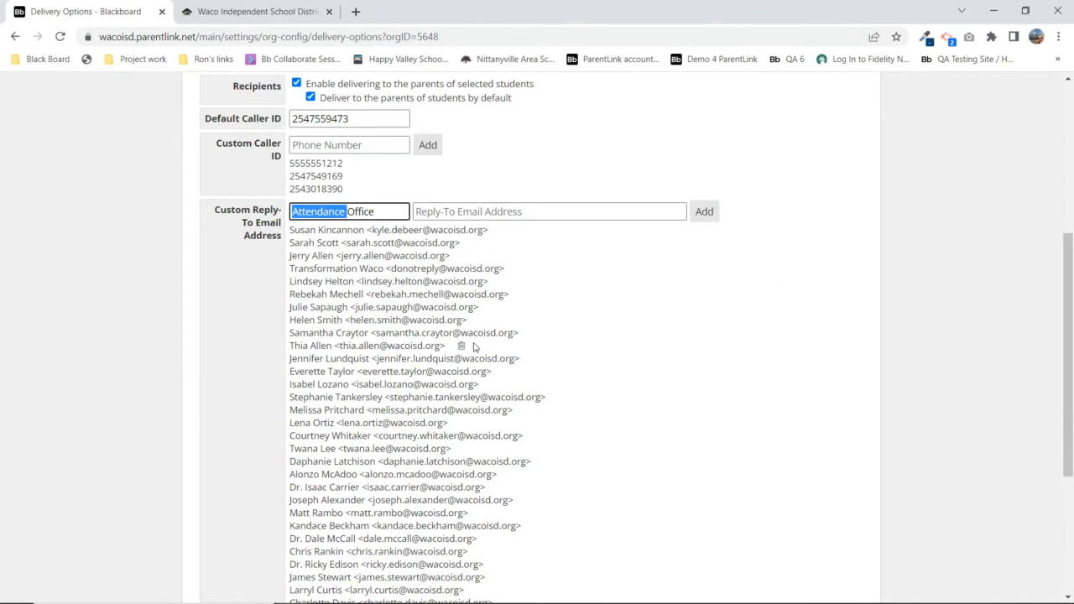
pyautogui.scroll(-3, 470, 344)
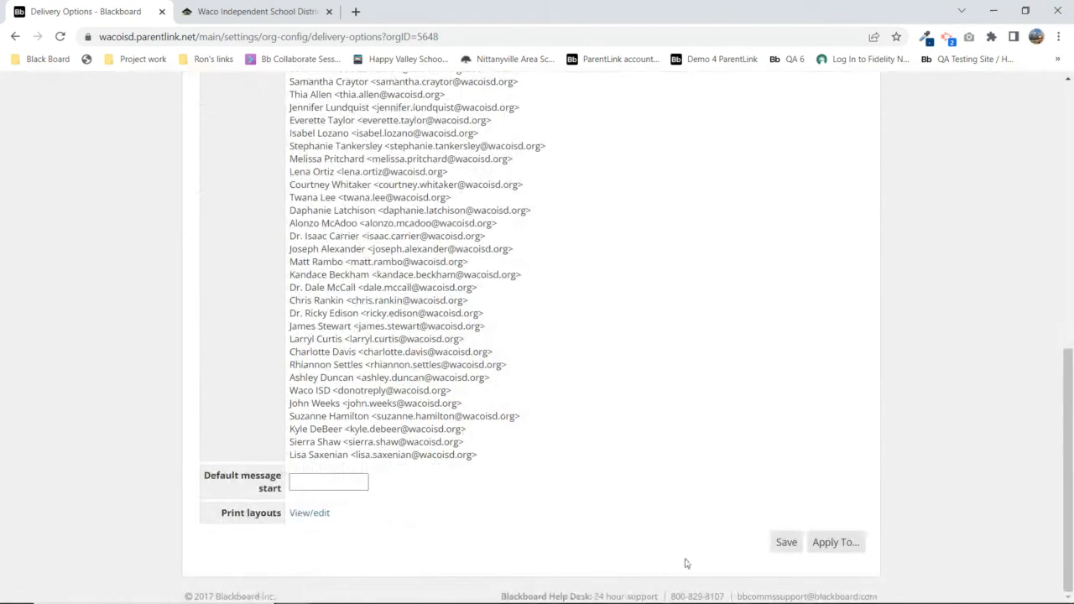
pyautogui.click(785, 544)
pyautogui.scroll(10, 212, 339)
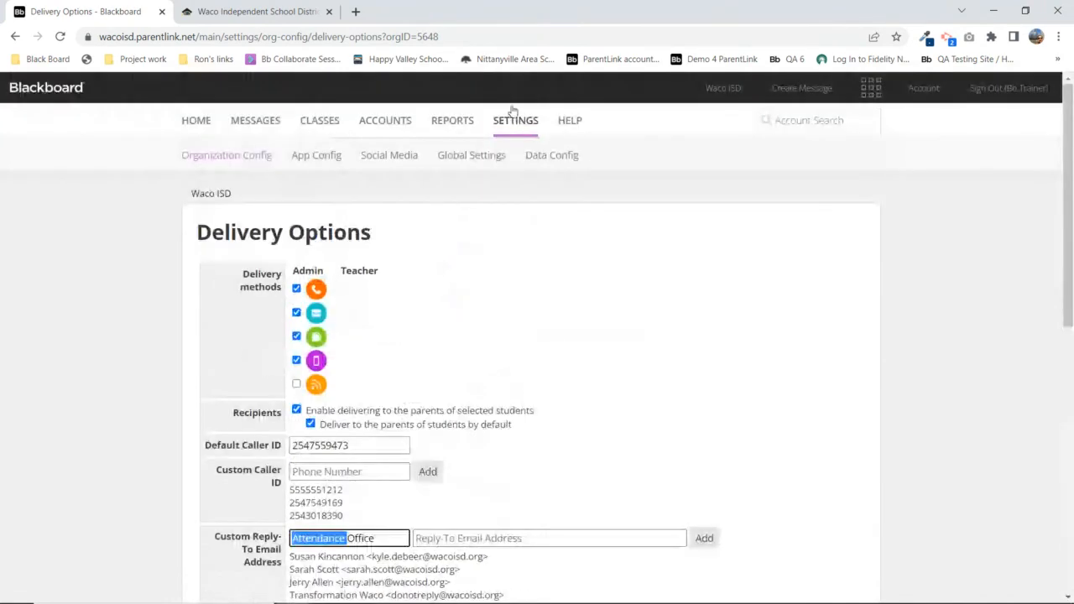
# Reopen Waco ISD from Organization Config, skim its settings, then go to the Messages Send page
pyautogui.click(220, 156)
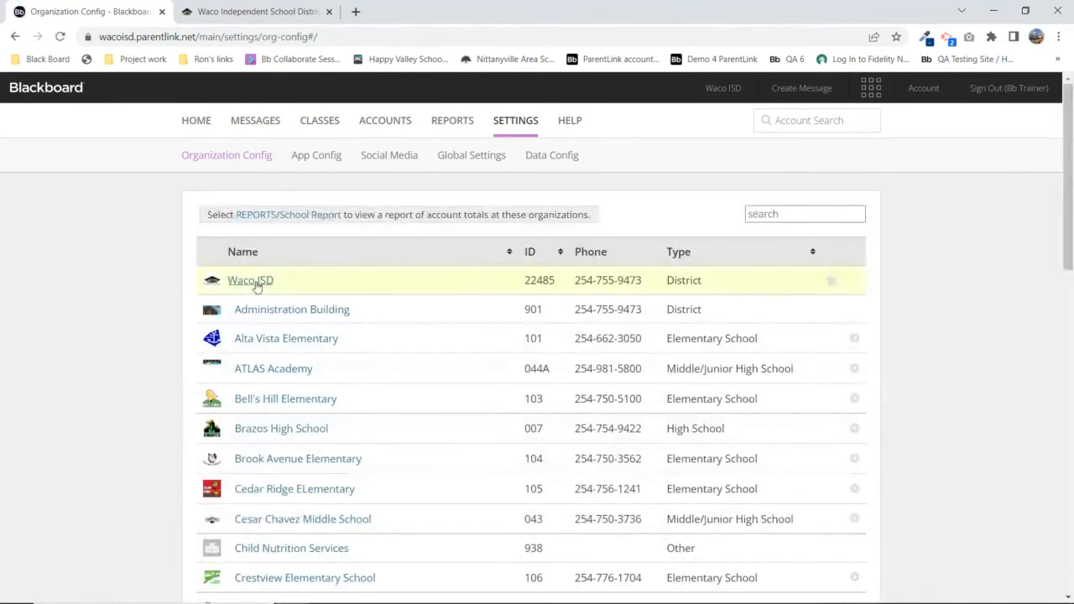
pyautogui.click(251, 280)
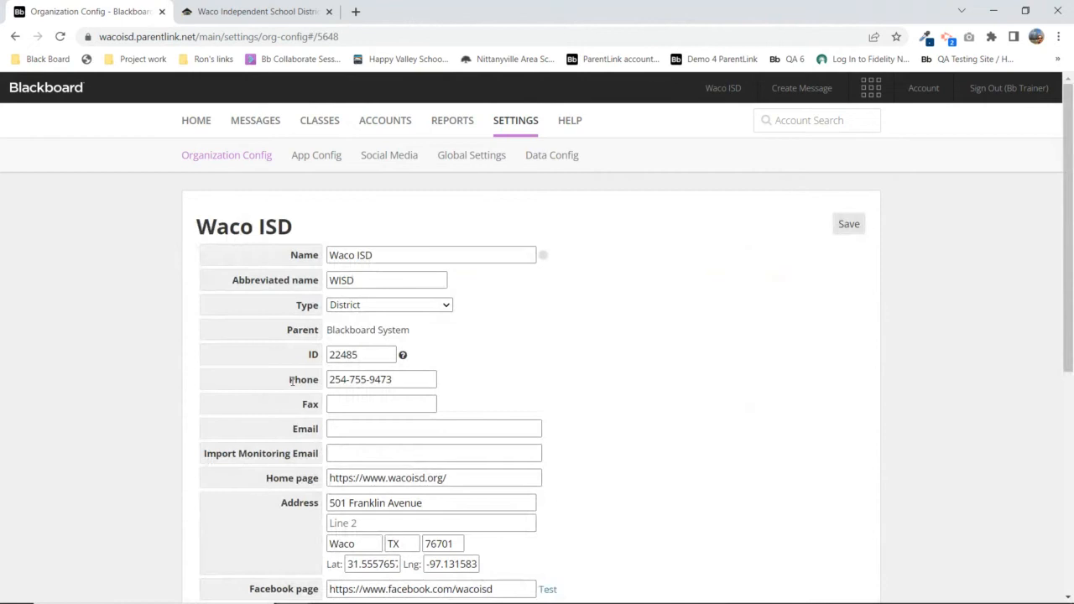
pyautogui.scroll(-5, 293, 386)
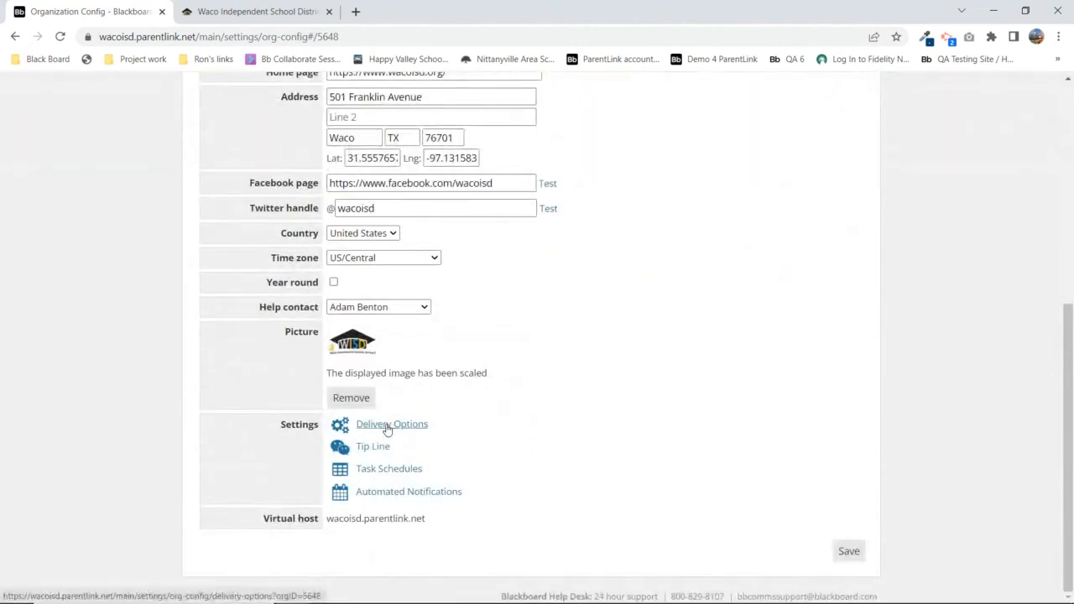
pyautogui.scroll(5, 225, 399)
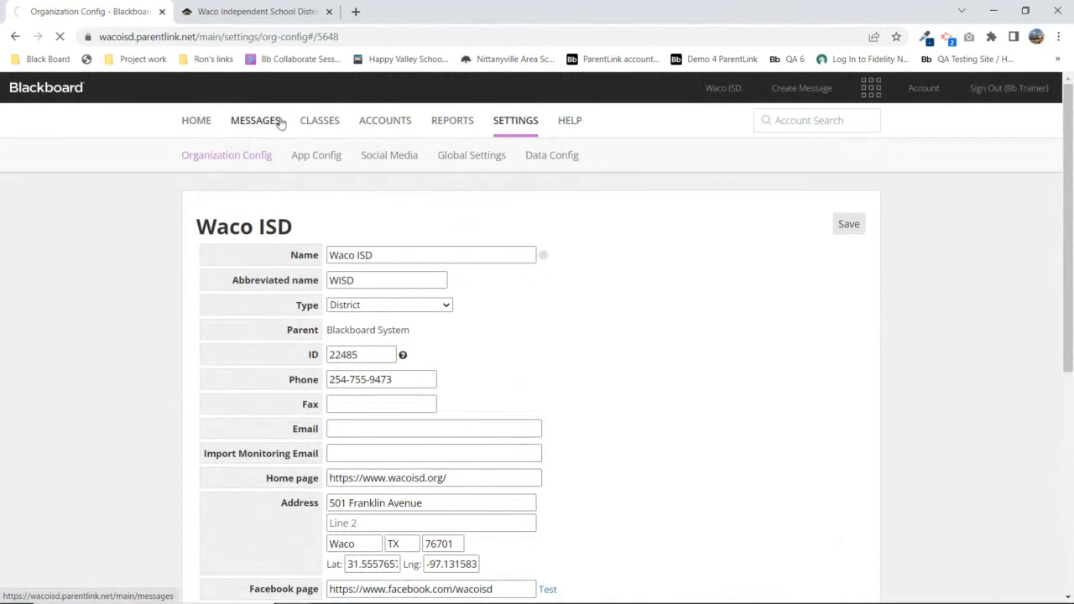
pyautogui.click(253, 124)
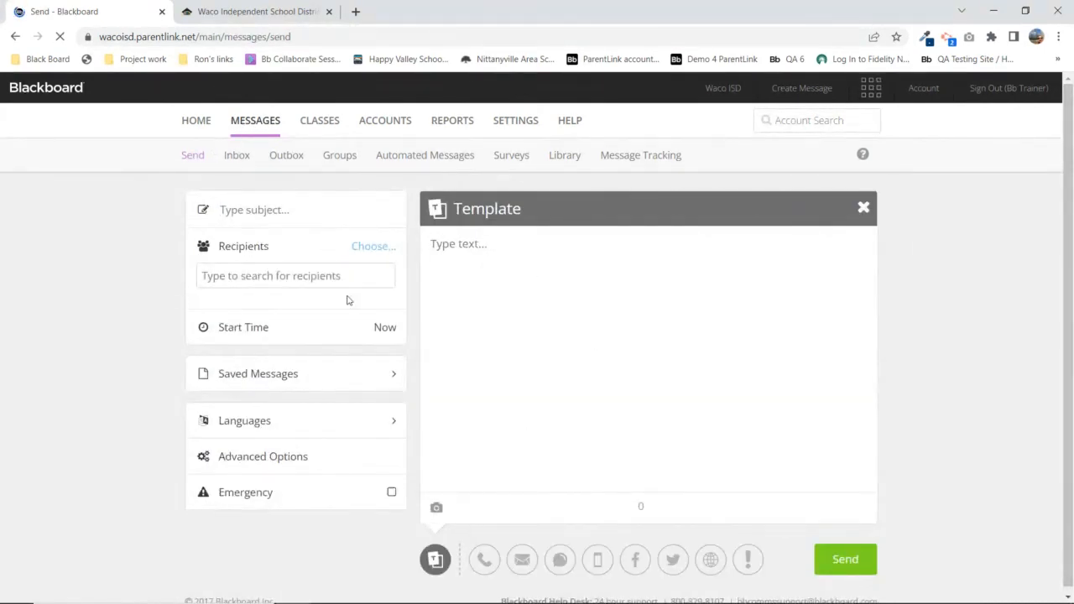
# Load the Open House draft from Saved Messages > Drafts, collapse Languages, and open Advanced Options
pyautogui.click(248, 375)
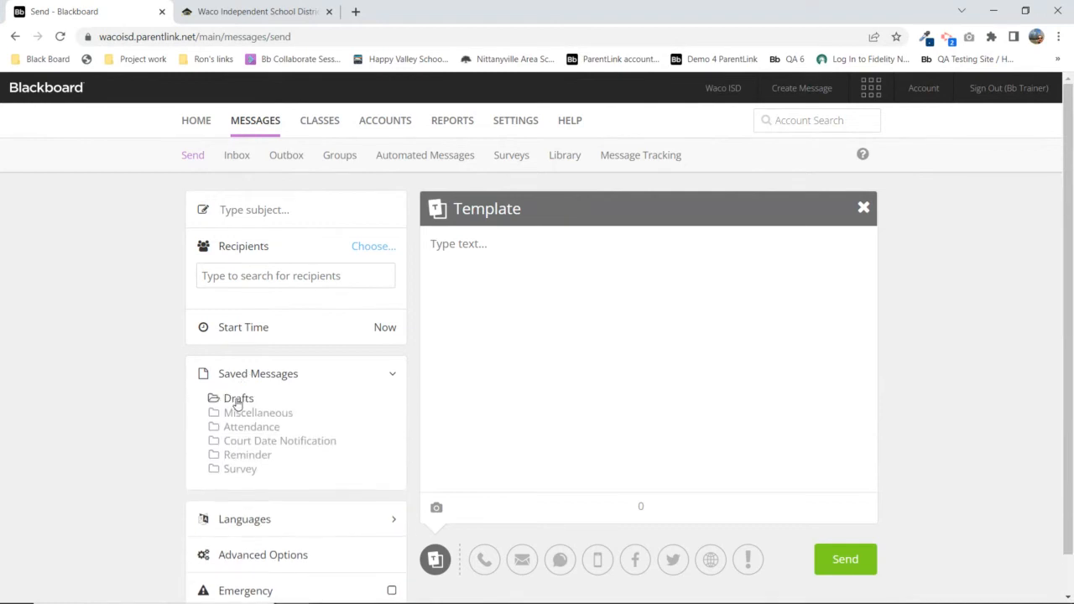
pyautogui.click(238, 399)
pyautogui.click(259, 413)
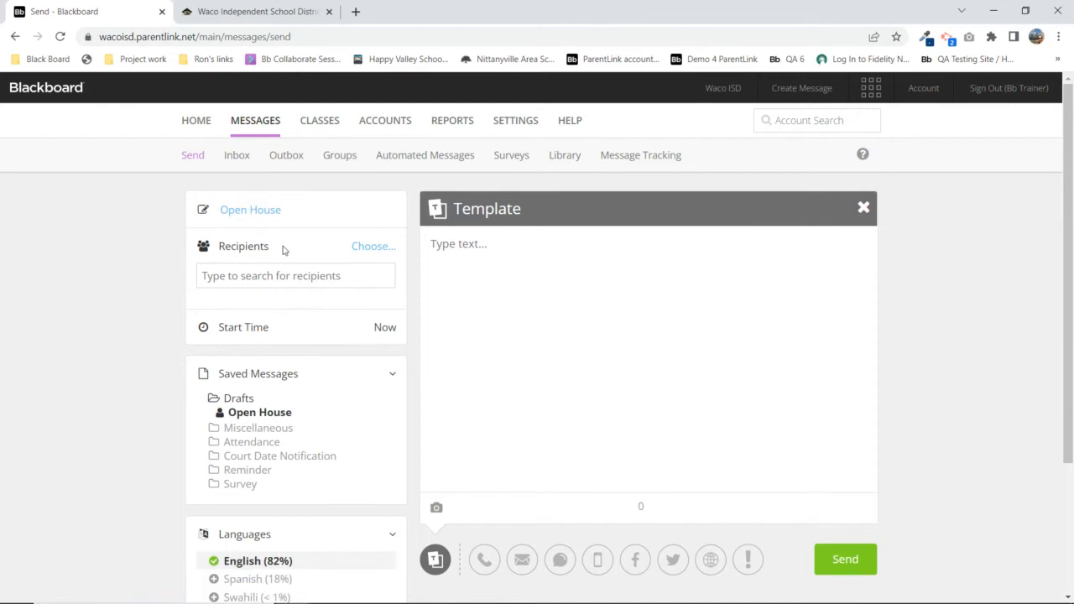
pyautogui.scroll(-2, 283, 250)
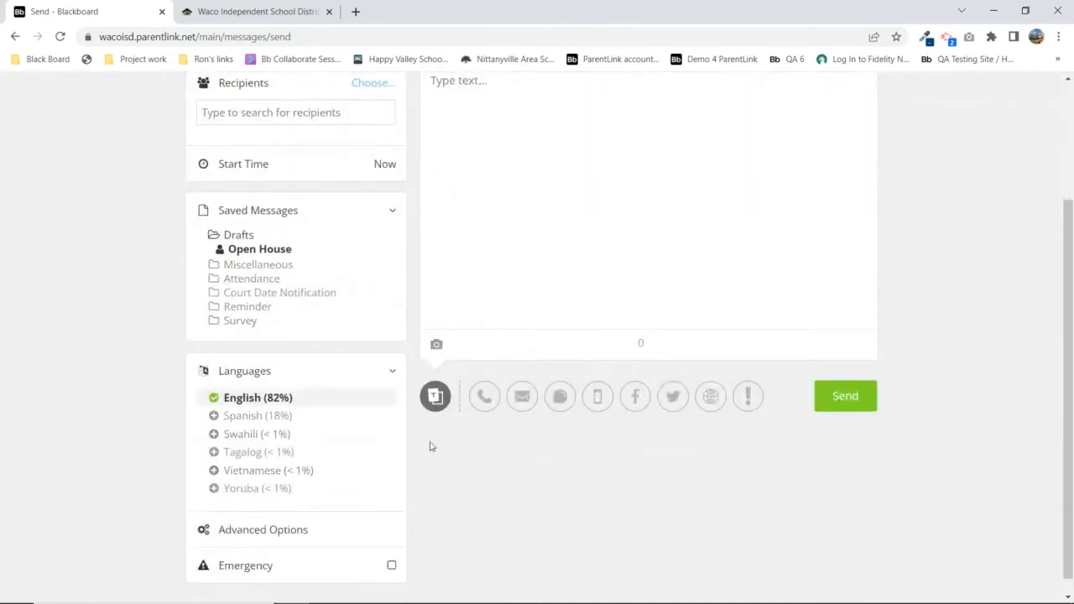
pyautogui.click(255, 373)
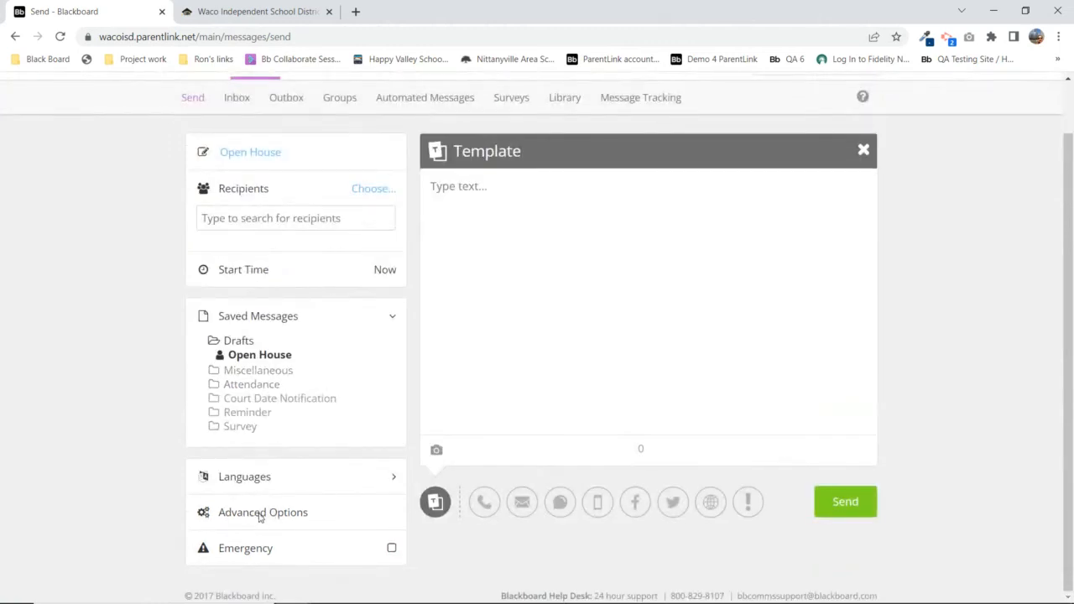
pyautogui.click(260, 514)
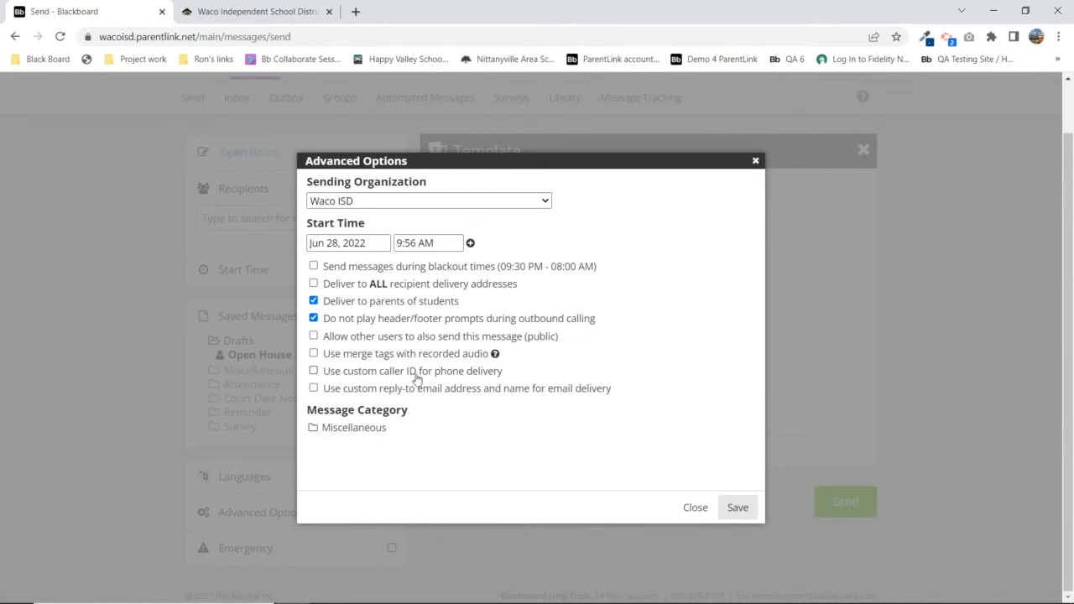
pyautogui.click(313, 372)
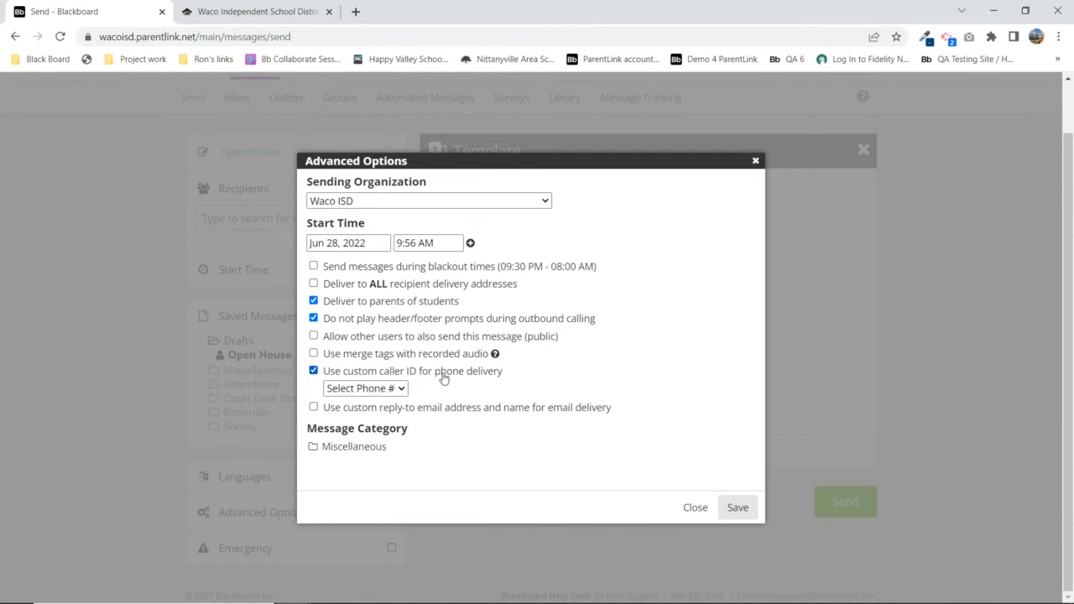
pyautogui.click(398, 388)
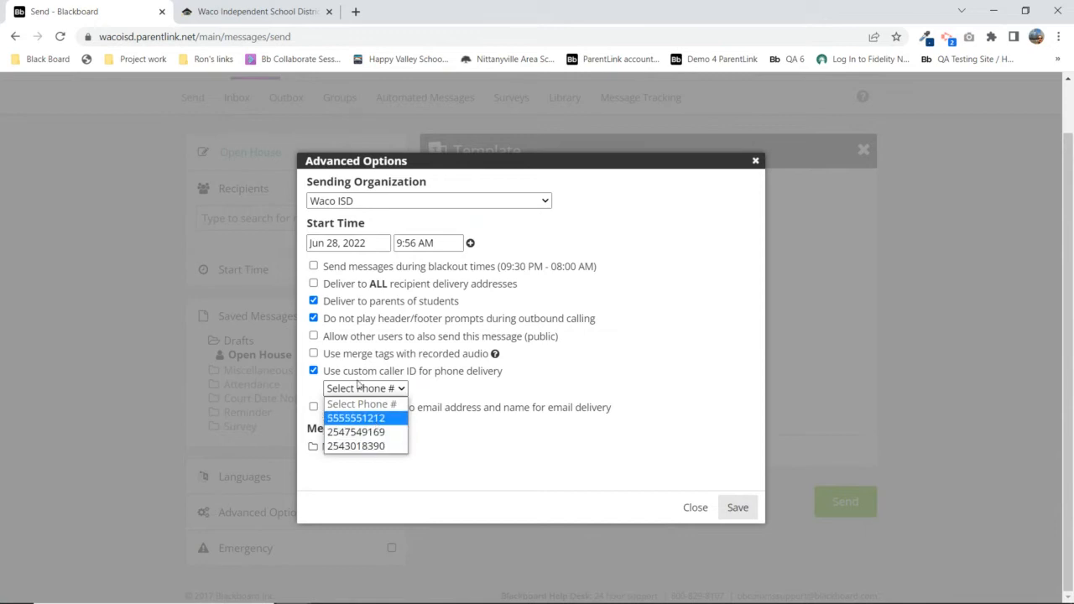
pyautogui.click(316, 373)
pyautogui.click(314, 371)
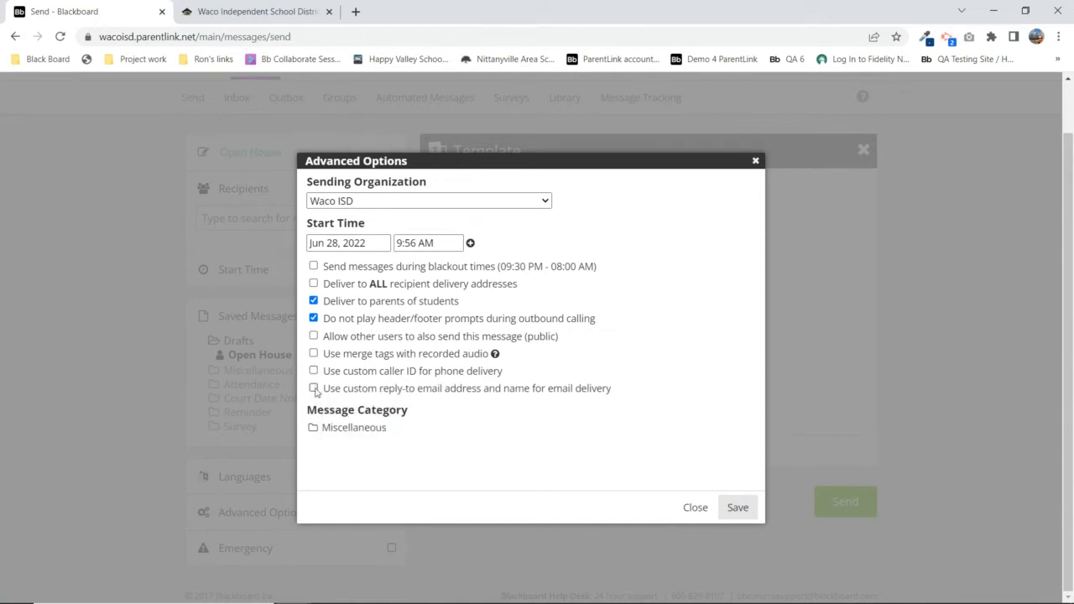
pyautogui.click(314, 389)
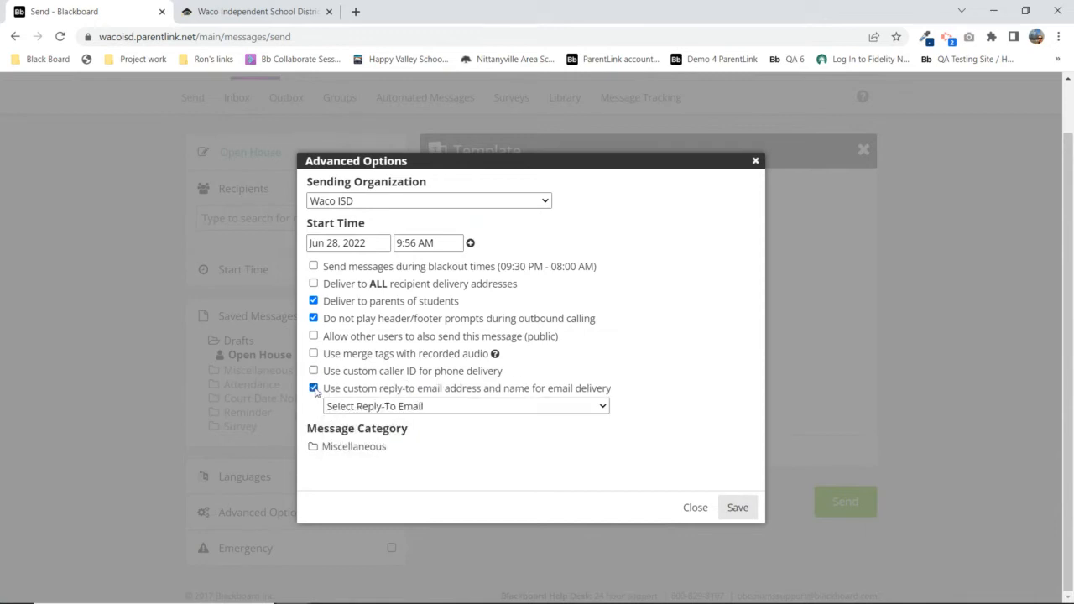
pyautogui.click(456, 407)
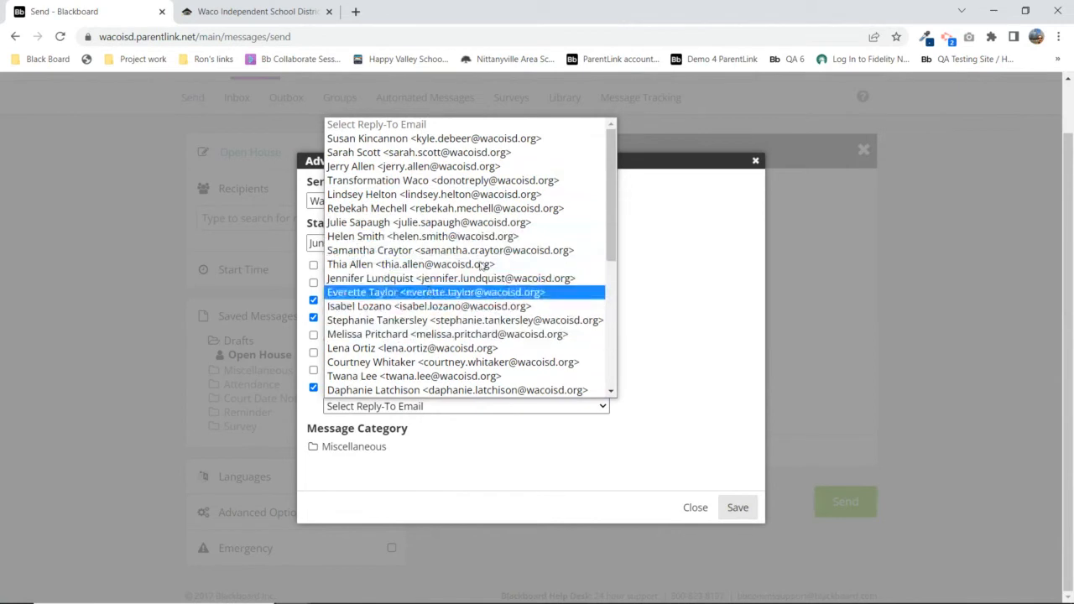
pyautogui.moveTo(611, 228); pyautogui.dragTo(650, 165)
pyautogui.click(651, 165)
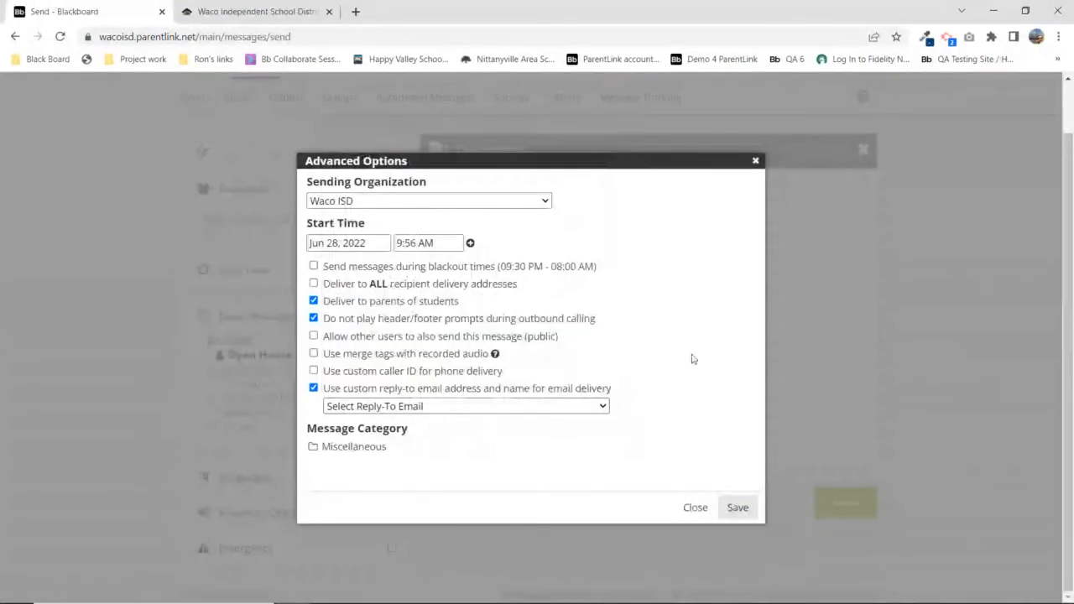
pyautogui.click(313, 389)
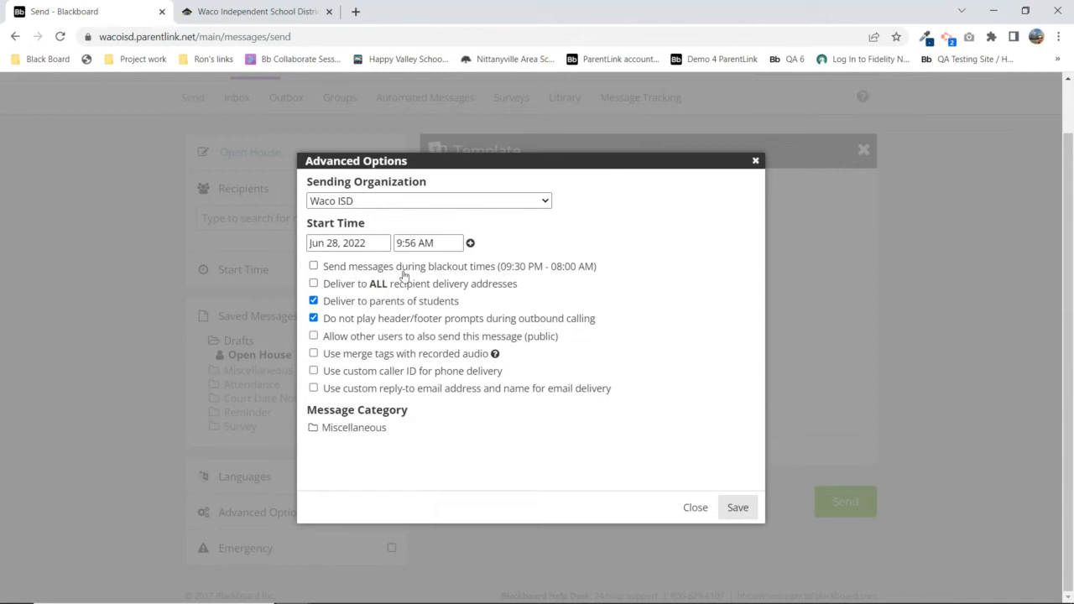
pyautogui.click(314, 284)
pyautogui.click(314, 285)
pyautogui.moveTo(492, 298)
pyautogui.click(313, 283)
pyautogui.click(313, 284)
pyautogui.moveTo(360, 306)
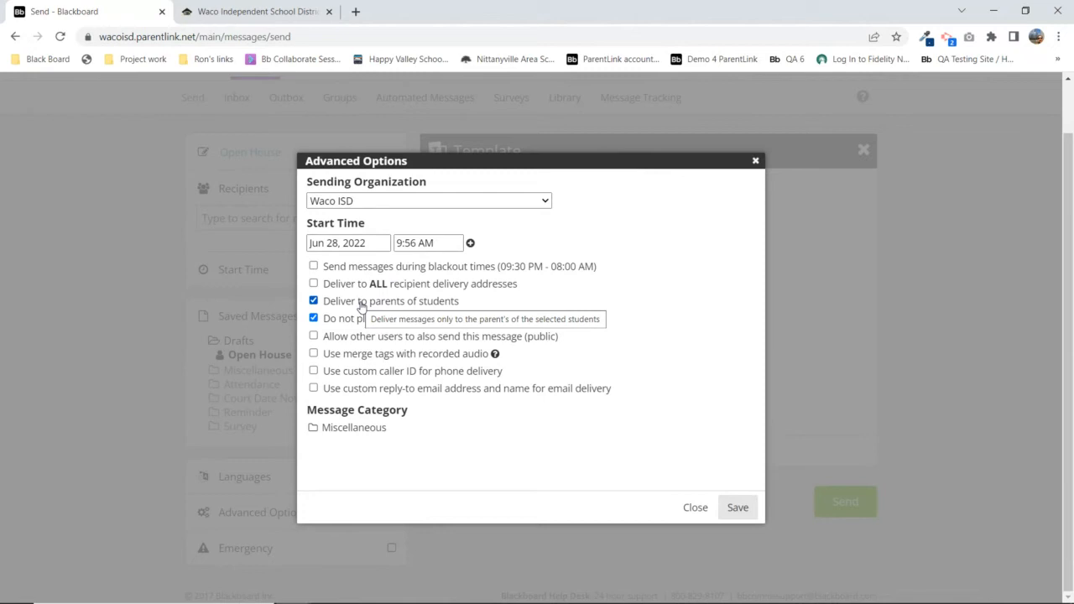
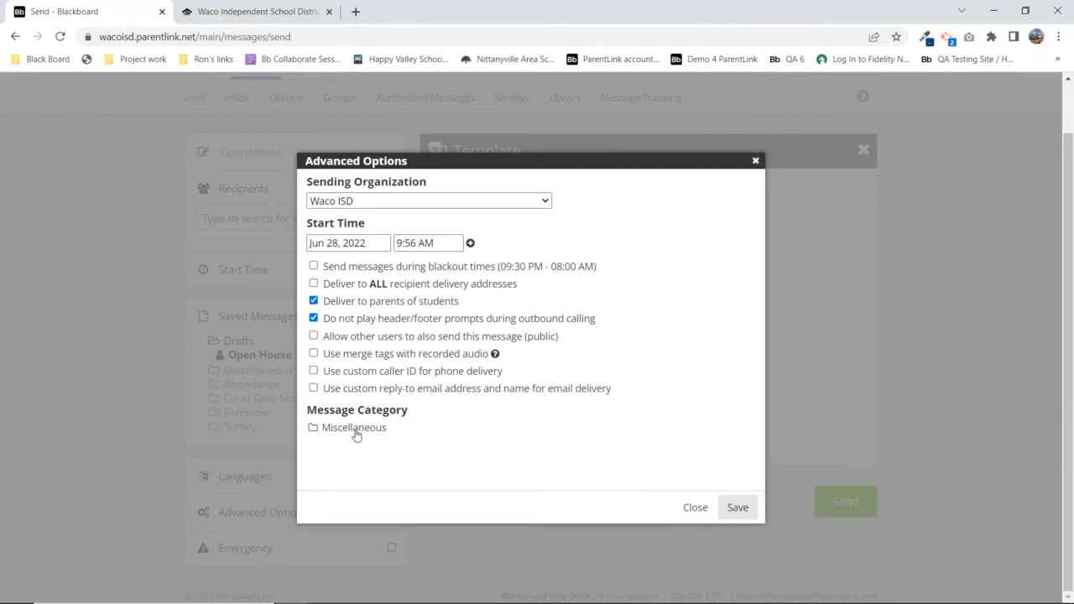
# Close Advanced Options without saving changes, then expand the Miscellaneous saved-messages folder
pyautogui.click(696, 507)
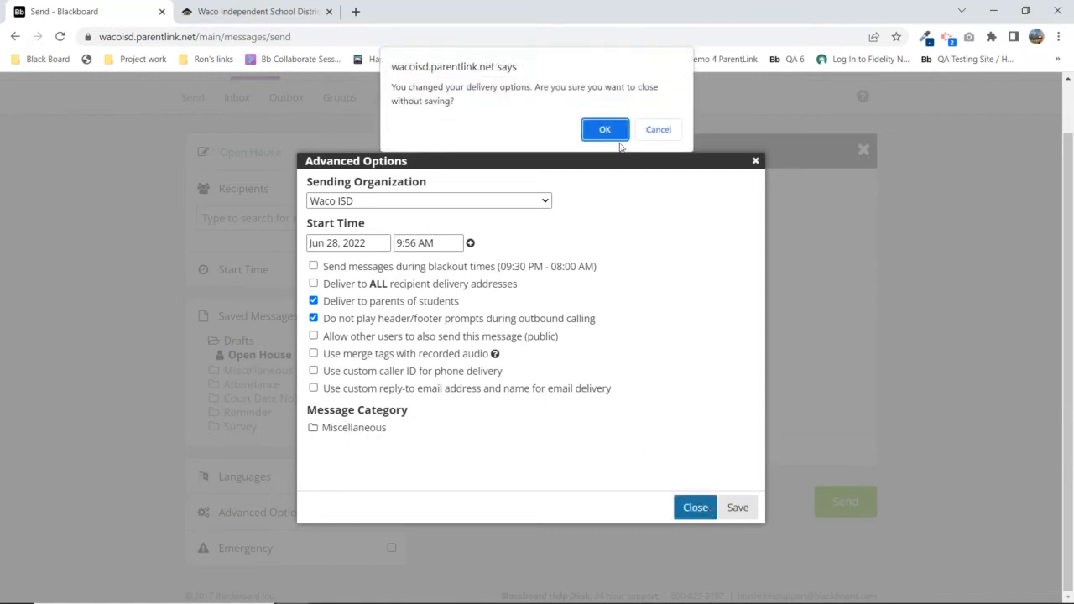
pyautogui.click(605, 131)
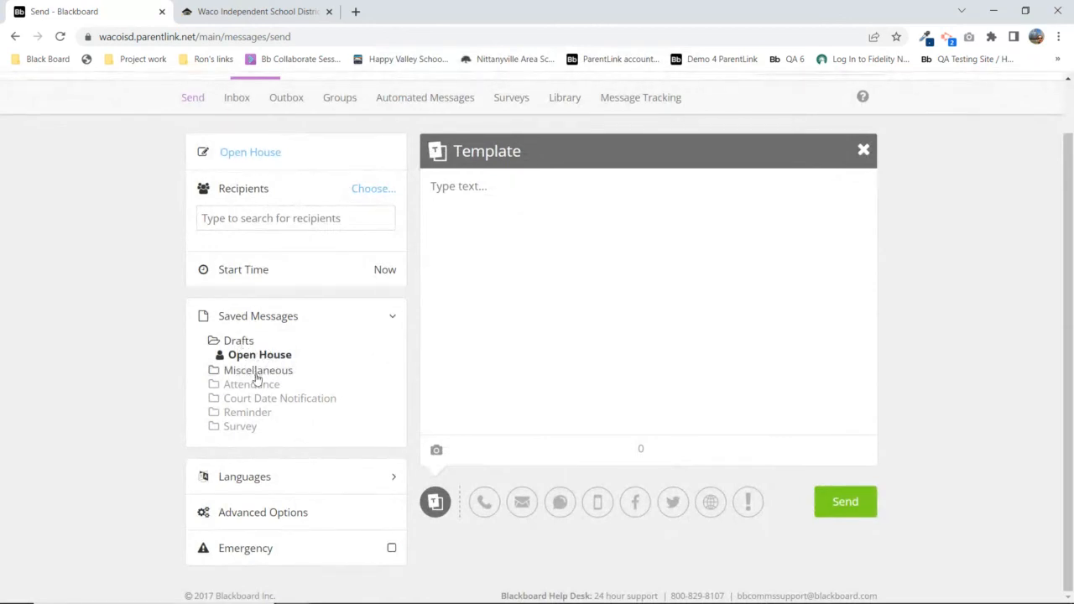
pyautogui.click(257, 371)
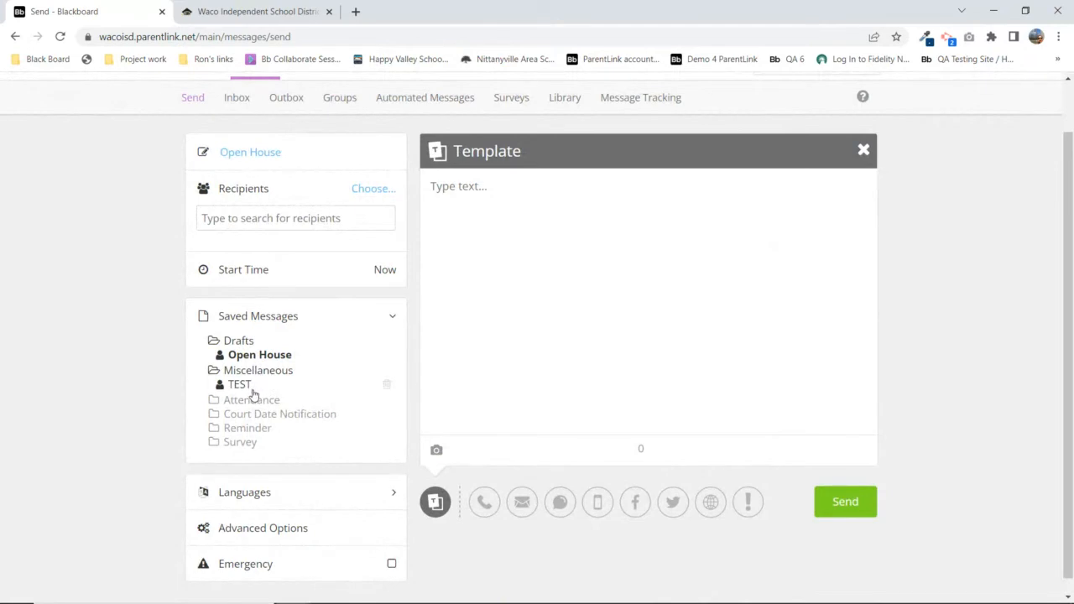
# Collapse Miscellaneous, expand and collapse the Attendance folder, then reopen Advanced Options
pyautogui.click(268, 373)
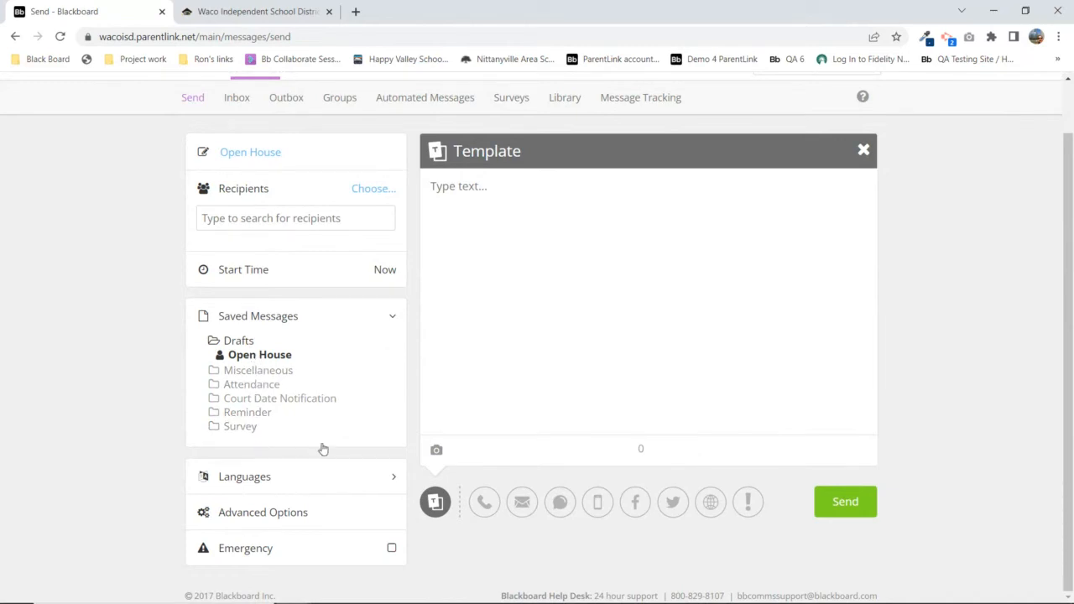
pyautogui.click(255, 384)
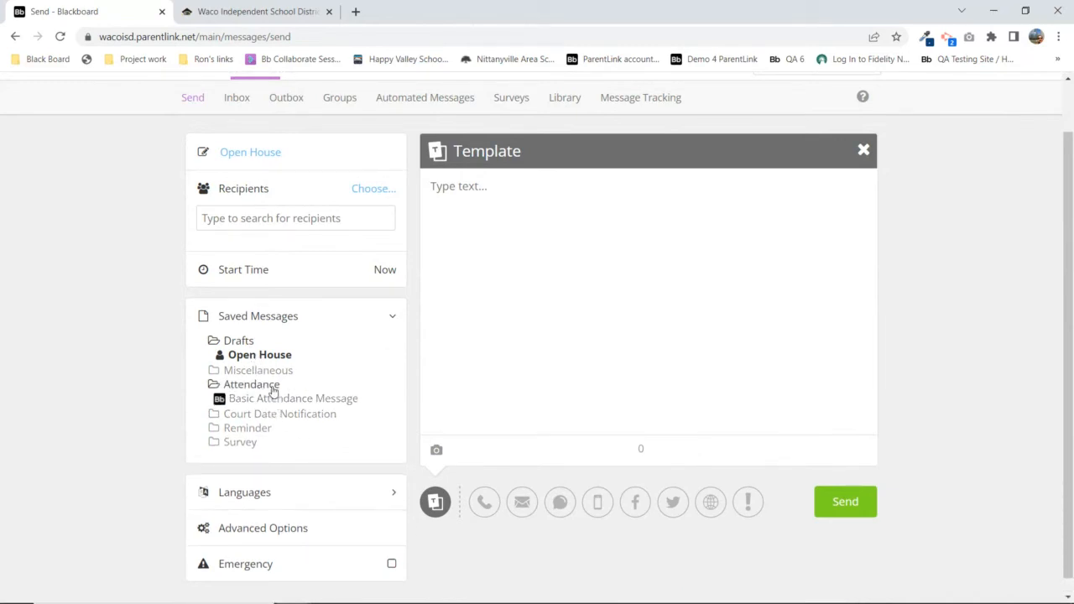
pyautogui.click(262, 386)
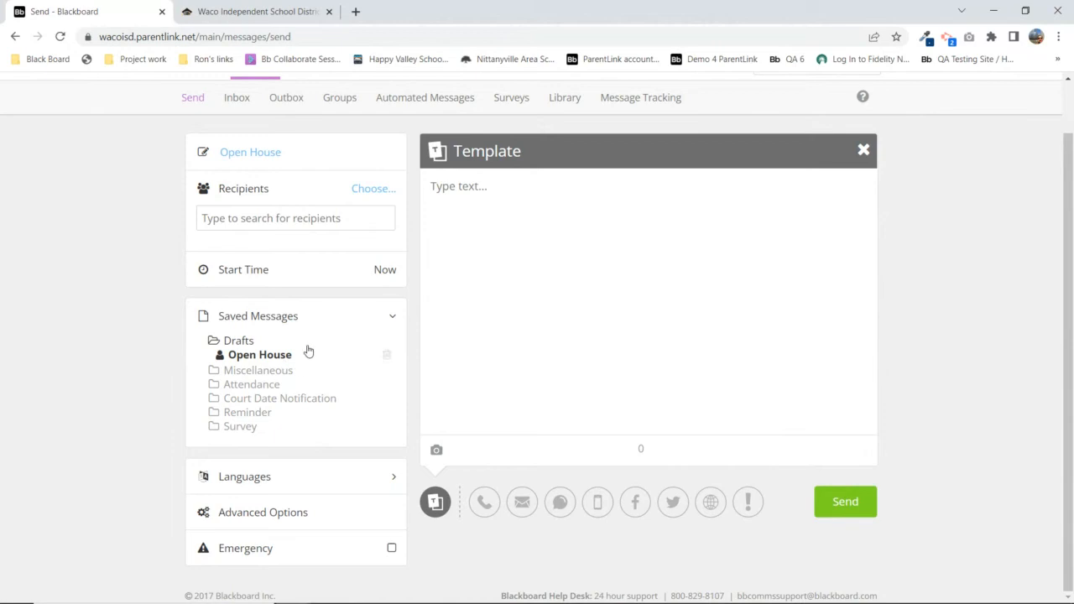
pyautogui.click(264, 512)
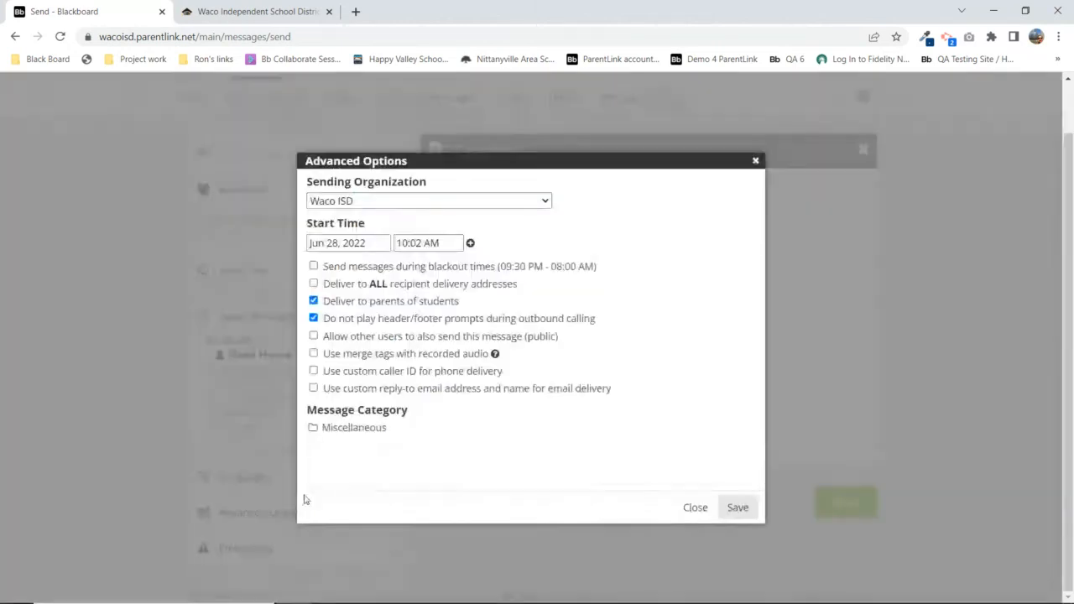
# Browse the Select Category list twice, keep Miscellaneous, and close Advanced Options
pyautogui.click(353, 430)
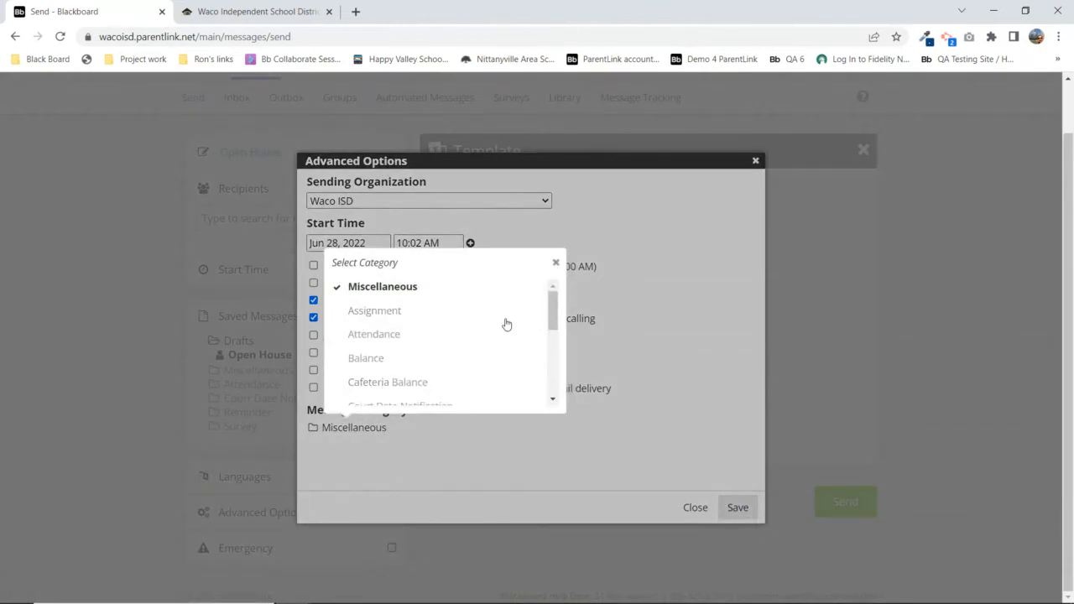
pyautogui.moveTo(553, 311); pyautogui.dragTo(555, 397)
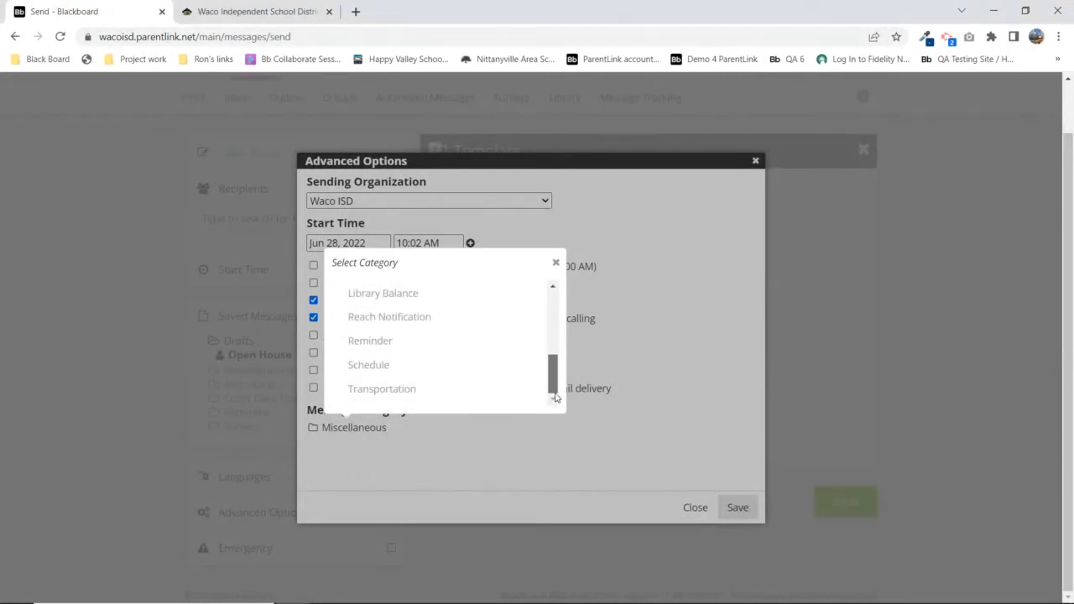
pyautogui.moveTo(555, 397); pyautogui.dragTo(525, 302)
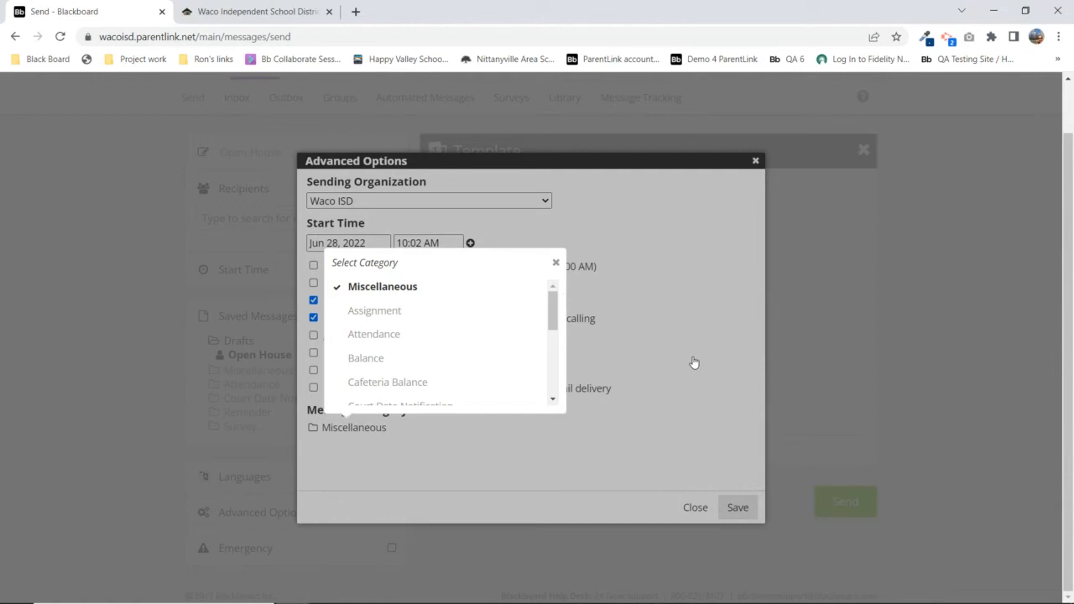
pyautogui.click(555, 264)
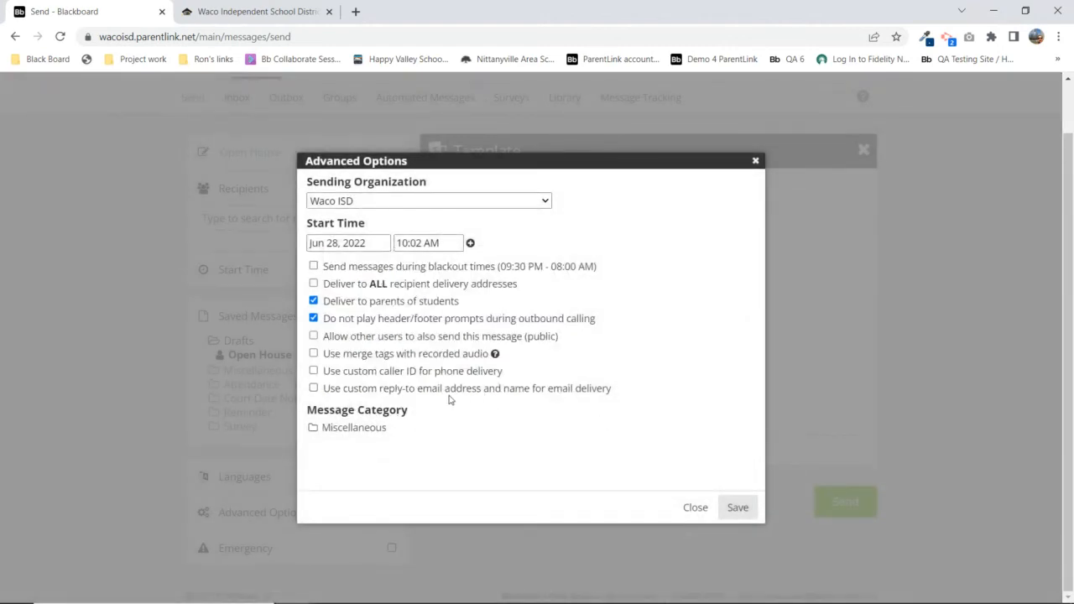
pyautogui.click(346, 430)
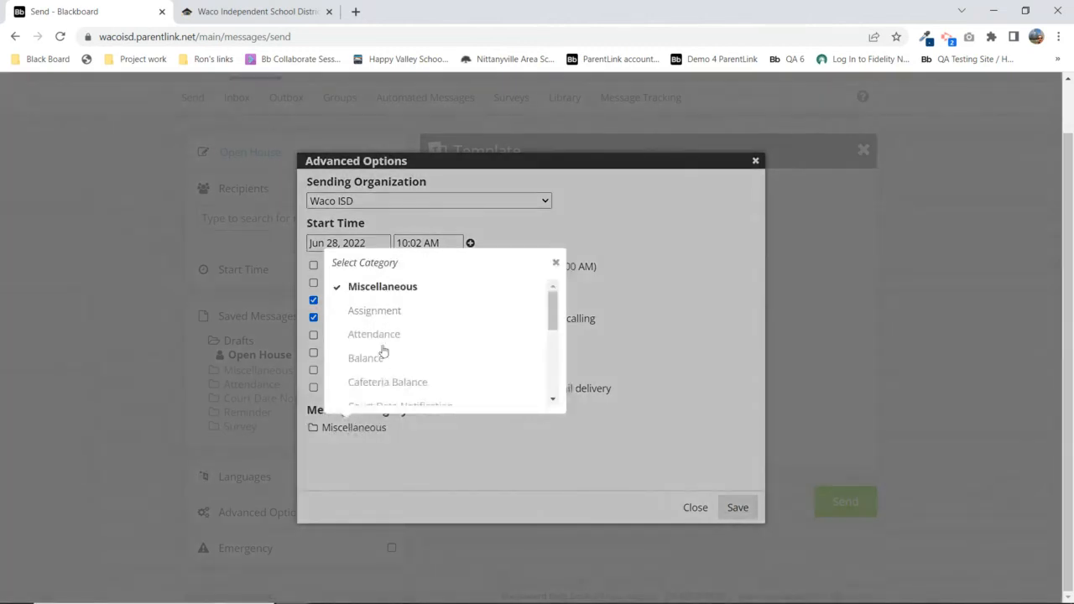
pyautogui.click(556, 262)
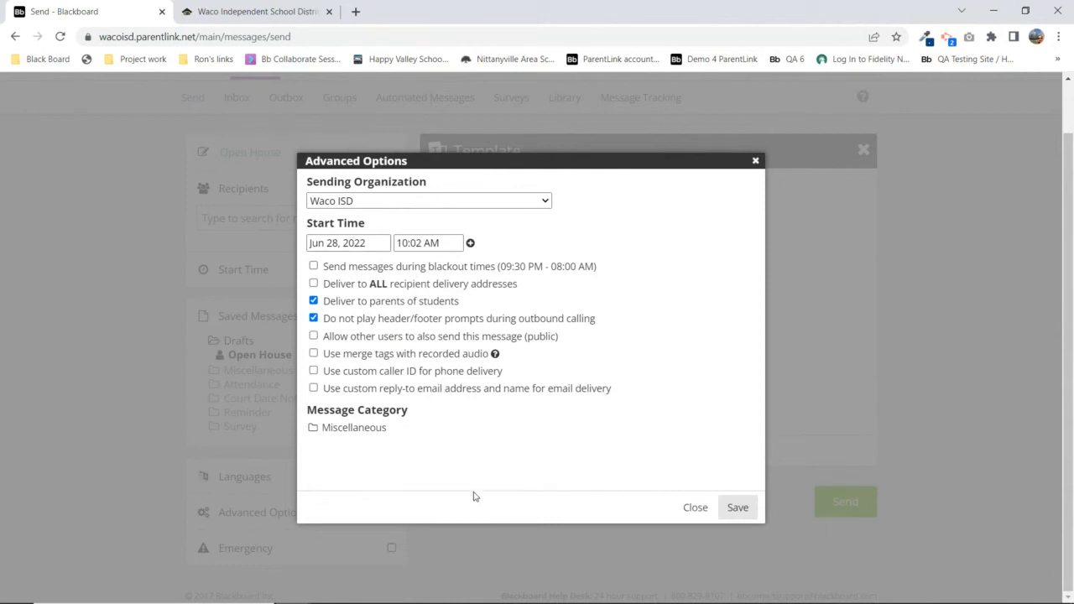
pyautogui.click(689, 514)
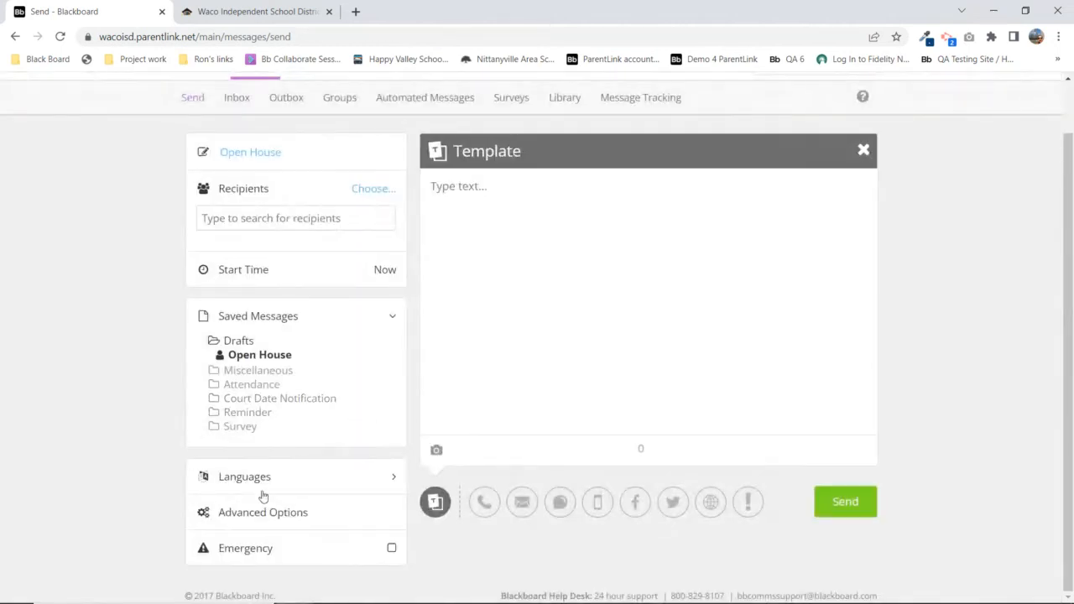
# Collapse Saved Messages, mark the message Emergency, accept the conditions, and view Advanced Options showing Emergency
pyautogui.click(260, 318)
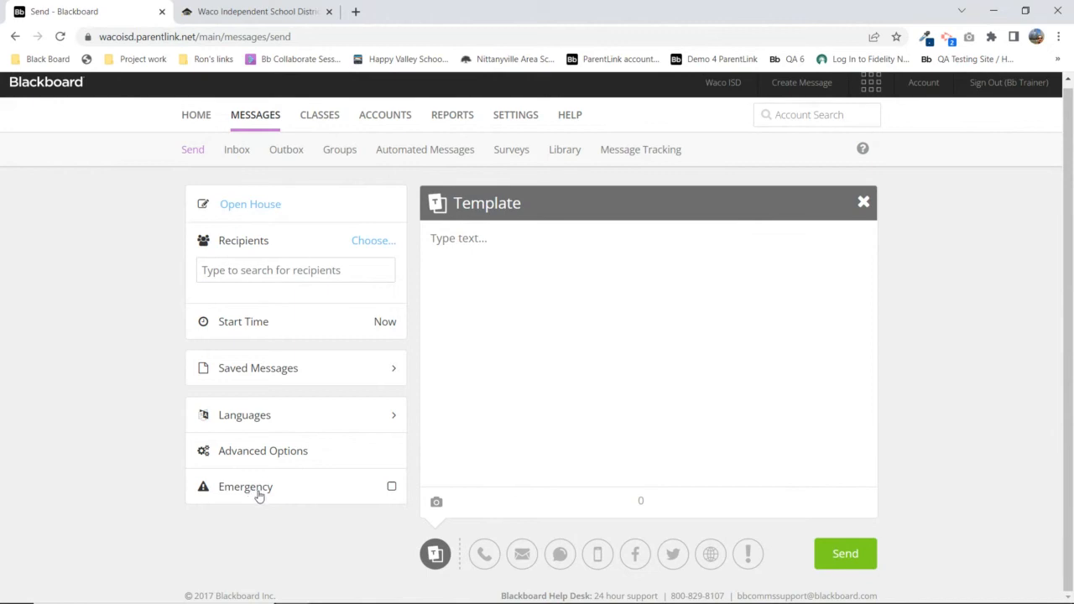
pyautogui.click(284, 492)
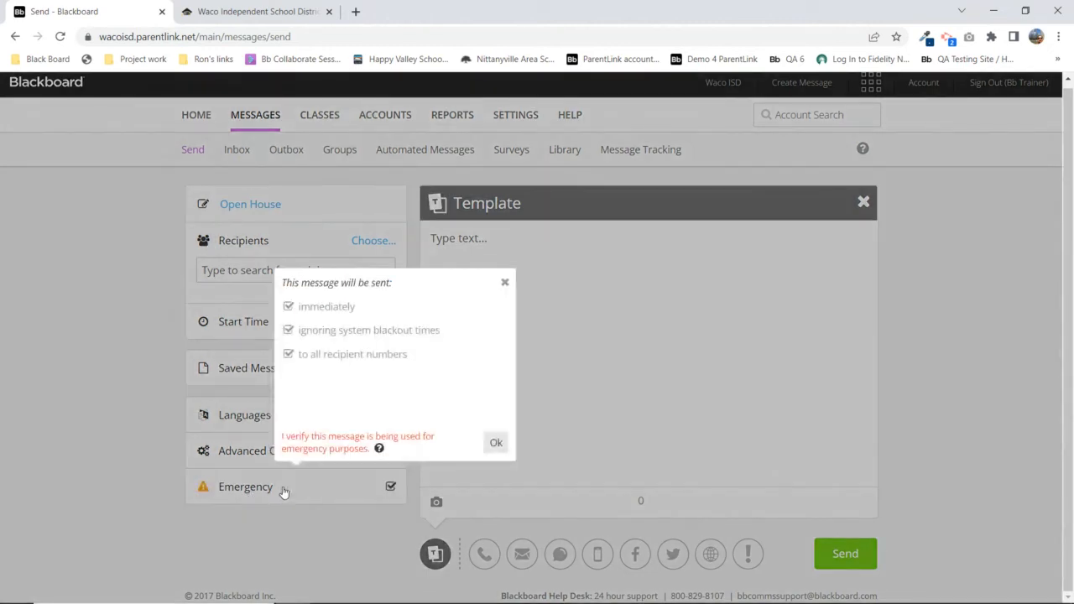
pyautogui.click(366, 316)
pyautogui.click(496, 443)
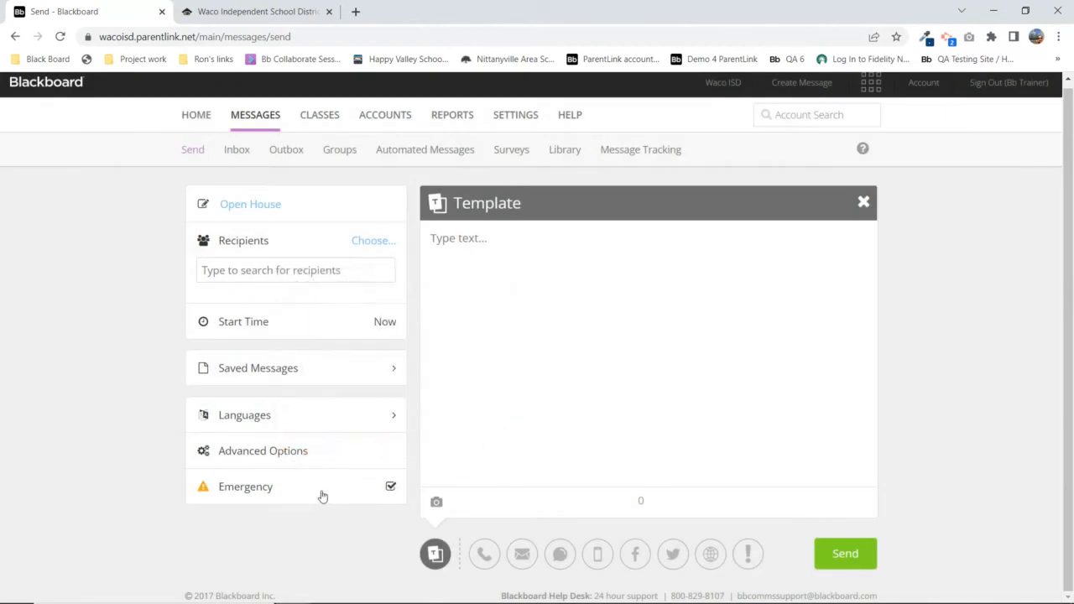
pyautogui.click(276, 456)
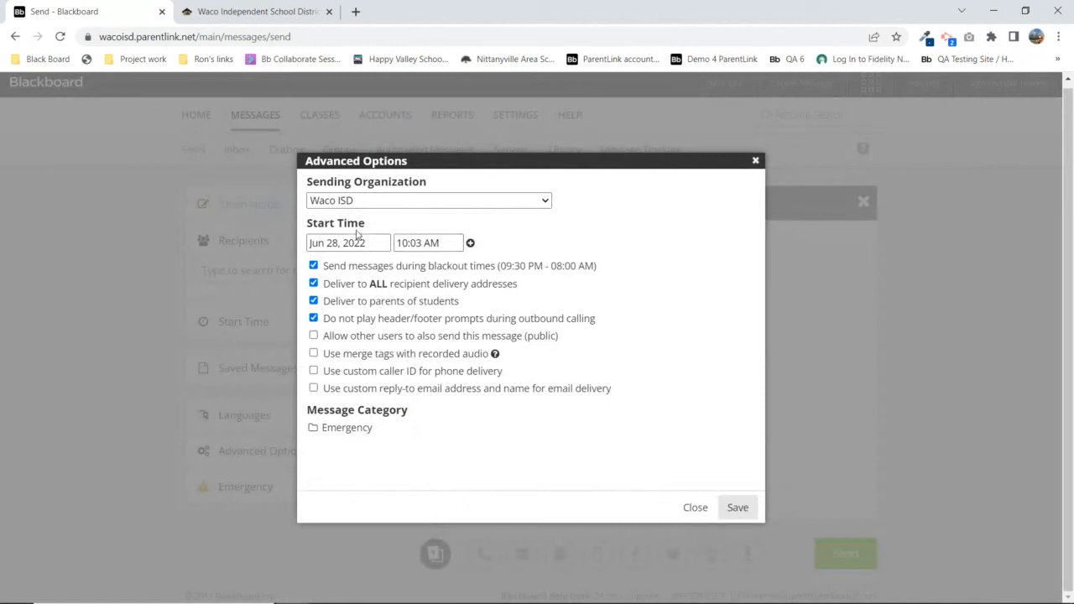
# Inspect the start time value, then close Advanced Options with Emergency still checked
pyautogui.click(403, 242)
pyautogui.click(694, 508)
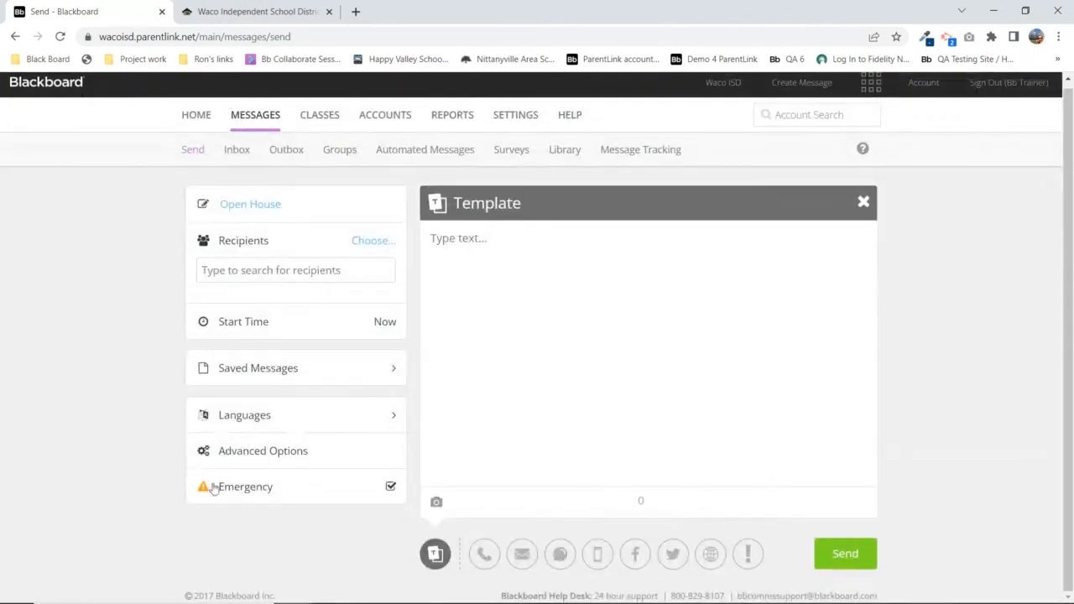
# Uncheck Emergency, confirm the normal settings in Advanced Options, and close it
pyautogui.click(264, 489)
pyautogui.click(284, 452)
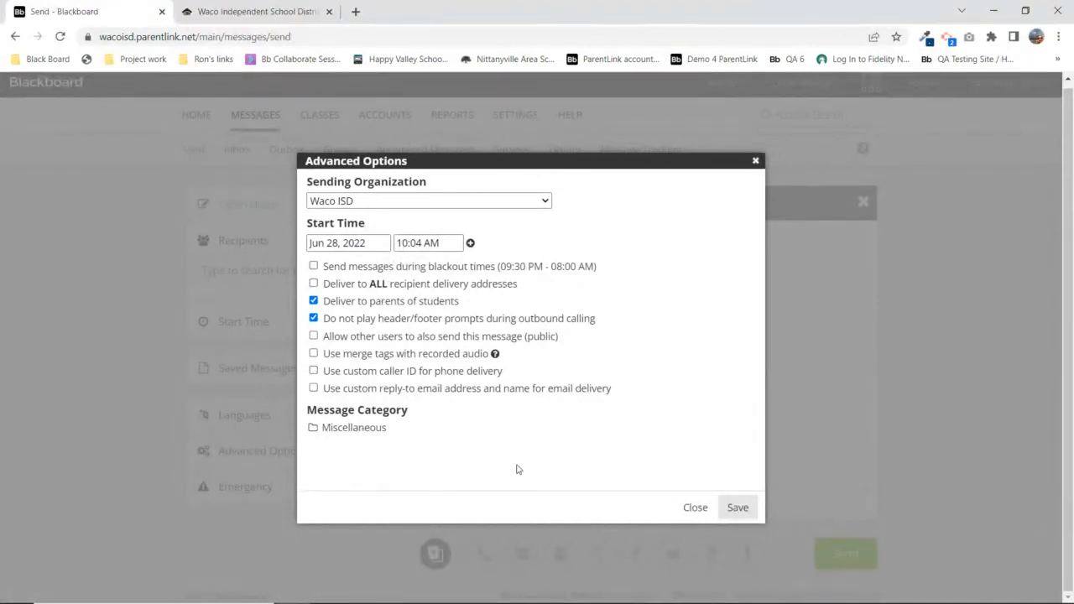
pyautogui.click(696, 508)
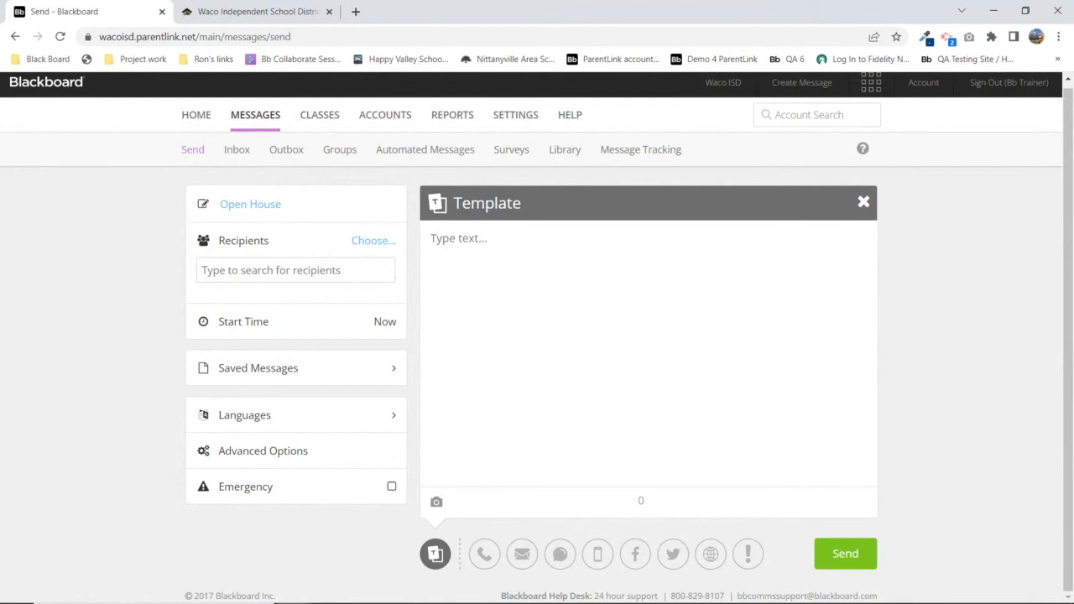
pyautogui.moveTo(524, 603)
pyautogui.moveTo(1014, 602)
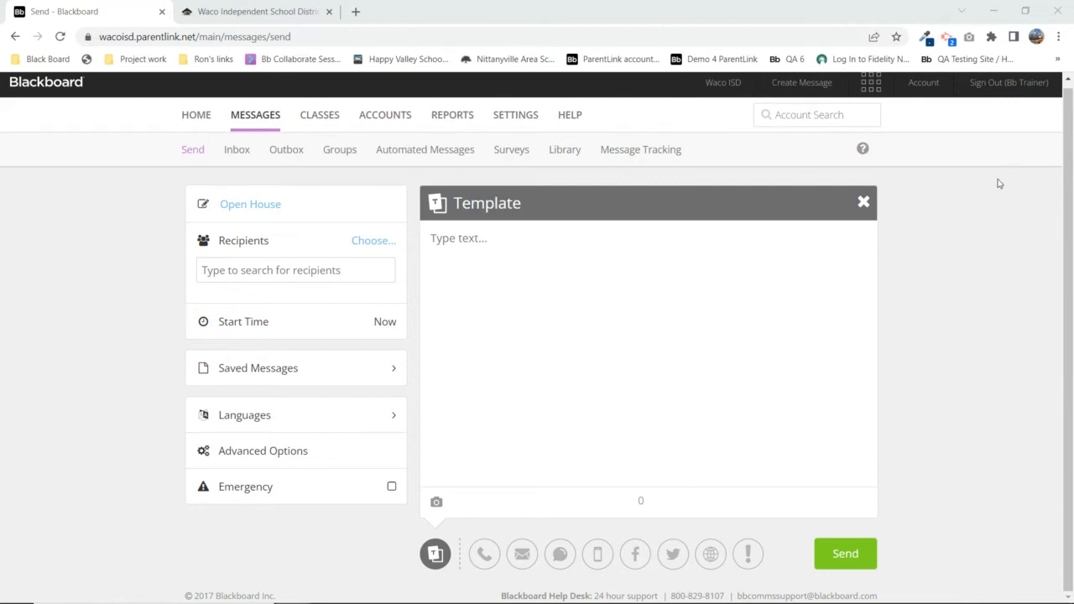
pyautogui.scroll(1, 996, 183)
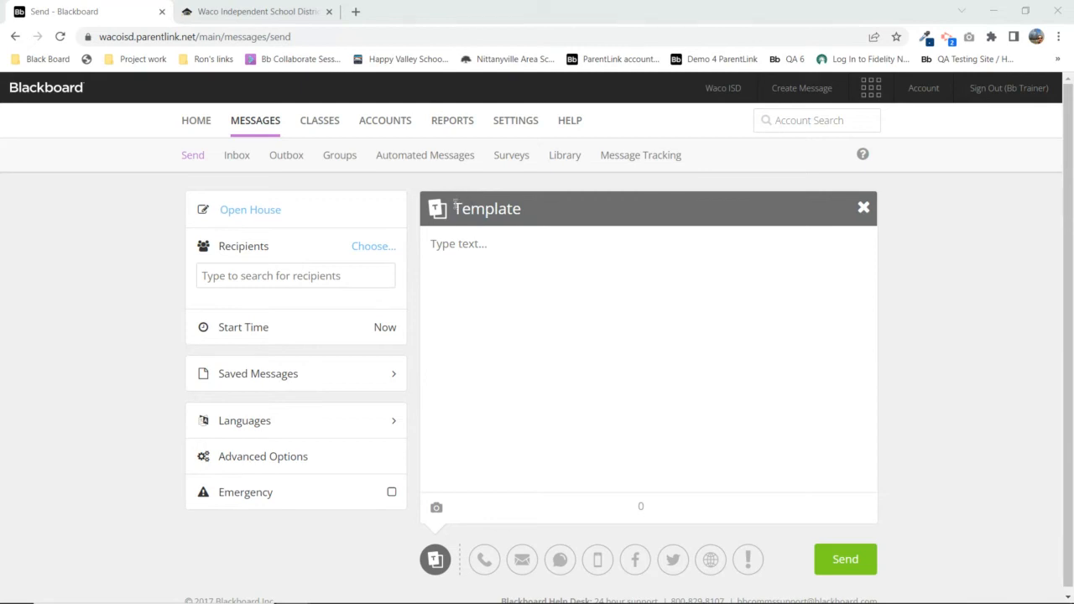
# Type 'Hello Parents,' and announce the Open House this Friday at 7pm with a contact phone number
pyautogui.moveTo(454, 207); pyautogui.dragTo(518, 210)
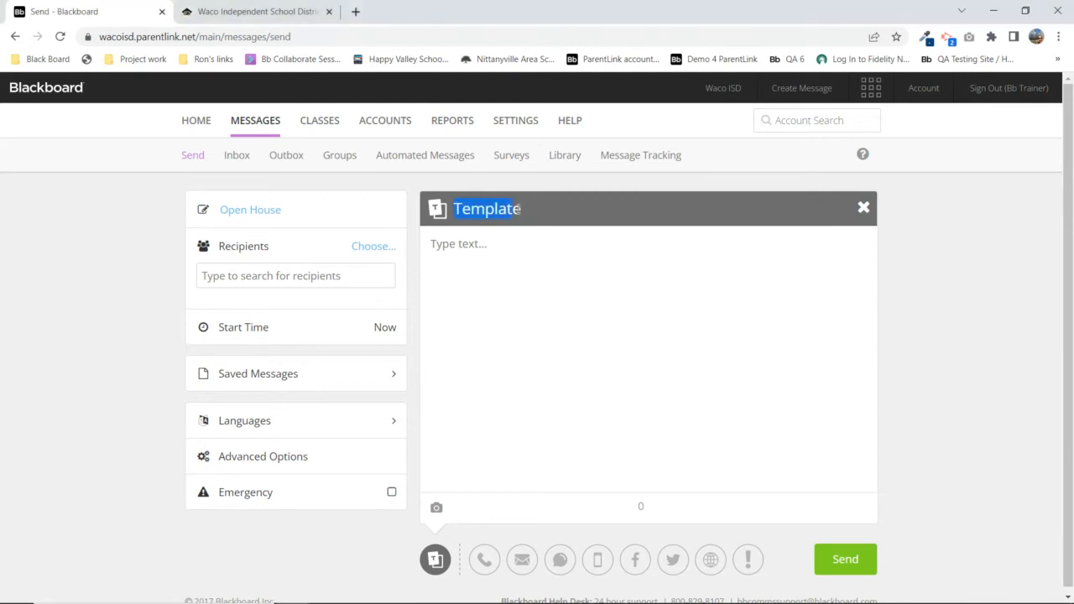
pyautogui.click(459, 244)
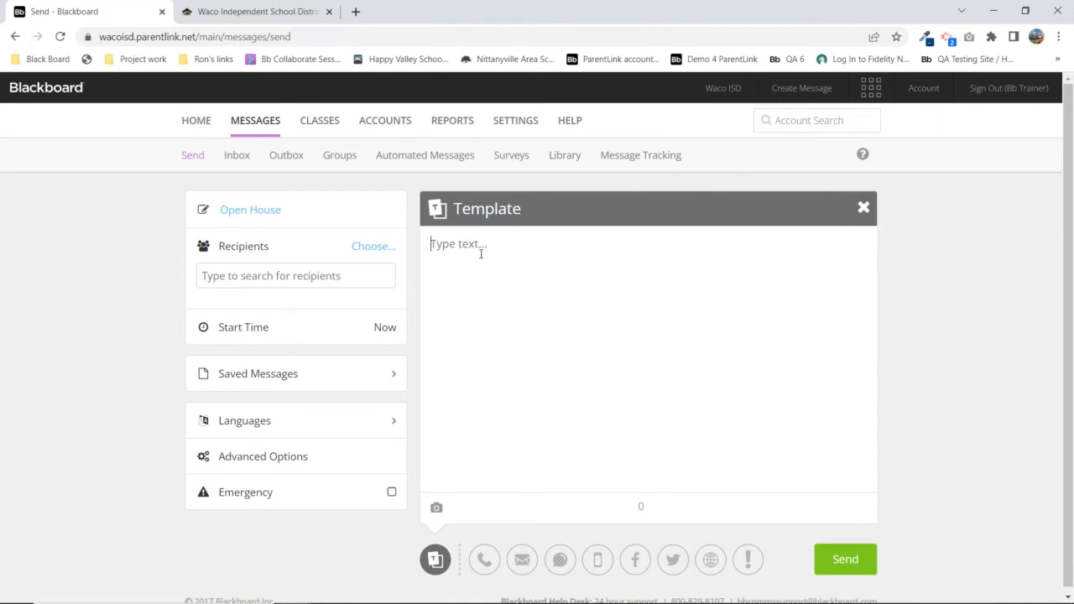
pyautogui.write('Hello Parents,')
pyautogui.press('Return')
pyautogui.write('This is Mr. Quinones')
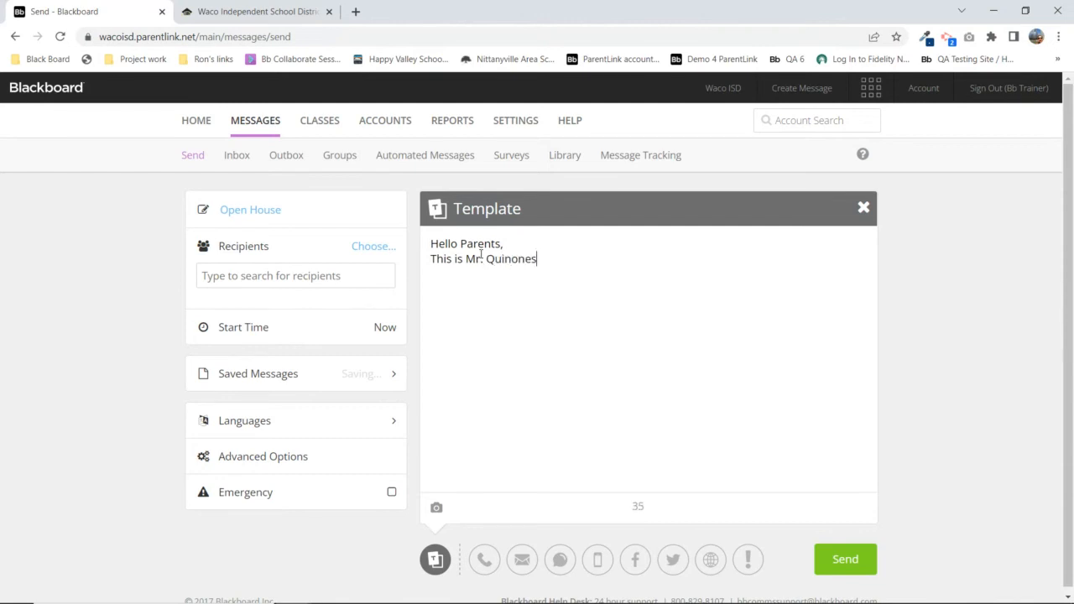
pyautogui.write('.  Our upcoming Open H')
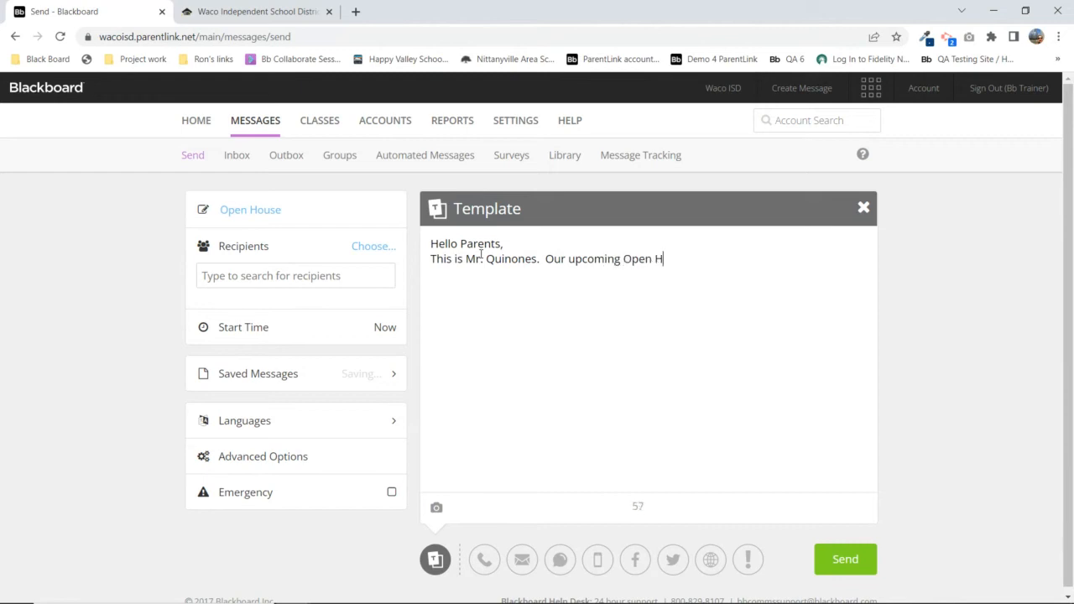
pyautogui.write('ouse is this Friday at')
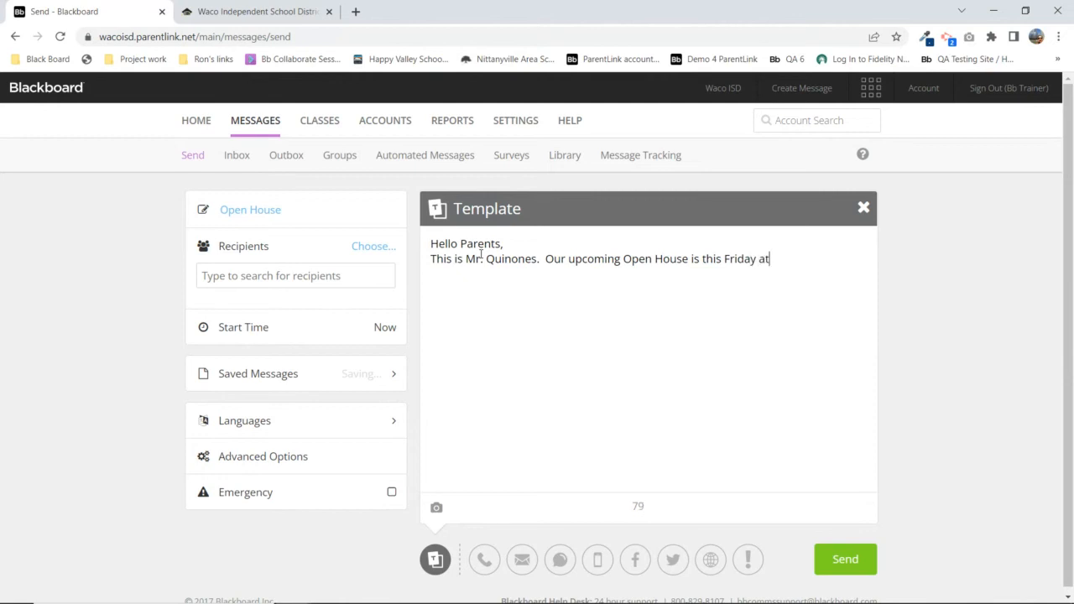
pyautogui.write(' 7pm.  Any questions, pleae')
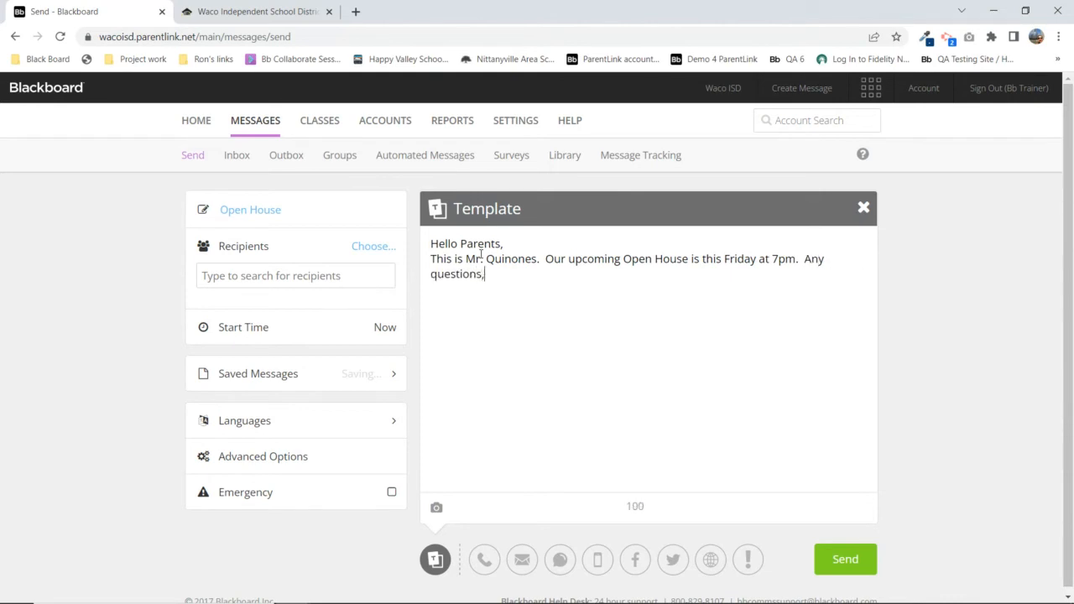
pyautogui.press('BackSpace')
pyautogui.write('se call Quinta at ')
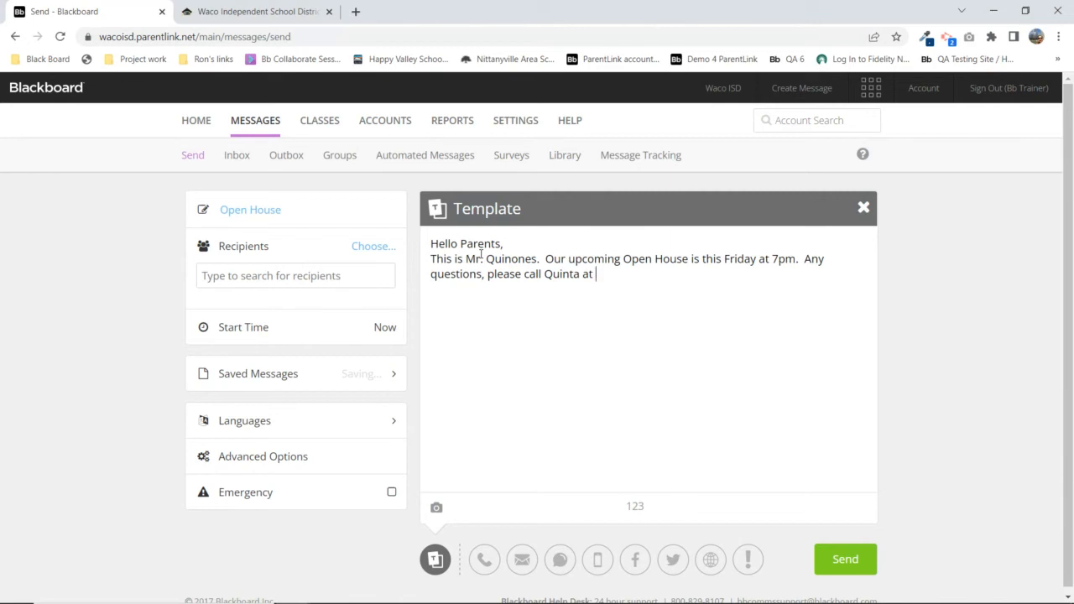
pyautogui.write('555-1212.')
# Add the 'Sincerely,' closing and the teacher's signature, then check the 156-character count
pyautogui.press('Return')
pyautogui.write('Sincerely,')
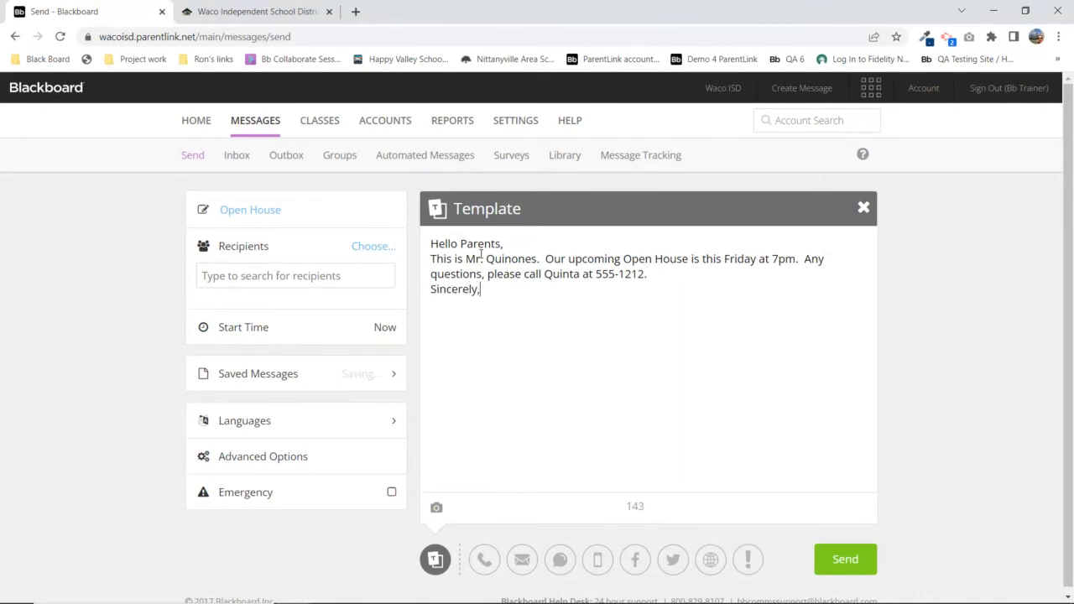
pyautogui.press('Return')
pyautogui.moveTo(626, 507); pyautogui.dragTo(645, 507)
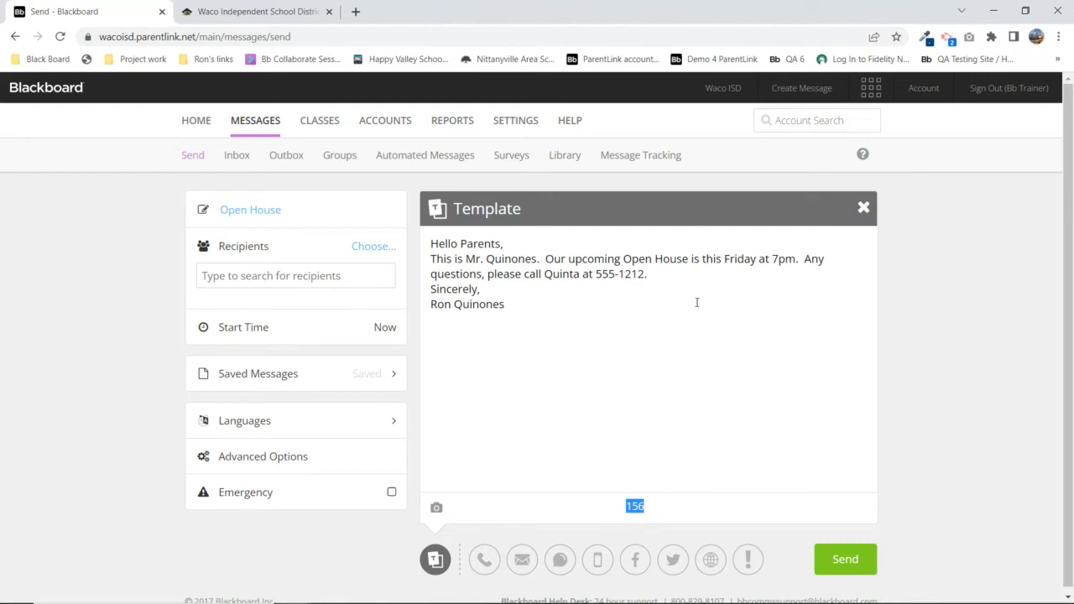
pyautogui.click(658, 275)
pyautogui.press('Return')
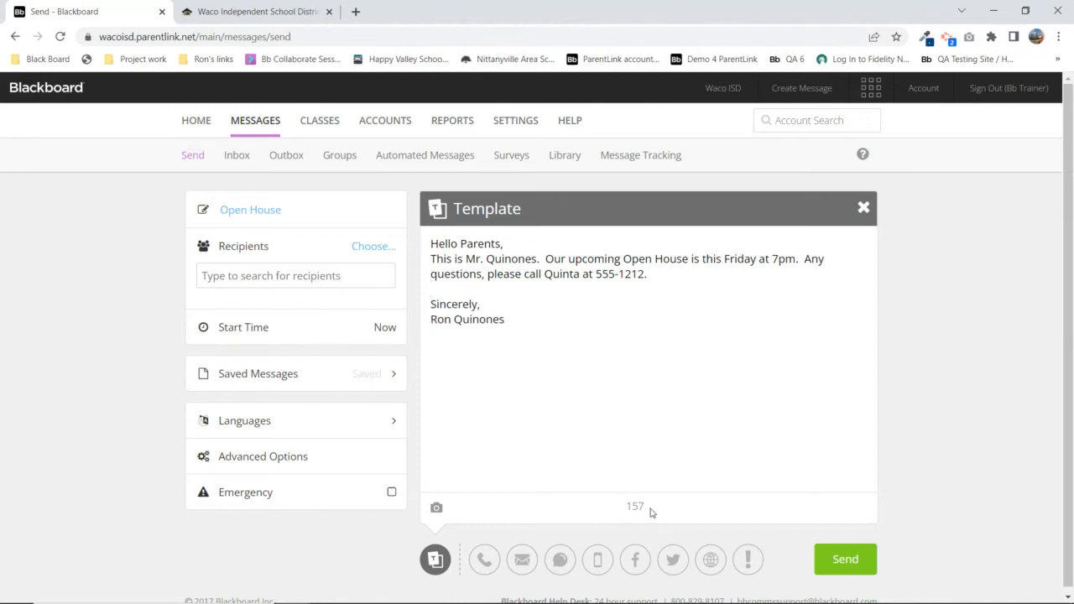
pyautogui.press('BackSpace')
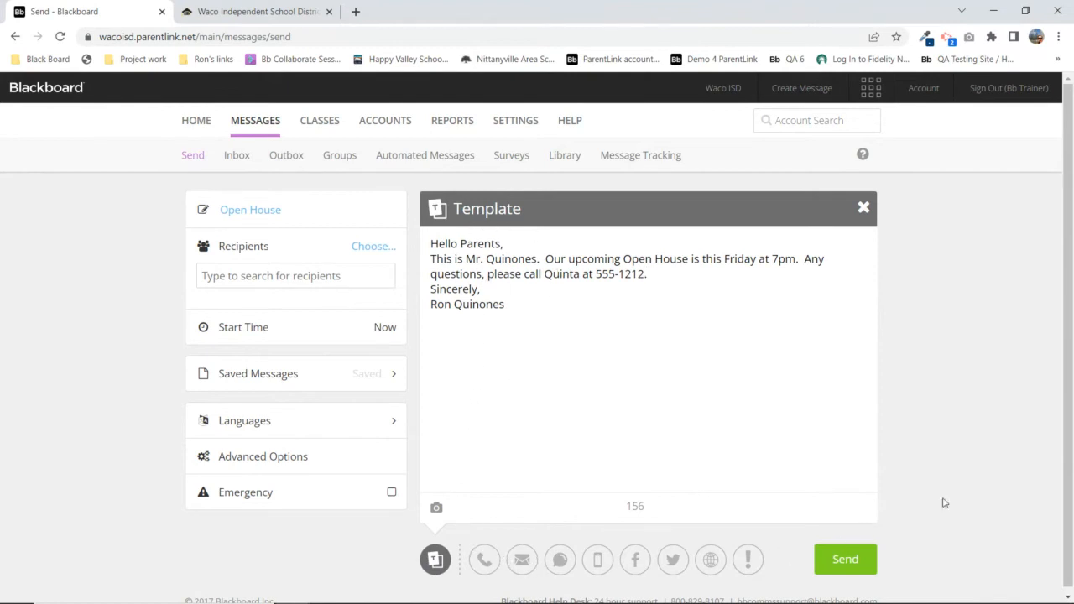
# Enable the Phone, Email, Text/SMS, App, Facebook, Twitter, Website and Alert channels for the message
pyautogui.moveTo(1068, 243); pyautogui.dragTo(1068, 255)
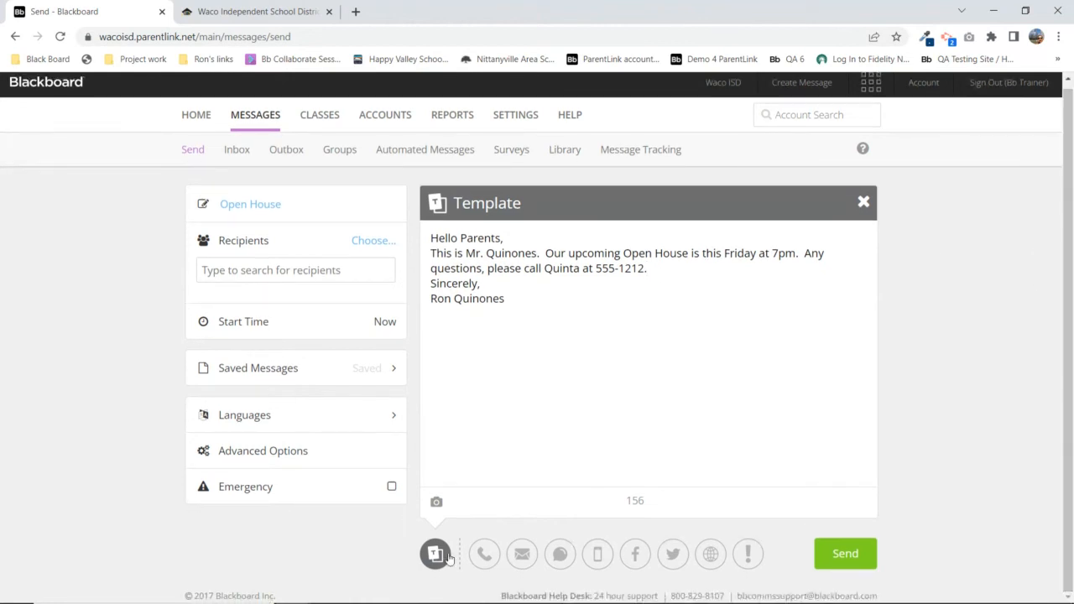
pyautogui.click(485, 556)
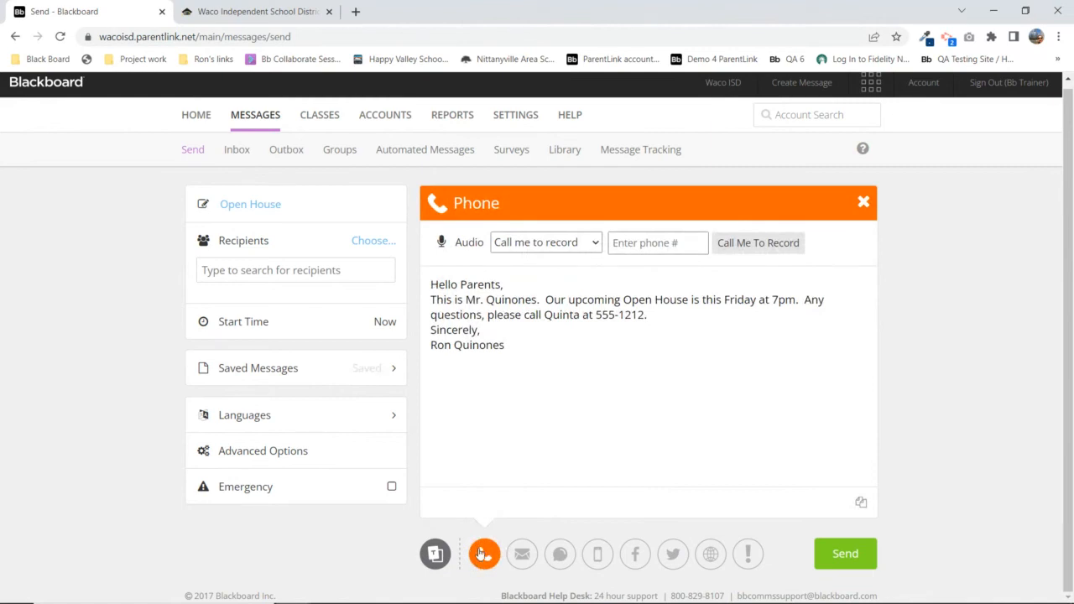
pyautogui.click(522, 559)
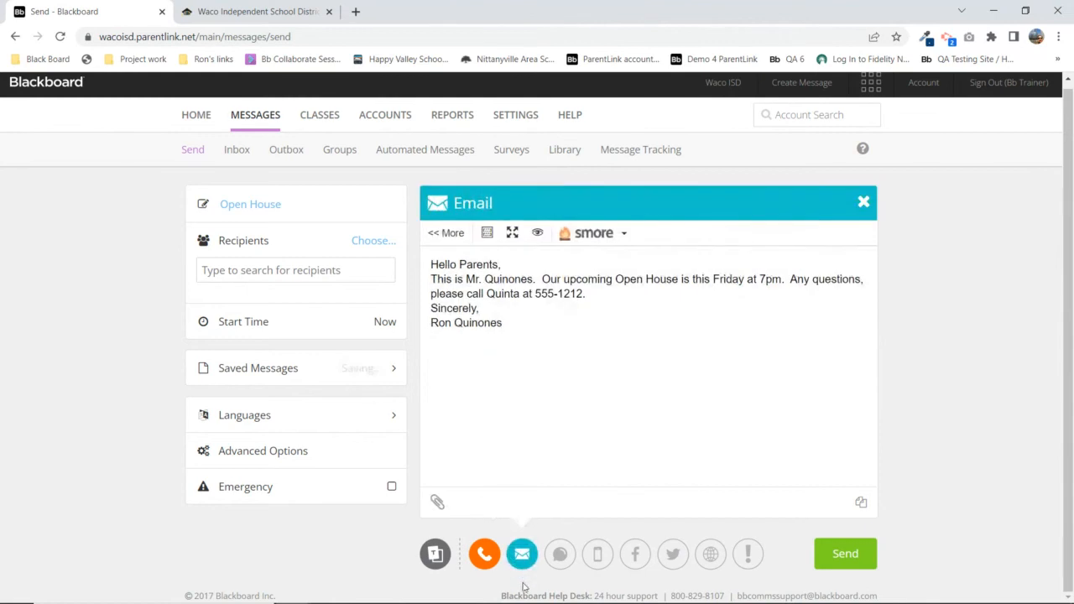
pyautogui.click(560, 556)
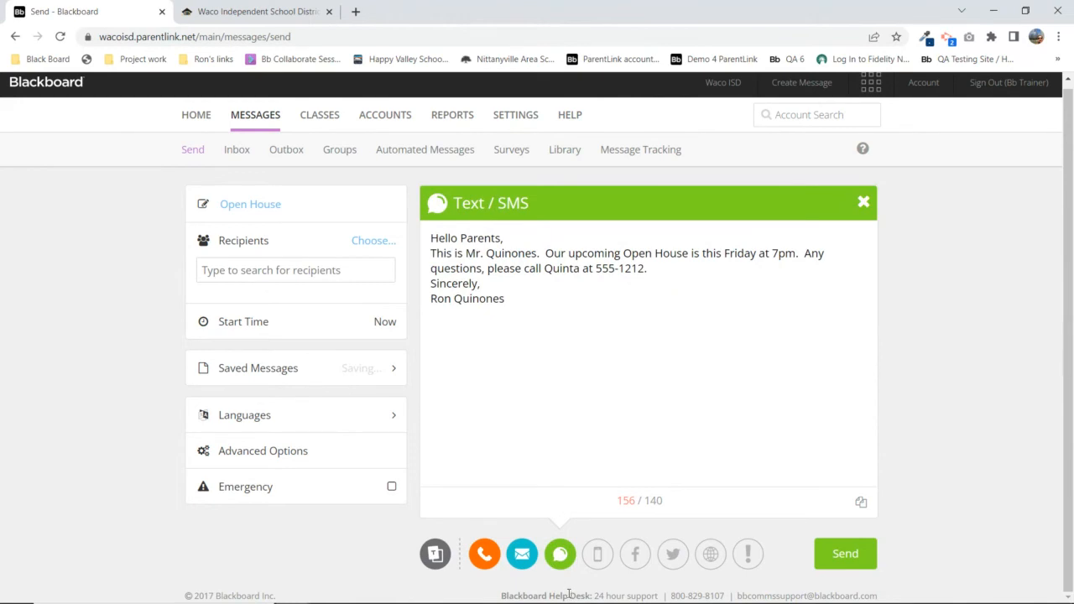
pyautogui.click(592, 563)
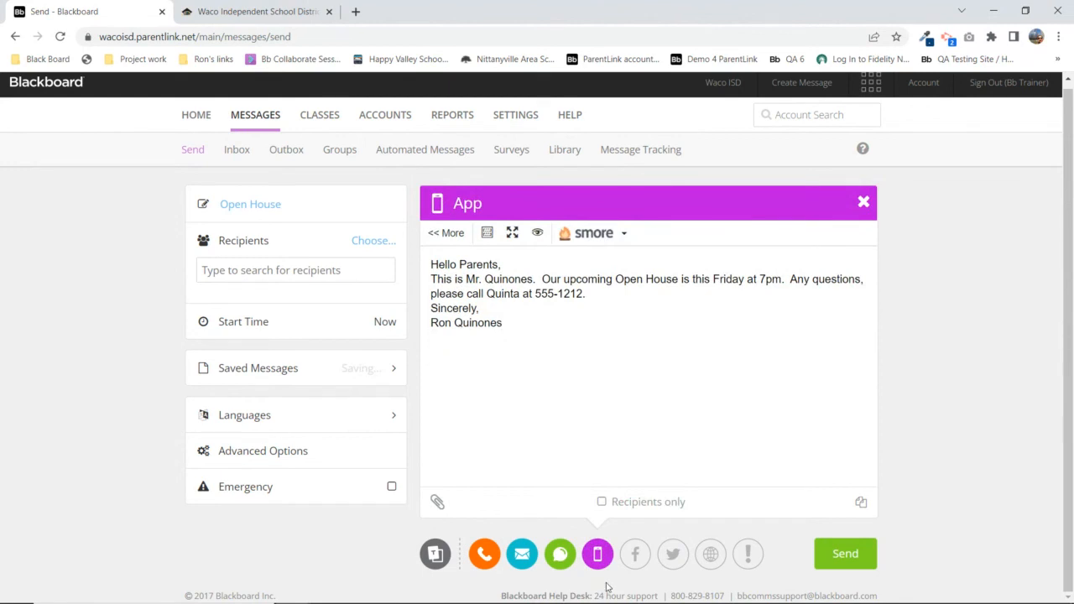
pyautogui.click(636, 555)
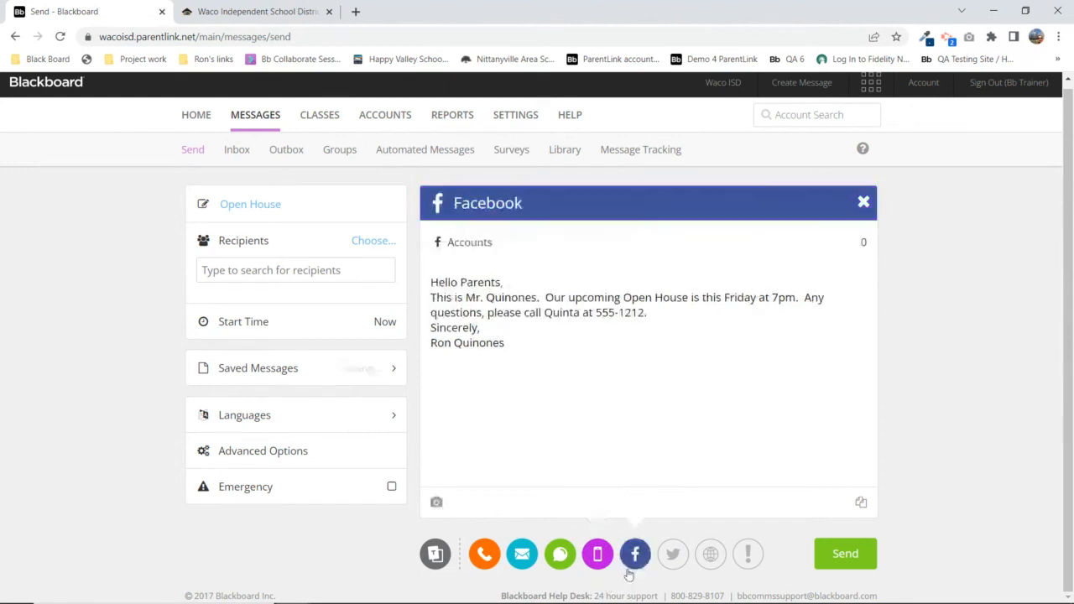
pyautogui.click(676, 565)
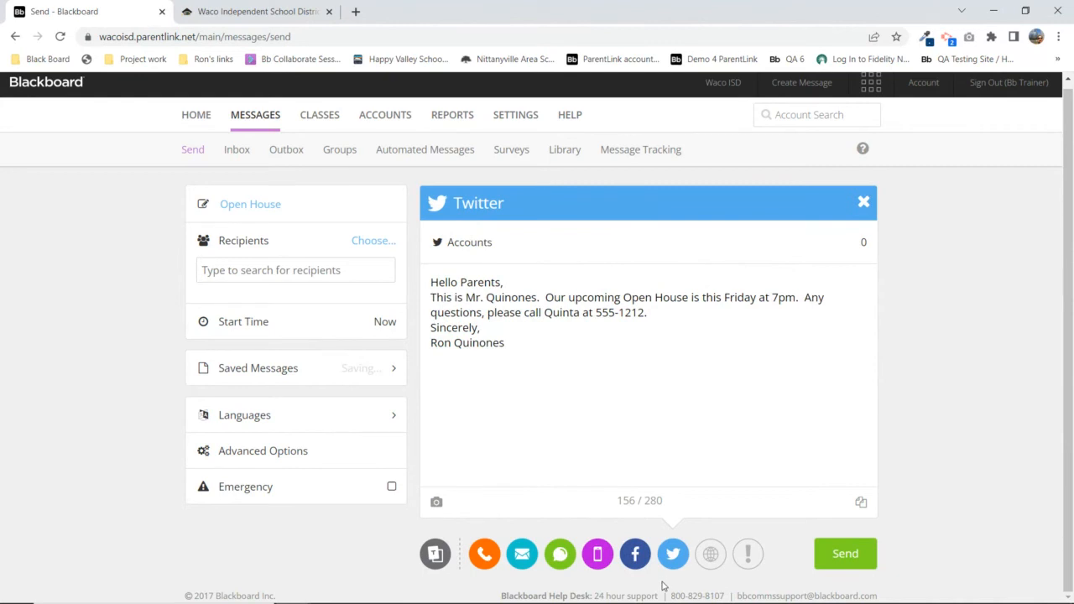
pyautogui.click(715, 559)
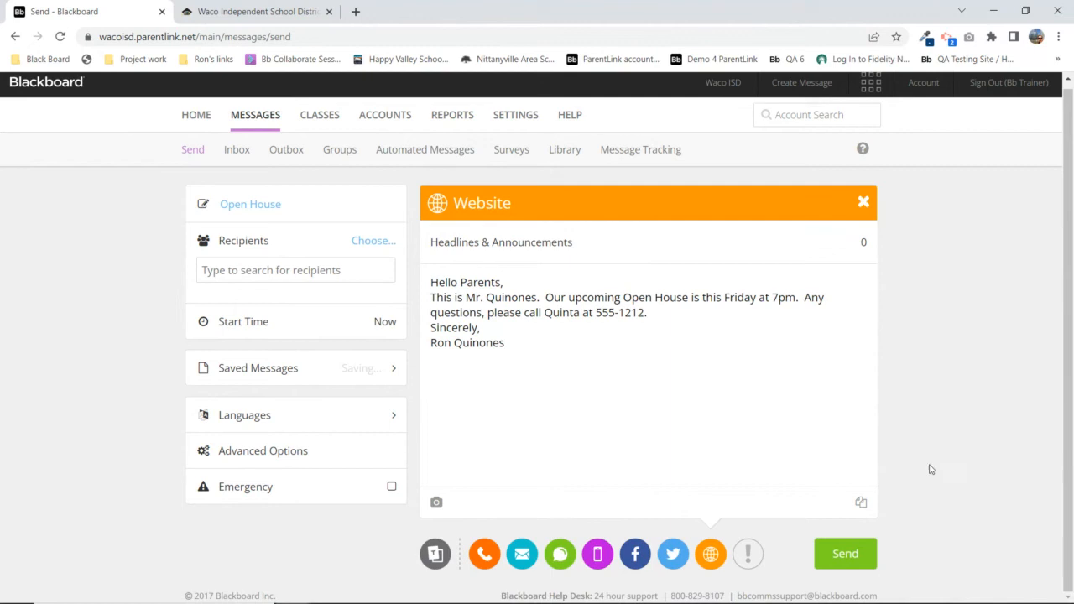
pyautogui.click(748, 555)
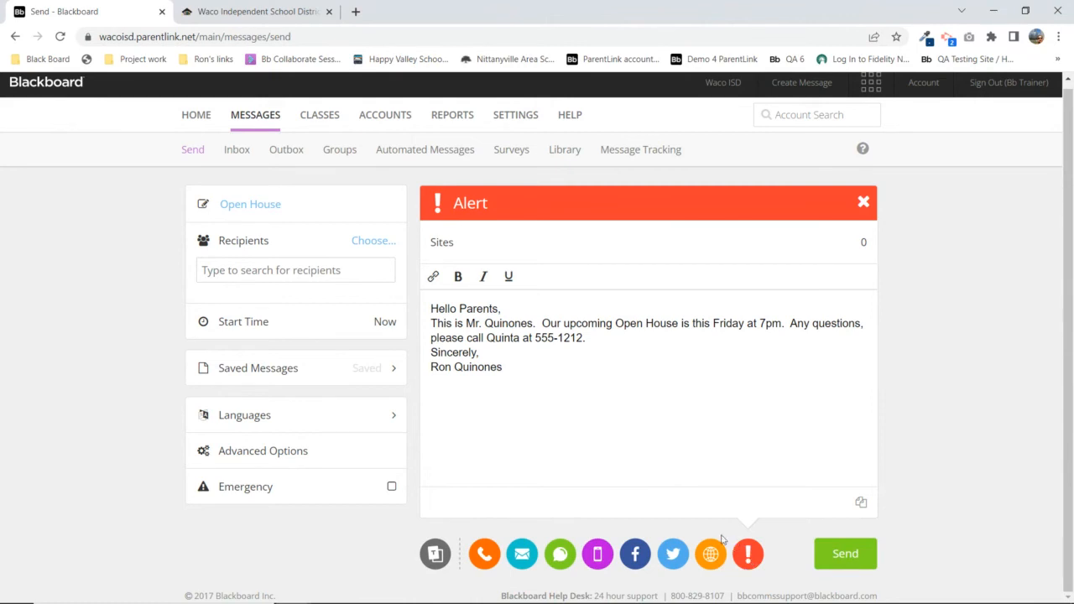
# Show the Website version with its Headlines & Announcements target, then switch to the Waco ISD site
pyautogui.click(710, 557)
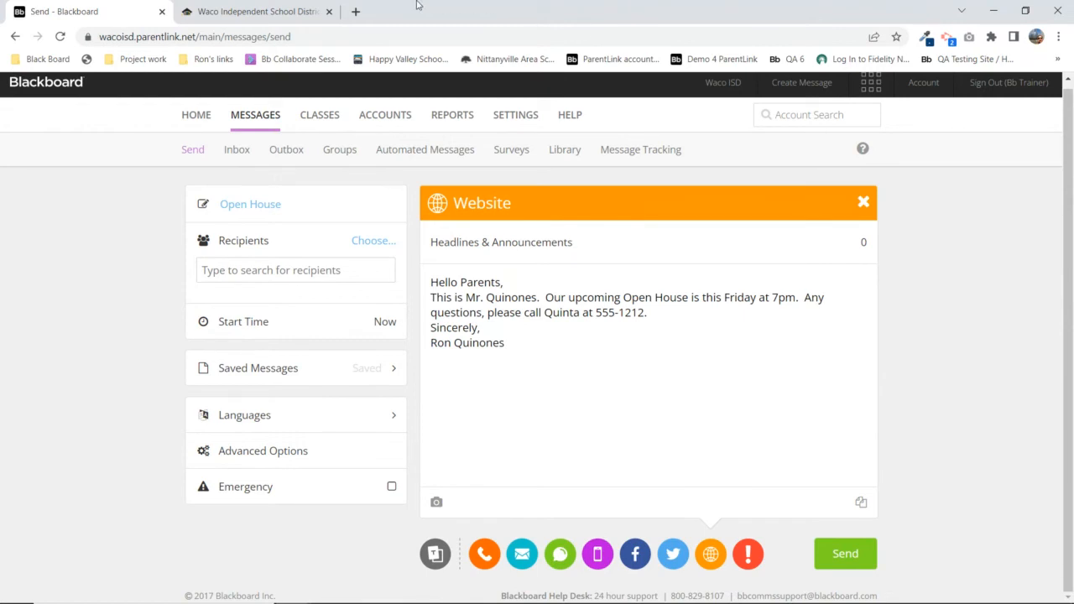
pyautogui.click(273, 14)
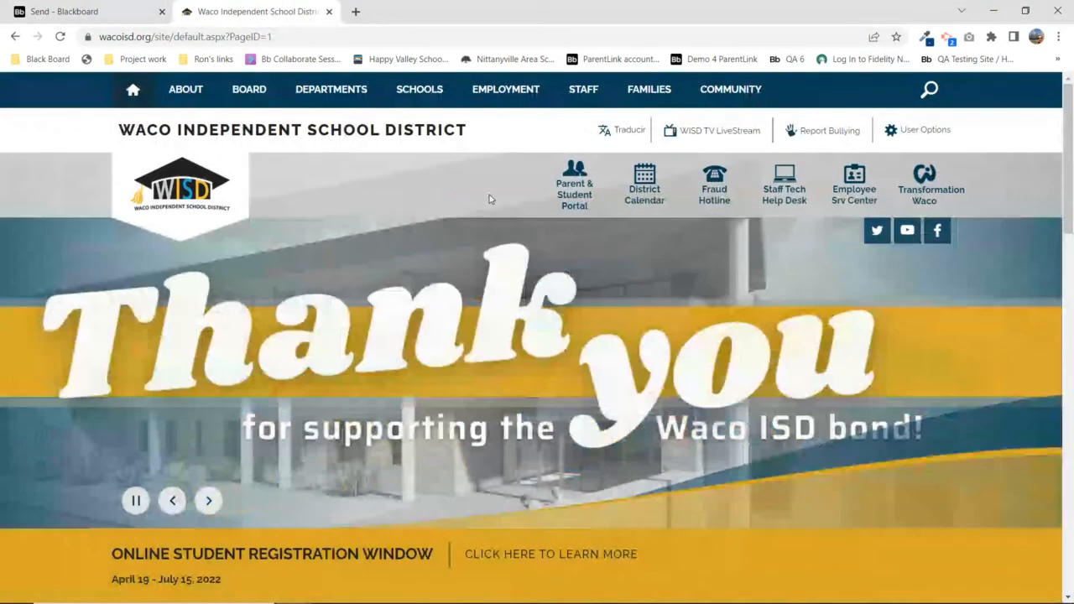
# Scroll the Waco ISD homepage to 'News From Around the District', then return to the Send tab
pyautogui.scroll(-4, 490, 199)
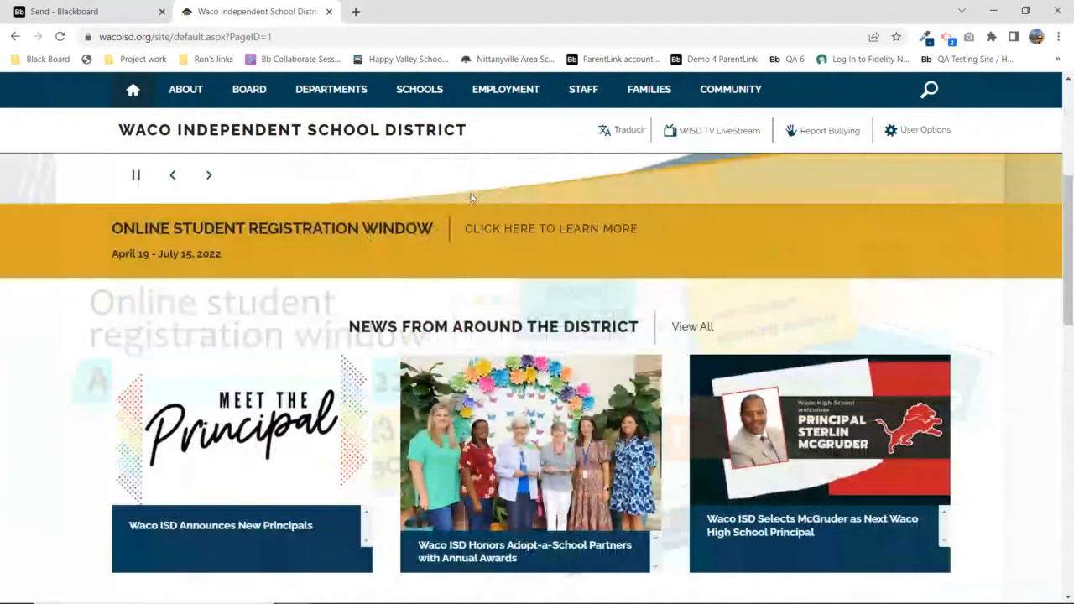
pyautogui.moveTo(347, 327); pyautogui.dragTo(640, 327)
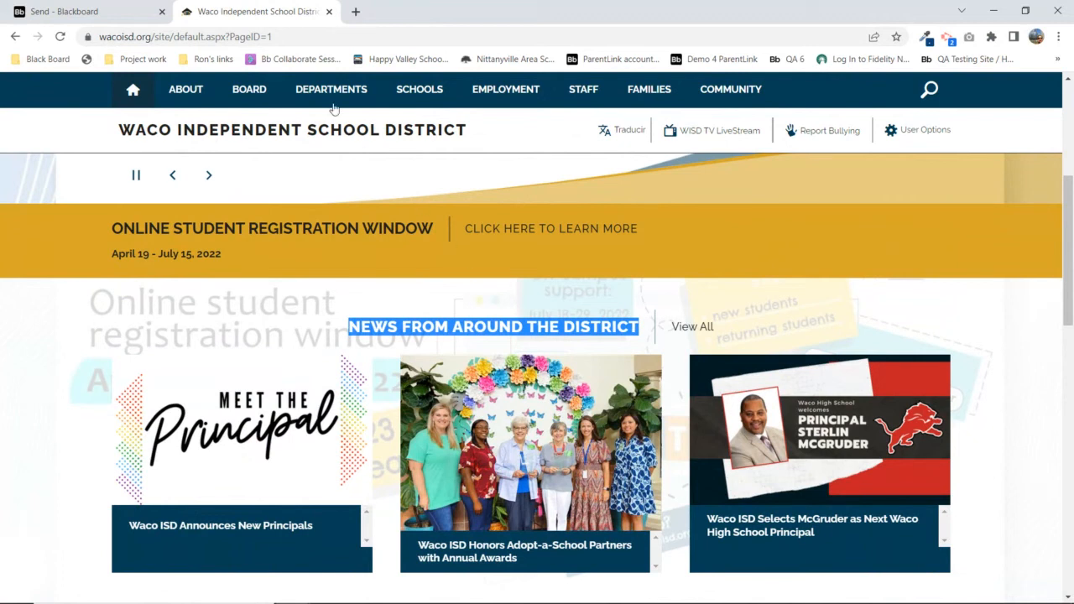
pyautogui.moveTo(255, 93)
pyautogui.click(114, 11)
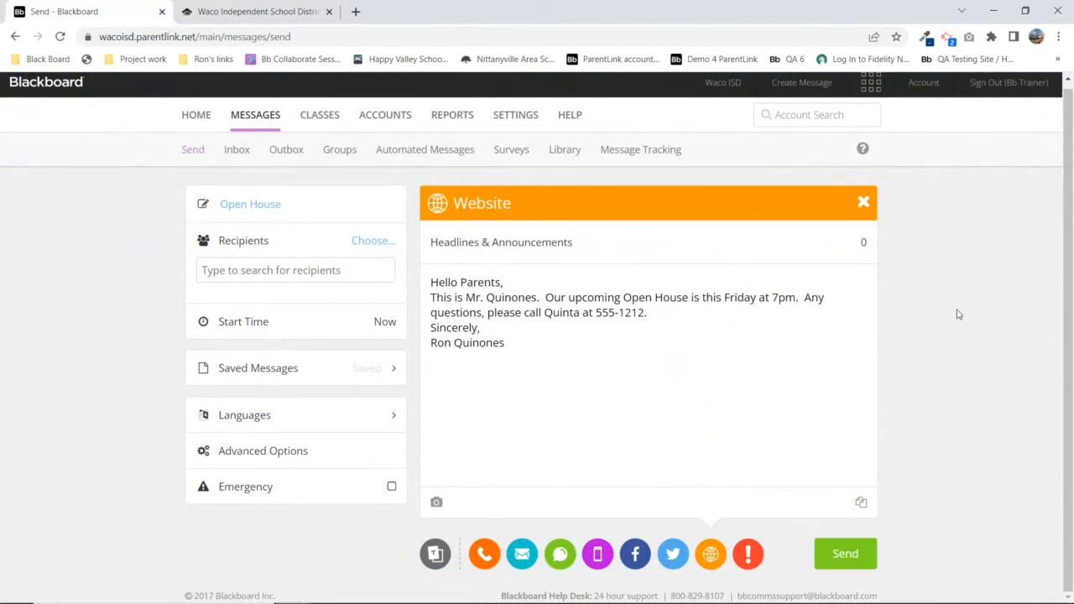
pyautogui.click(863, 245)
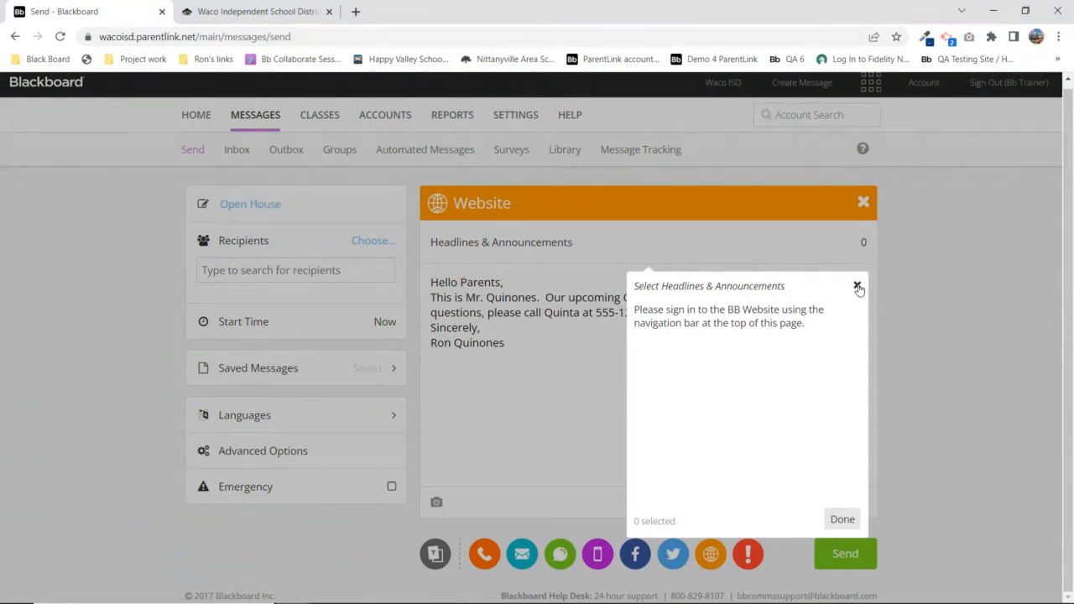
pyautogui.moveTo(858, 287); pyautogui.dragTo(764, 312)
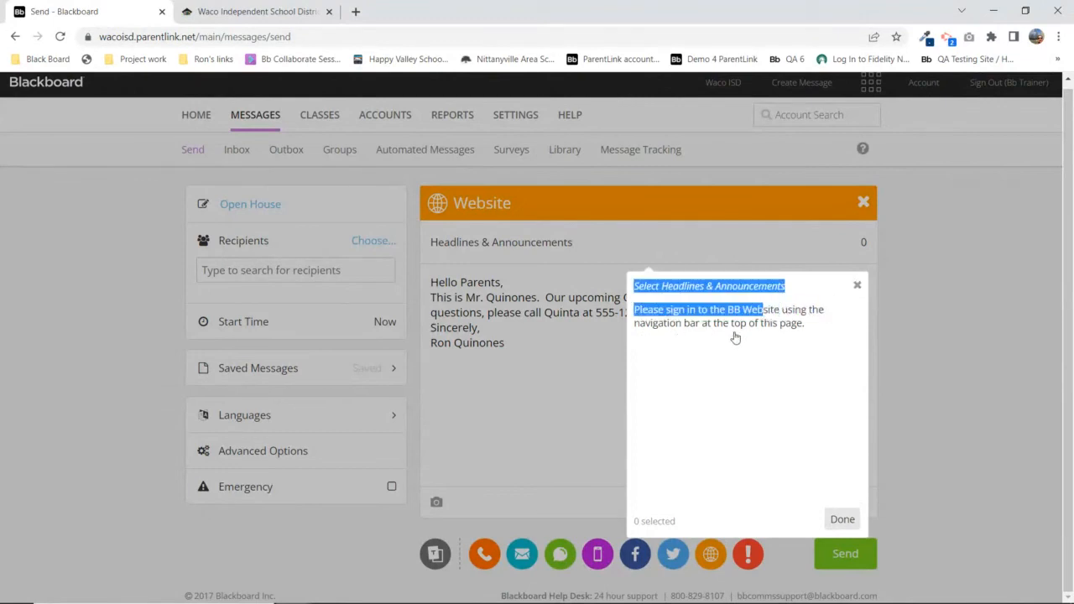
pyautogui.click(857, 286)
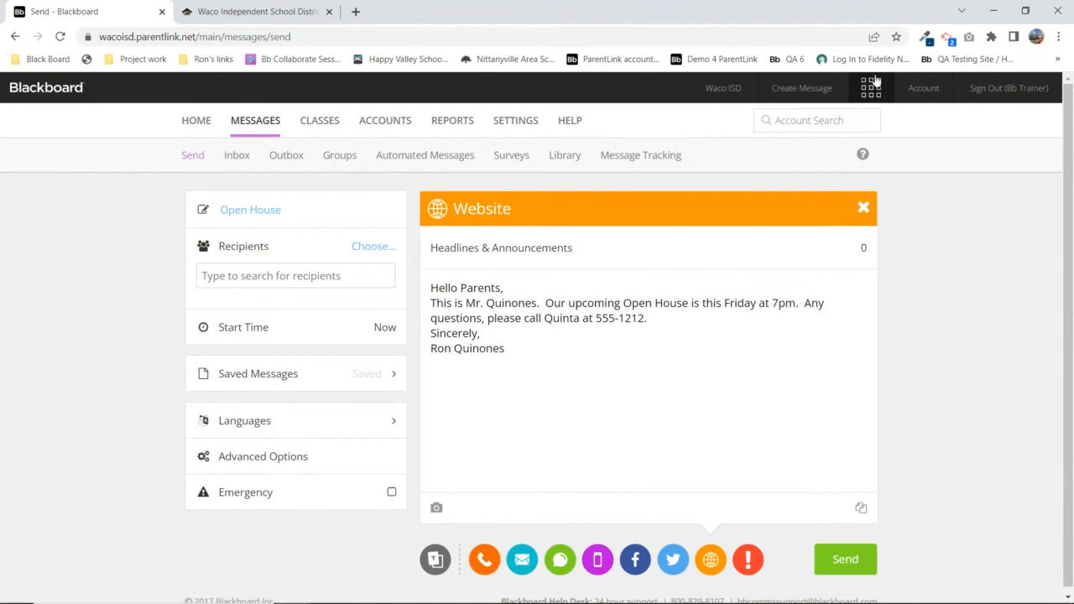
# Switch from Communications HQ to Bb Website via the apps grid to reach the connection sign-in
pyautogui.click(873, 95)
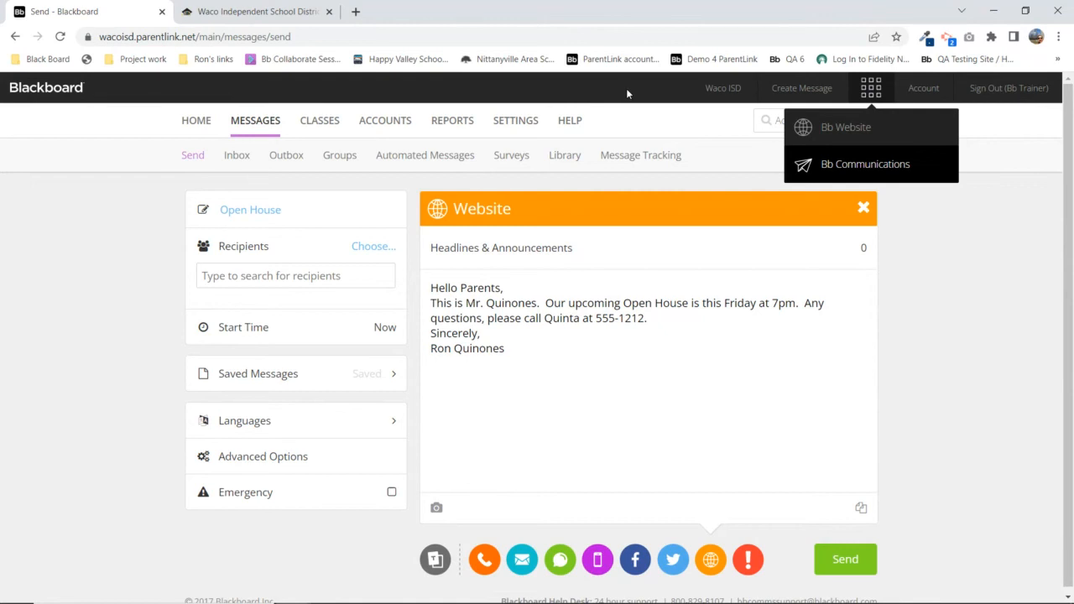
pyautogui.click(846, 128)
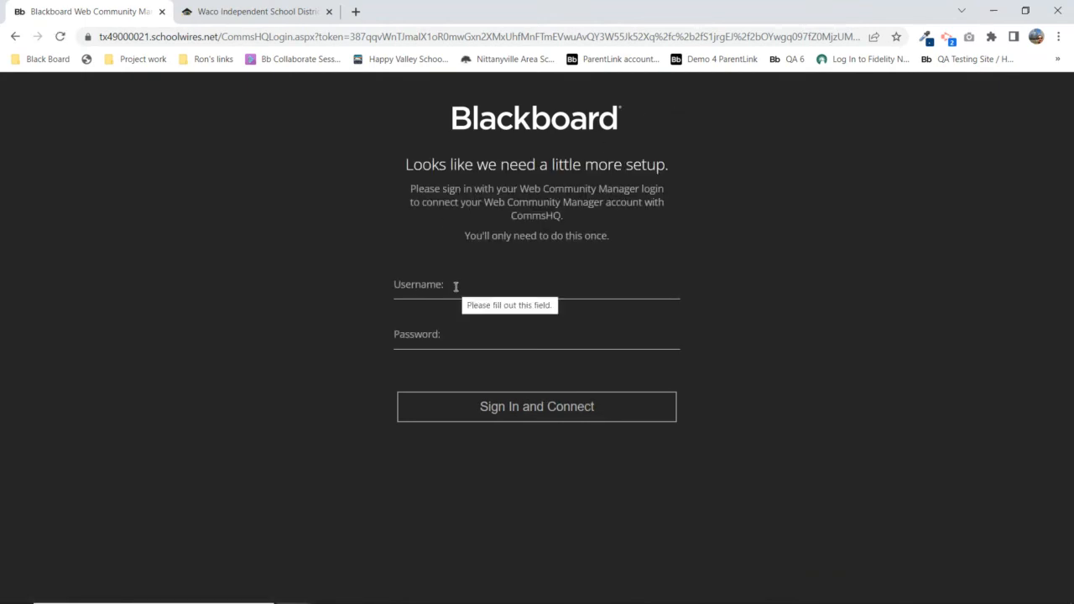
# Sign in with the website manager username and password to link the accounts, confirming 'All systems go'
pyautogui.click(455, 287)
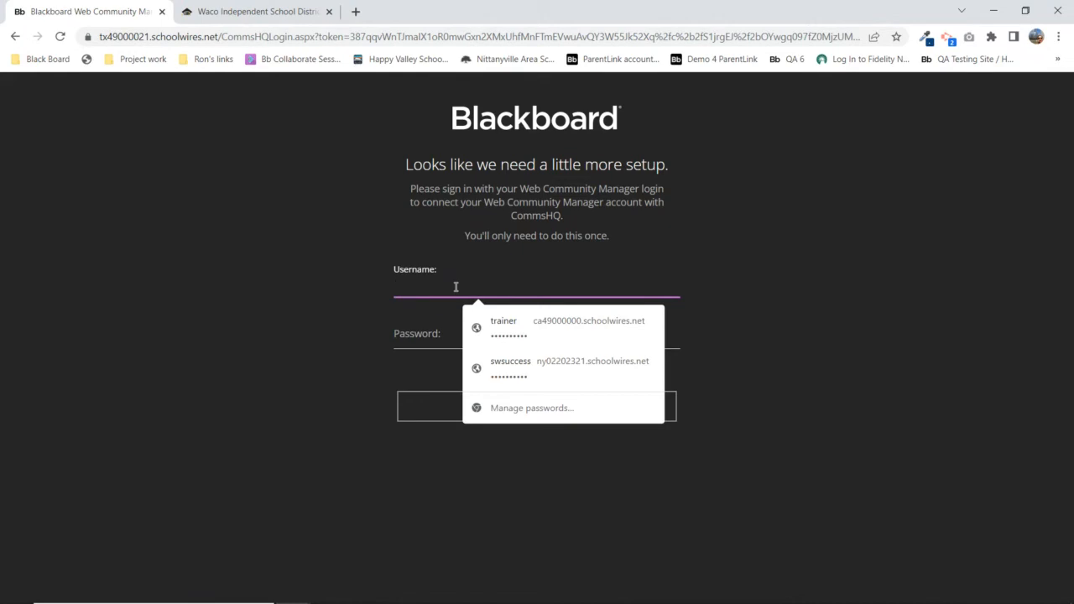
pyautogui.write('trainer')
pyautogui.press('Tab')
pyautogui.write('••')
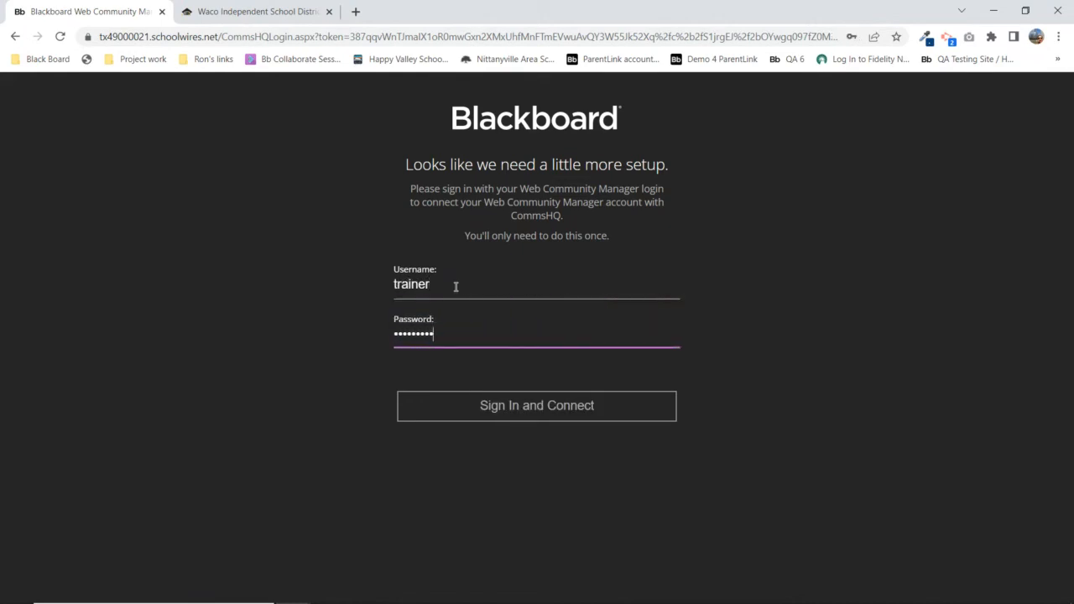
pyautogui.write('•')
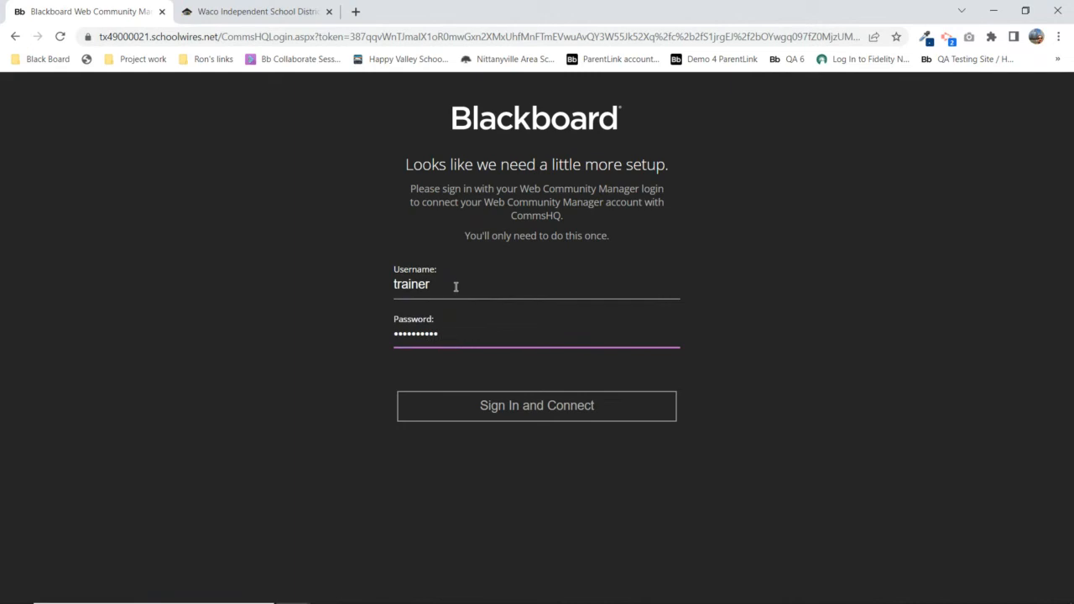
pyautogui.click(524, 418)
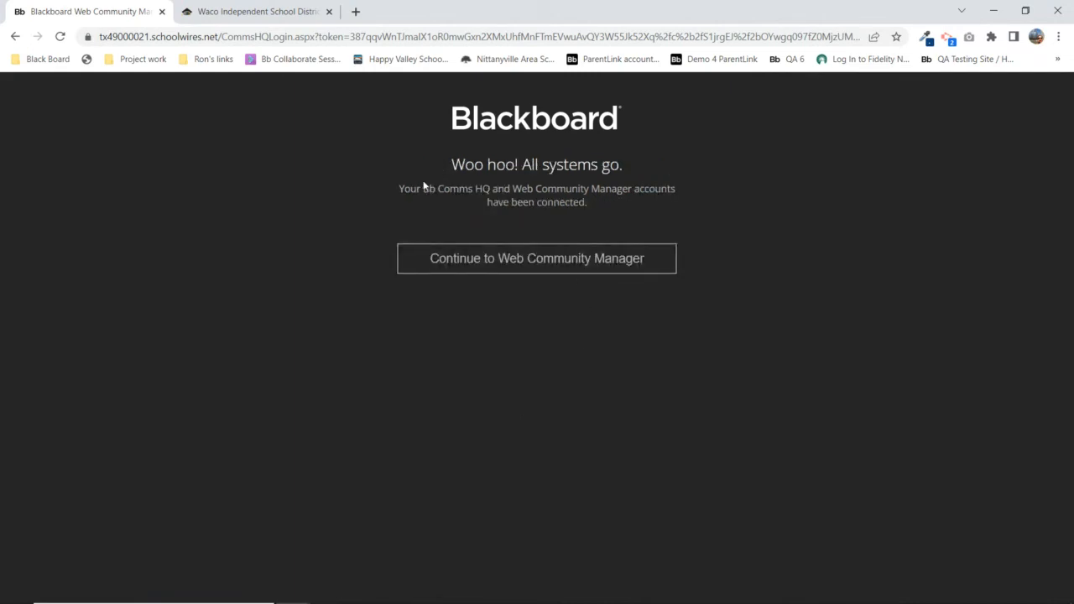
pyautogui.moveTo(463, 165); pyautogui.dragTo(626, 170)
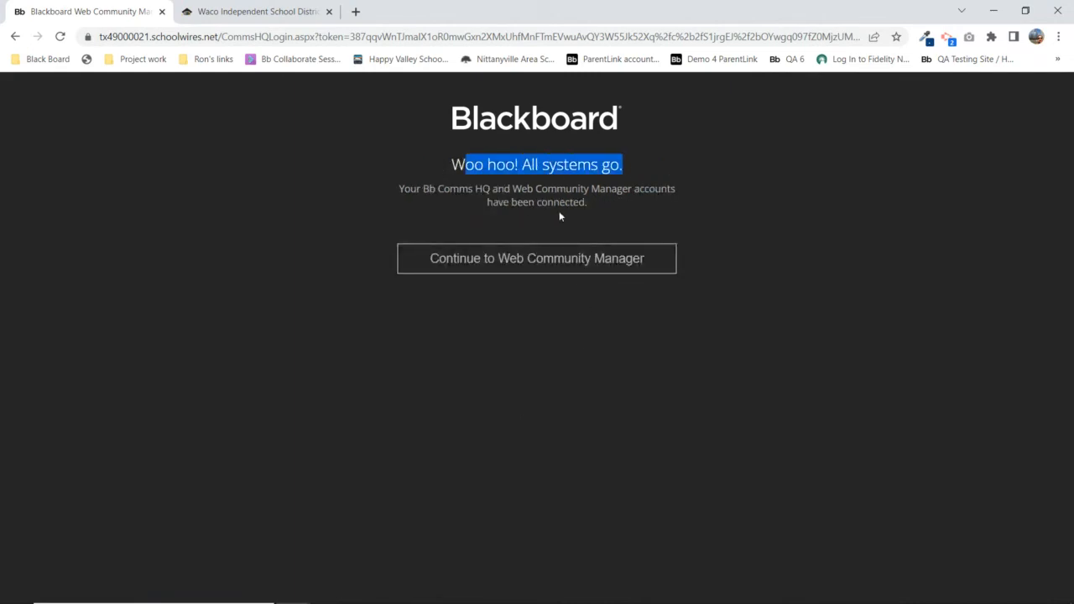
# Continue into the Waco Independent School District Site Workspace
pyautogui.click(558, 265)
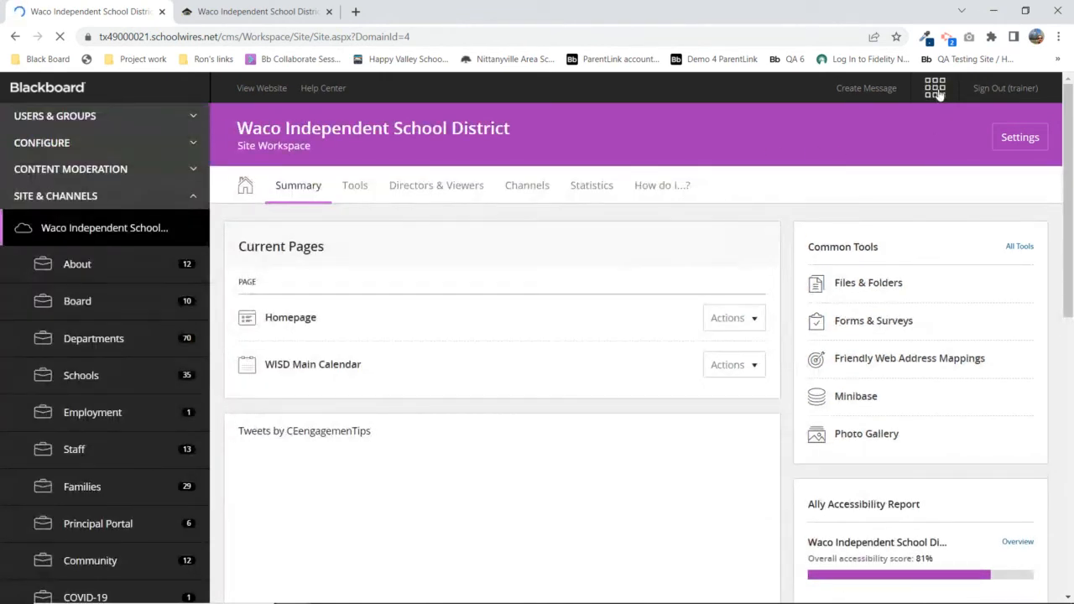
pyautogui.click(939, 94)
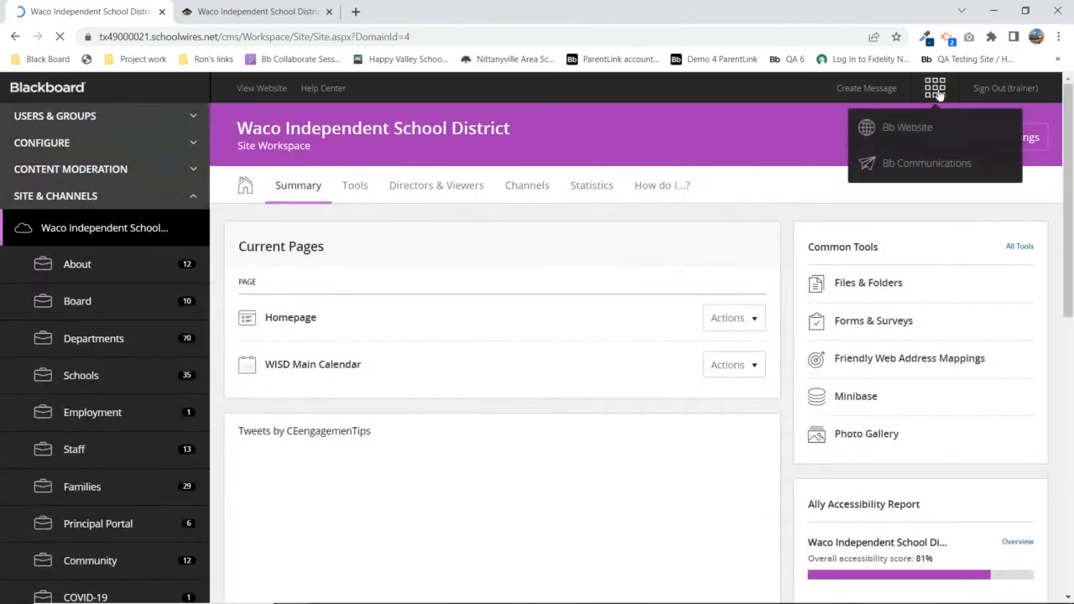
# Return to Bb Communications and bring up a blank message composer under MESSAGES
pyautogui.click(929, 169)
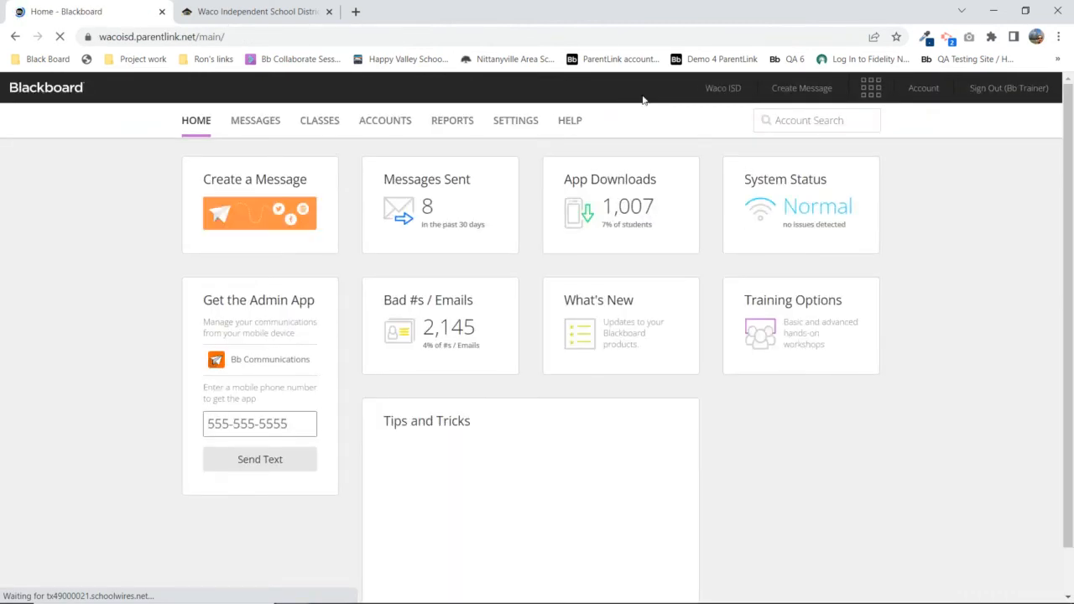
pyautogui.click(868, 93)
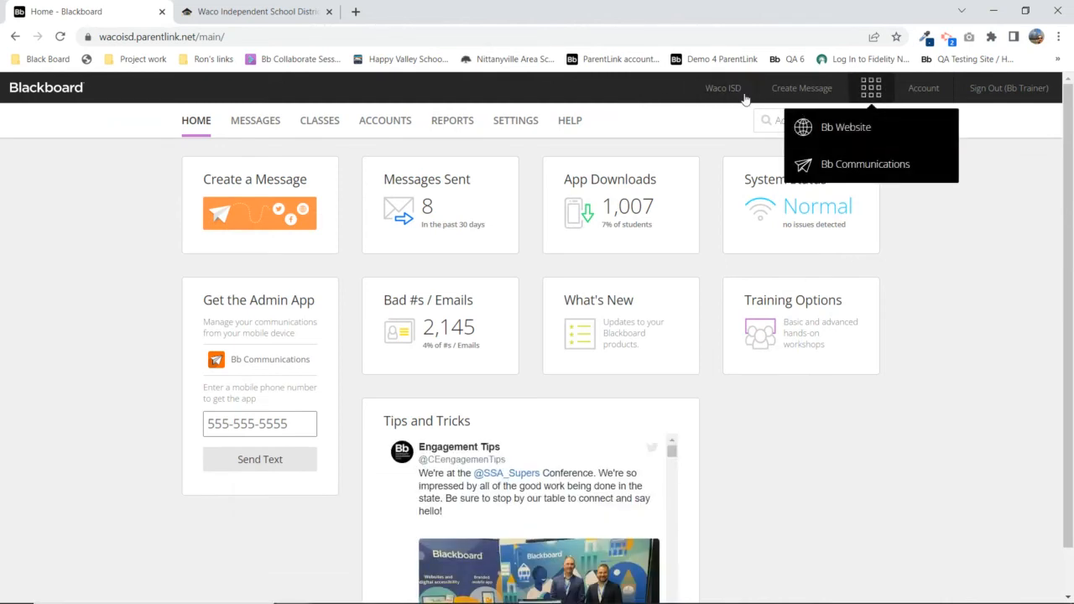
pyautogui.click(615, 87)
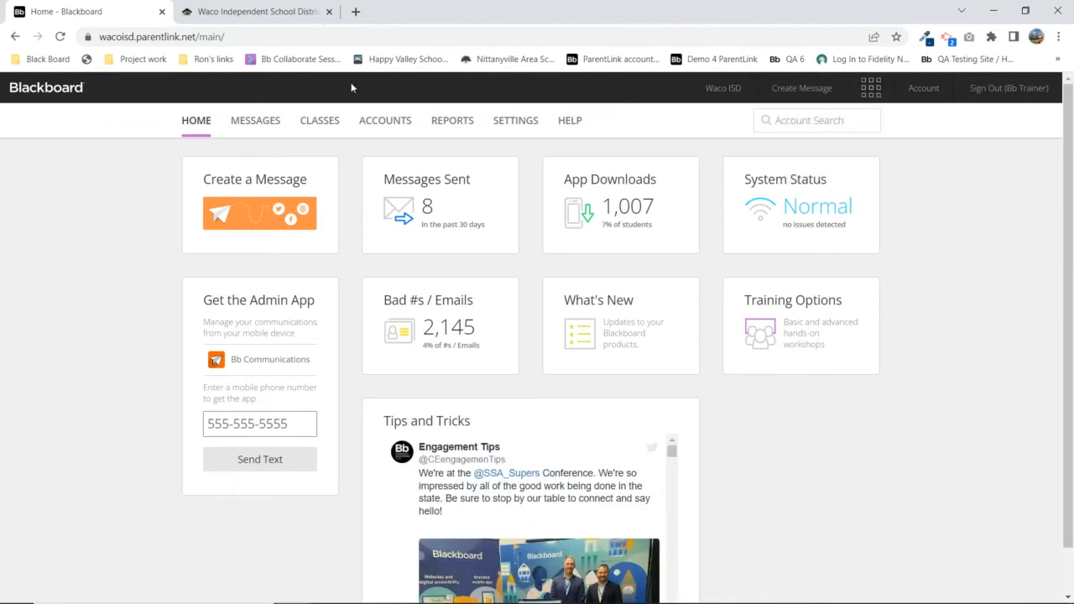
pyautogui.click(255, 120)
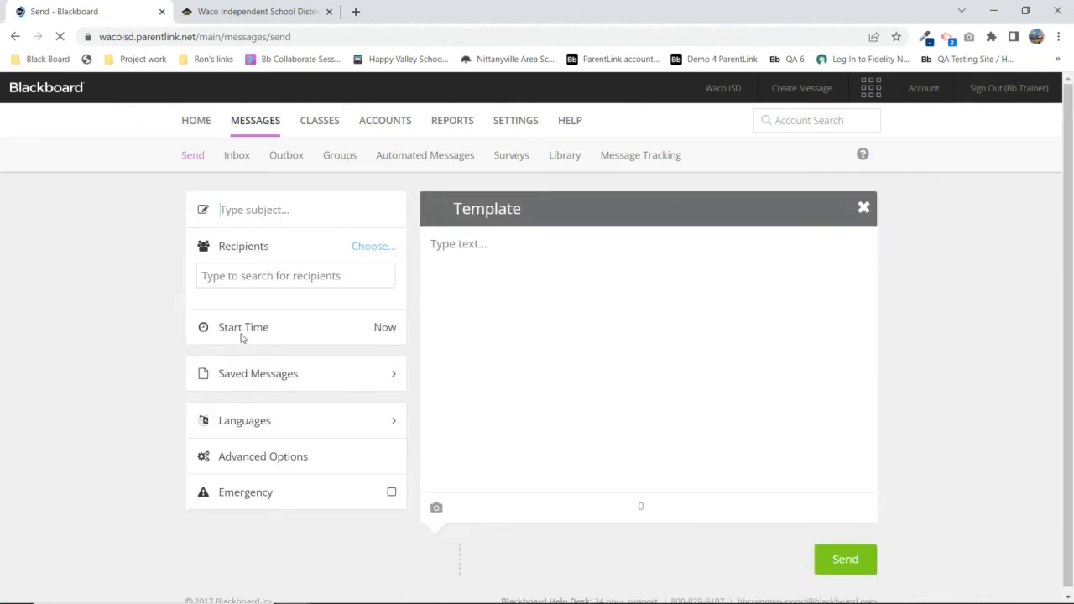
# Load the Open House draft from Saved Messages > Drafts
pyautogui.click(240, 378)
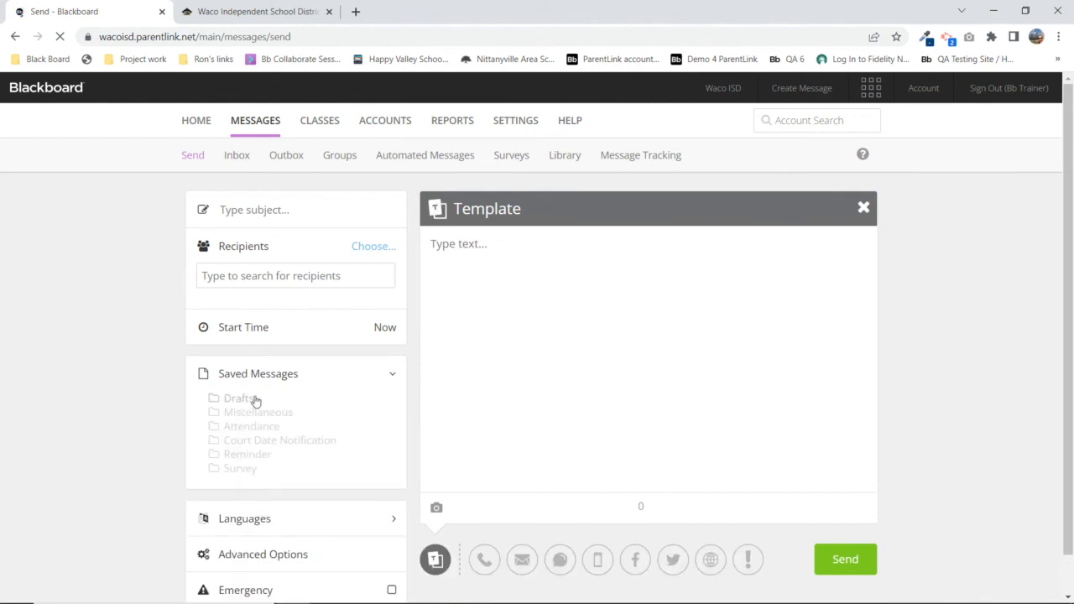
pyautogui.click(246, 401)
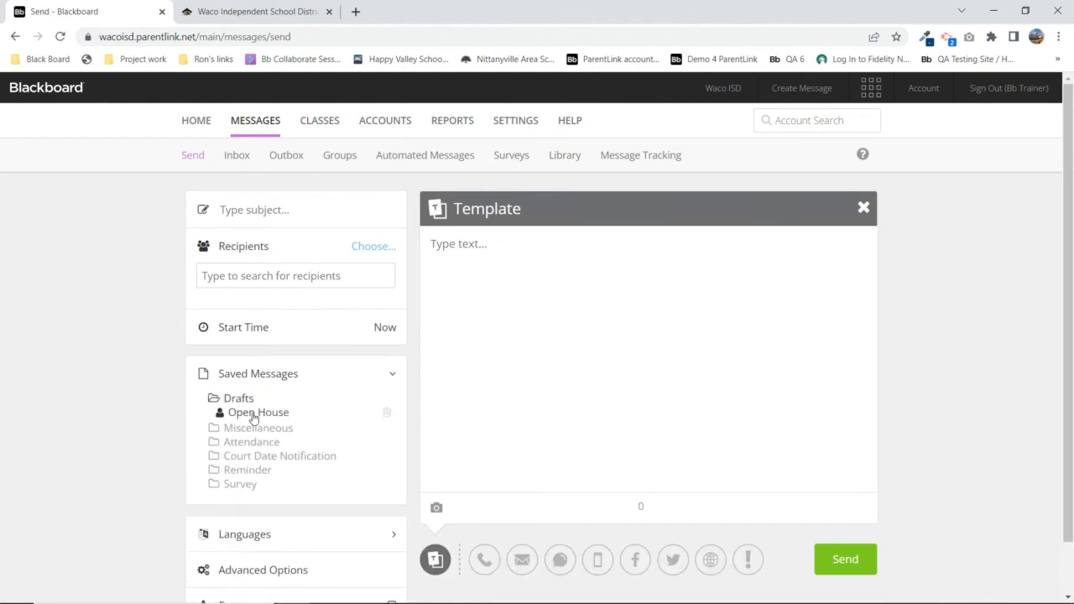
pyautogui.click(254, 414)
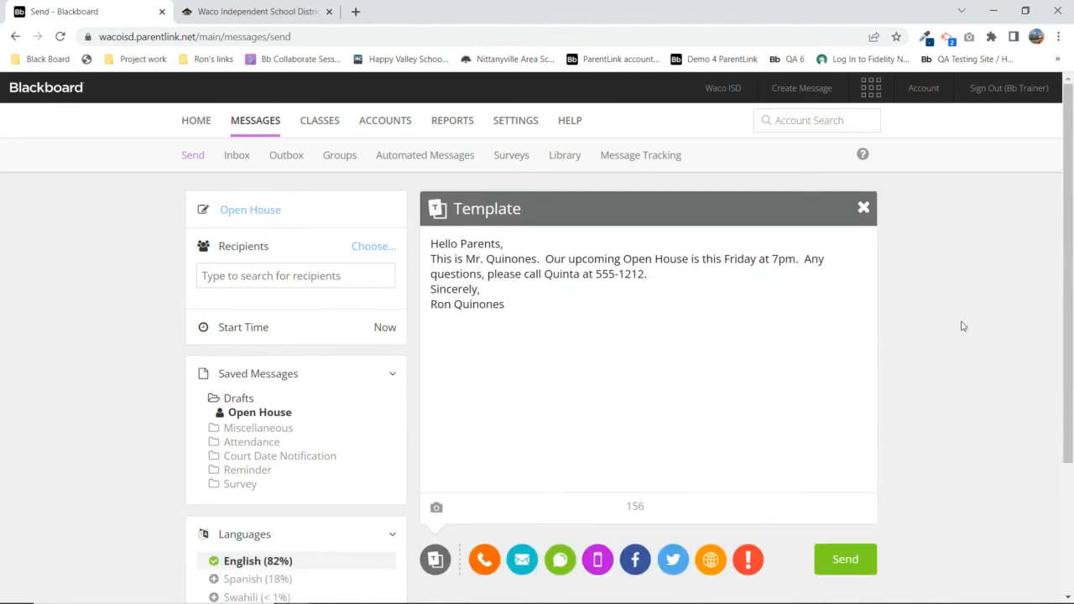
pyautogui.scroll(-2, 959, 324)
# Show the Website channel and list its Headlines & Announcements categories
pyautogui.click(711, 398)
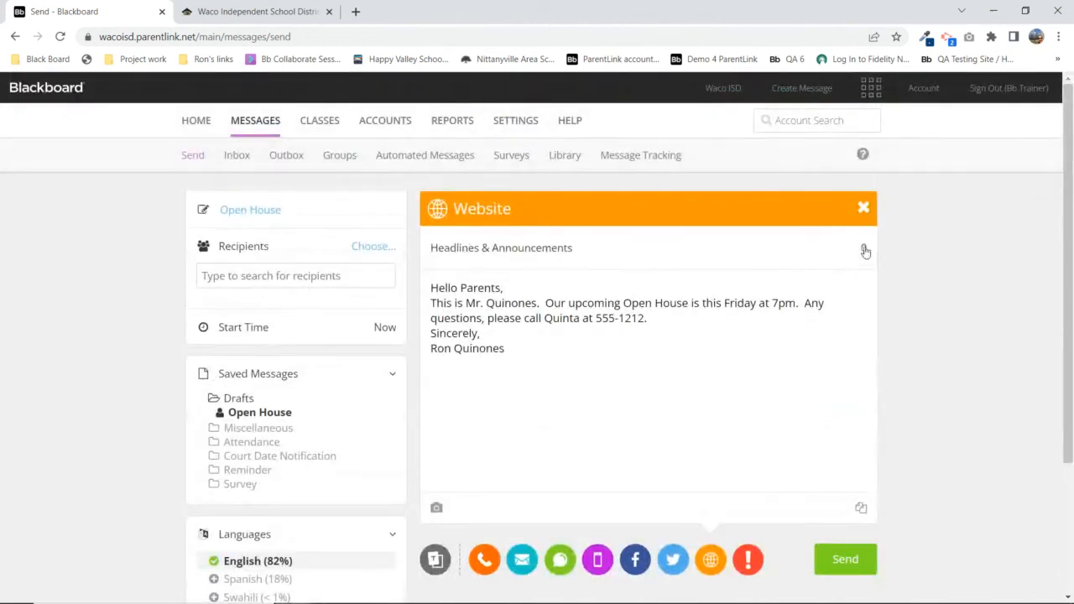
pyautogui.click(864, 251)
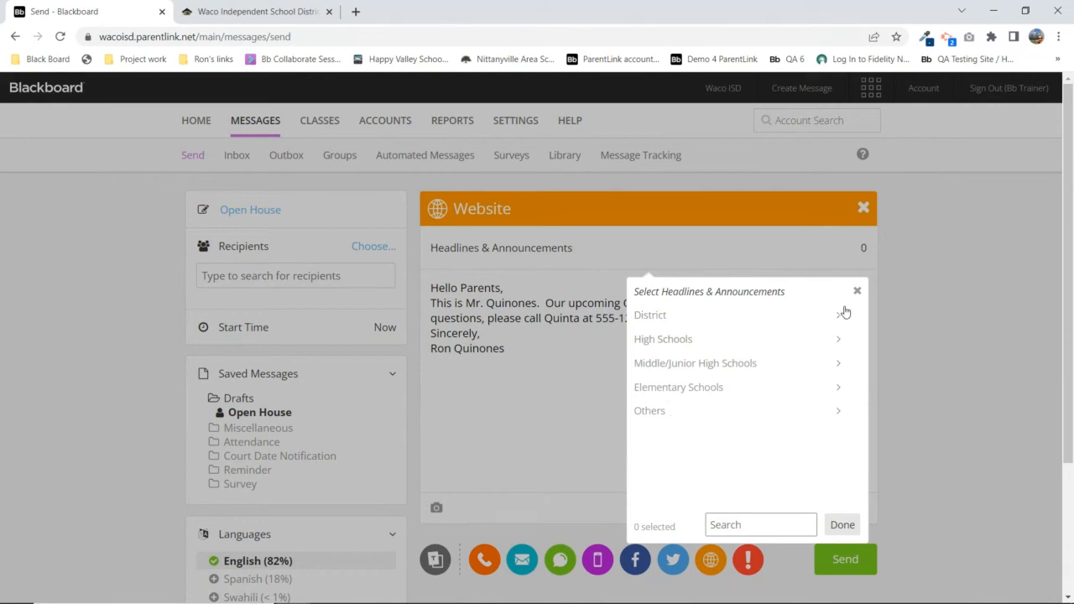
# Select District > Waco ISD's 'News from around the district' as a headline channel
pyautogui.click(653, 316)
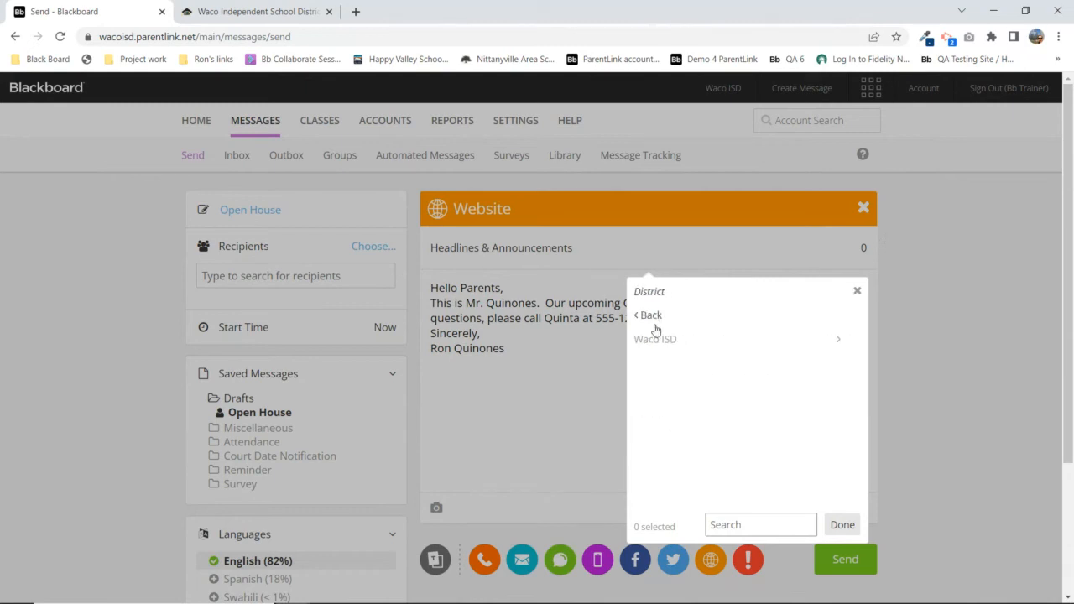
pyautogui.click(672, 343)
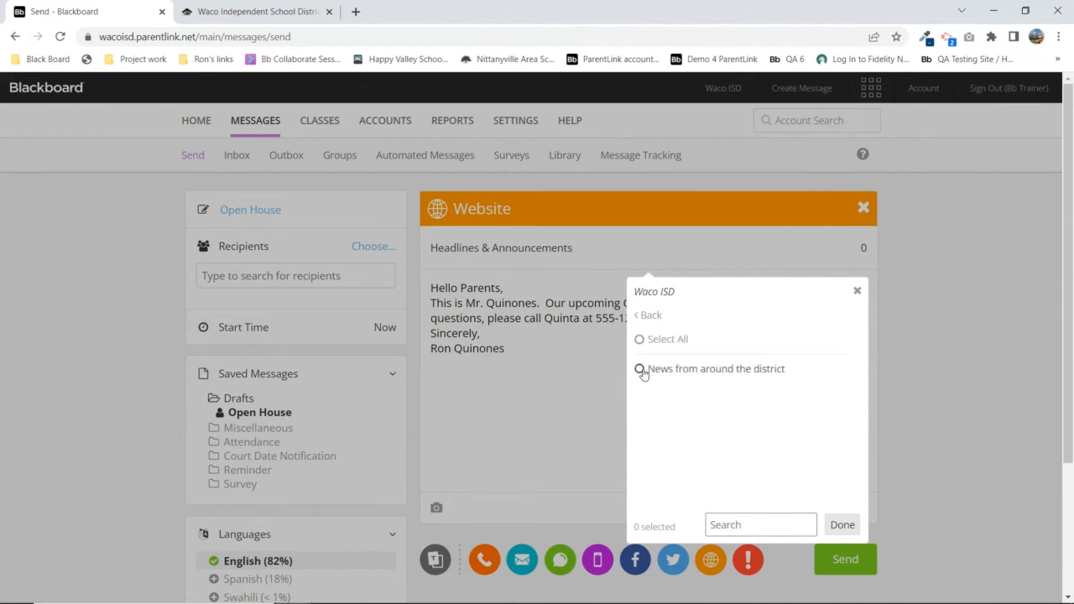
pyautogui.click(640, 370)
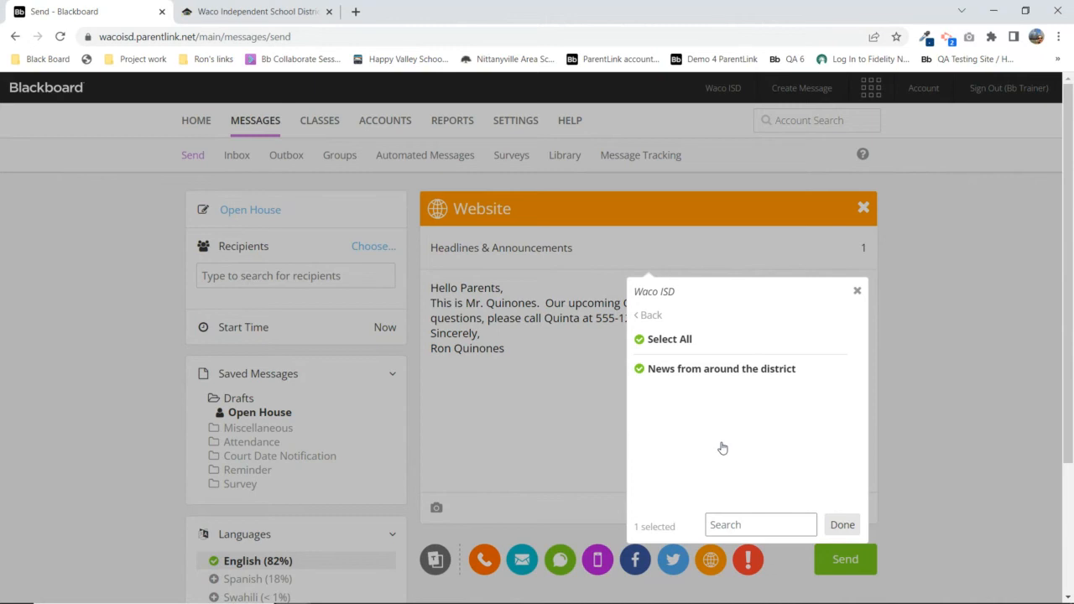
# Add Waco High School's The Pride Times and WHS Announcements, for 3 headline channels
pyautogui.click(645, 314)
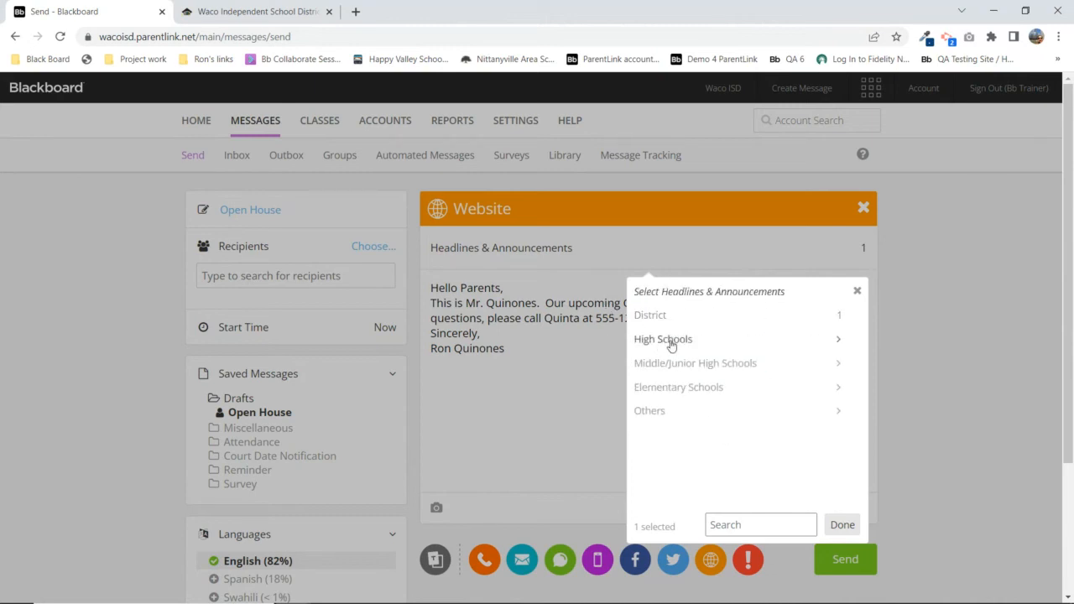
pyautogui.click(672, 341)
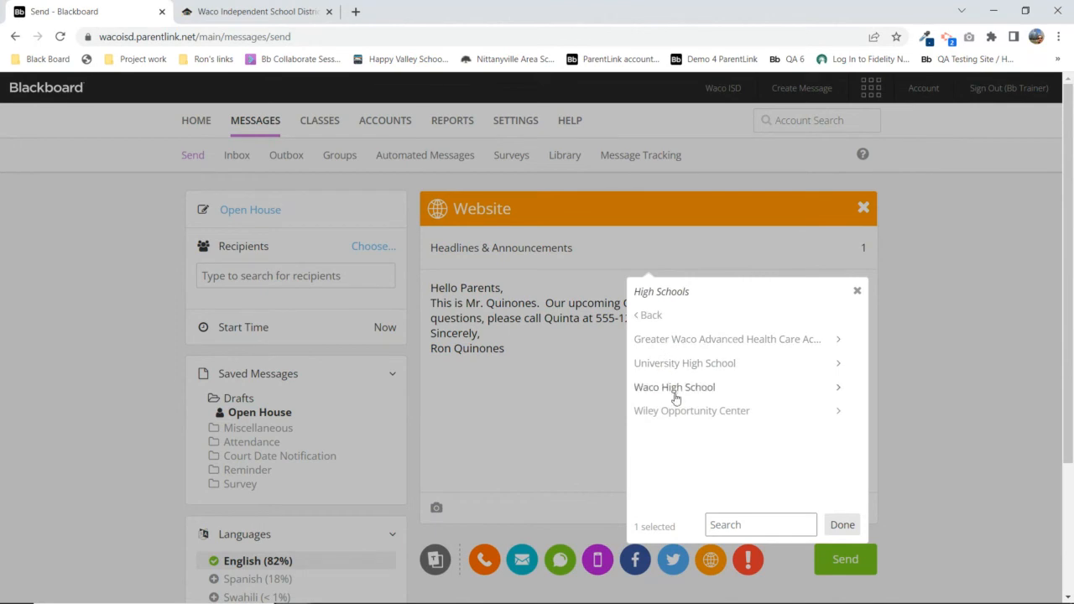
pyautogui.click(695, 388)
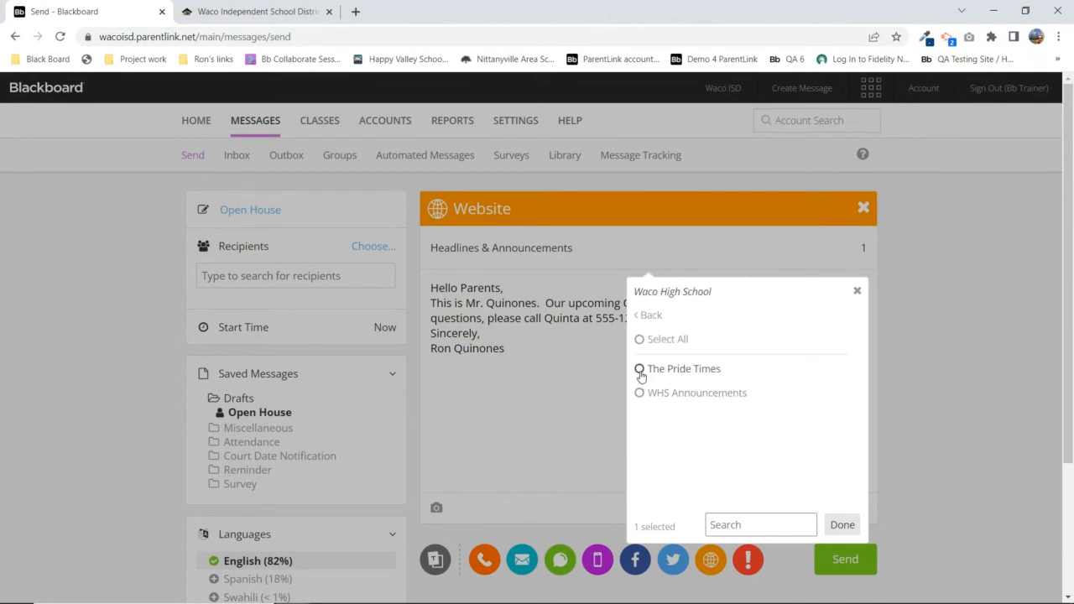
pyautogui.click(641, 370)
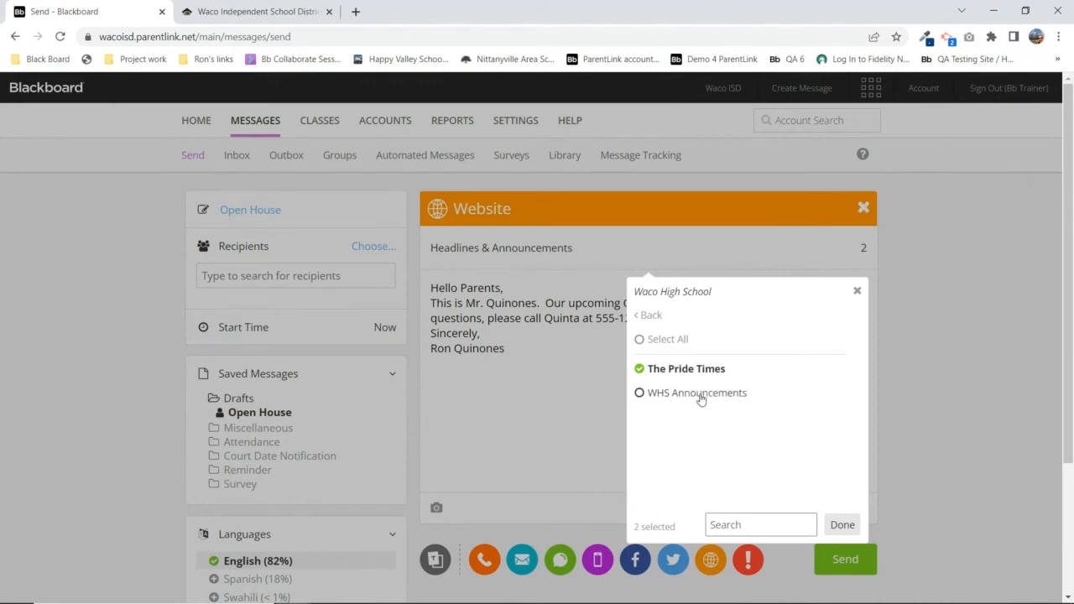
pyautogui.click(651, 395)
pyautogui.click(843, 525)
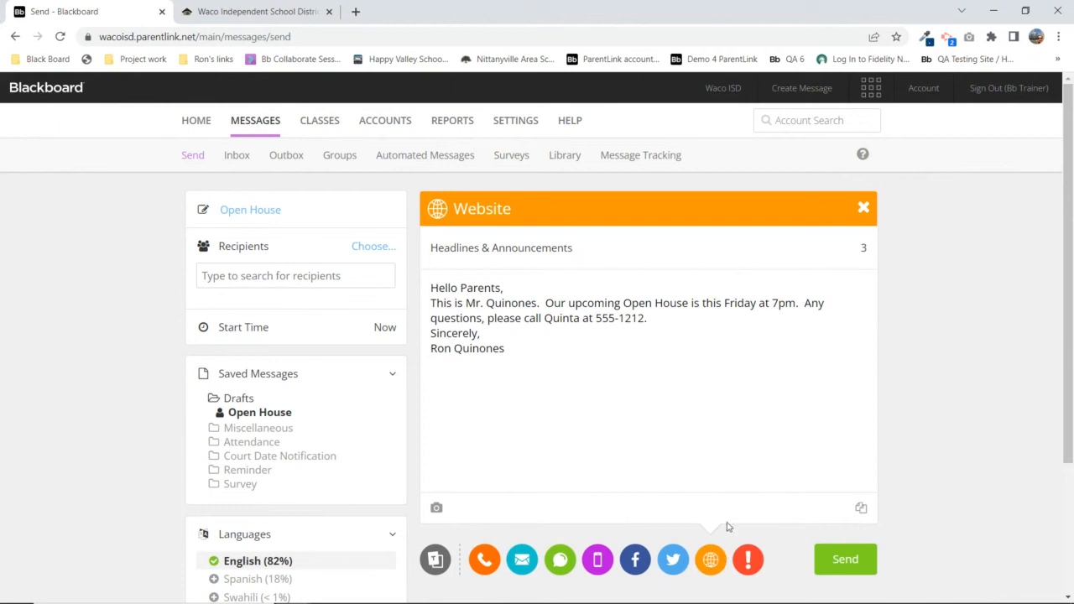
# Remove the Website channel, leaving the Alert editor with the Open House text
pyautogui.click(863, 209)
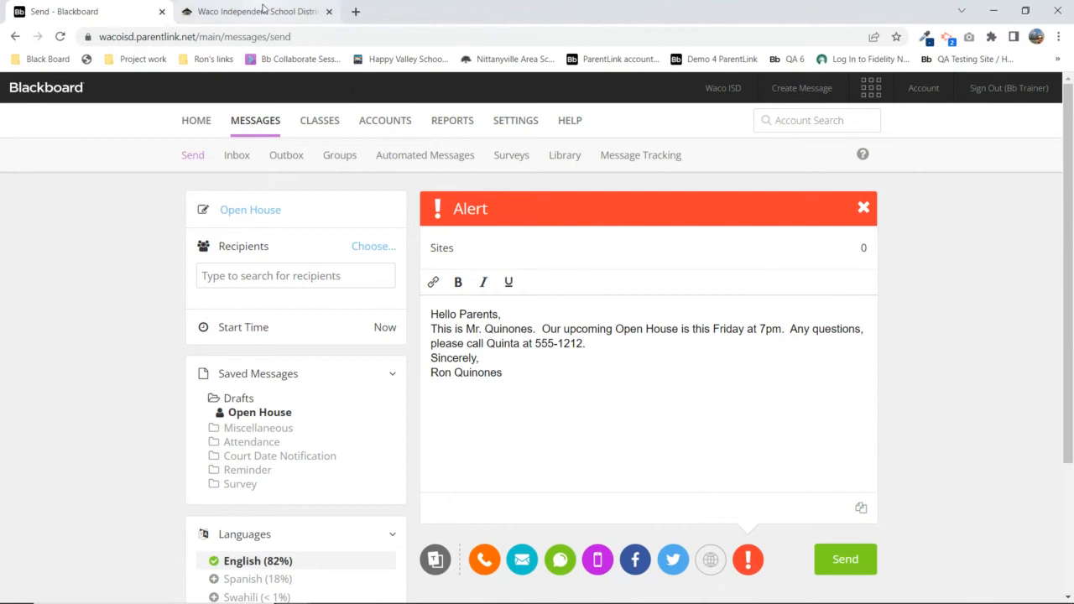
# Load the Happy Valley School District homepage from its bookmark in a new tab
pyautogui.click(356, 13)
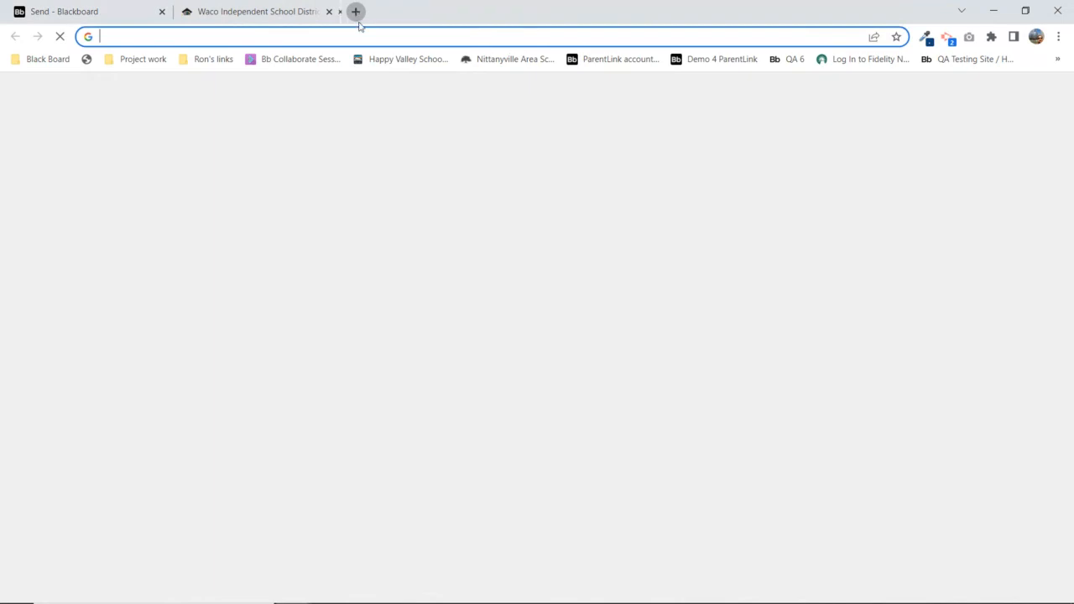
pyautogui.click(392, 64)
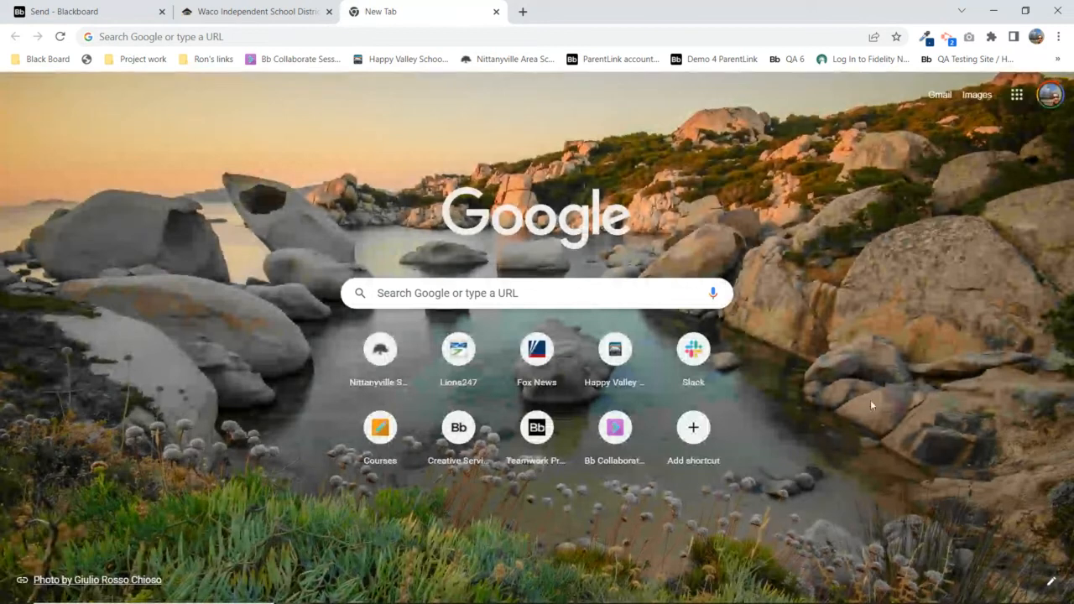
pyautogui.click(392, 60)
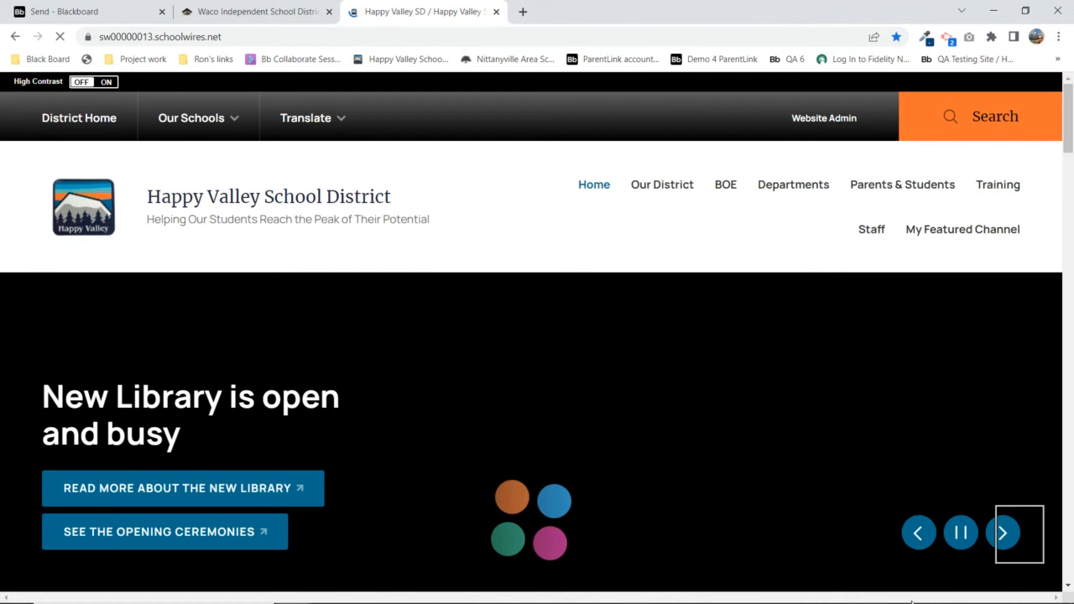
# Read the weather-closure and awards-assembly alerts, then dismiss the Important Messages pop-up
pyautogui.click(1017, 541)
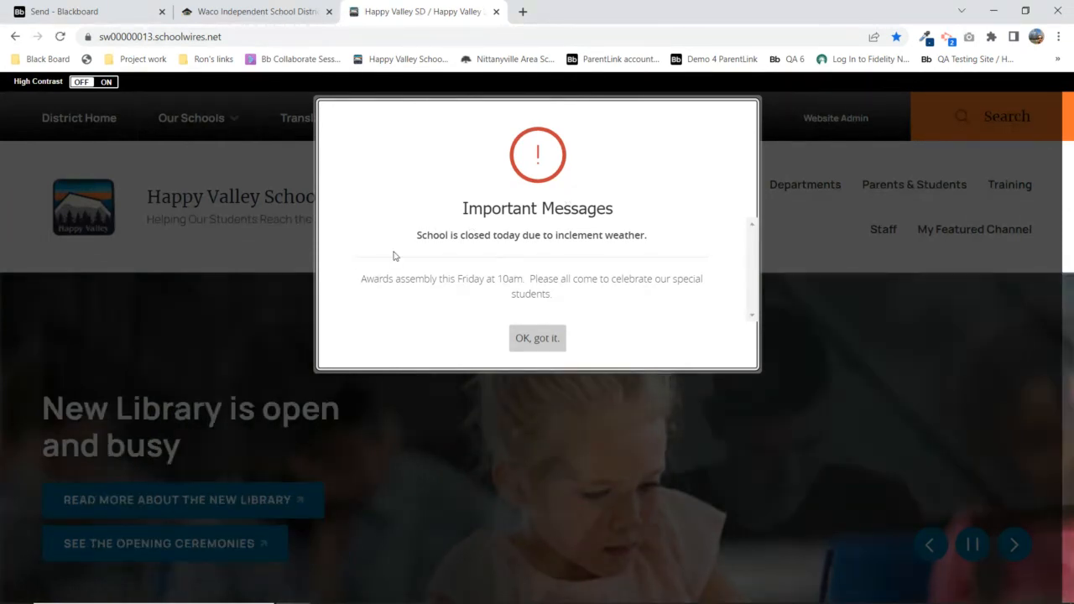
pyautogui.moveTo(418, 235); pyautogui.dragTo(647, 236)
pyautogui.moveTo(366, 279); pyautogui.dragTo(576, 300)
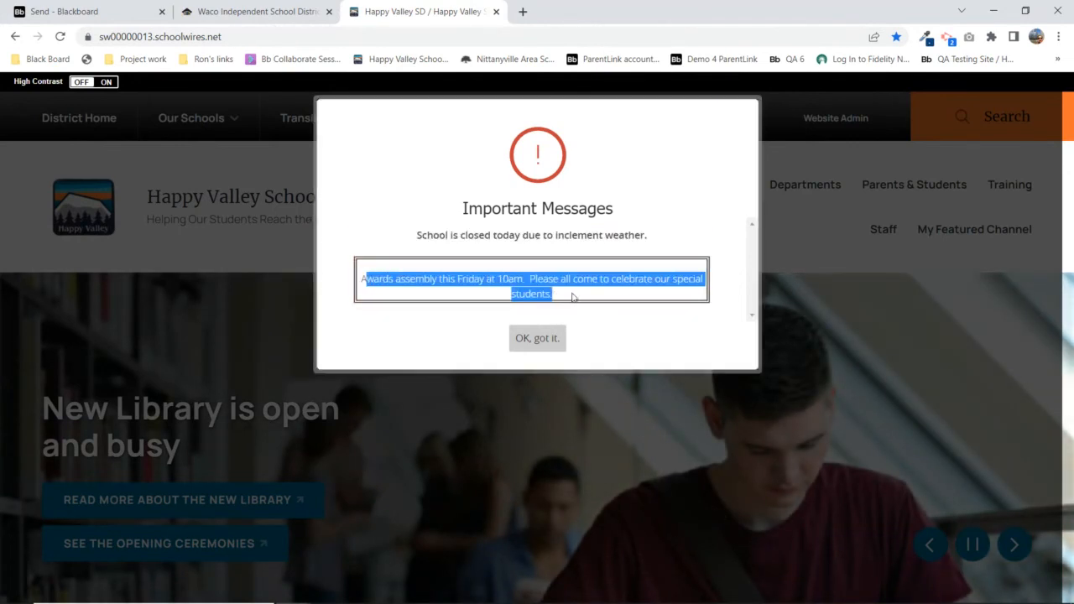
pyautogui.click(537, 340)
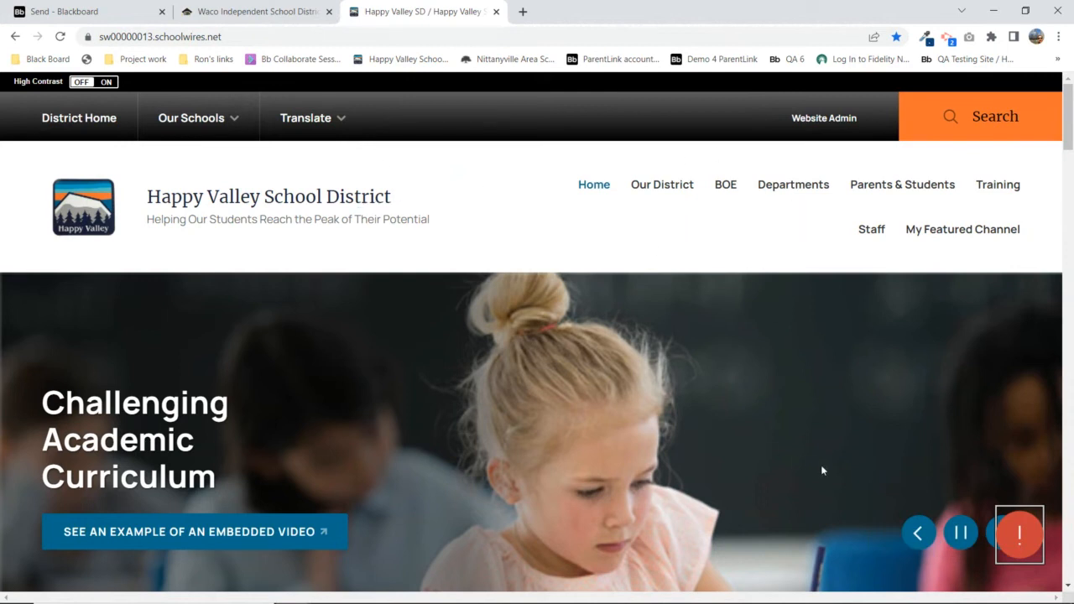
# Reopen and dismiss the Important Messages alerts, then return to the Blackboard Send tab
pyautogui.click(1021, 542)
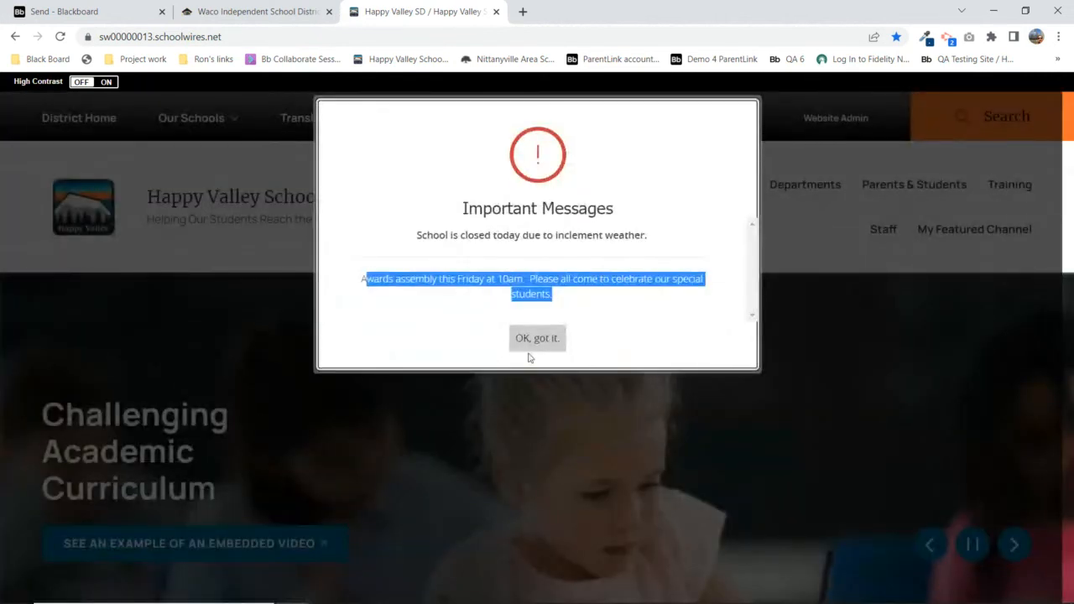
pyautogui.click(539, 340)
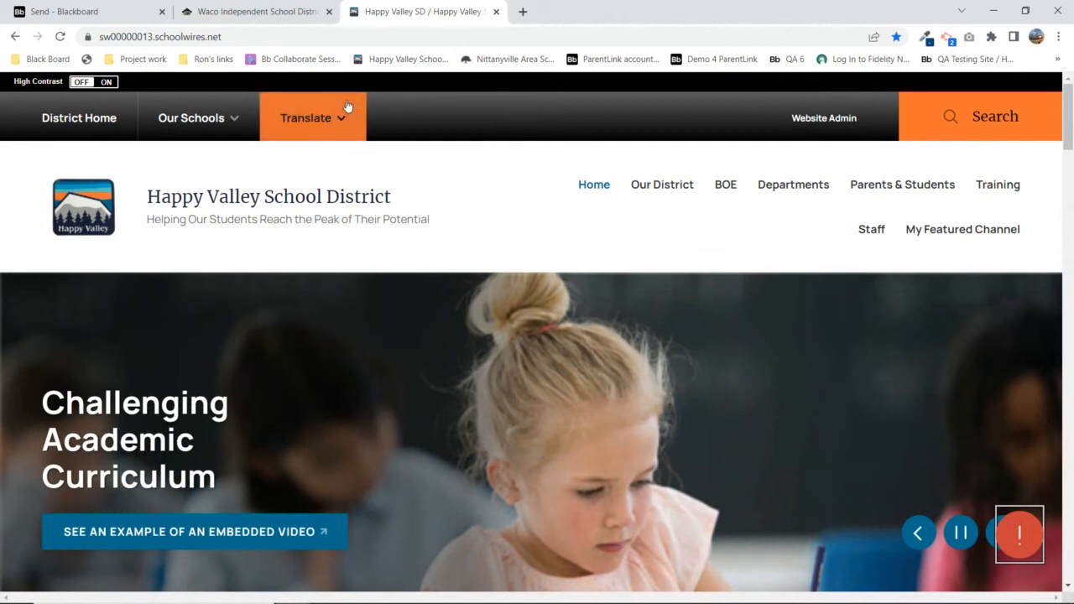
pyautogui.moveTo(501, 602)
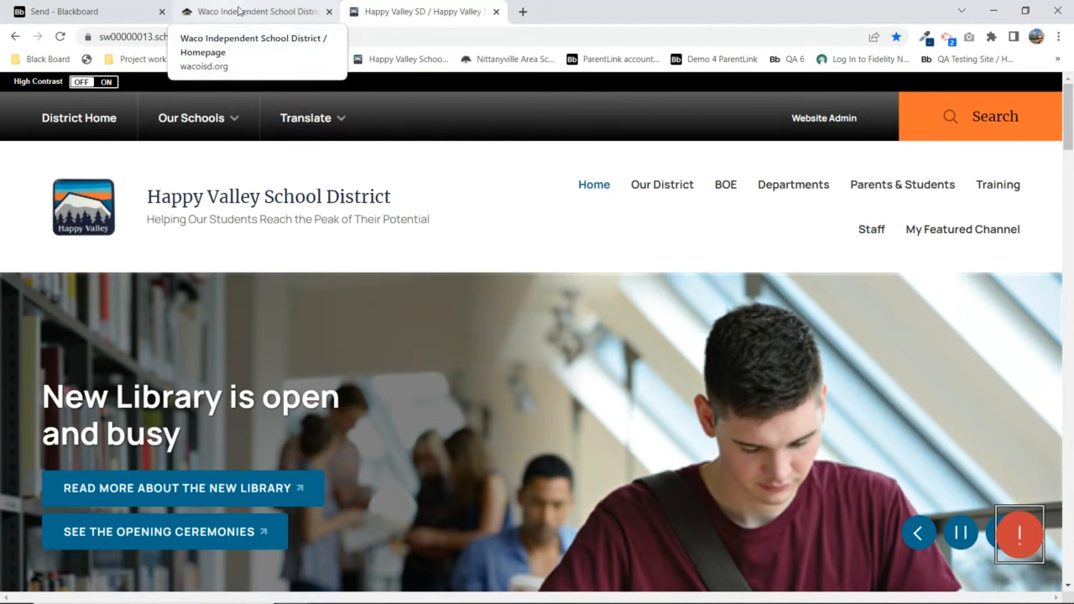
pyautogui.click(84, 11)
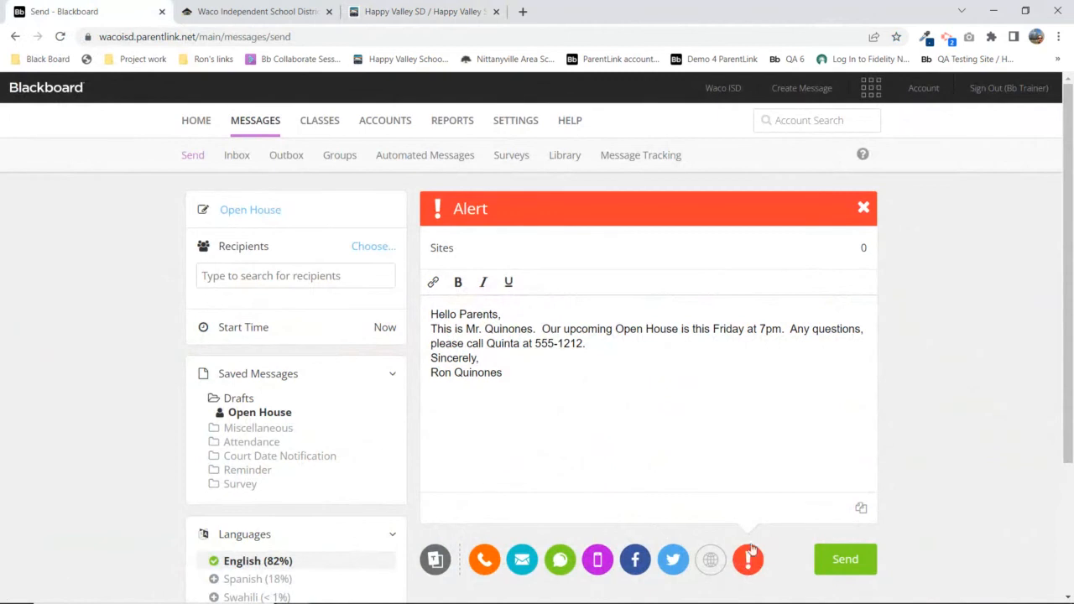
# Target the Alert at four high schools, including University, Waco and Wiley Opportunity Center, then close it
pyautogui.click(865, 251)
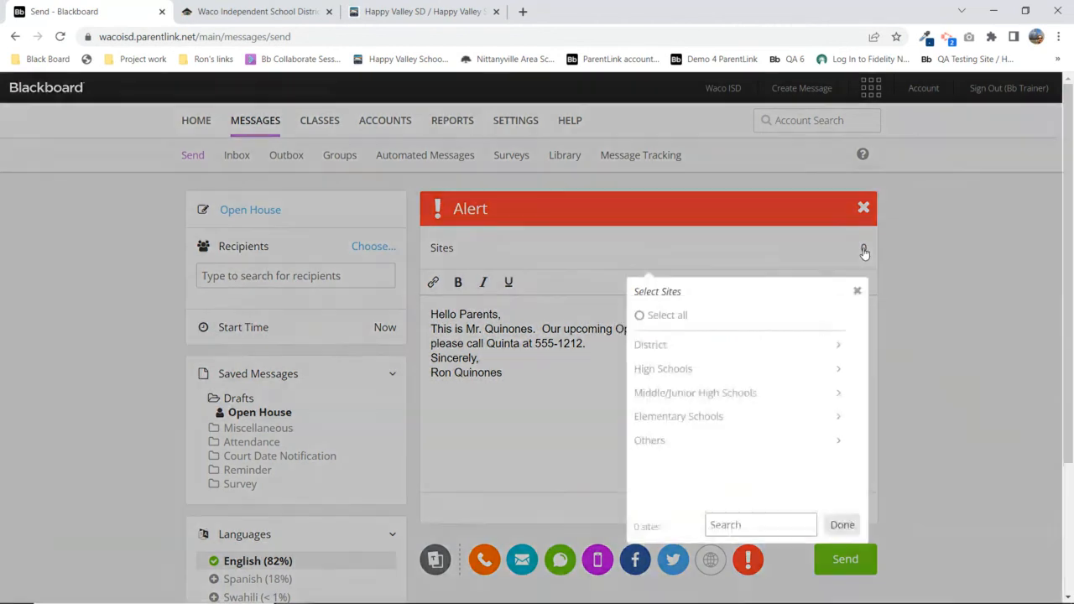
pyautogui.click(648, 317)
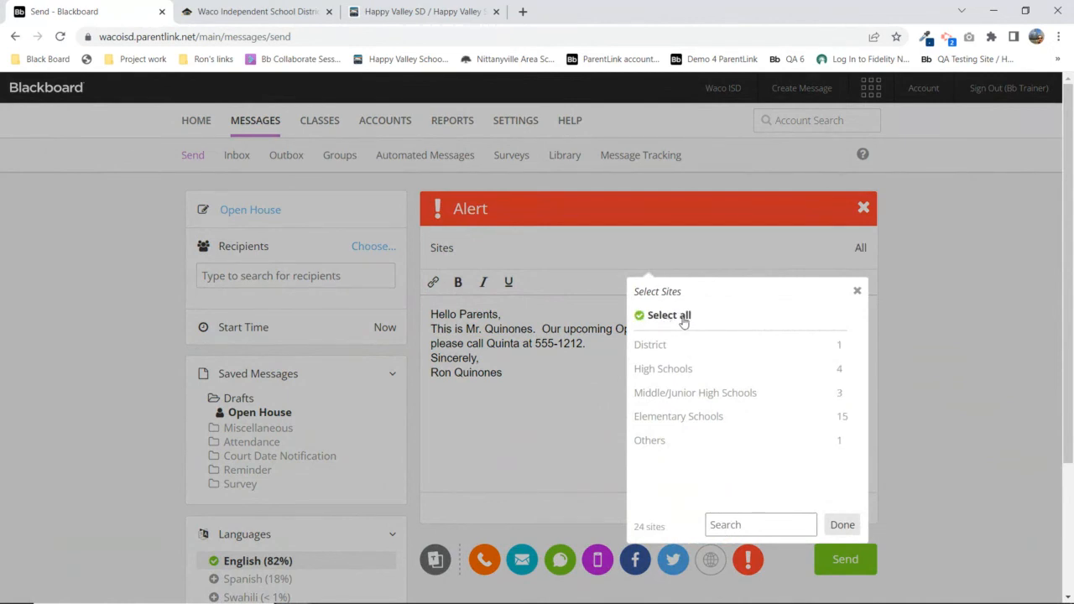
pyautogui.click(653, 316)
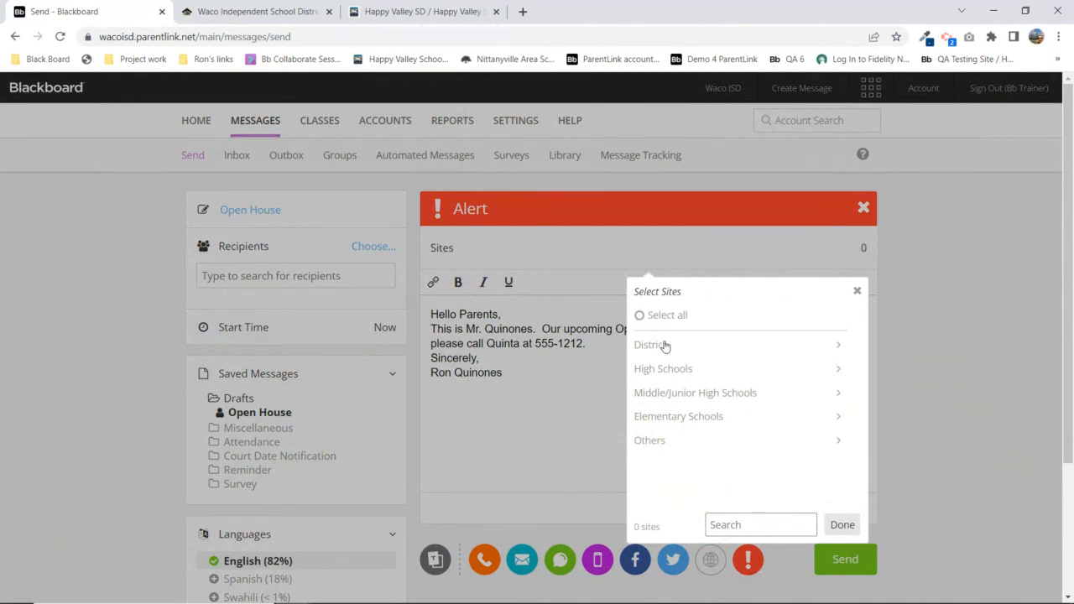
pyautogui.click(676, 373)
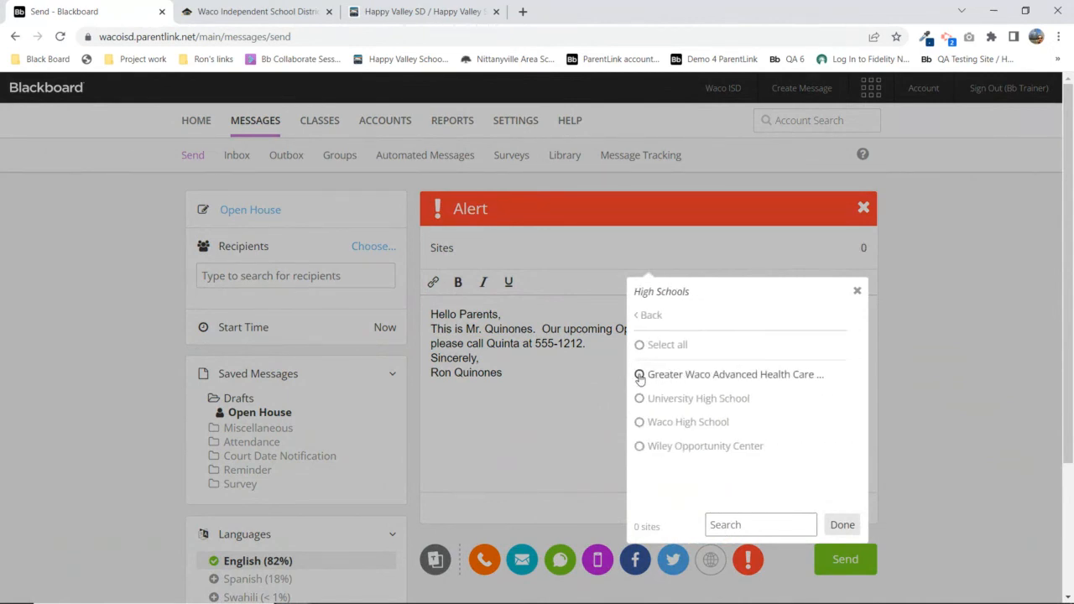
pyautogui.click(639, 375)
pyautogui.click(639, 400)
pyautogui.click(640, 422)
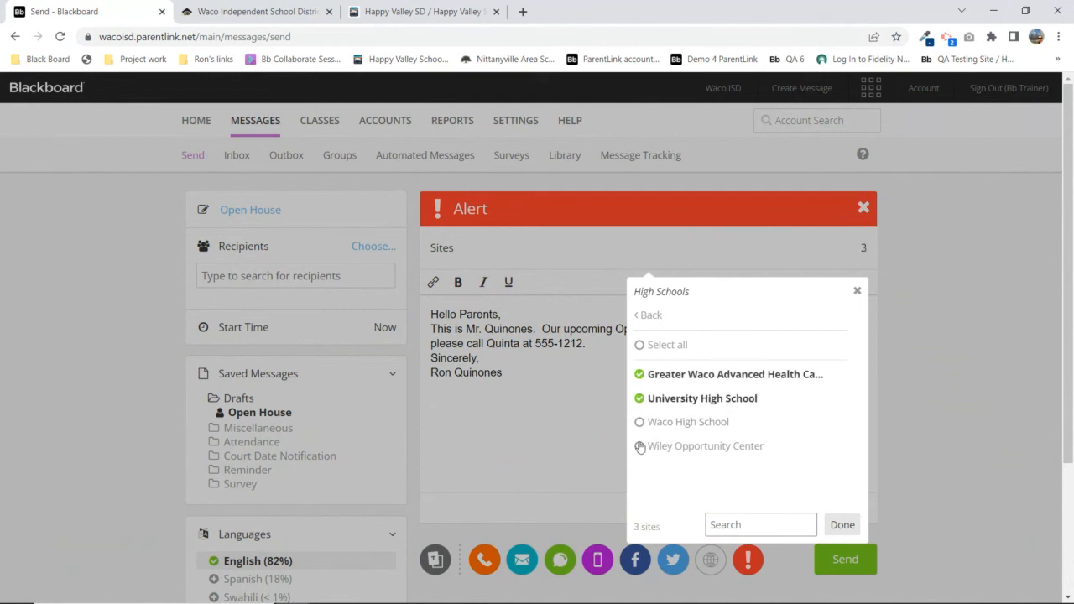
pyautogui.click(640, 446)
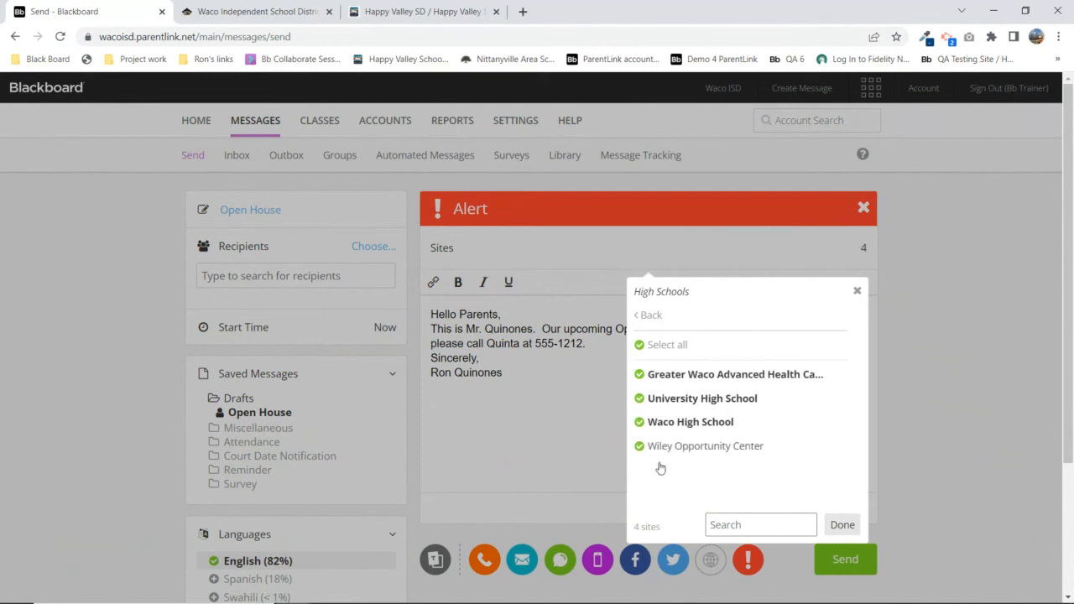
pyautogui.click(842, 524)
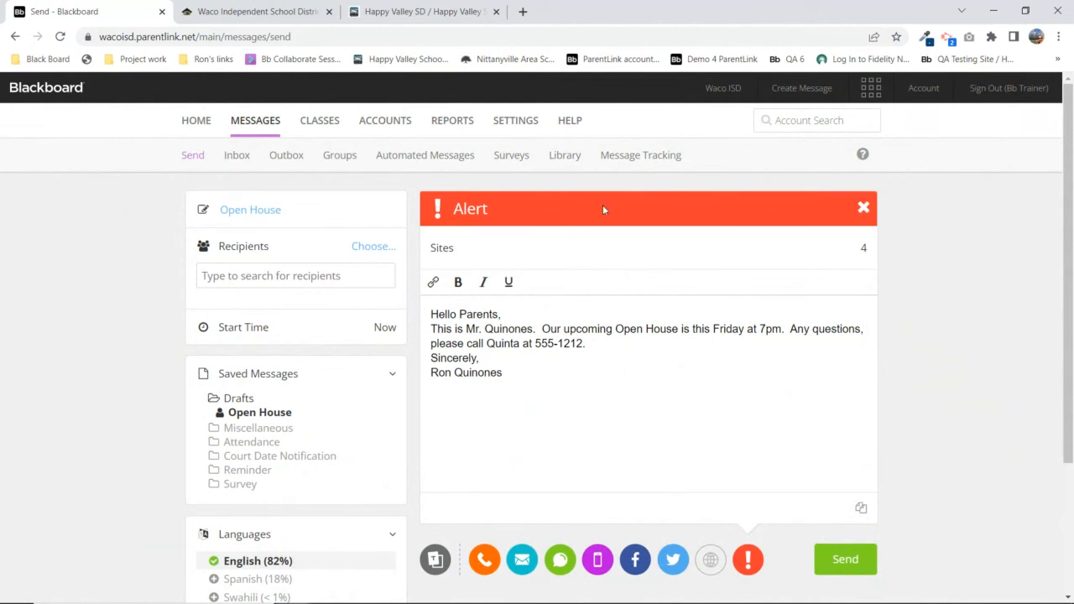
pyautogui.click(863, 207)
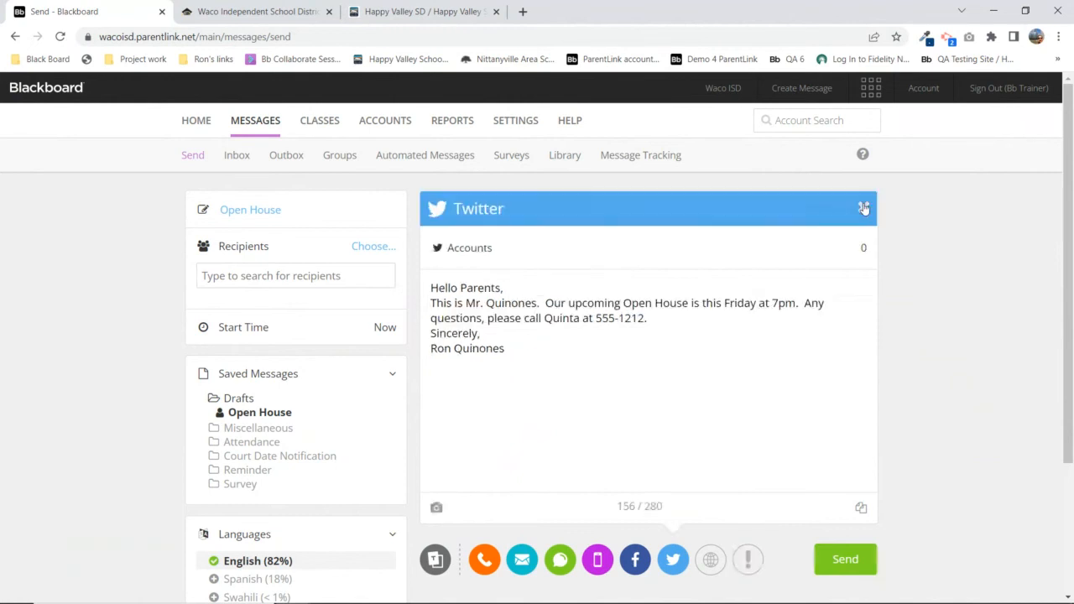
# Toggle the Website version off and post the Twitter version to Alta Vista Ele
pyautogui.click(712, 568)
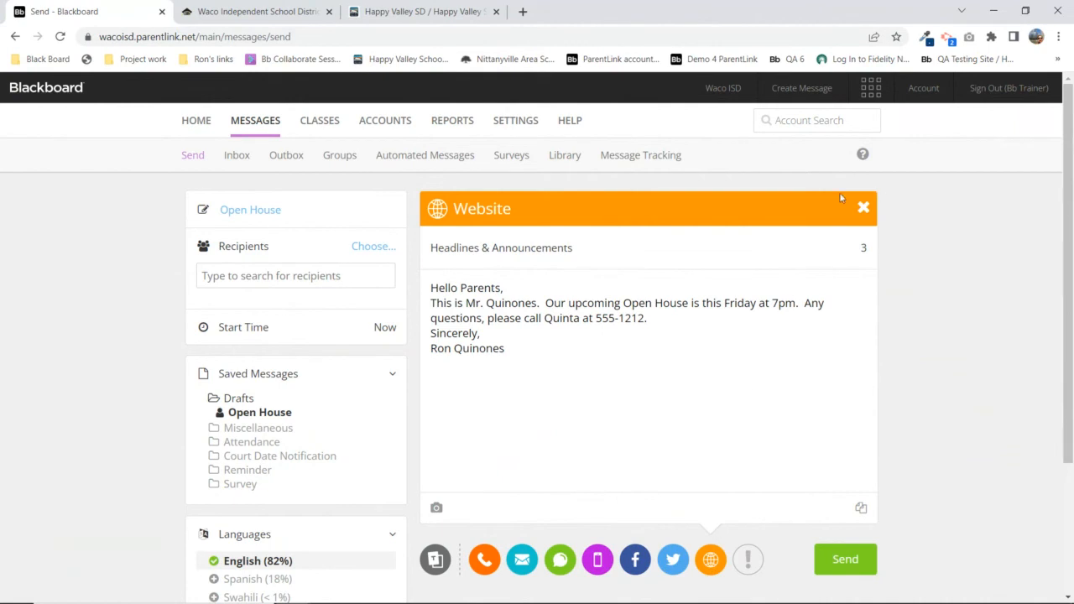
pyautogui.click(864, 207)
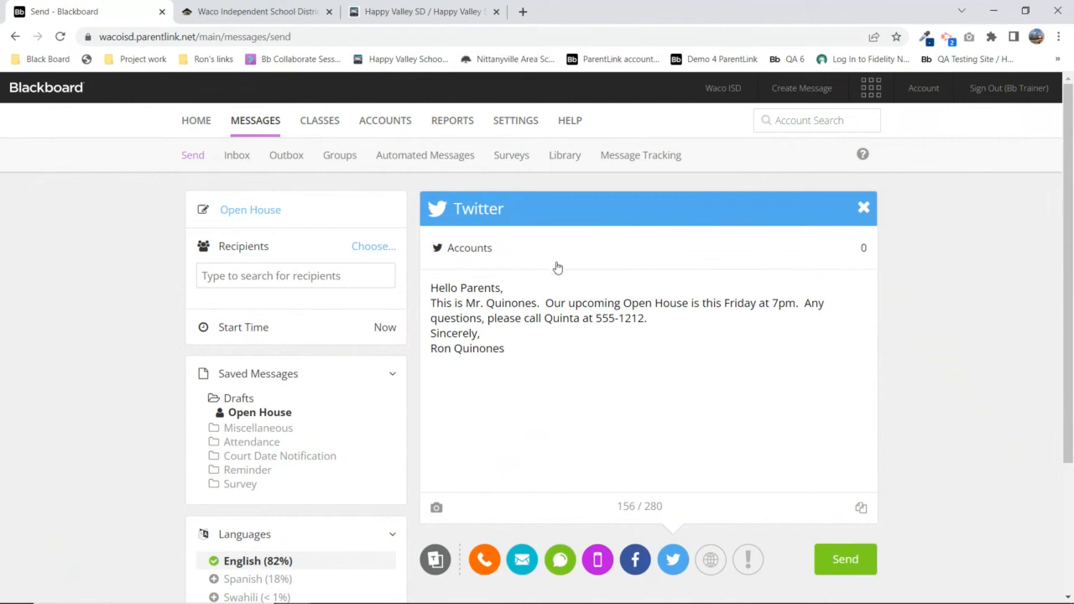
pyautogui.click(865, 253)
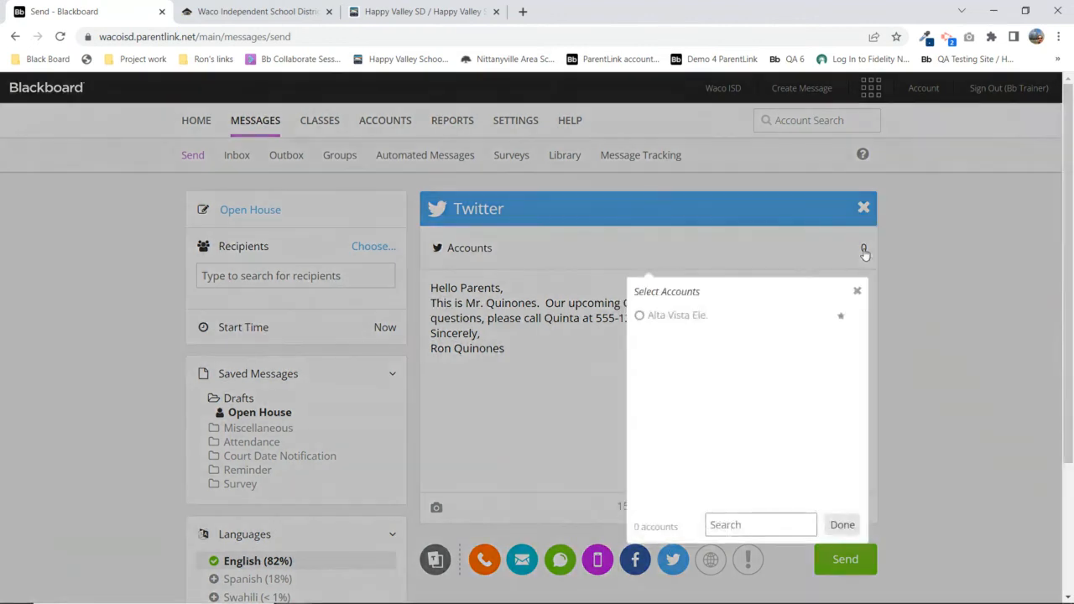
pyautogui.click(640, 317)
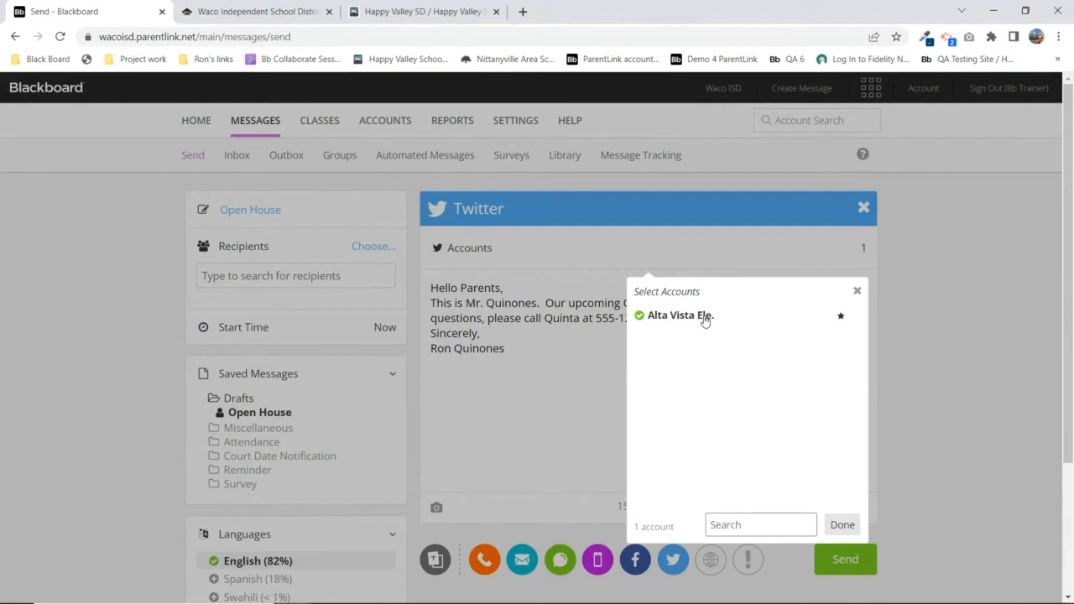
pyautogui.click(858, 292)
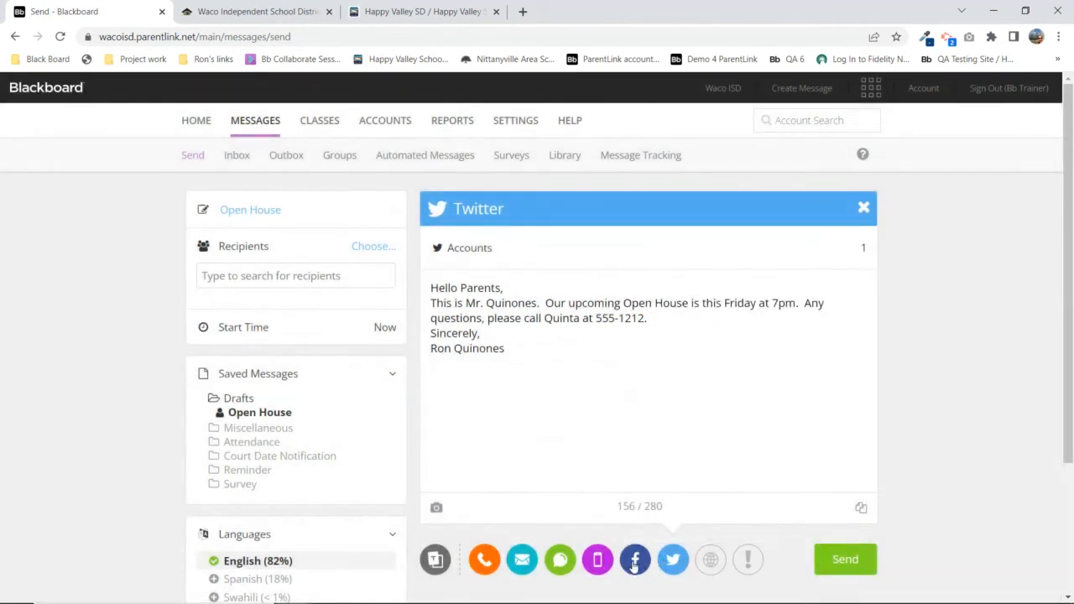
# Post the Facebook version to the Alta Vista Elementary School page
pyautogui.click(631, 563)
pyautogui.click(862, 250)
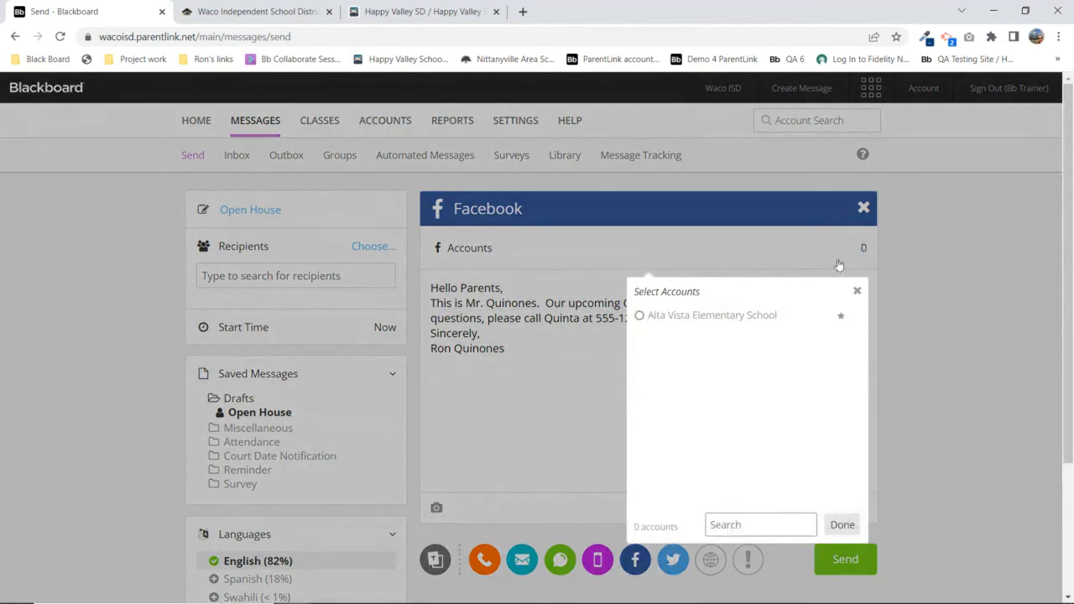
pyautogui.click(637, 316)
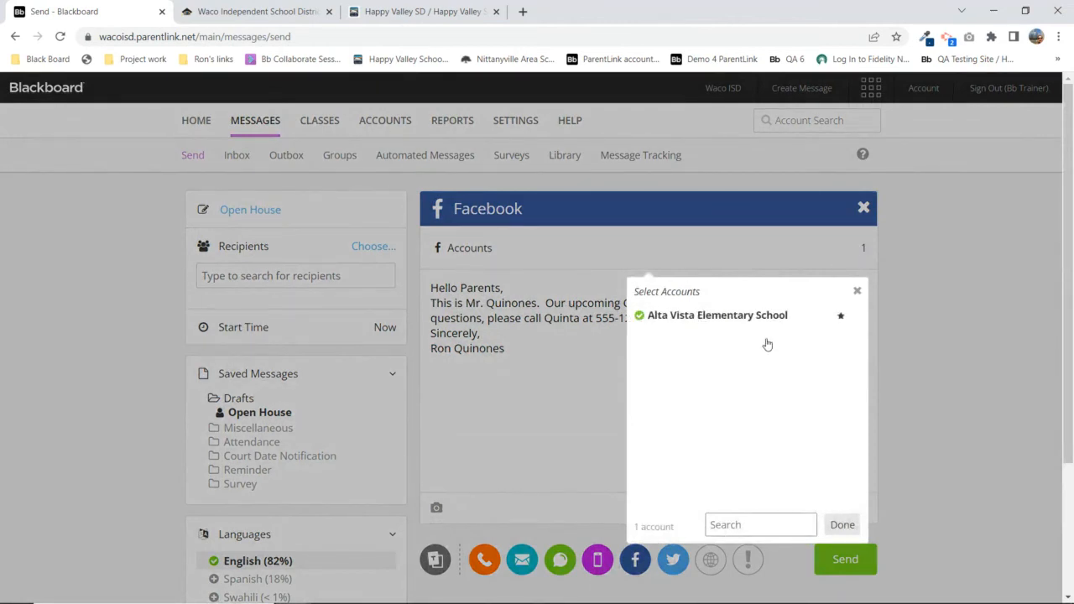
pyautogui.click(857, 290)
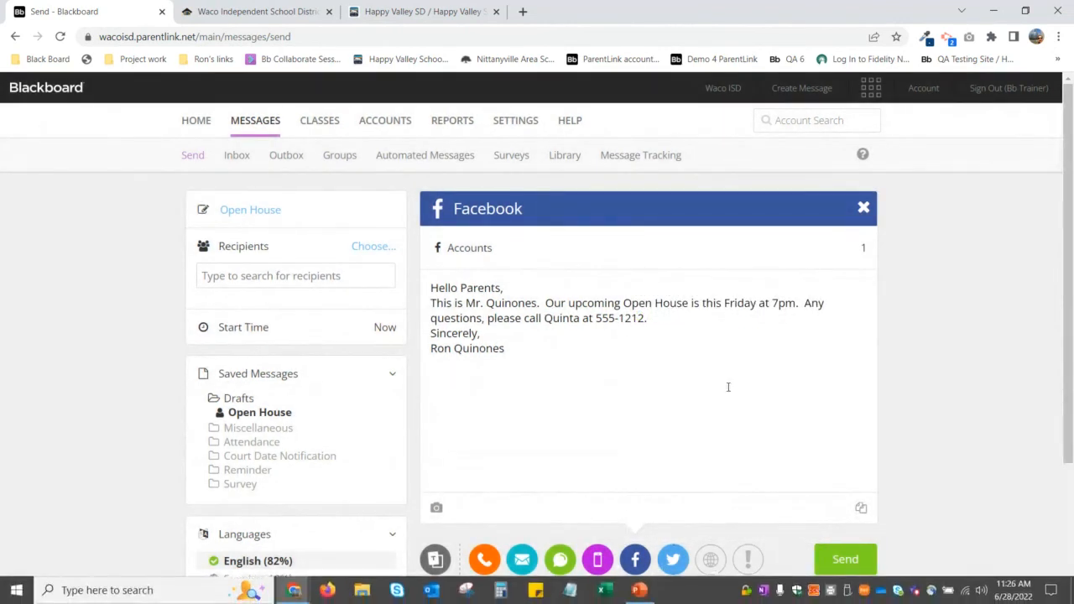
pyautogui.click(510, 122)
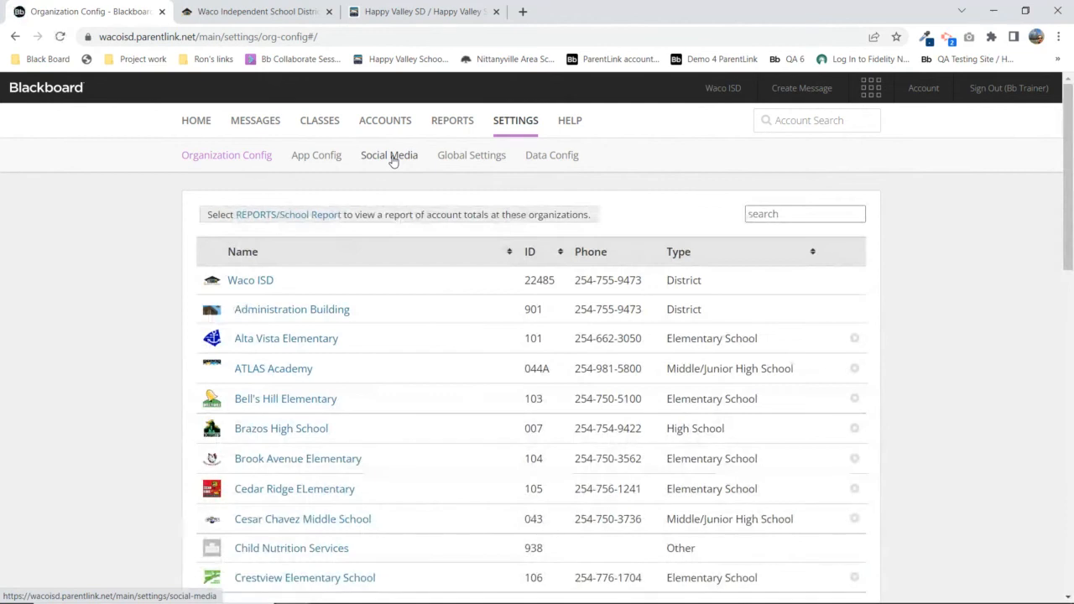
# Go to Social Media settings and select Waco ISD from the organization list
pyautogui.click(390, 156)
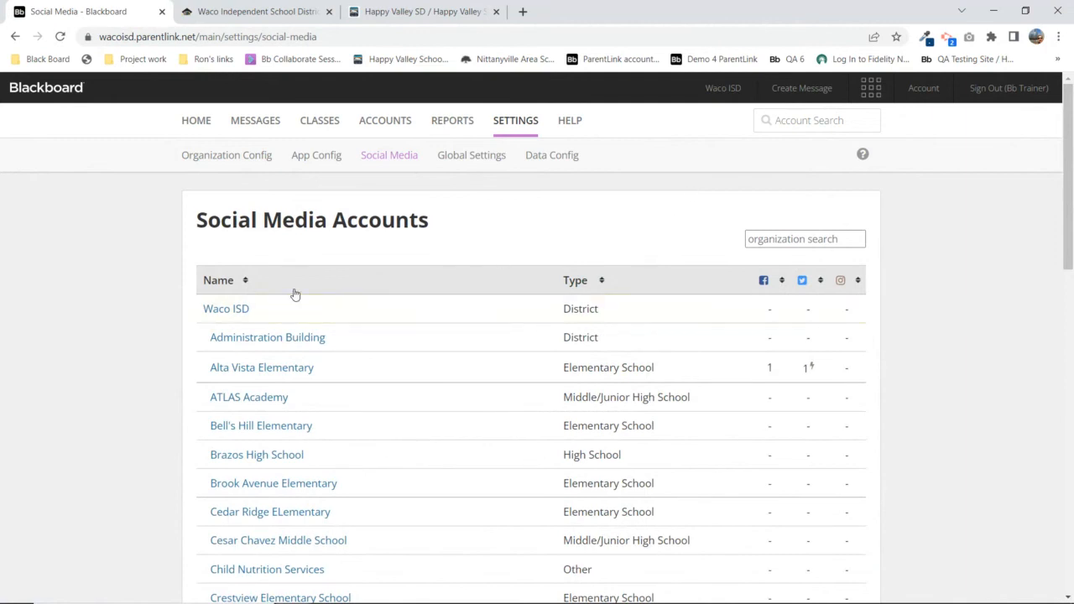
pyautogui.scroll(-2, 294, 290)
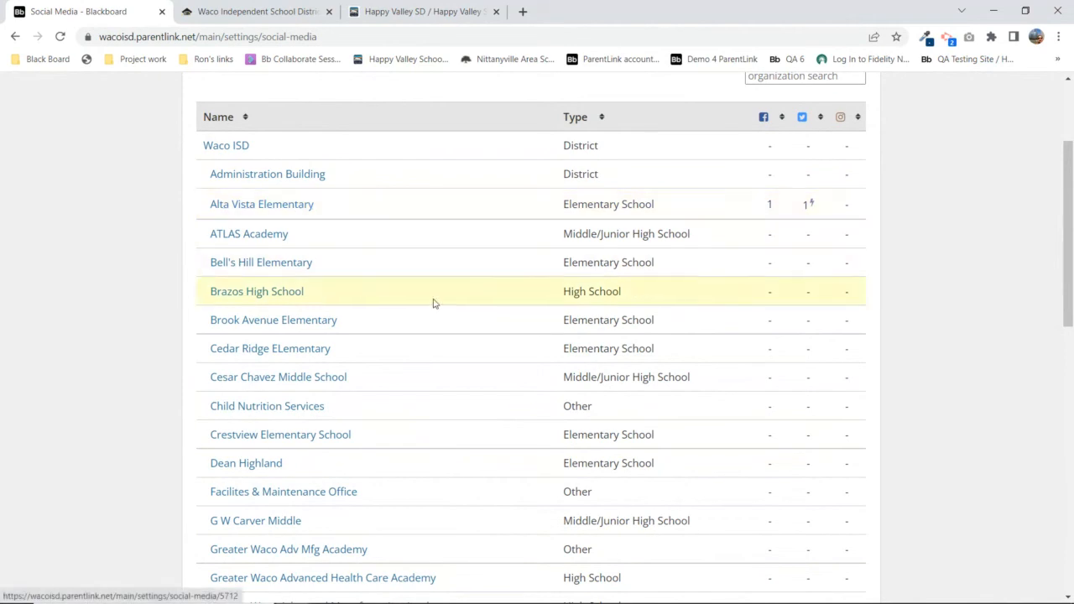
pyautogui.scroll(-1, 774, 428)
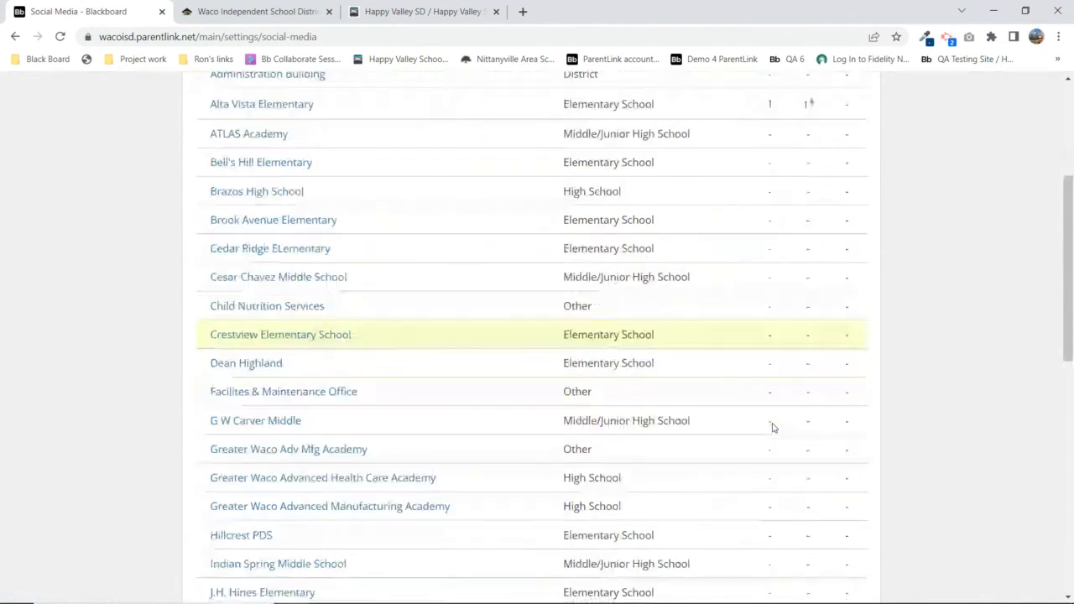
pyautogui.scroll(-5, 777, 431)
pyautogui.scroll(10, 778, 432)
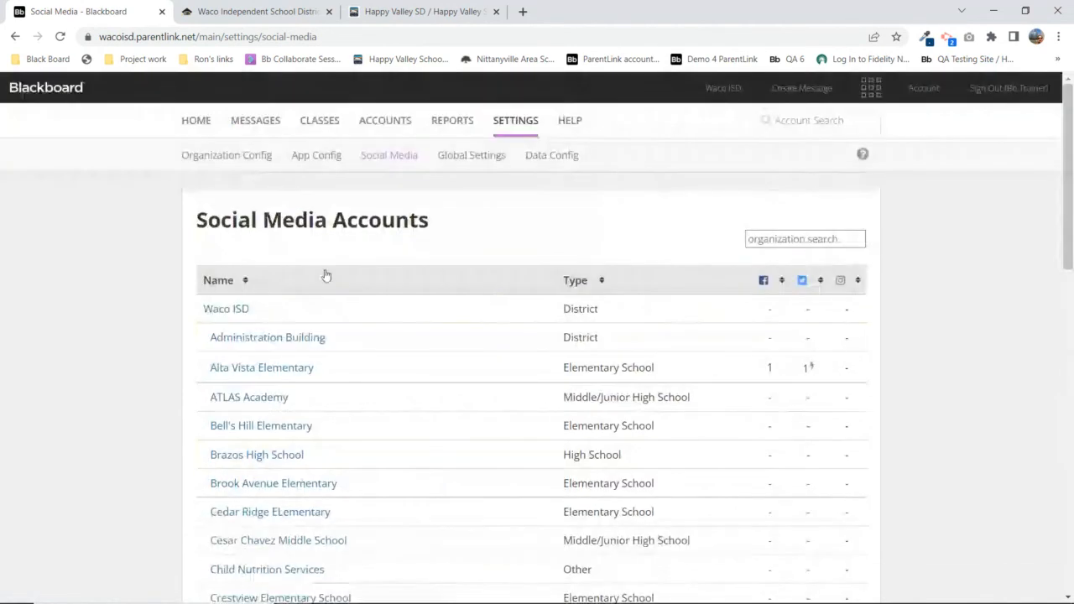
pyautogui.click(238, 310)
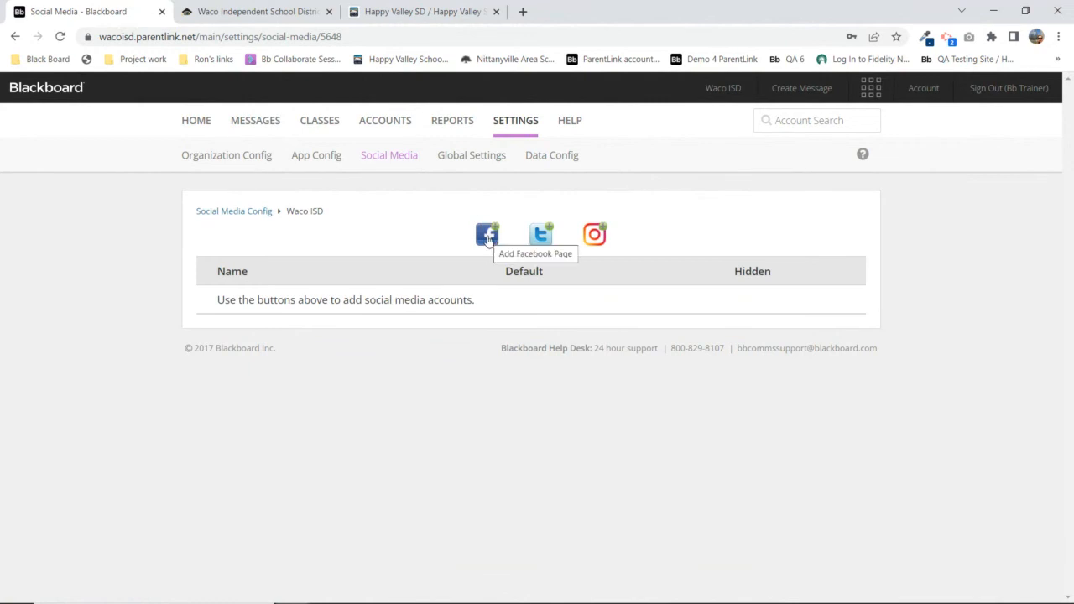
# Try adding a Facebook page for Waco ISD, attempting password recovery and account switch, then close the login
pyautogui.click(487, 236)
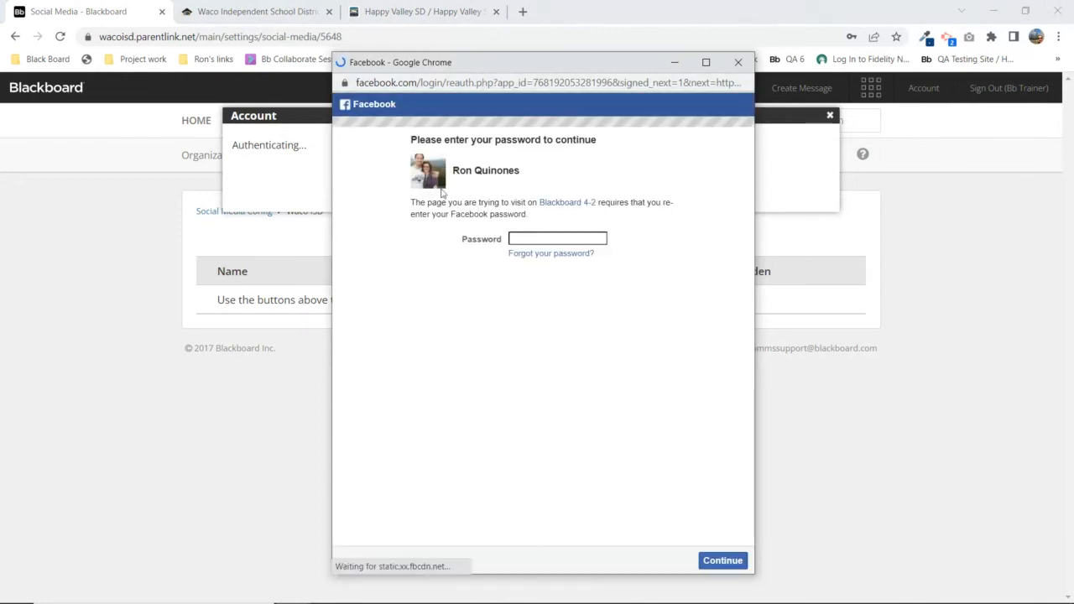
pyautogui.click(541, 254)
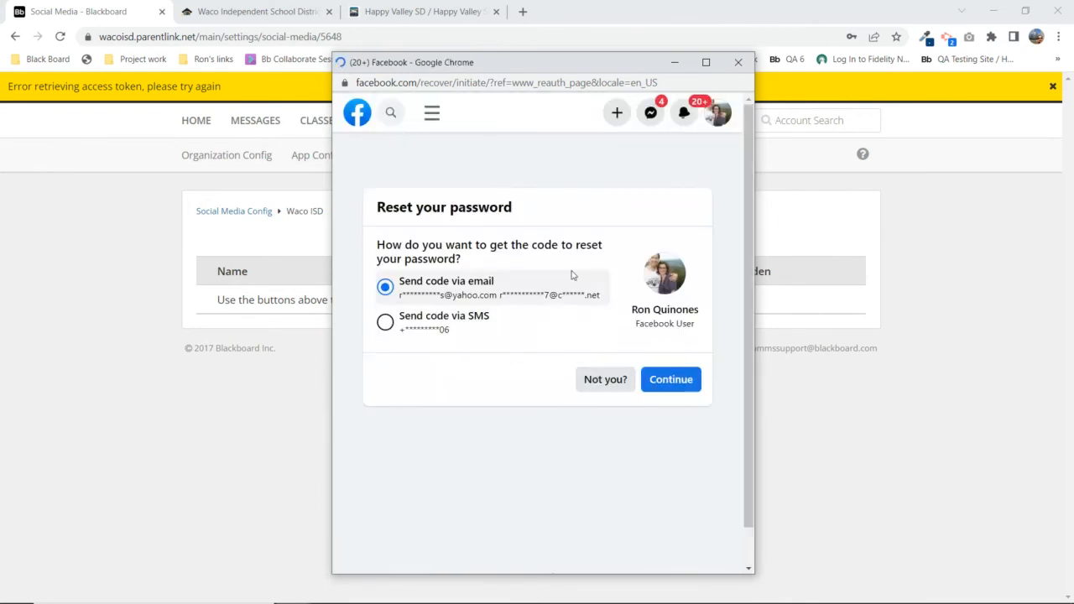
pyautogui.click(602, 382)
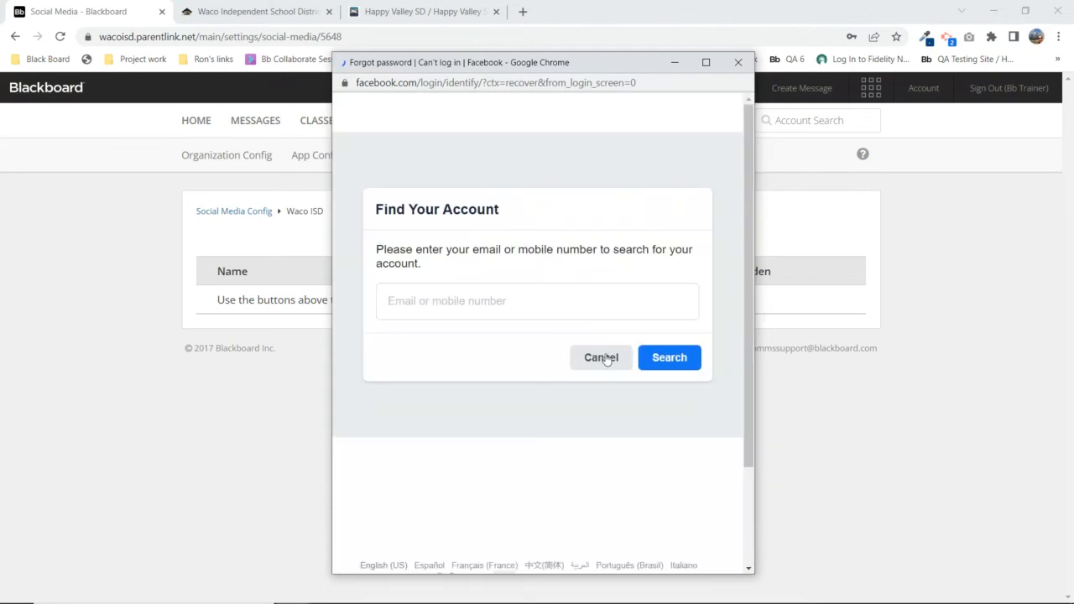
pyautogui.click(603, 366)
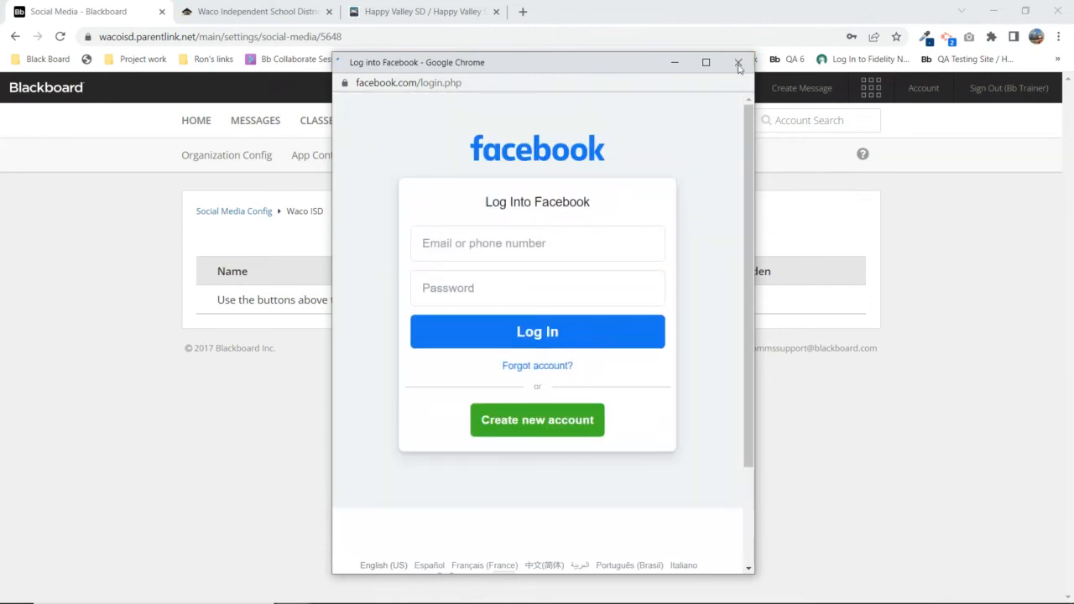
pyautogui.click(739, 63)
# Retry the Facebook page login, abandon it, and return to Messages
pyautogui.click(492, 244)
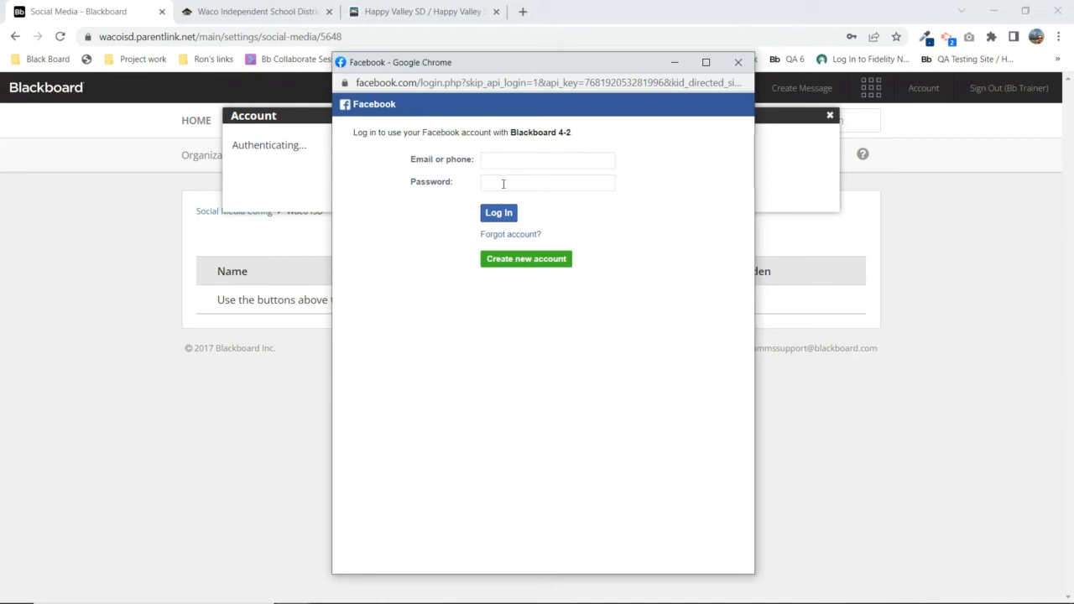
pyautogui.click(738, 64)
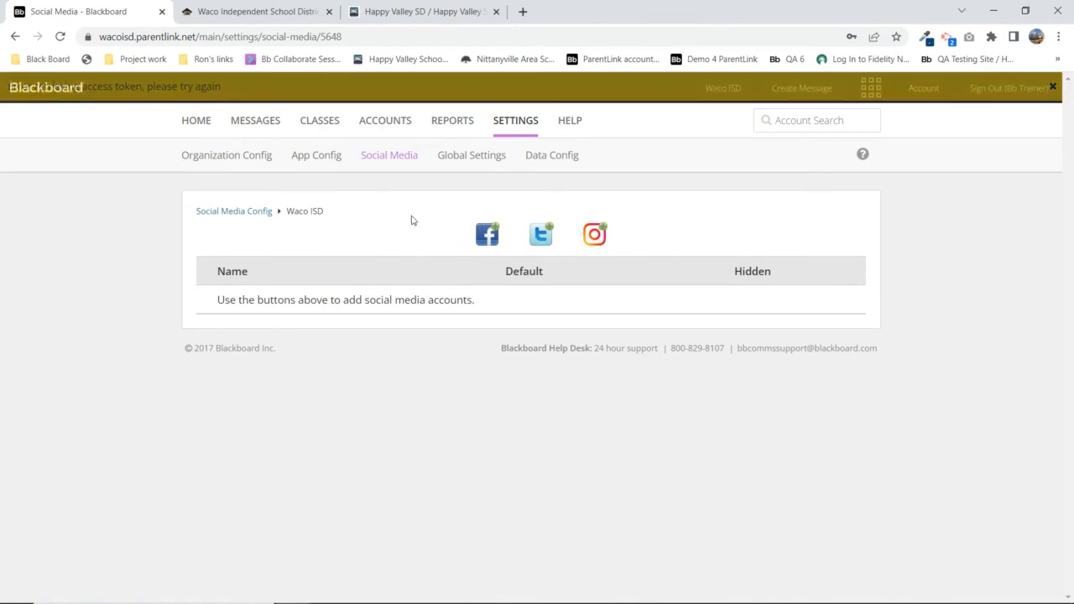
pyautogui.click(264, 122)
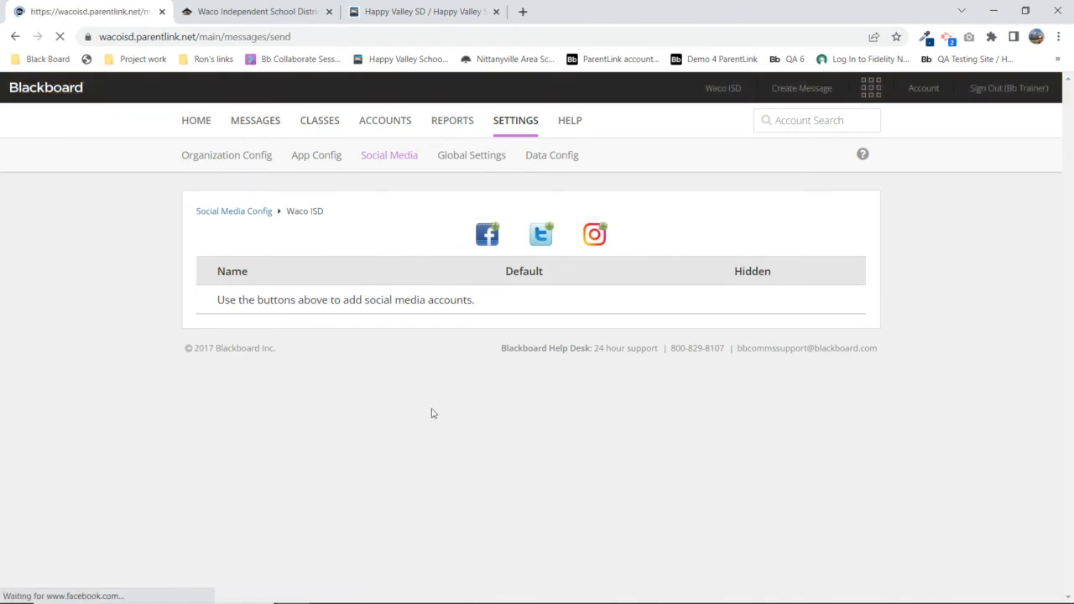
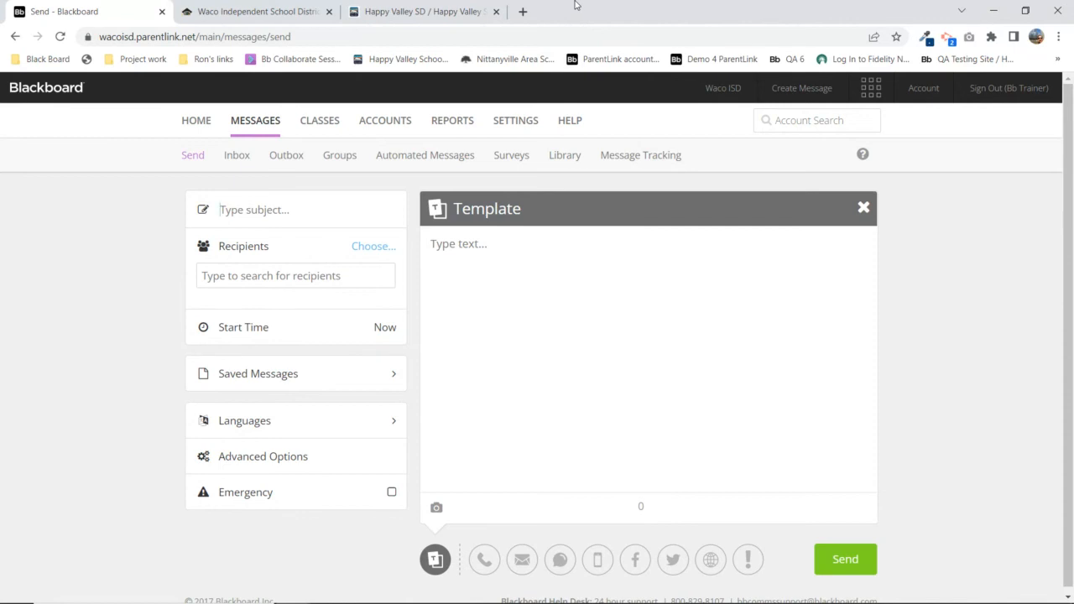
# Load the Open House draft from Saved Messages > Drafts into the composer
pyautogui.rightClick(504, 184)
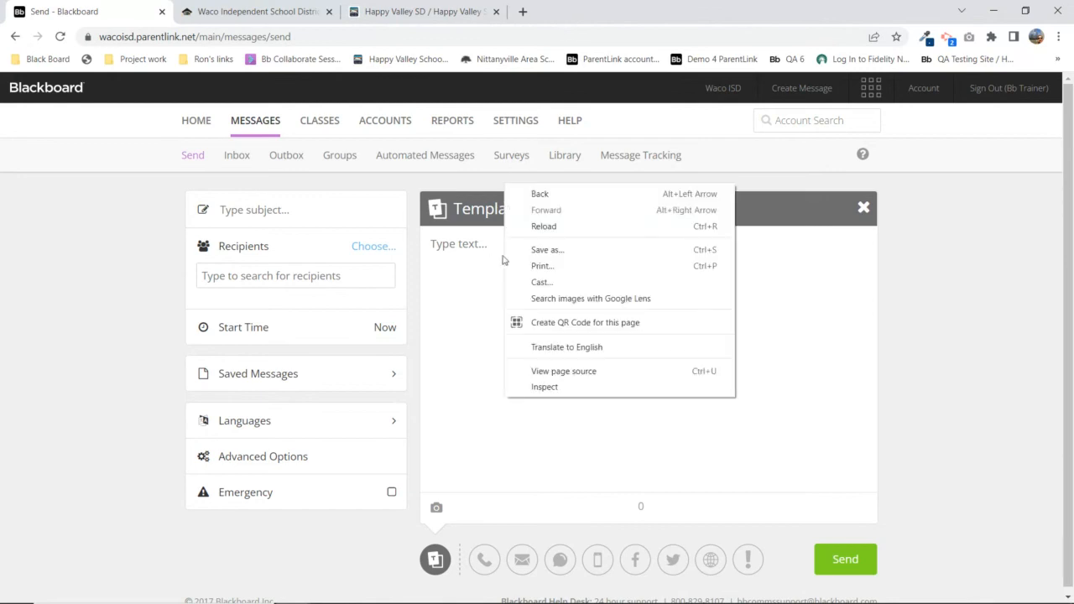
pyautogui.click(416, 187)
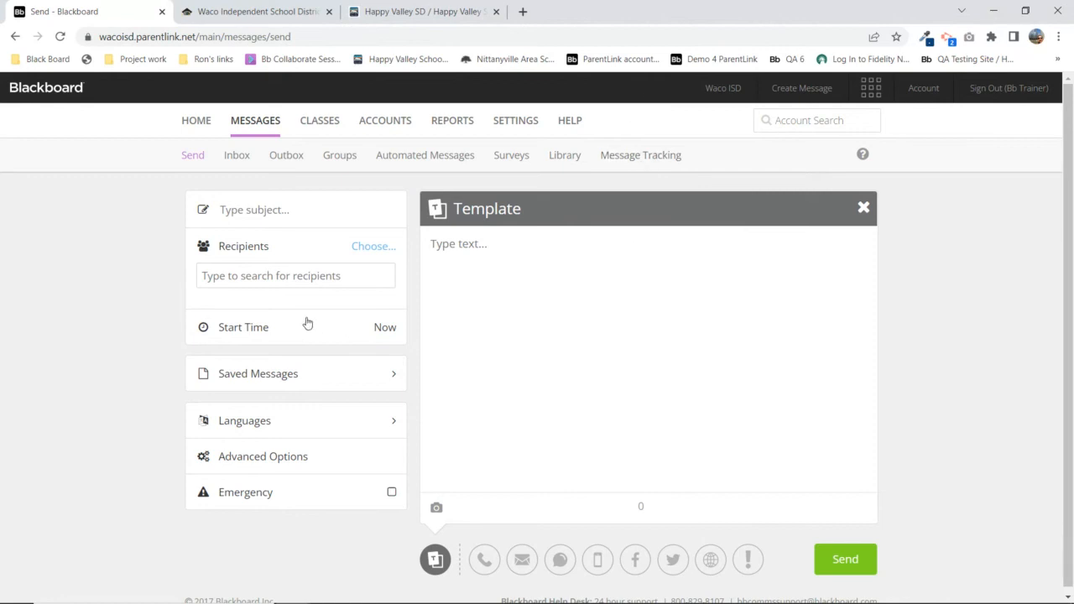
pyautogui.click(221, 377)
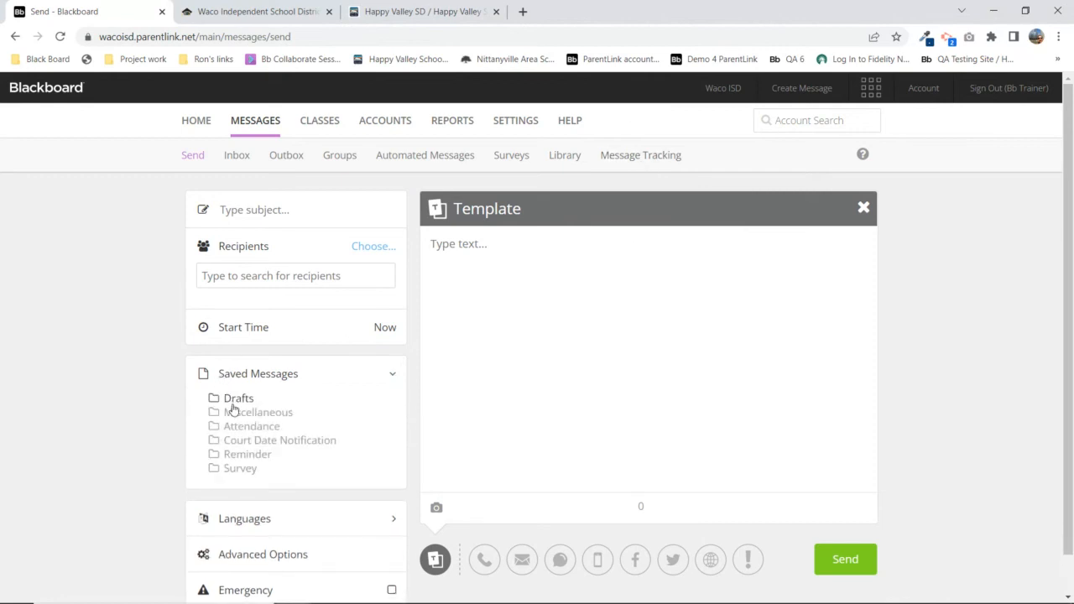
pyautogui.click(234, 402)
pyautogui.click(252, 413)
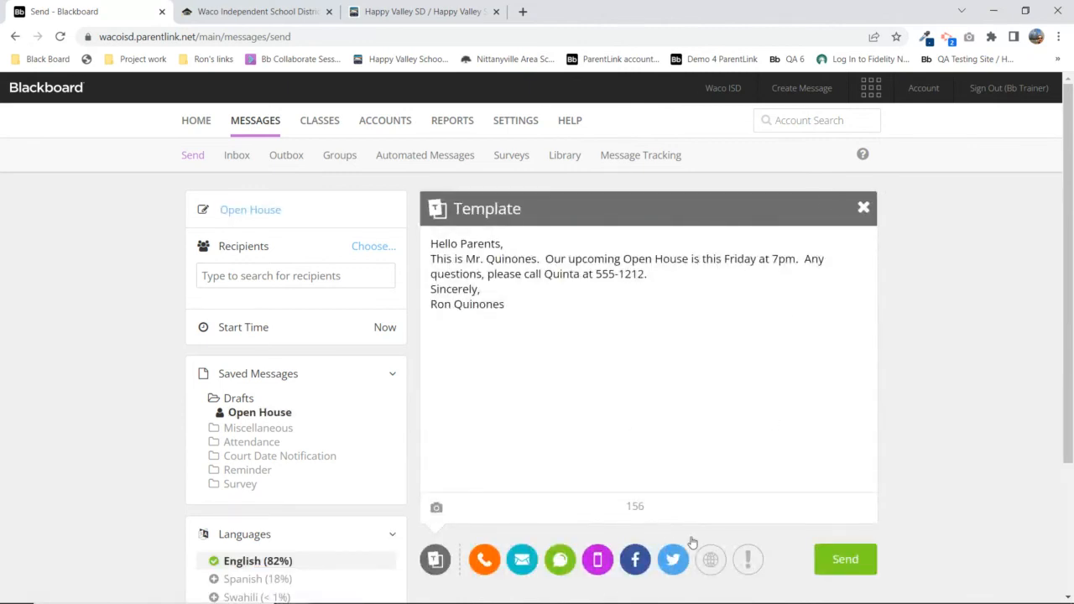
# Remove the Twitter, Facebook and App channels, leaving phone, email and SMS
pyautogui.click(673, 559)
pyautogui.click(864, 210)
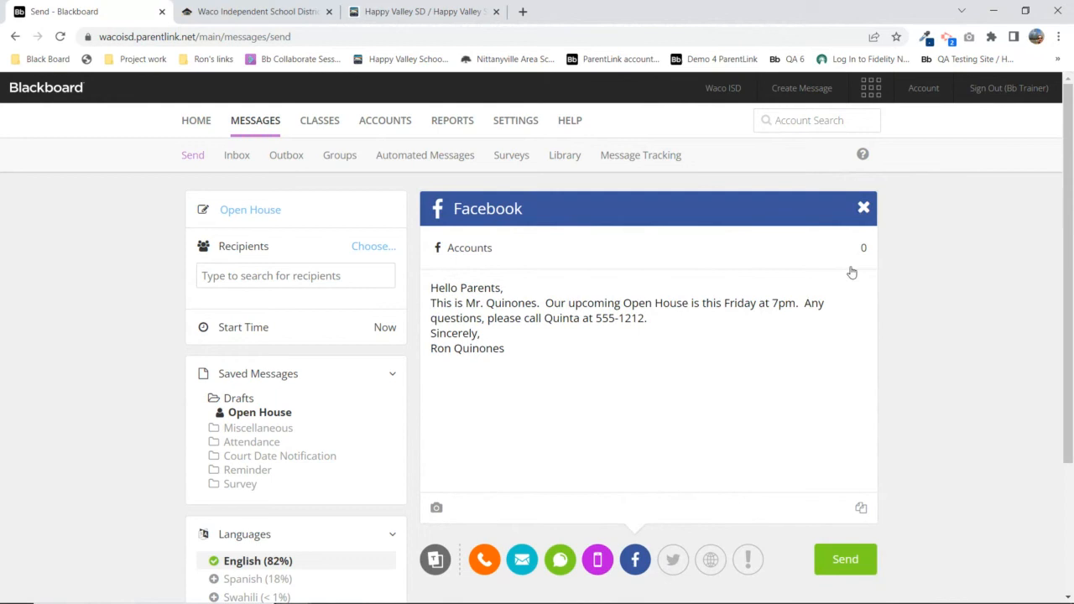
pyautogui.click(864, 208)
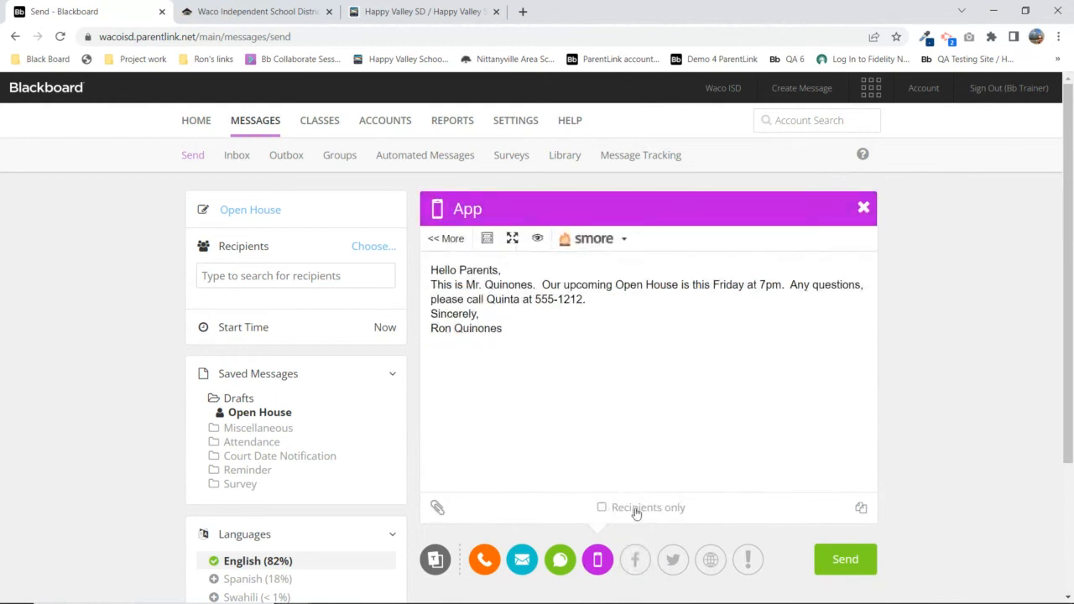
pyautogui.click(863, 210)
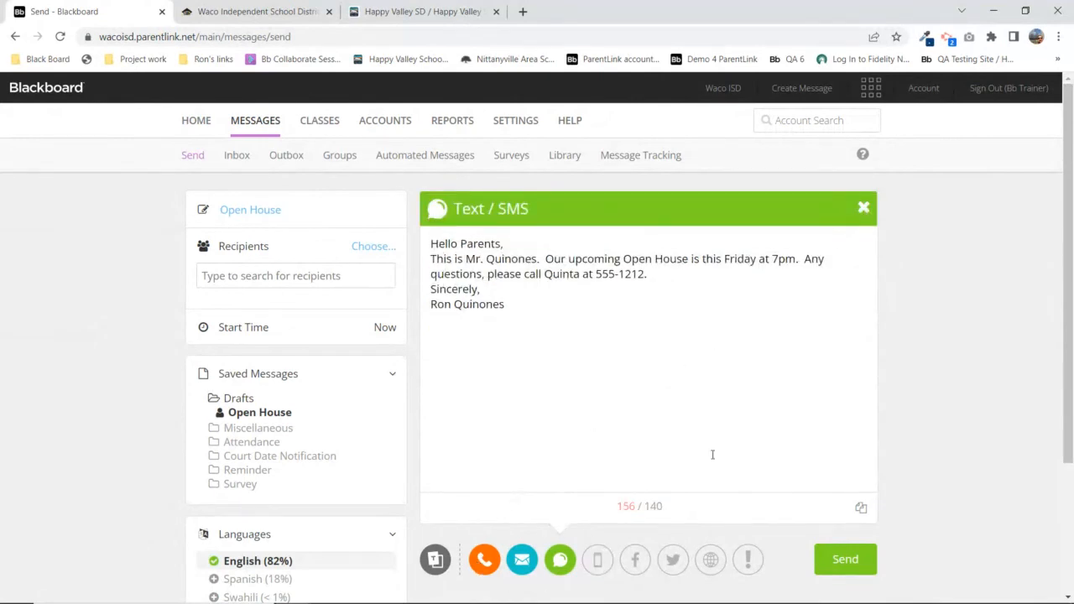
pyautogui.click(248, 373)
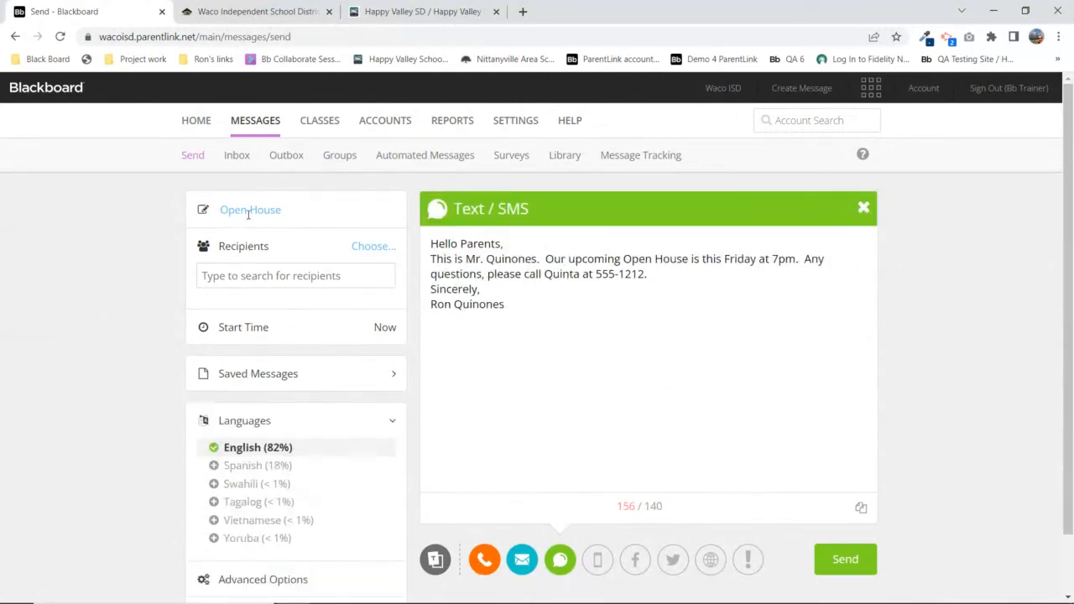
# Collapse Languages and highlight the Text/SMS heading and message body
pyautogui.click(253, 426)
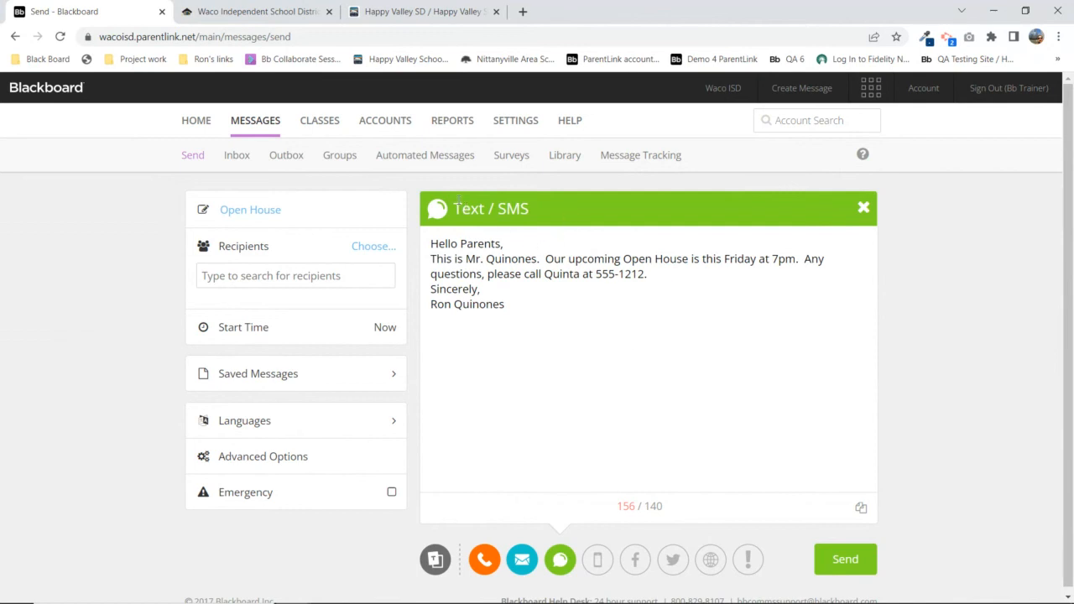
pyautogui.moveTo(467, 203); pyautogui.dragTo(549, 206)
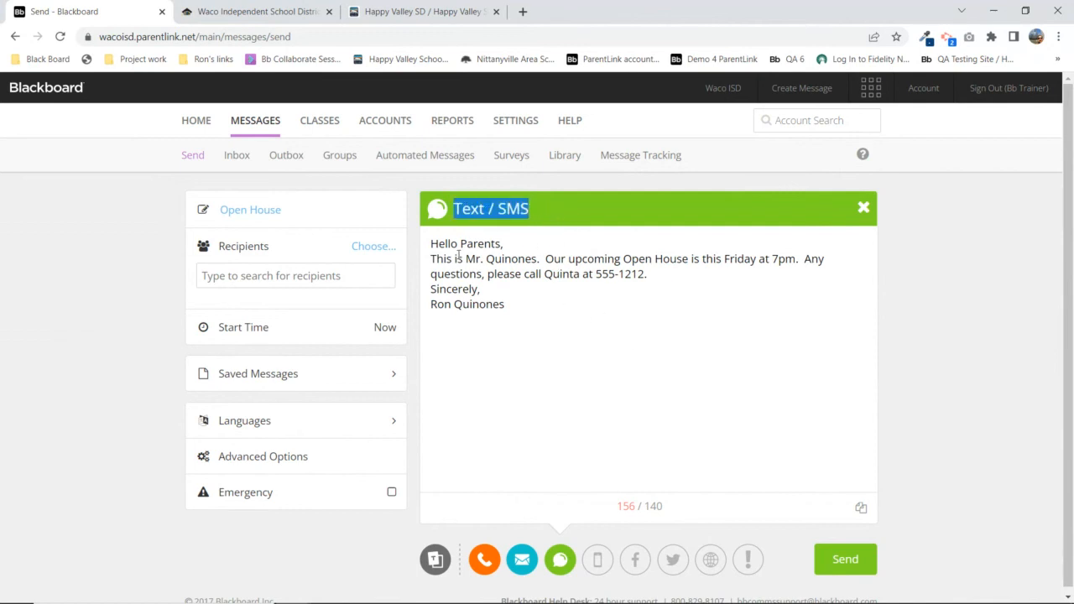
pyautogui.moveTo(433, 243); pyautogui.dragTo(529, 304)
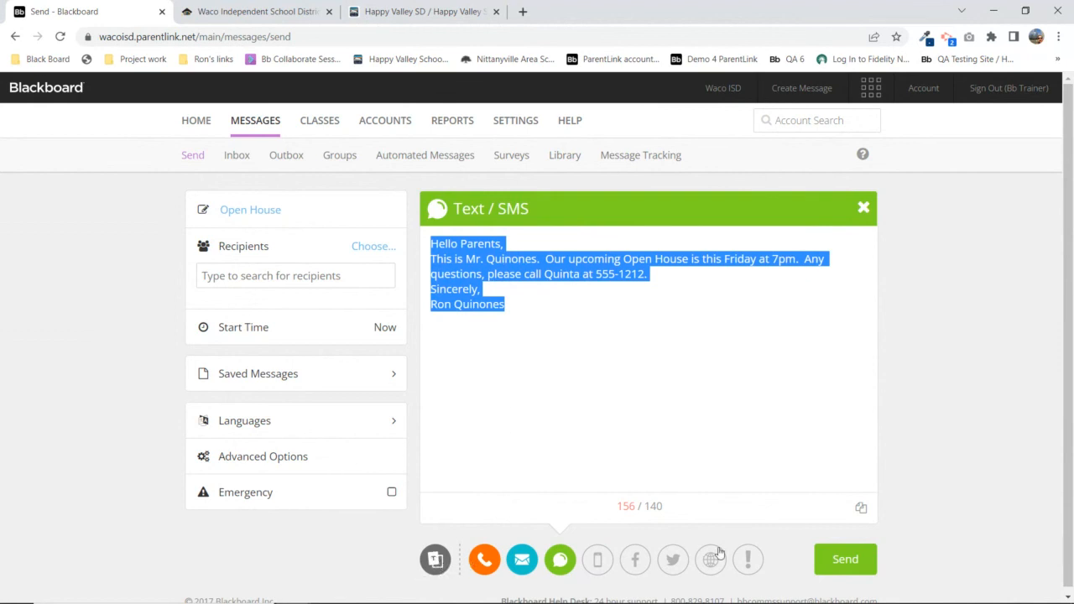
pyautogui.click(434, 243)
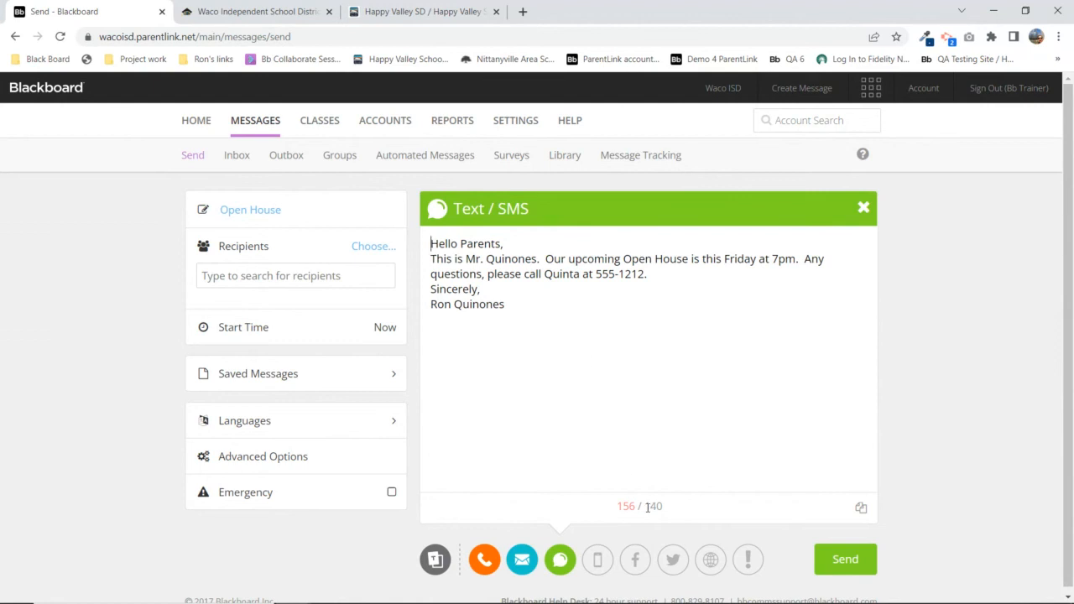
# Point out the 156/140 character counter and try sending to trigger validation errors
pyautogui.moveTo(647, 505); pyautogui.dragTo(664, 508)
pyautogui.click(664, 455)
pyautogui.click(841, 563)
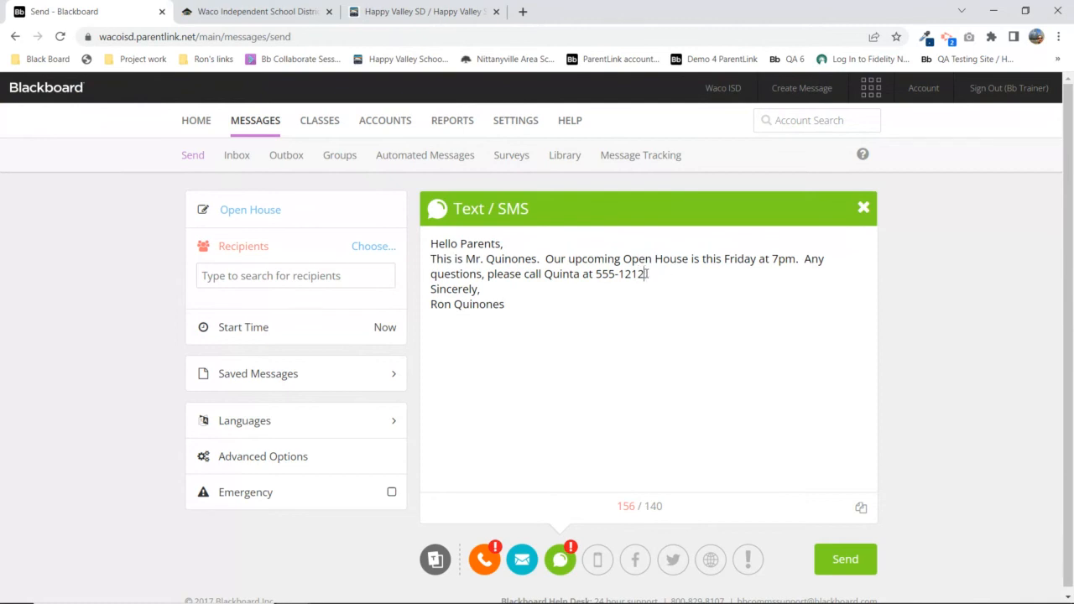
# Delete the SMS sign-off after 555-1212 to reach 131/140, then show the Phone version
pyautogui.moveTo(647, 274); pyautogui.dragTo(687, 335)
pyautogui.press('BackSpace')
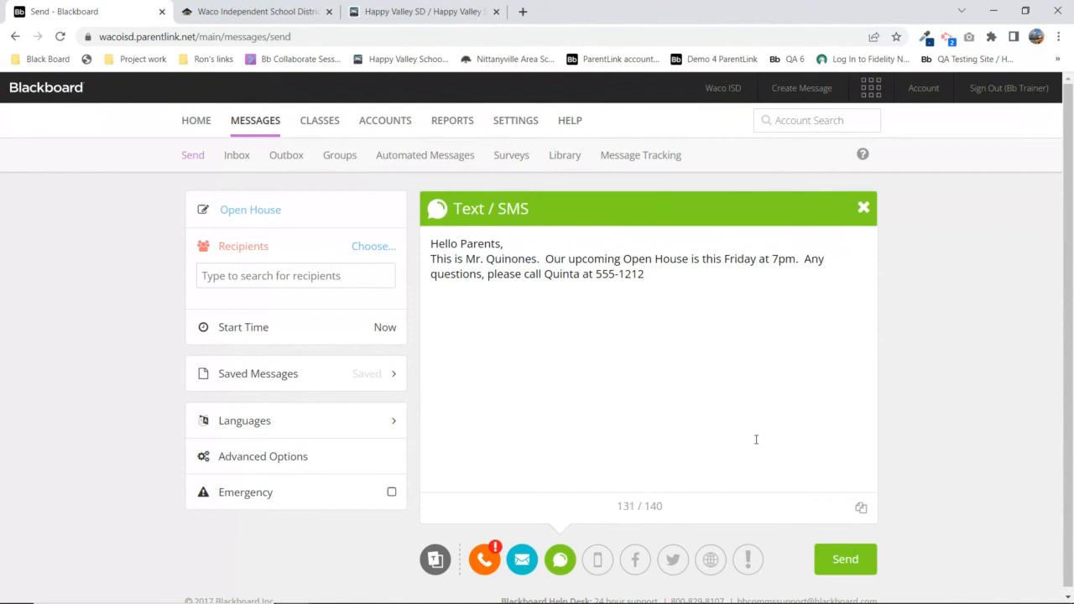
pyautogui.click(484, 560)
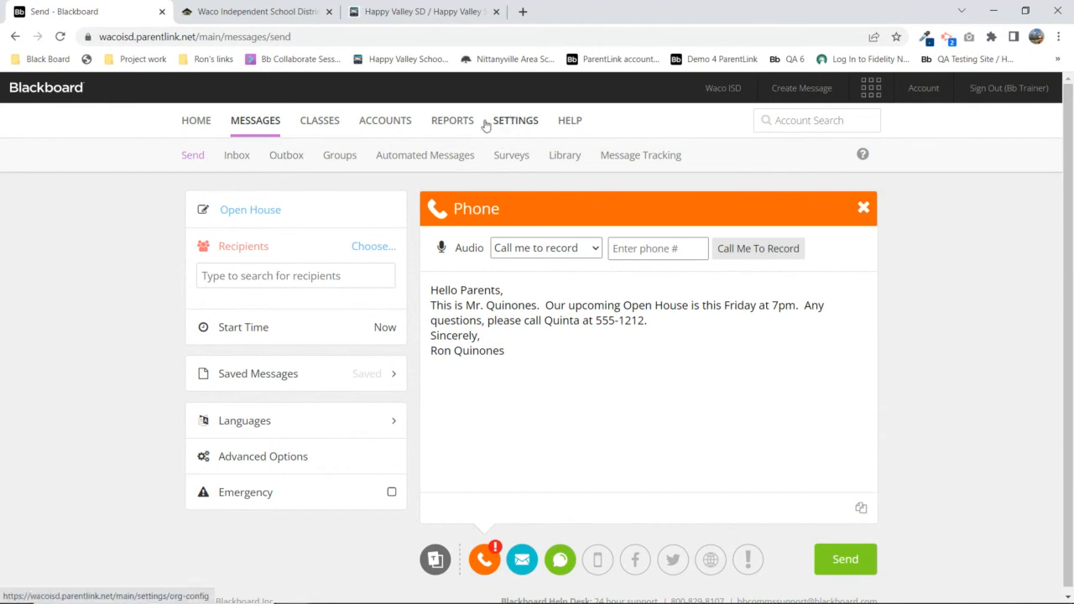
# Return to the shortened Text/SMS version, note its 140-character limit, then view the Email version
pyautogui.click(237, 375)
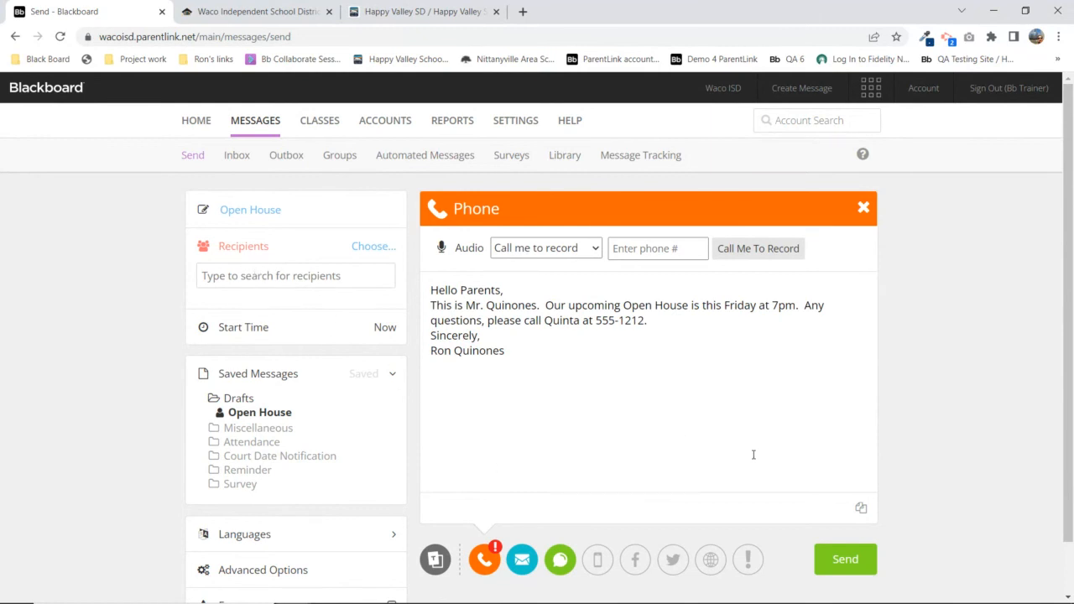
pyautogui.click(560, 560)
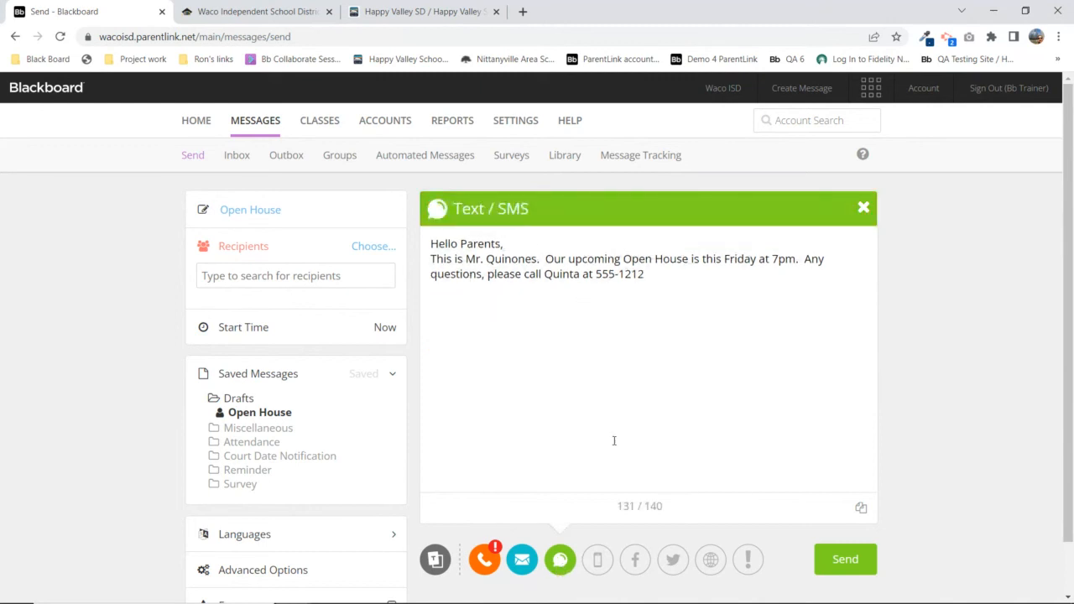
pyautogui.moveTo(646, 507); pyautogui.dragTo(663, 506)
pyautogui.click(524, 567)
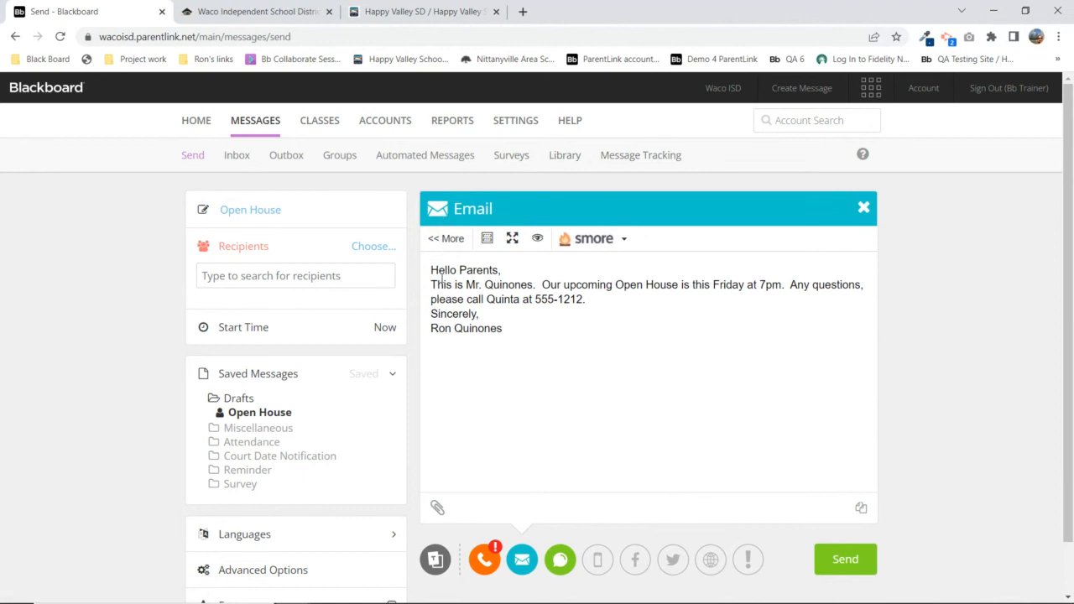
# Highlight the email body, then expand the toolbar with << More for full formatting options
pyautogui.moveTo(434, 269); pyautogui.dragTo(520, 330)
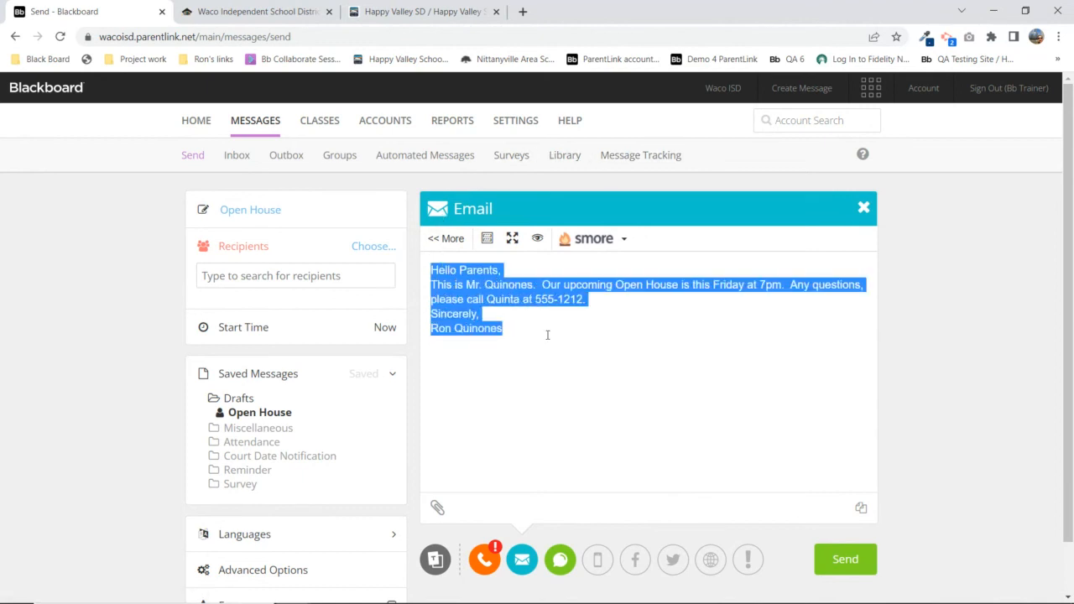
pyautogui.click(645, 309)
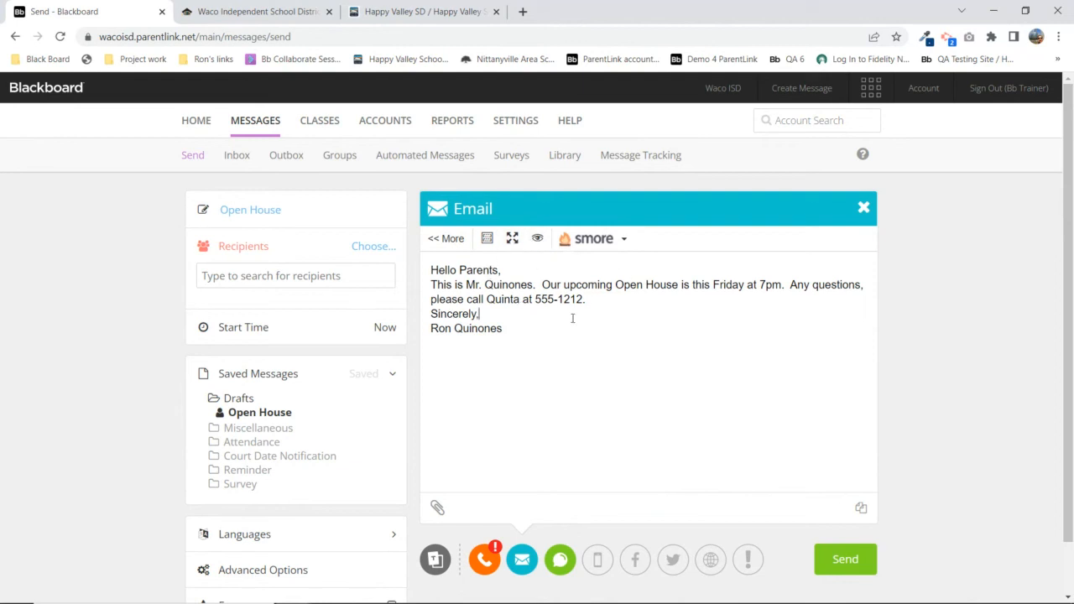
pyautogui.click(447, 240)
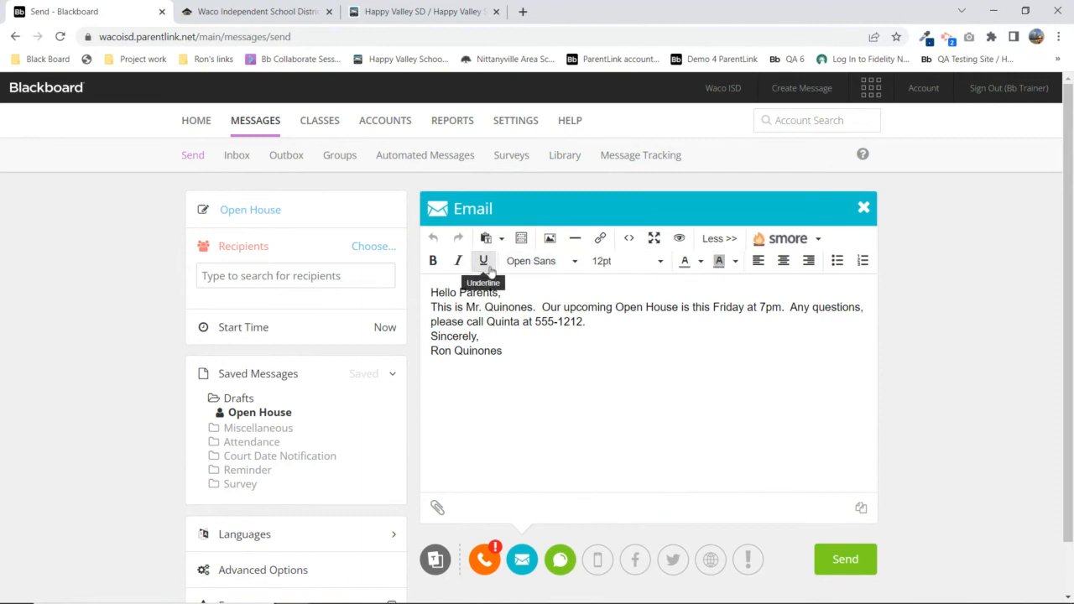
# Open the image insertion dialog, browse for a file, then cancel and close it
pyautogui.click(552, 242)
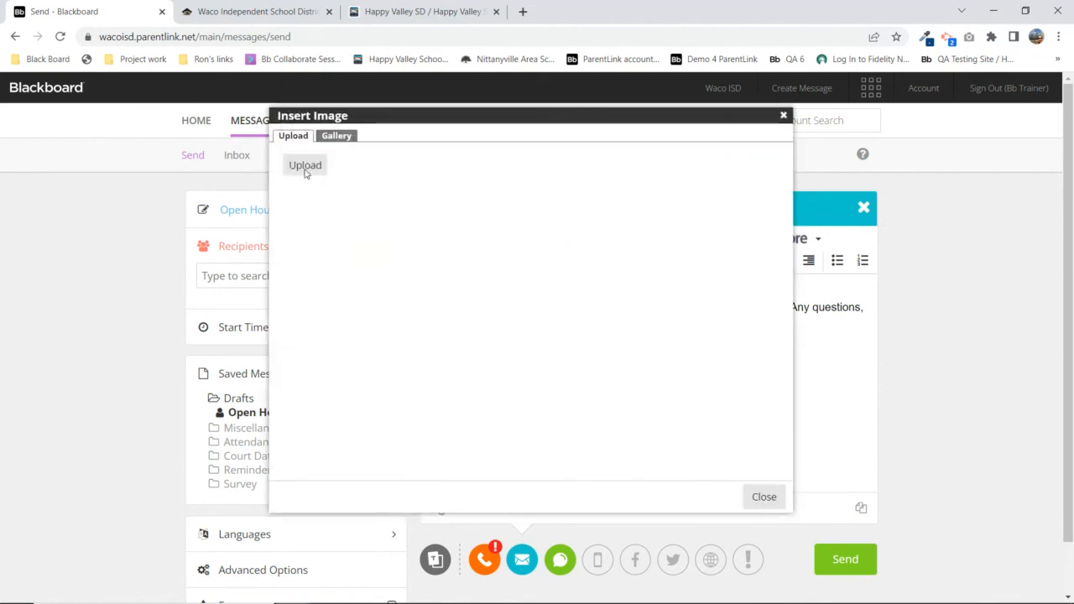
pyautogui.click(305, 168)
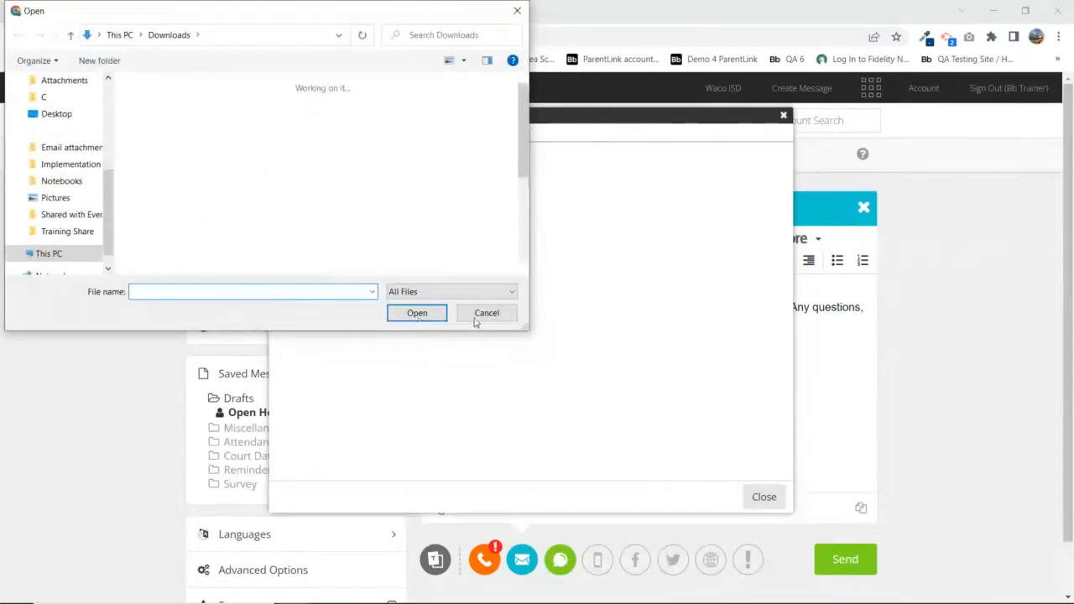
pyautogui.click(476, 319)
pyautogui.click(784, 115)
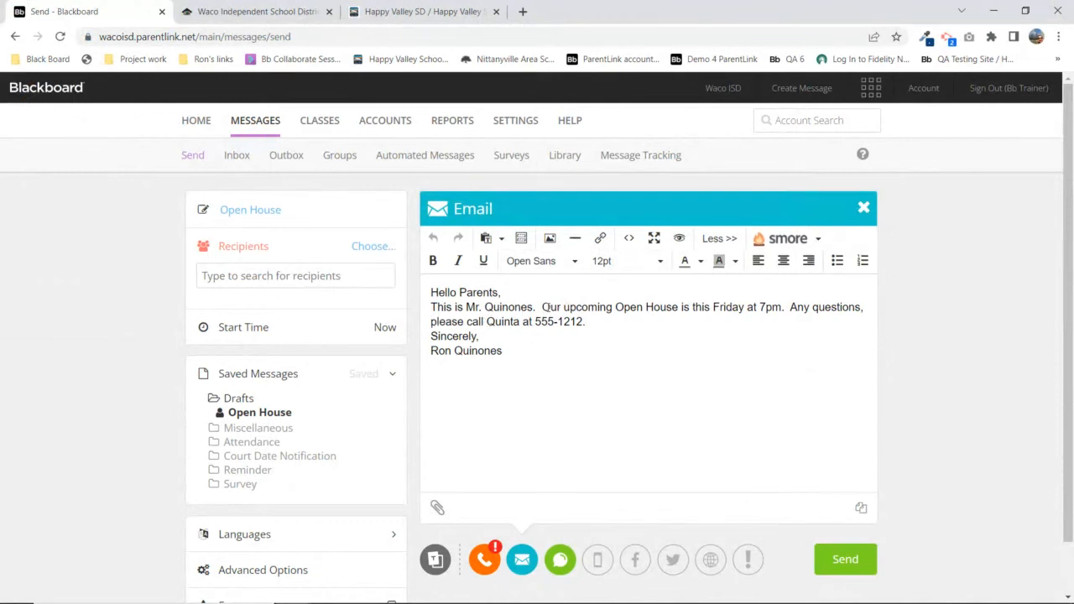
# Try linking the words 'Open House', cancel, and open the file attachment picker
pyautogui.moveTo(617, 307); pyautogui.dragTo(681, 309)
pyautogui.click(602, 240)
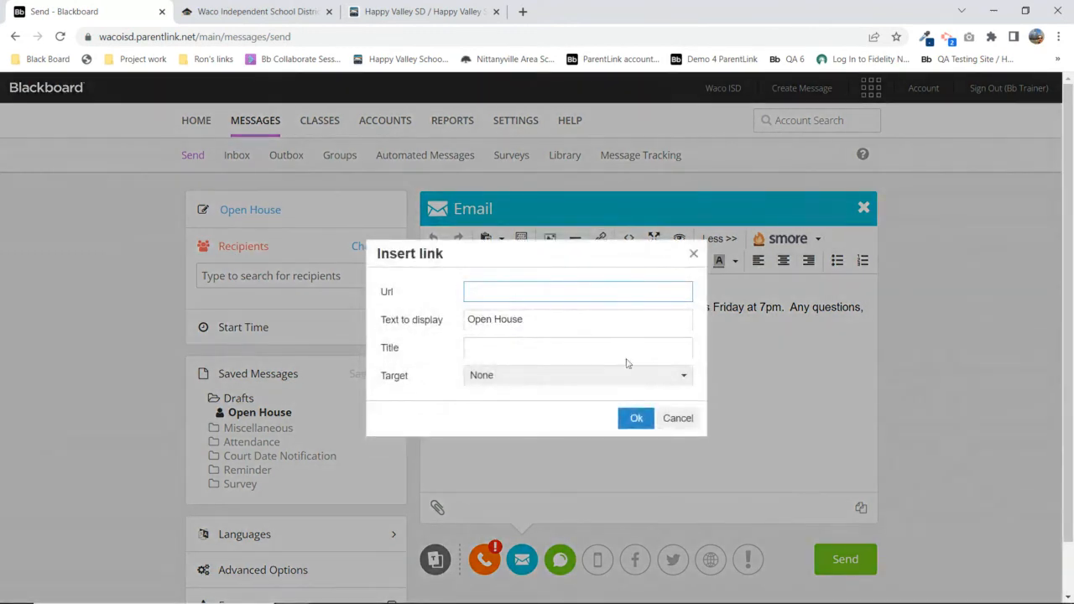
pyautogui.click(677, 418)
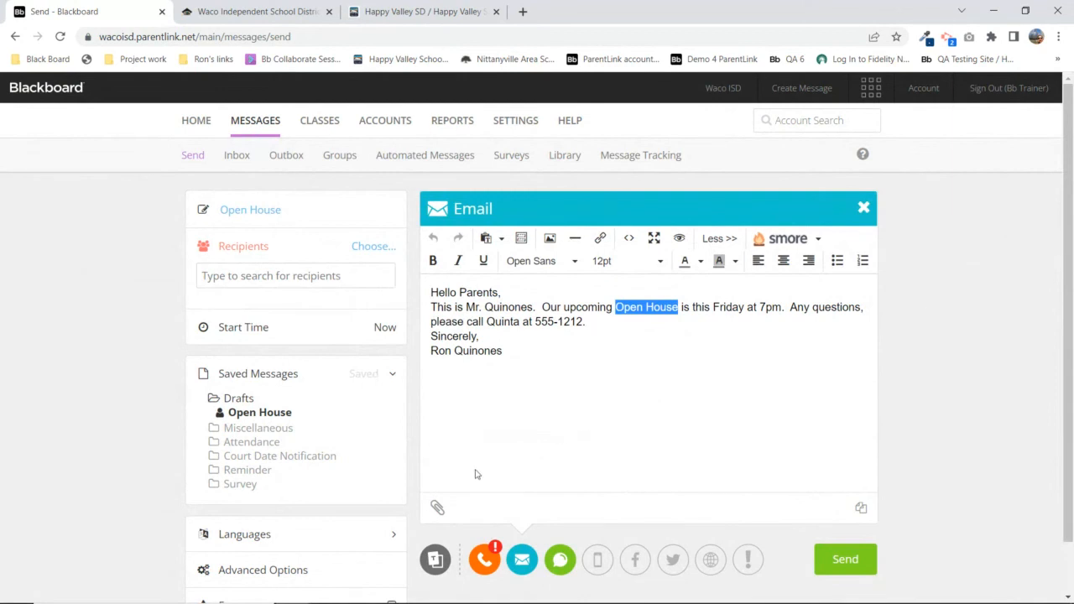
pyautogui.click(437, 508)
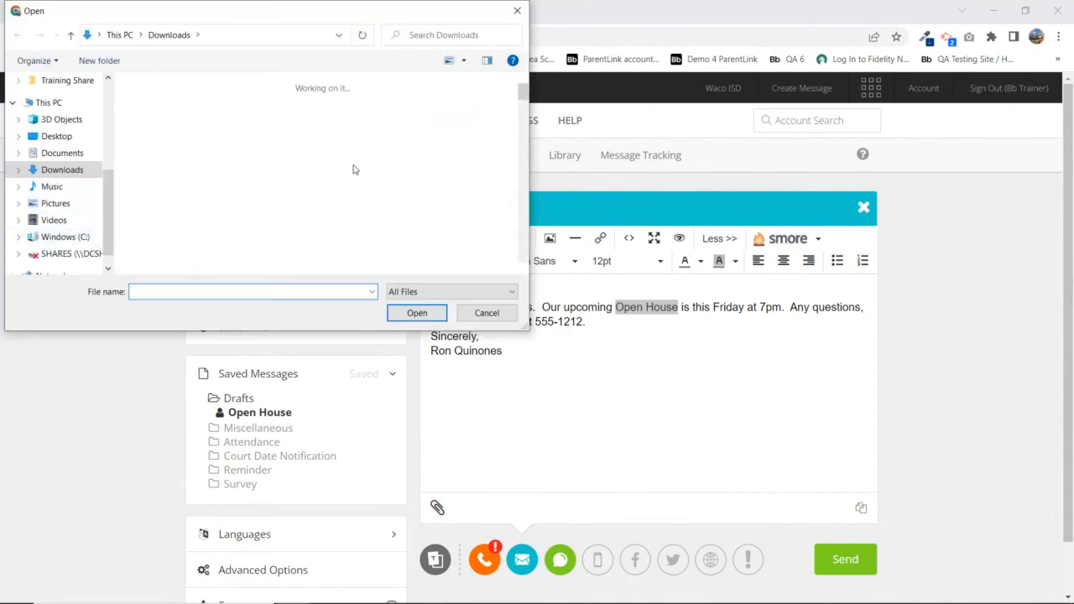
# Cancel the file picker, then show and dismiss the smore Create Newsletter option
pyautogui.click(487, 313)
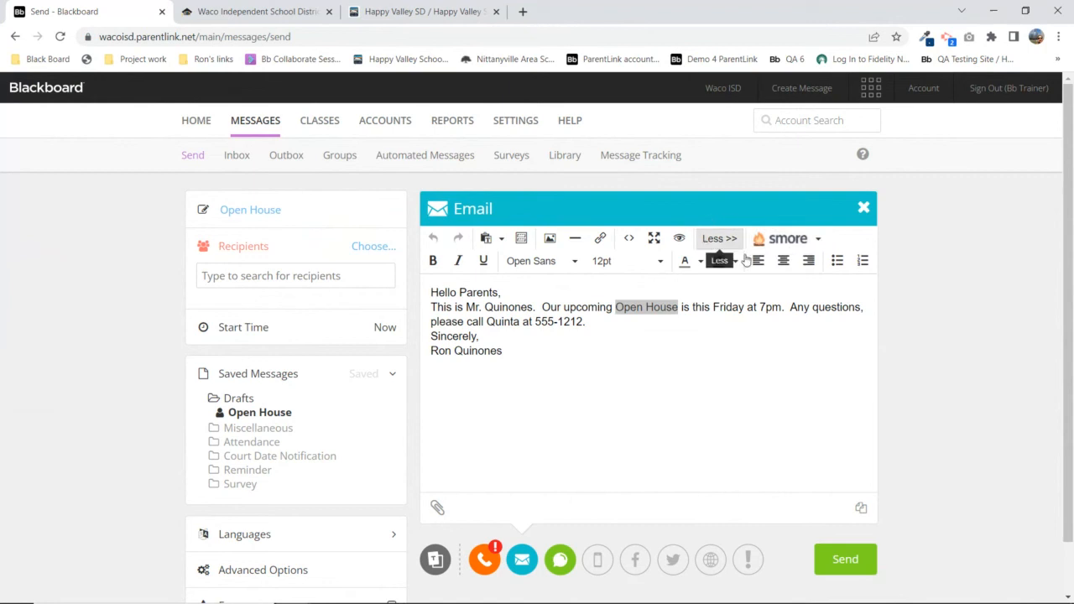
pyautogui.click(819, 241)
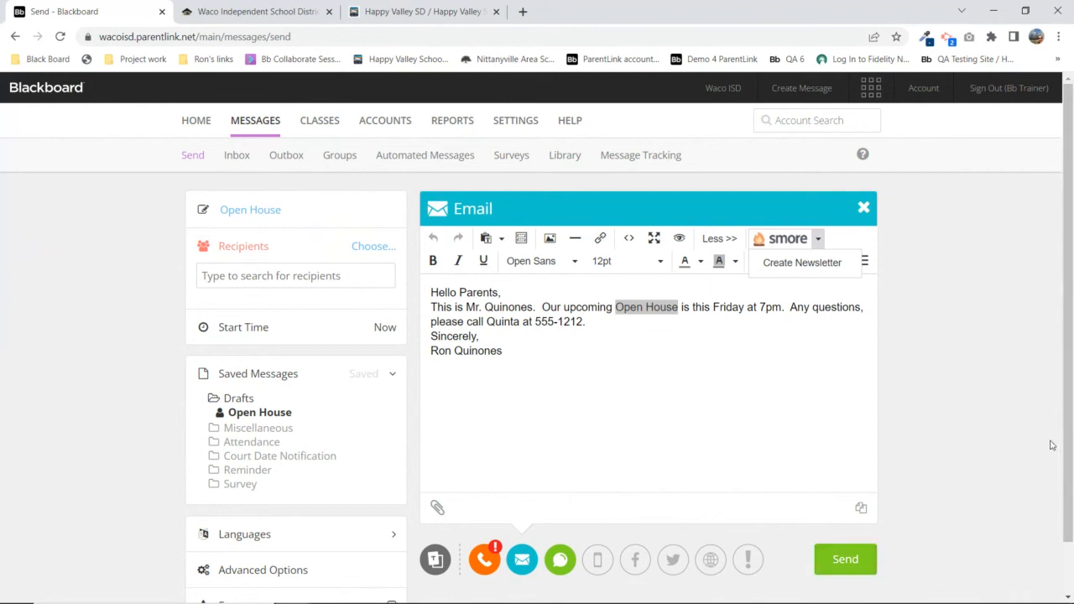
pyautogui.click(962, 298)
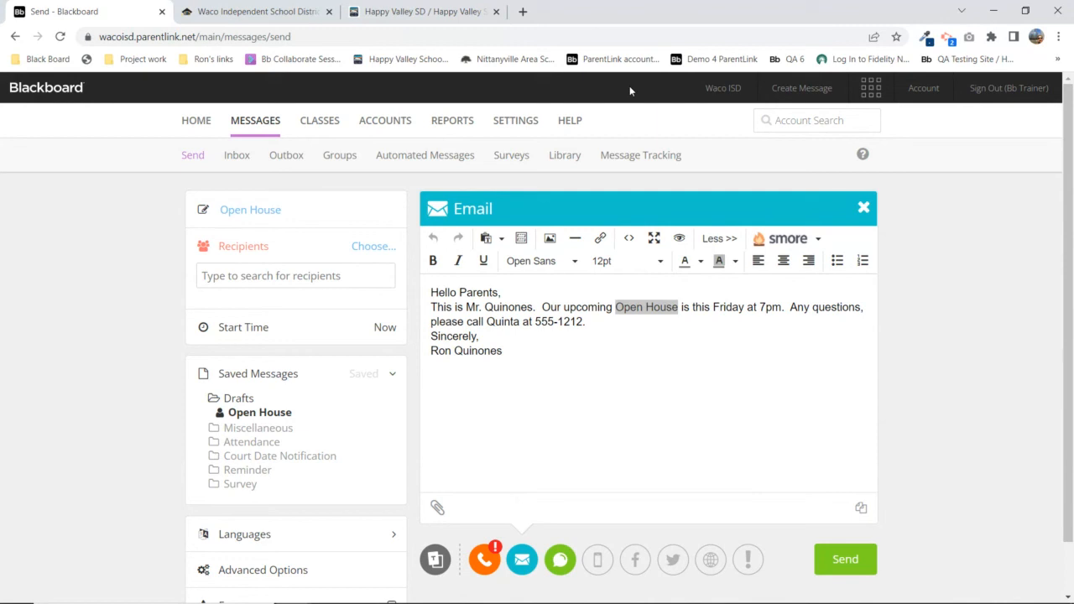
pyautogui.click(631, 239)
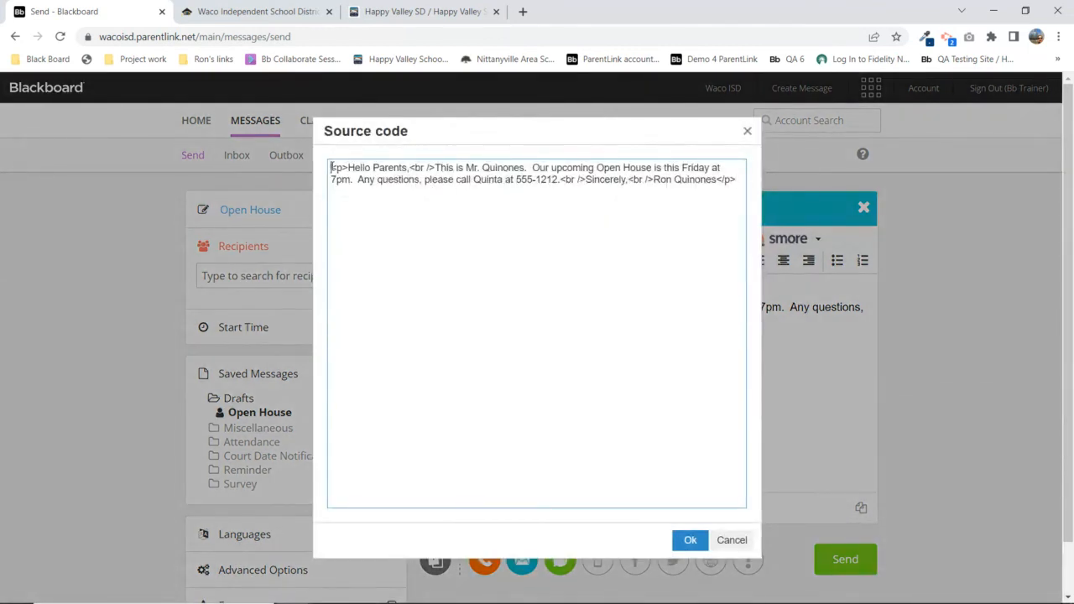
pyautogui.moveTo(331, 168); pyautogui.dragTo(736, 182)
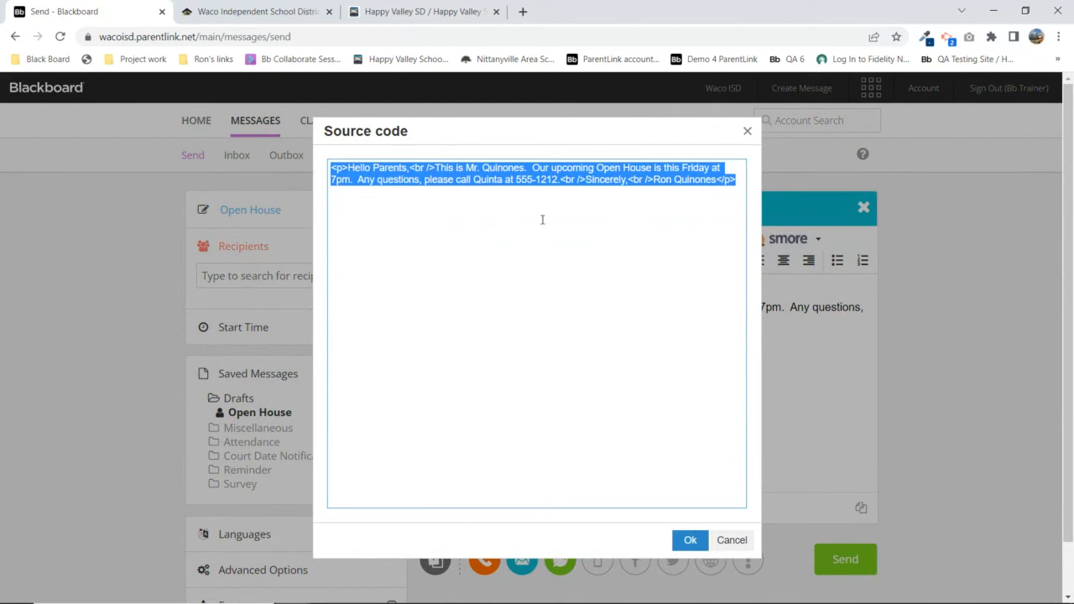
pyautogui.click(731, 541)
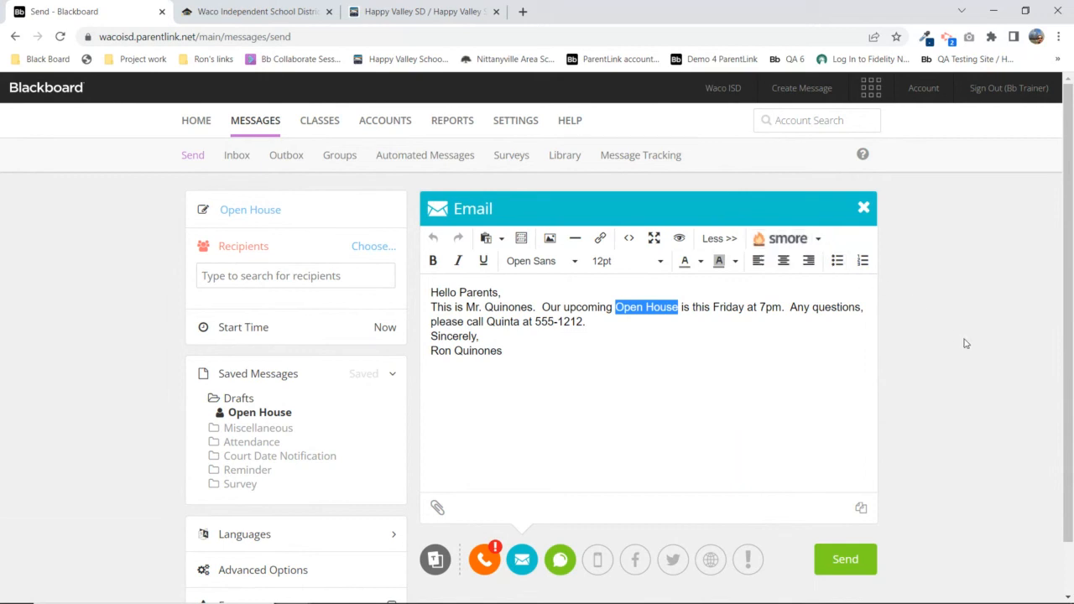
# Switch to the Phone version and keep the Audio method on 'Call me to record'
pyautogui.click(594, 350)
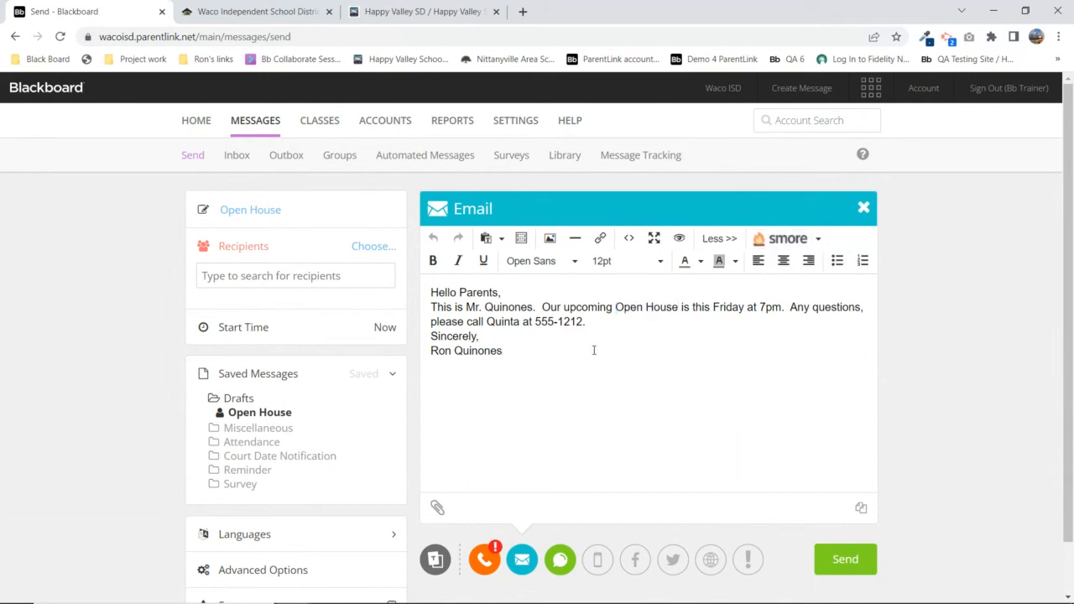
pyautogui.click(487, 563)
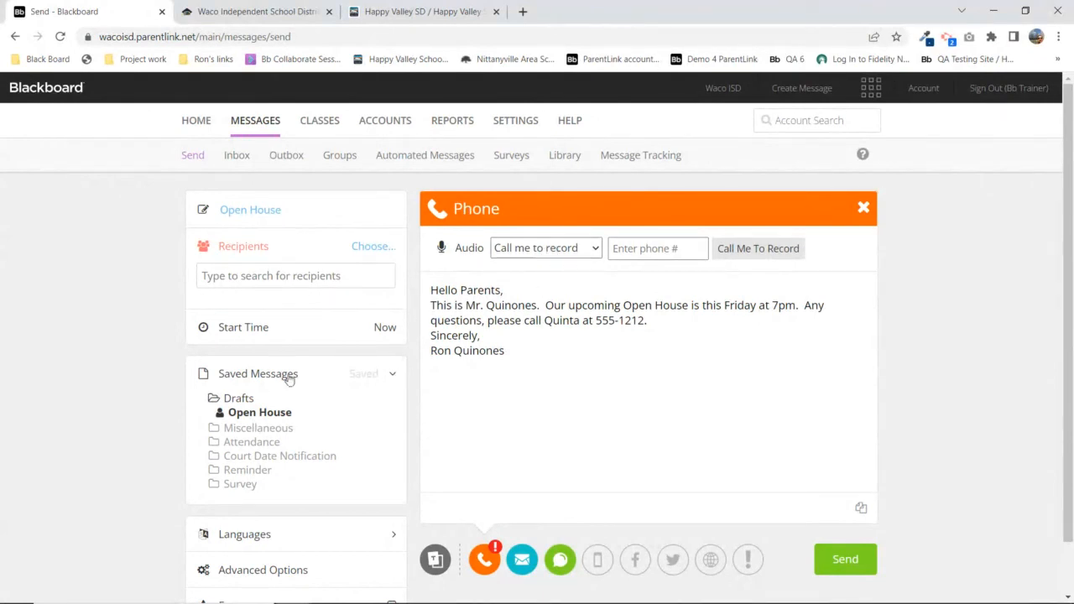
pyautogui.click(543, 249)
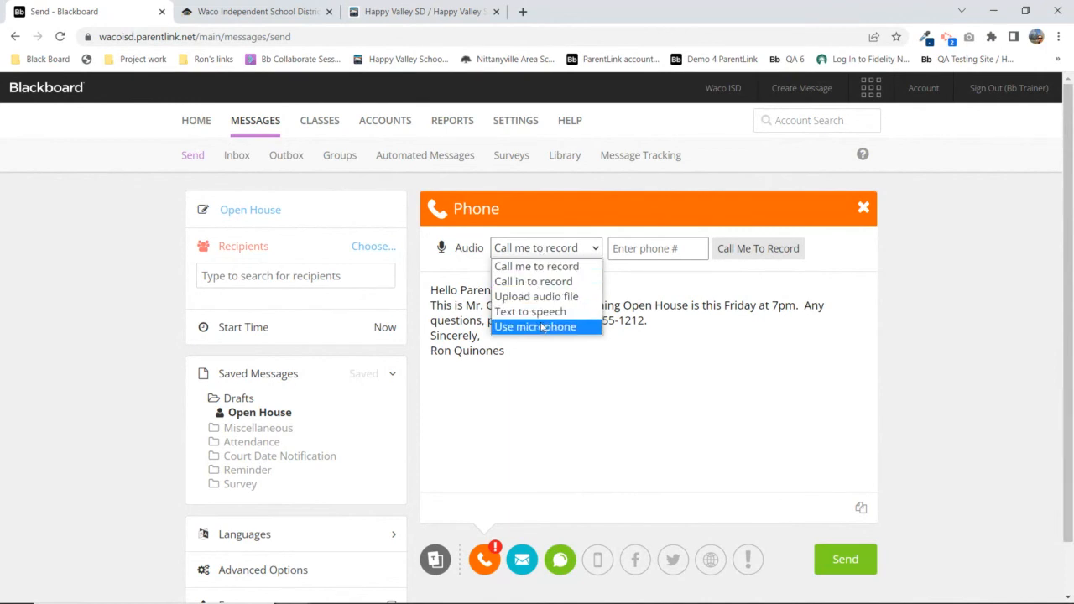
pyautogui.click(565, 267)
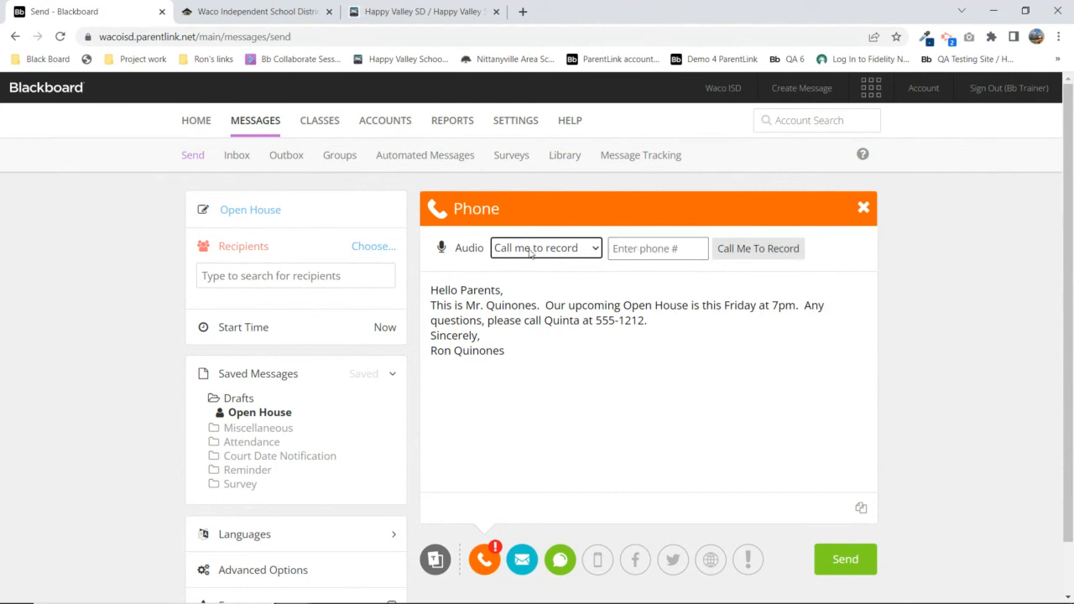
# Enter your callback phone number and request the call to record
pyautogui.click(641, 249)
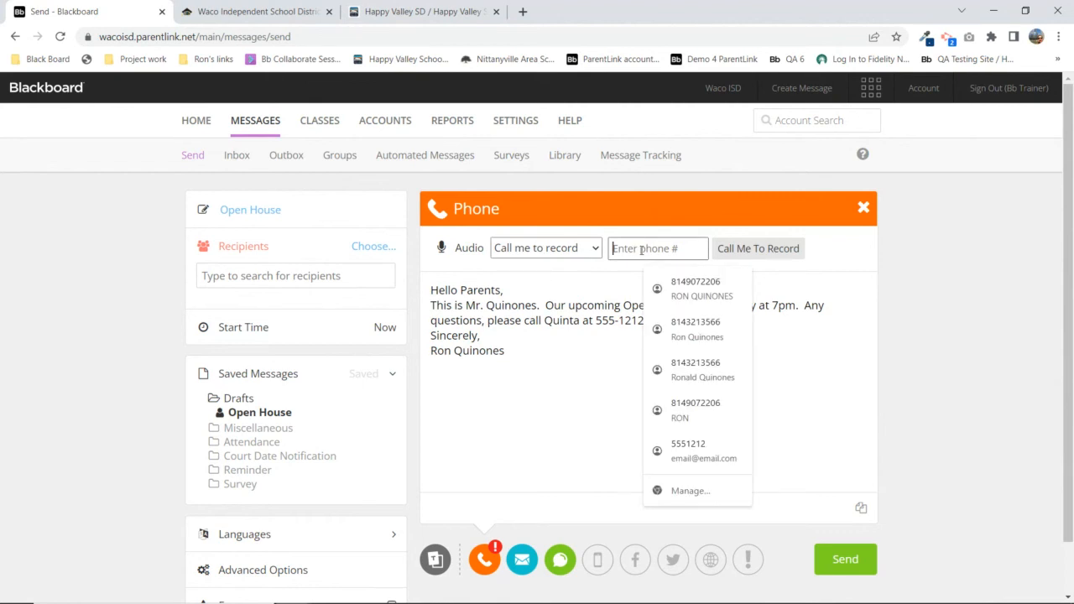
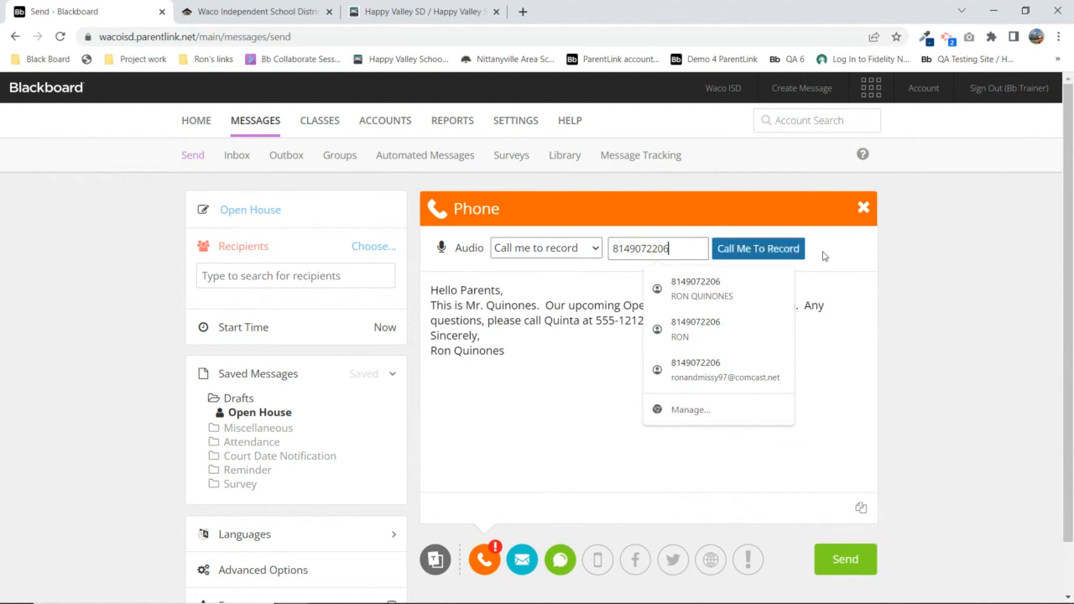
pyautogui.click(773, 251)
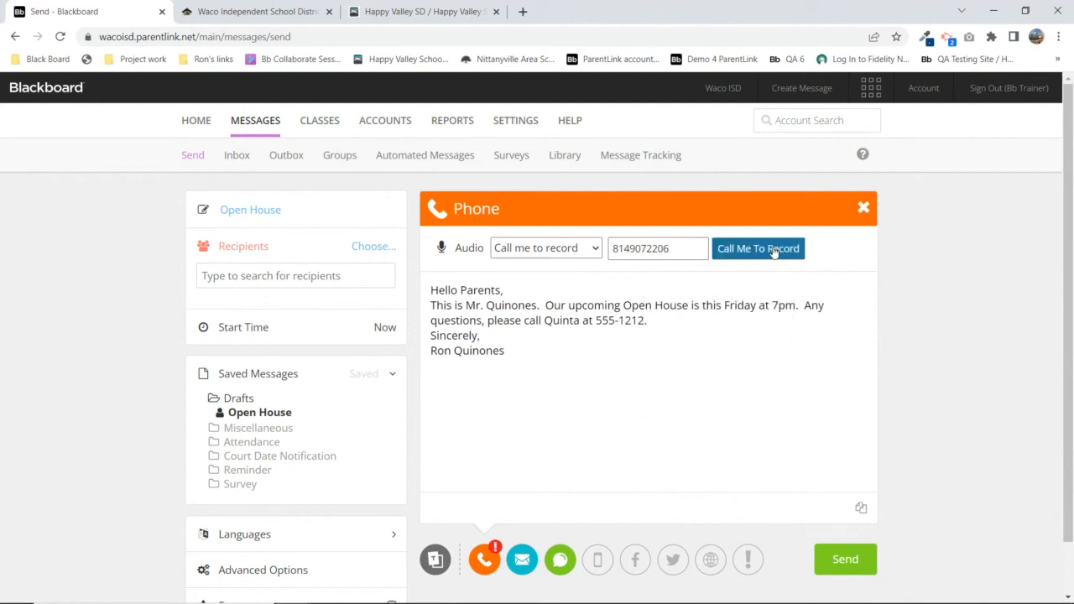
pyautogui.click(773, 251)
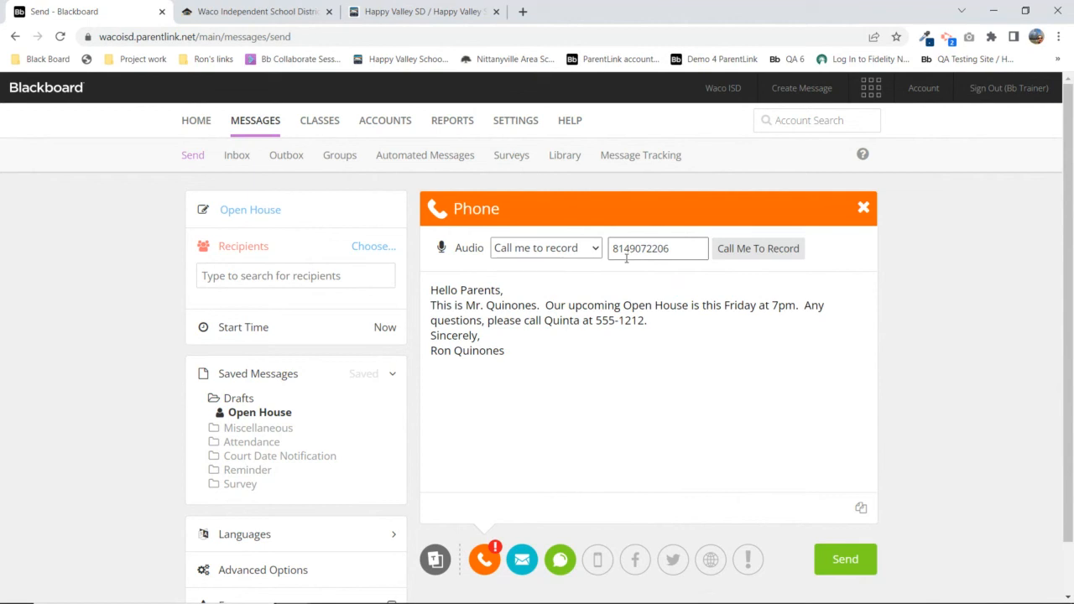
# Take the recording call and record a 0:13 audio message for the phone version
pyautogui.click(765, 250)
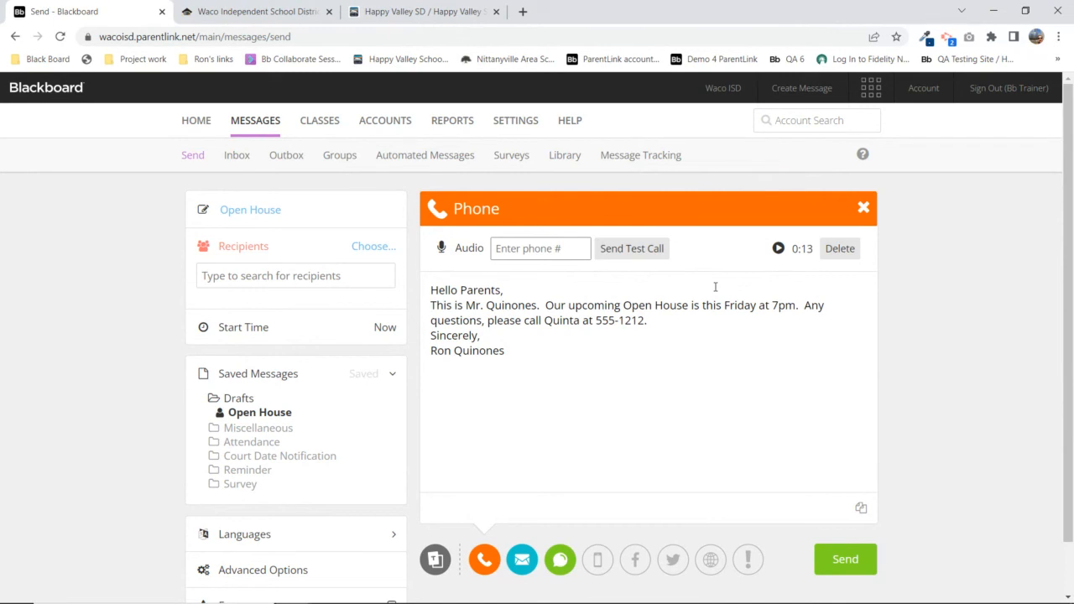
# Play back the 0:13 recording with the volume raised, stop it, and delete the audio
pyautogui.moveTo(431, 290); pyautogui.dragTo(660, 321)
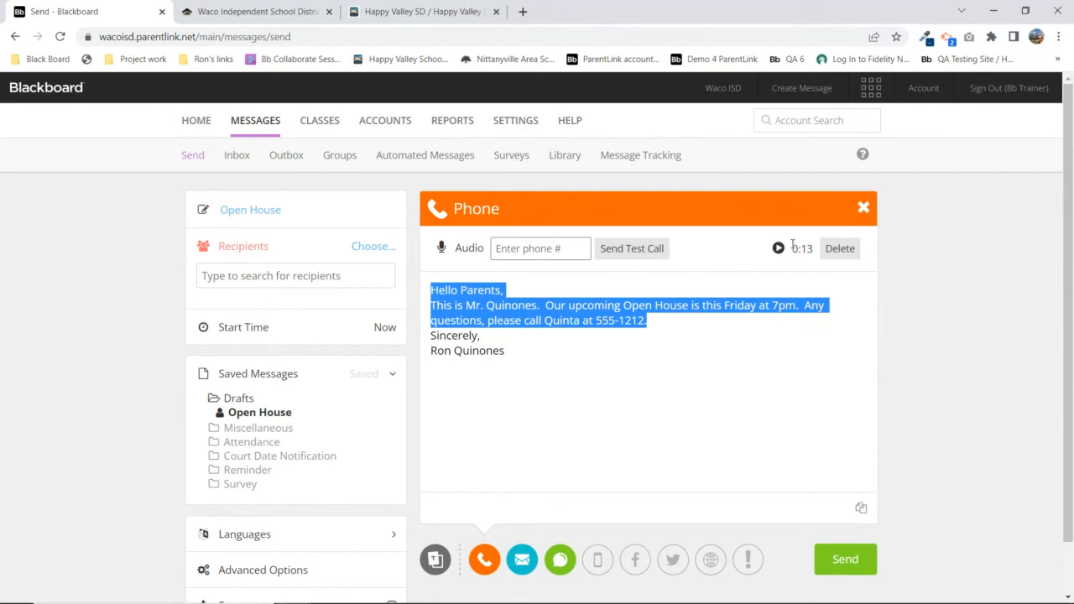
pyautogui.moveTo(793, 245)
pyautogui.mouseDown()
pyautogui.moveTo(839, 250)
pyautogui.moveTo(813, 249)
pyautogui.mouseUp()
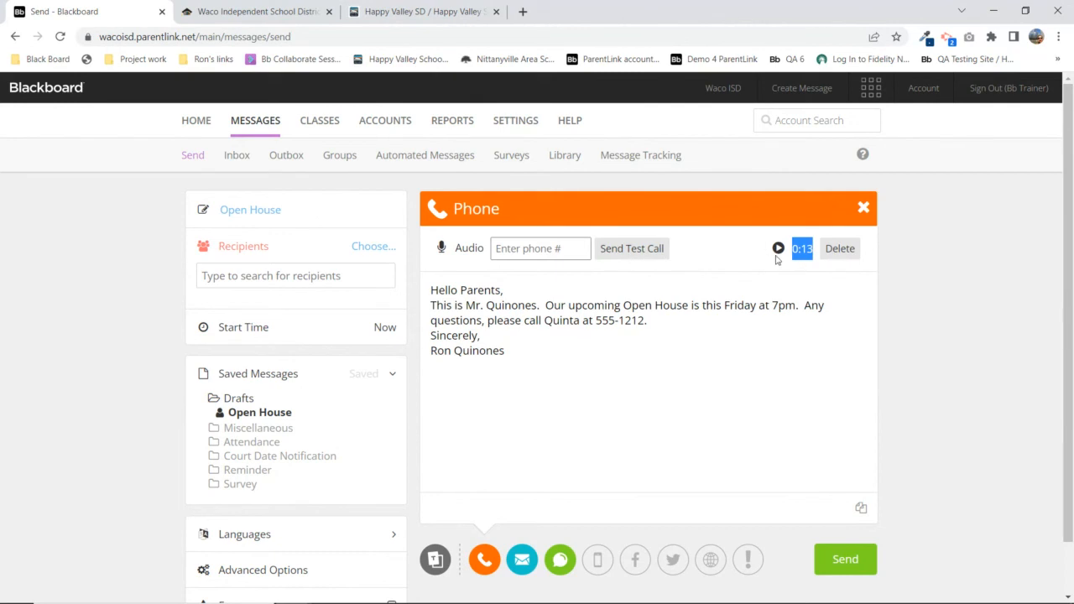
pyautogui.click(779, 250)
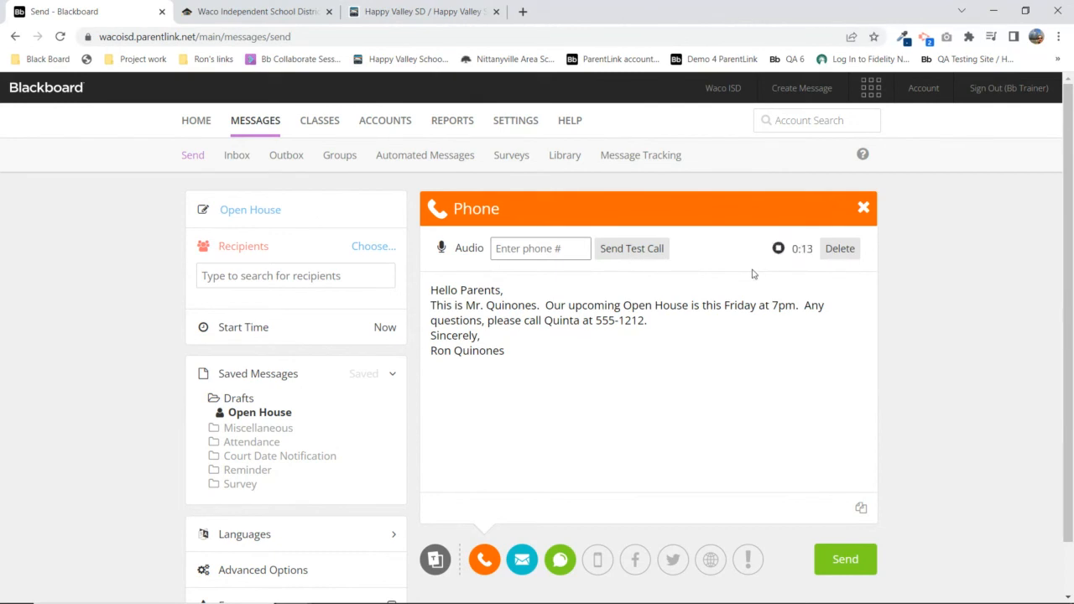
pyautogui.press('XF86AudioRaiseVolume')
pyautogui.press('XF86AudioRaiseVolume')
pyautogui.press('XF86AudioRaiseVolume')
pyautogui.press('XF86AudioRaiseVolume')
pyautogui.press('XF86AudioRaiseVolume')
pyautogui.press('XF86AudioRaiseVolume')
pyautogui.press('XF86AudioRaiseVolume')
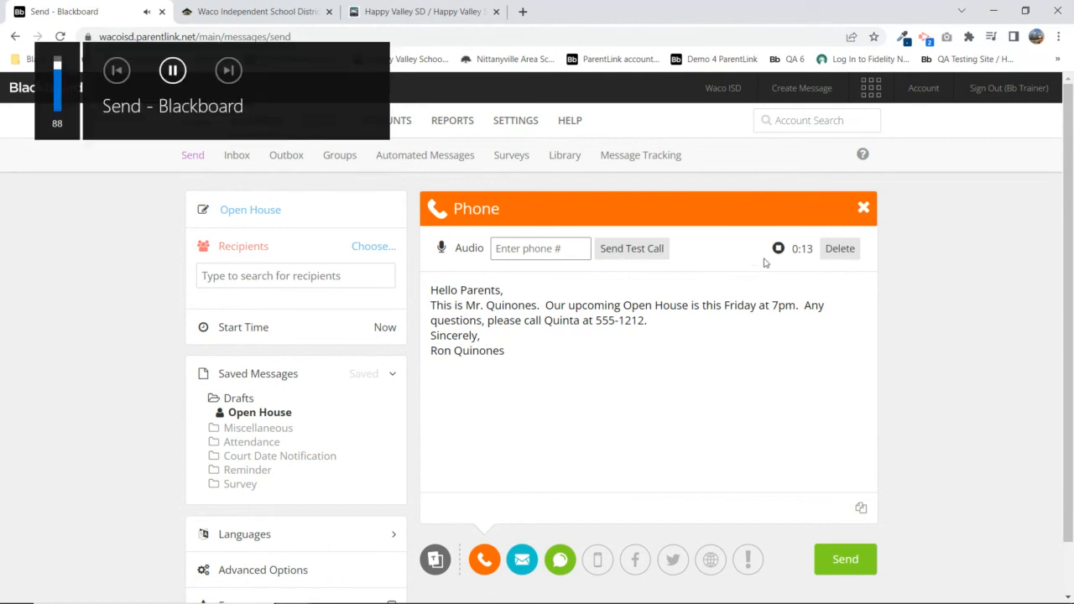
pyautogui.click(779, 251)
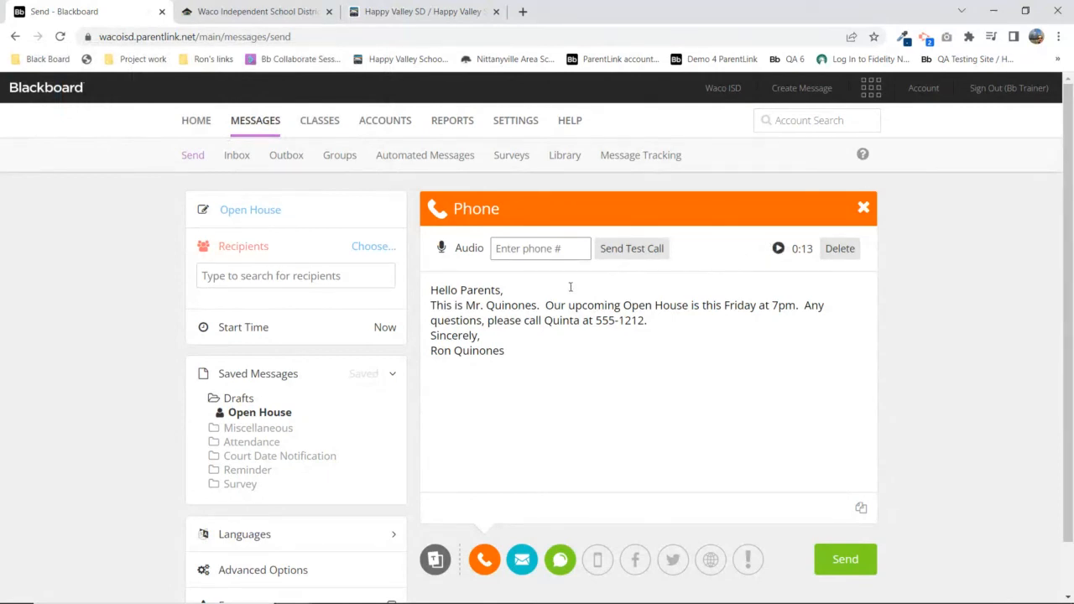
pyautogui.click(842, 252)
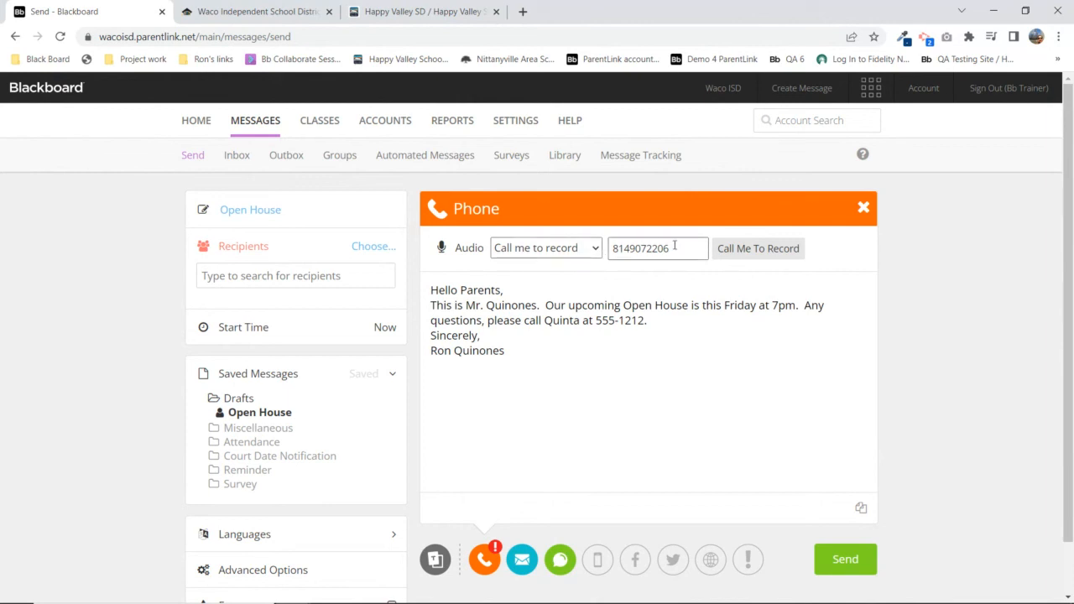
# Dismiss the saved number suggestions and set the phone audio to call-in-to-record
pyautogui.doubleClick(636, 247)
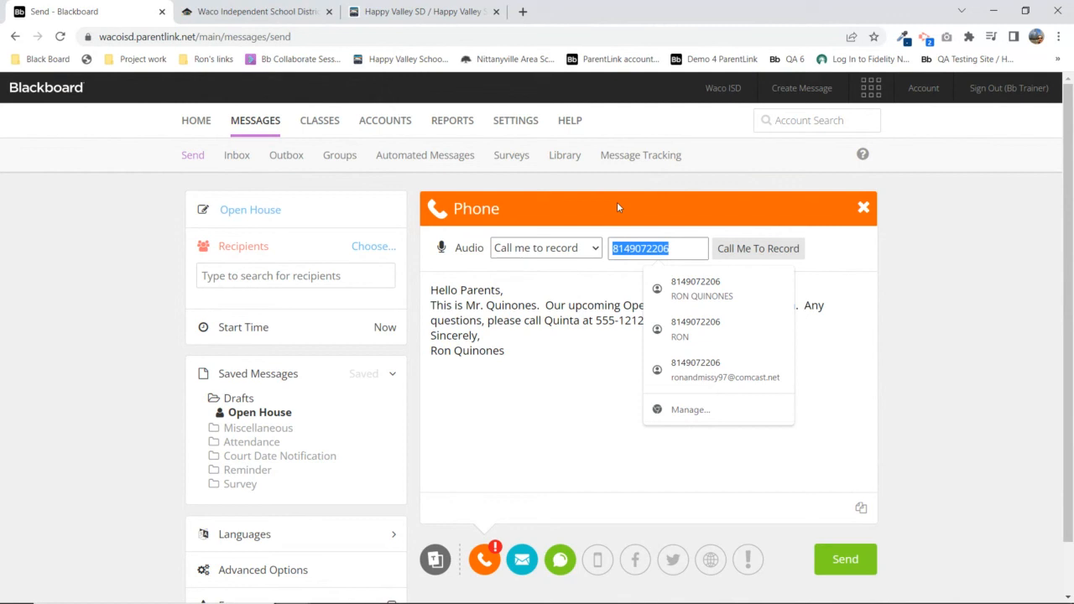
pyautogui.click(511, 462)
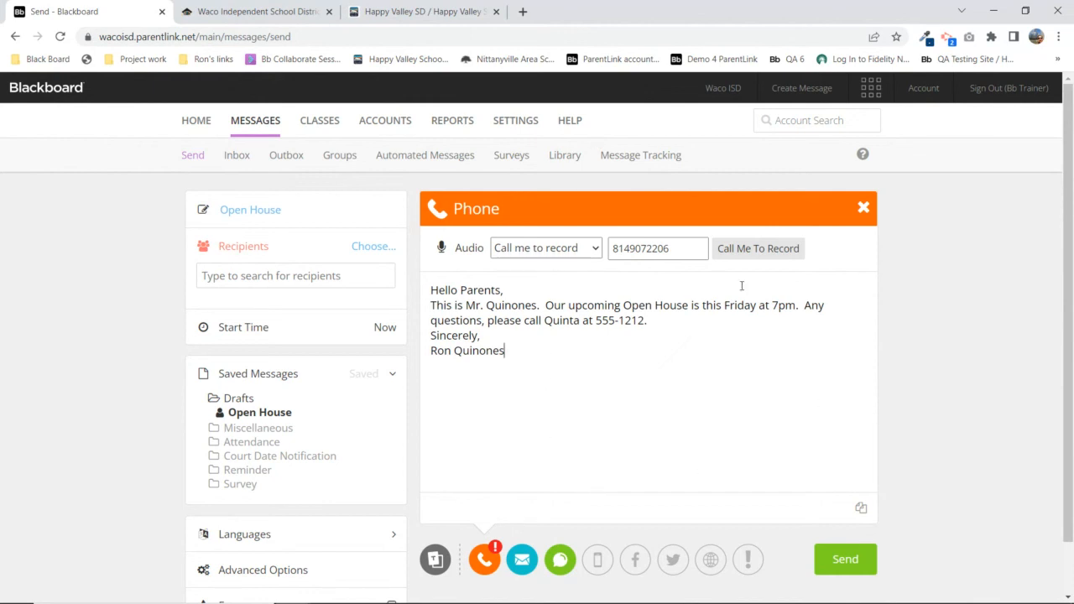
pyautogui.click(592, 248)
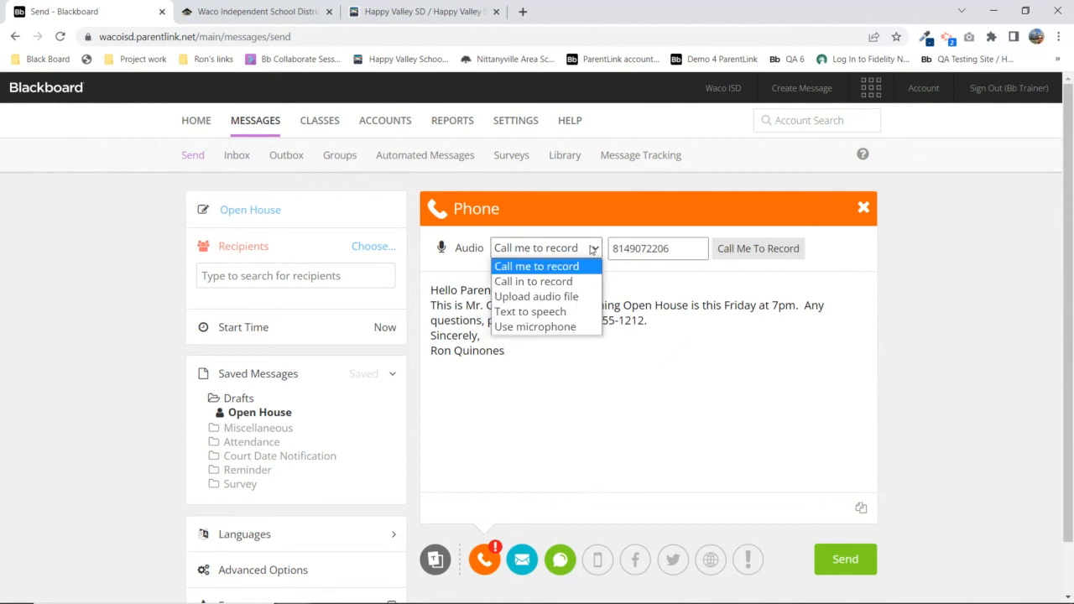
pyautogui.click(534, 282)
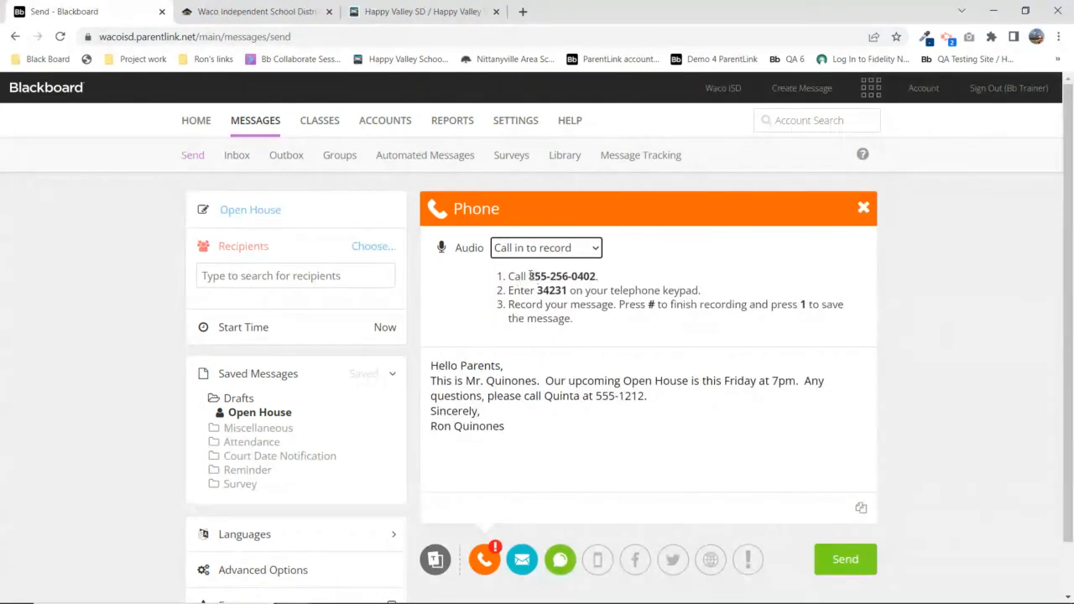
# Highlight the call-in number, access code and English message body while explaining them
pyautogui.moveTo(528, 276); pyautogui.dragTo(569, 291)
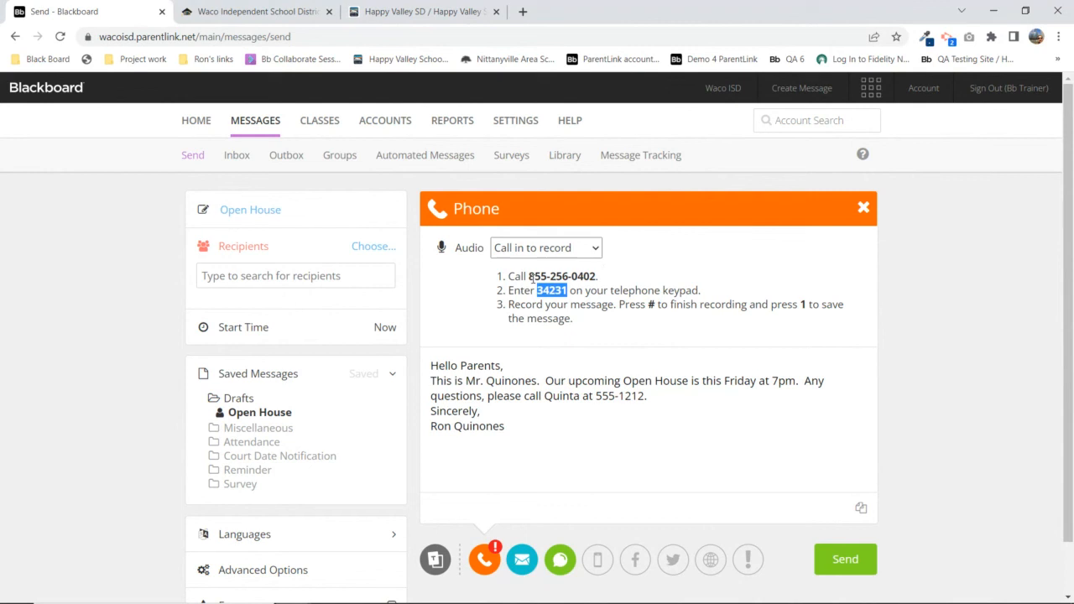
pyautogui.moveTo(534, 276); pyautogui.dragTo(597, 276)
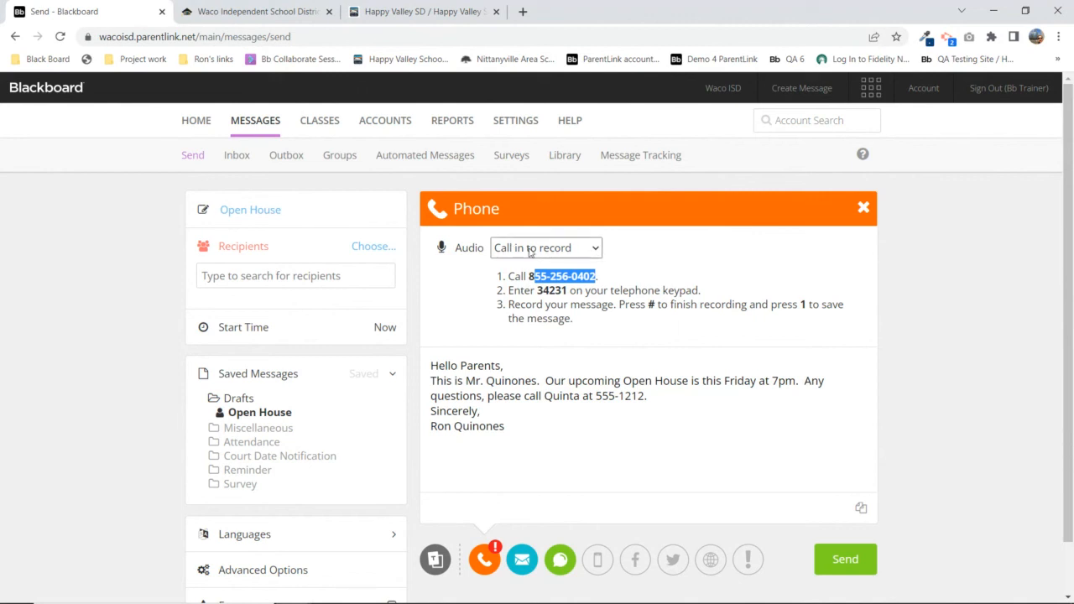
pyautogui.moveTo(508, 276); pyautogui.dragTo(568, 291)
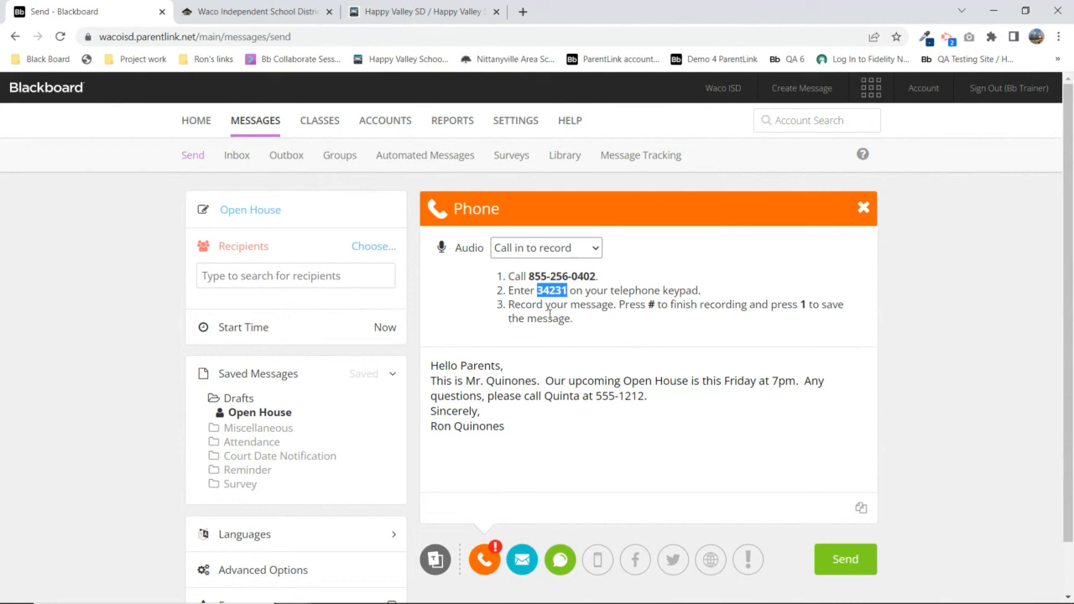
pyautogui.moveTo(430, 365); pyautogui.dragTo(541, 423)
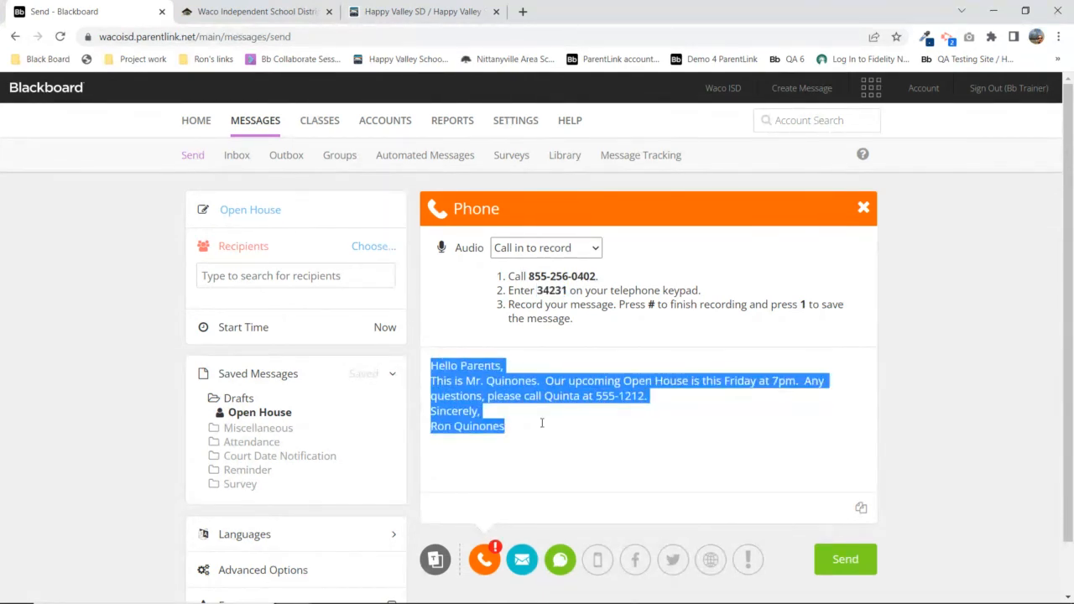
pyautogui.click(599, 338)
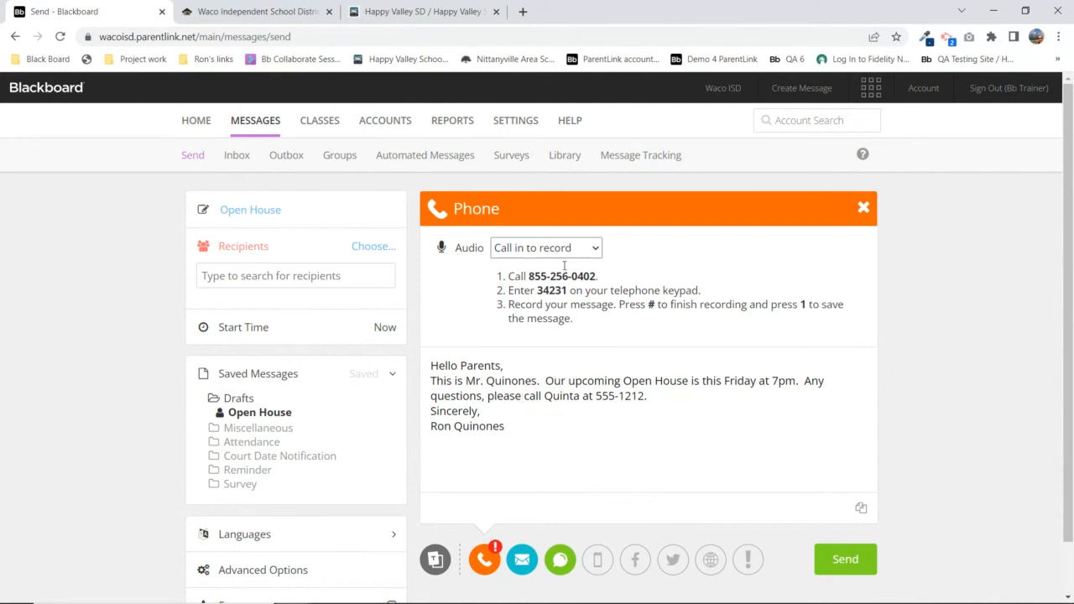
# Set the phone audio to 'Call me to record' and collapse Saved Messages
pyautogui.click(518, 249)
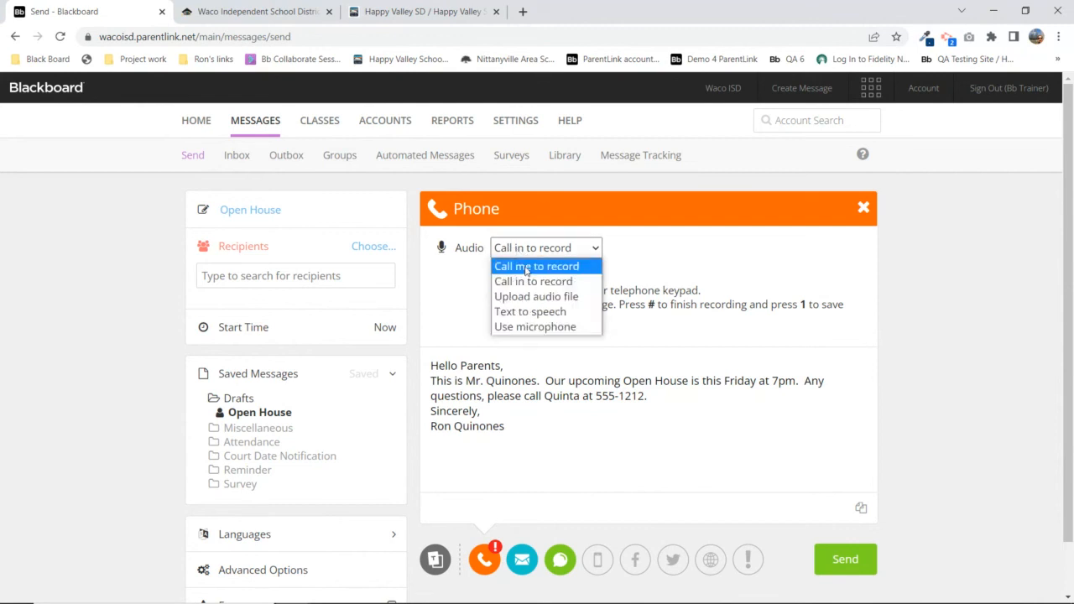
pyautogui.click(525, 267)
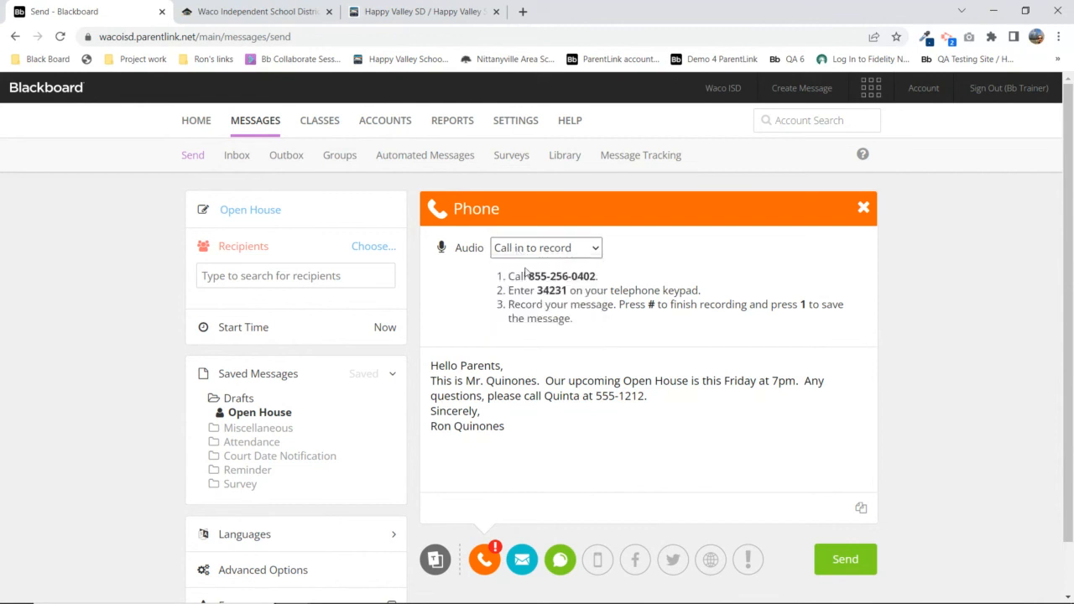
pyautogui.click(245, 375)
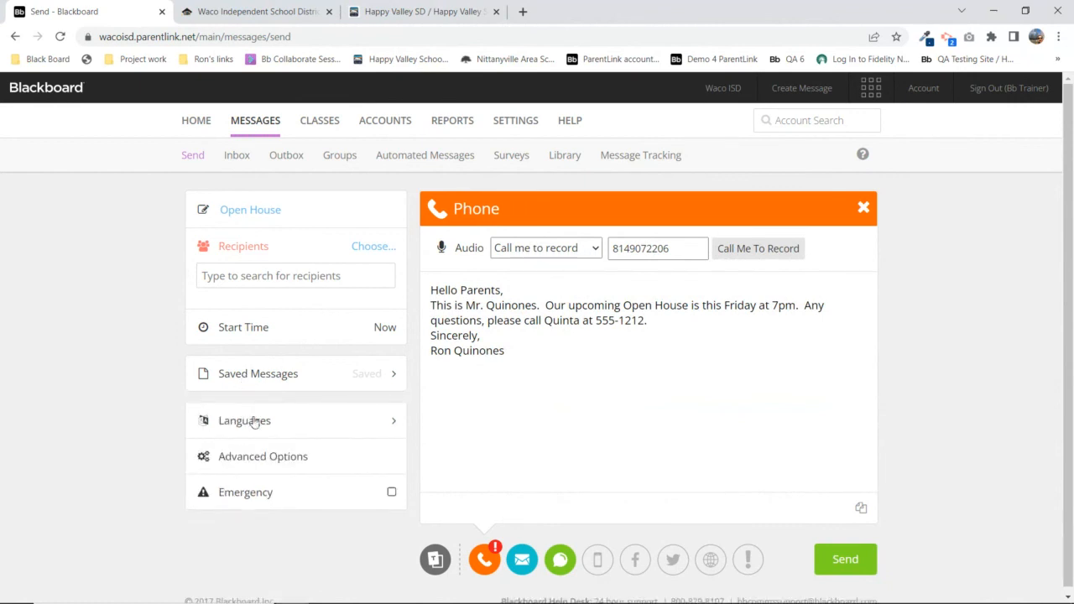
# Add Spanish under Languages and review the translated 'Casa abierta' phone text
pyautogui.click(243, 424)
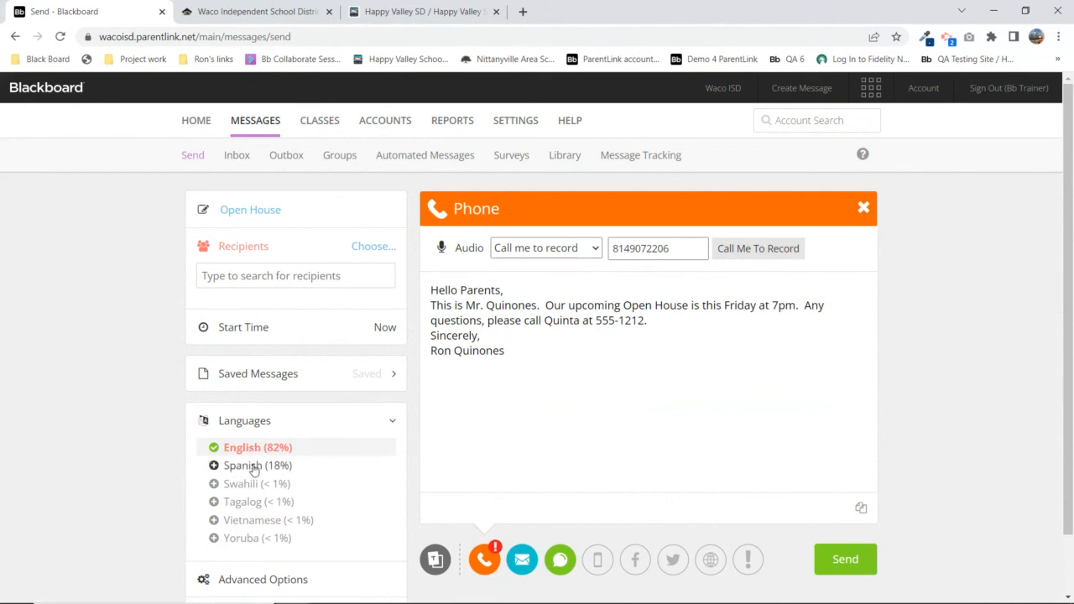
pyautogui.click(254, 470)
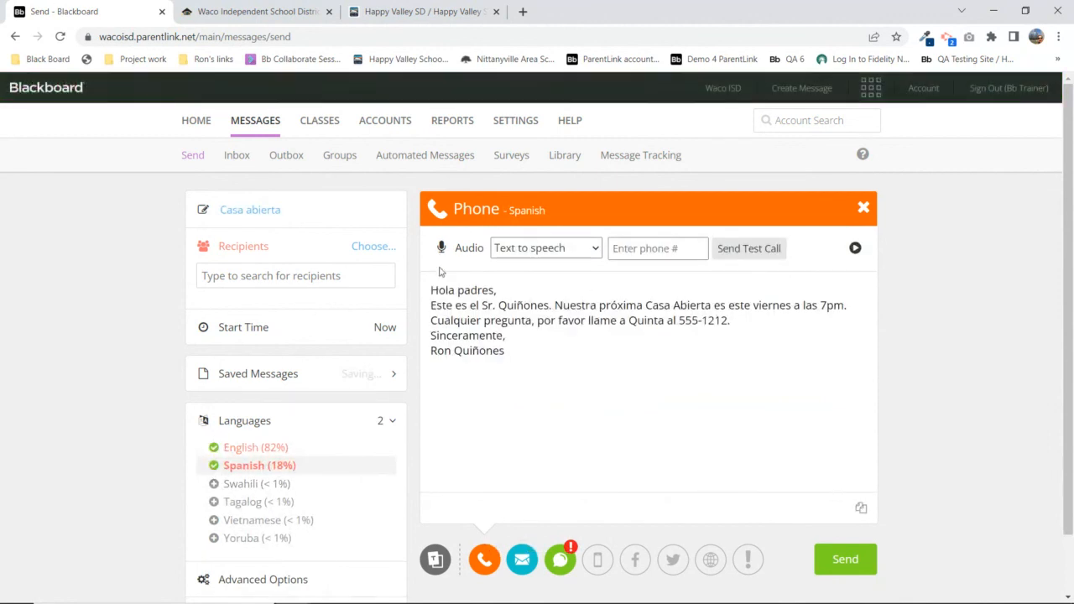
pyautogui.moveTo(432, 289); pyautogui.dragTo(517, 348)
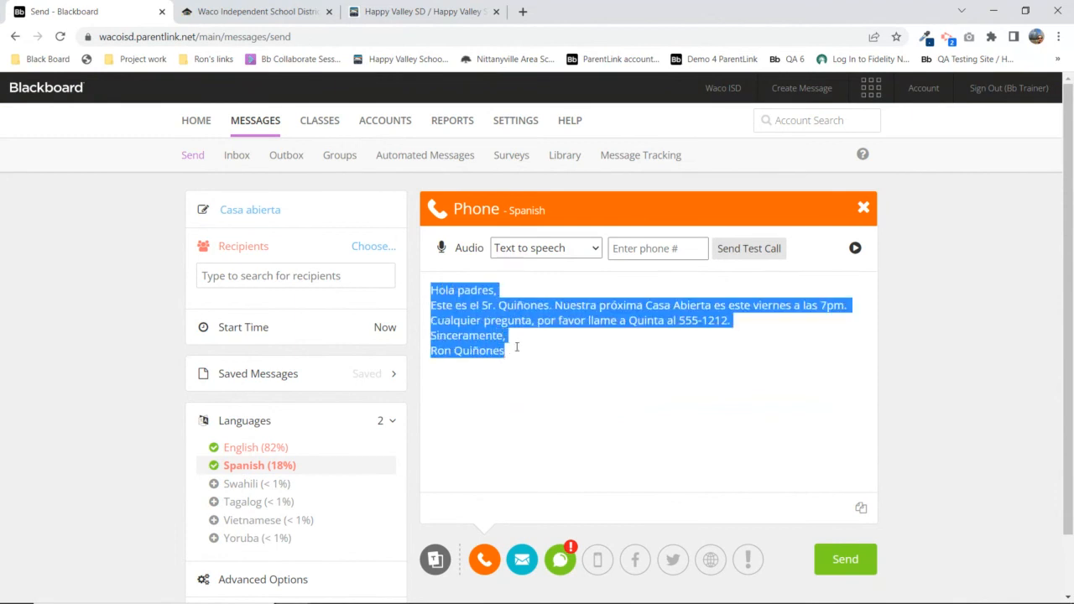
pyautogui.click(777, 331)
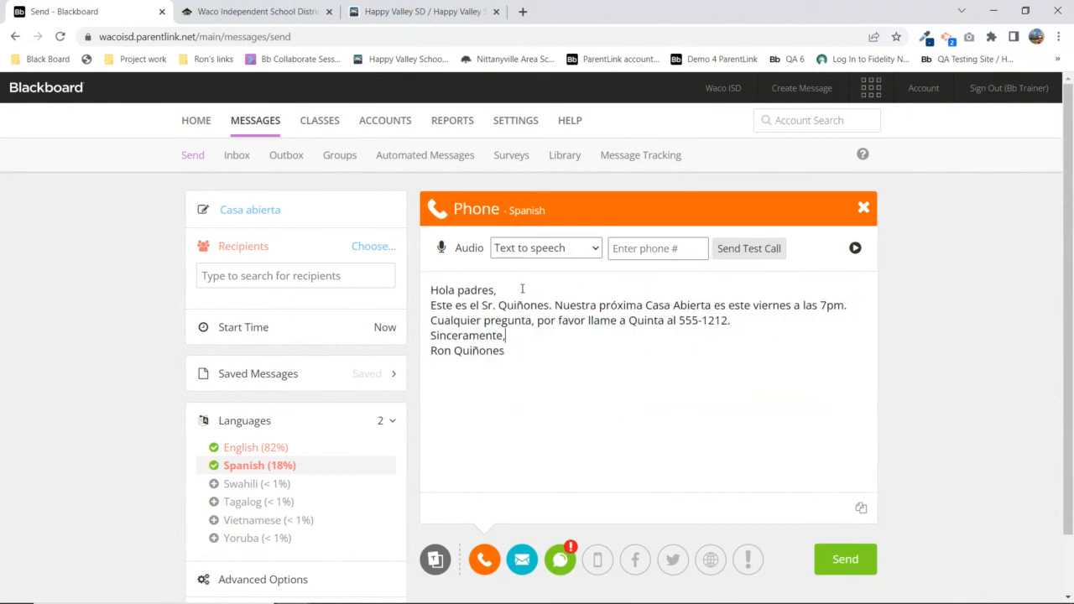
# Delete 'Este es el Sr. Quiñones.' from the Spanish SMS, cutting it from 145 characters, then close it
pyautogui.click(522, 559)
pyautogui.hotkey('ctrl', 'a')
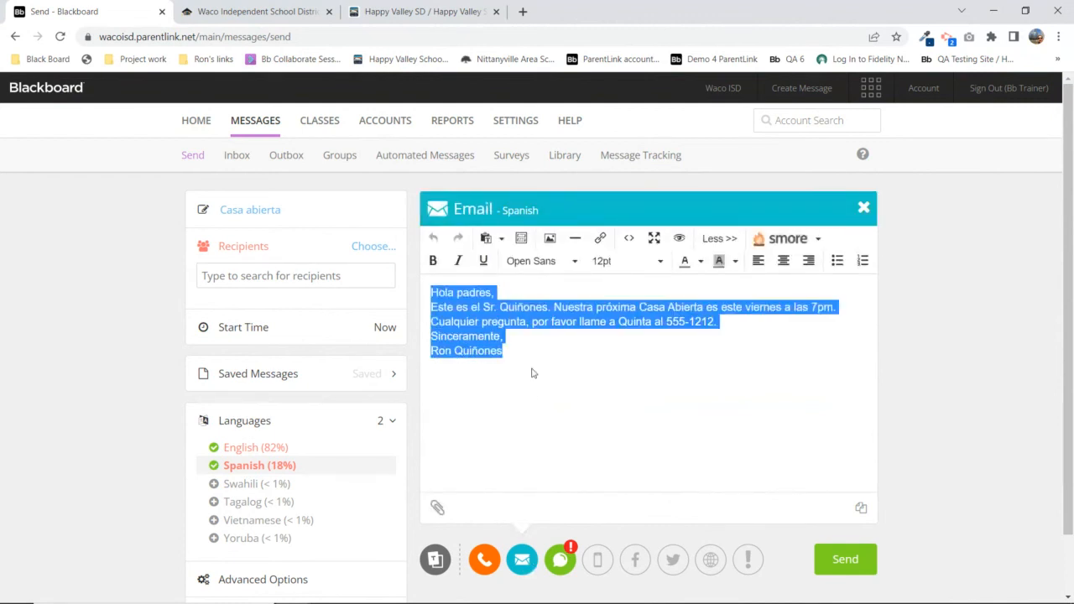
pyautogui.click(562, 571)
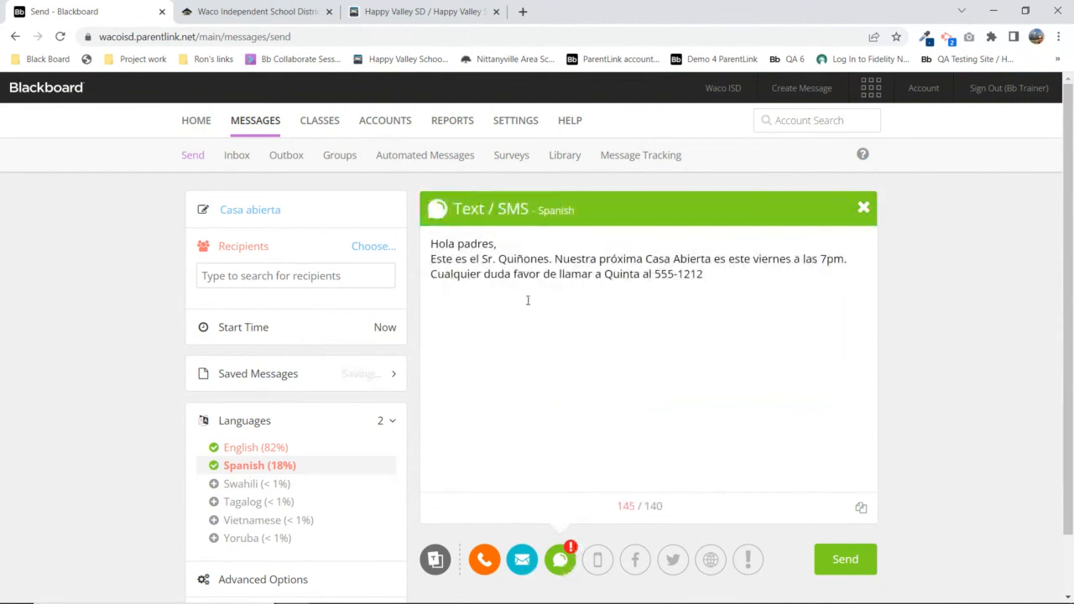
pyautogui.moveTo(432, 244); pyautogui.dragTo(718, 277)
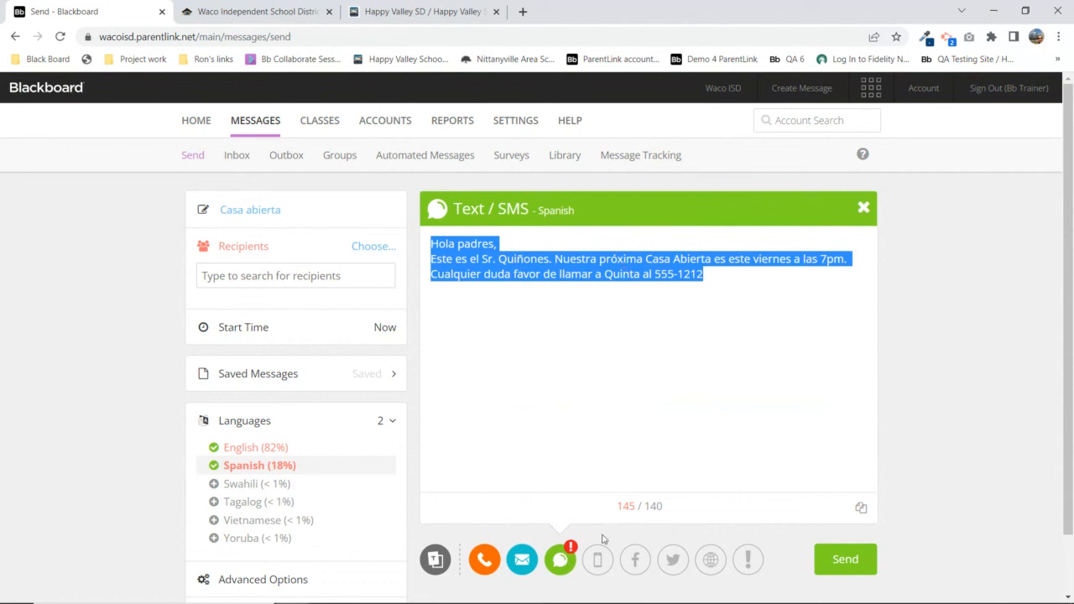
pyautogui.moveTo(617, 507); pyautogui.dragTo(631, 504)
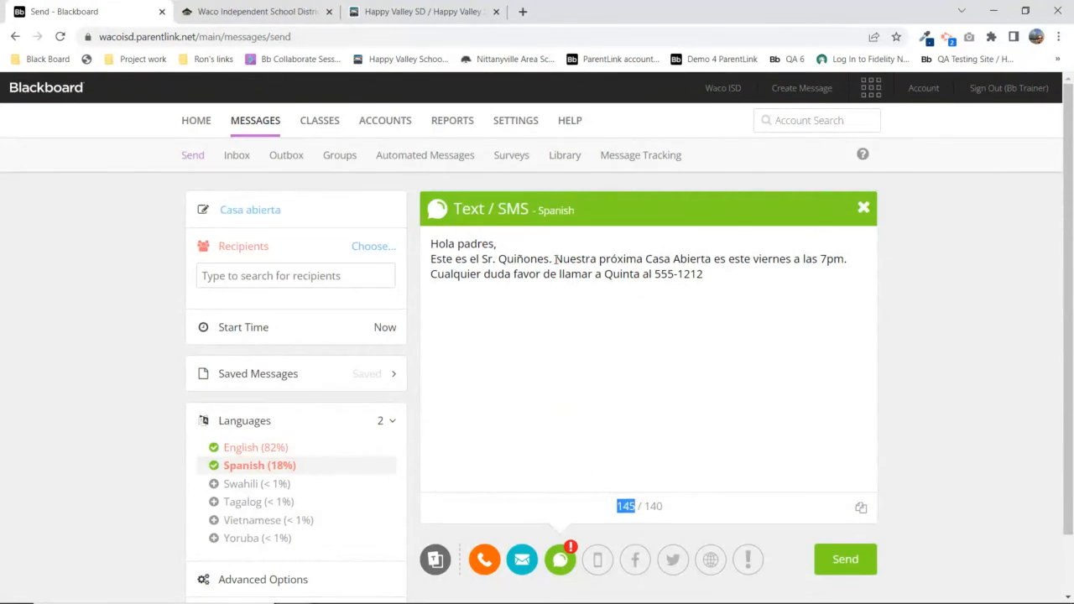
pyautogui.moveTo(554, 260); pyautogui.dragTo(432, 260)
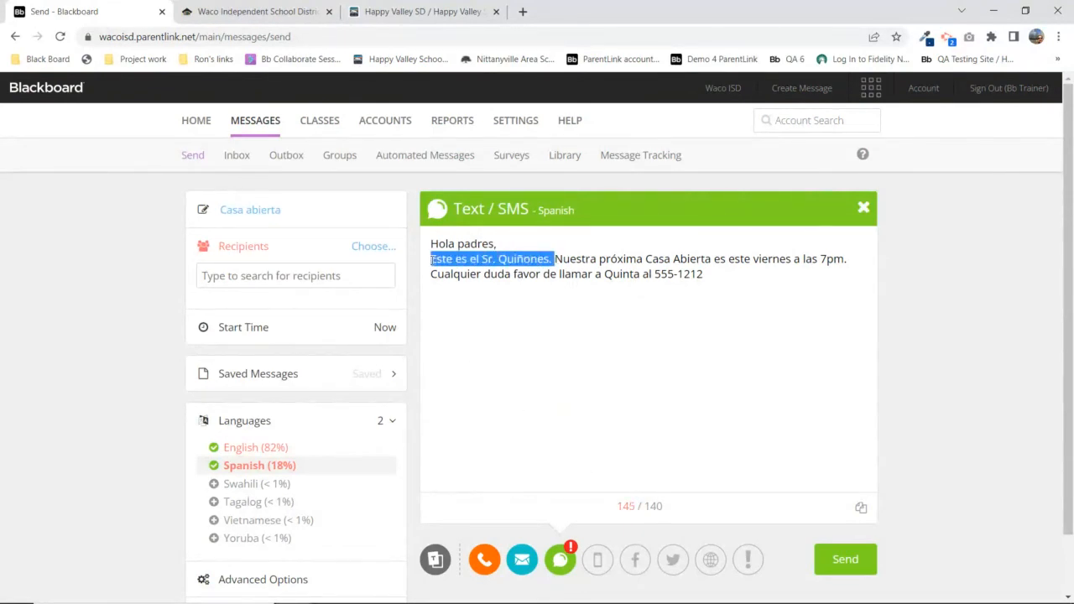
pyautogui.press('BackSpace')
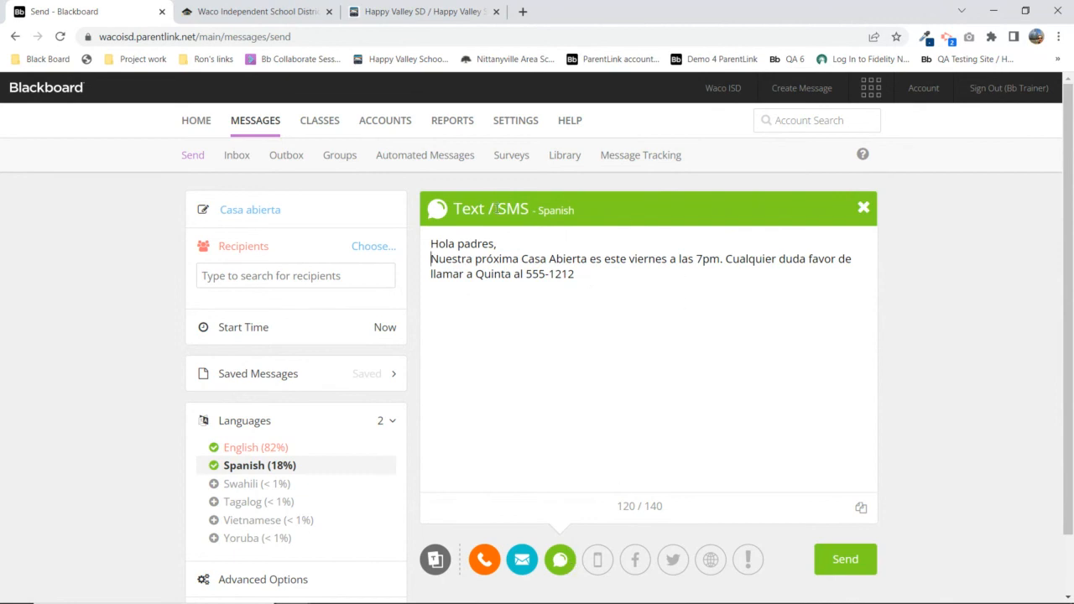
pyautogui.click(865, 208)
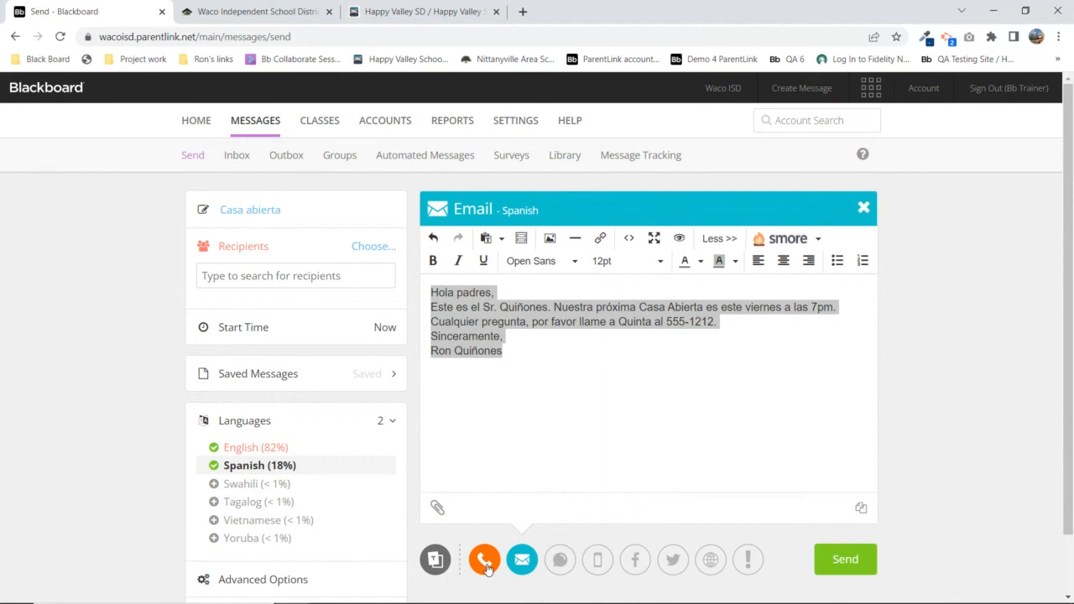
# Return to English (82%) and view its SMS, Email and Phone versions in turn
pyautogui.click(242, 449)
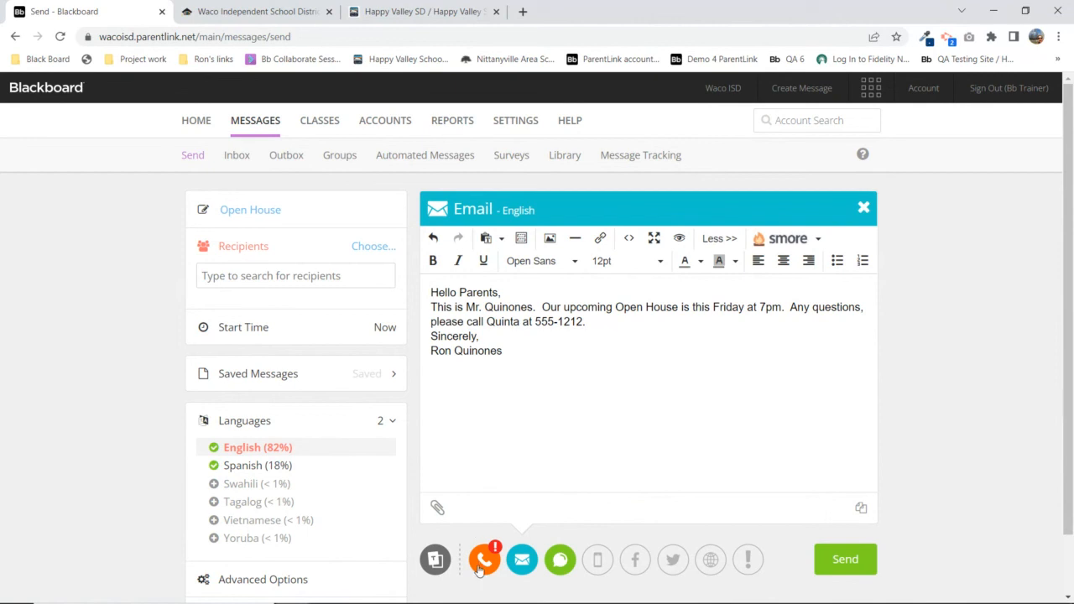
pyautogui.click(561, 561)
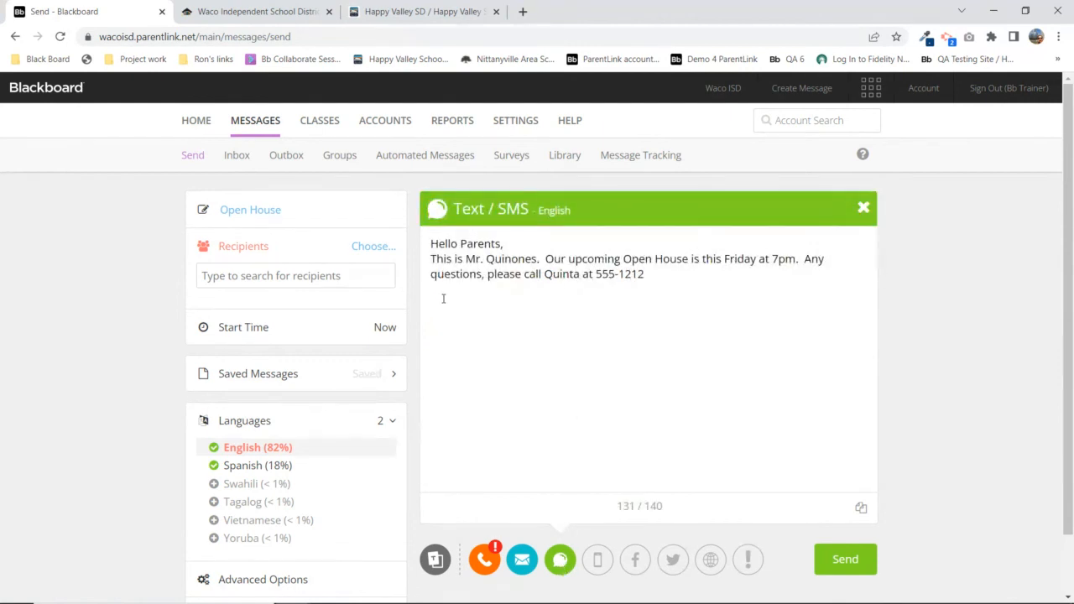
pyautogui.click(523, 559)
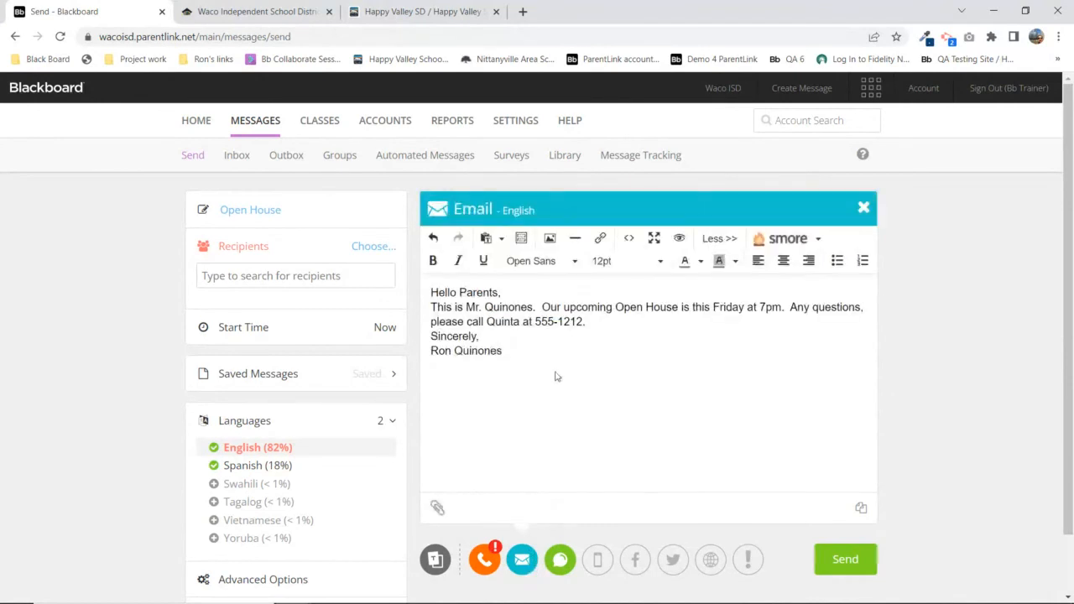
pyautogui.click(492, 569)
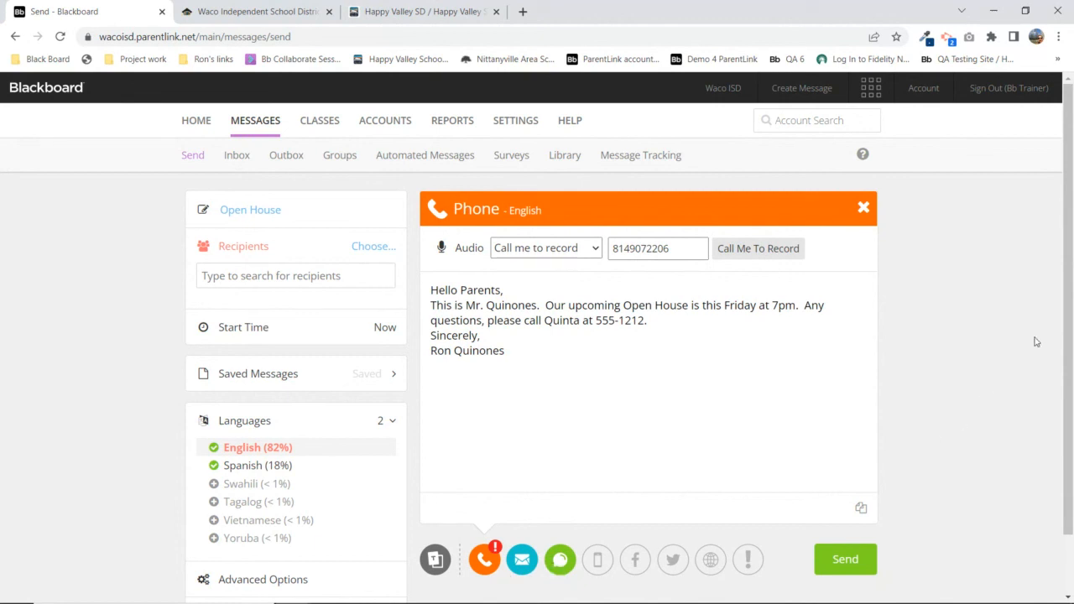
pyautogui.moveTo(254, 471)
# Switch to Spanish and set its phone audio to 'Call in to record'
pyautogui.click(249, 473)
pyautogui.click(549, 250)
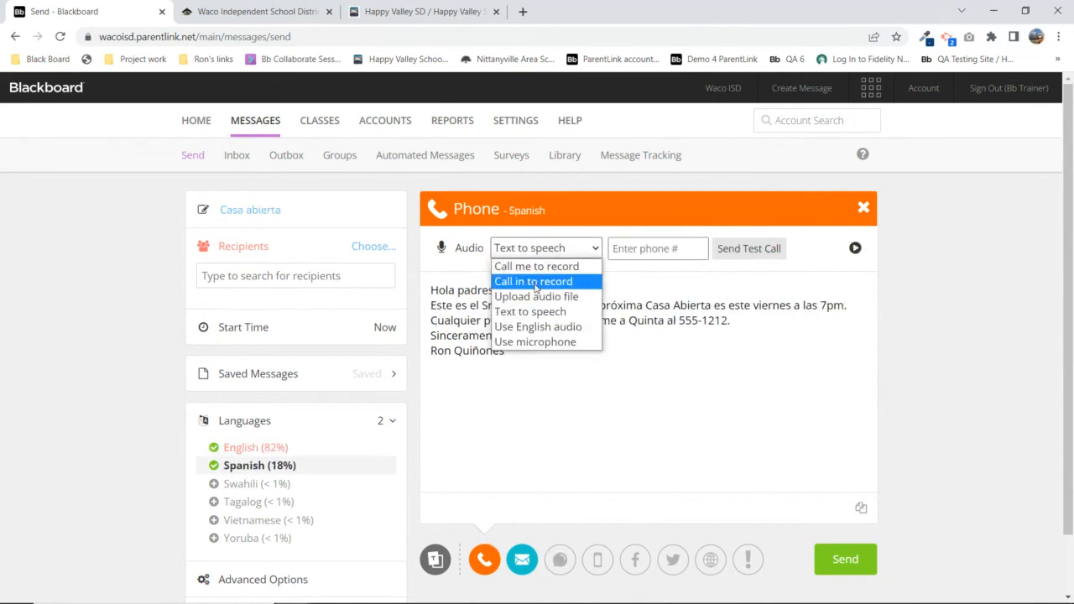
pyautogui.click(535, 281)
# Review the Spanish call-in number and recording code, keep call-in recording, and return to English
pyautogui.moveTo(509, 278); pyautogui.dragTo(557, 278)
pyautogui.click(544, 290)
pyautogui.doubleClick(544, 290)
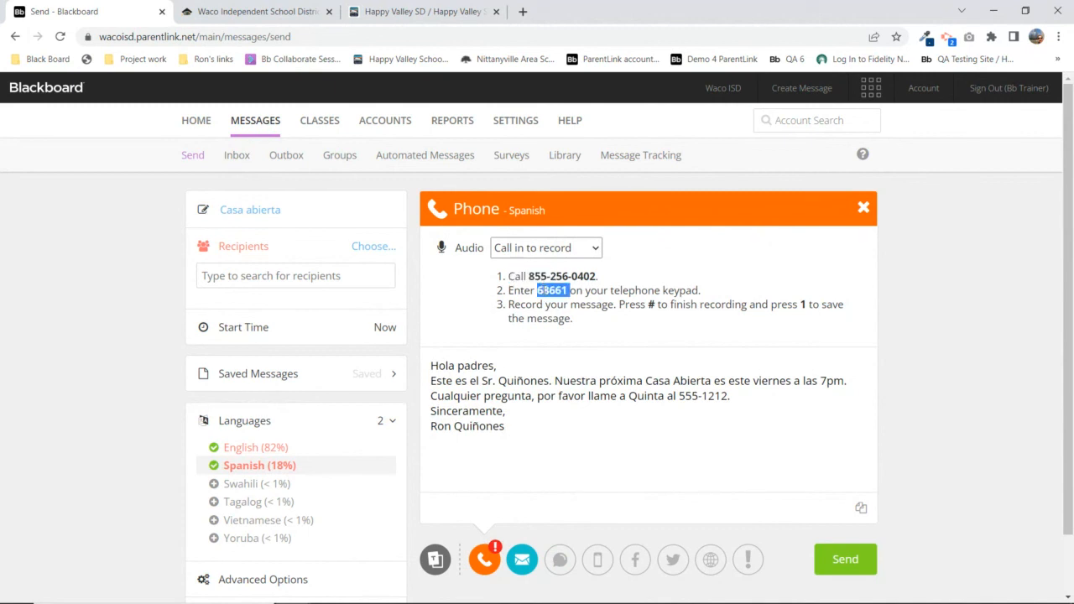
pyautogui.moveTo(508, 276); pyautogui.dragTo(568, 291)
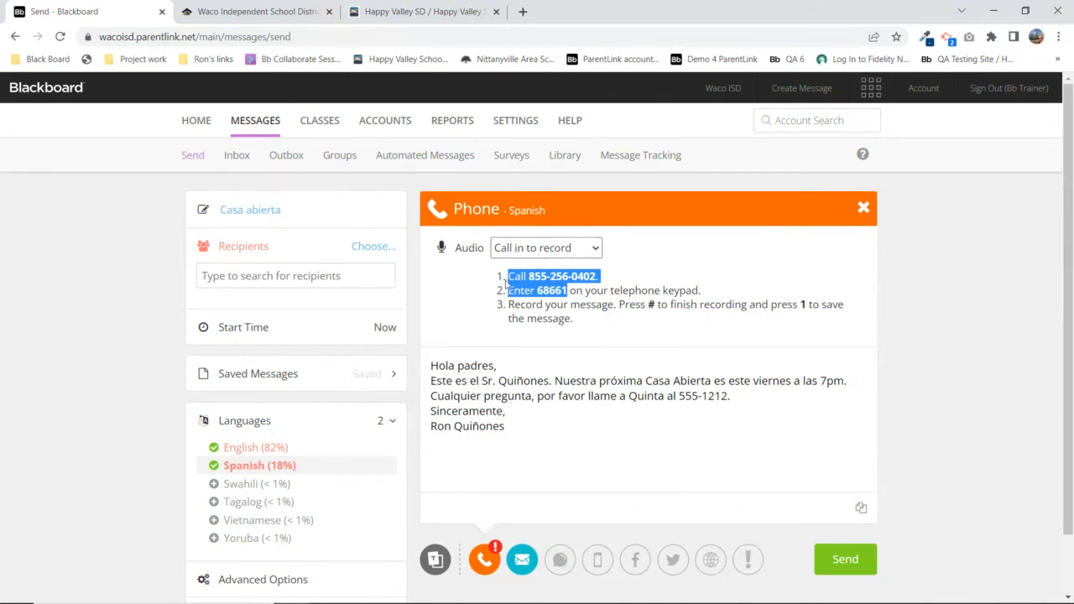
pyautogui.click(518, 248)
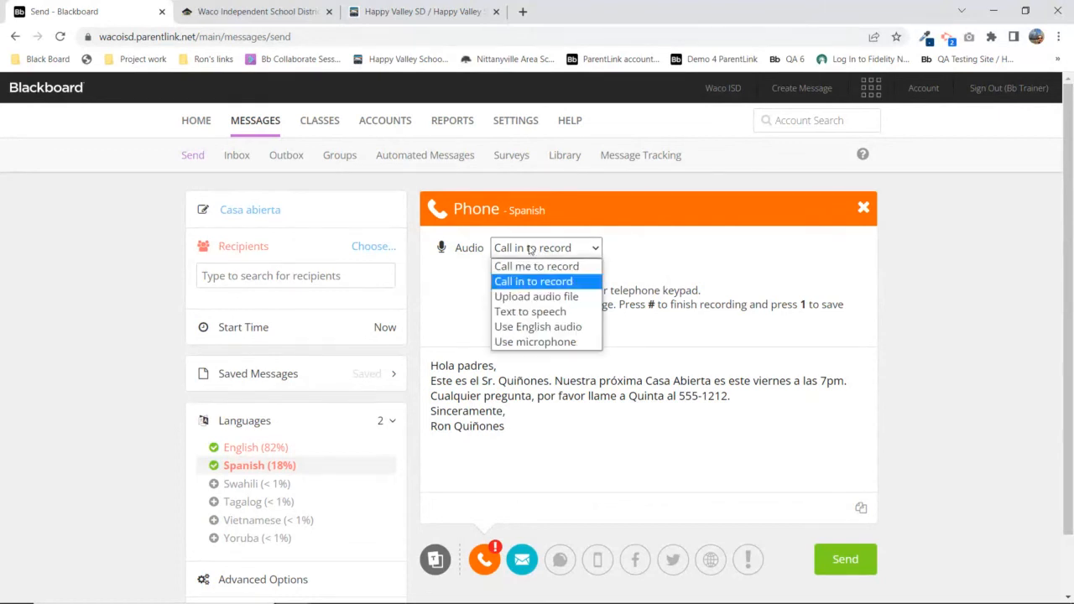
pyautogui.click(690, 249)
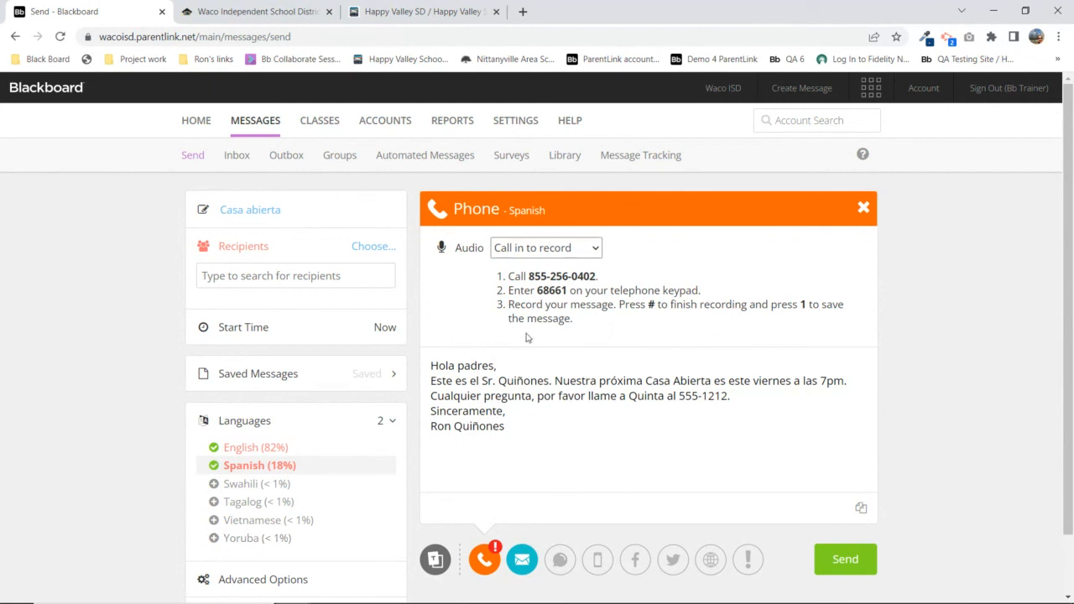
pyautogui.click(251, 452)
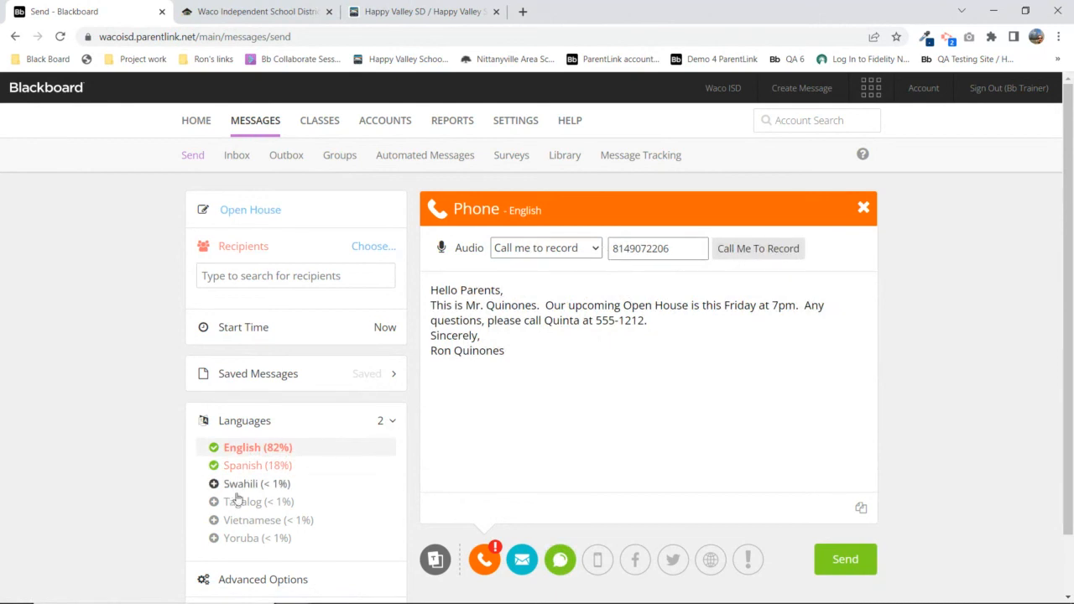
# Change the English phone audio from Upload audio file to Text to speech
pyautogui.click(550, 247)
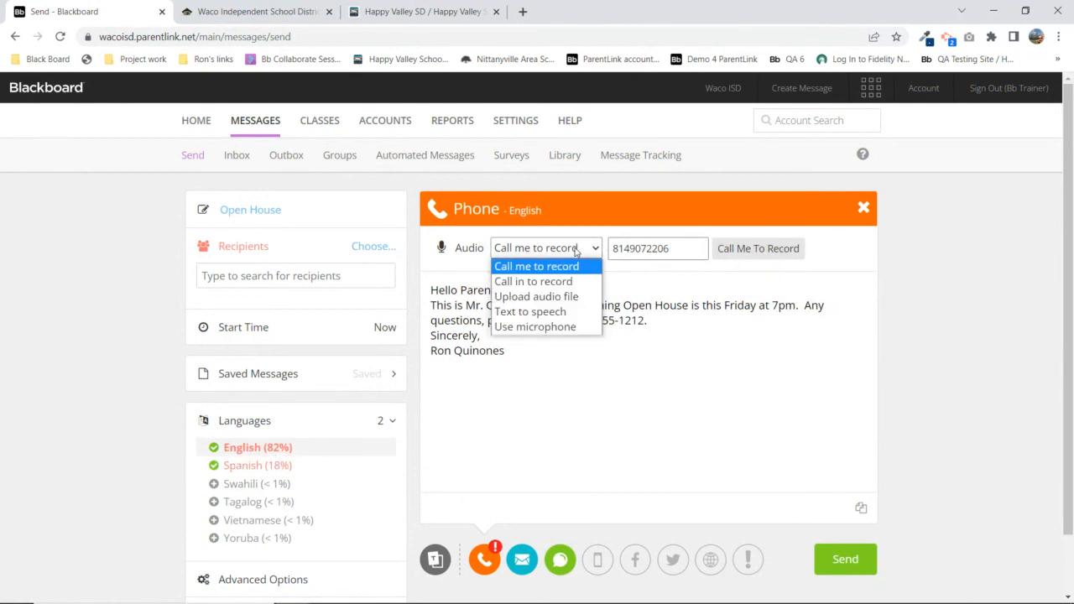
pyautogui.click(556, 298)
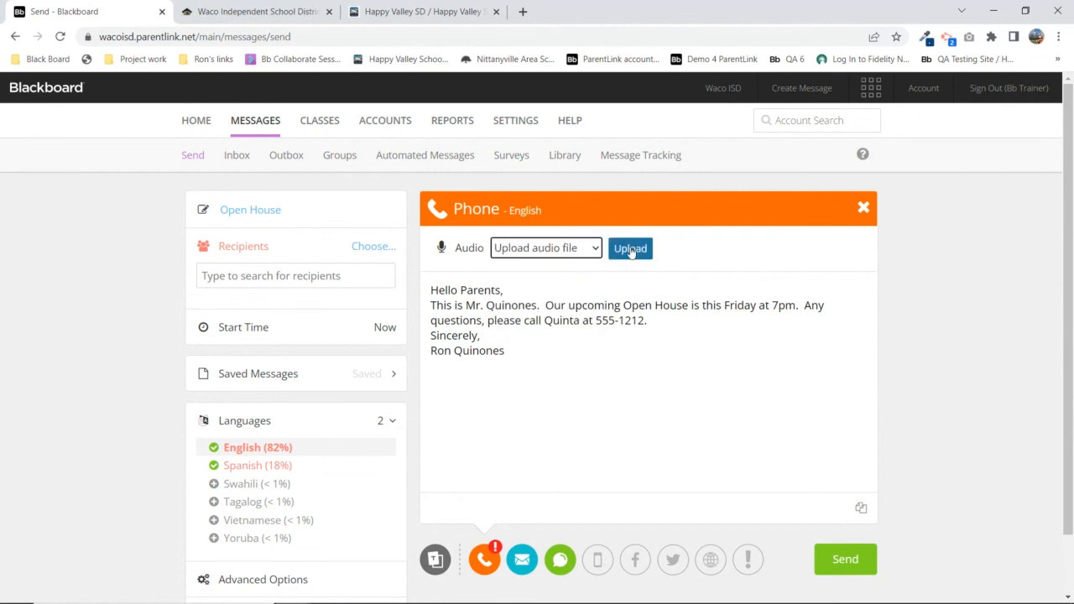
pyautogui.click(563, 252)
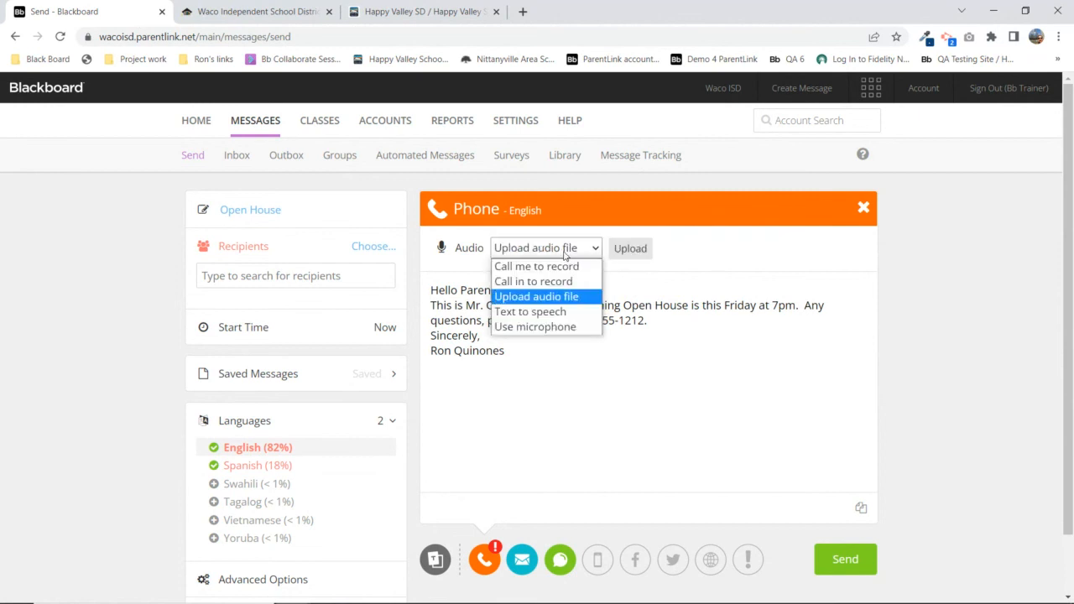
pyautogui.click(523, 312)
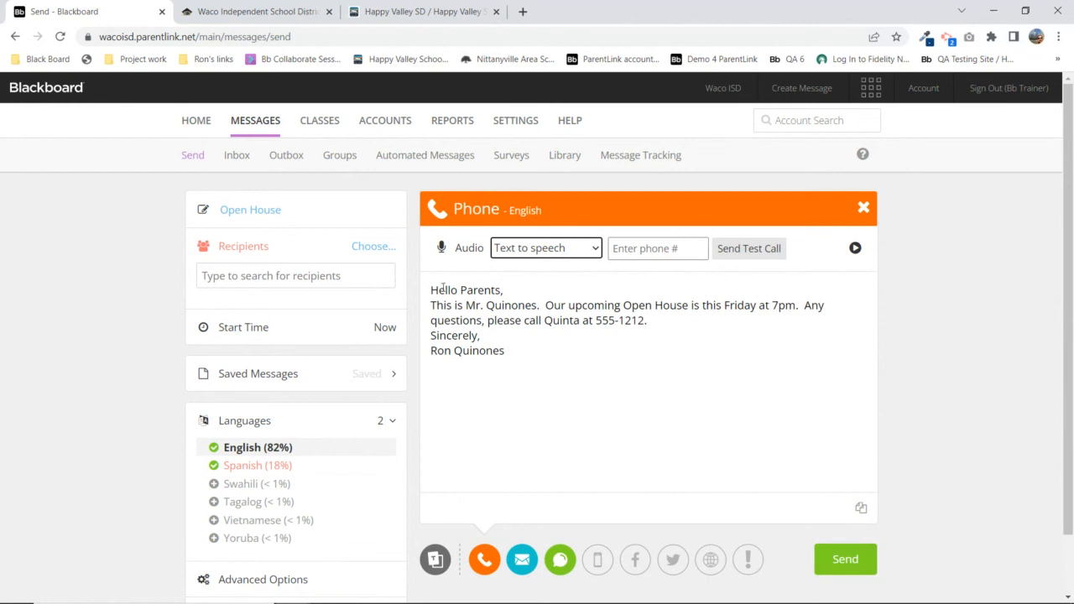
# Select the message from Hello to Sincerely and play the text-to-speech preview with volume raised
pyautogui.moveTo(432, 286); pyautogui.dragTo(523, 351)
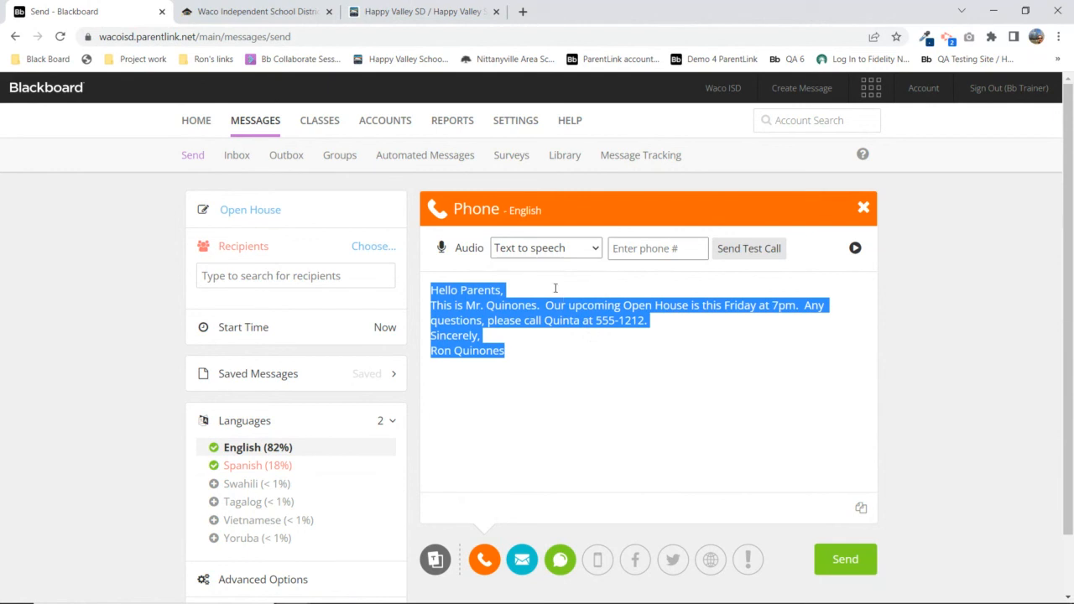
pyautogui.click(855, 249)
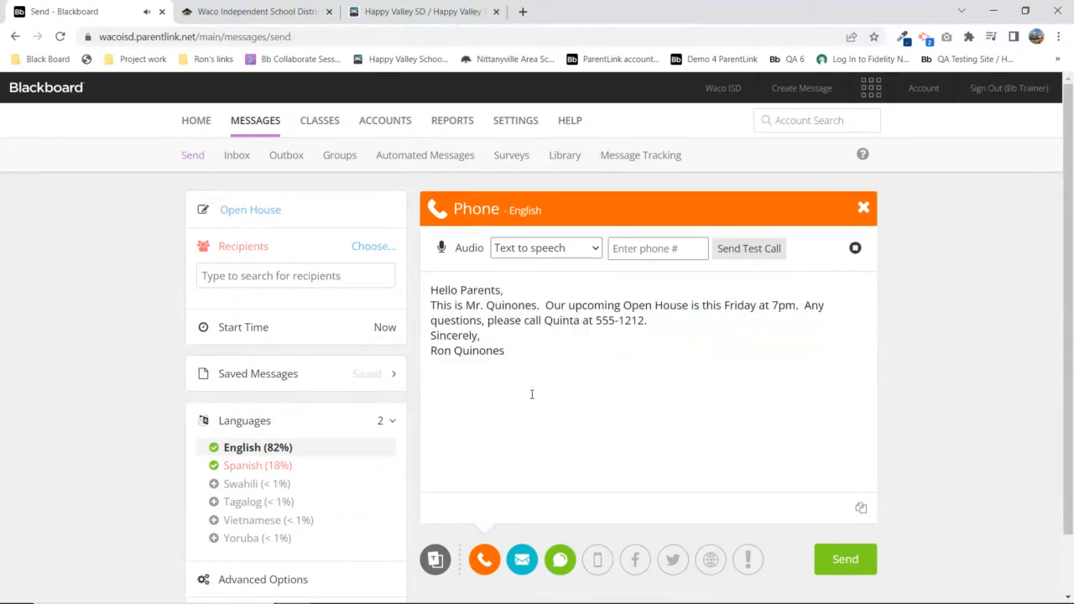
pyautogui.press('XF86AudioRaiseVolume')
pyautogui.press('XF86AudioRaiseVolume')
pyautogui.press('XF86AudioRaiseVolume')
# Switch to Spanish (18%), set audio to Text to speech, and play then stop the preview
pyautogui.click(249, 467)
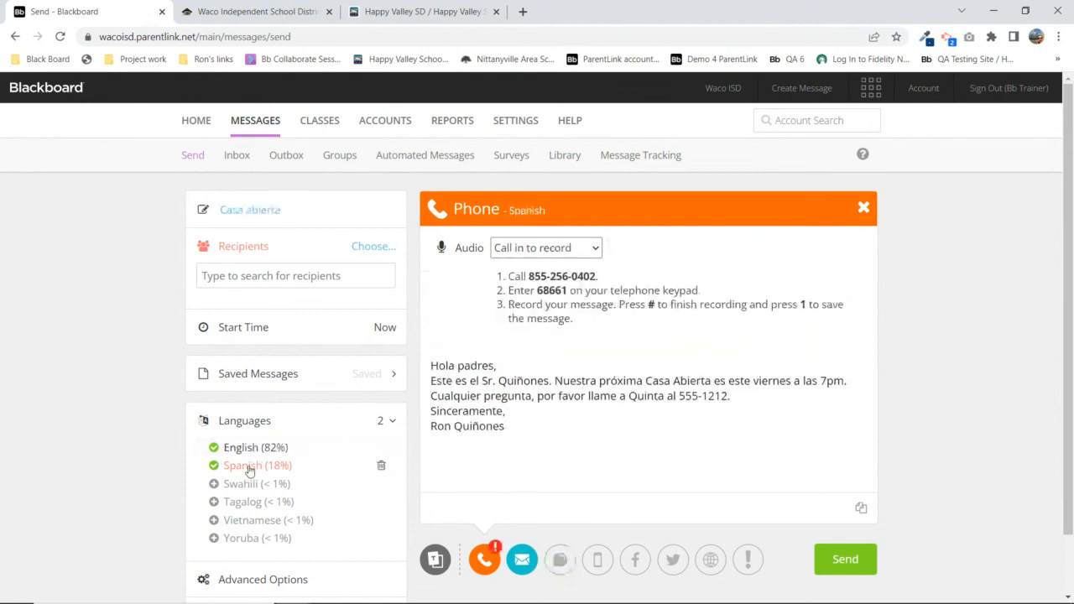
pyautogui.click(577, 248)
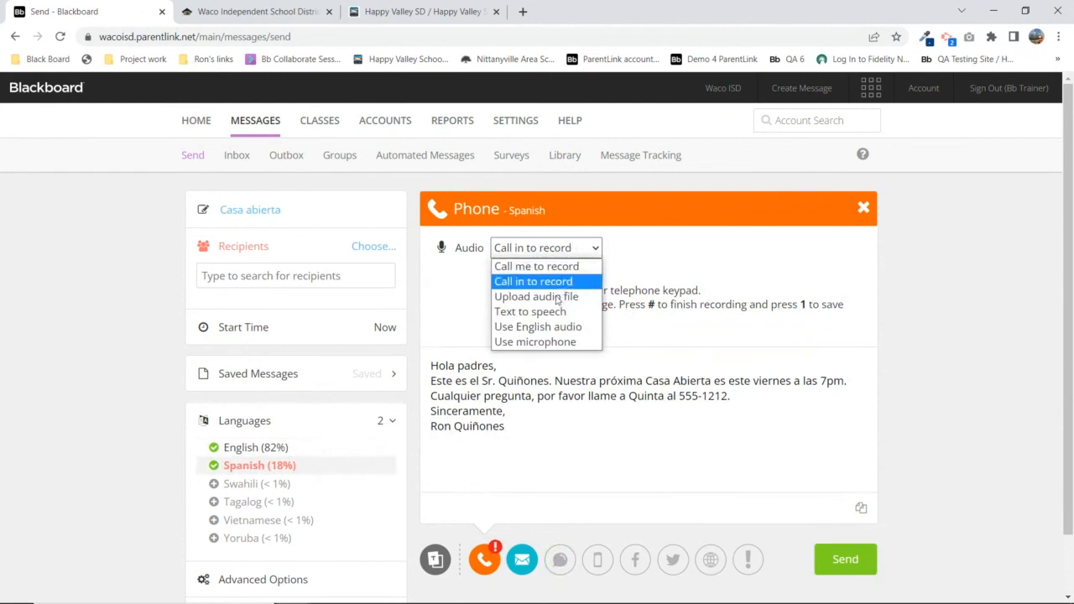
pyautogui.click(530, 312)
pyautogui.click(855, 248)
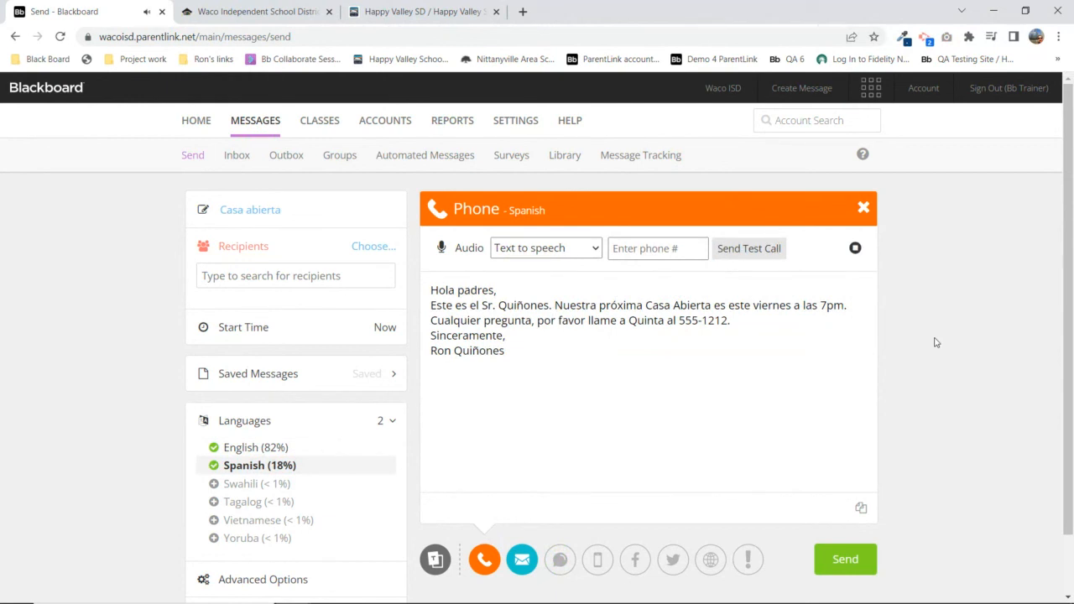
pyautogui.click(856, 249)
# Change the Spanish audio to Use English audio, then Use microphone, and return to English
pyautogui.click(557, 251)
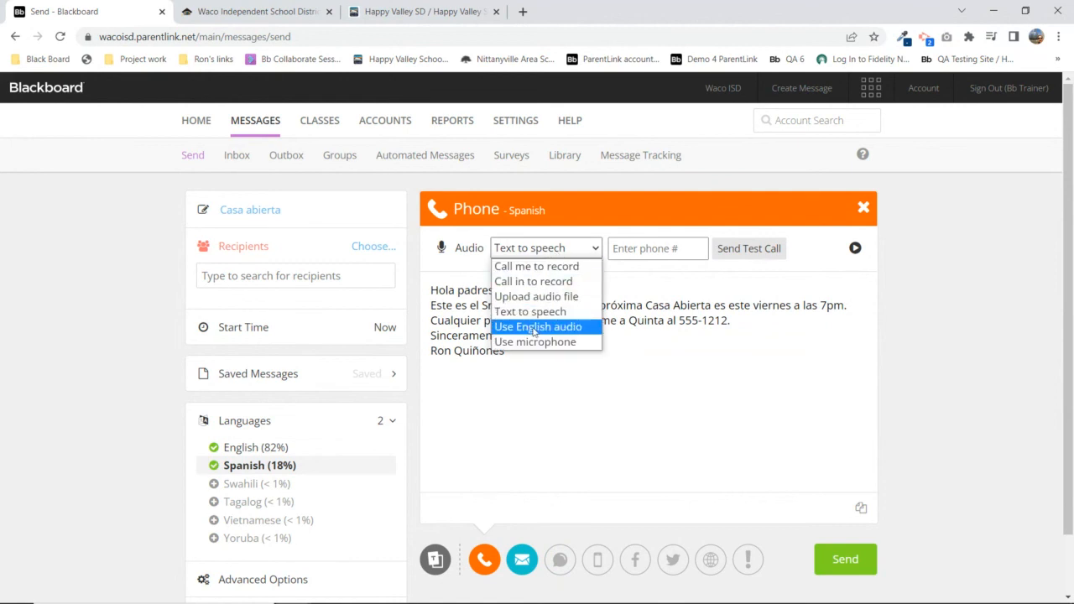
pyautogui.click(534, 328)
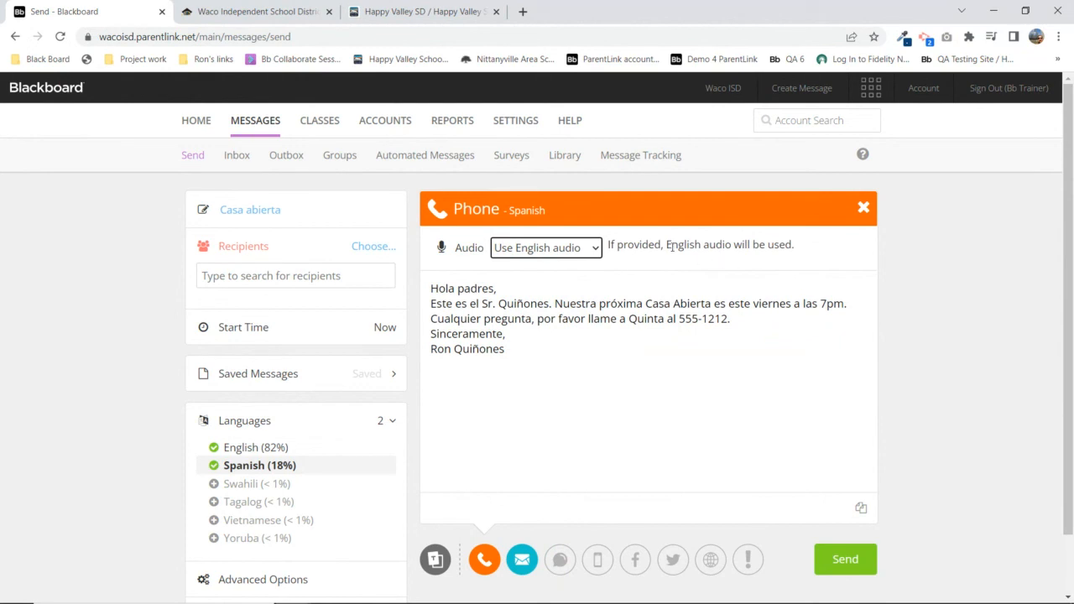
pyautogui.click(594, 250)
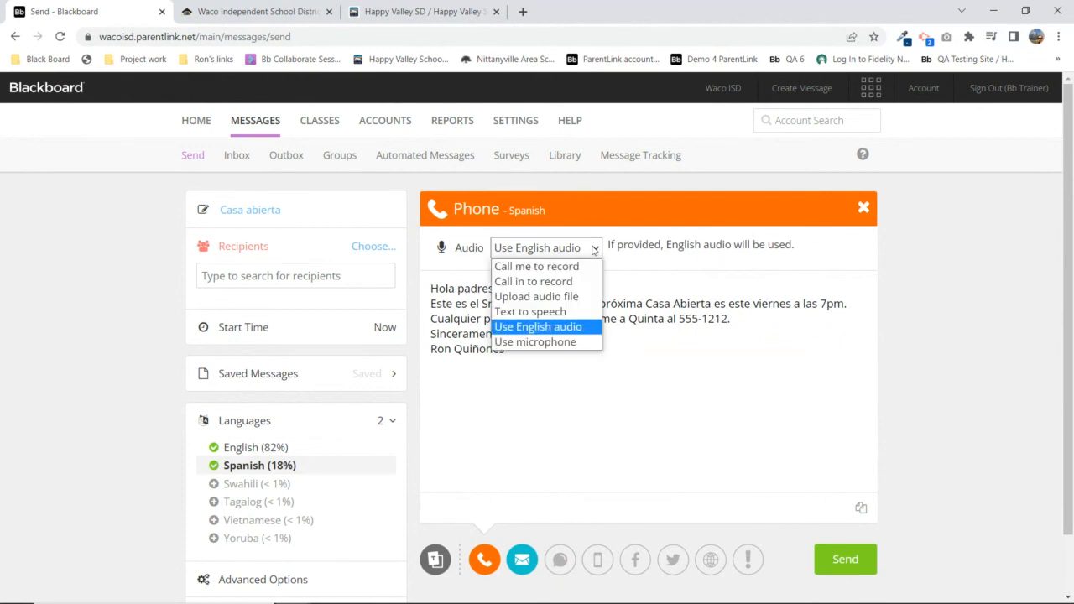
pyautogui.click(538, 343)
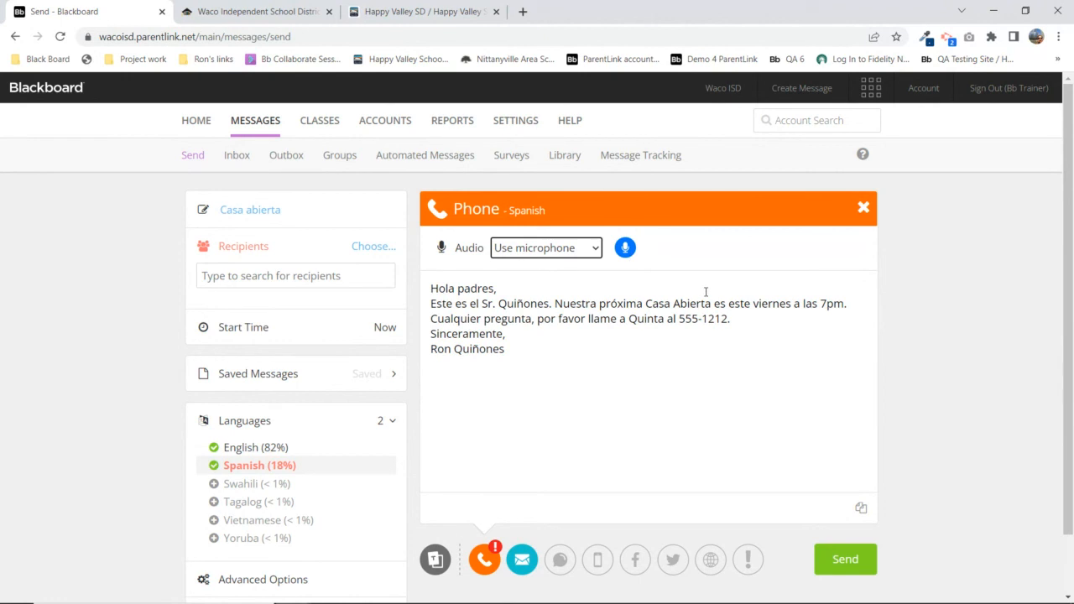
pyautogui.click(260, 447)
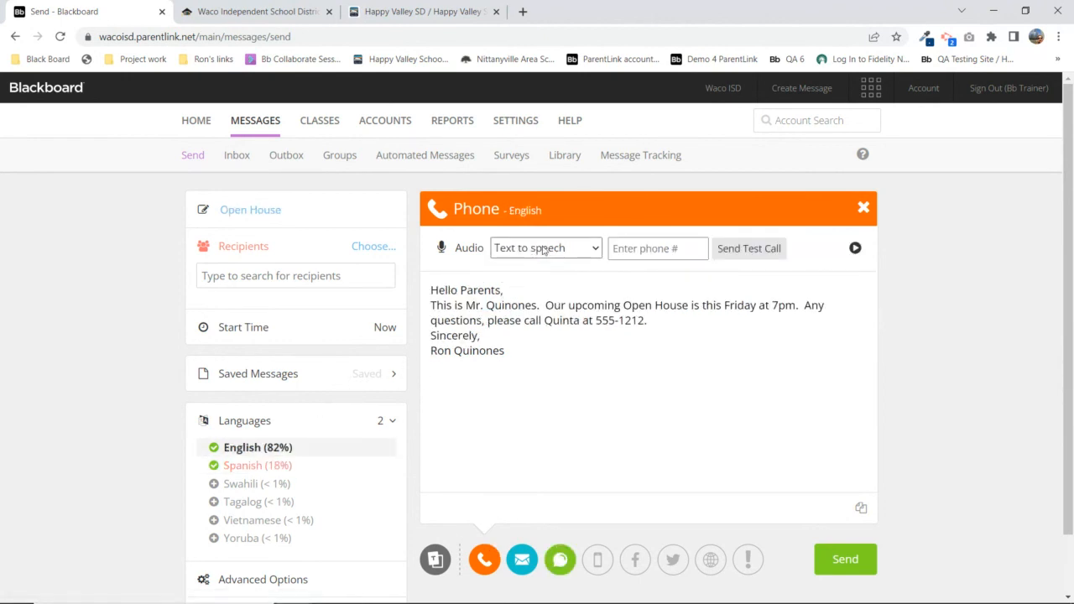
# Leave the English audio on Text to speech and switch to Spanish (18%)
pyautogui.click(543, 248)
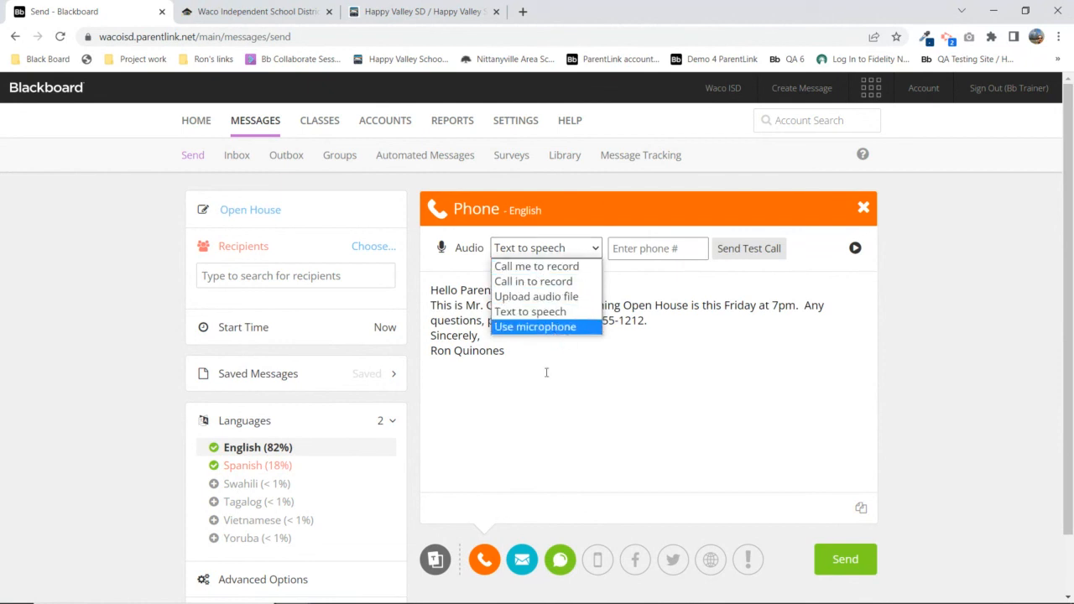
pyautogui.click(243, 473)
pyautogui.click(243, 473)
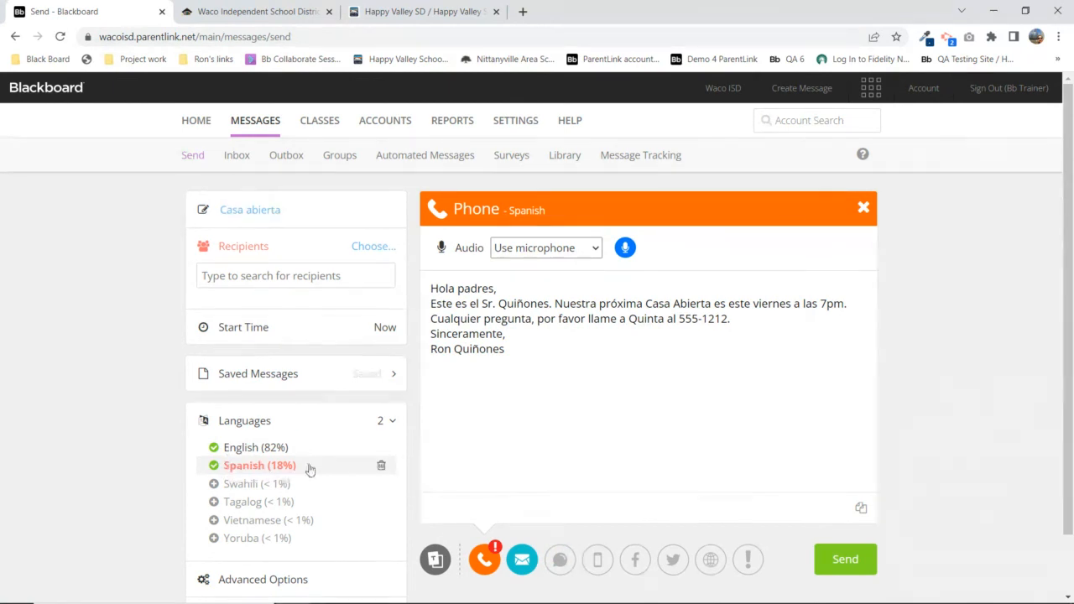
# Delete Spanish (18%) with the trash icon, confirm OK, and dismiss the 'Spanish removed' banner
pyautogui.click(382, 468)
pyautogui.click(599, 114)
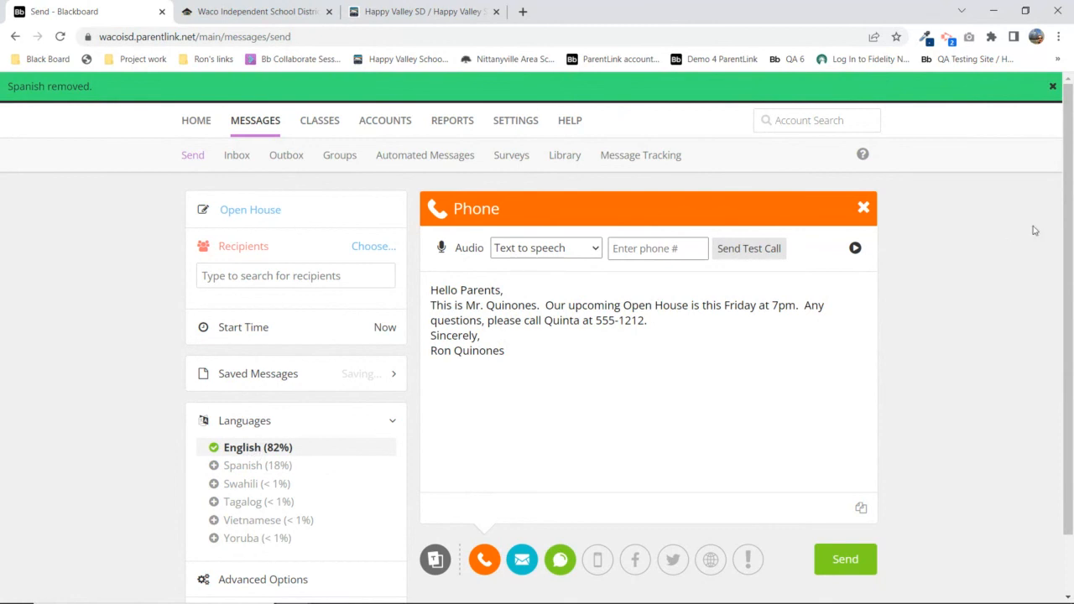
pyautogui.click(1052, 86)
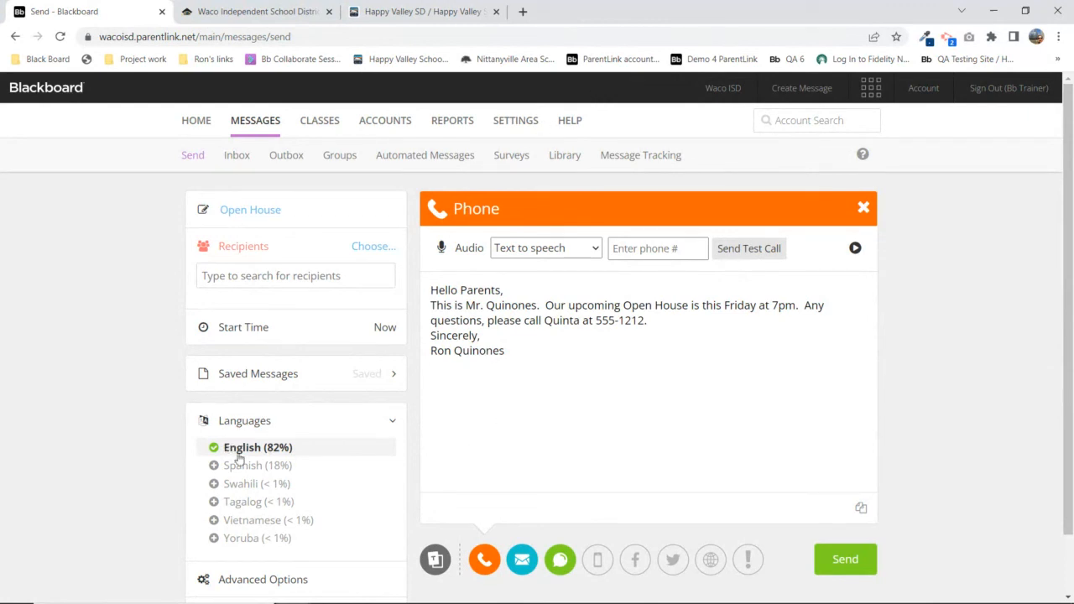
# Keep Text to speech in the Audio dropdown and collapse the Languages section
pyautogui.click(582, 251)
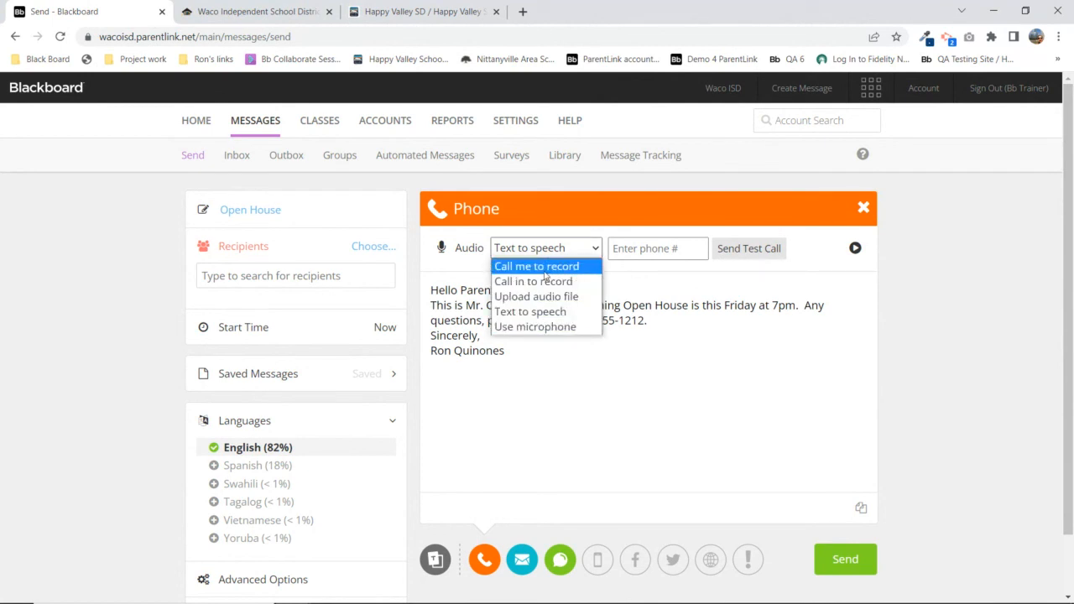
pyautogui.click(606, 209)
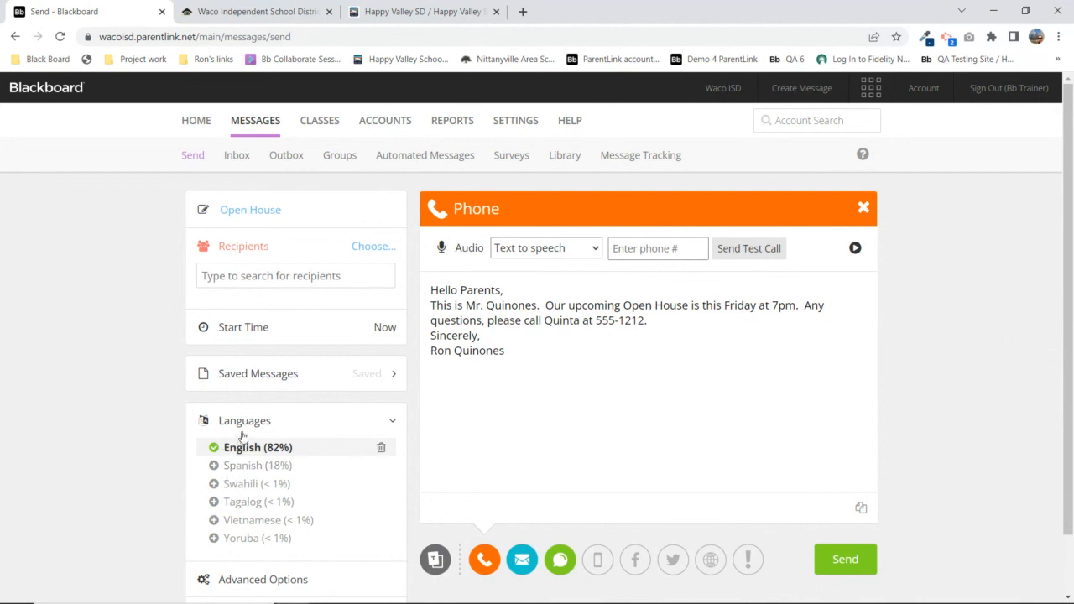
pyautogui.scroll(-1, 249, 483)
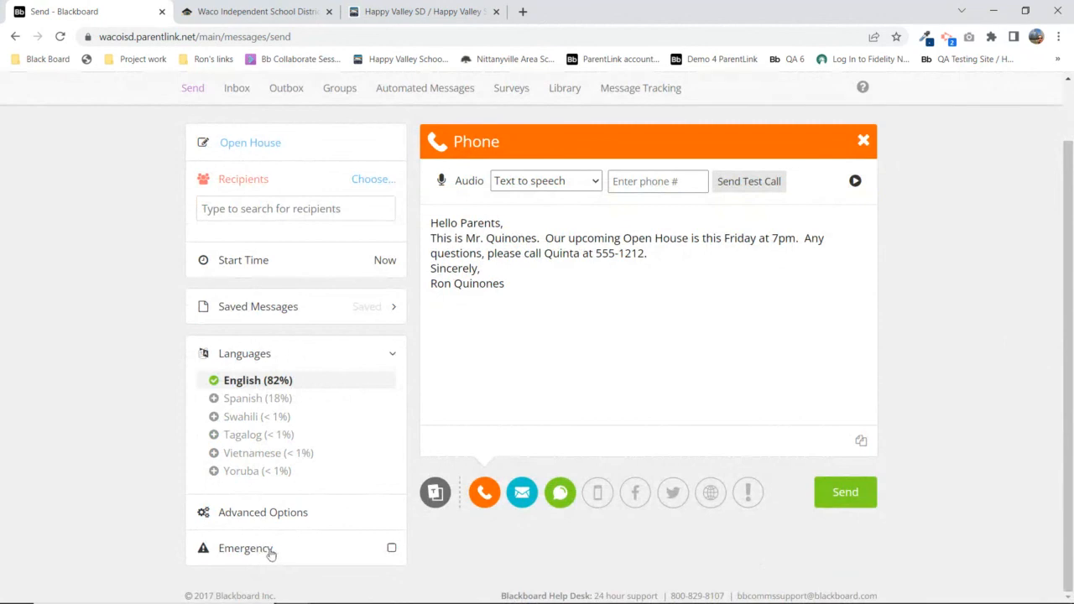
pyautogui.click(258, 356)
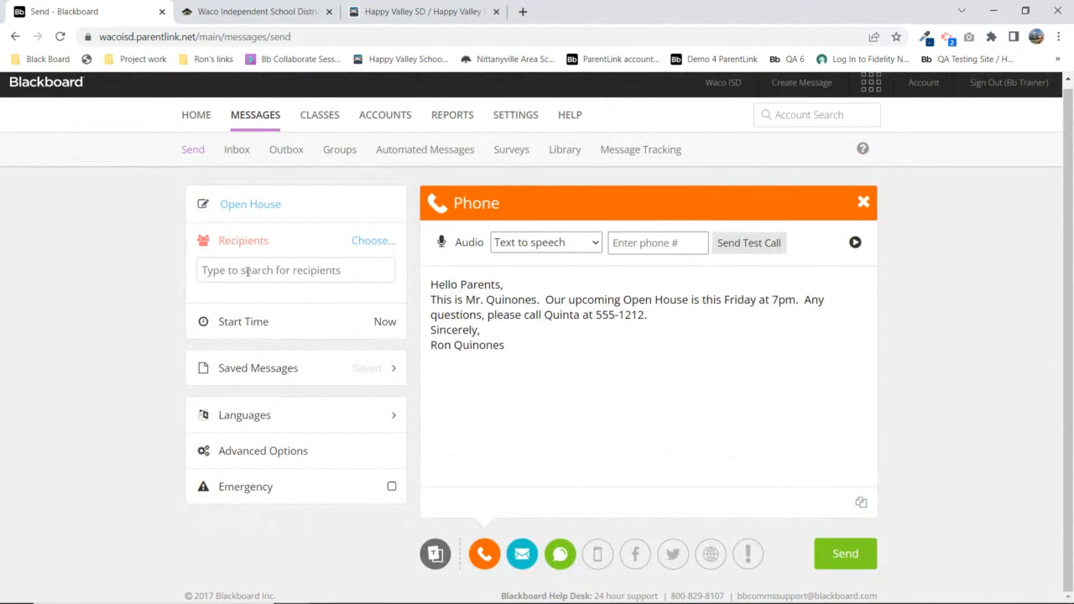
# Address Open House to Trainer, Bb under Waco ISD > District Administrator and send it
pyautogui.click(370, 241)
pyautogui.click(257, 265)
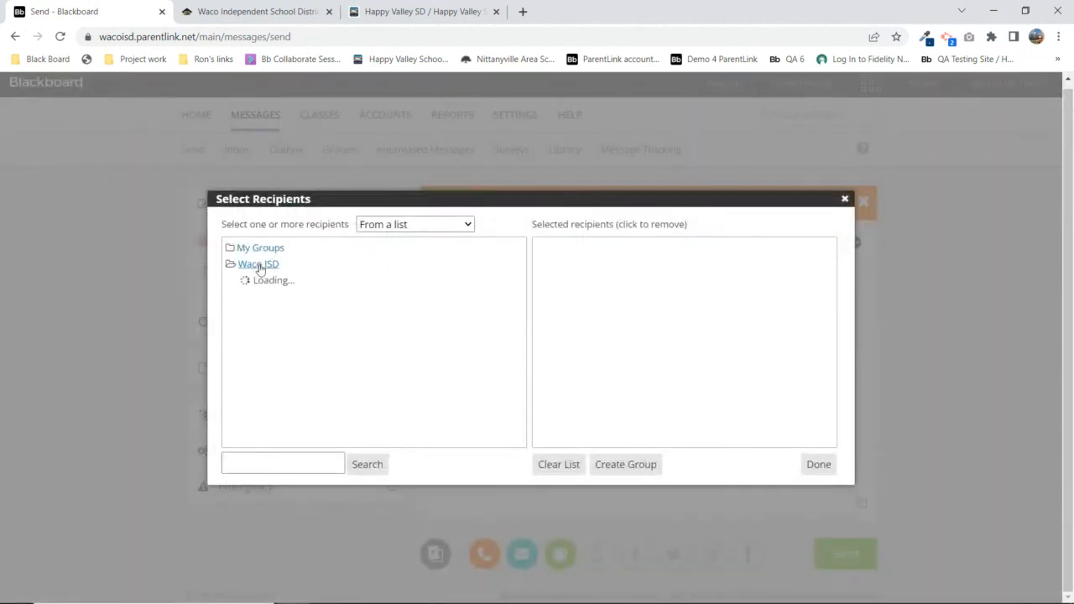
pyautogui.scroll(-1, 347, 366)
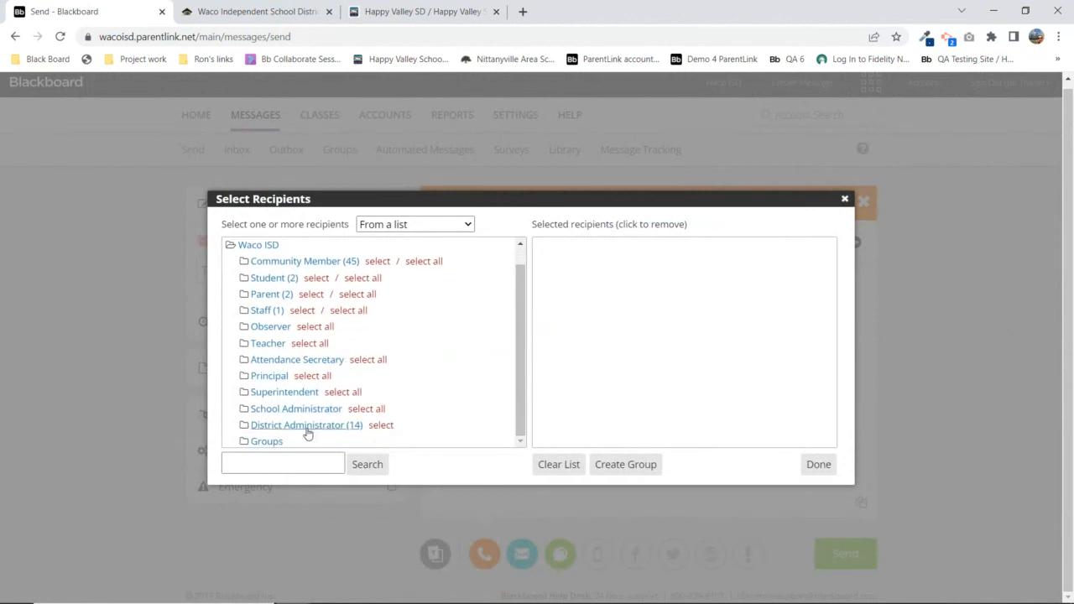
pyautogui.click(322, 427)
pyautogui.scroll(-3, 319, 420)
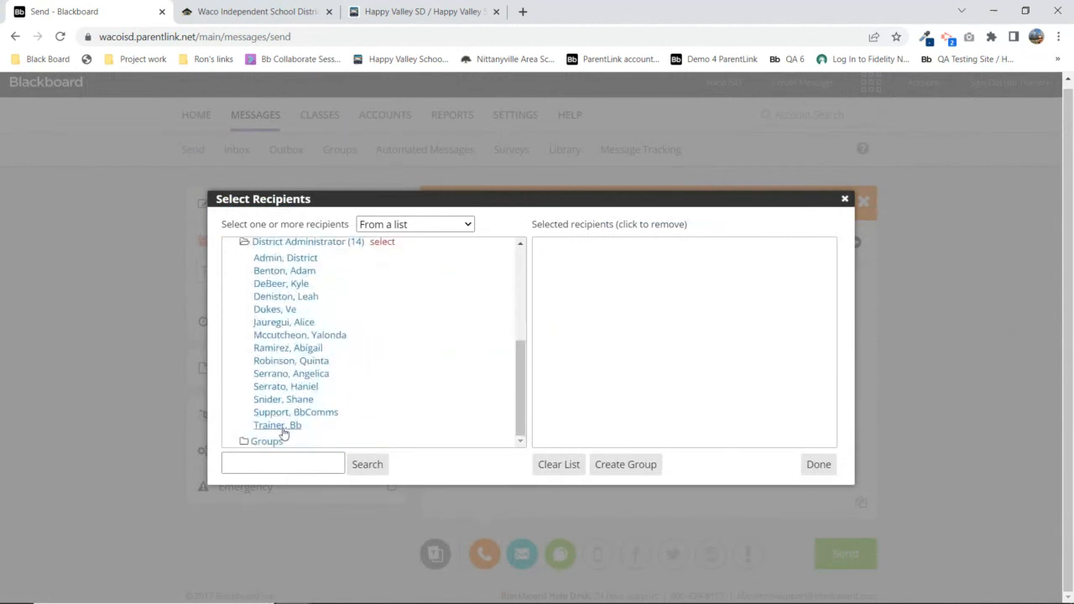
pyautogui.click(277, 426)
pyautogui.click(816, 464)
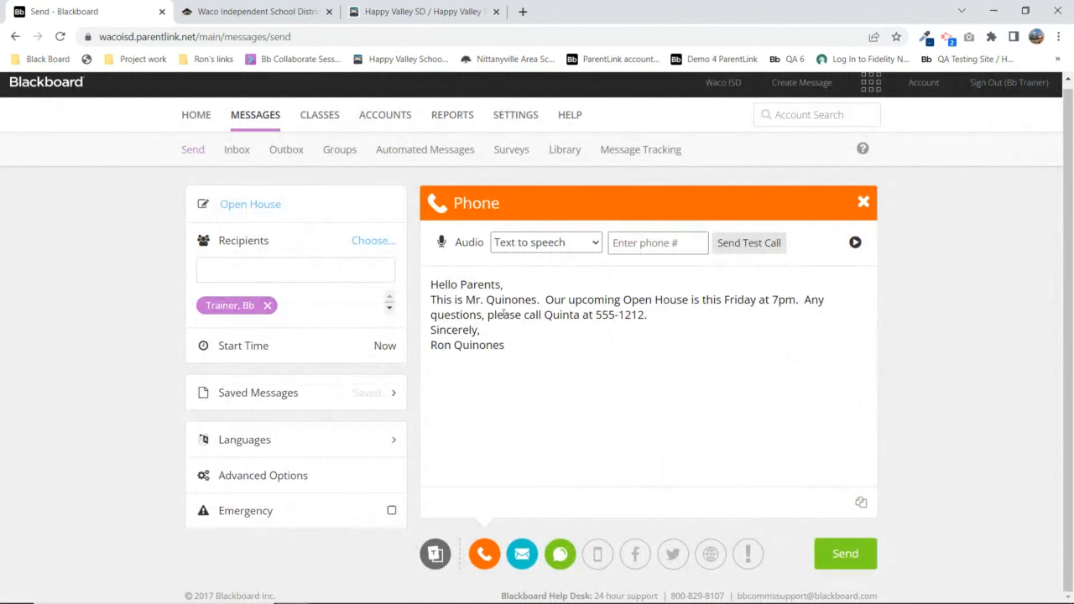
pyautogui.click(838, 556)
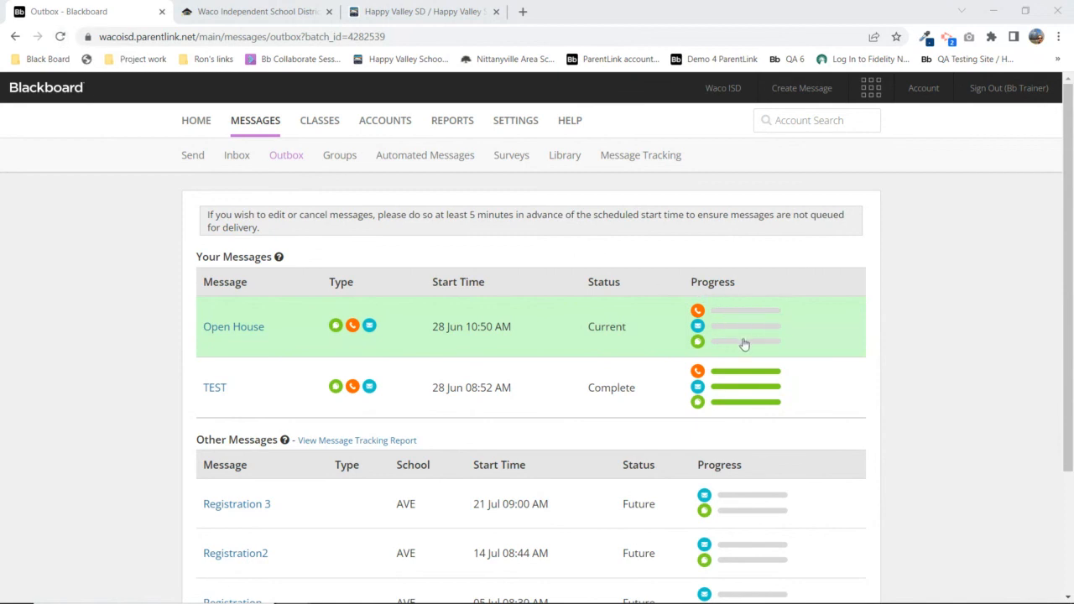
# Reload the Outbox page to update the Open House delivery progress bars
pyautogui.click(59, 36)
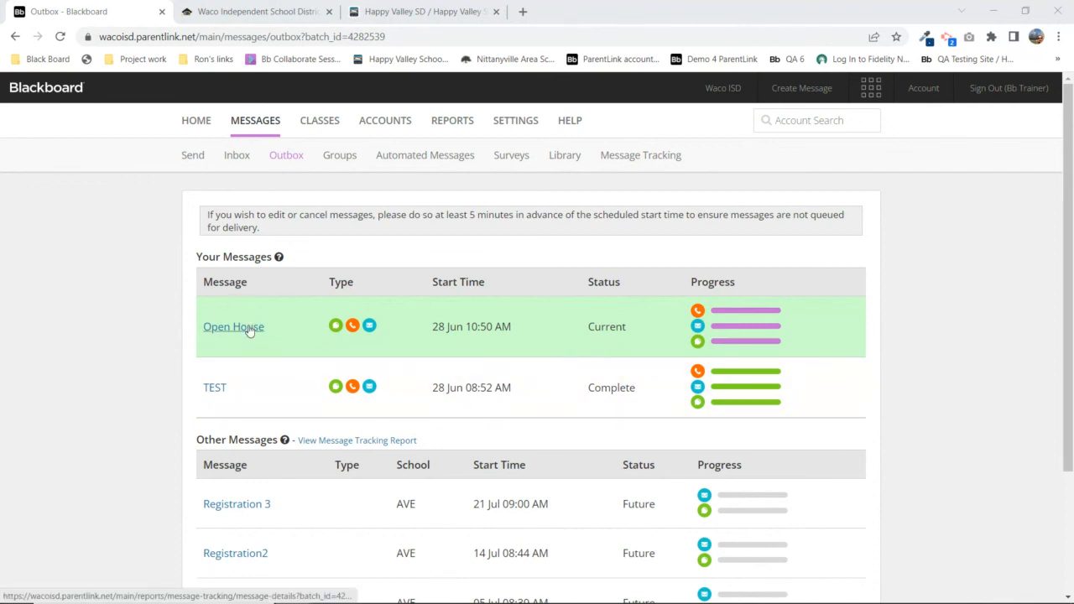
# Start a new message and load Open House from Saved Messages > Miscellaneous
pyautogui.click(193, 158)
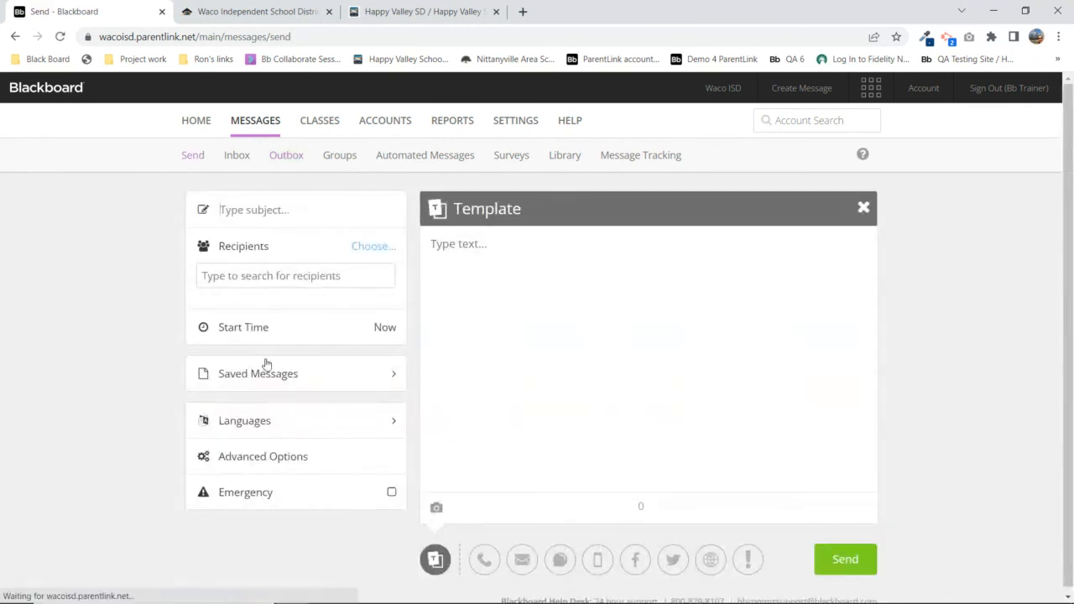
pyautogui.click(235, 375)
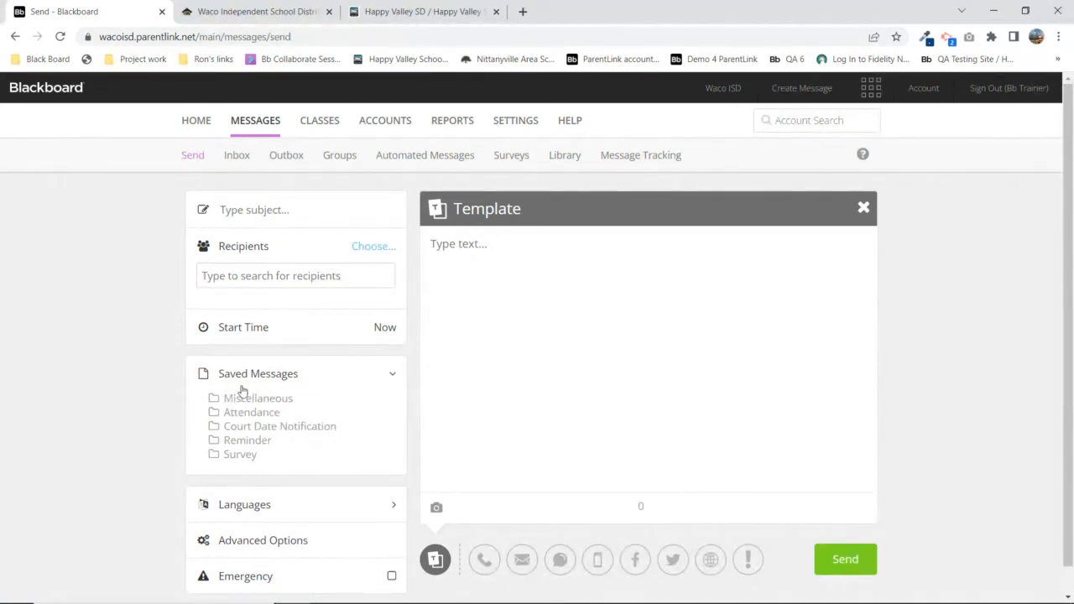
pyautogui.click(248, 403)
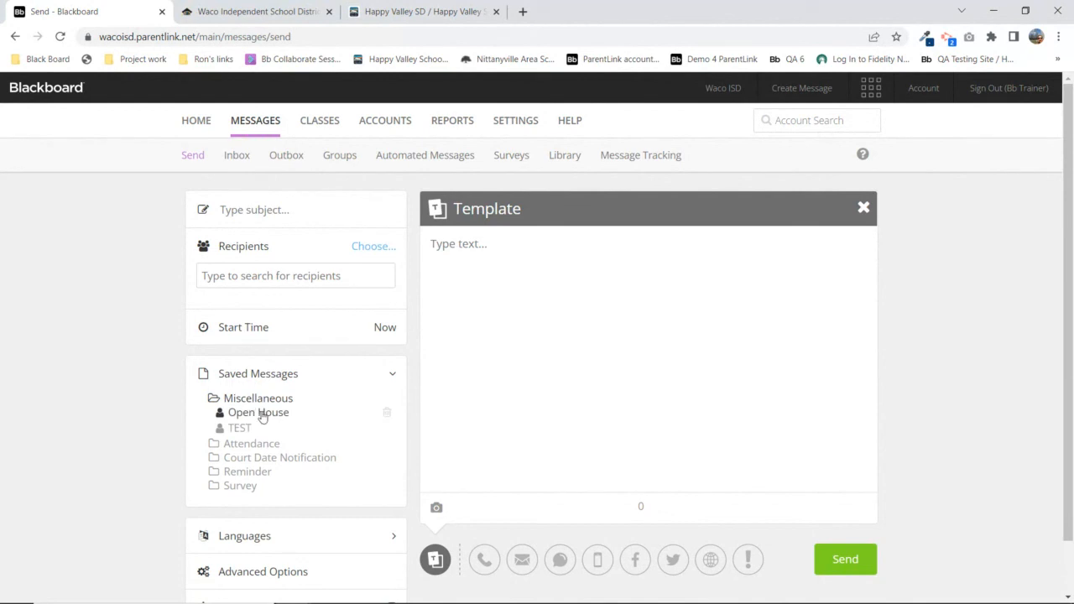
pyautogui.click(265, 415)
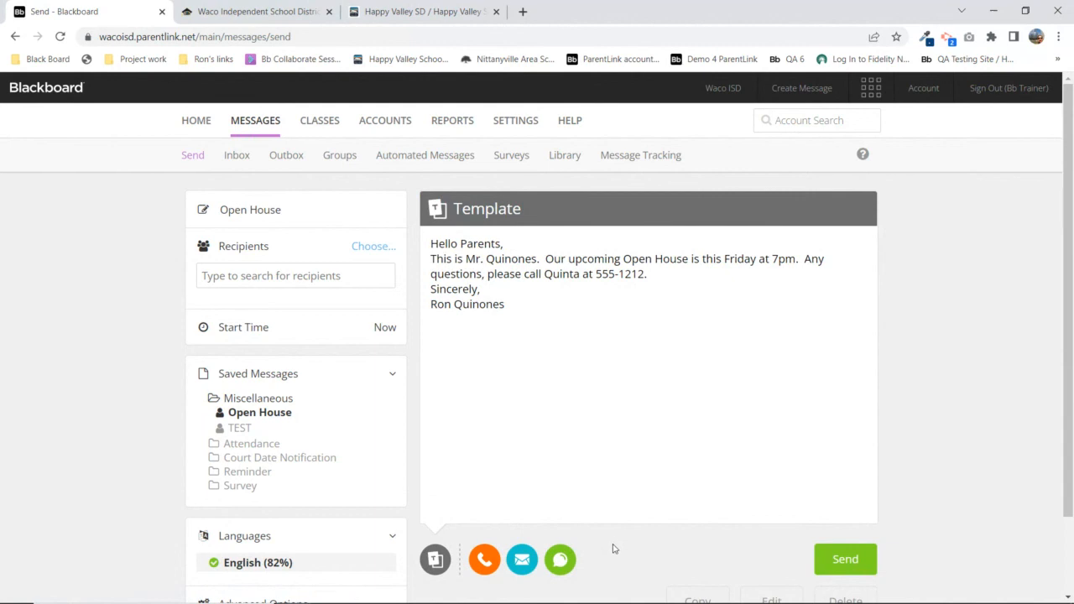
# Preview its phone, email and SMS versions, make a draft copy, then delete that copy
pyautogui.scroll(-2, 612, 549)
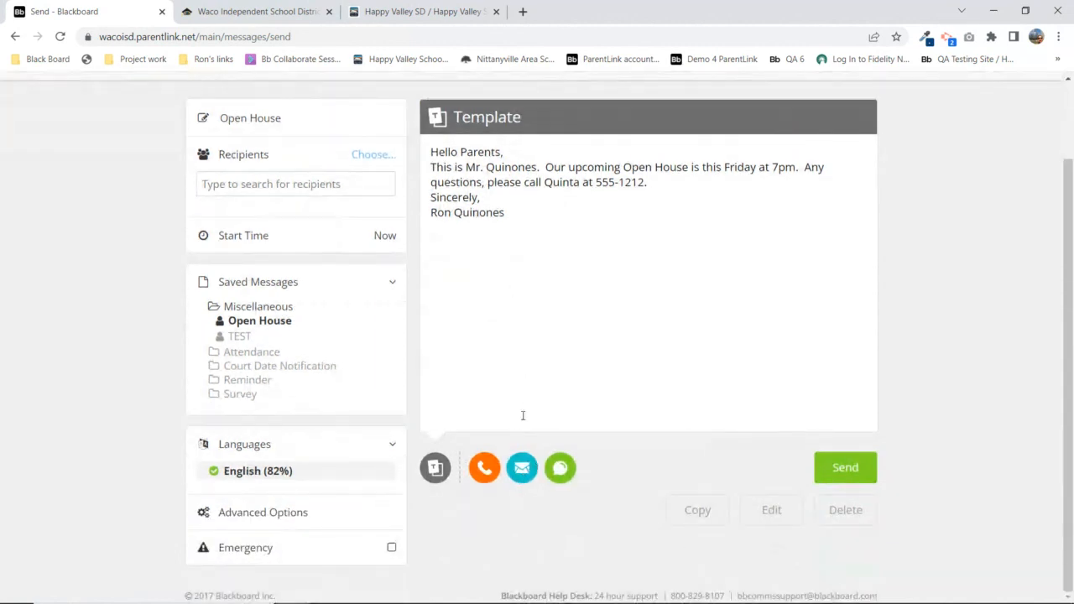
pyautogui.click(486, 470)
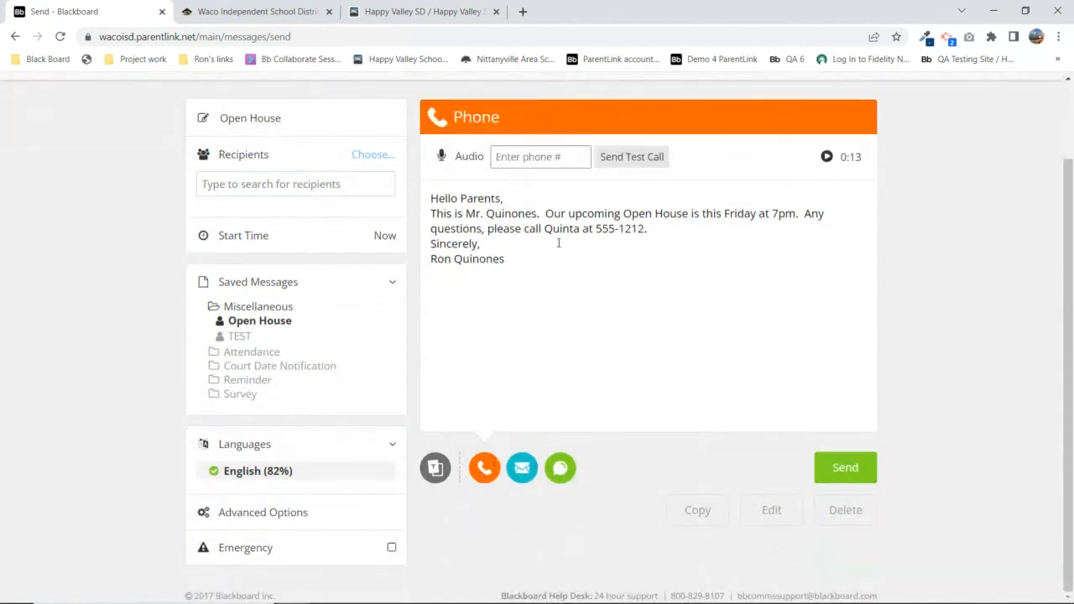
pyautogui.click(522, 470)
pyautogui.click(560, 470)
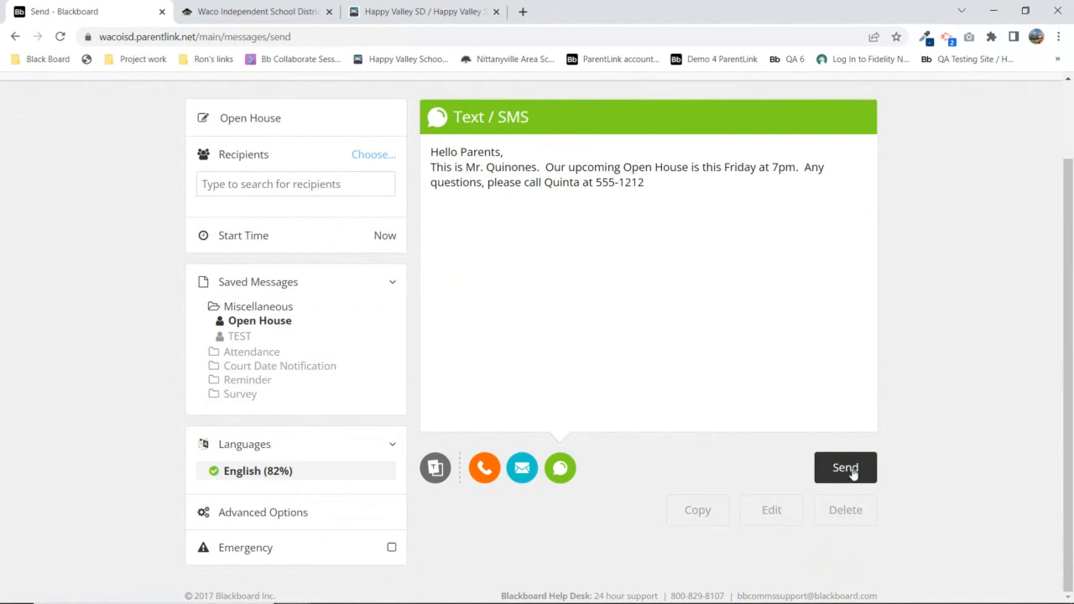
pyautogui.click(698, 512)
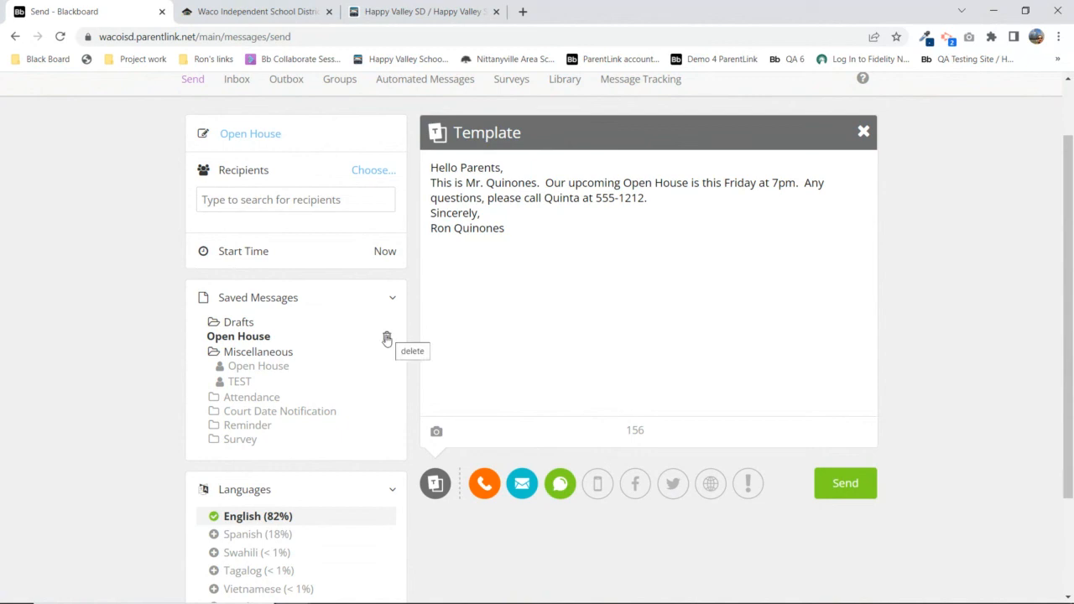
pyautogui.click(386, 337)
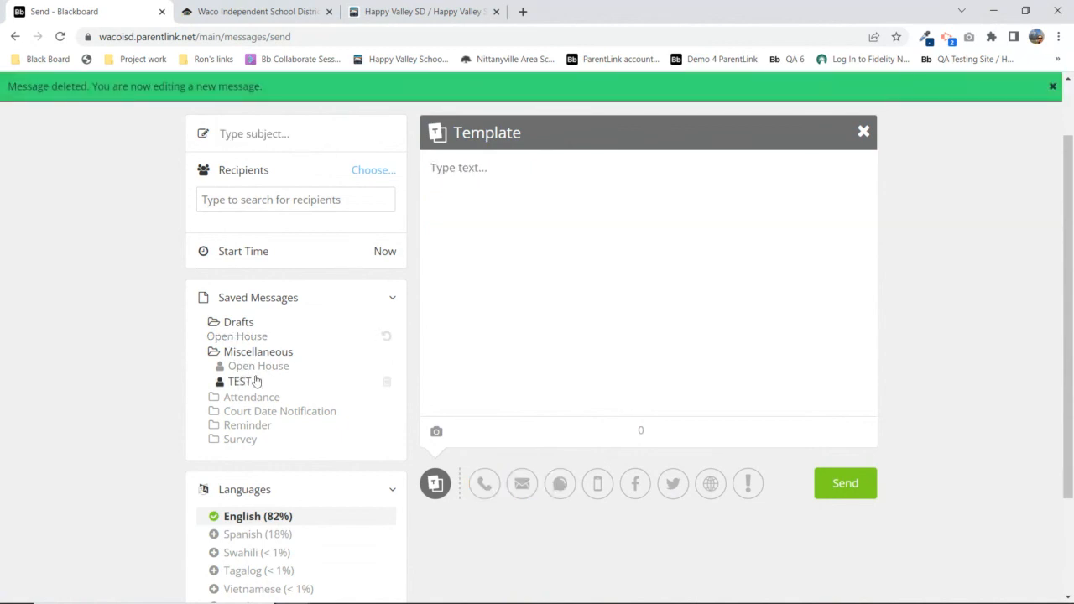
# Delete the saved TEST message, go back to the Outbox, then start a blank new message
pyautogui.click(386, 384)
pyautogui.scroll(1, 389, 361)
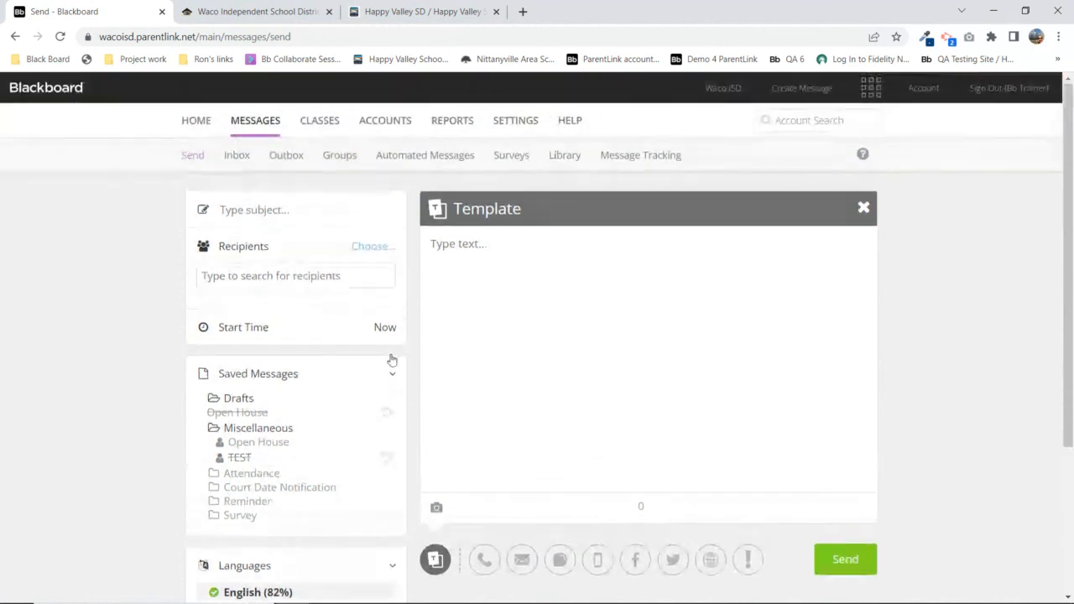
pyautogui.click(283, 158)
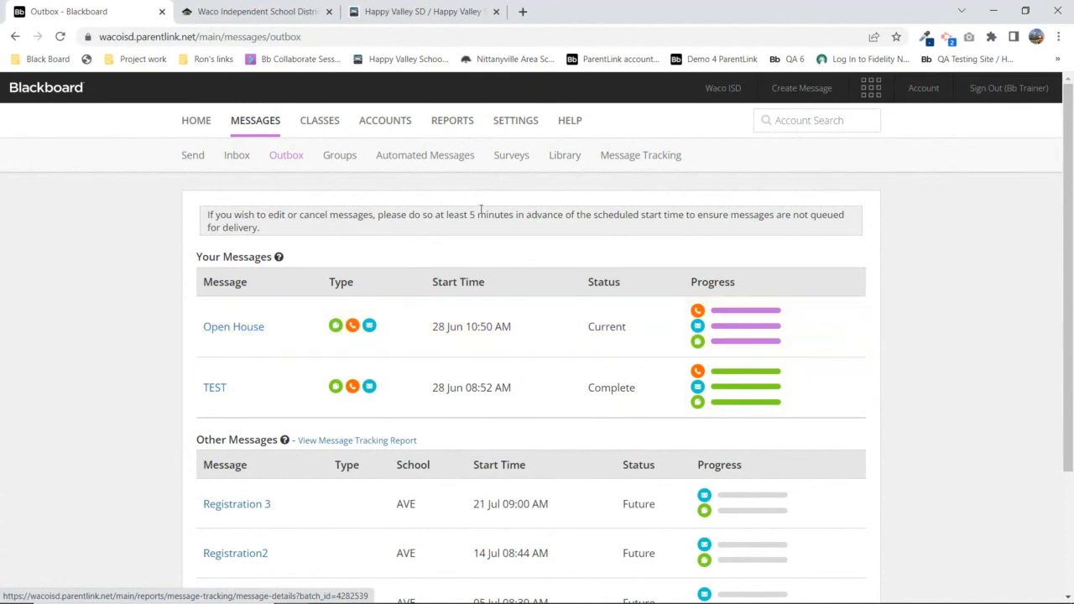
pyautogui.click(193, 161)
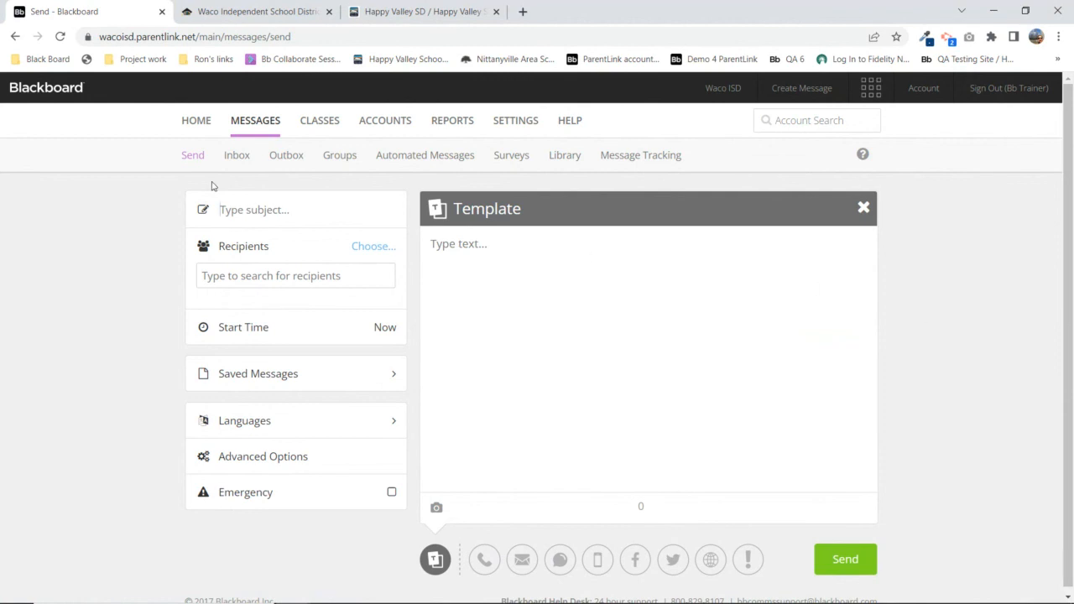
pyautogui.click(289, 156)
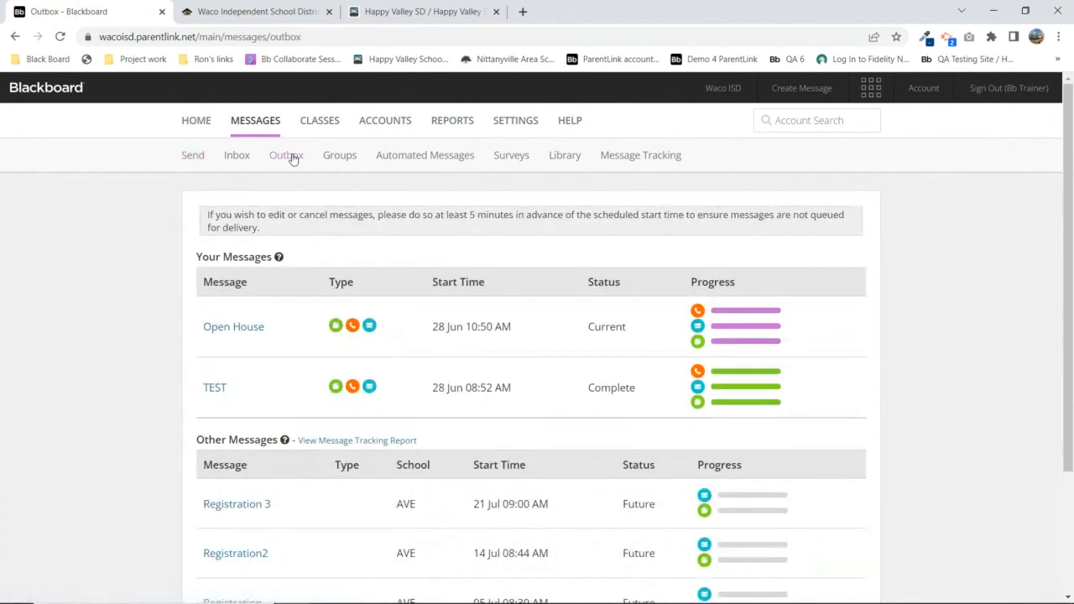
pyautogui.click(59, 39)
pyautogui.scroll(-2, 149, 375)
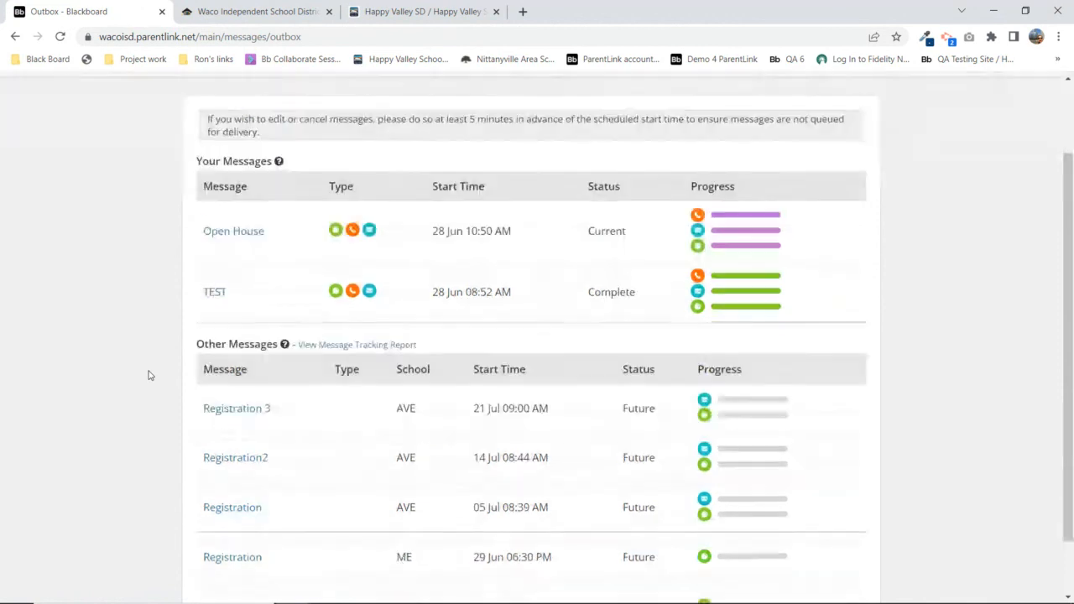
pyautogui.scroll(2, 153, 379)
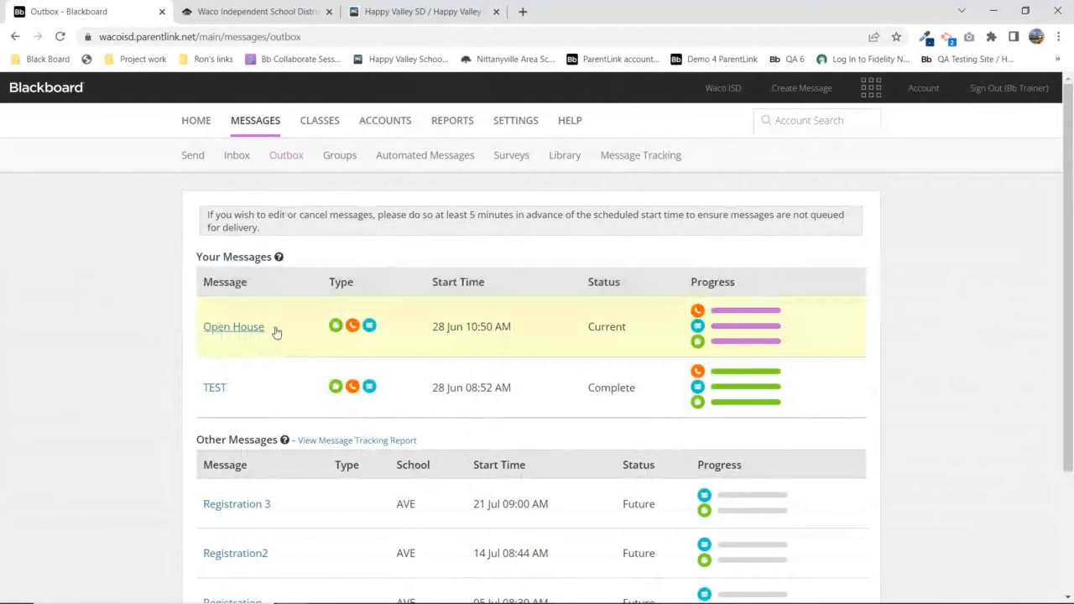
pyautogui.click(60, 38)
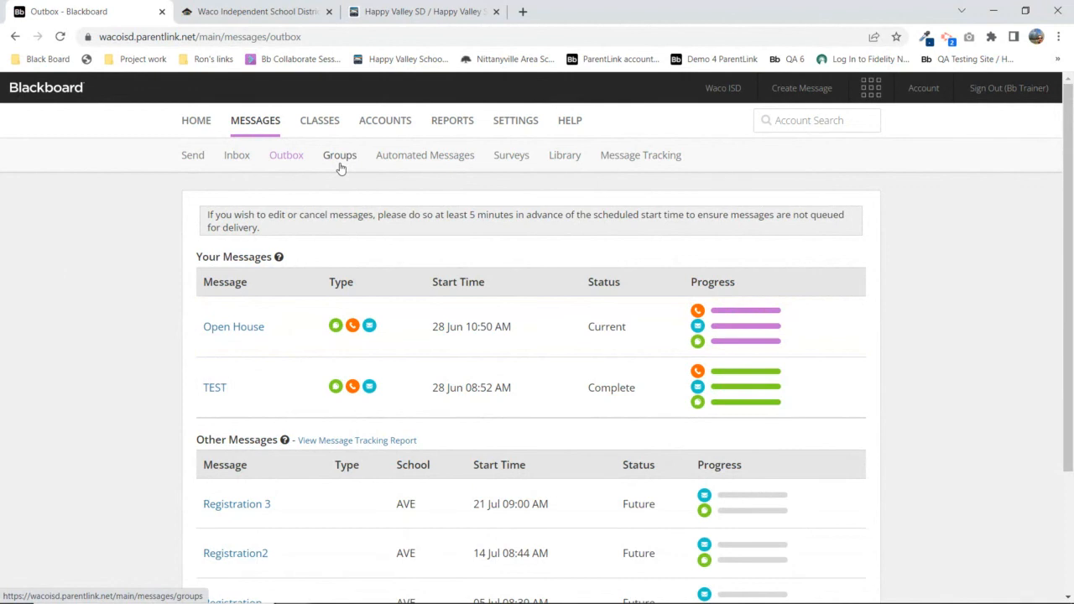
pyautogui.scroll(-3, 378, 233)
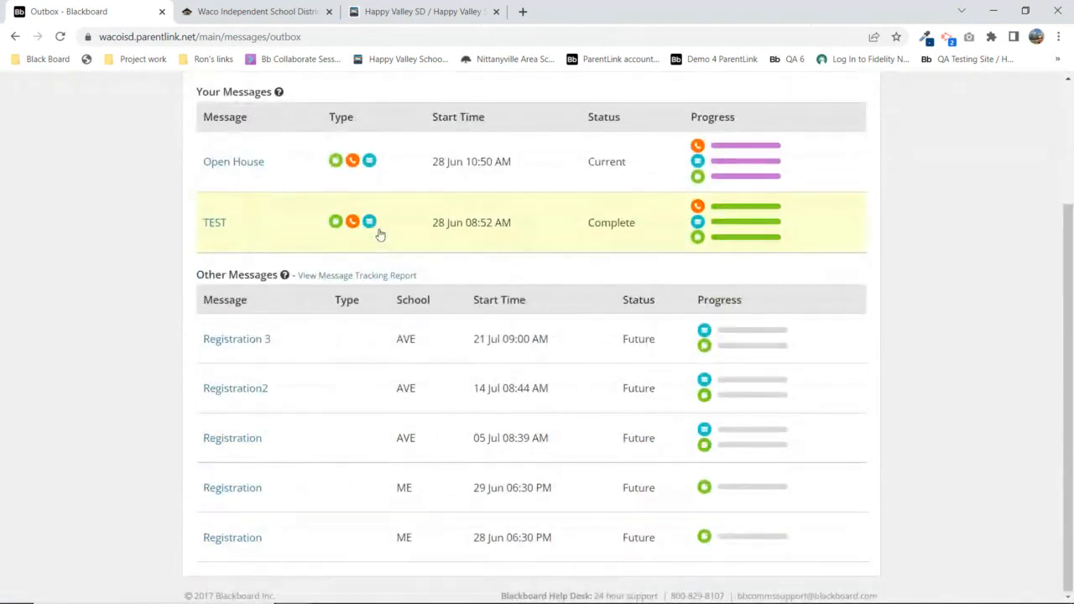
pyautogui.scroll(4, 378, 232)
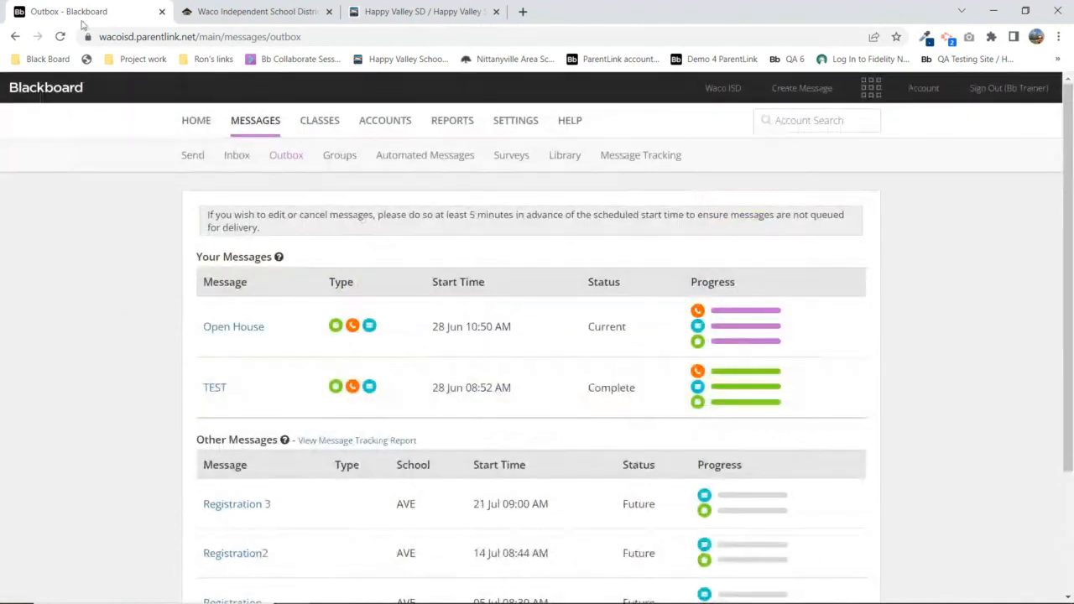
pyautogui.click(60, 37)
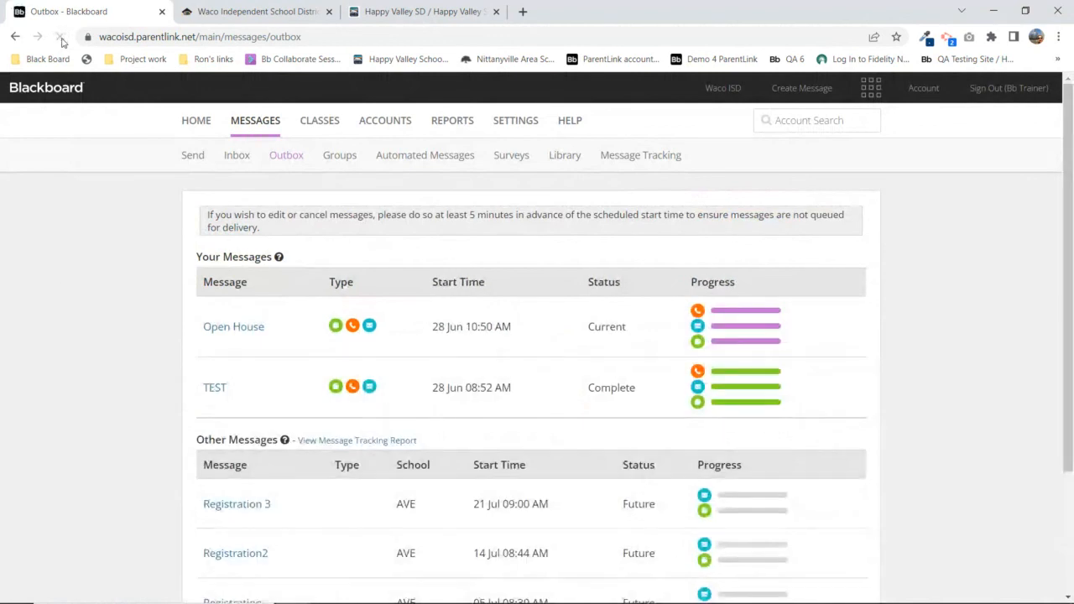
pyautogui.scroll(-3, 304, 336)
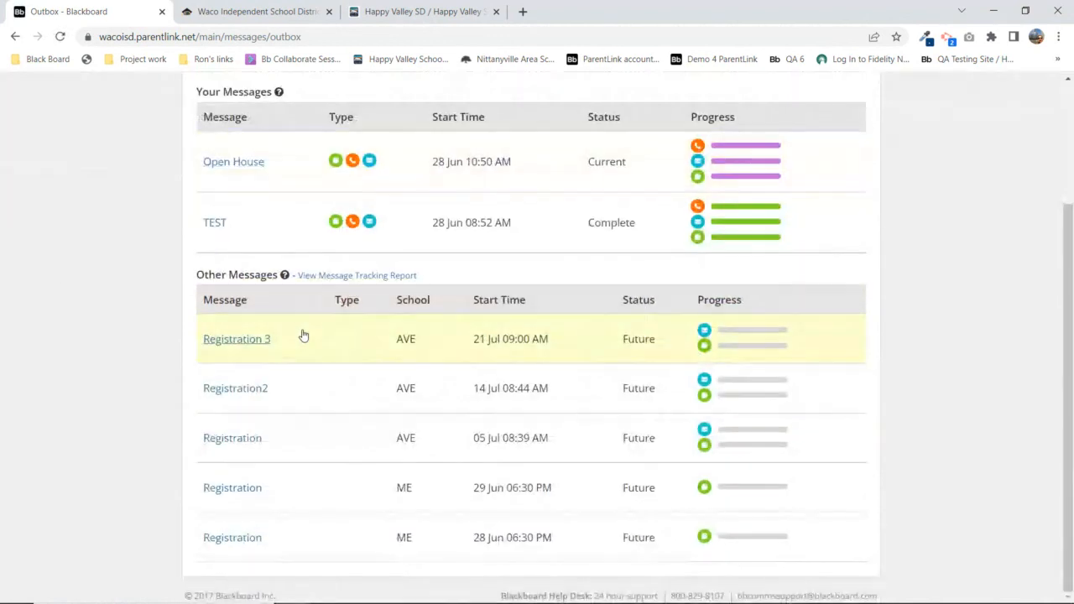
pyautogui.scroll(3, 303, 336)
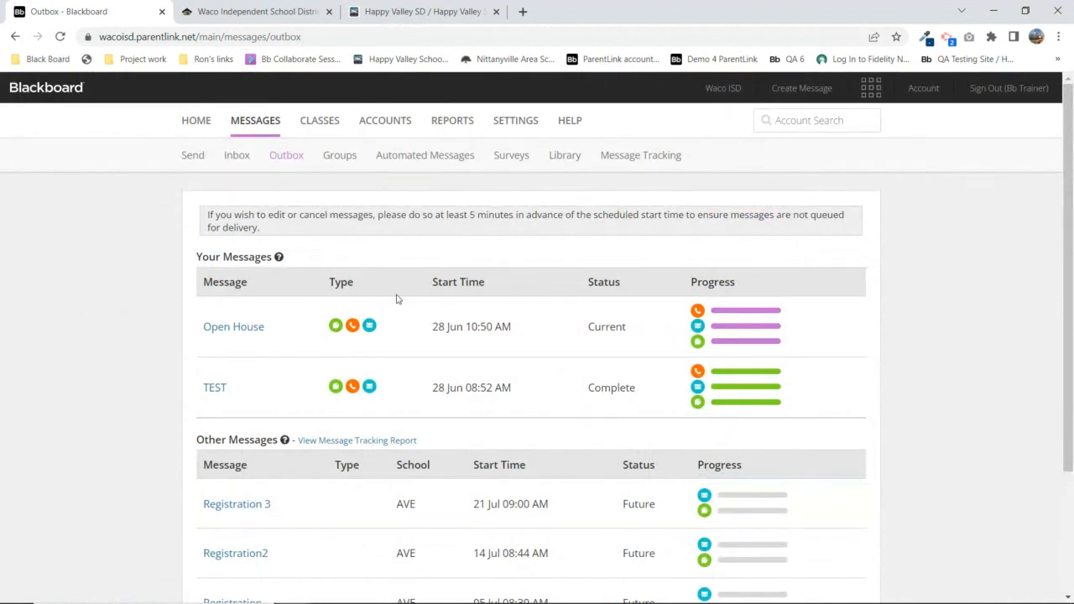
pyautogui.click(234, 328)
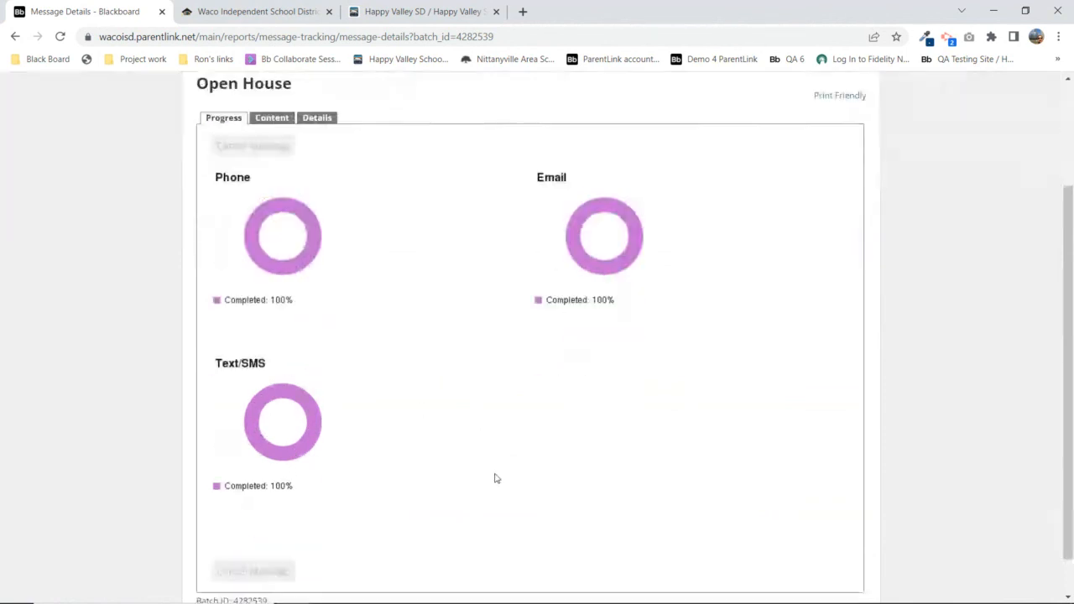
# Switch to the PowerPoint slide show and advance to slide 4, Delivery Results
pyautogui.scroll(-2, 494, 457)
pyautogui.click(648, 592)
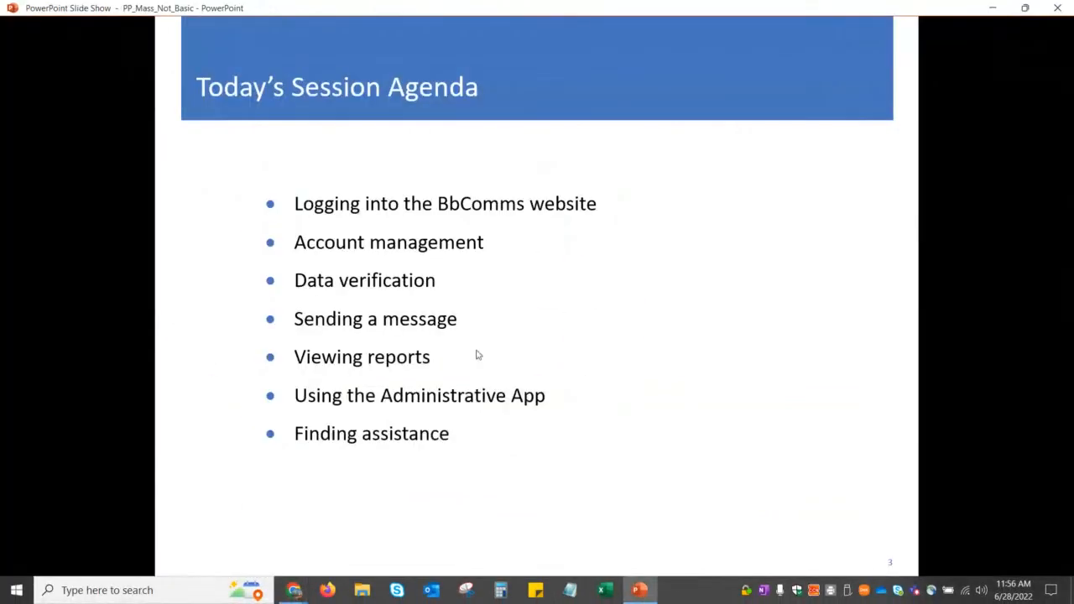
pyautogui.click(475, 355)
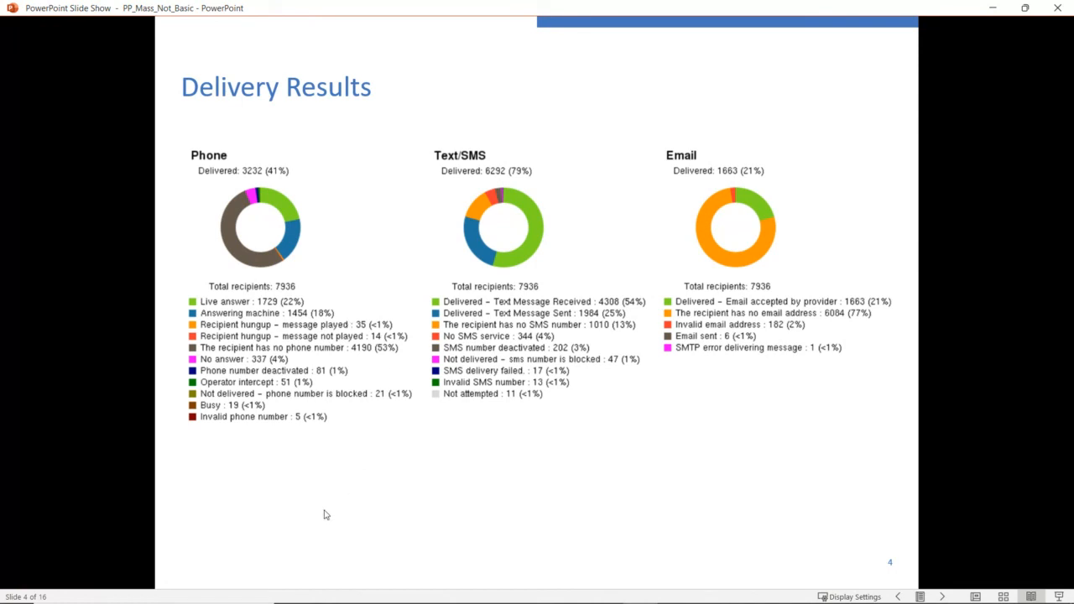
# From the ACCOUNTS list, open a staff member's personal file and choose Sign In As
pyautogui.moveTo(299, 599)
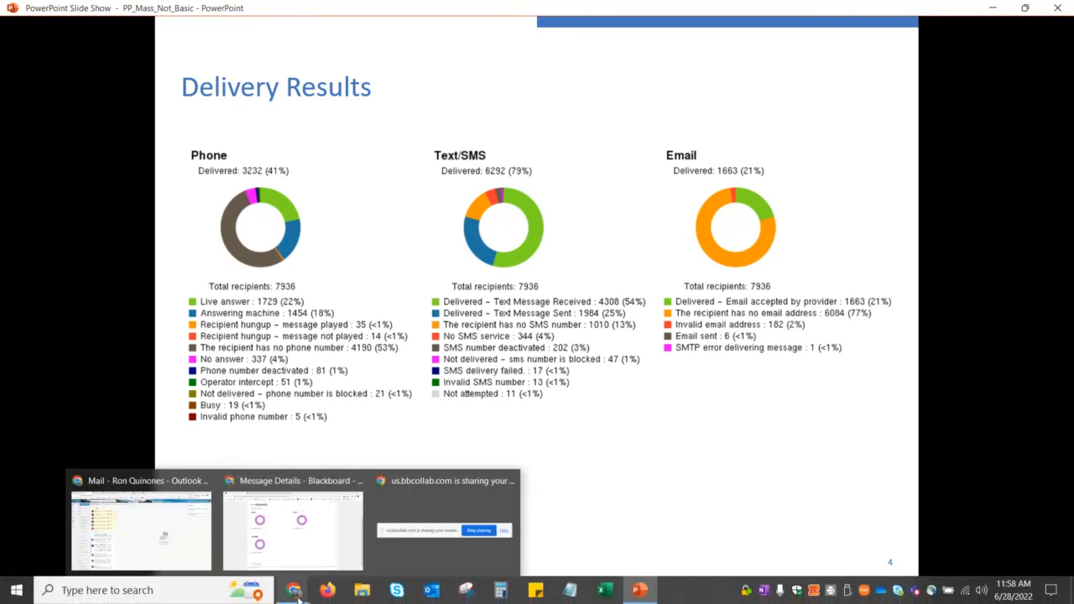
pyautogui.click(285, 536)
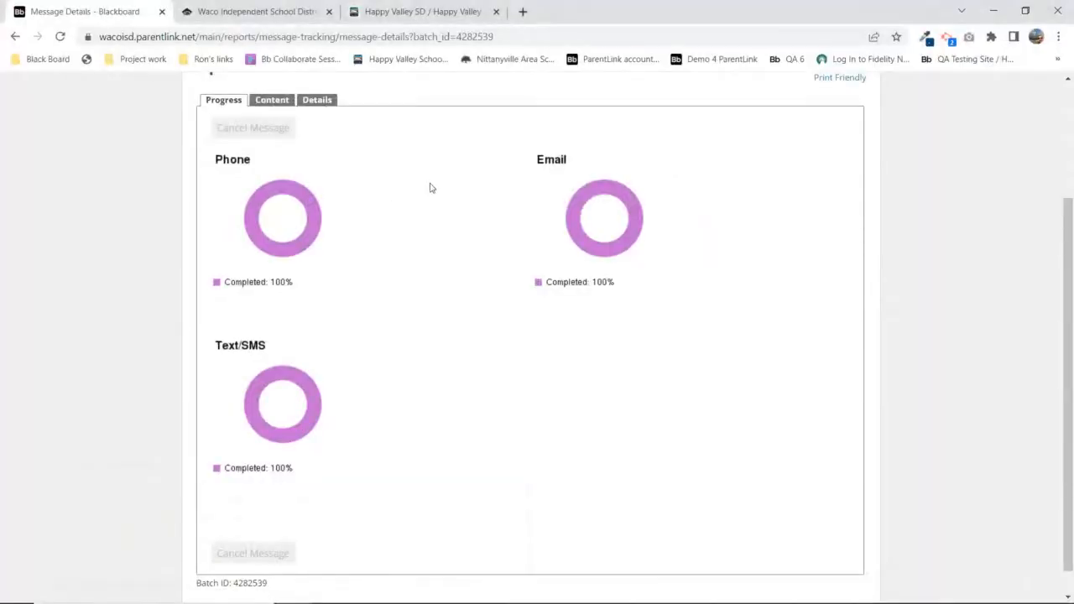
pyautogui.scroll(2, 439, 189)
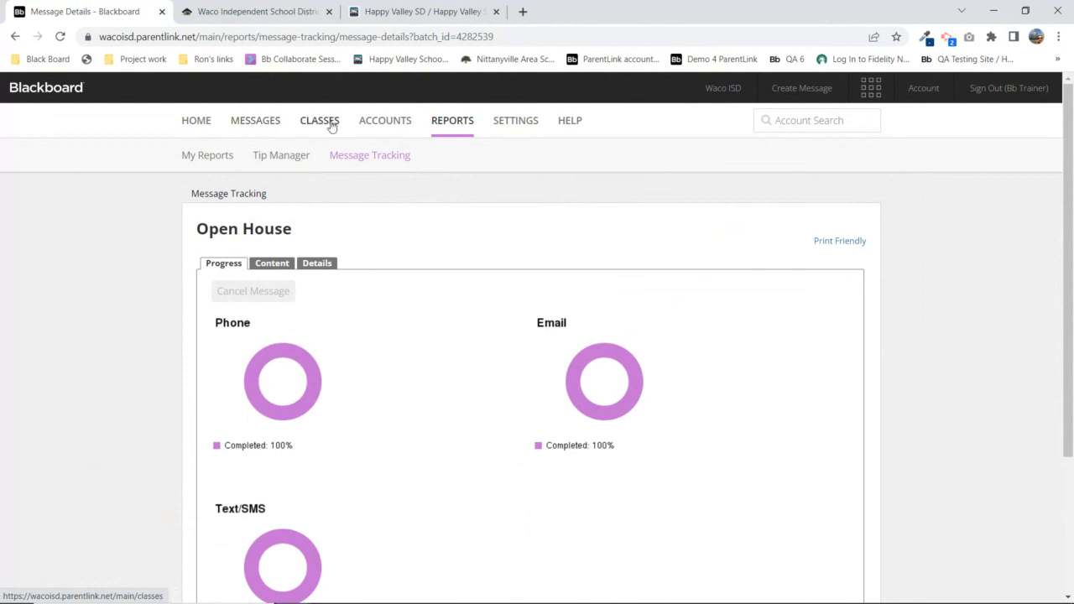
pyautogui.click(373, 122)
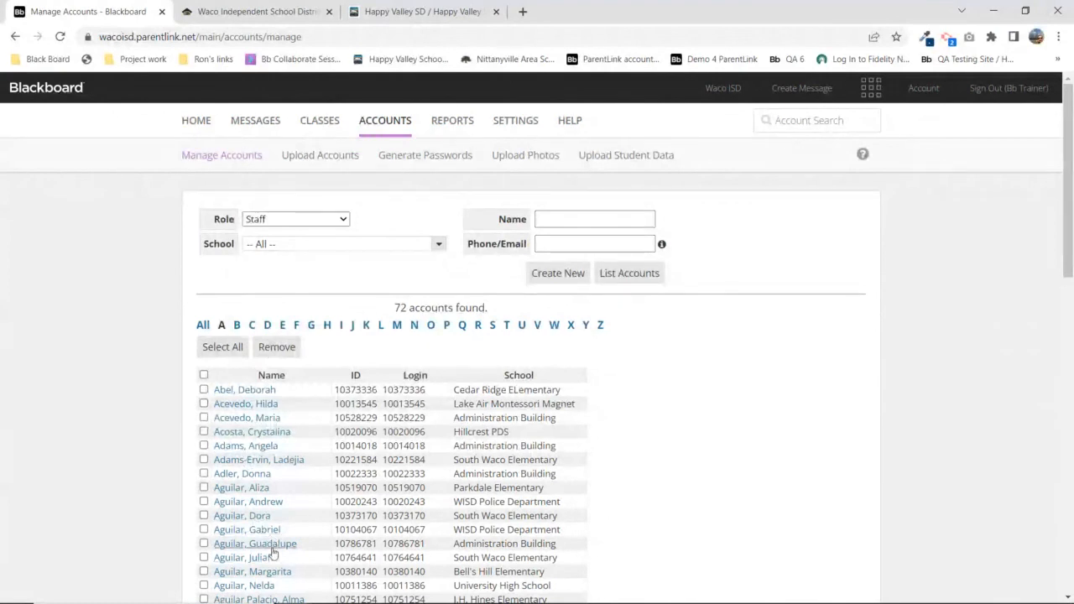
pyautogui.scroll(-1, 273, 551)
pyautogui.scroll(-3, 255, 378)
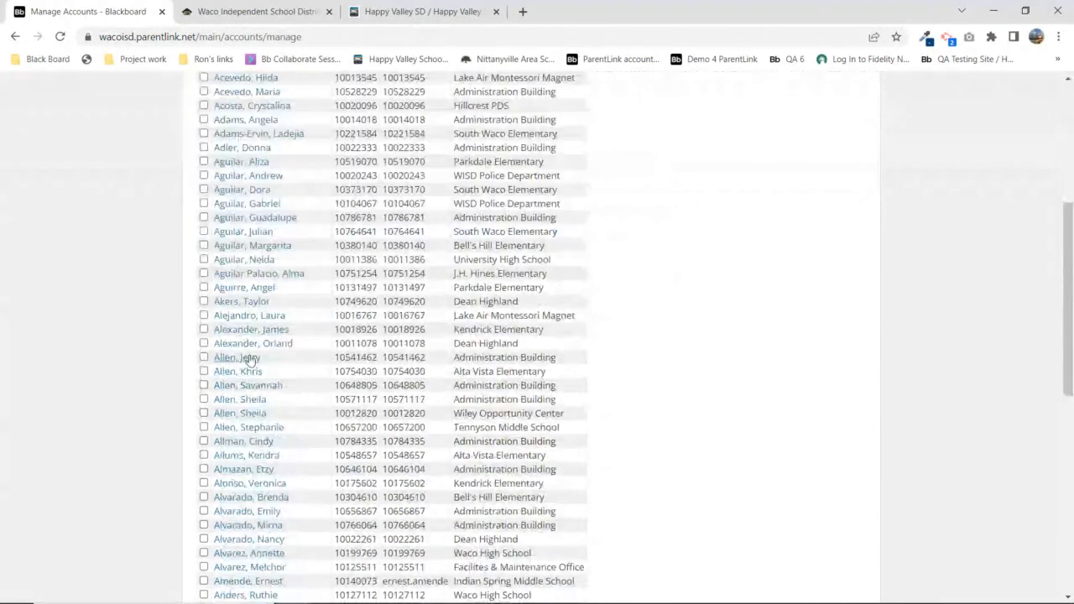
pyautogui.click(240, 357)
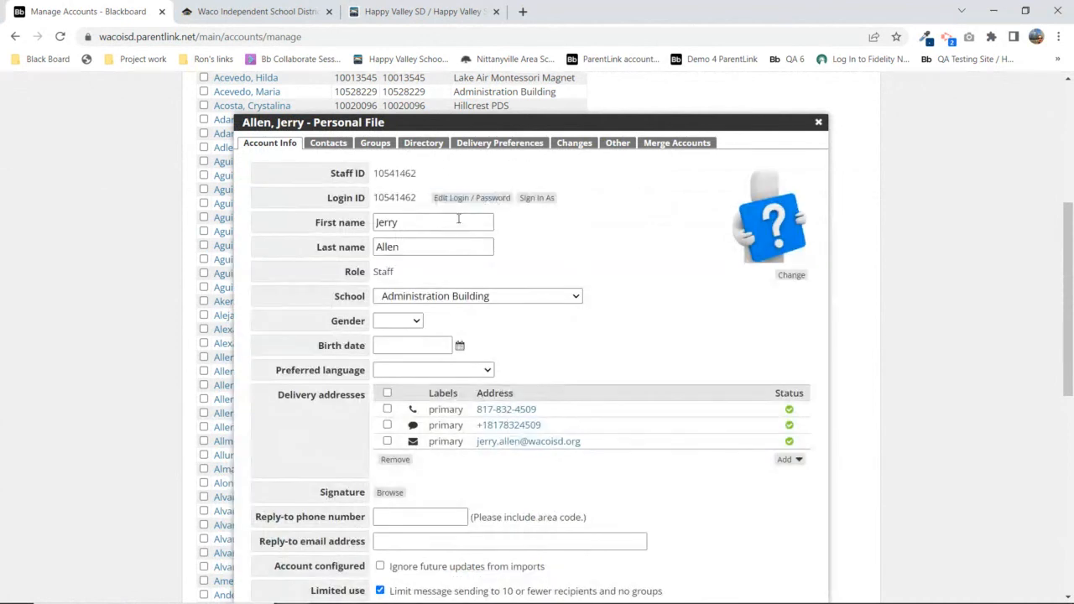
pyautogui.click(533, 200)
# Confirm signing in as the staff member and open the Message Tracking report form
pyautogui.click(631, 378)
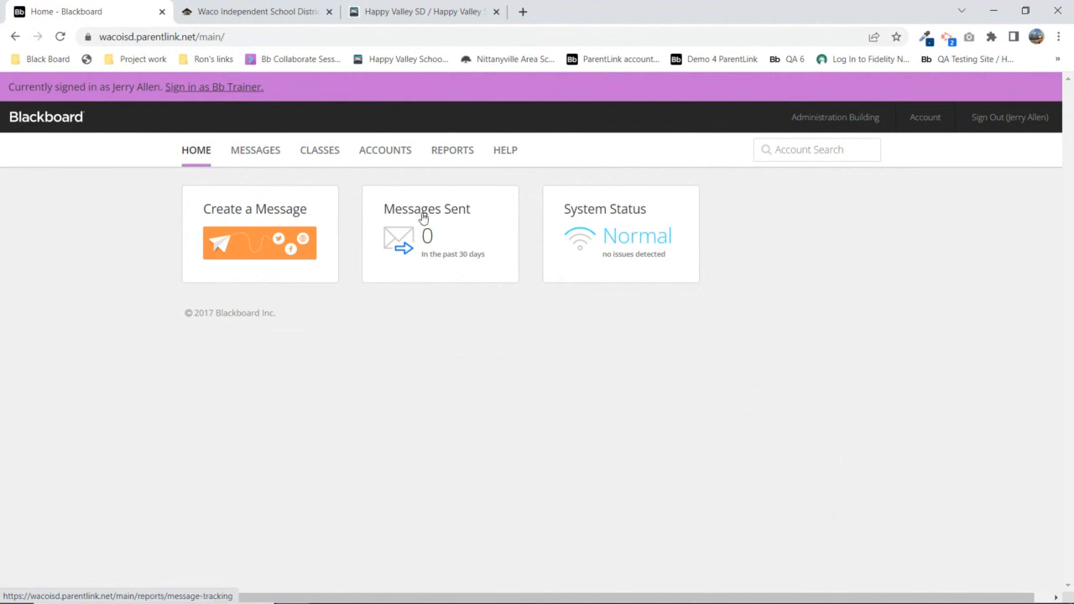
pyautogui.click(449, 153)
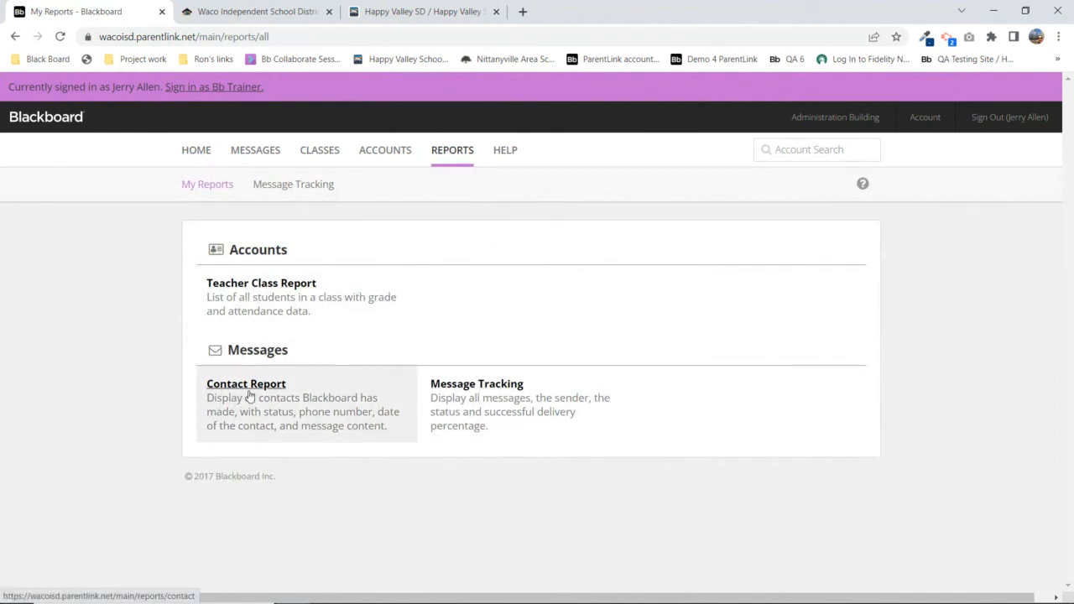
pyautogui.click(475, 389)
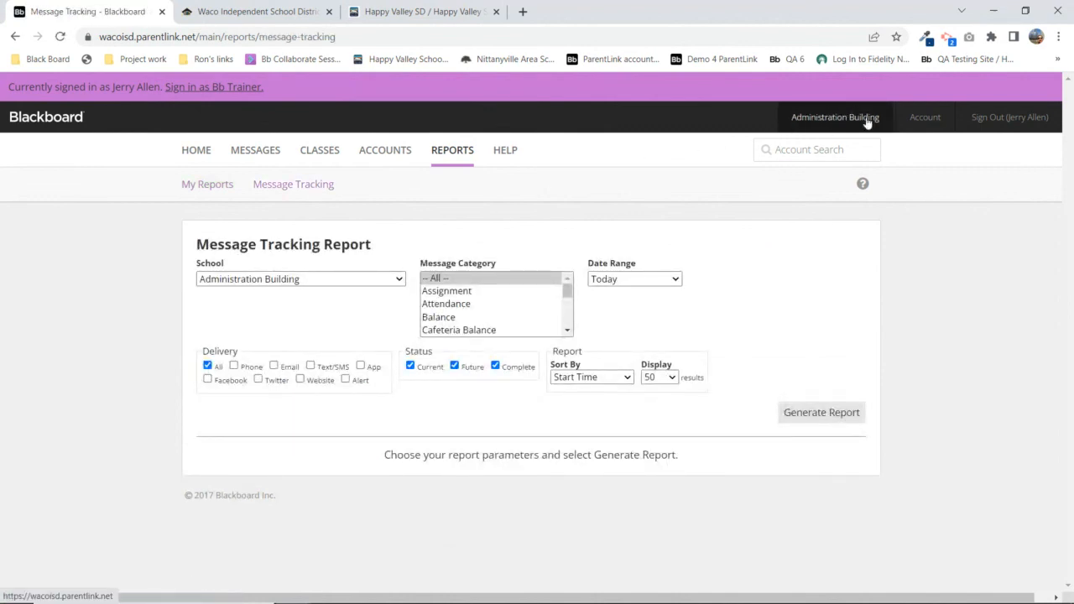
# Generate tracking for Administration Building dated Today, then switch back to the trainer account
pyautogui.click(320, 279)
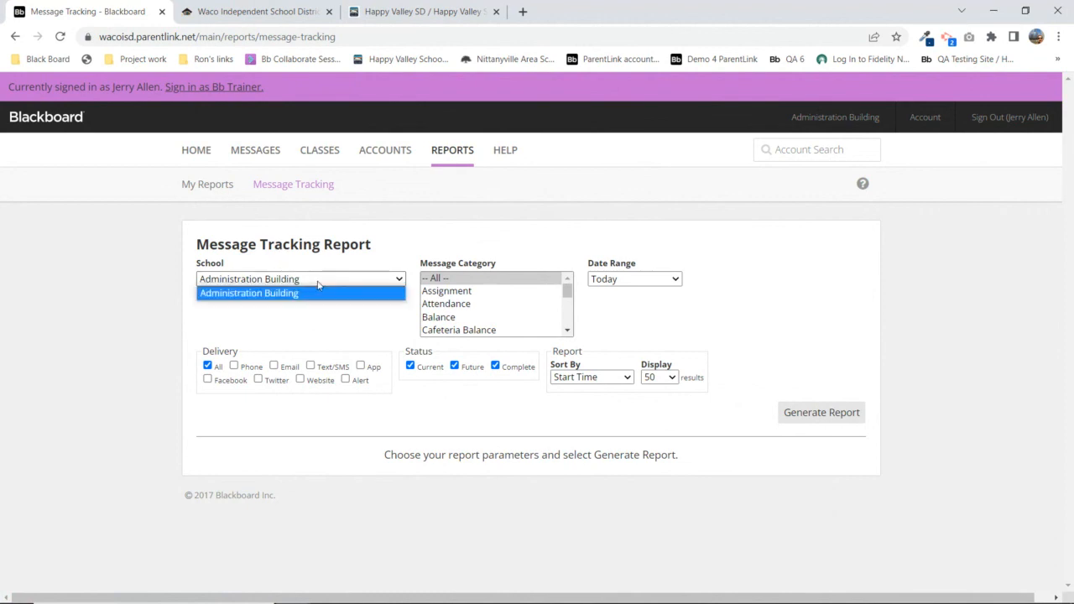
pyautogui.click(262, 298)
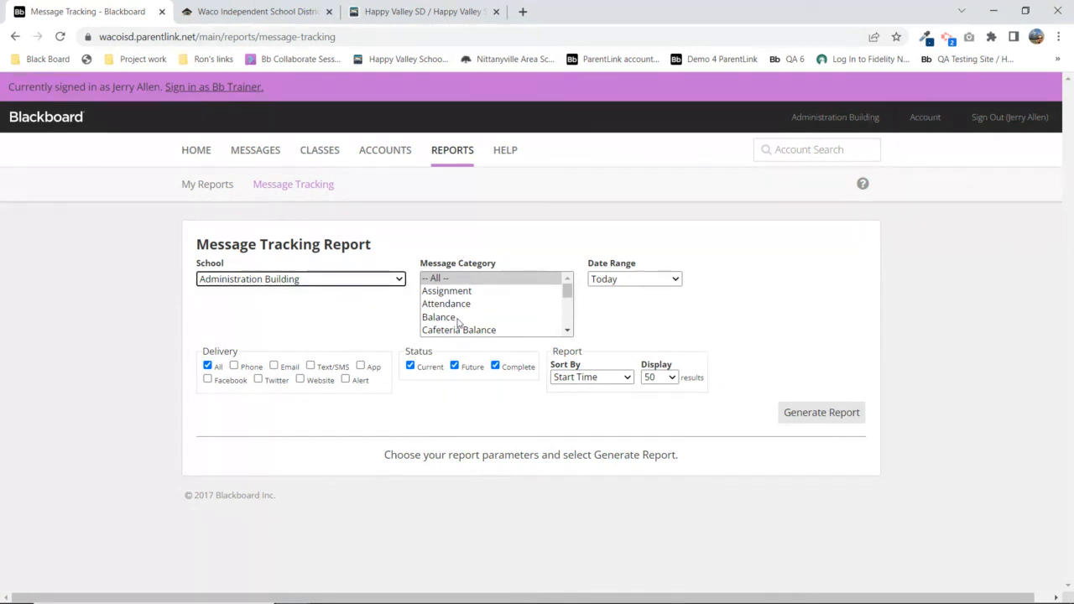
pyautogui.click(624, 280)
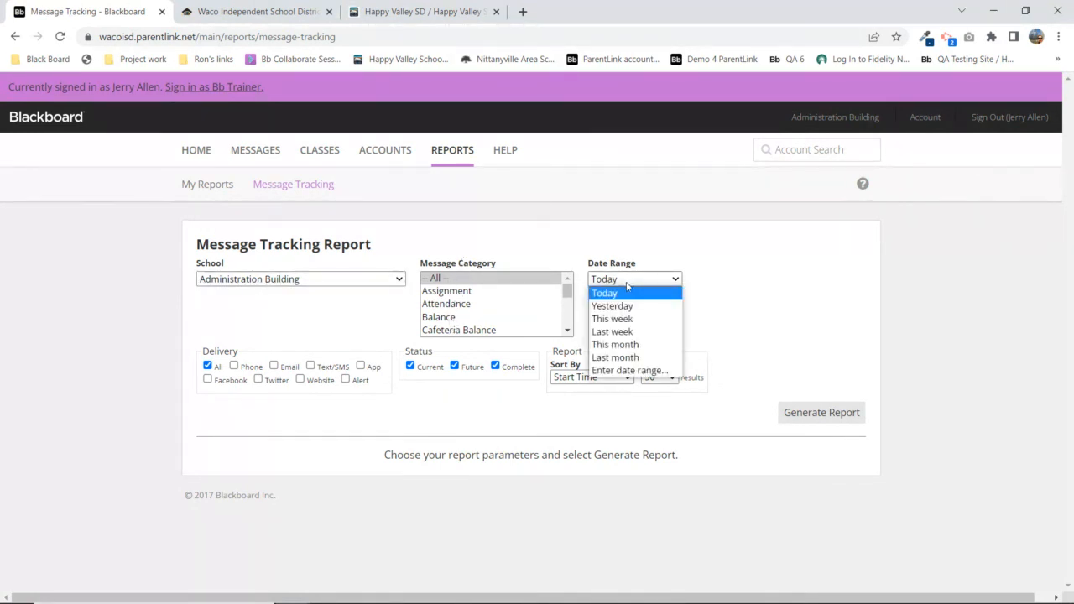
pyautogui.click(733, 278)
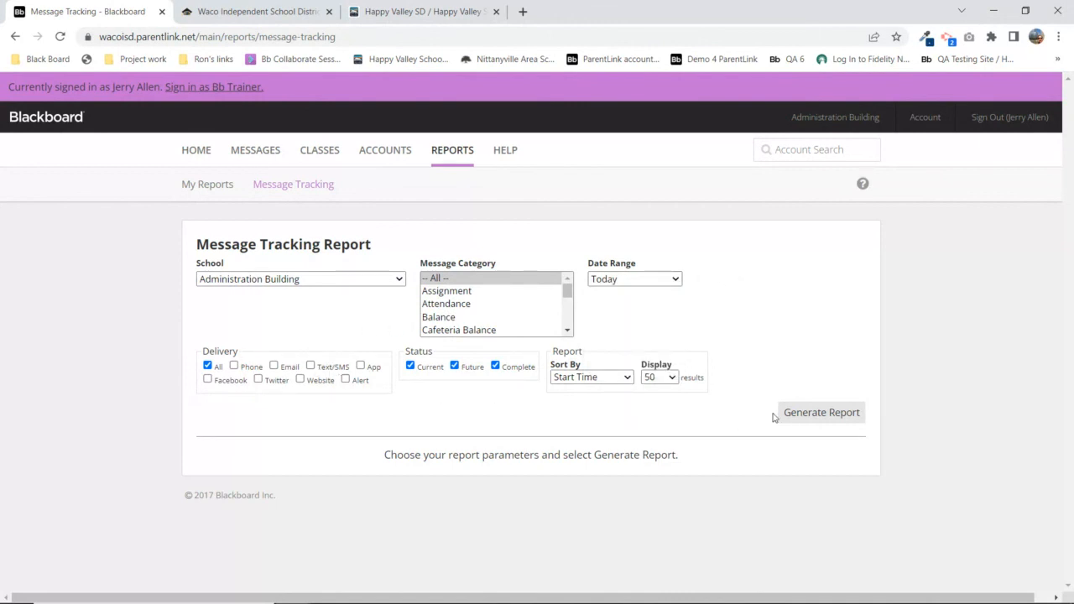
pyautogui.click(840, 414)
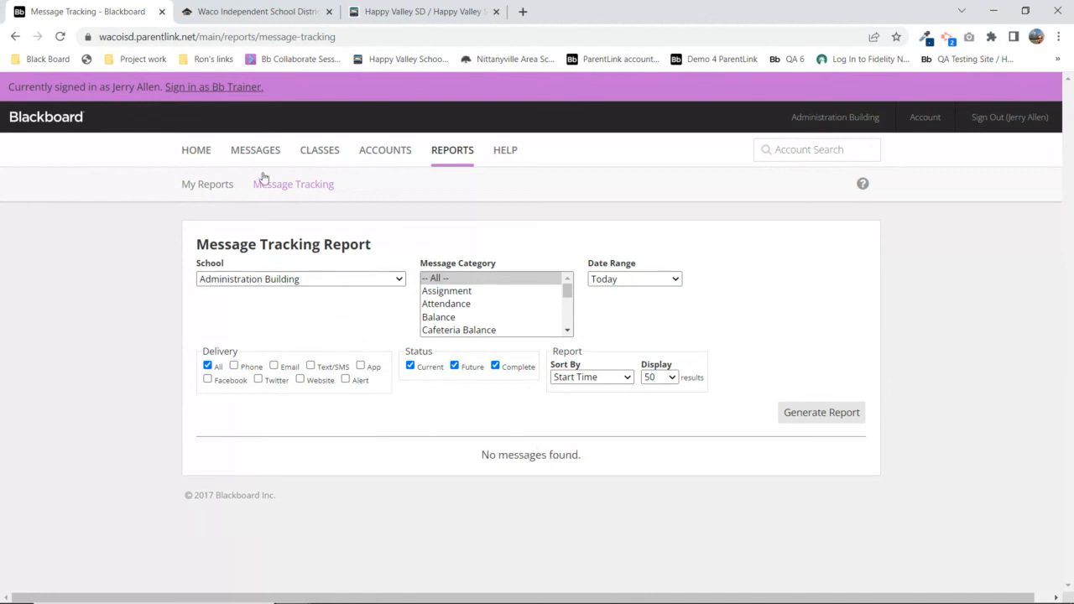
pyautogui.click(221, 88)
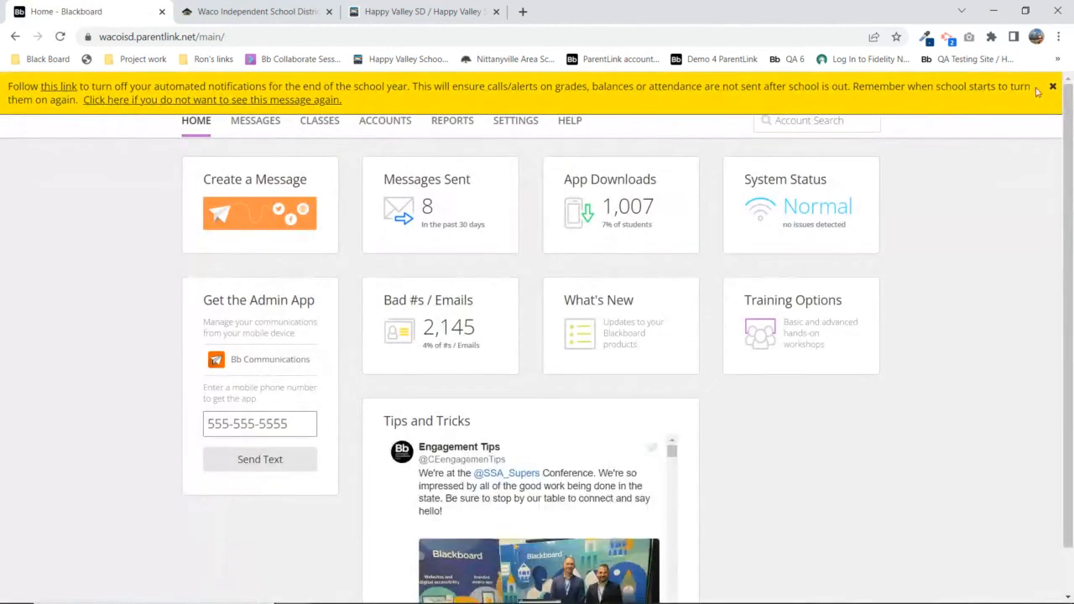
pyautogui.click(1055, 87)
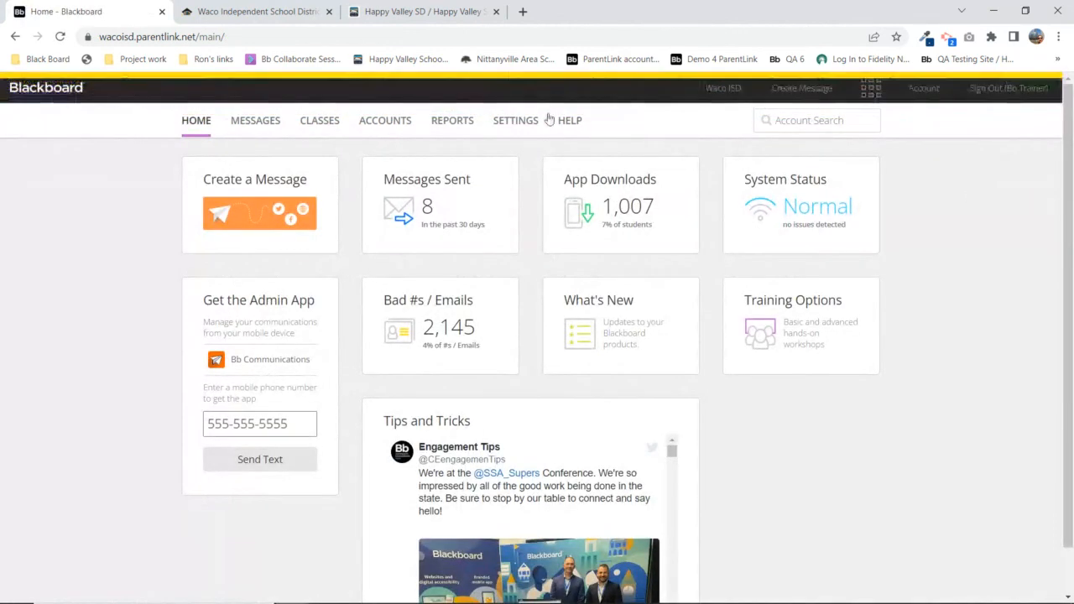
# As the trainer, generate the Message Tracking report for all schools, dated Today
pyautogui.click(458, 125)
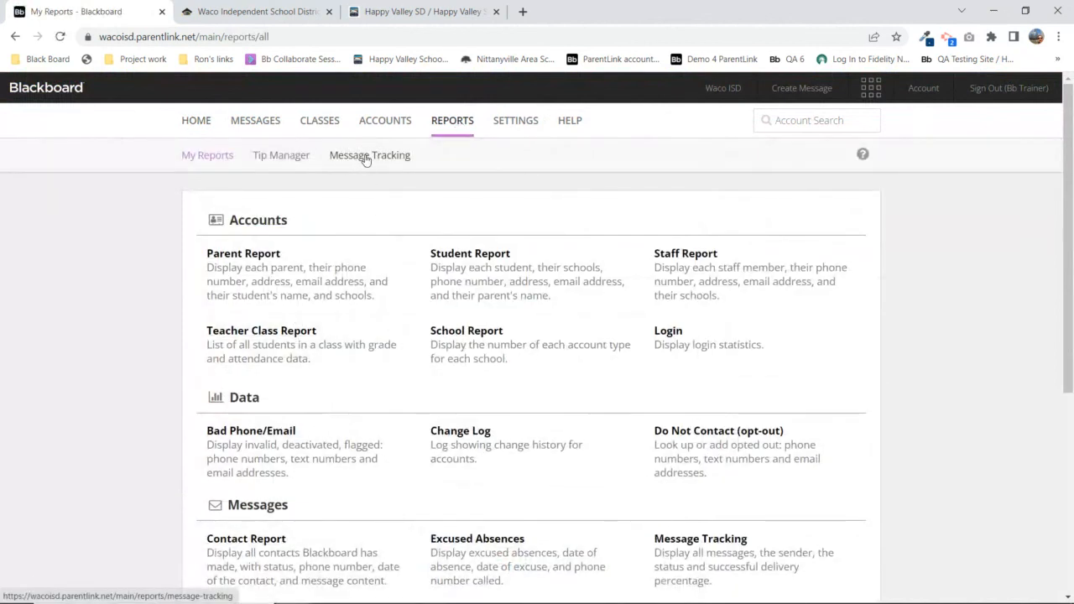
pyautogui.scroll(-2, 394, 180)
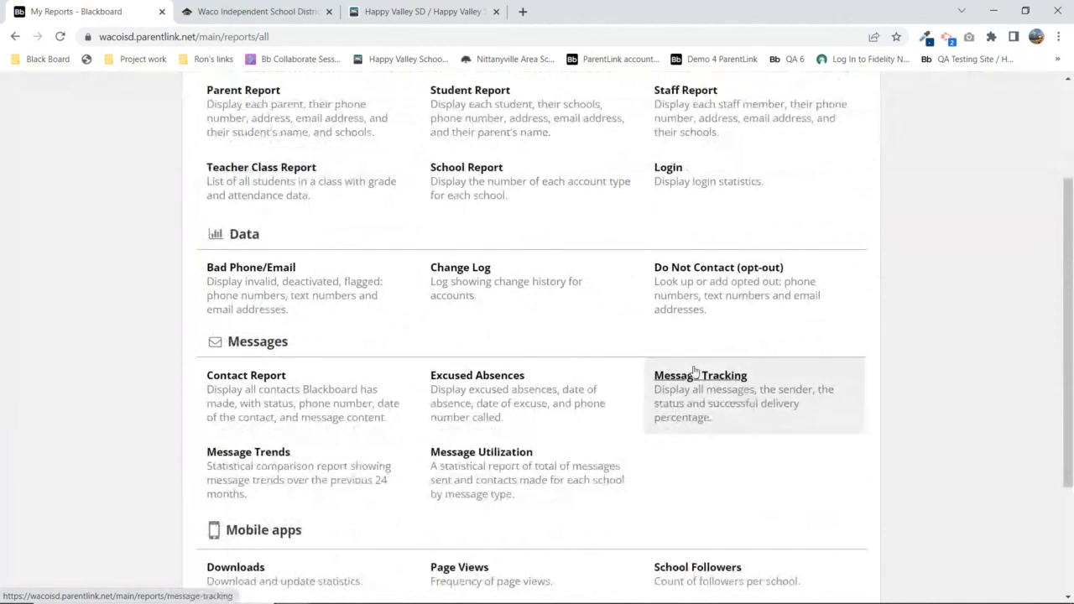
pyautogui.scroll(2, 710, 386)
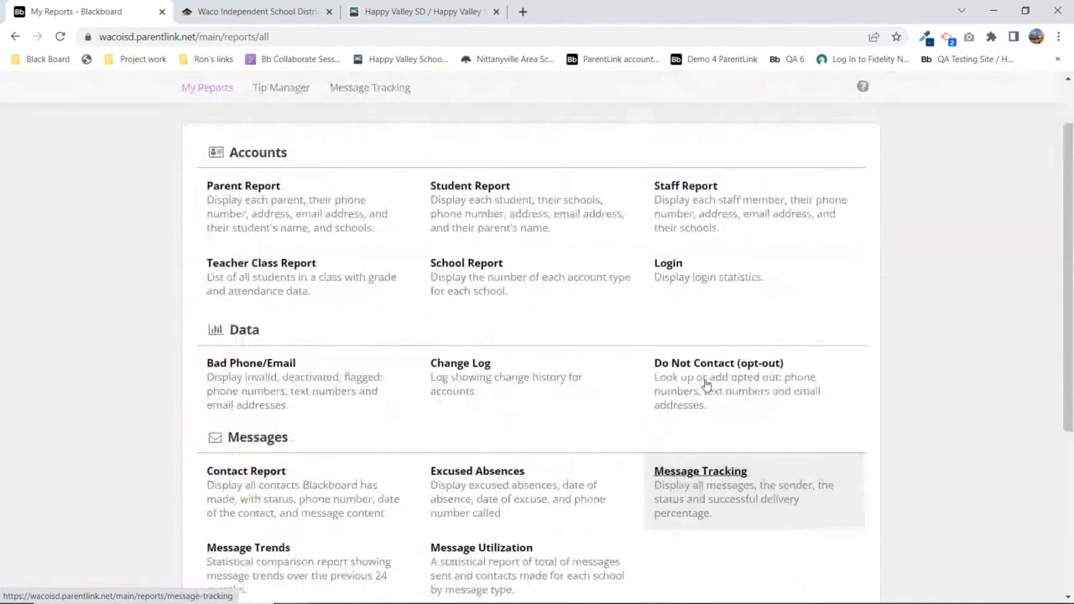
pyautogui.click(250, 122)
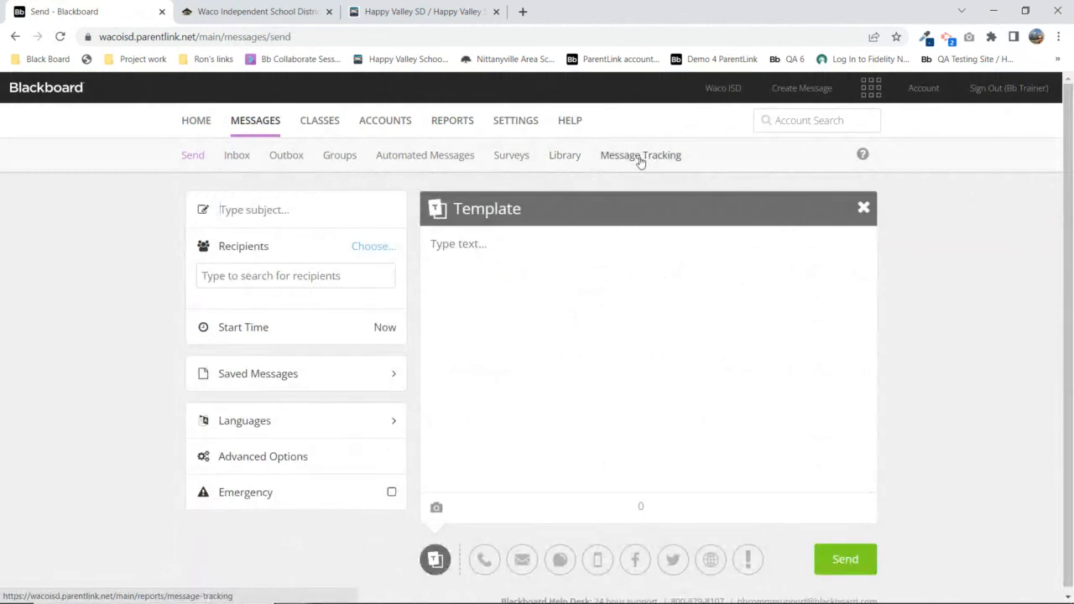
pyautogui.click(194, 124)
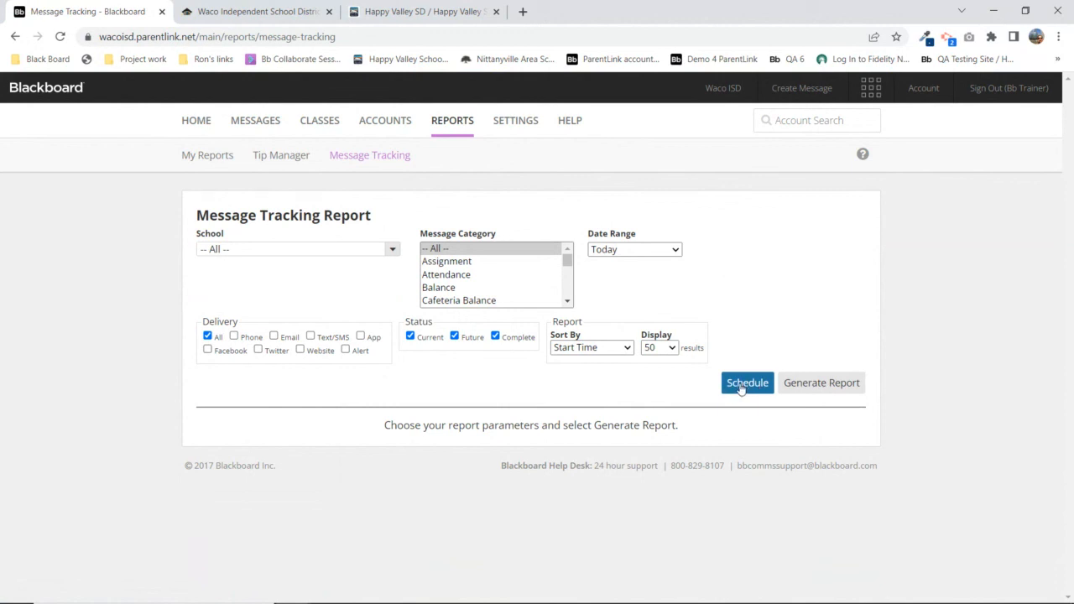
pyautogui.click(825, 389)
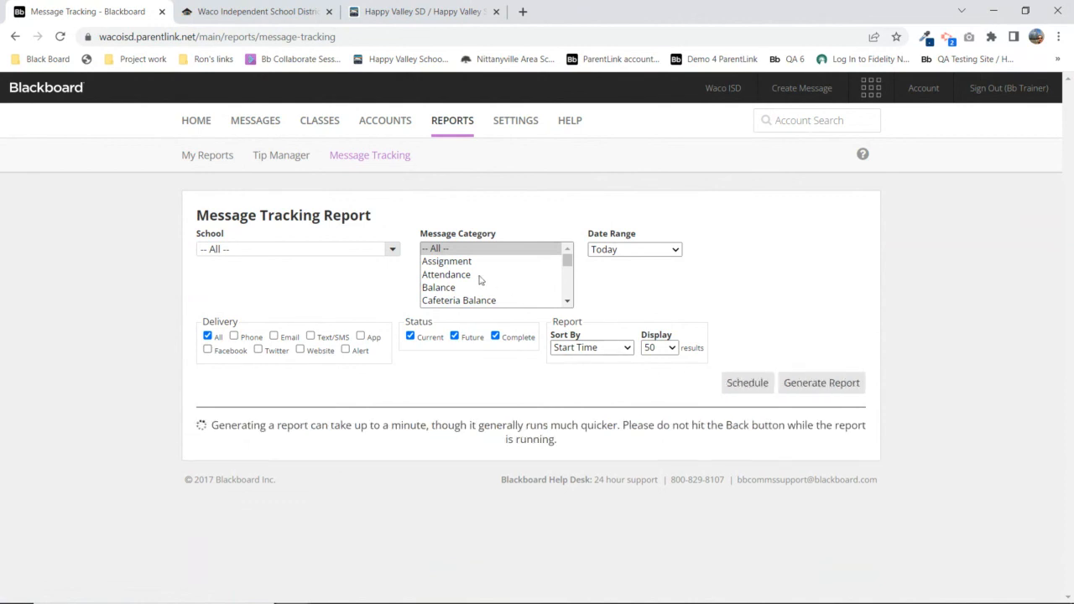
# Open the Open House message's tracking details, showing Phone and Email at 100% completed
pyautogui.scroll(-4, 356, 367)
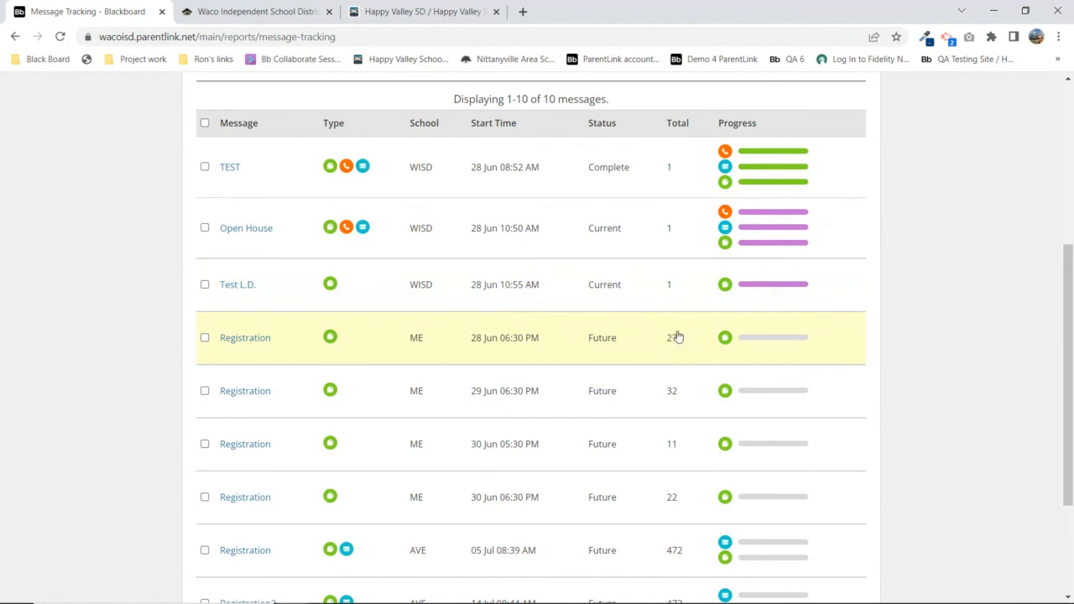
pyautogui.scroll(-2, 672, 346)
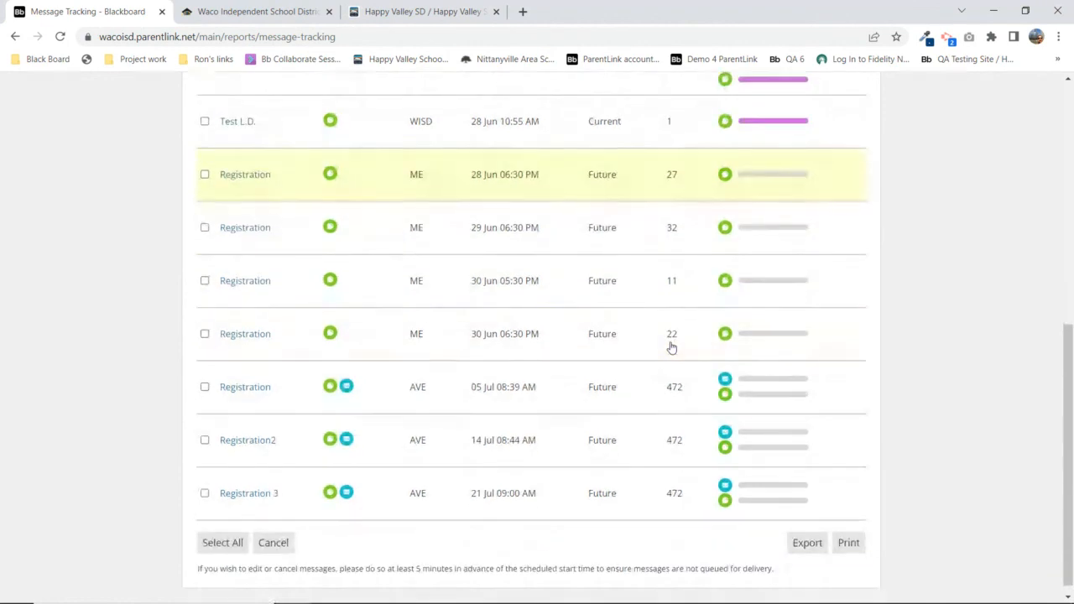
pyautogui.scroll(2, 672, 336)
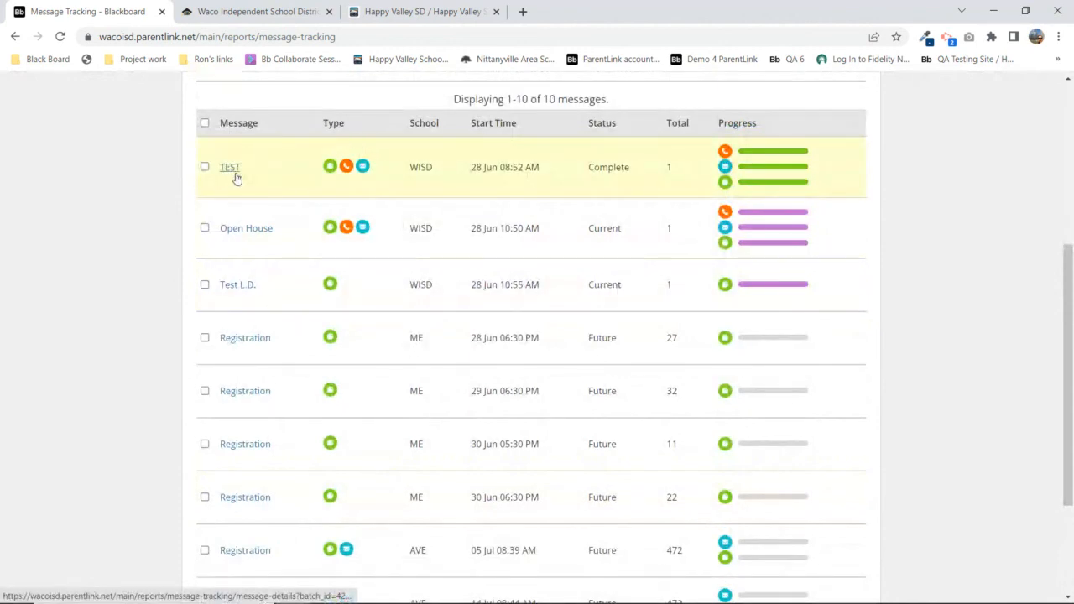
pyautogui.click(243, 232)
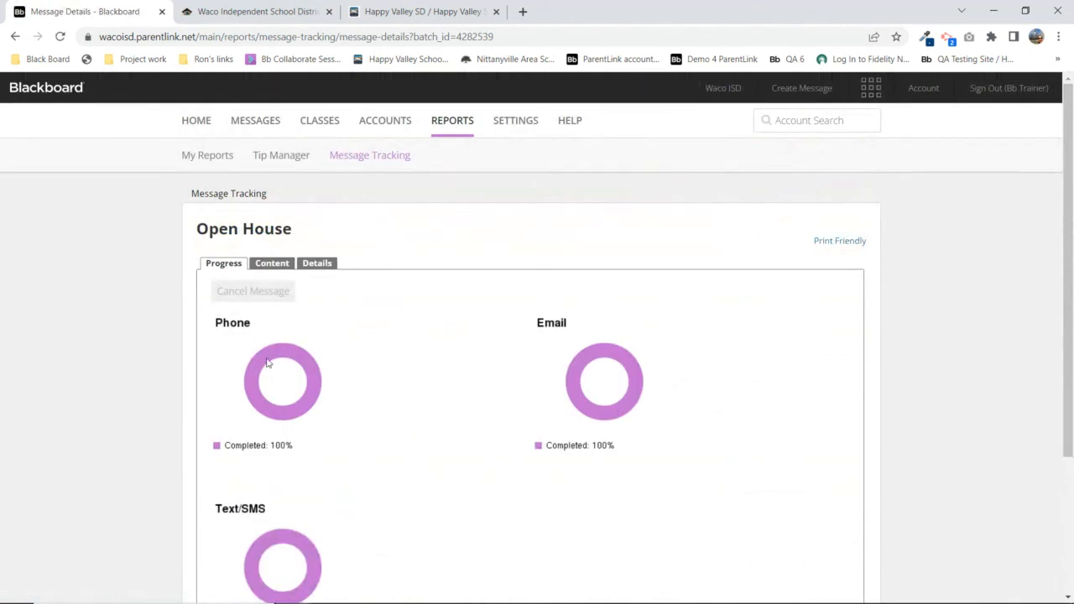
# Review the Open House message's phone, email and SMS wording on the Content tab
pyautogui.click(269, 262)
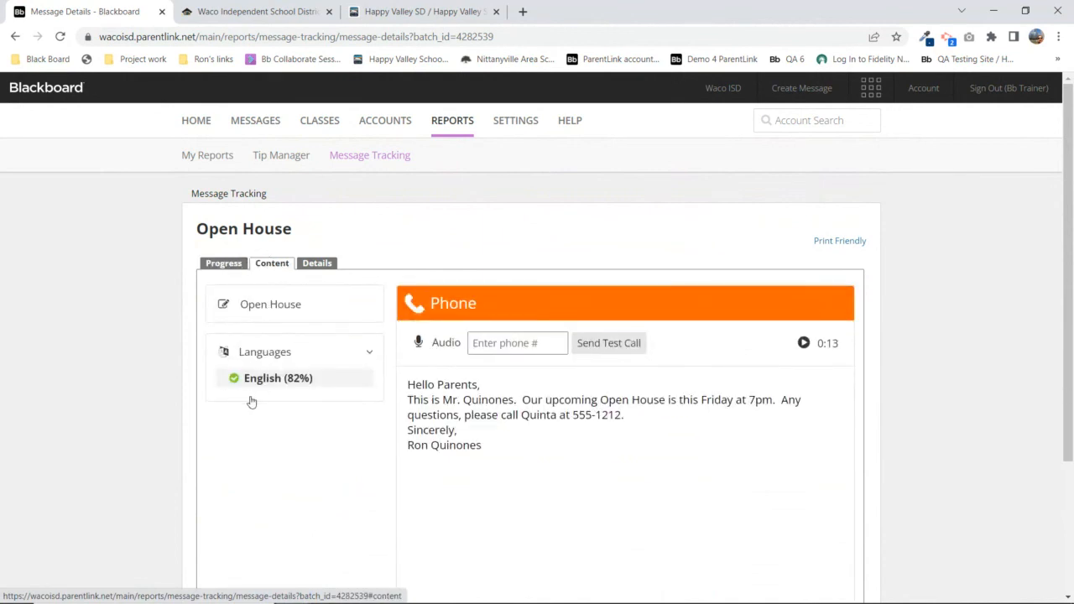
pyautogui.scroll(-2, 302, 382)
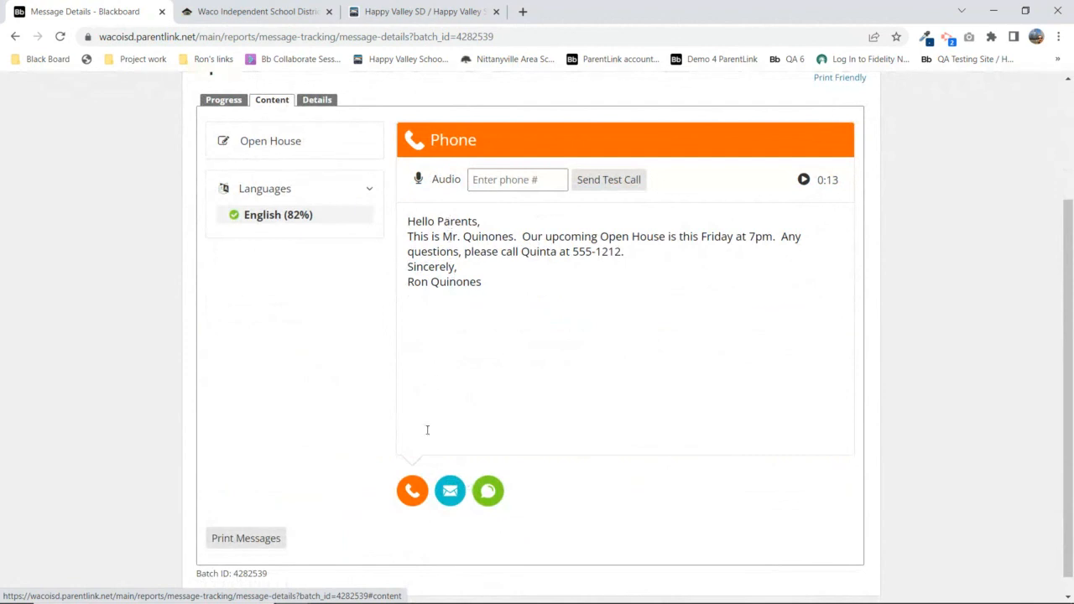
pyautogui.click(450, 491)
pyautogui.click(492, 500)
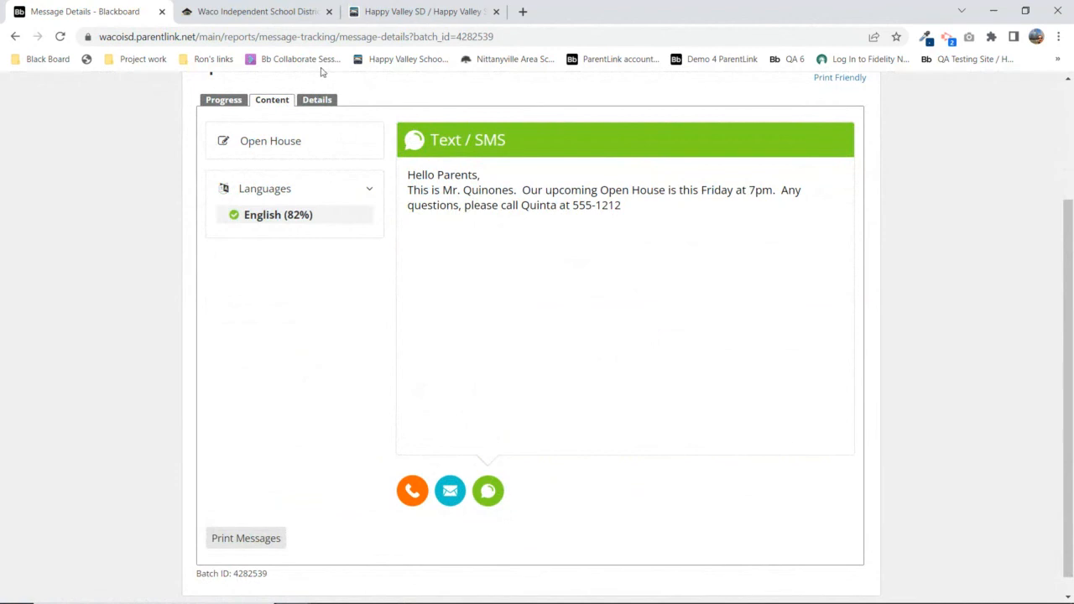
# Show the message details and highlight category Miscellaneous and the sender
pyautogui.click(320, 101)
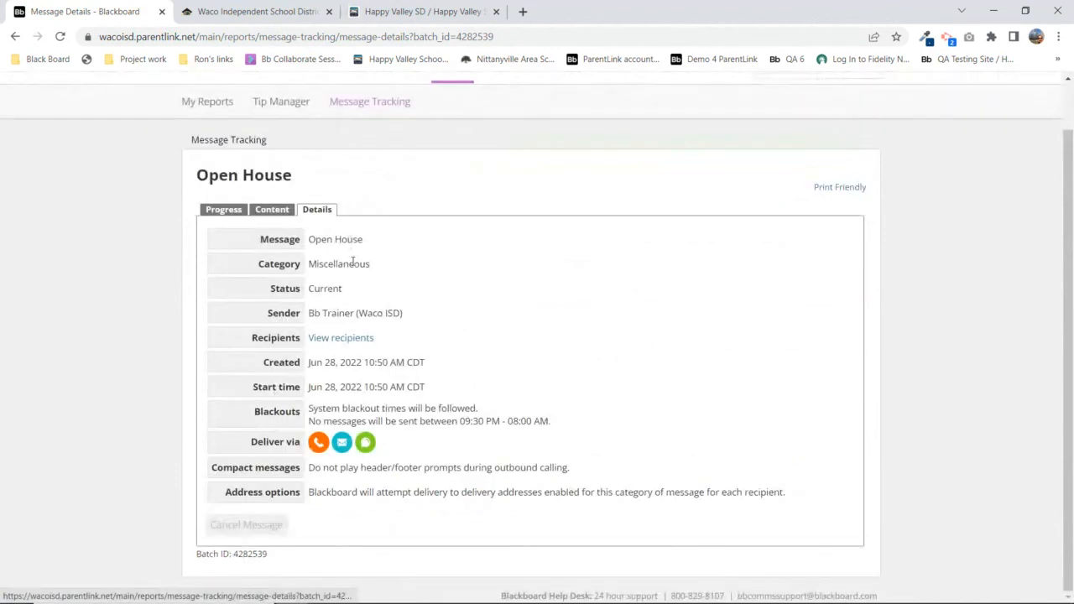
pyautogui.moveTo(307, 265); pyautogui.dragTo(371, 266)
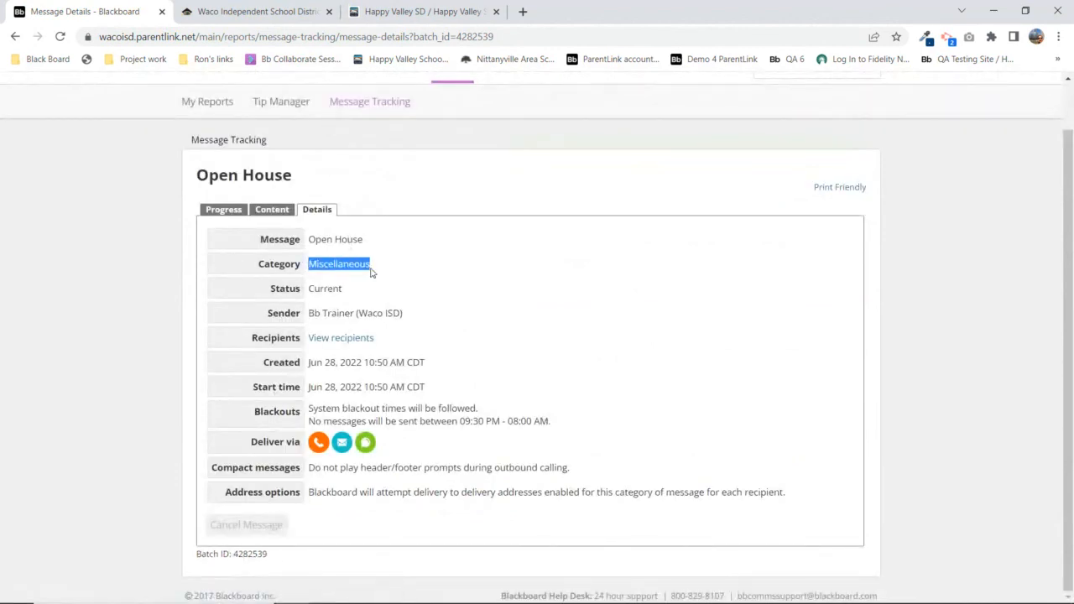
pyautogui.moveTo(312, 313); pyautogui.dragTo(404, 314)
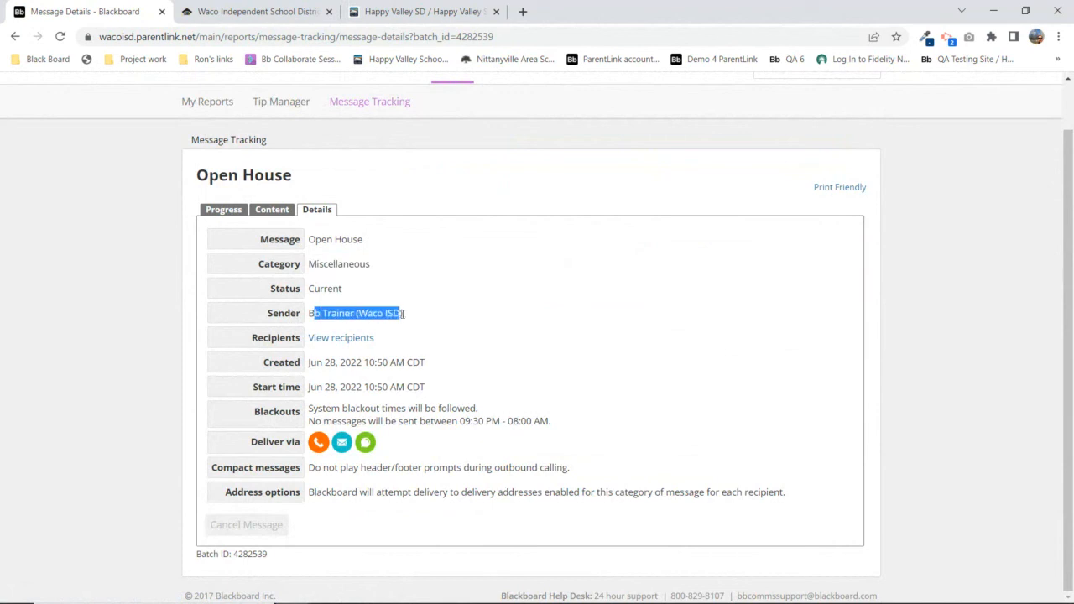
# Open the recipient's personal file from the recipient list and view its contact history
pyautogui.click(342, 340)
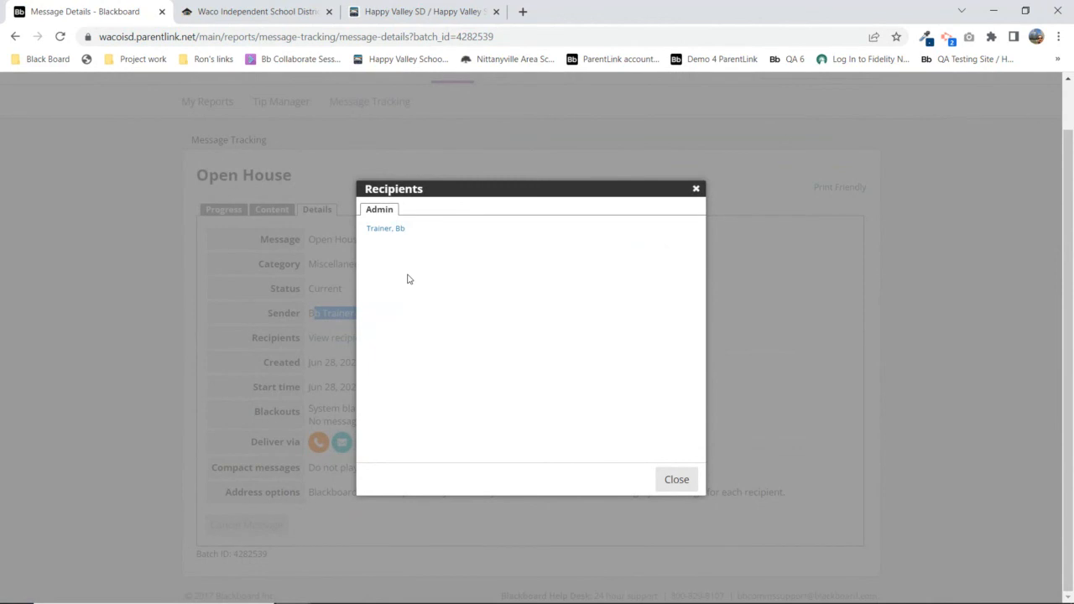
pyautogui.click(388, 236)
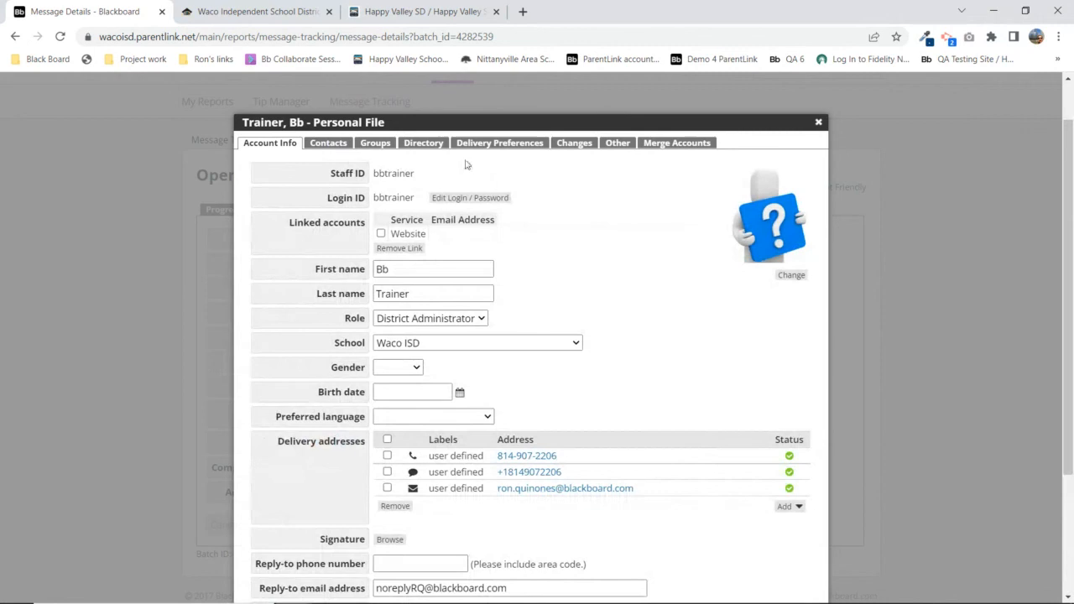
pyautogui.click(329, 144)
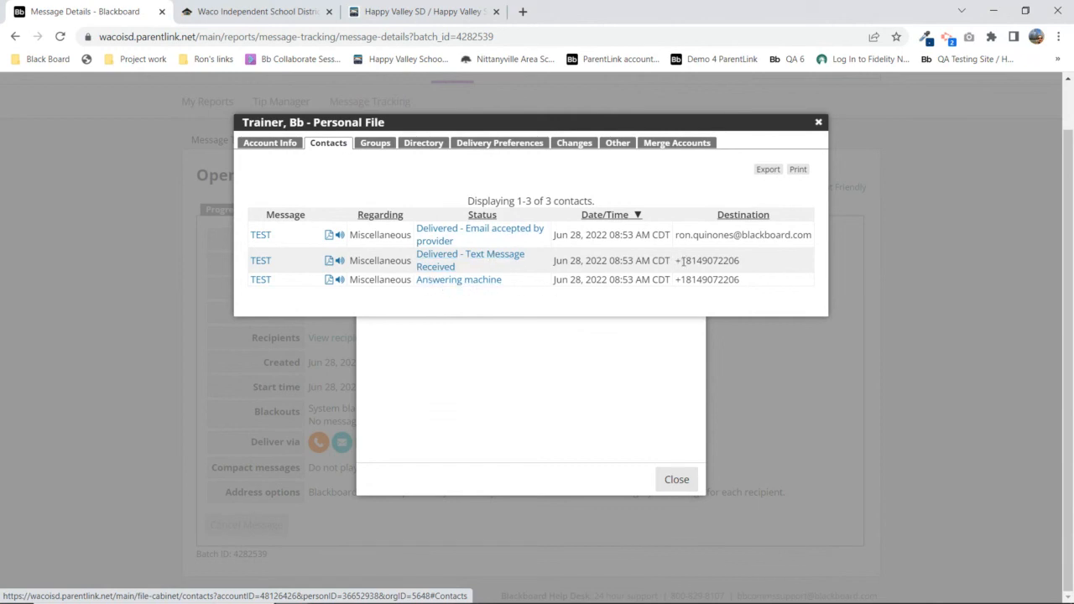
# Highlight the text, call and email destinations of the three TEST deliveries
pyautogui.moveTo(702, 260); pyautogui.dragTo(750, 264)
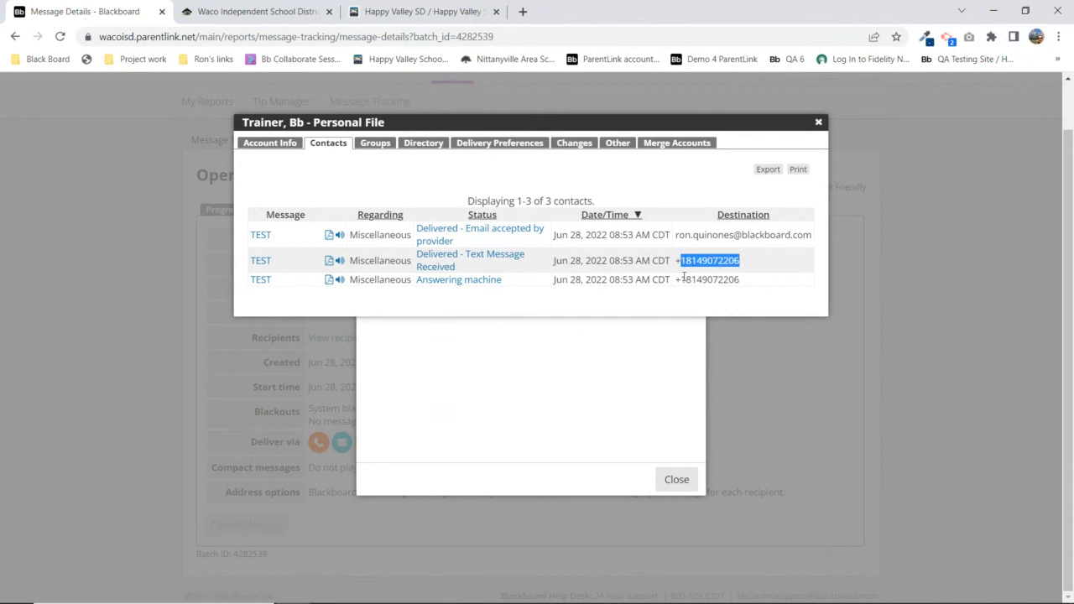
pyautogui.moveTo(682, 280); pyautogui.dragTo(744, 285)
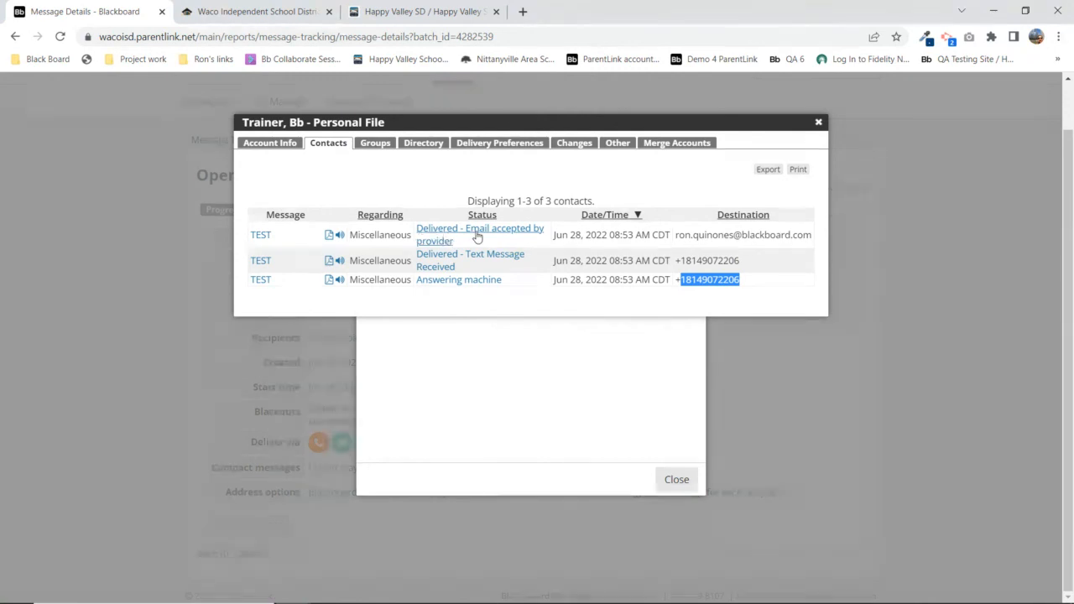
pyautogui.moveTo(678, 231); pyautogui.dragTo(812, 232)
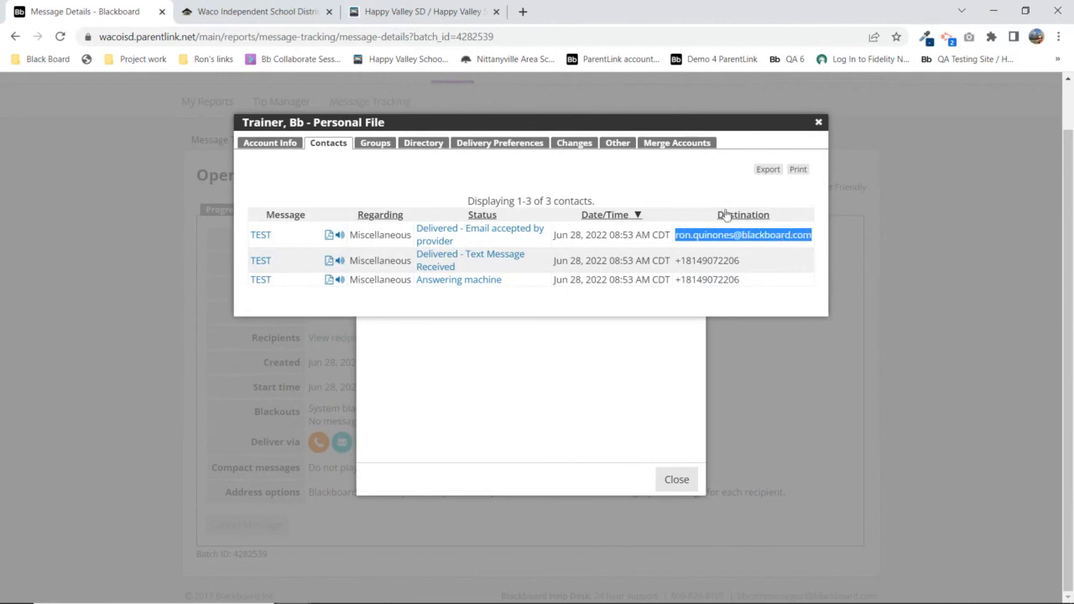
pyautogui.click(684, 182)
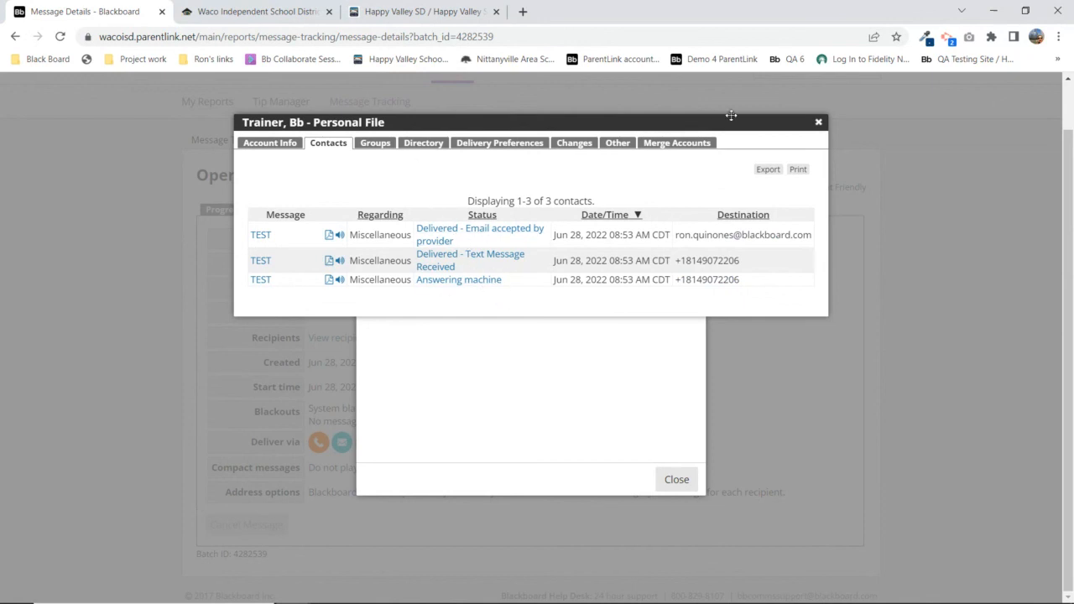
# Close the recipient's personal file and the Recipients list
pyautogui.click(818, 124)
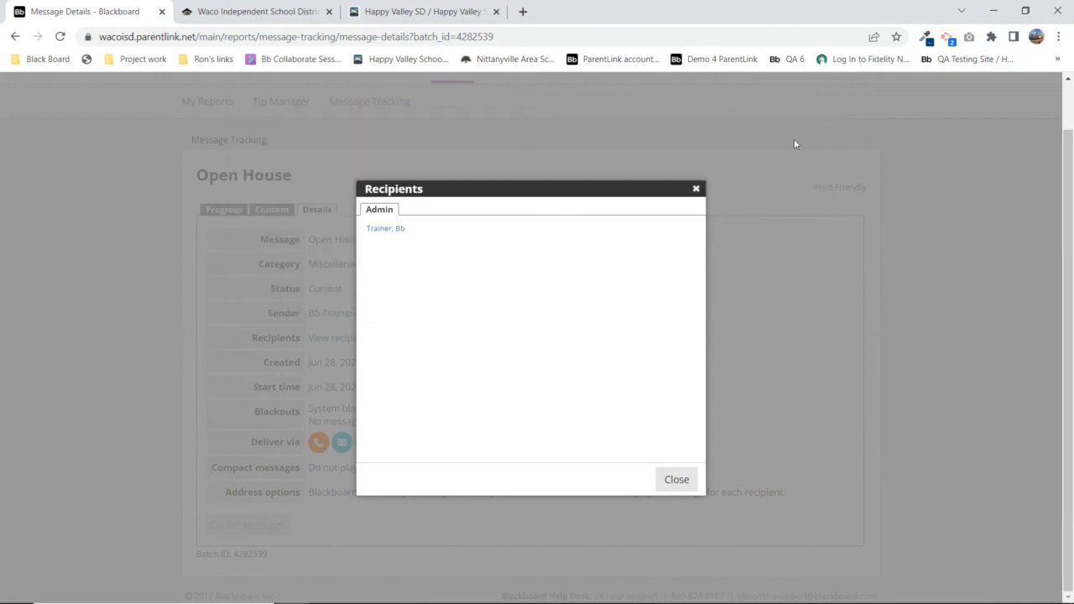
pyautogui.click(674, 480)
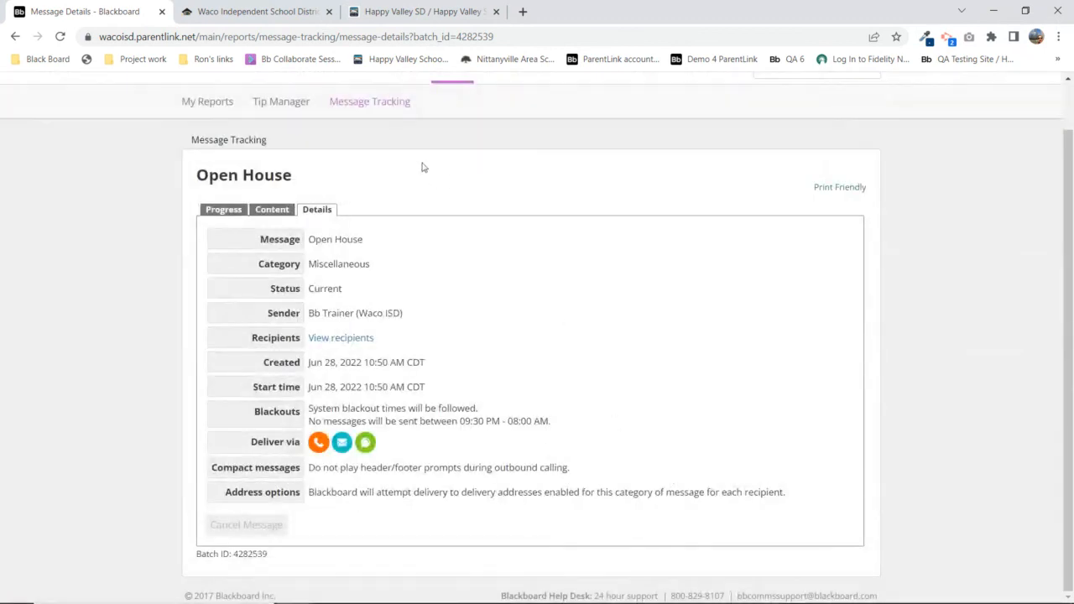
pyautogui.scroll(1, 479, 151)
# Generate the Bad Phone/Email Report for all statuses, address types and roles
pyautogui.click(463, 128)
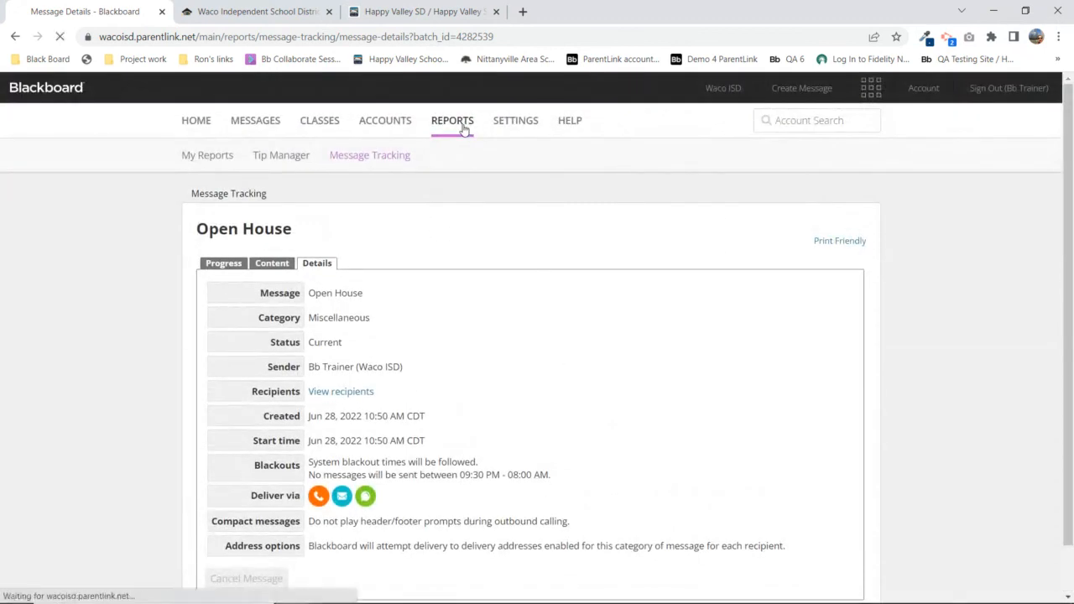
pyautogui.scroll(-2, 595, 235)
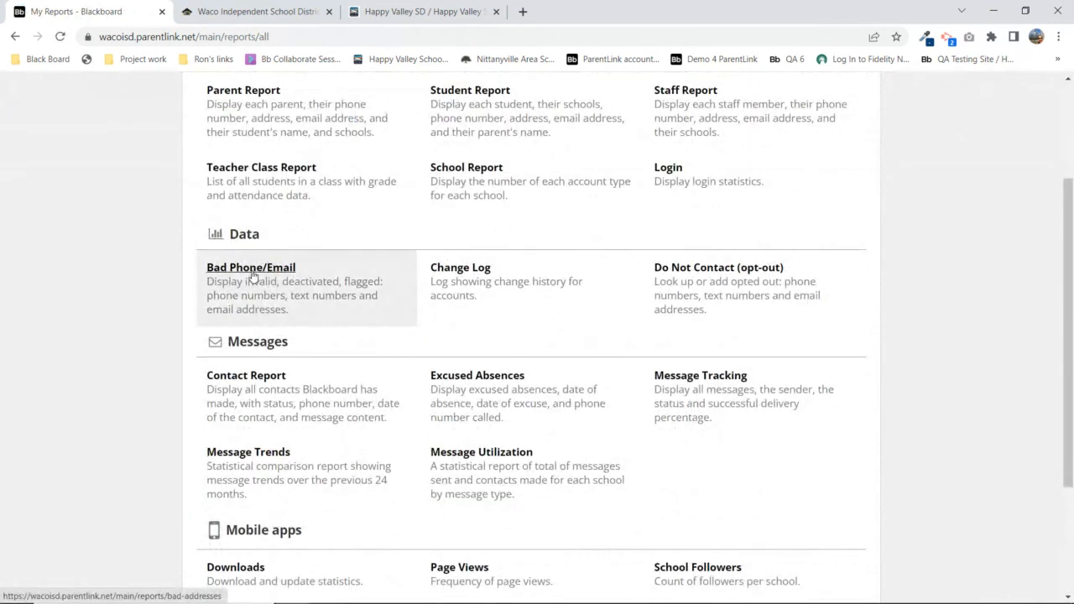
pyautogui.scroll(1, 255, 277)
pyautogui.scroll(1, 252, 277)
pyautogui.click(188, 120)
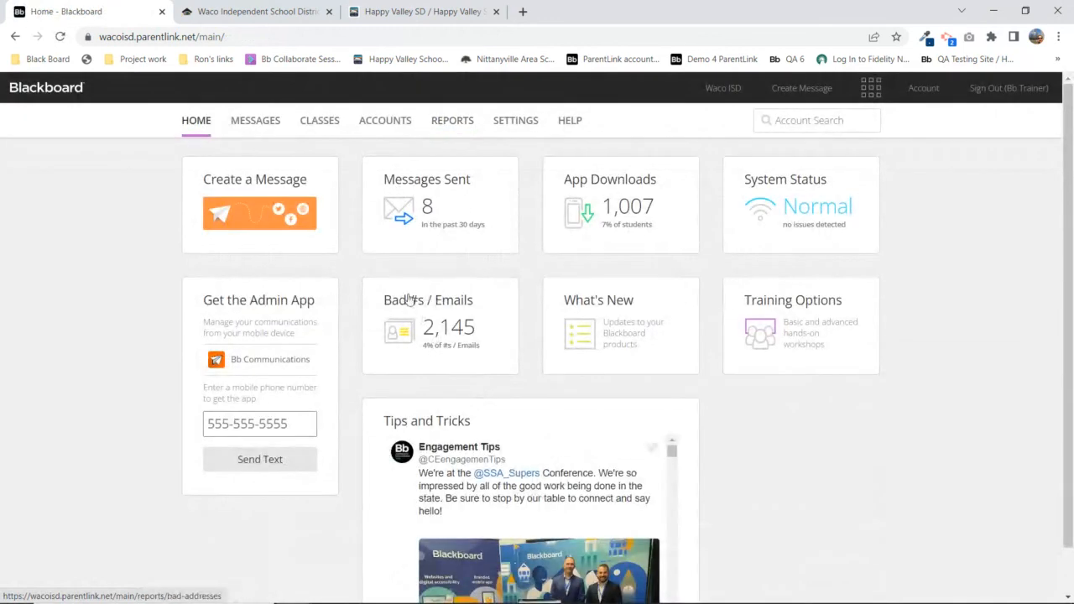
pyautogui.click(432, 317)
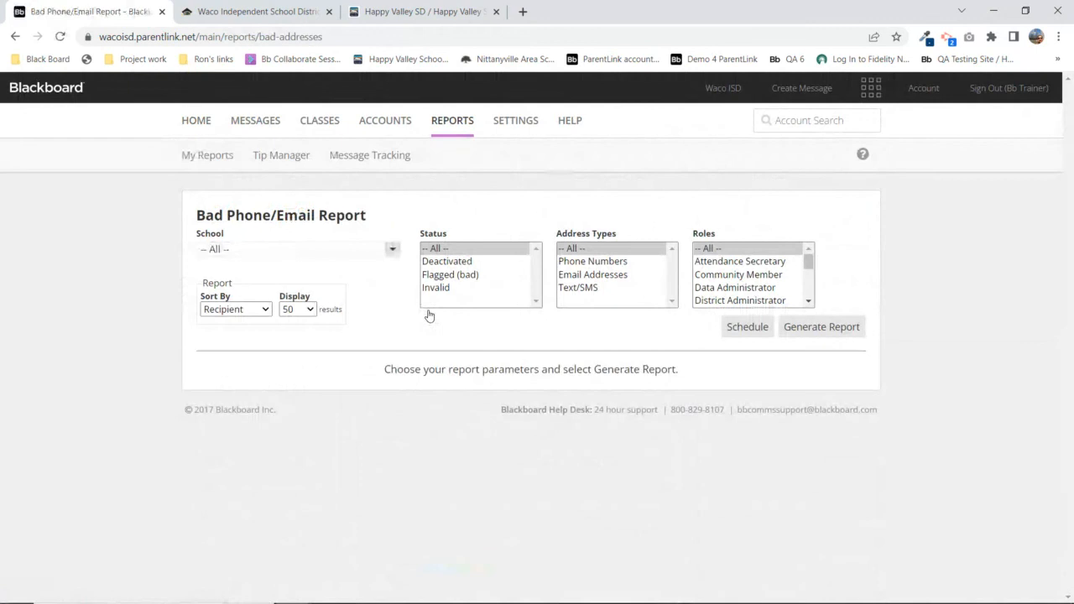
pyautogui.click(803, 327)
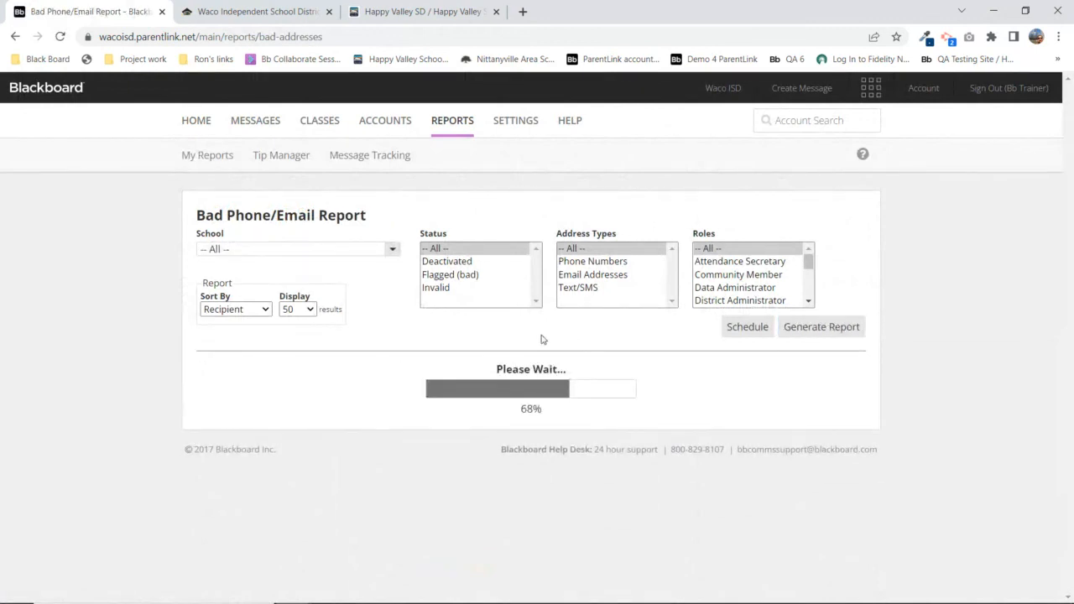
# Review the district bad-address totals and open J.H. Hines Elementary's report in a new tab
pyautogui.scroll(-2, 540, 338)
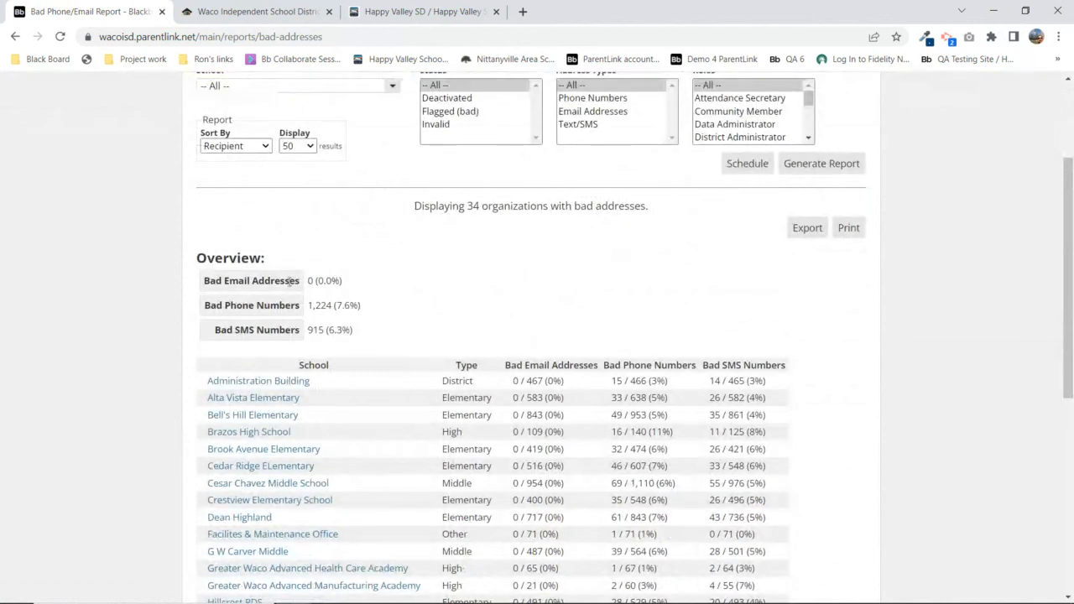
pyautogui.moveTo(197, 255); pyautogui.dragTo(354, 335)
pyautogui.click(426, 277)
pyautogui.scroll(-2, 389, 316)
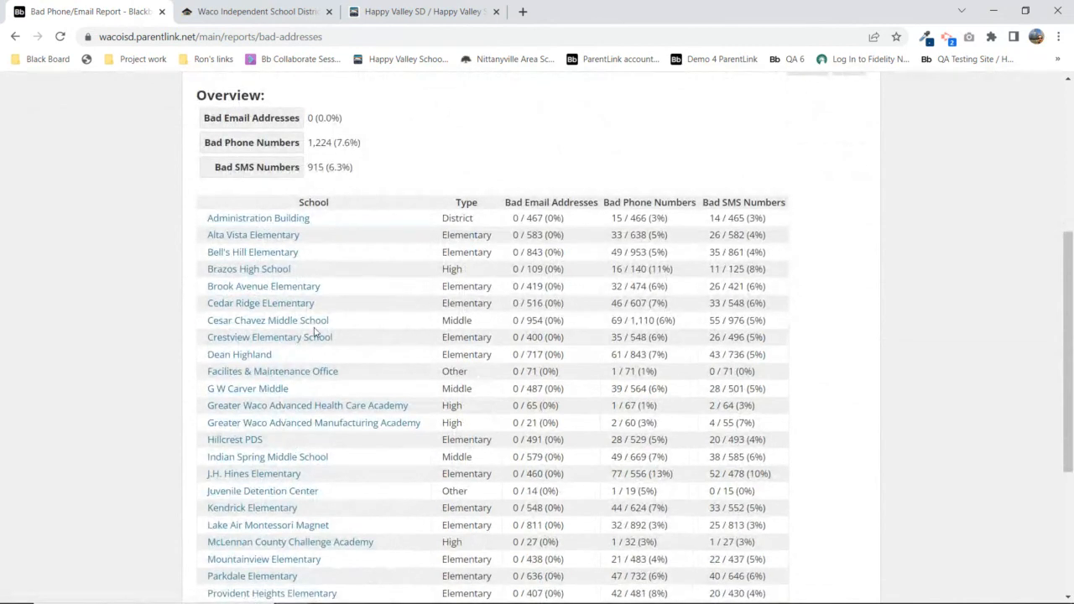
pyautogui.scroll(-2, 353, 327)
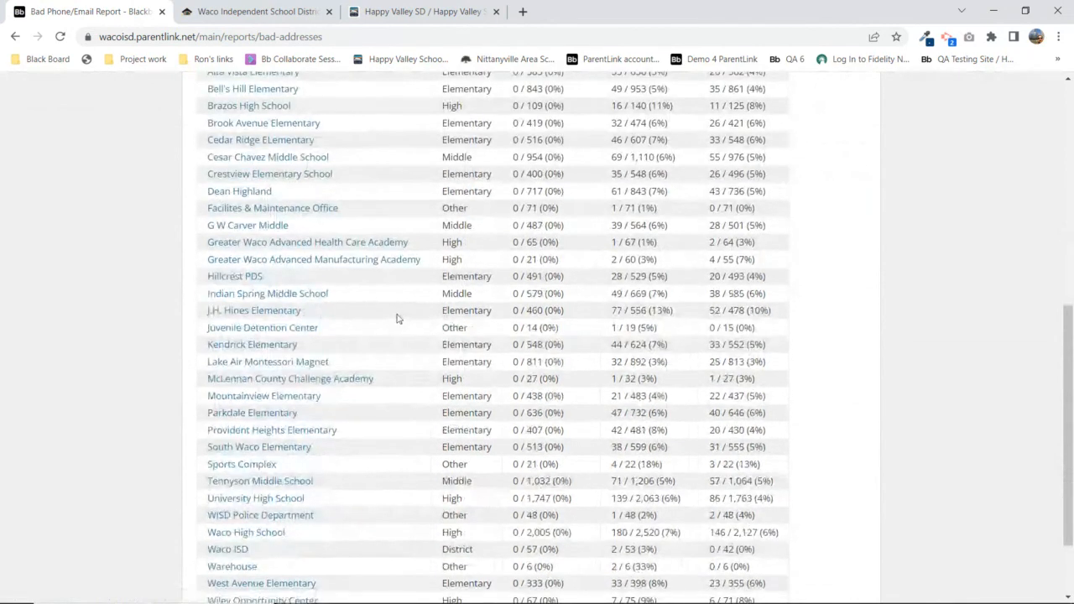
pyautogui.click(273, 312)
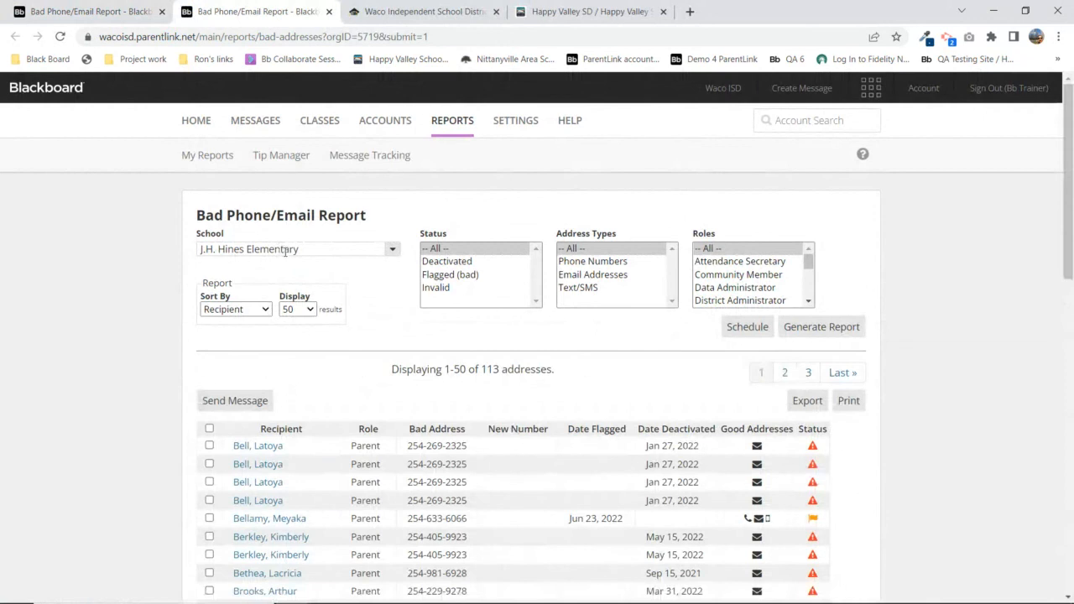
# Review J.H. Hines Elementary's 113 bad addresses, highlighting the first recipient's role
pyautogui.scroll(-1, 353, 343)
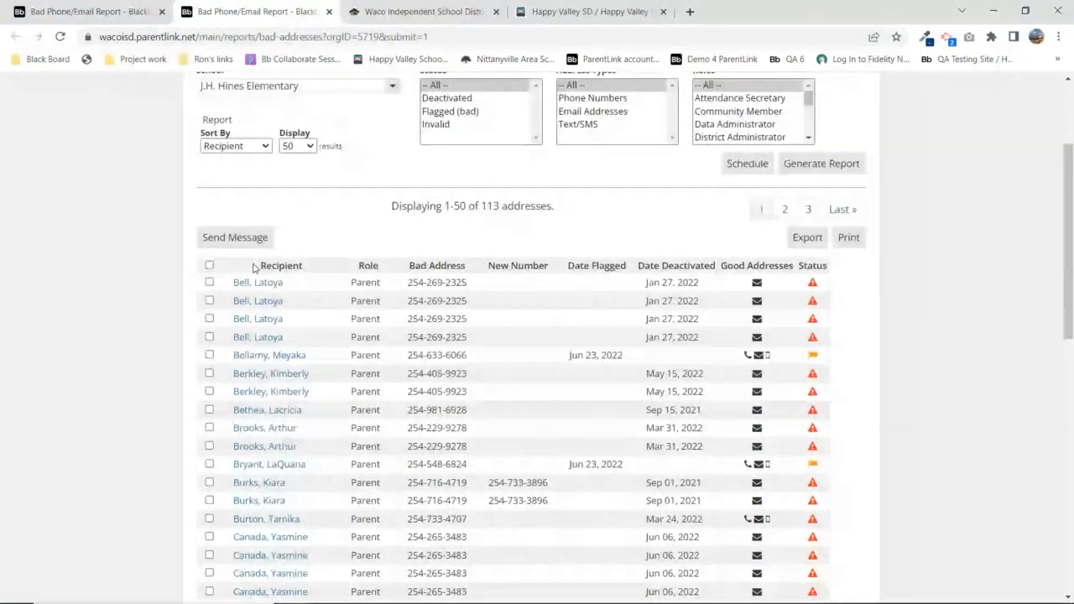
pyautogui.moveTo(351, 283); pyautogui.dragTo(465, 282)
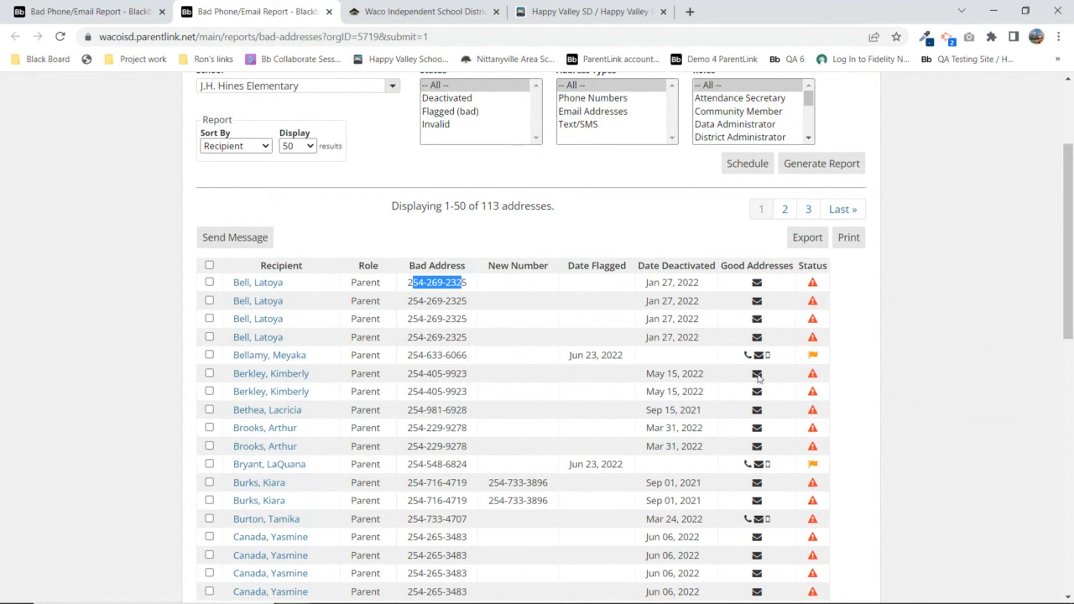
pyautogui.moveTo(814, 360)
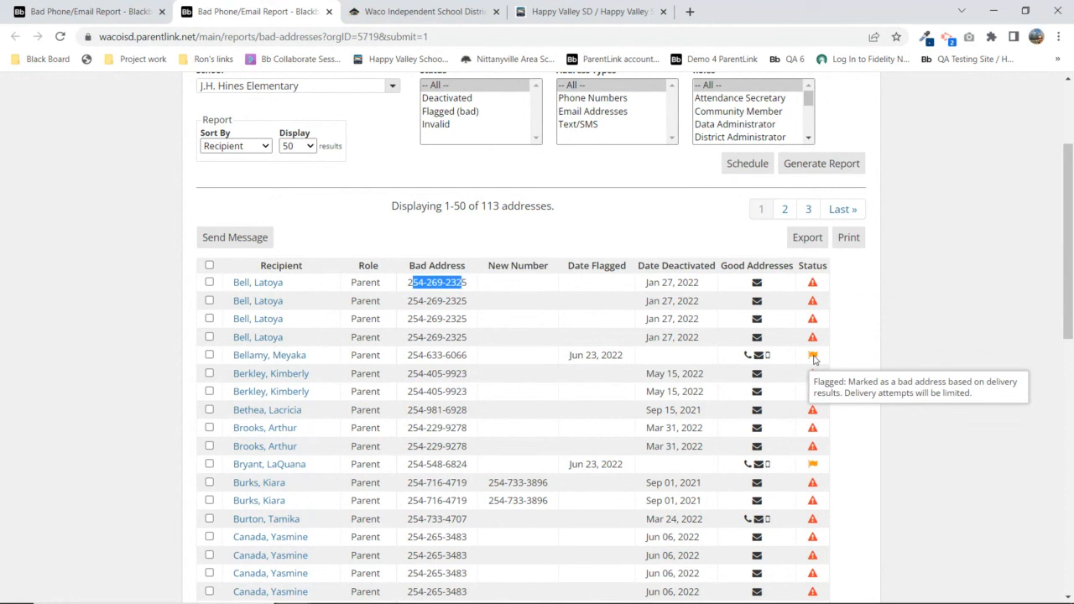
pyautogui.scroll(-4, 755, 361)
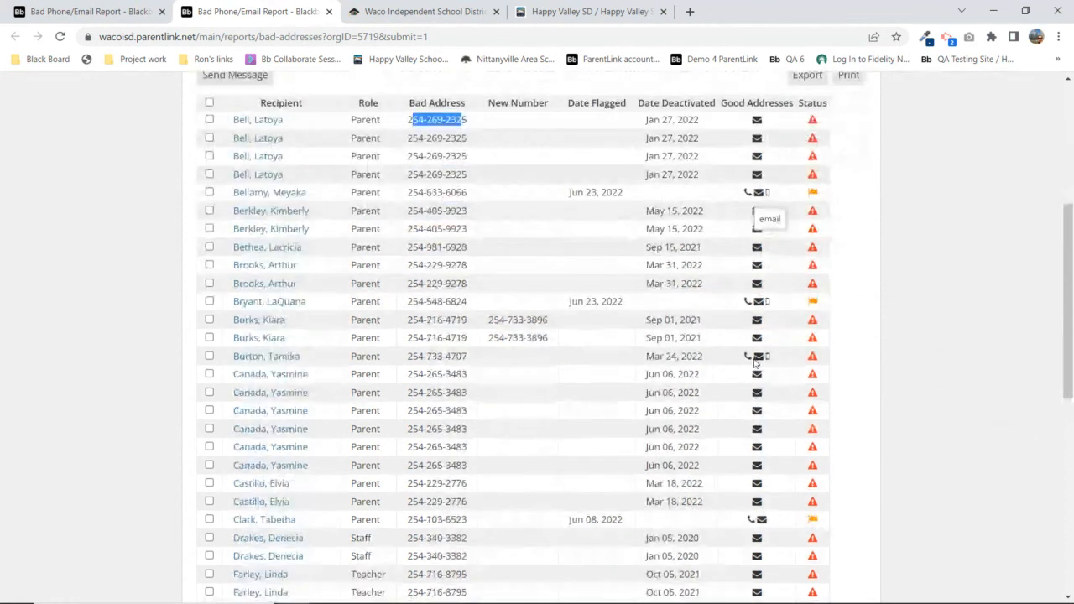
pyautogui.scroll(-5, 755, 361)
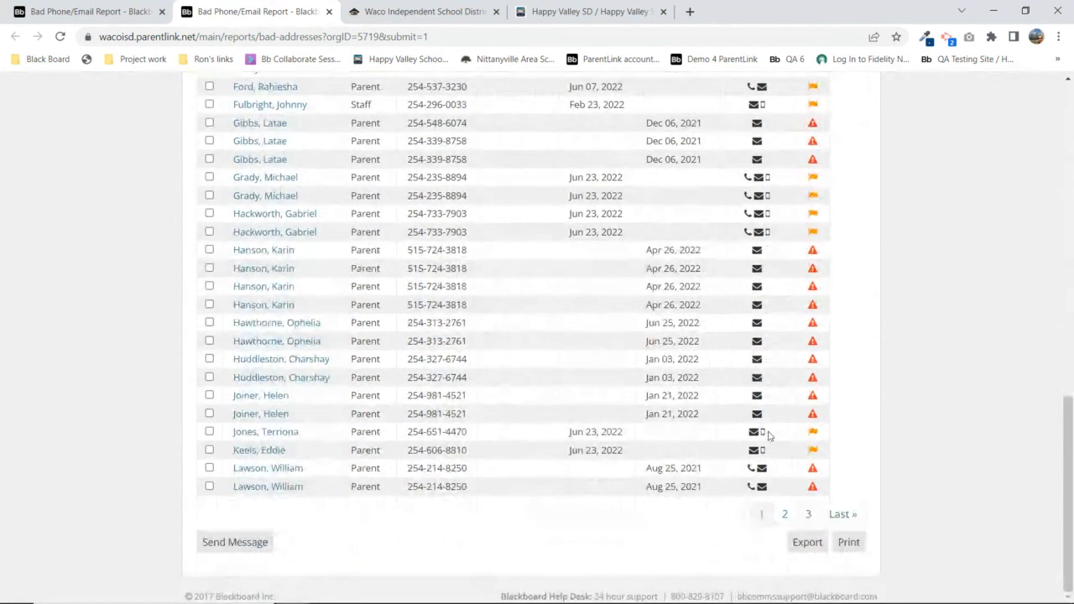
pyautogui.scroll(10, 757, 429)
# Regenerate with Status Invalid (no addresses found), then show slide 5, Bad Phone / Email Report
pyautogui.click(439, 288)
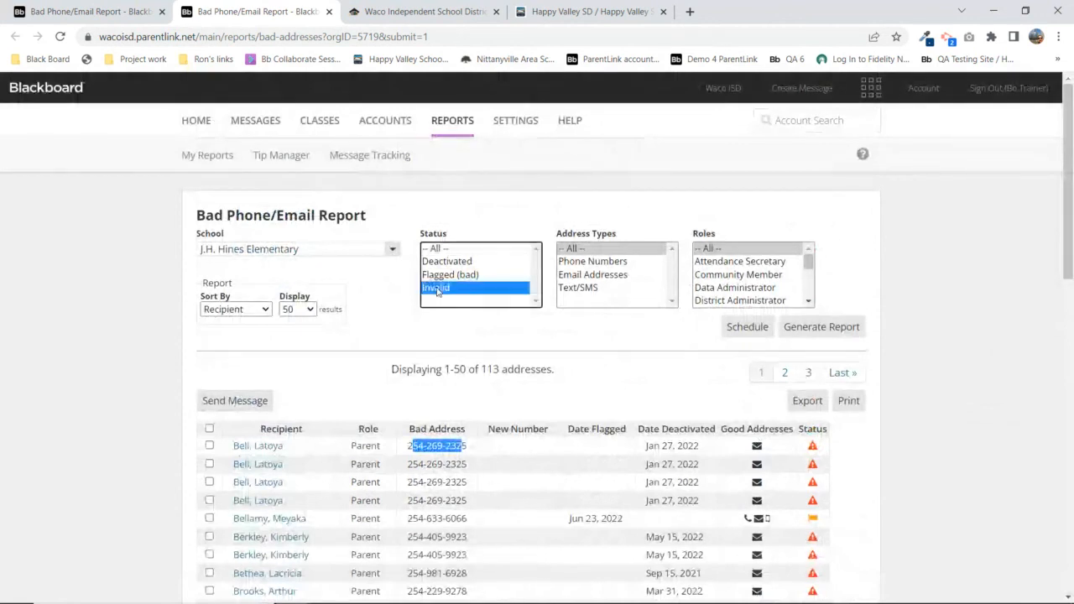
pyautogui.click(833, 328)
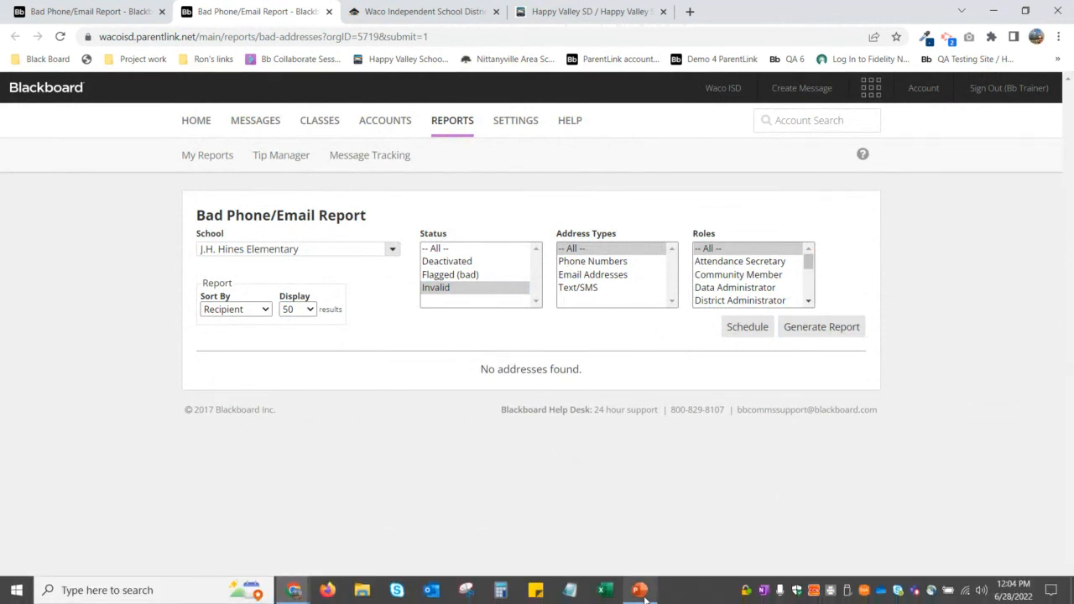
pyautogui.click(639, 597)
pyautogui.click(560, 392)
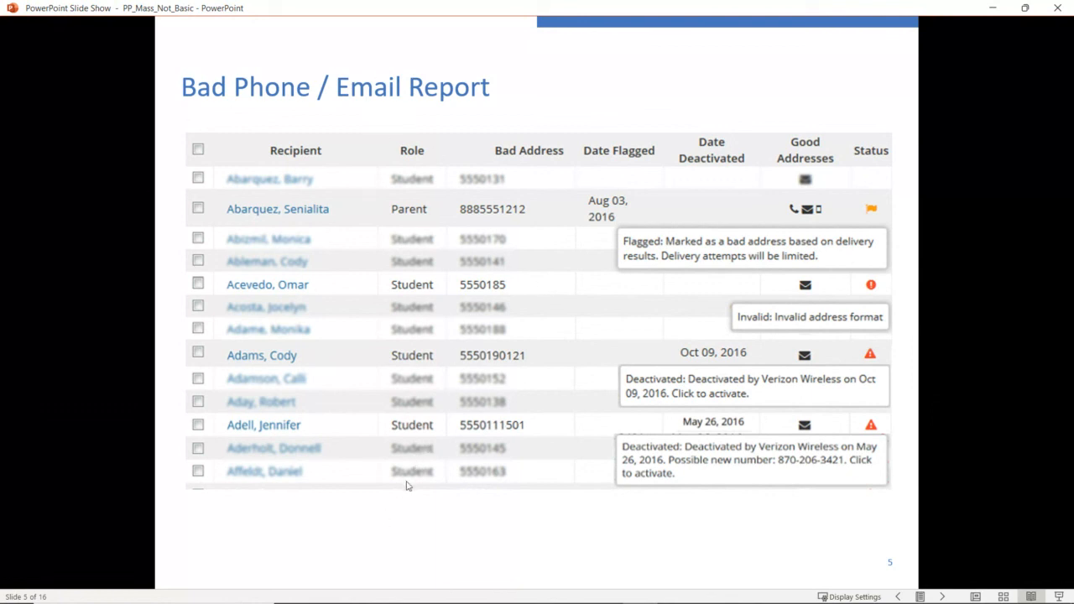
pyautogui.moveTo(295, 602)
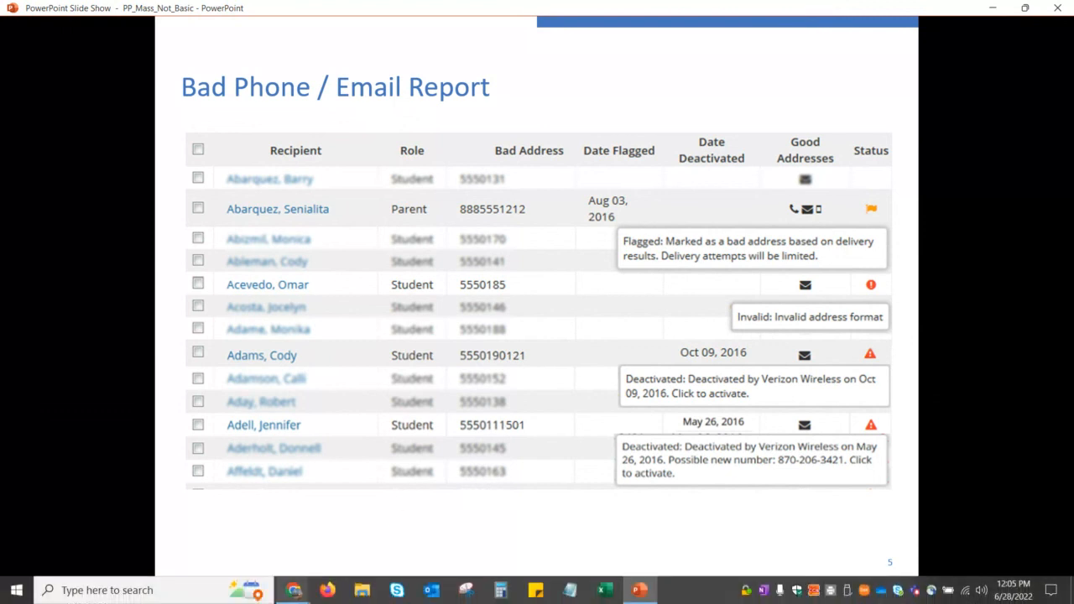
# Return to the Blackboard report and show My Reports, including Do Not Contact (opt-out)
pyautogui.click(290, 537)
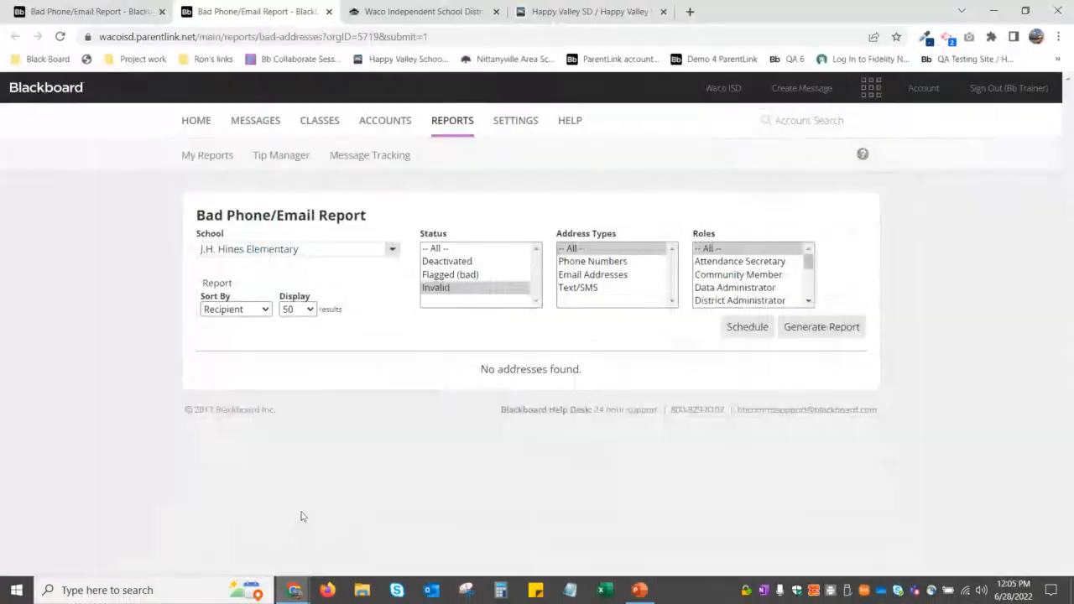
pyautogui.click(460, 127)
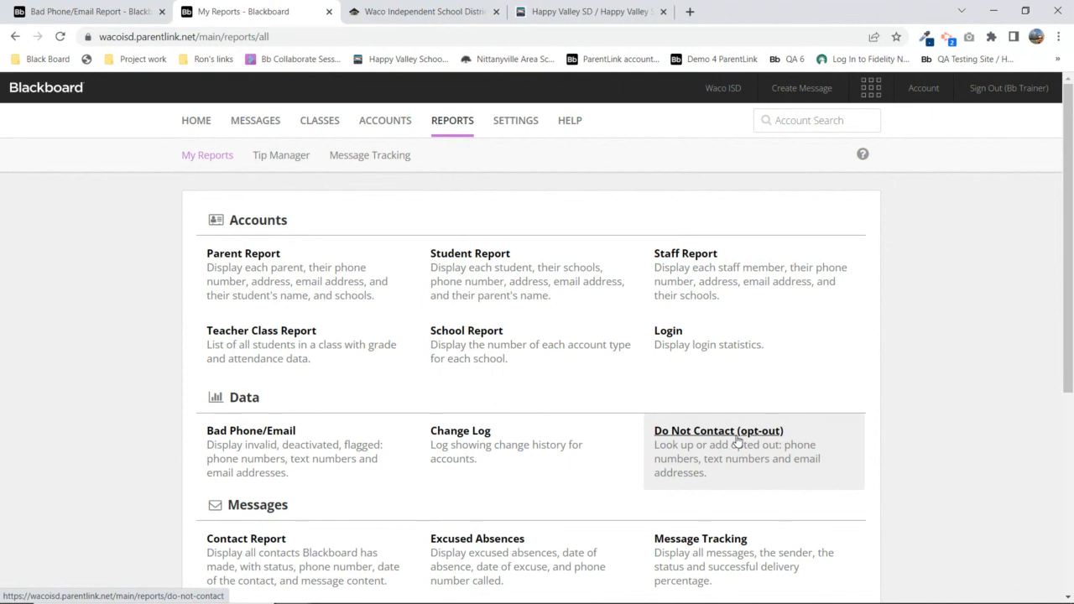
# Open the Do Not Contact (opt-out) report and read how users opt out and opt back in
pyautogui.click(737, 436)
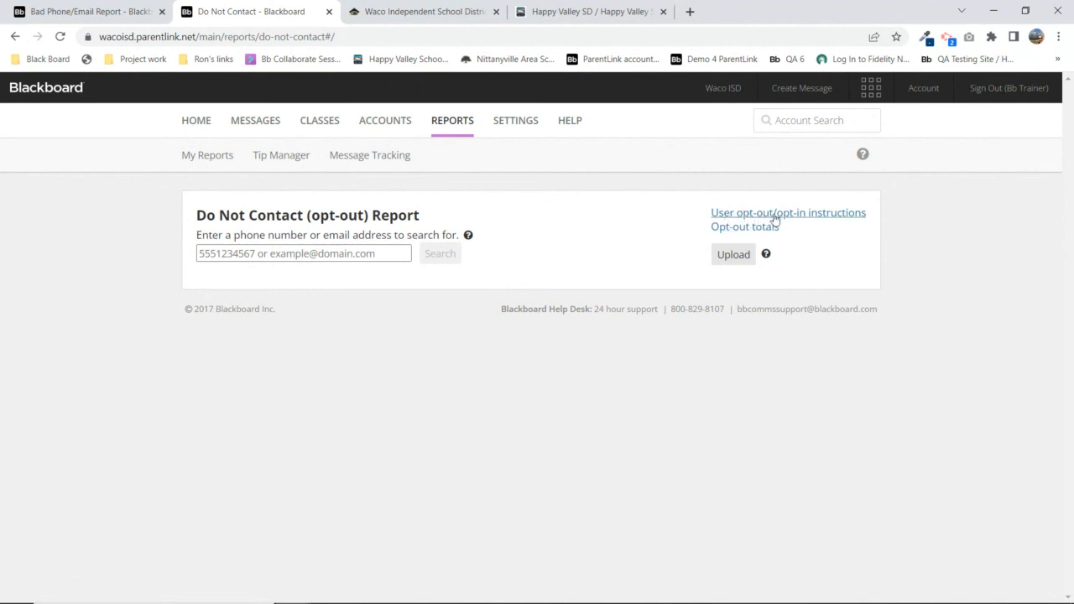
pyautogui.click(803, 219)
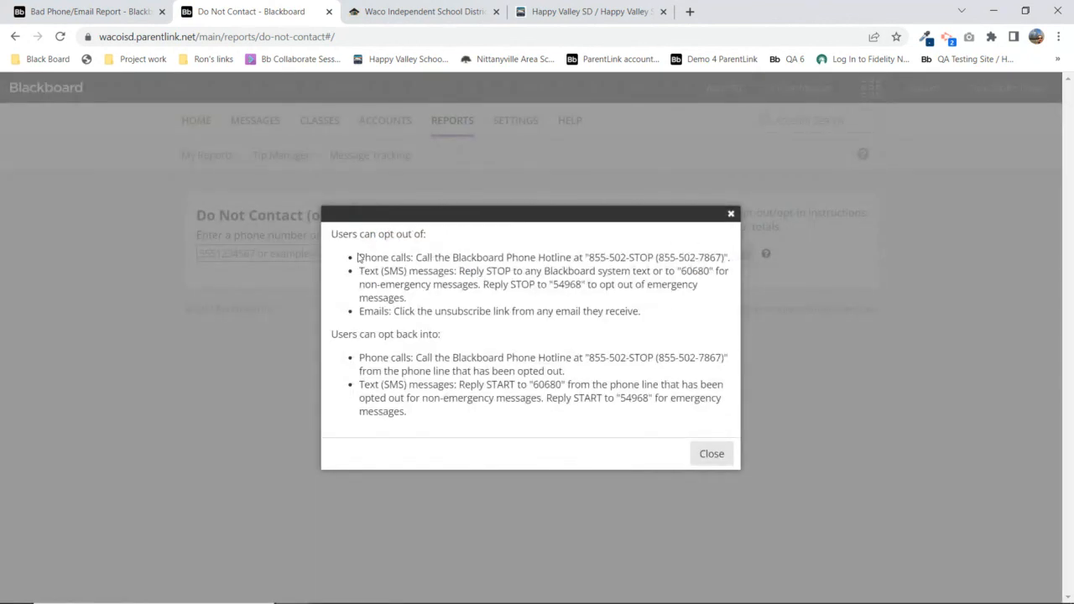
pyautogui.moveTo(358, 257); pyautogui.dragTo(673, 320)
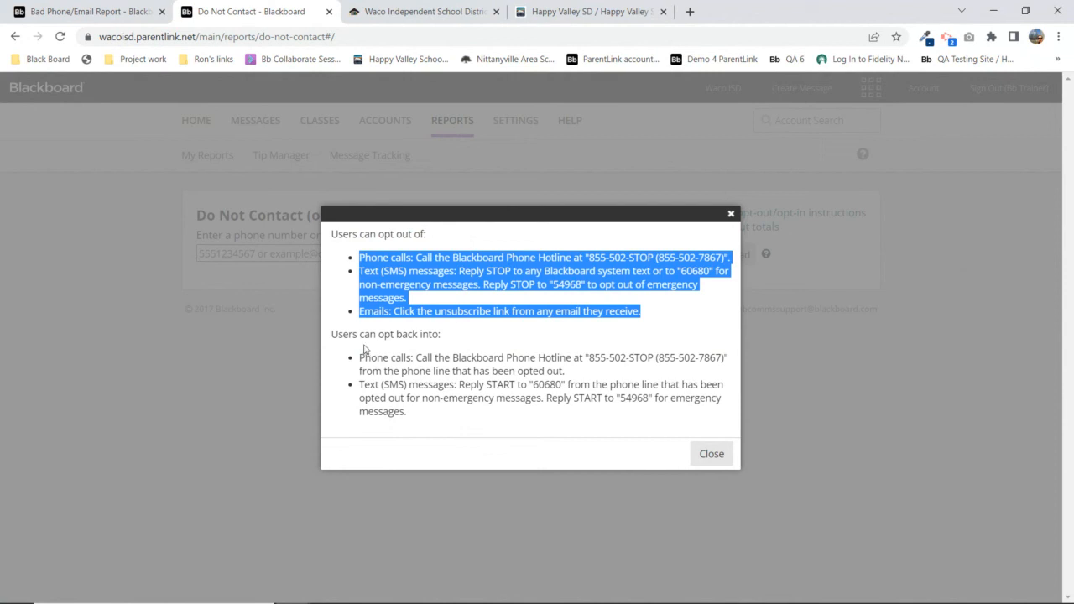
pyautogui.moveTo(337, 334); pyautogui.dragTo(506, 432)
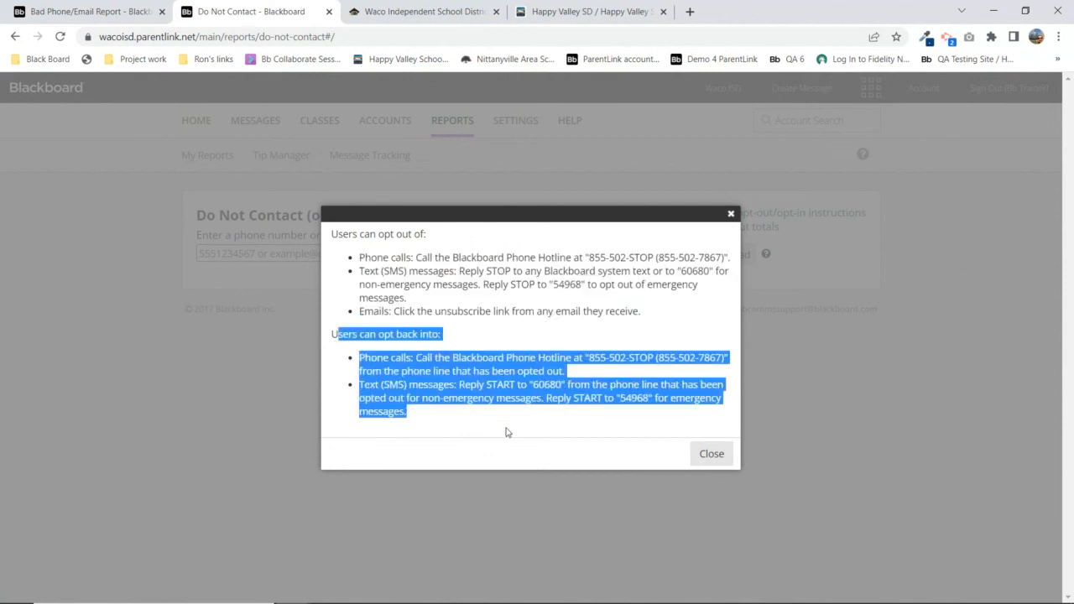
pyautogui.click(506, 432)
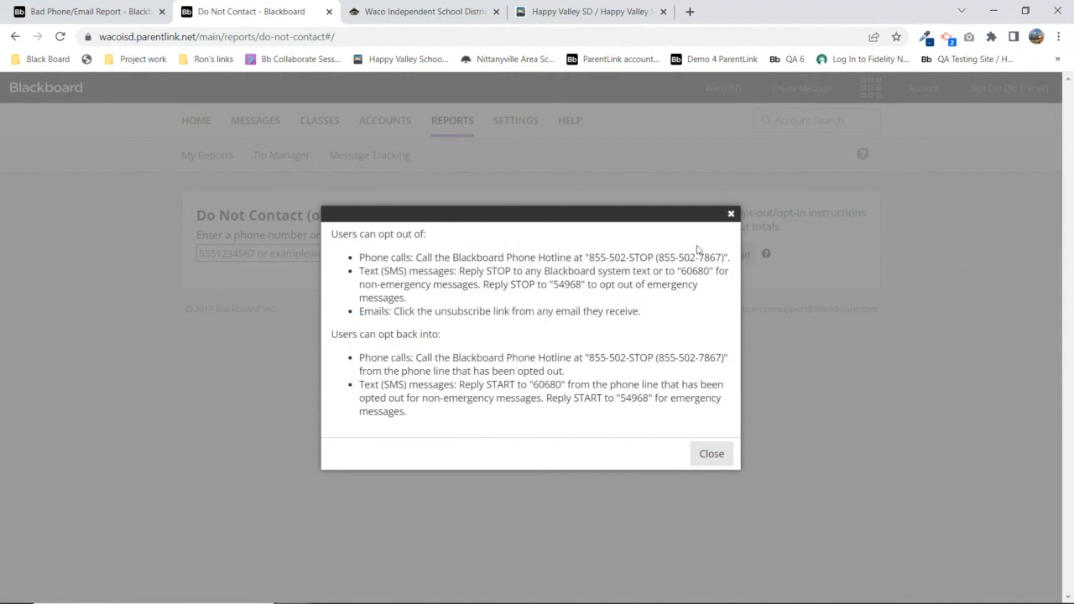
pyautogui.click(732, 215)
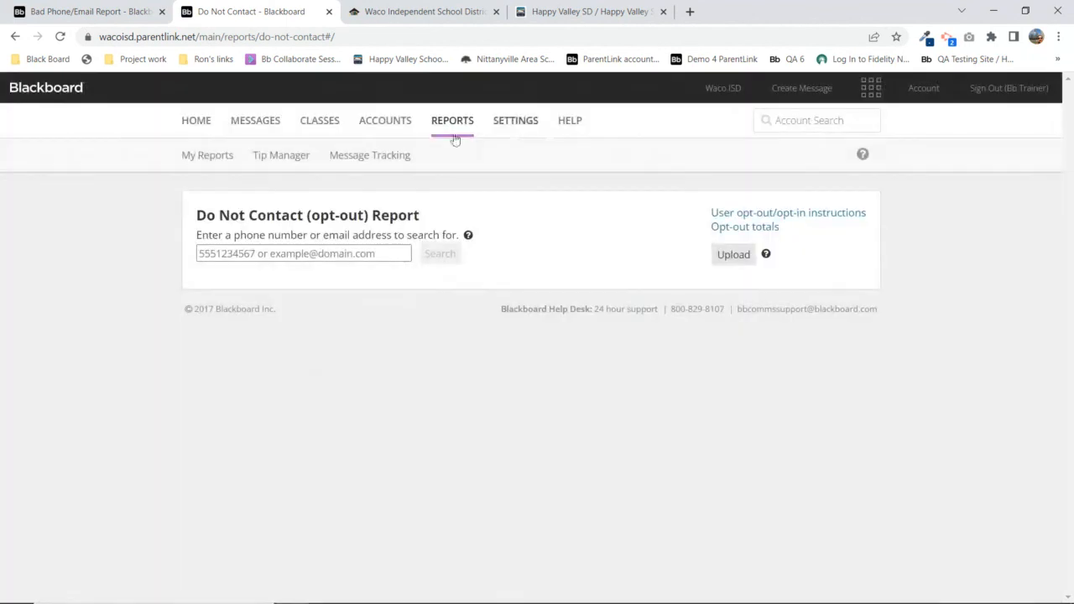
# Leave the Do Not Contact report via the reports list and return to the Home dashboard
pyautogui.moveTo(196, 215); pyautogui.dragTo(424, 217)
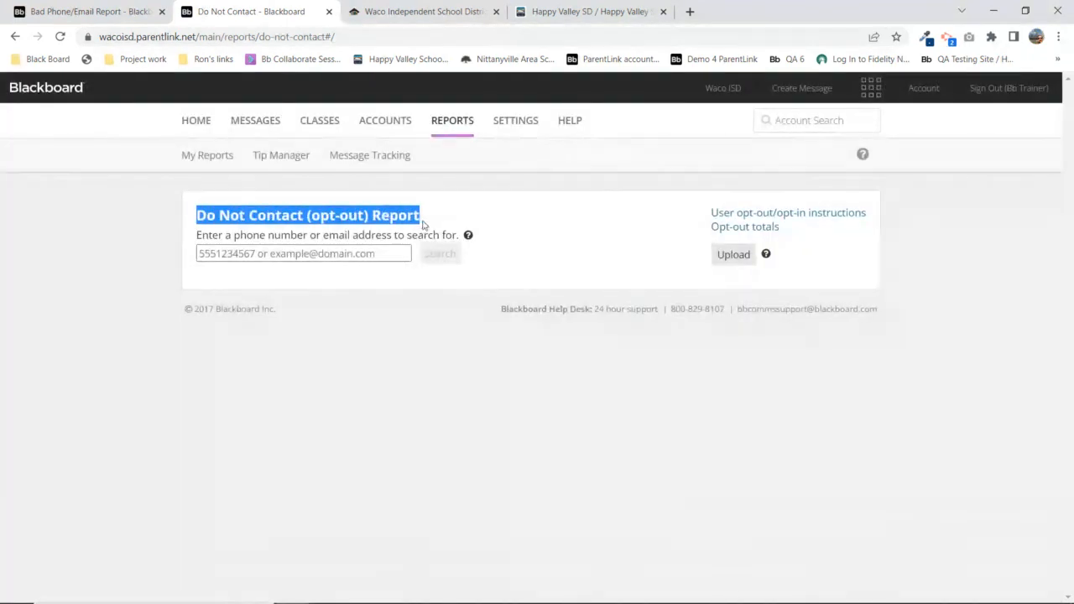
pyautogui.click(470, 123)
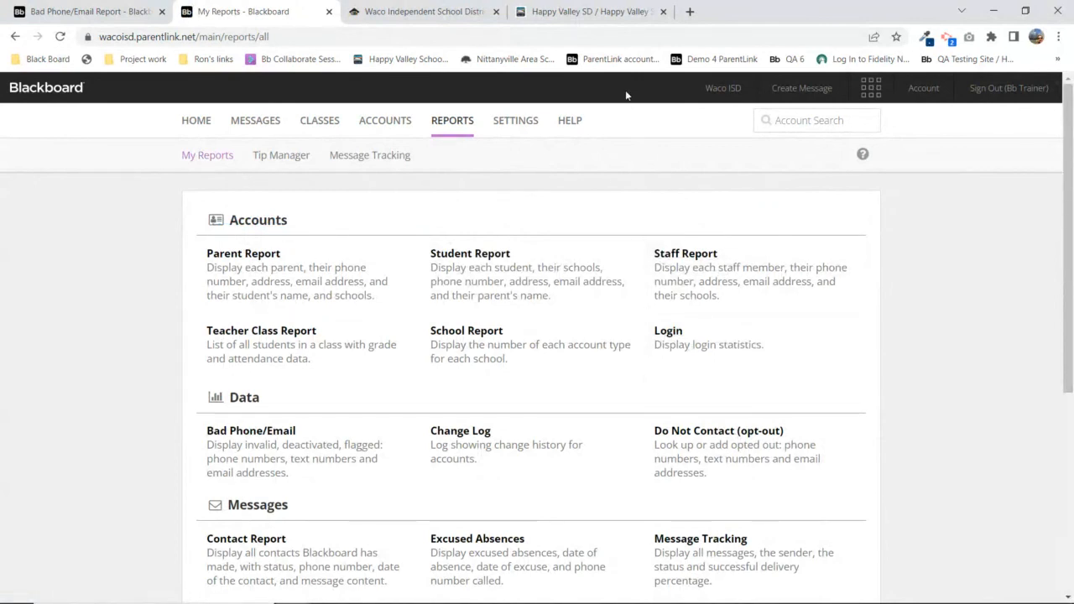
pyautogui.moveTo(732, 603)
pyautogui.click(190, 124)
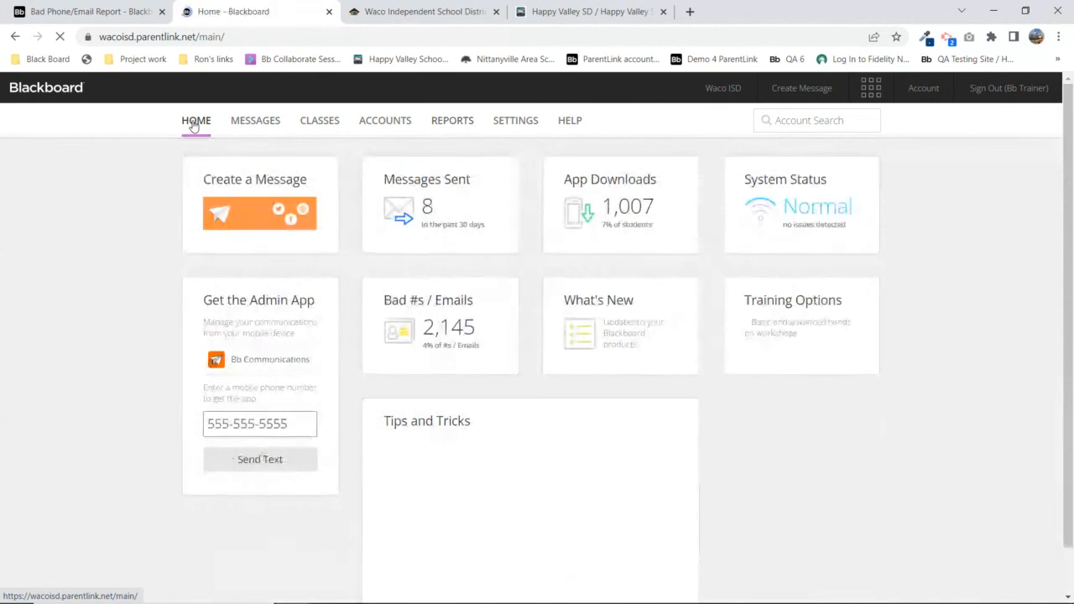
pyautogui.moveTo(200, 299); pyautogui.dragTo(319, 302)
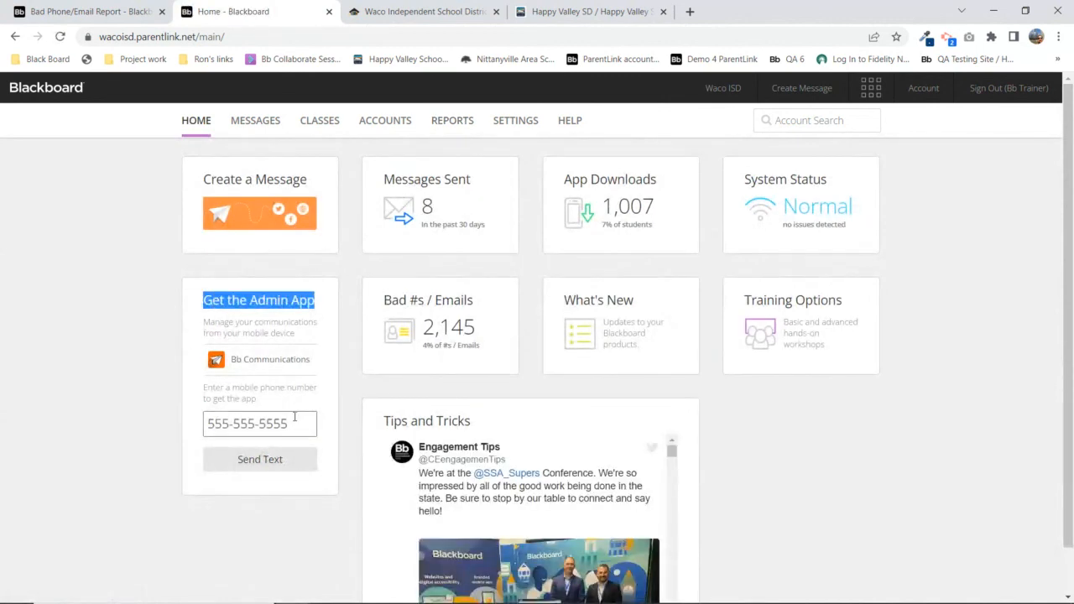